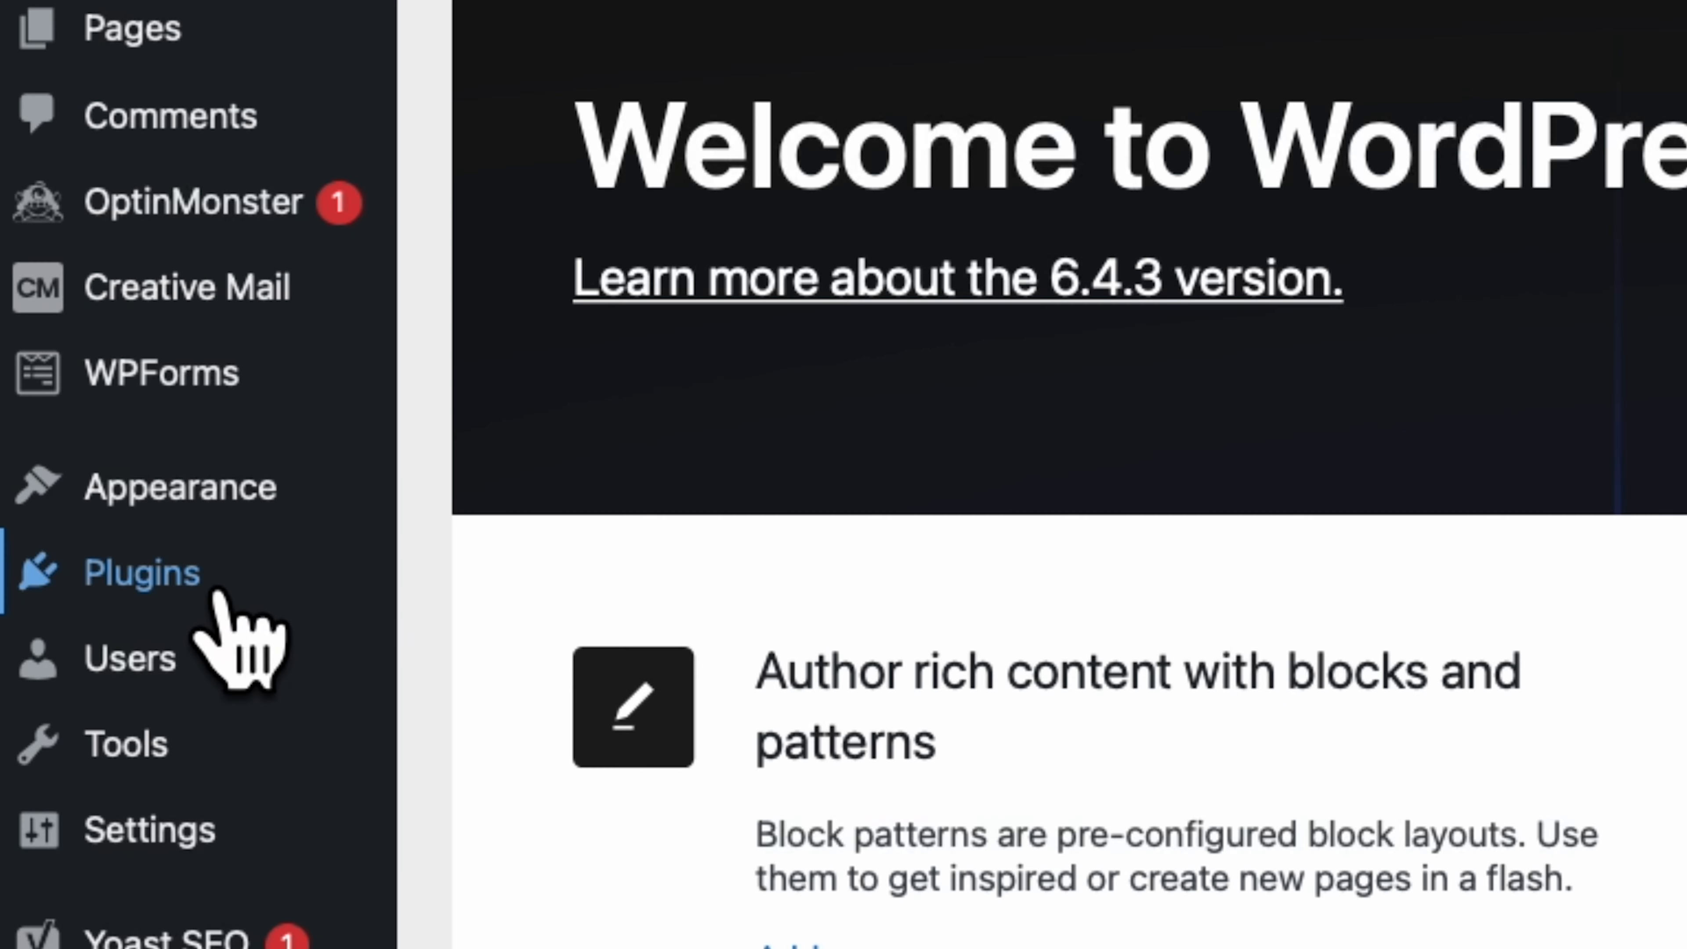
- Start adding a new WordPress plugin and search the plugin directory for "starter templates"
mouse_move(130, 578)
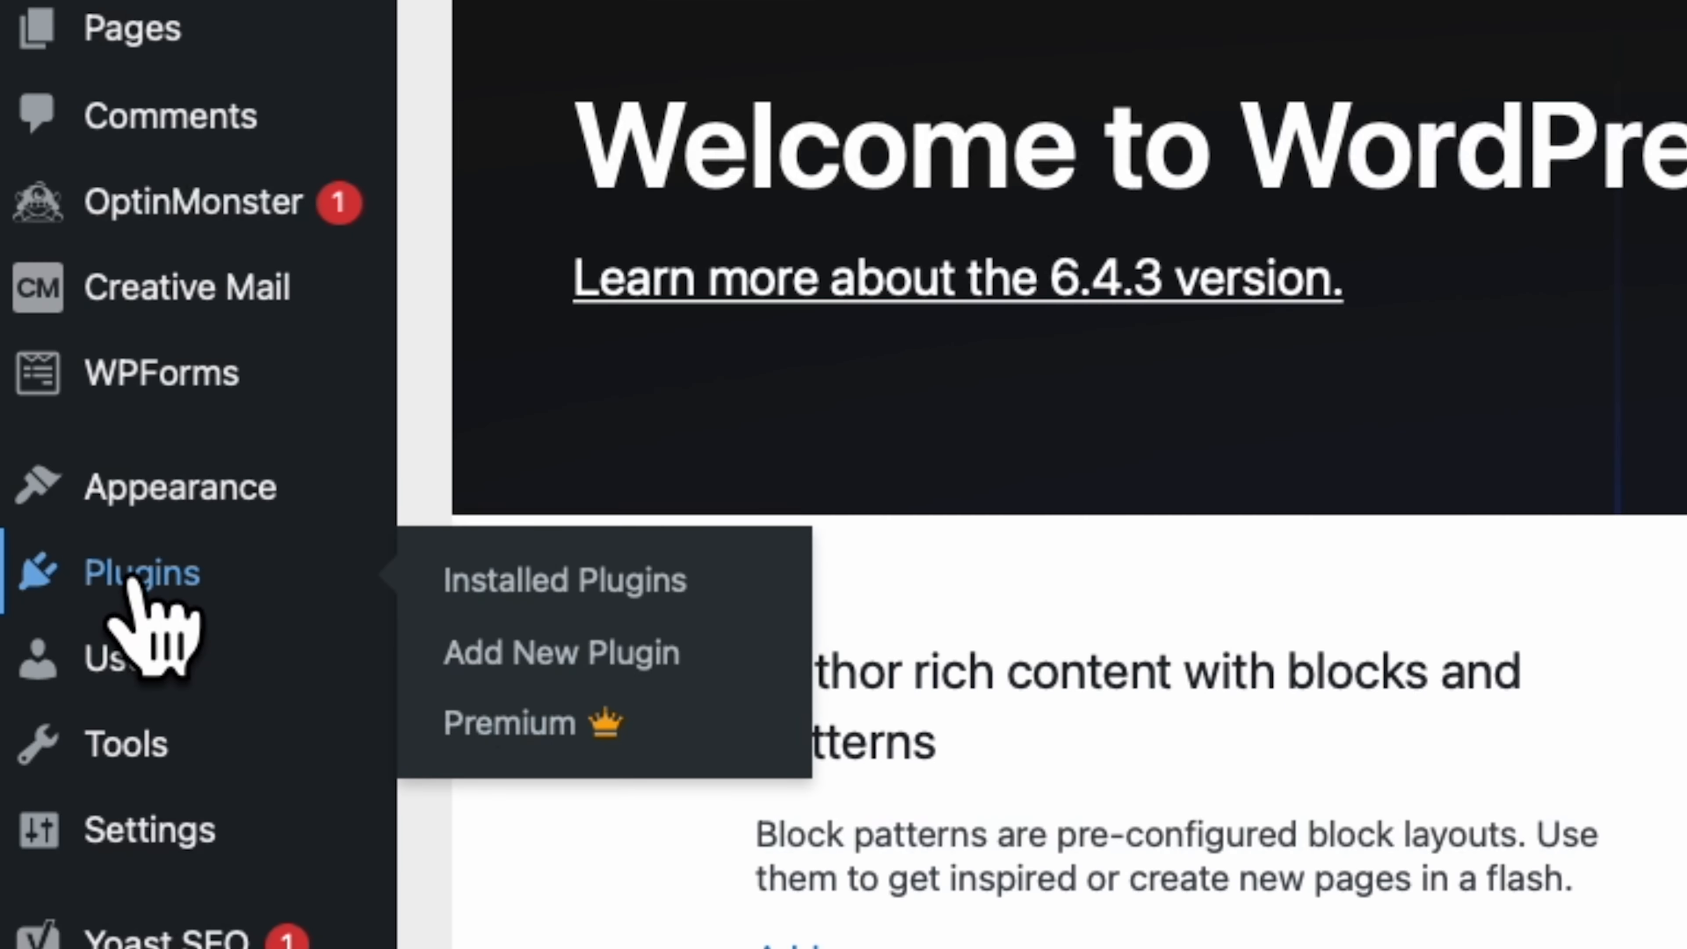
left_click(548, 658)
left_click(1454, 474)
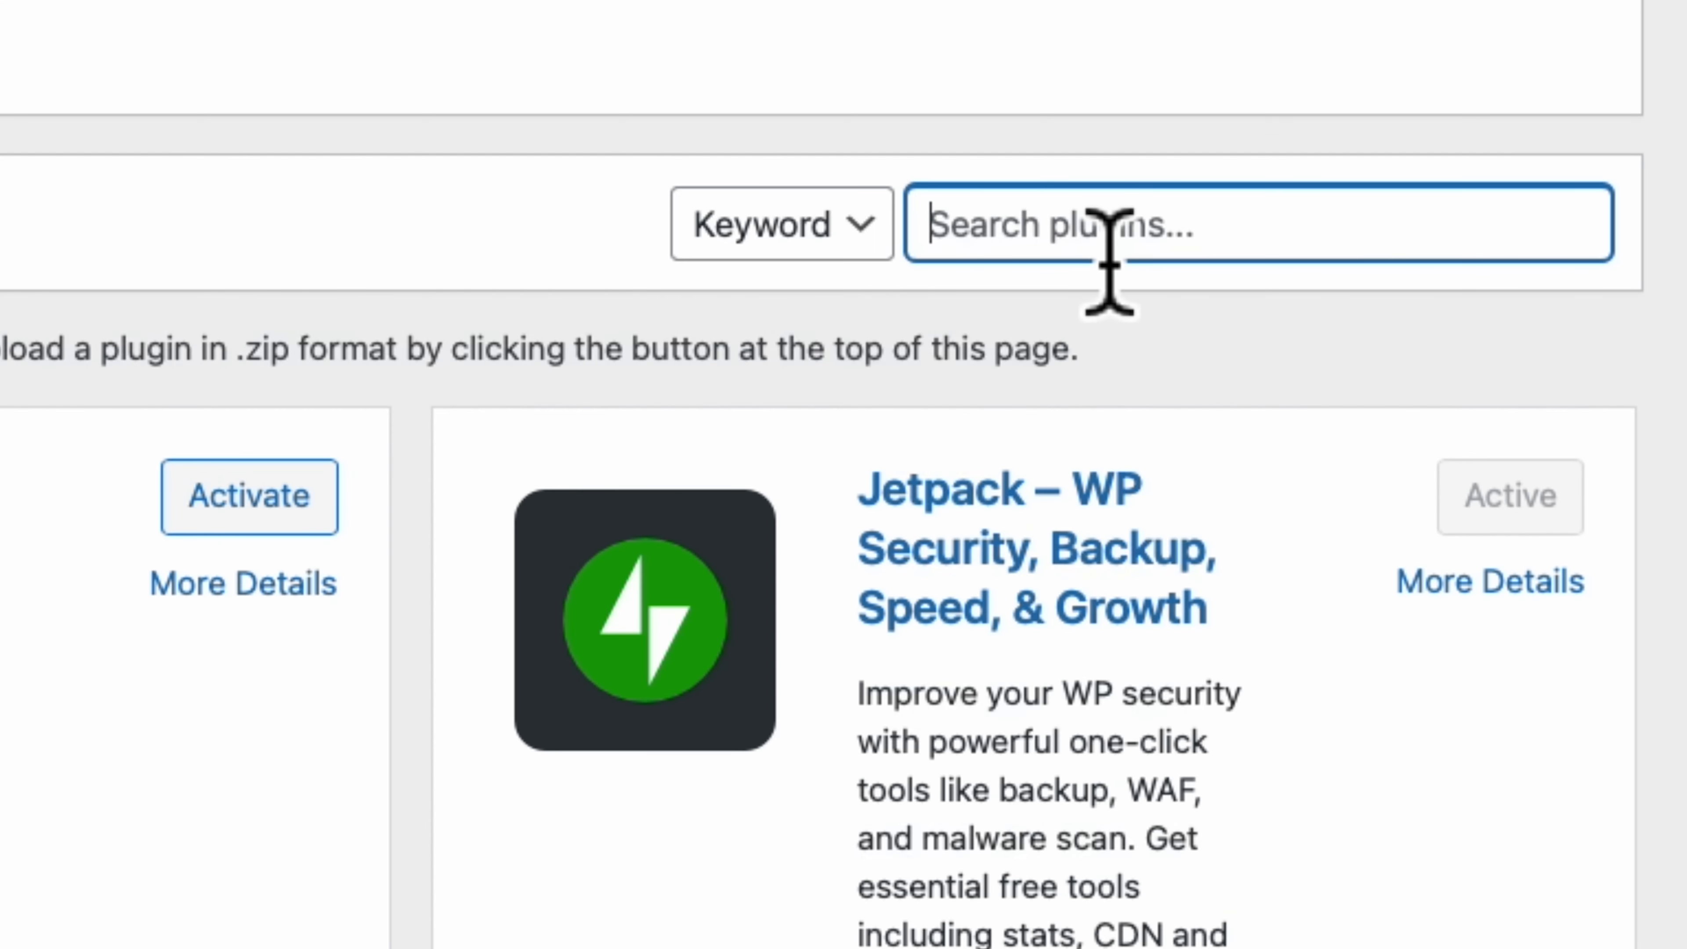
type("starter templ")
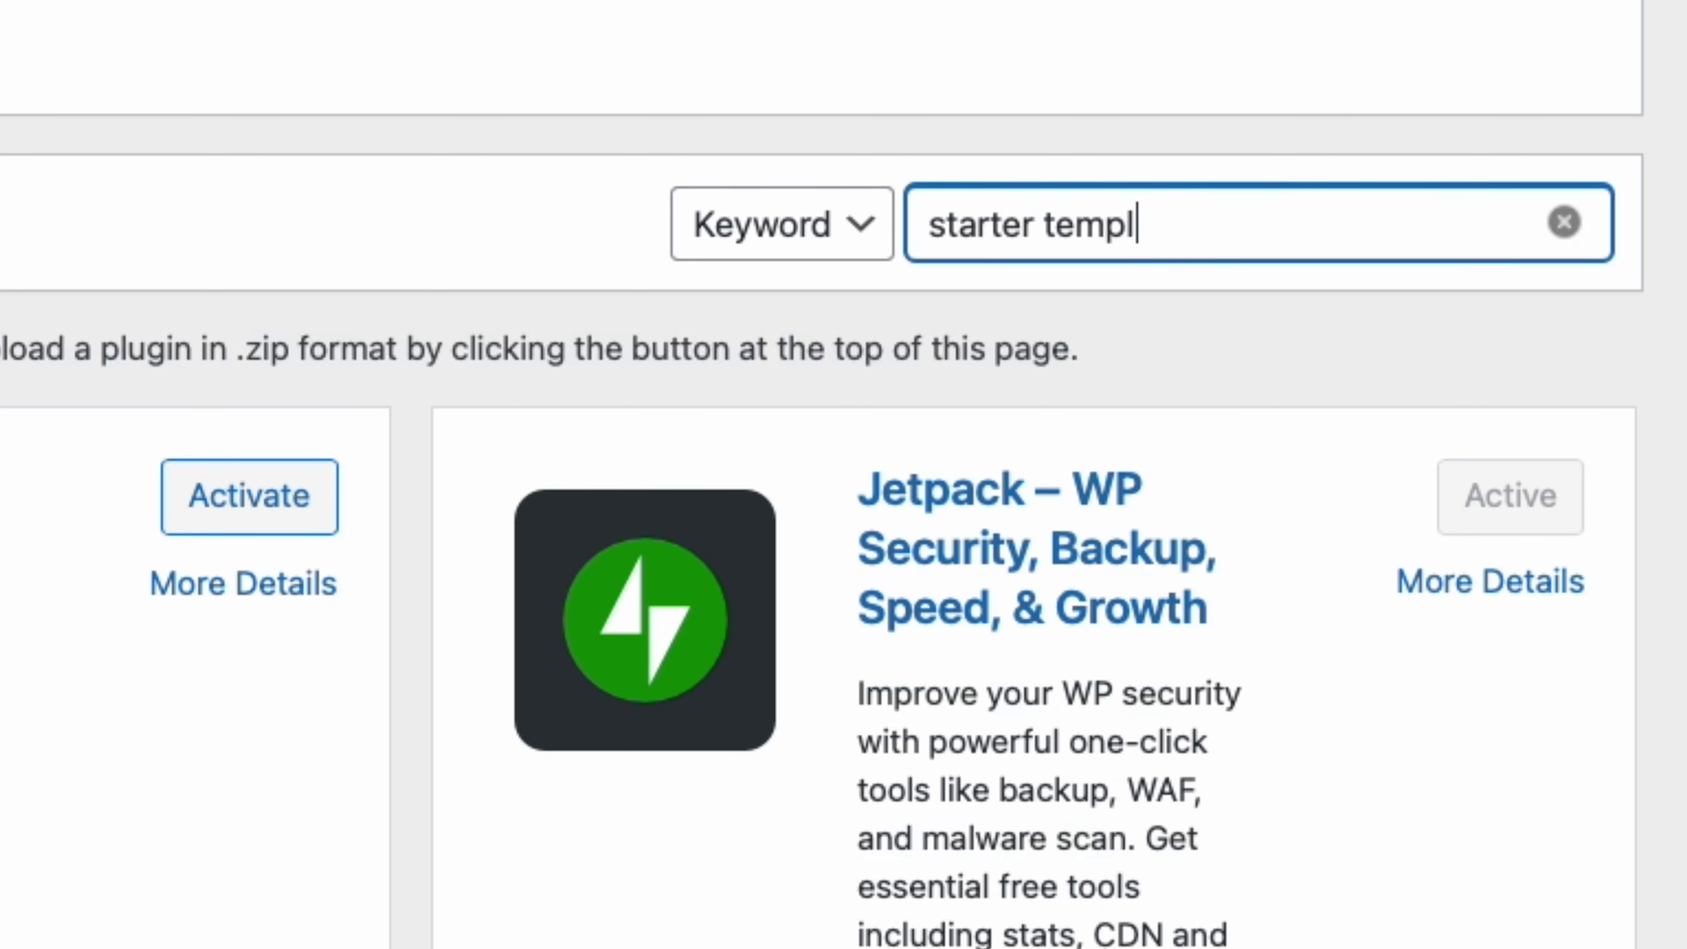
type("ates")
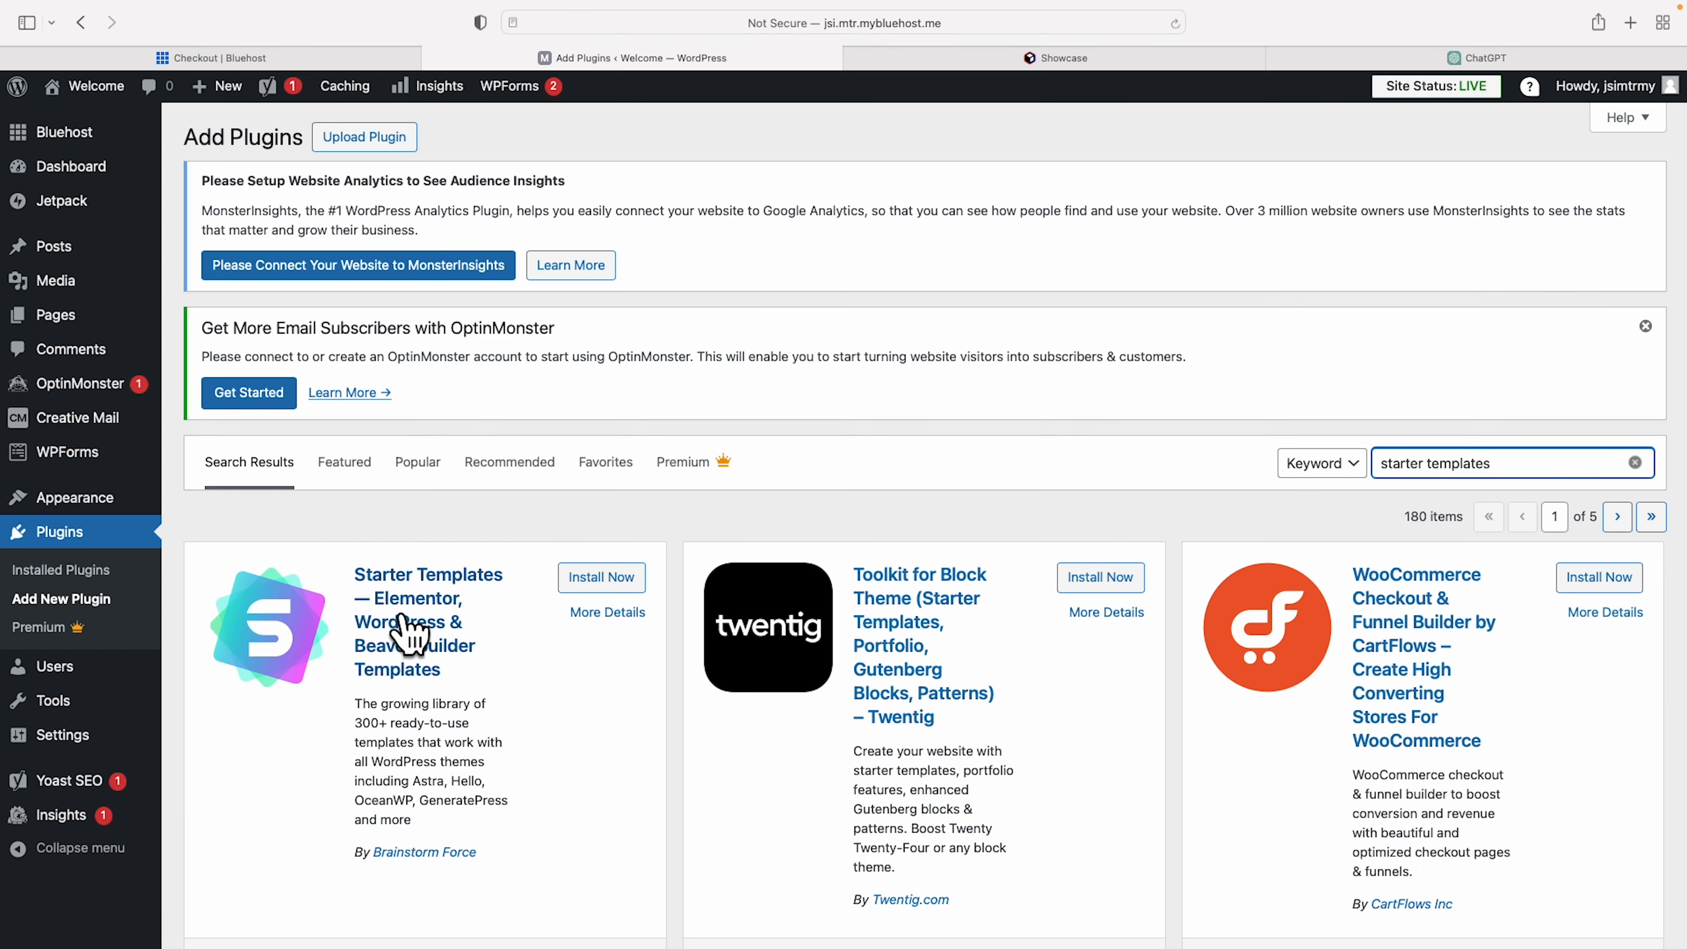
- Install and activate the Starter Templates plugin by Brainstorm Force
scroll(408, 635, "down", 2)
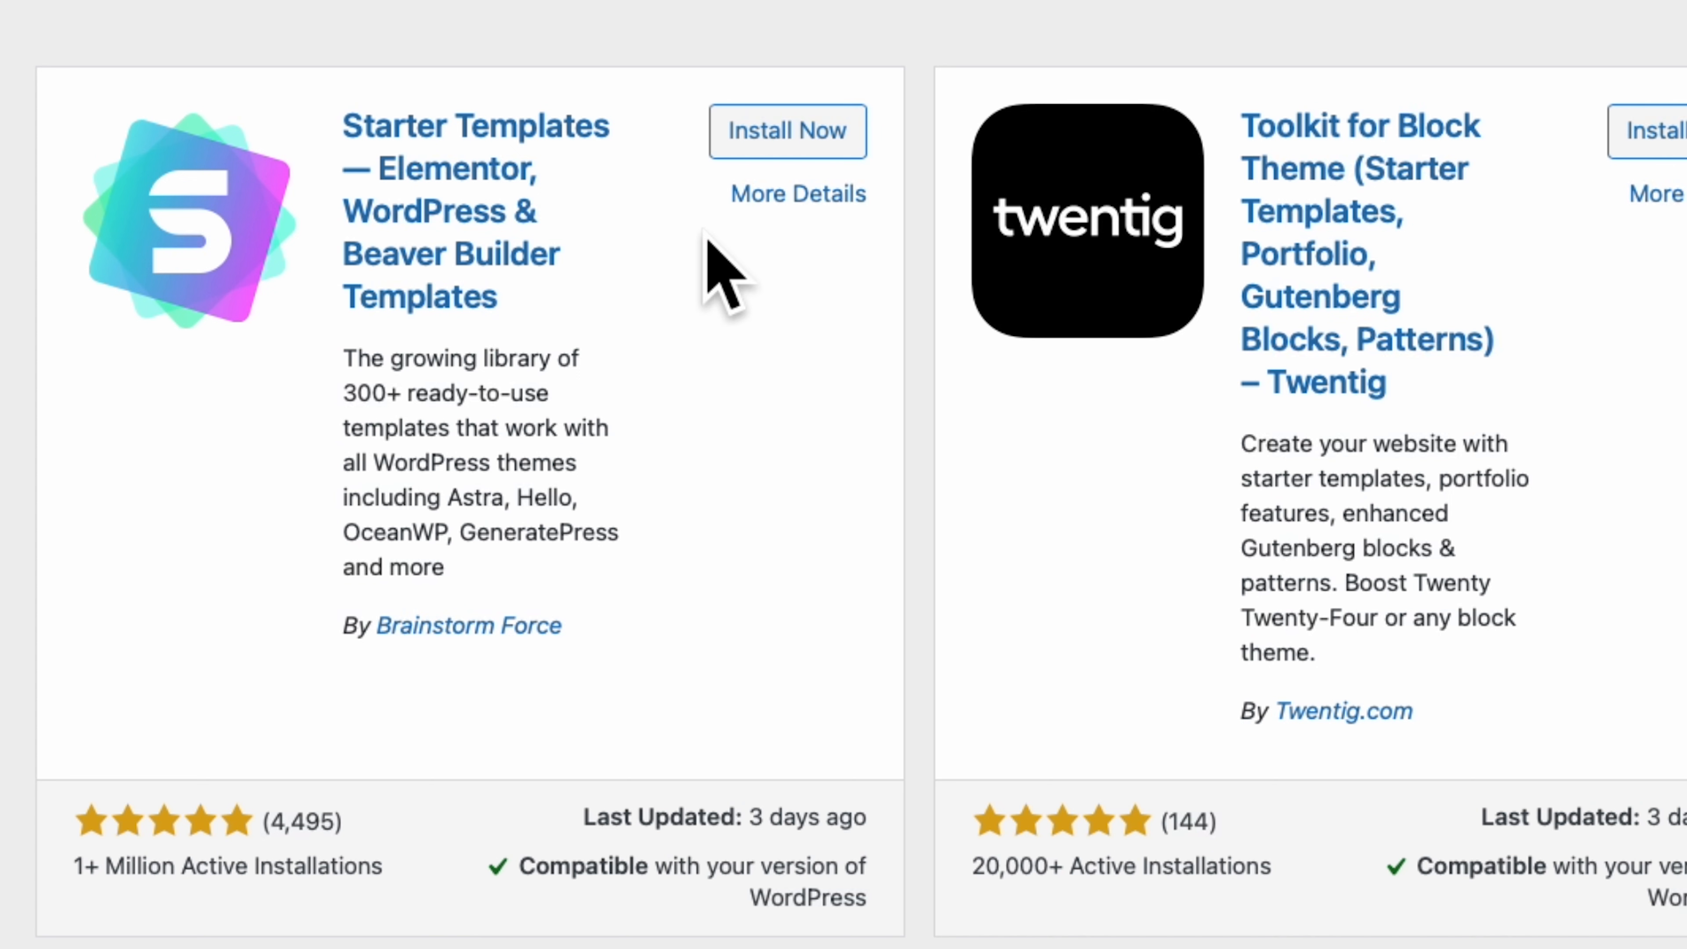
left_click(781, 136)
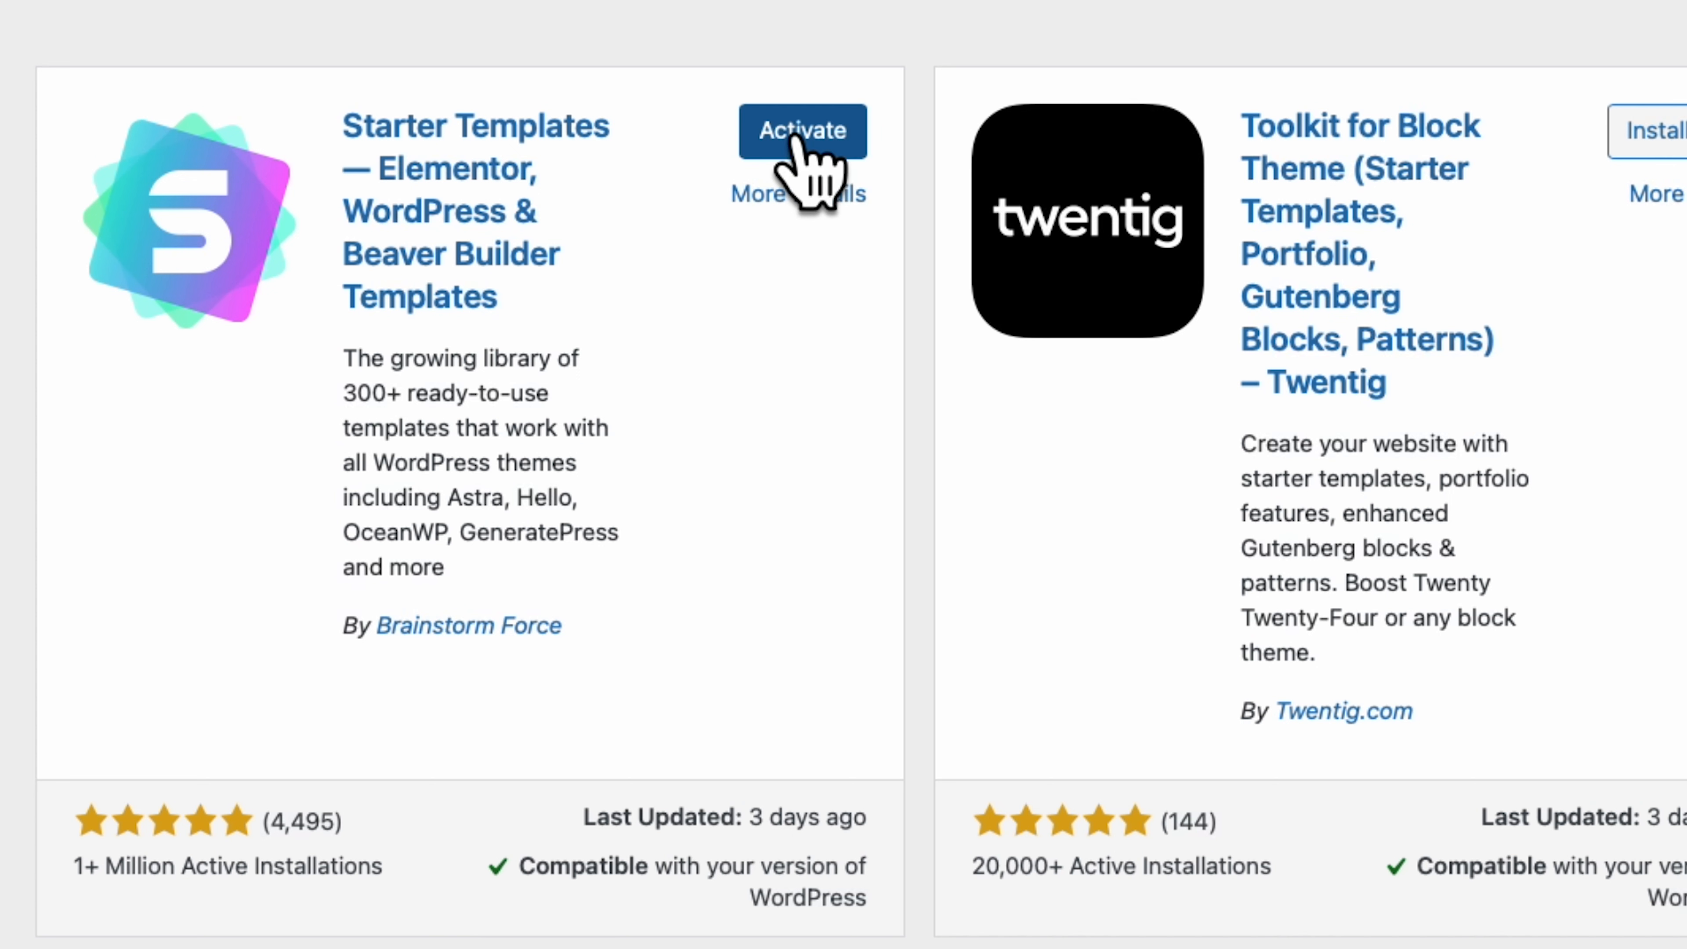
left_click(794, 133)
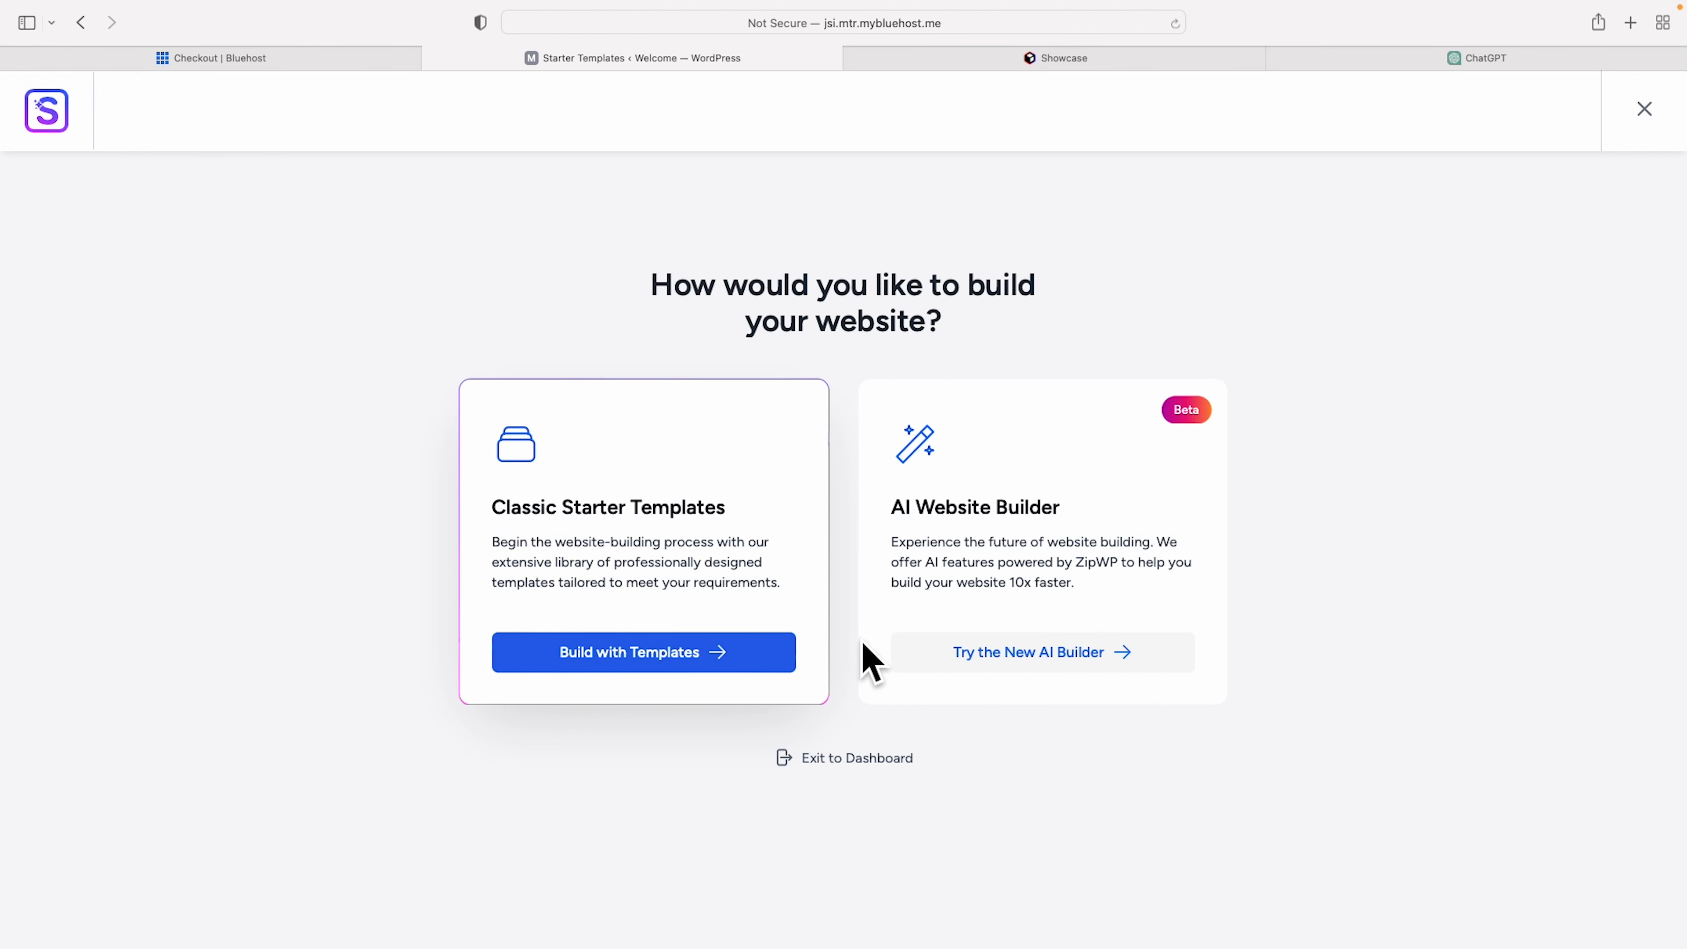
- Build the site with Classic Starter Templates, using Elementor as the page builder and the Hope template
left_click(631, 655)
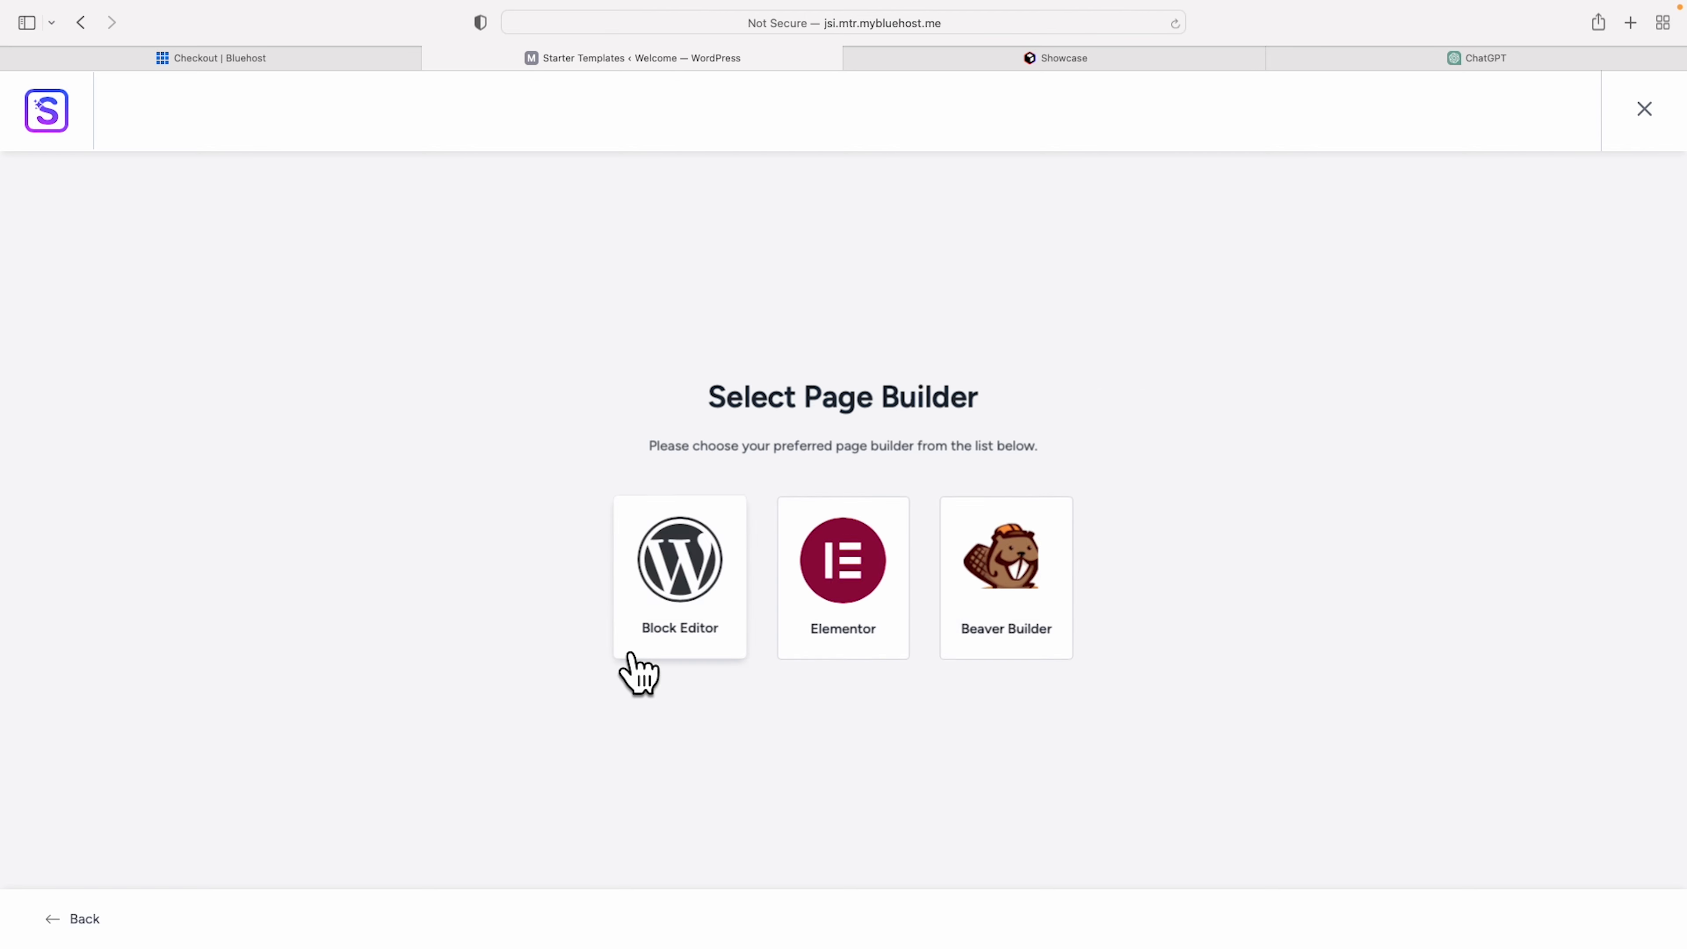
left_click(842, 578)
scroll(854, 661, "down", 2)
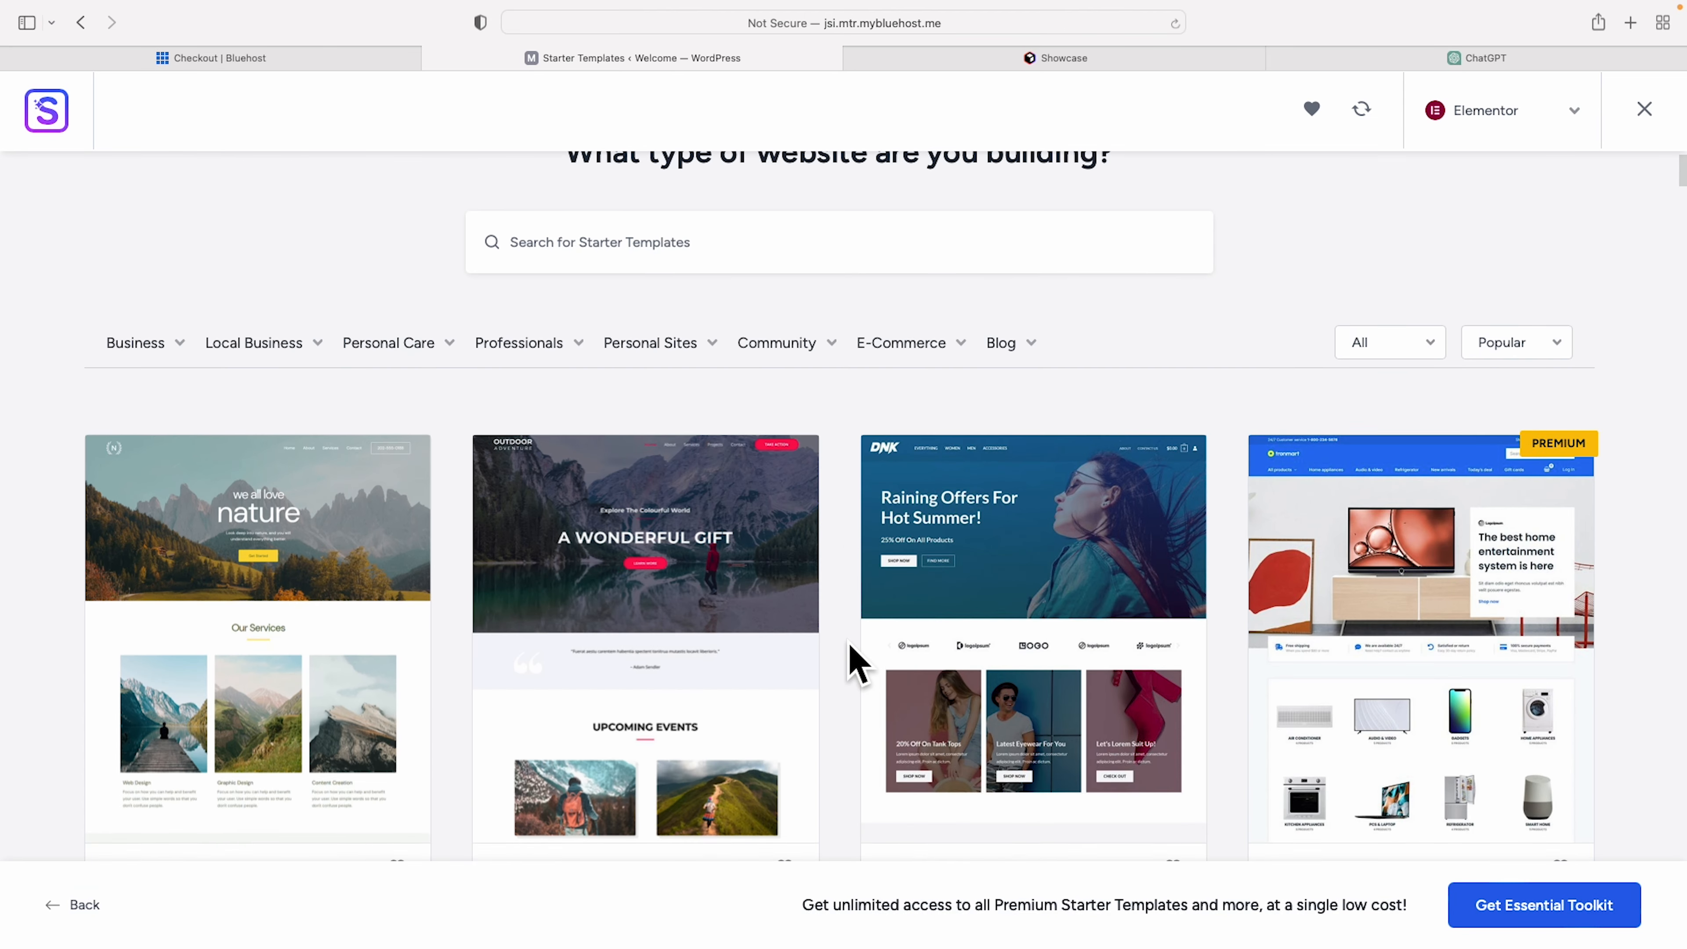
scroll(854, 661, "down", 10)
scroll(857, 661, "down", 10)
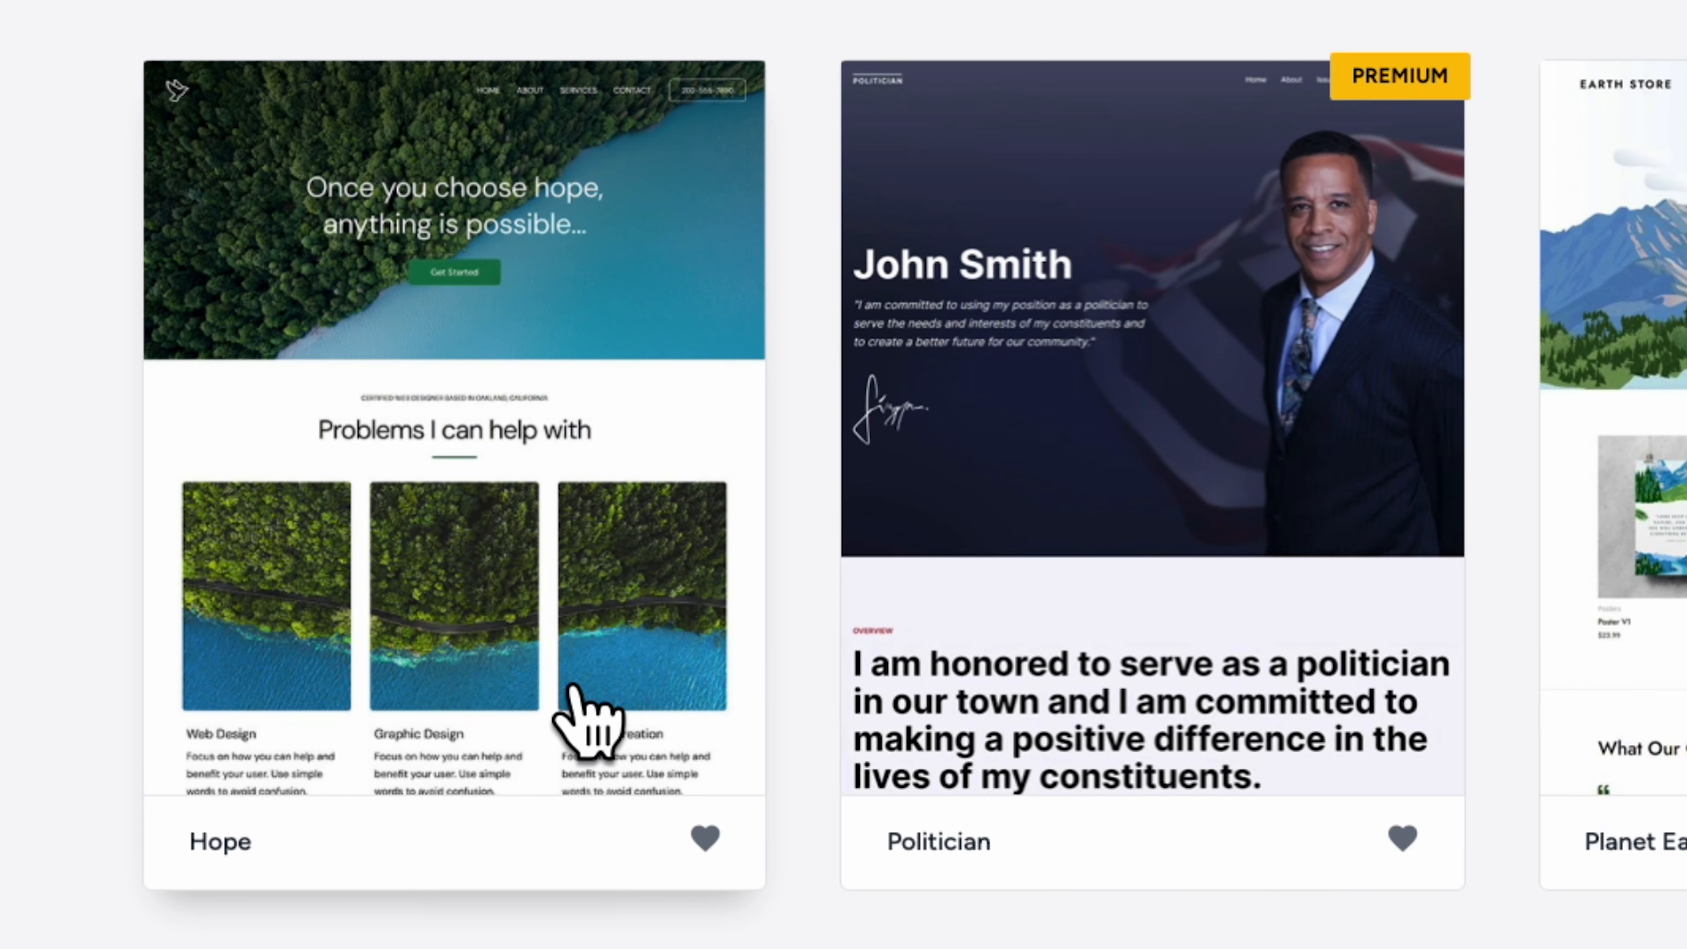
left_click(548, 608)
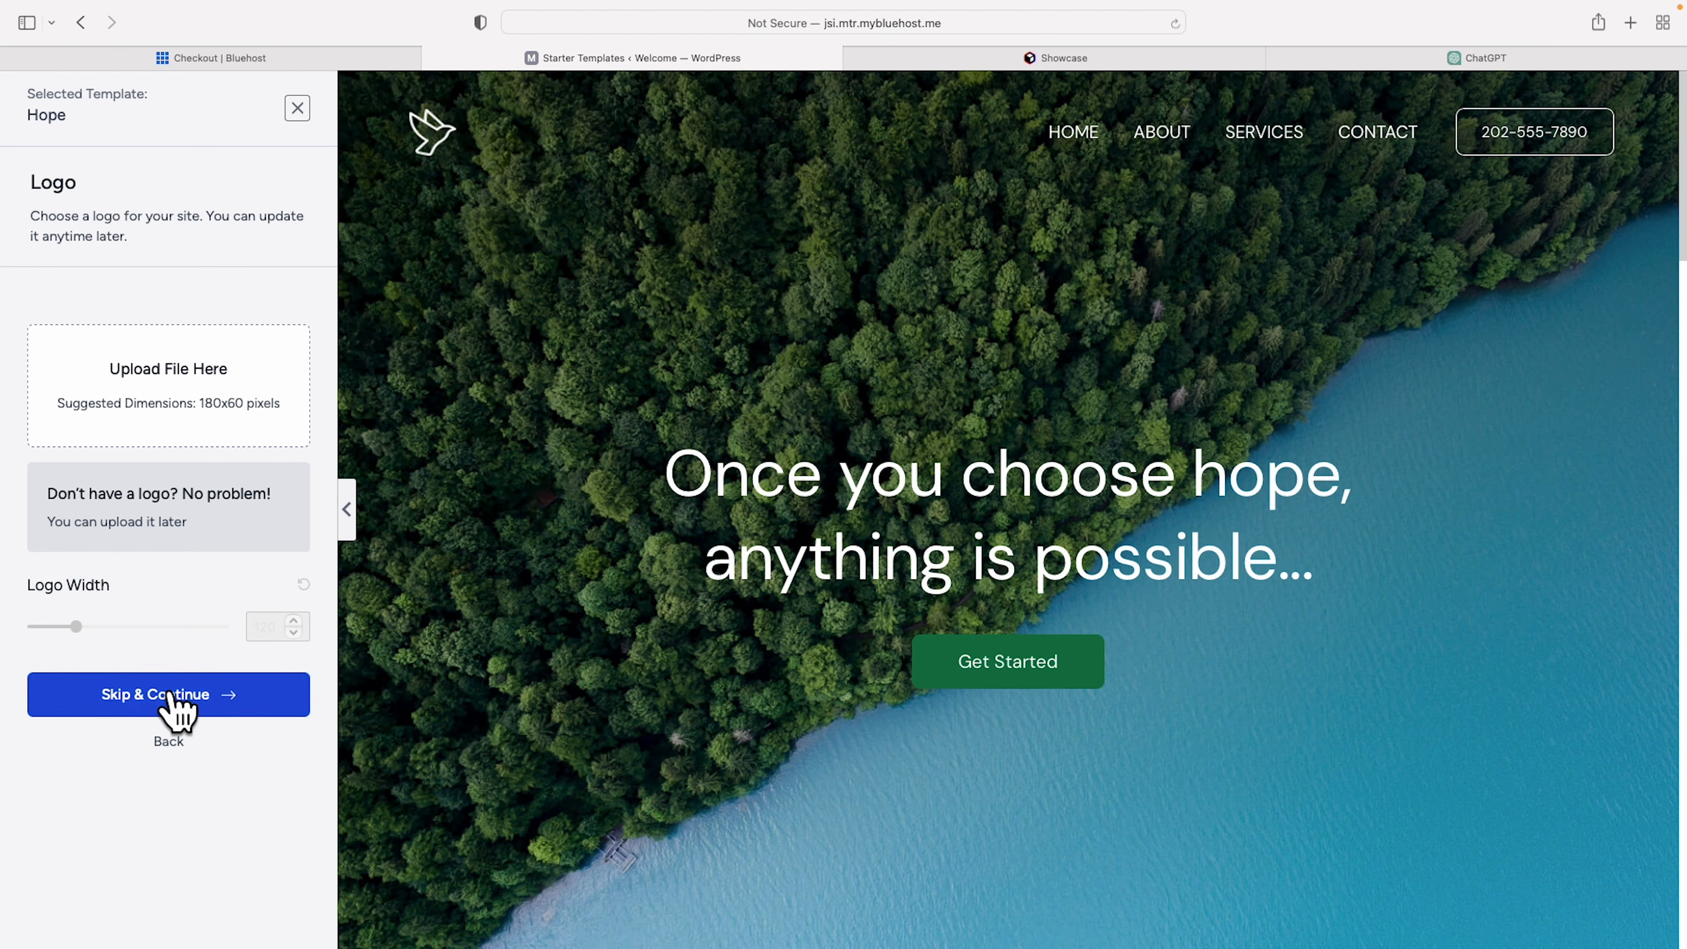
- Skip the logo upload, try the purple, pink and amber palettes, and apply the bright green color palette
left_click(175, 696)
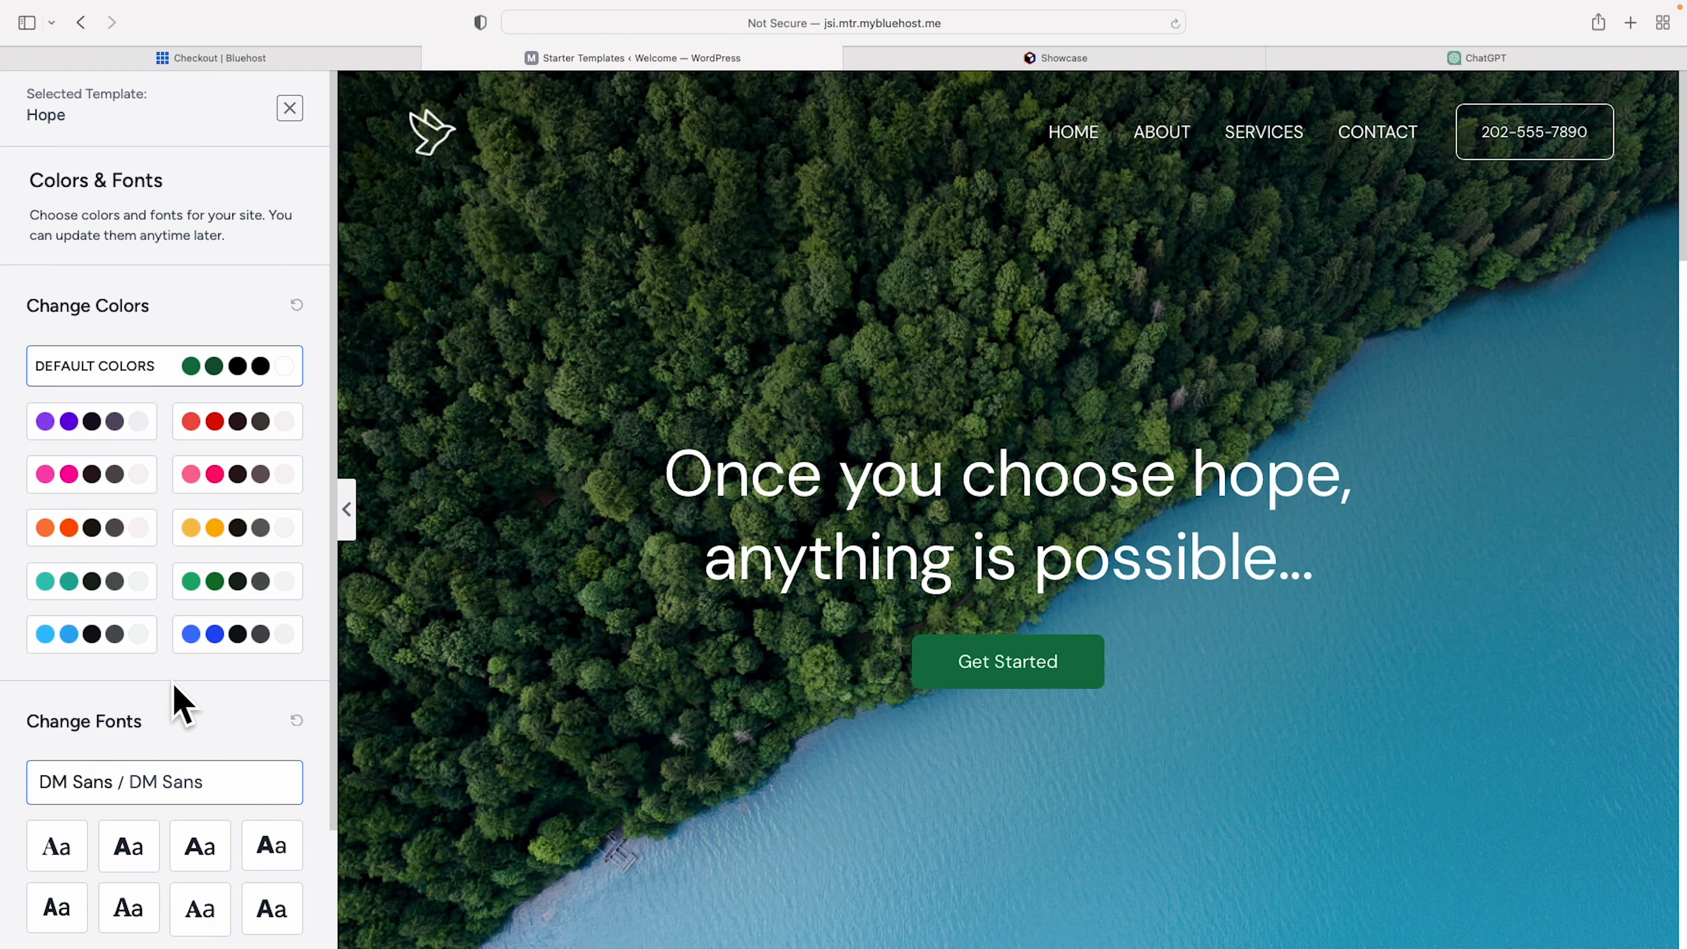
left_click(134, 428)
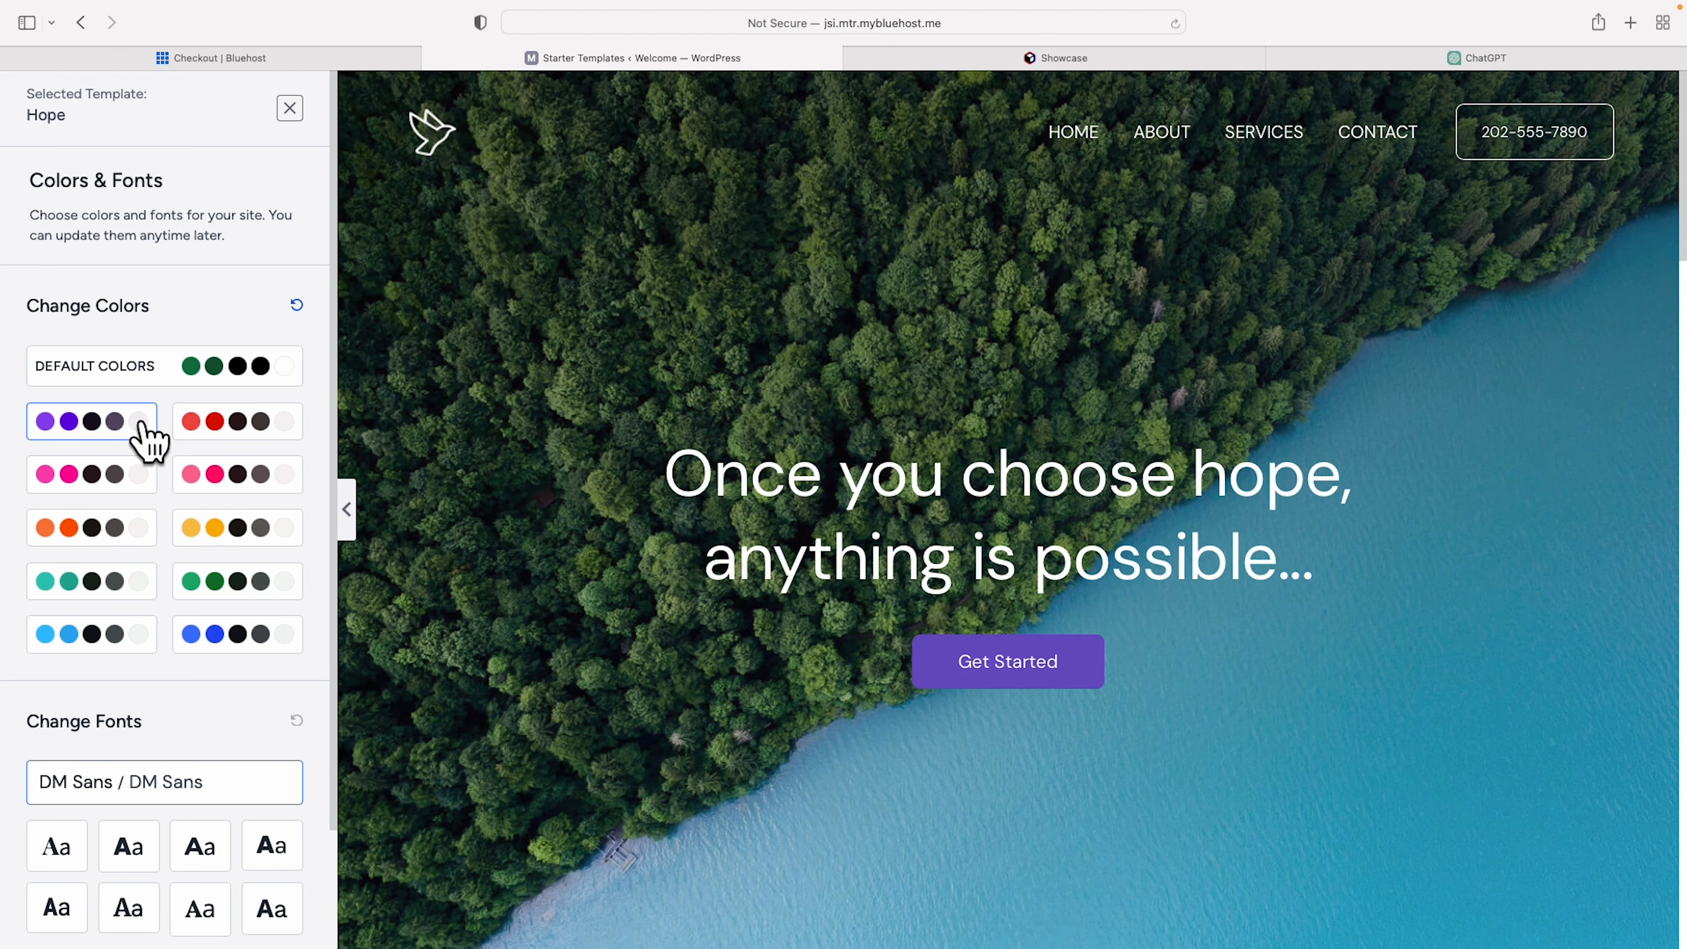
left_click(136, 472)
left_click(247, 536)
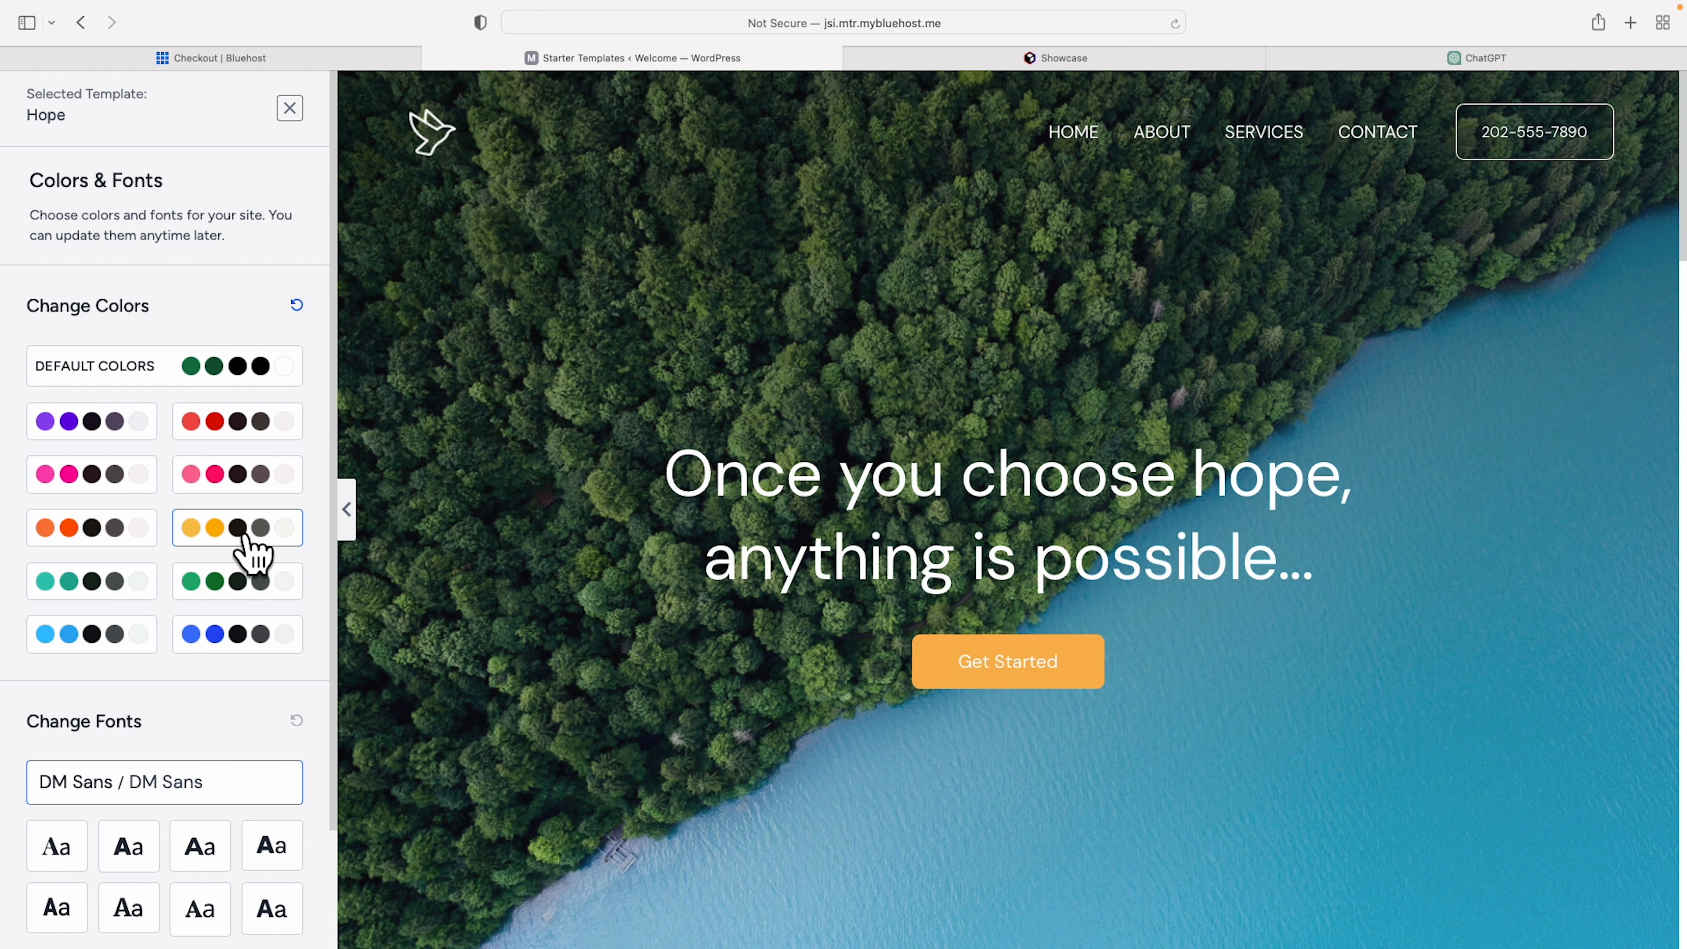
left_click(273, 595)
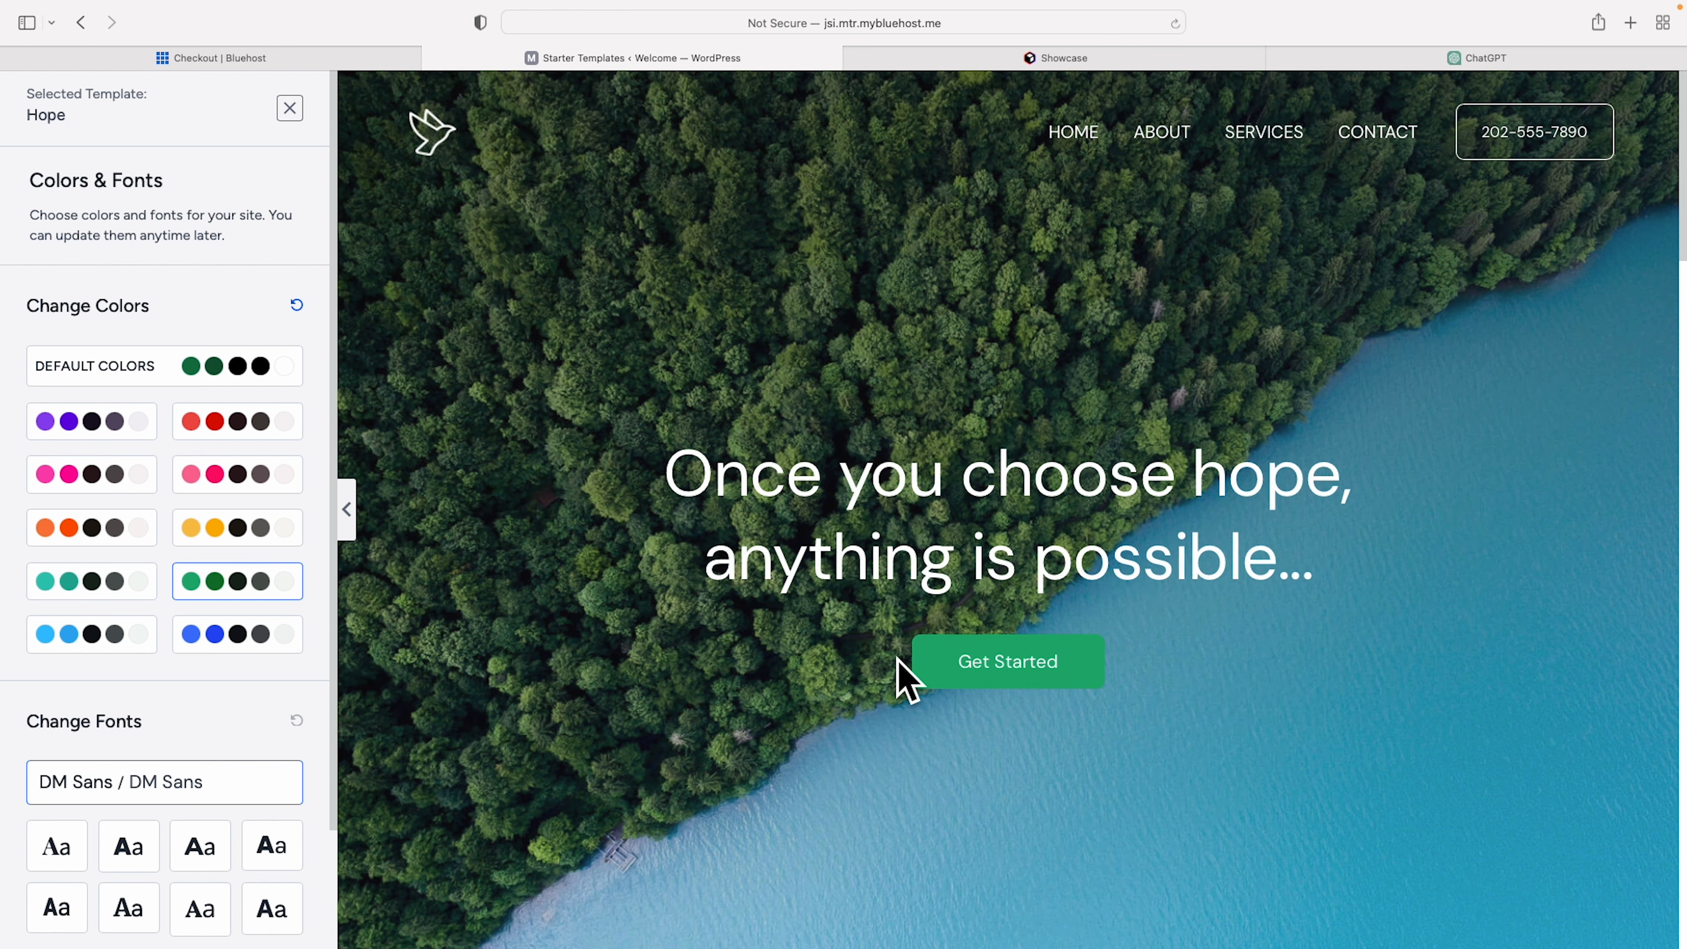
scroll(986, 649, "down", 2)
scroll(930, 592, "down", 5)
scroll(917, 578, "up", 6)
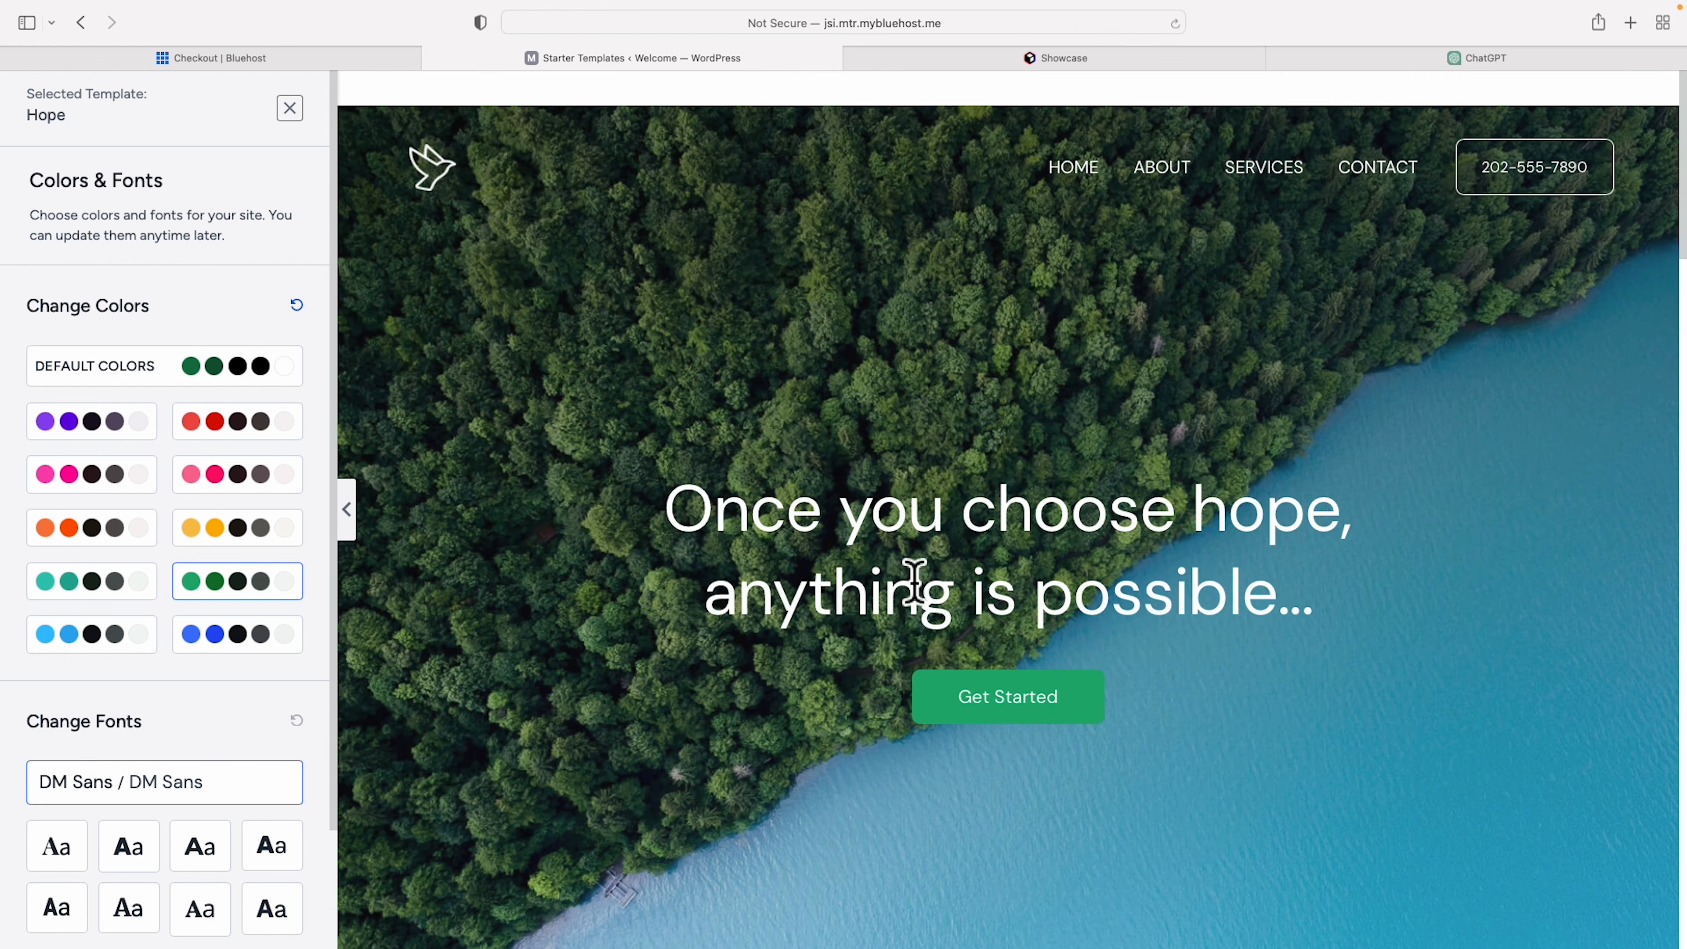
- Set the template's fonts to Poppins / Lato and continue to the final setup form
scroll(302, 678, "down", 3)
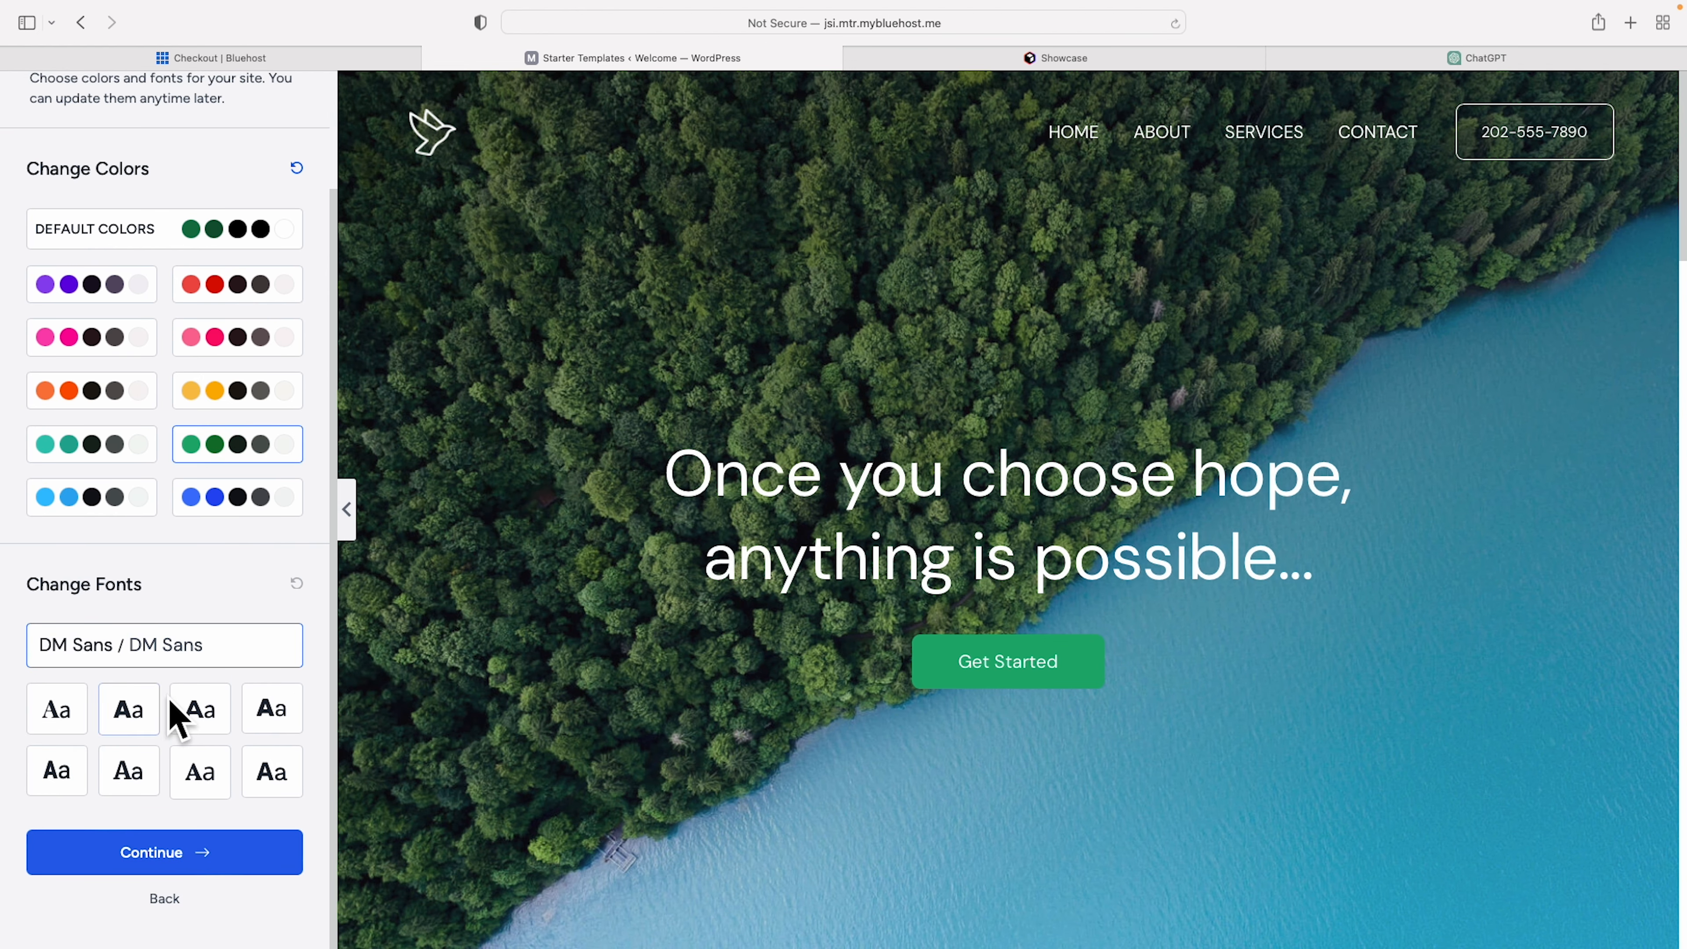
left_click(123, 711)
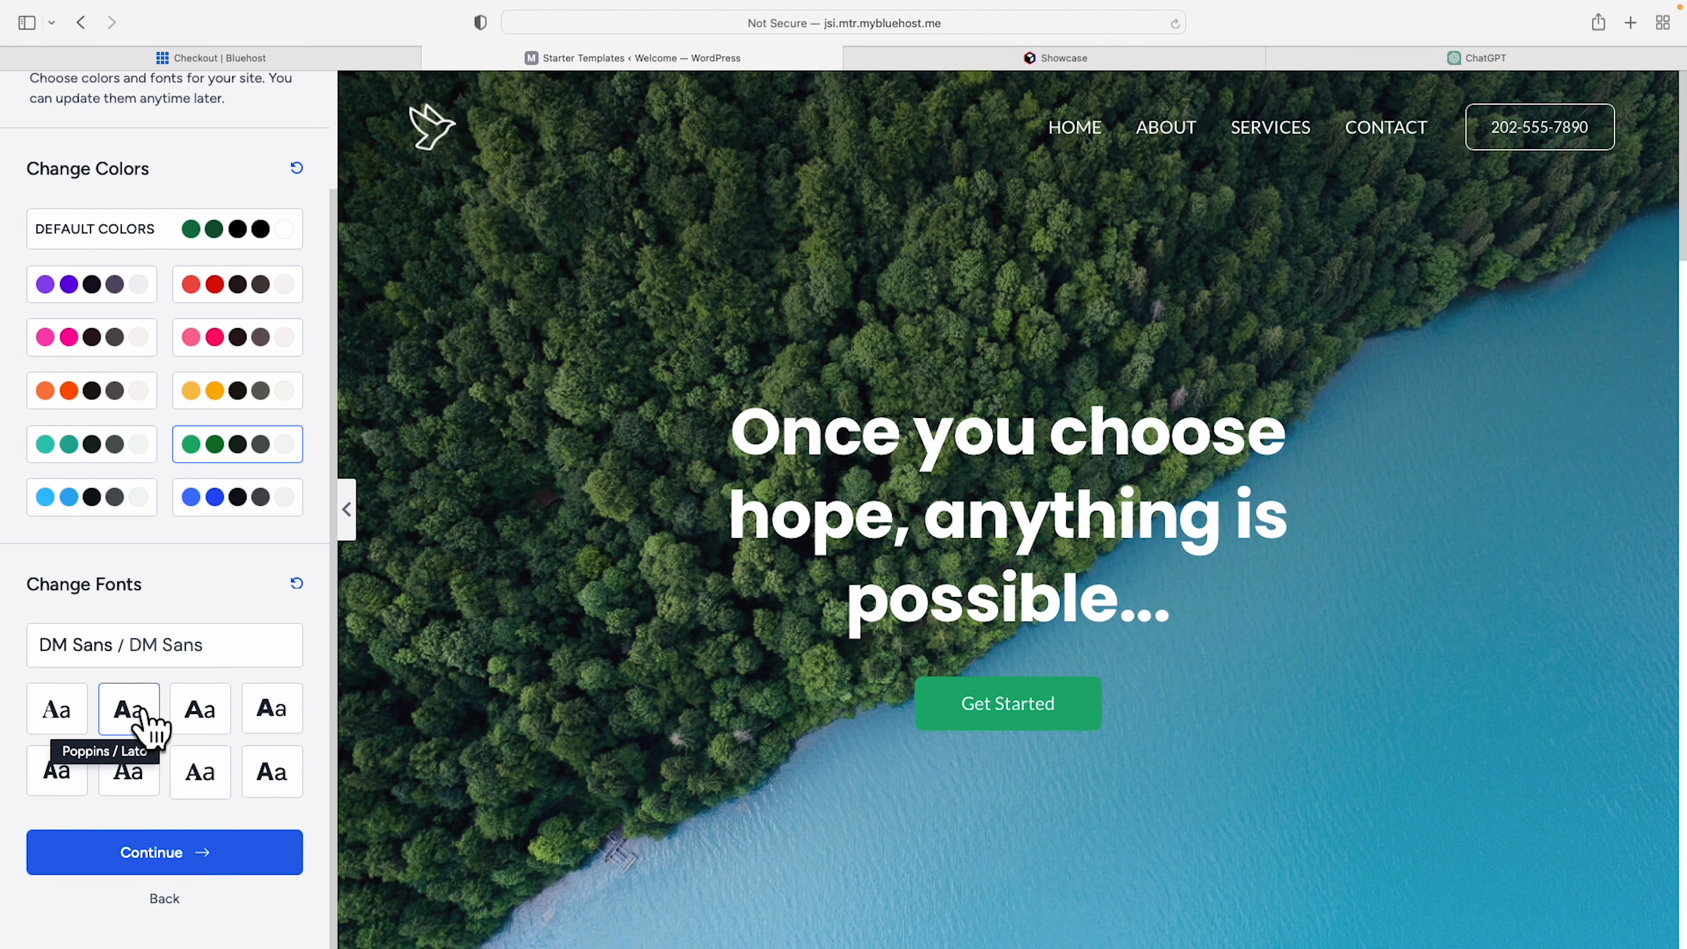
left_click(152, 857)
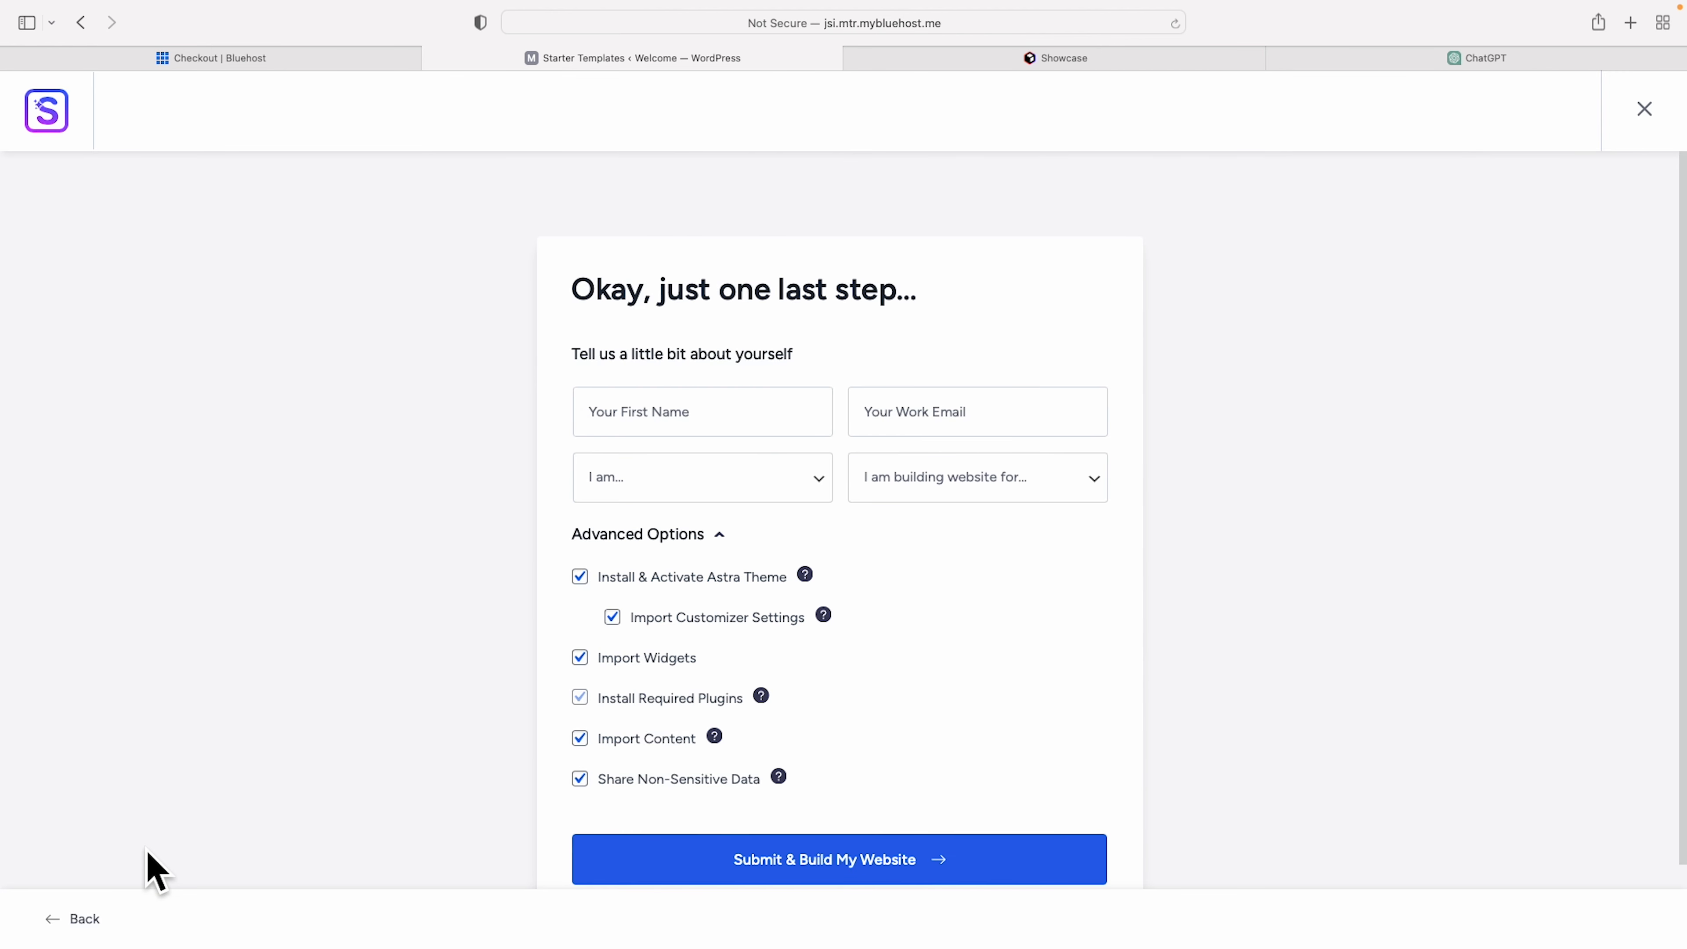
- Submit the final setup form to build the website and open the finished site
scroll(684, 256, "down", 3)
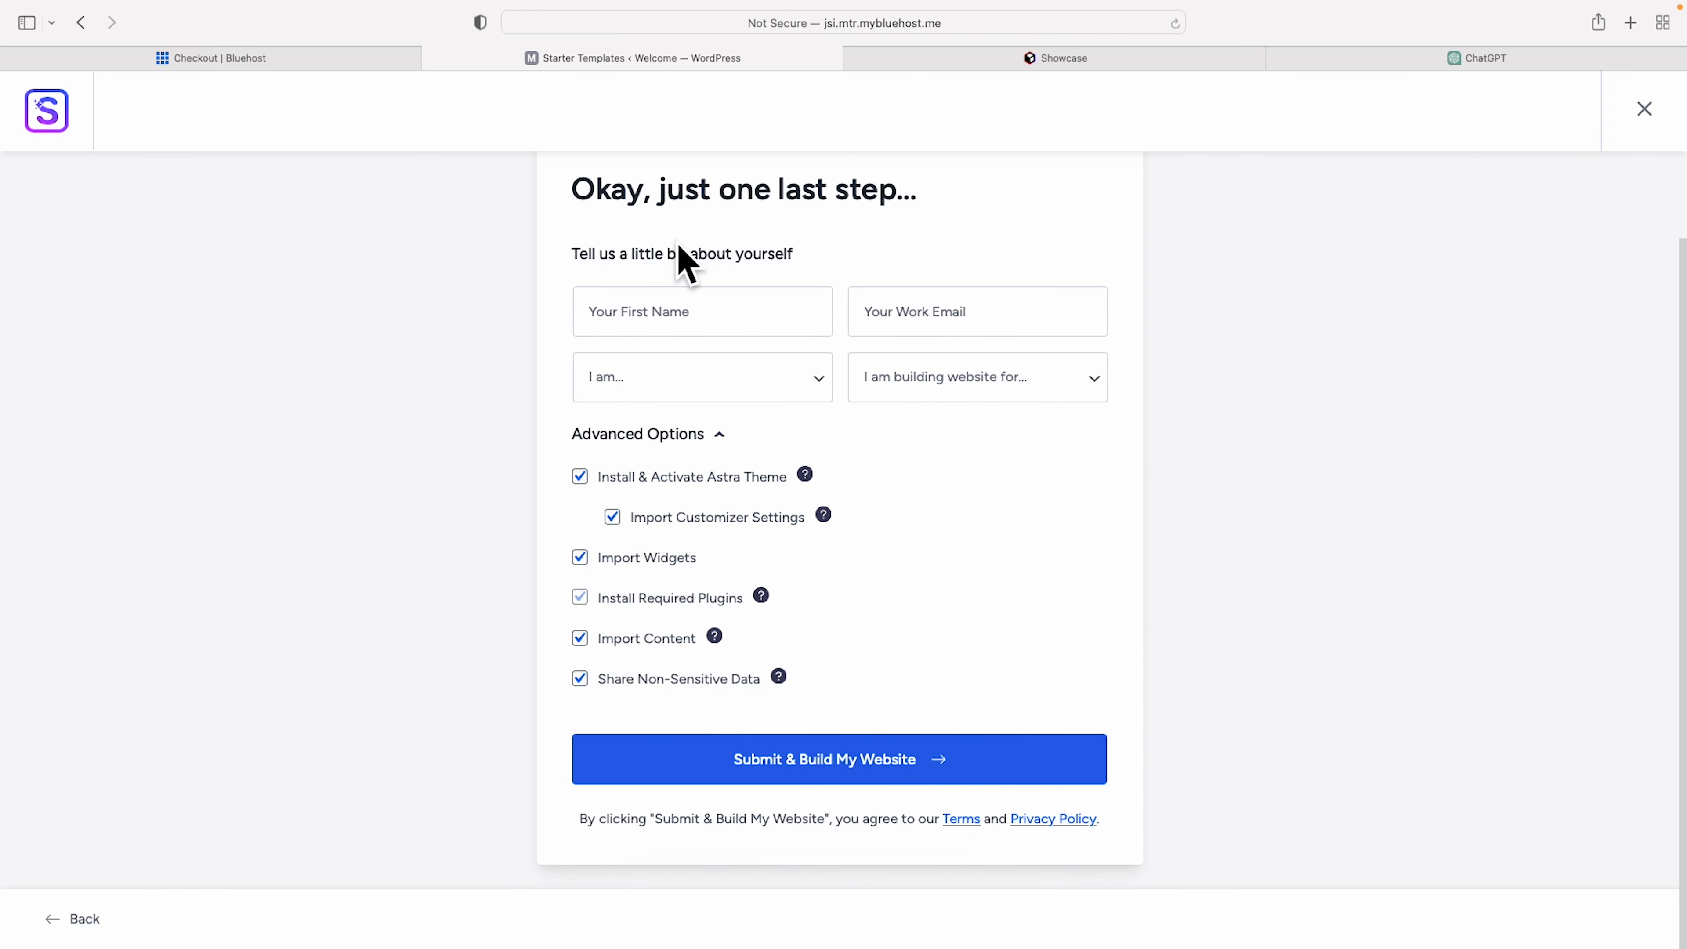
left_click(863, 759)
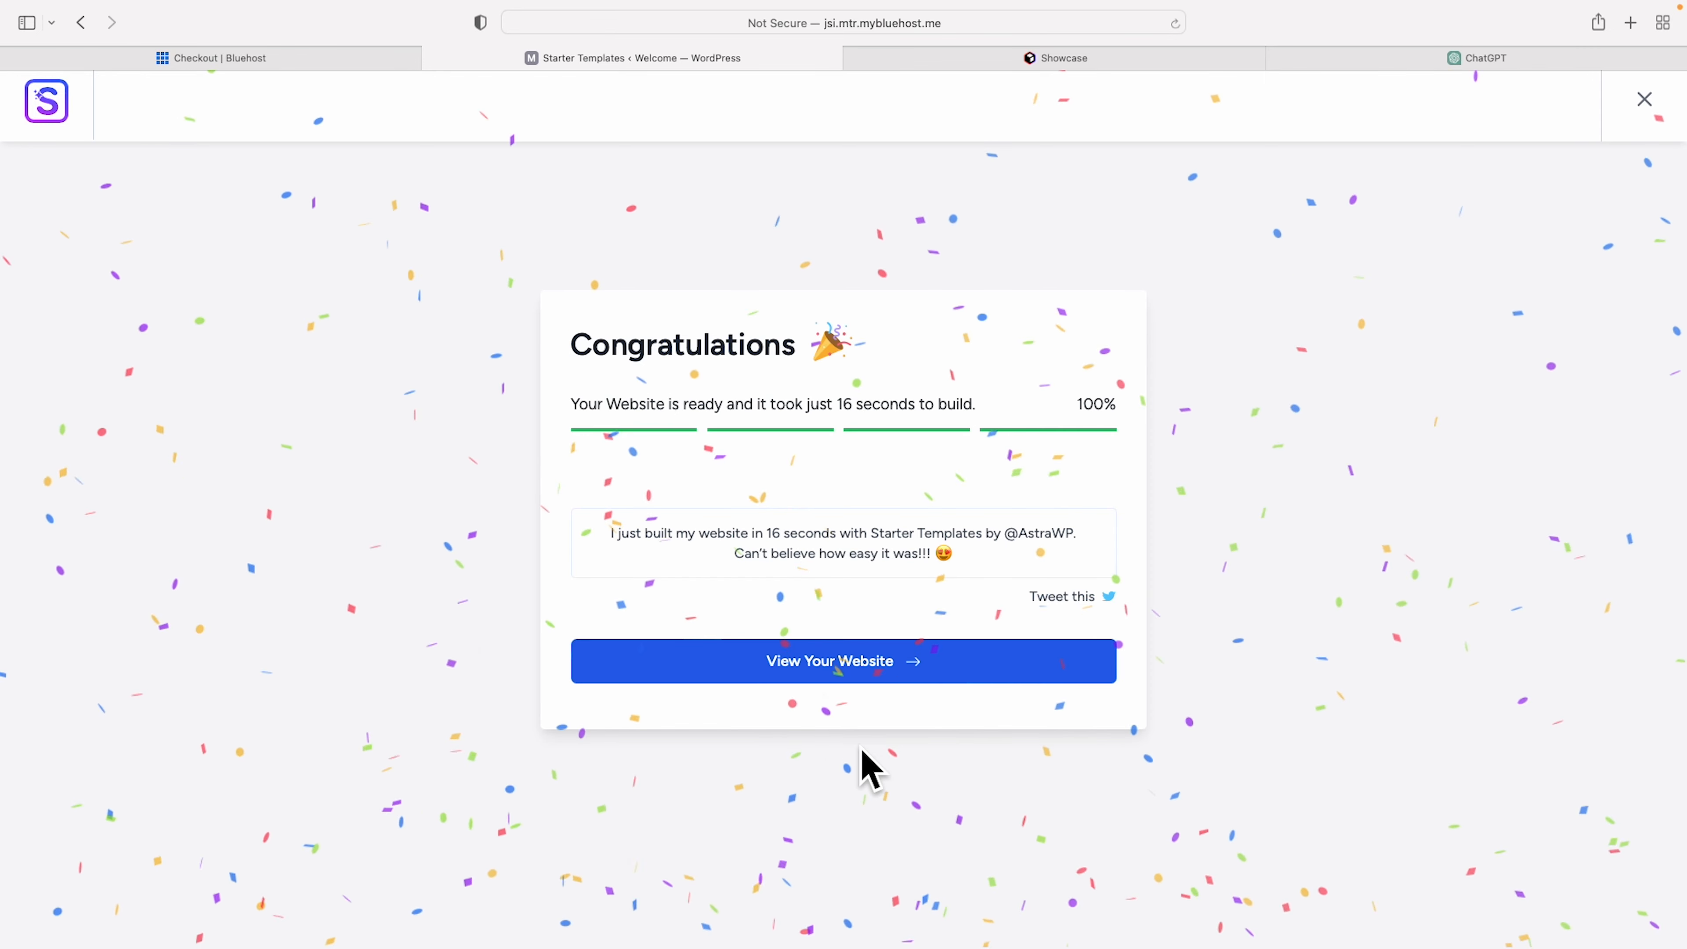
left_click(857, 663)
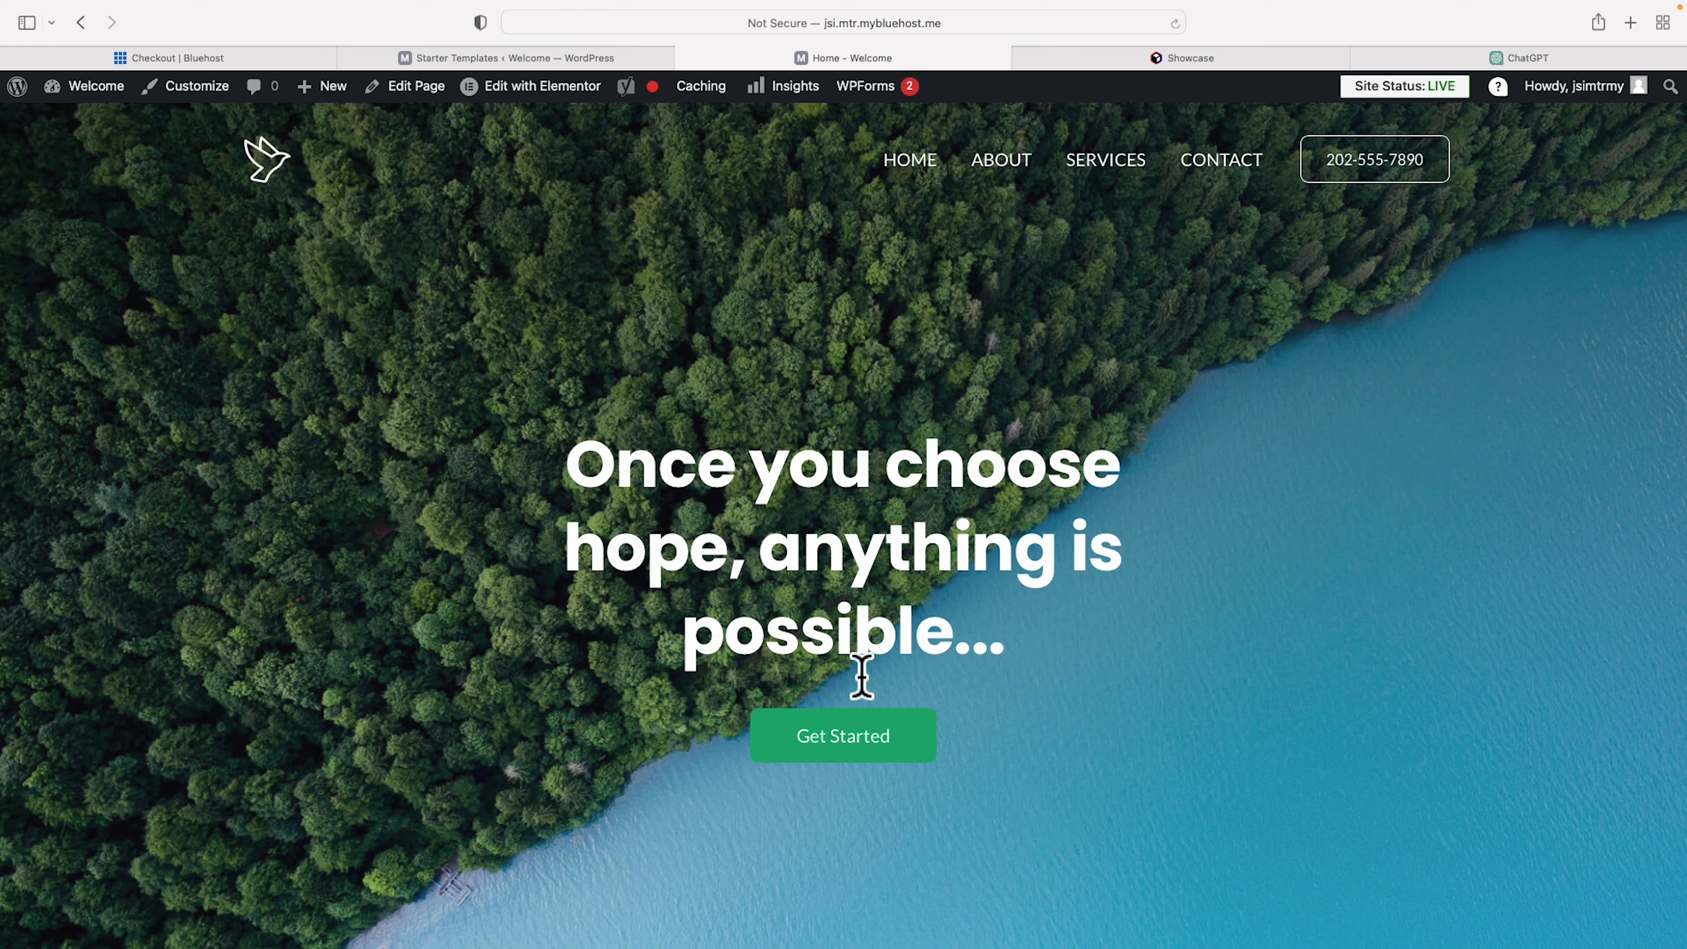
- Look through the new home page from the hero section to the call to action and back
scroll(1254, 520, "down", 10)
scroll(1256, 508, "down", 20)
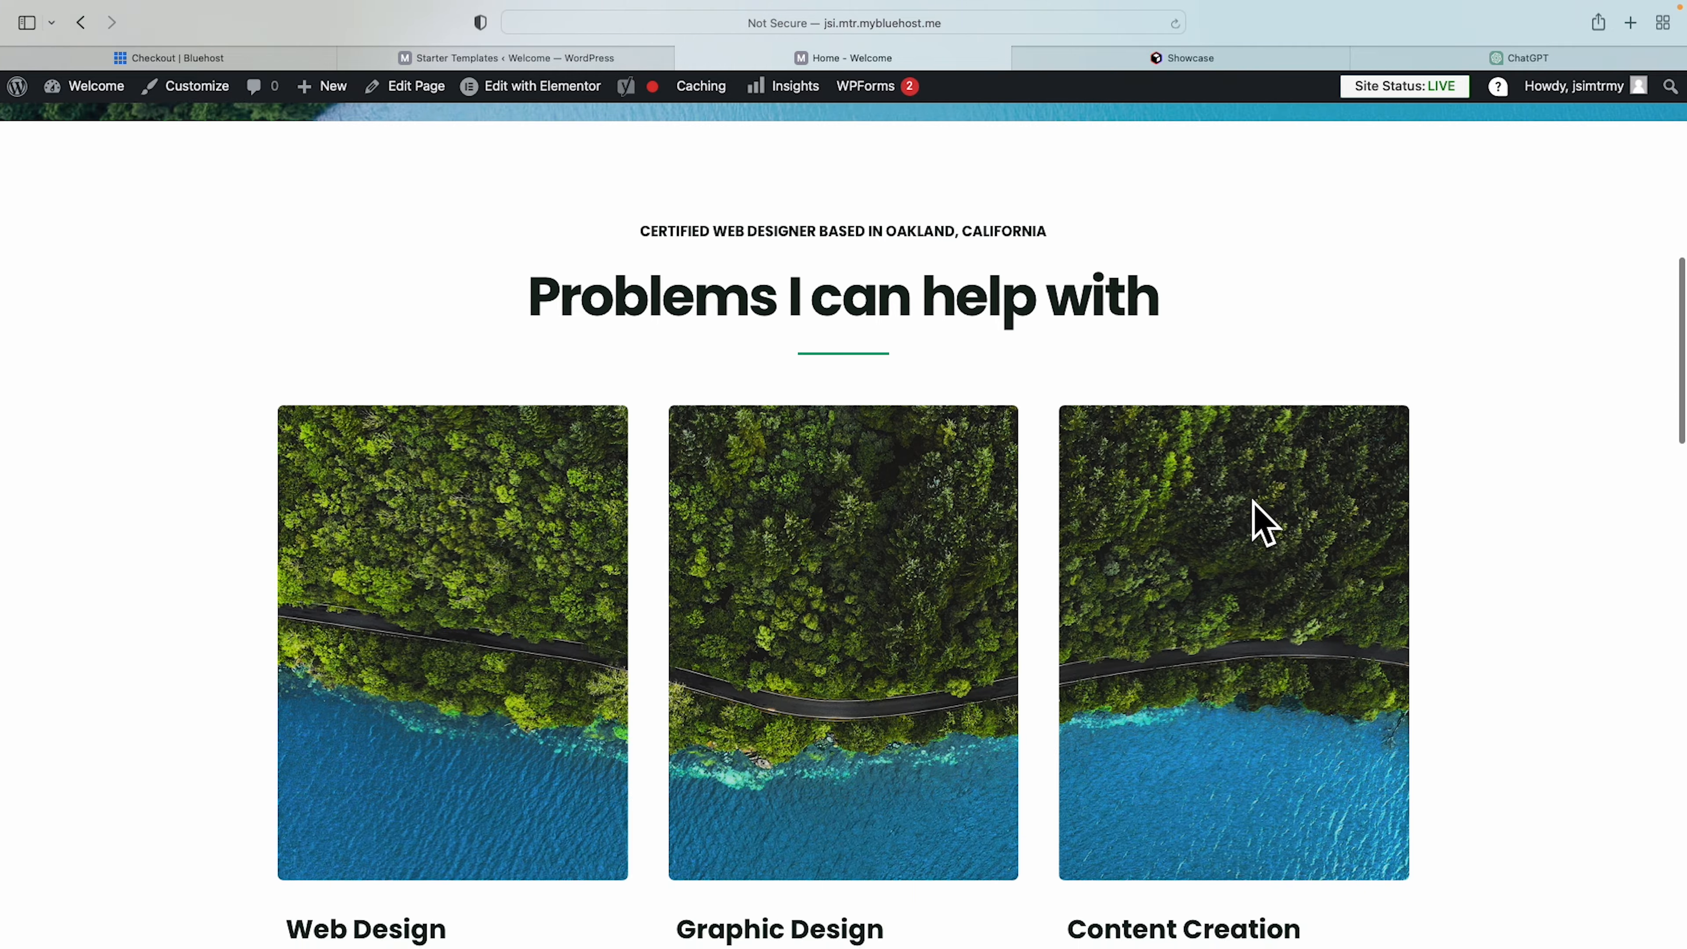
scroll(1262, 525, "down", 5)
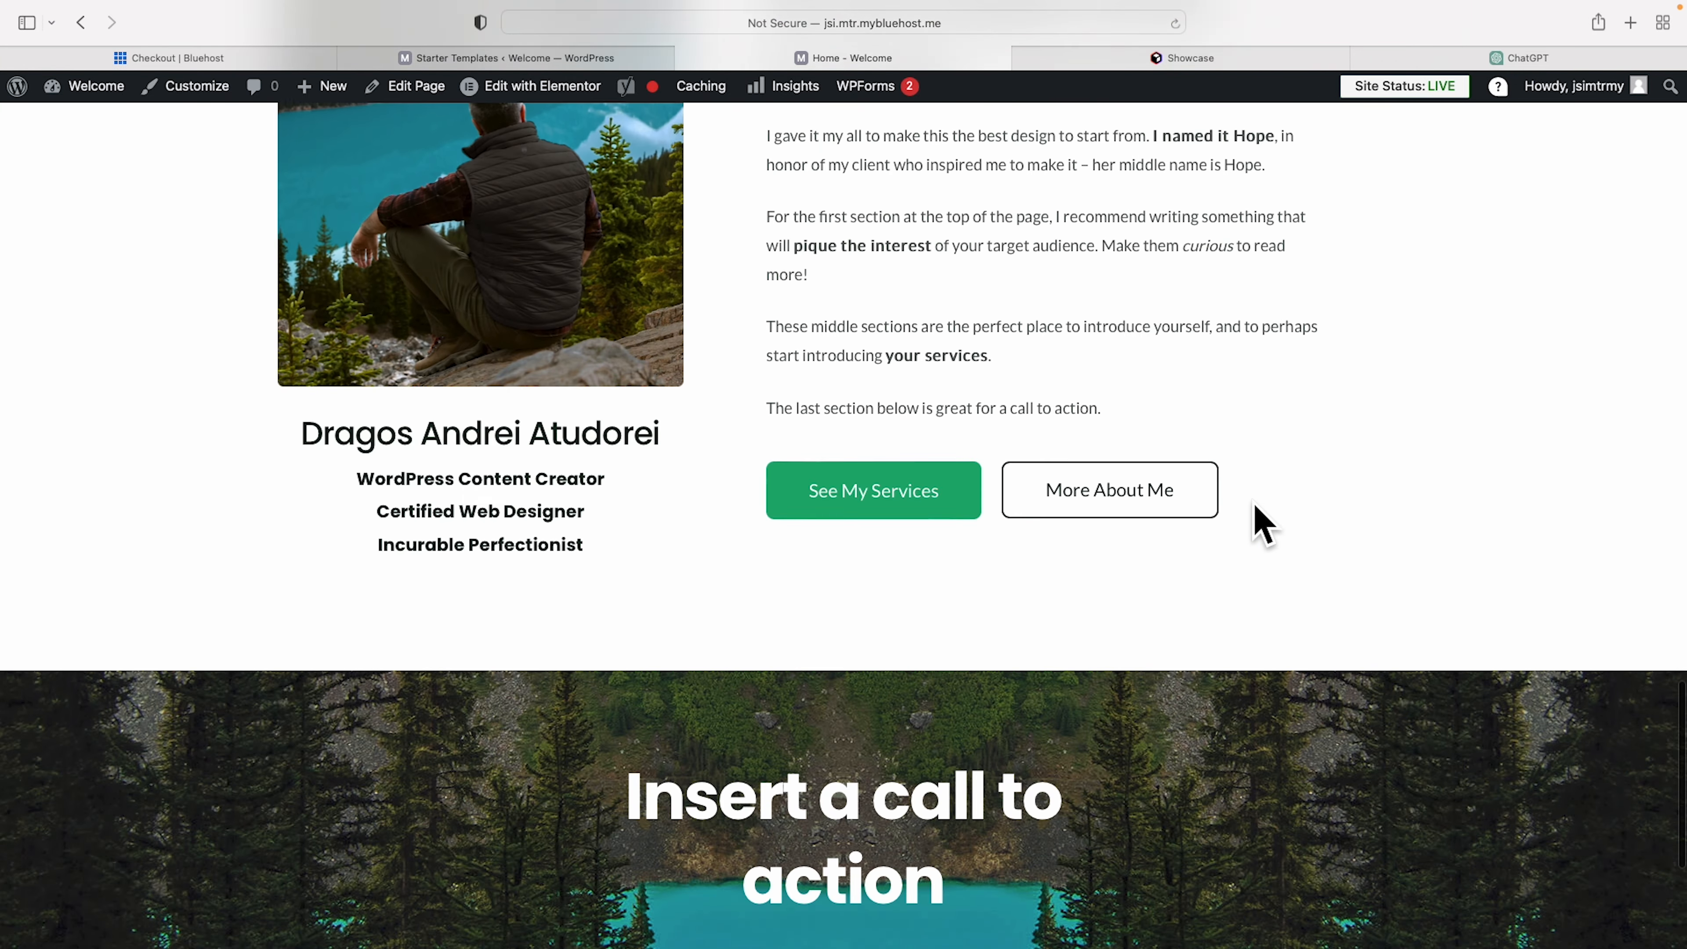
scroll(1262, 525, "up", 15)
scroll(1262, 525, "up", 5)
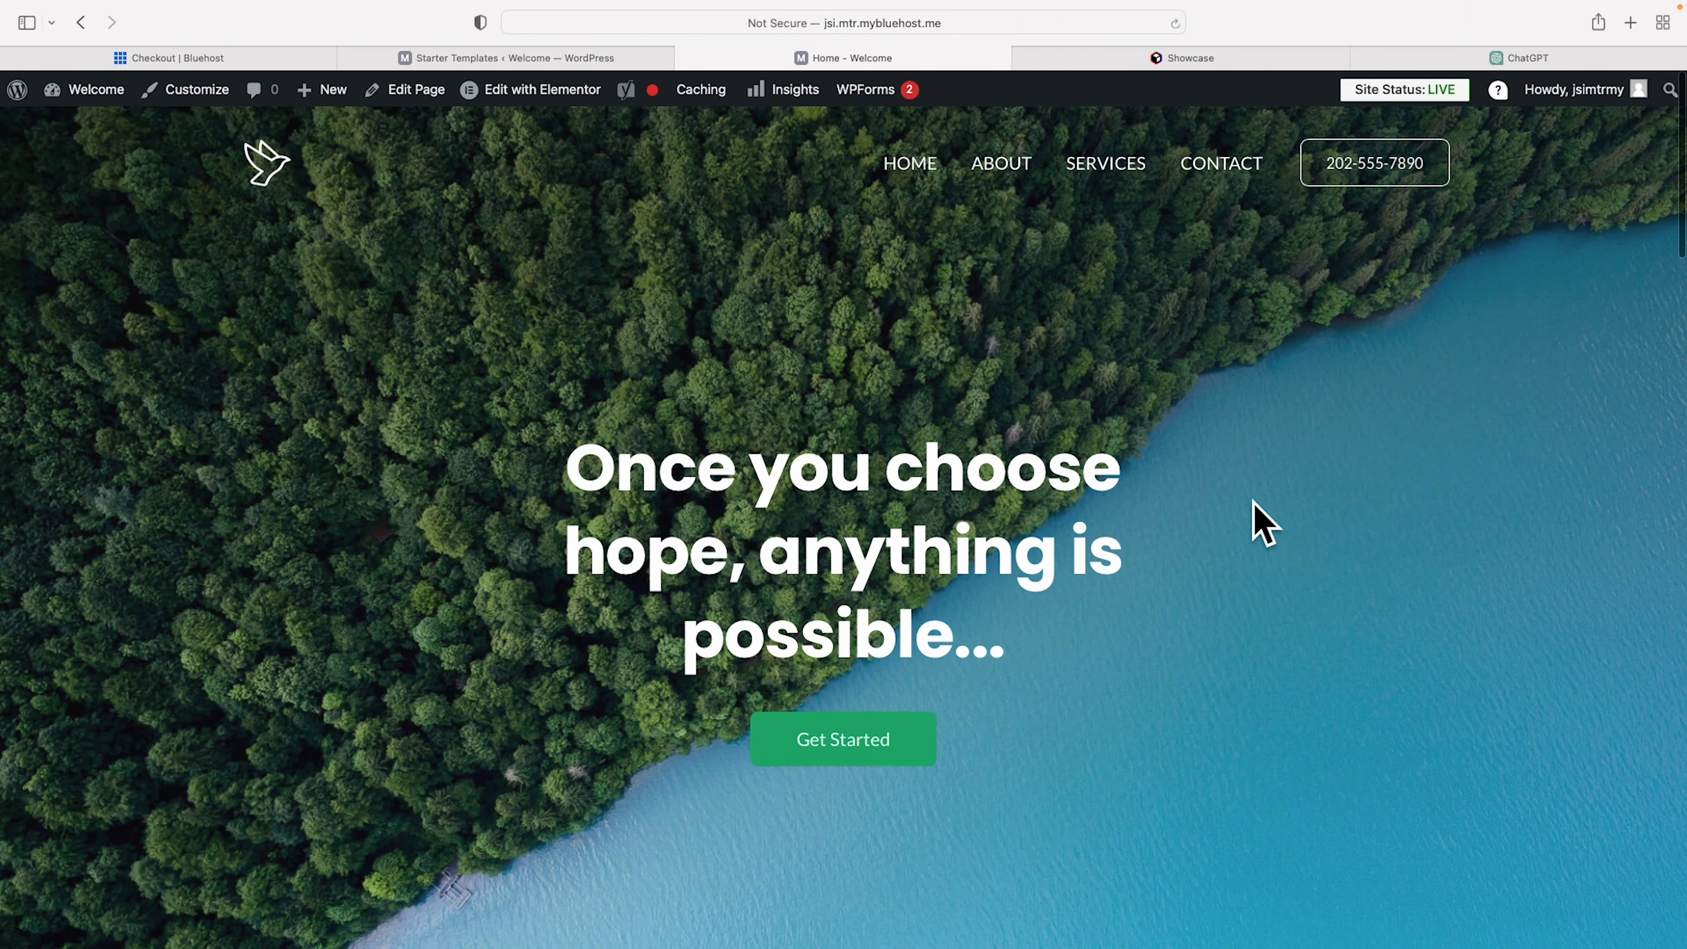
scroll(1262, 525, "down", 6)
scroll(1254, 507, "down", 1)
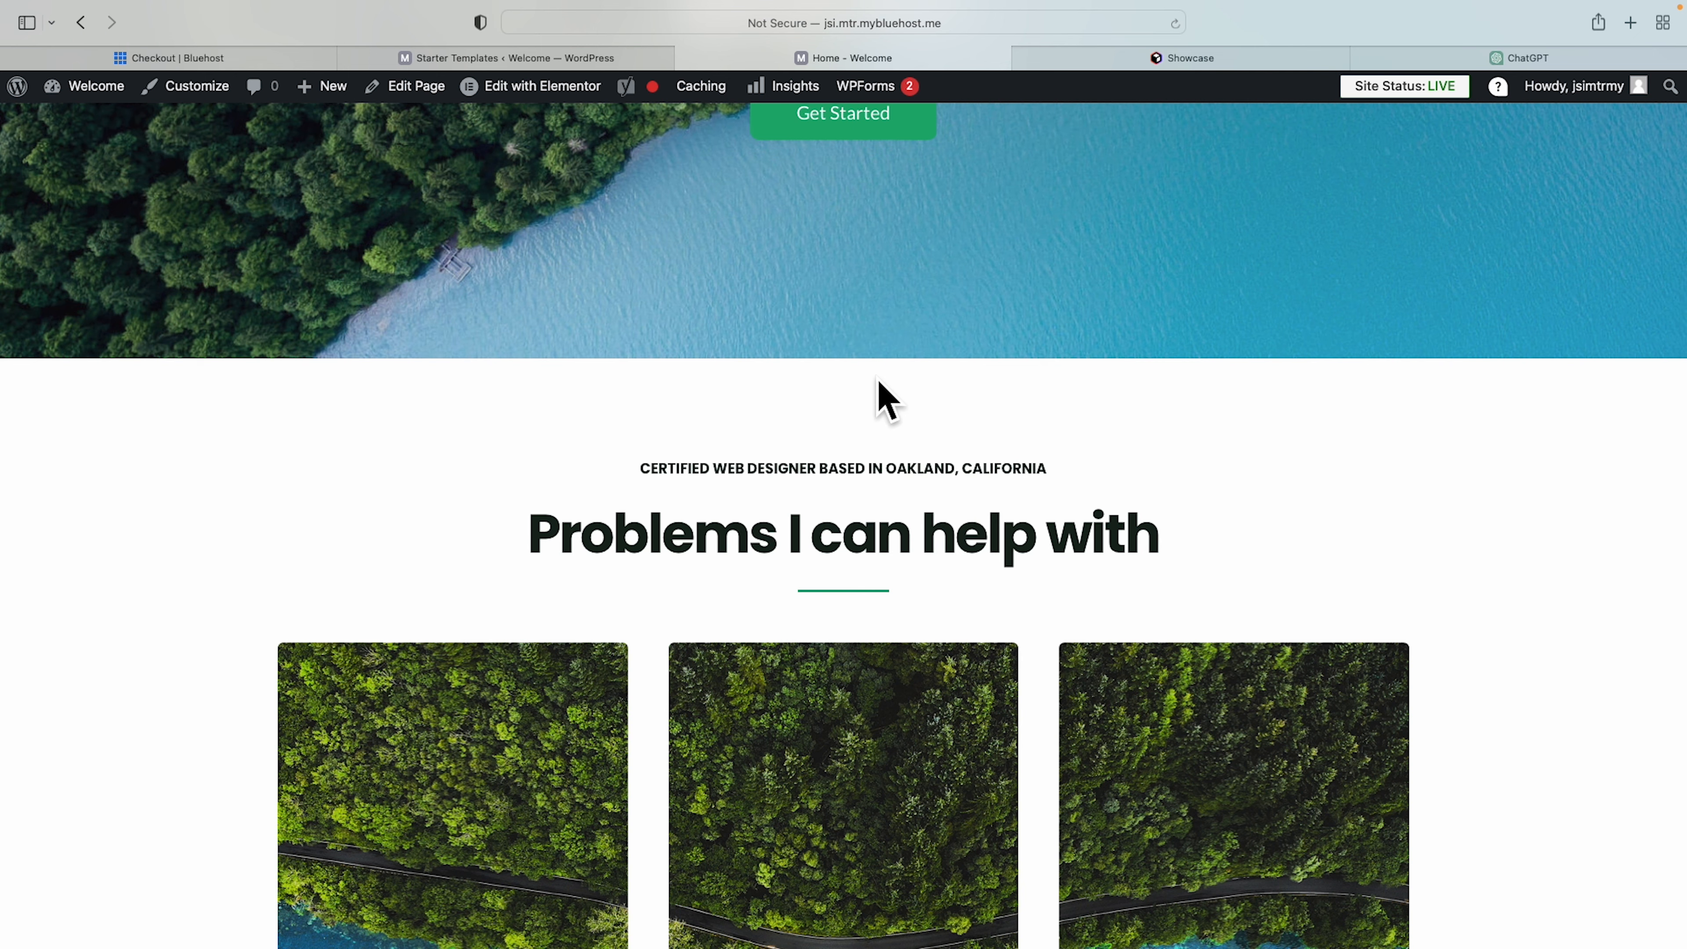
scroll(879, 382, "up", 10)
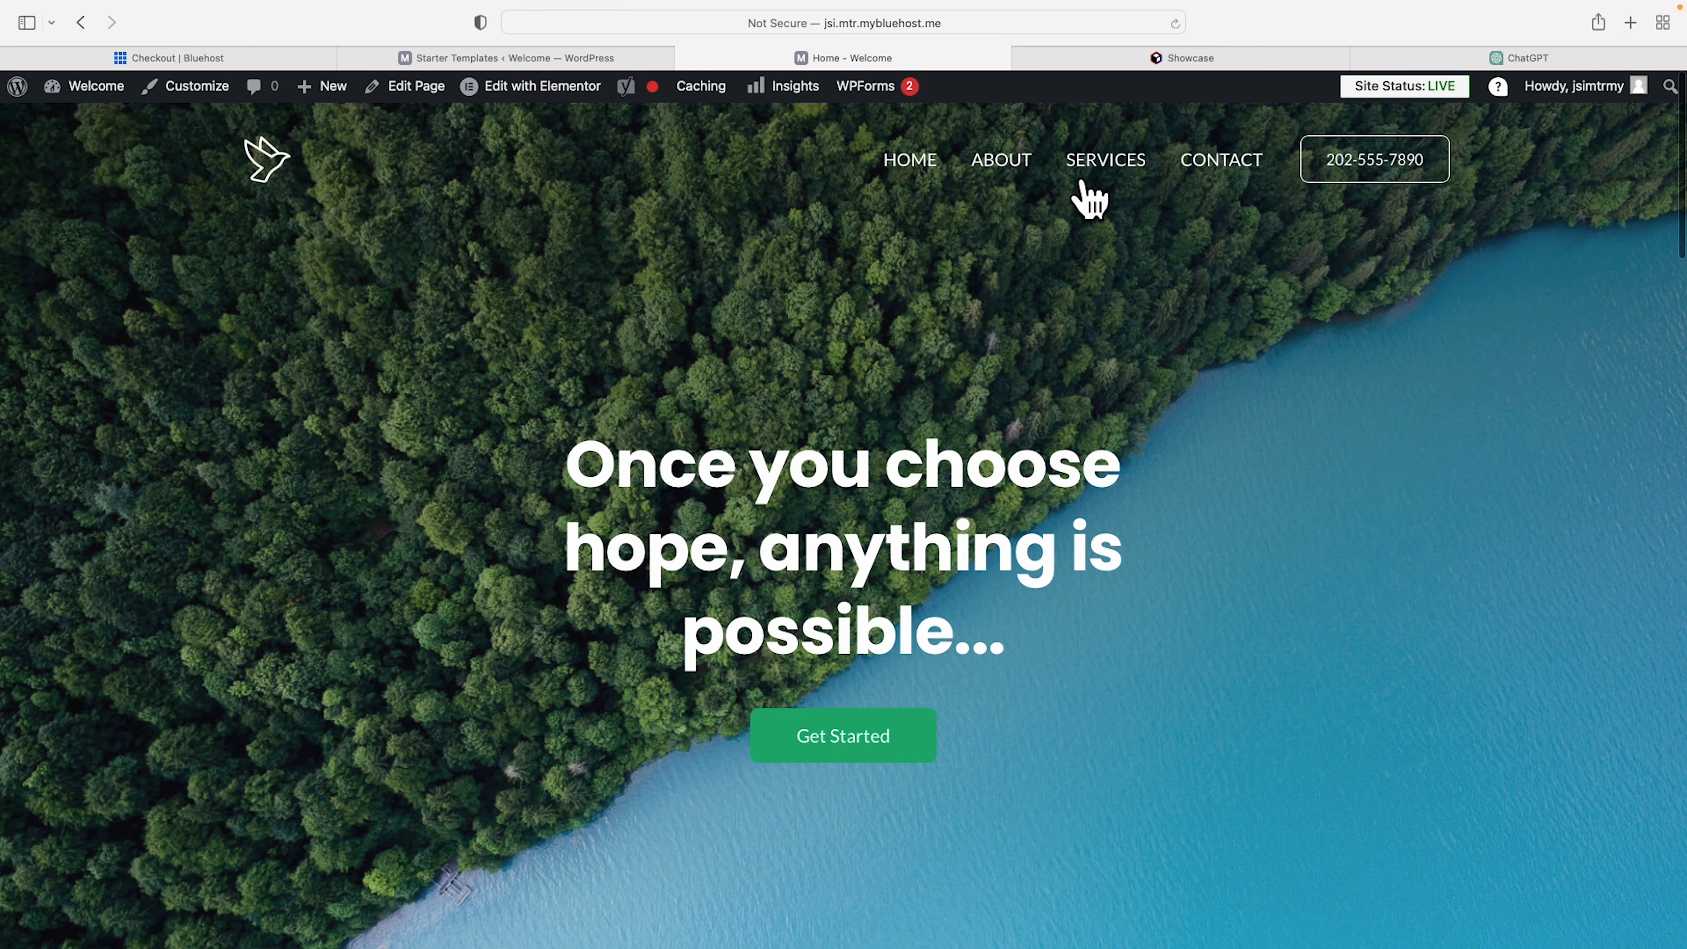
- Switch to the Relume Showcase page, check its address, and browse the example websites for design inspiration
left_click(1222, 56)
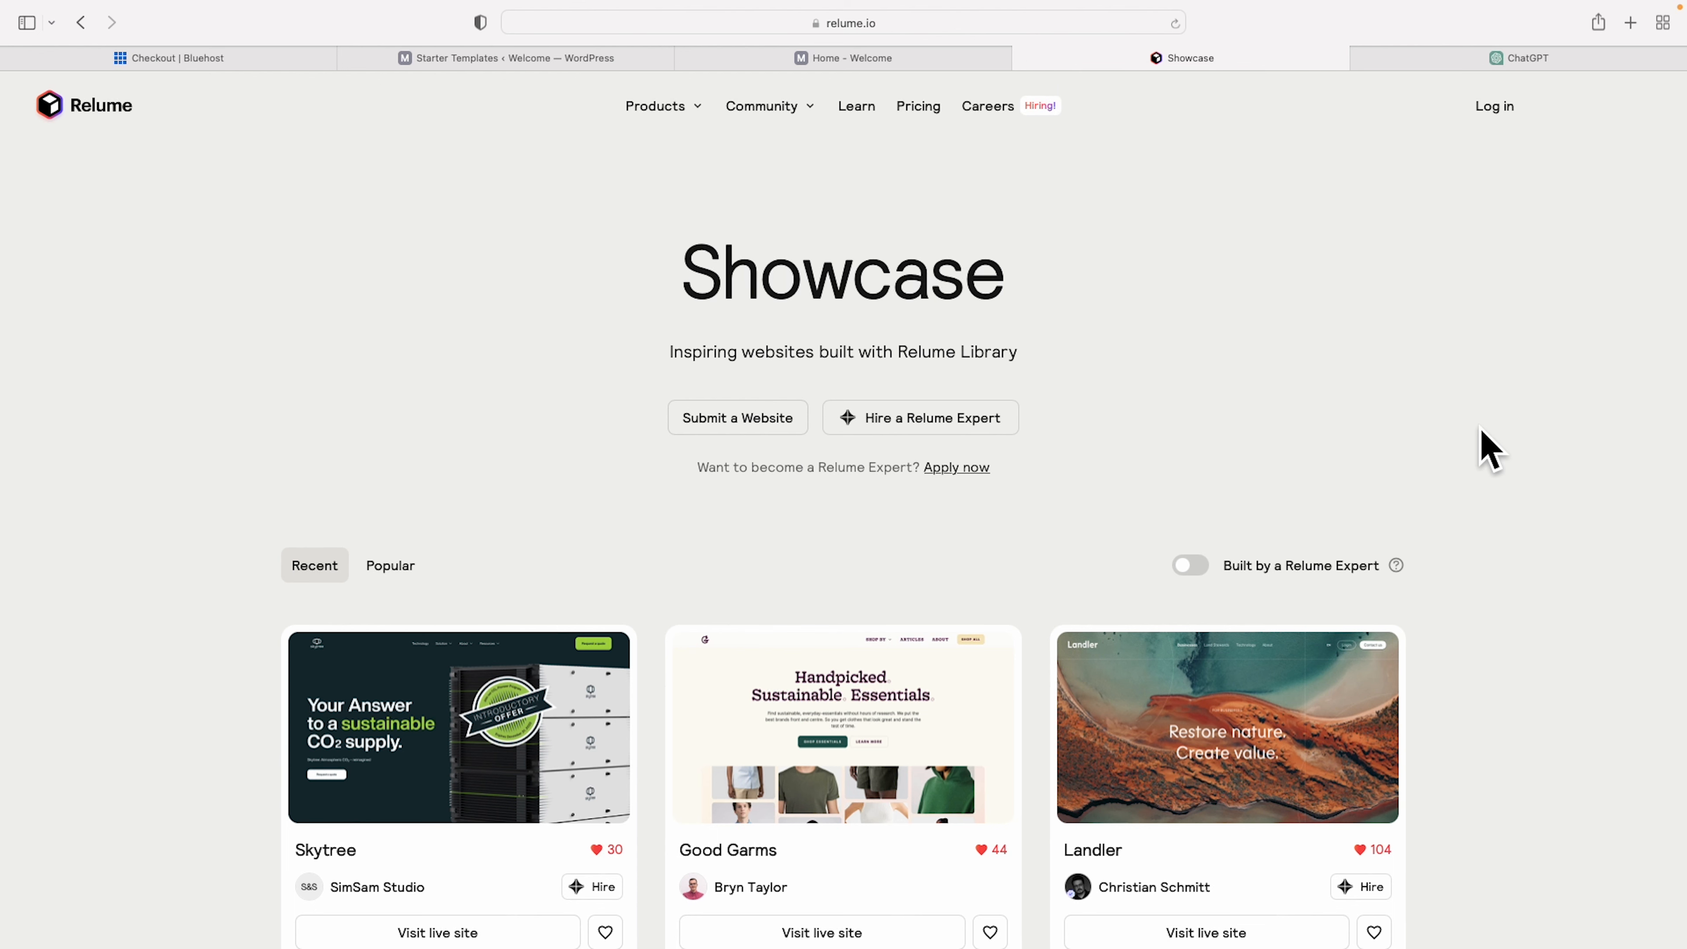
scroll(1488, 448, "down", 2)
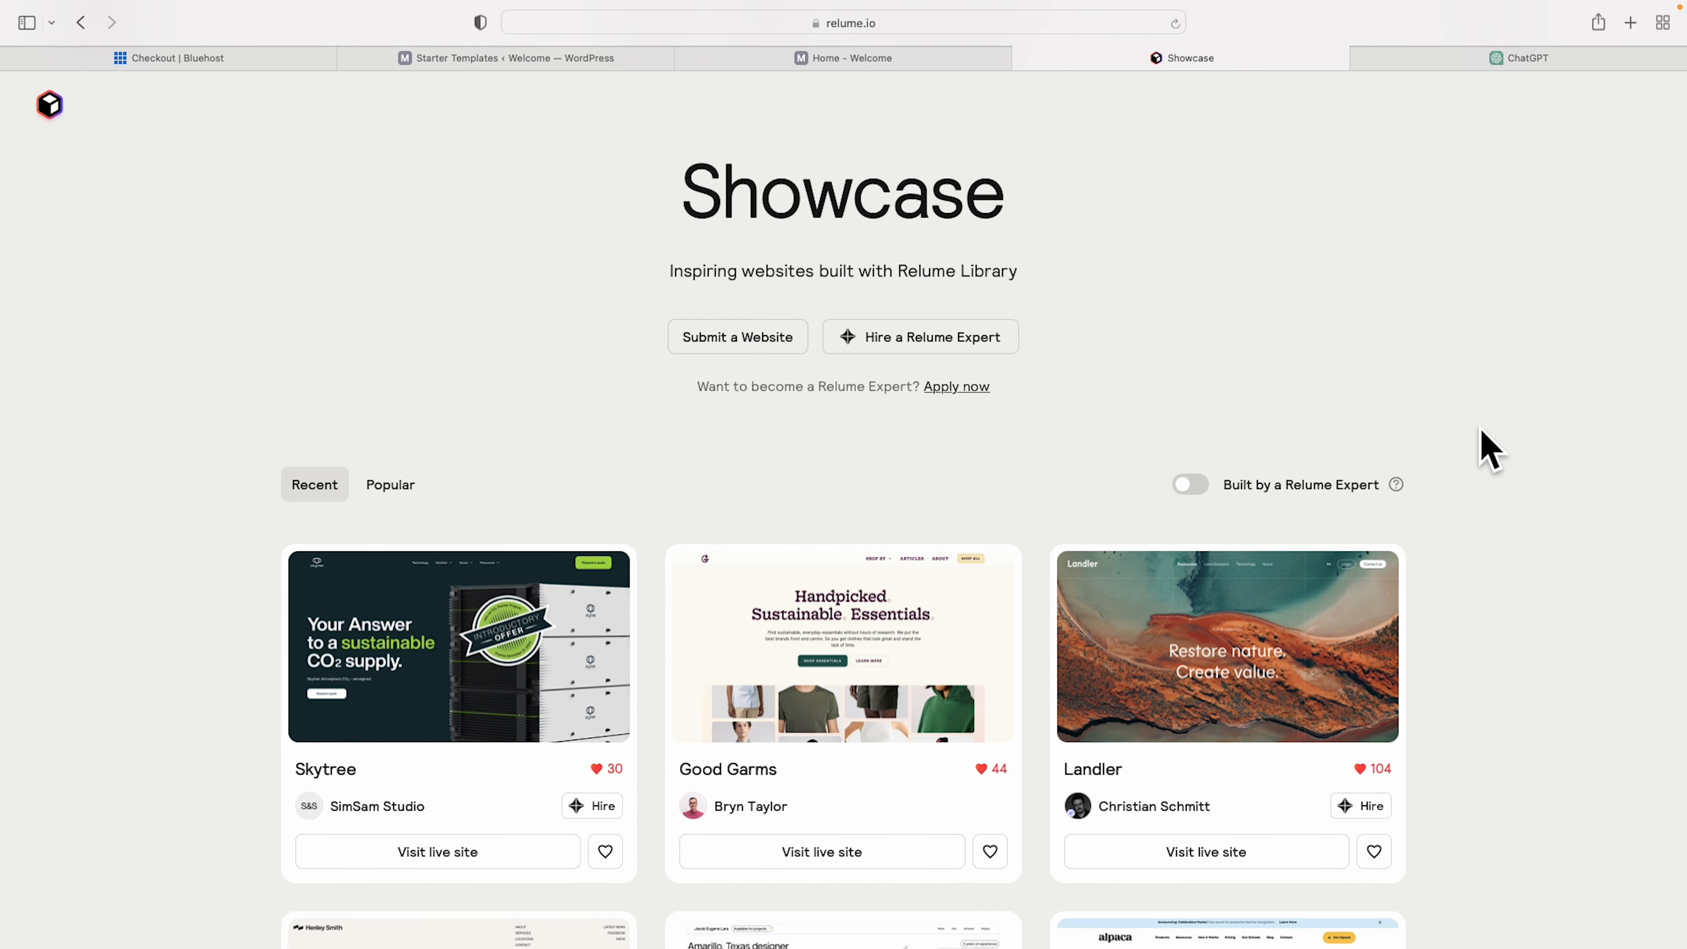
scroll(1488, 448, "down", 8)
scroll(1490, 448, "up", 10)
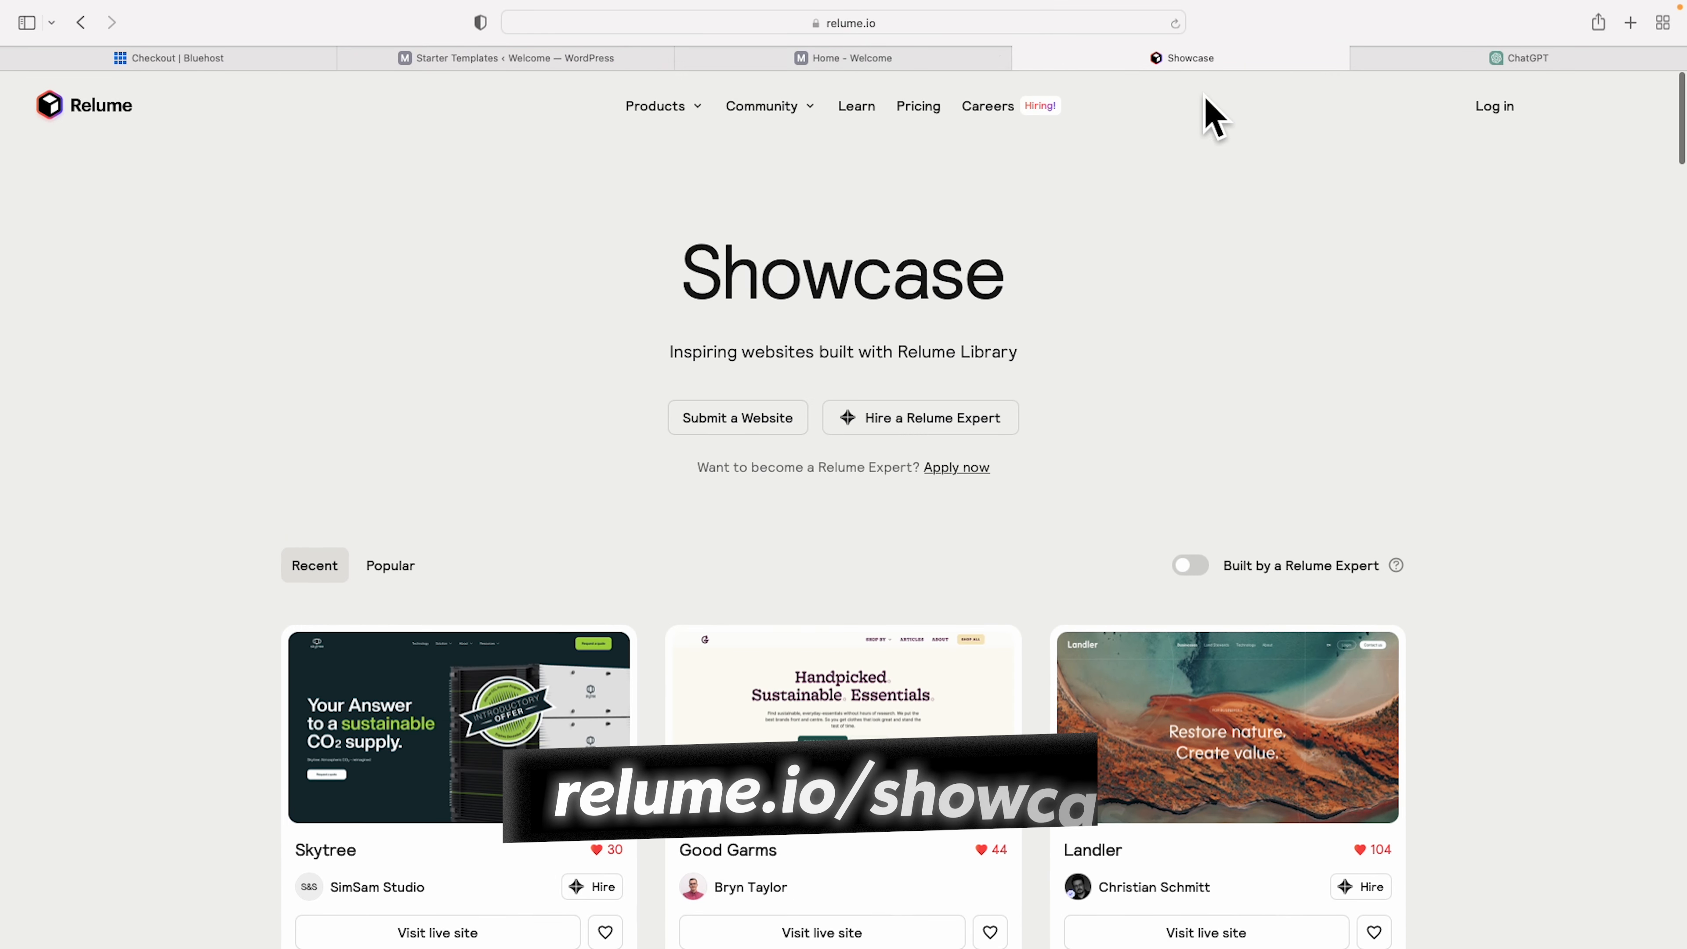
left_click(907, 23)
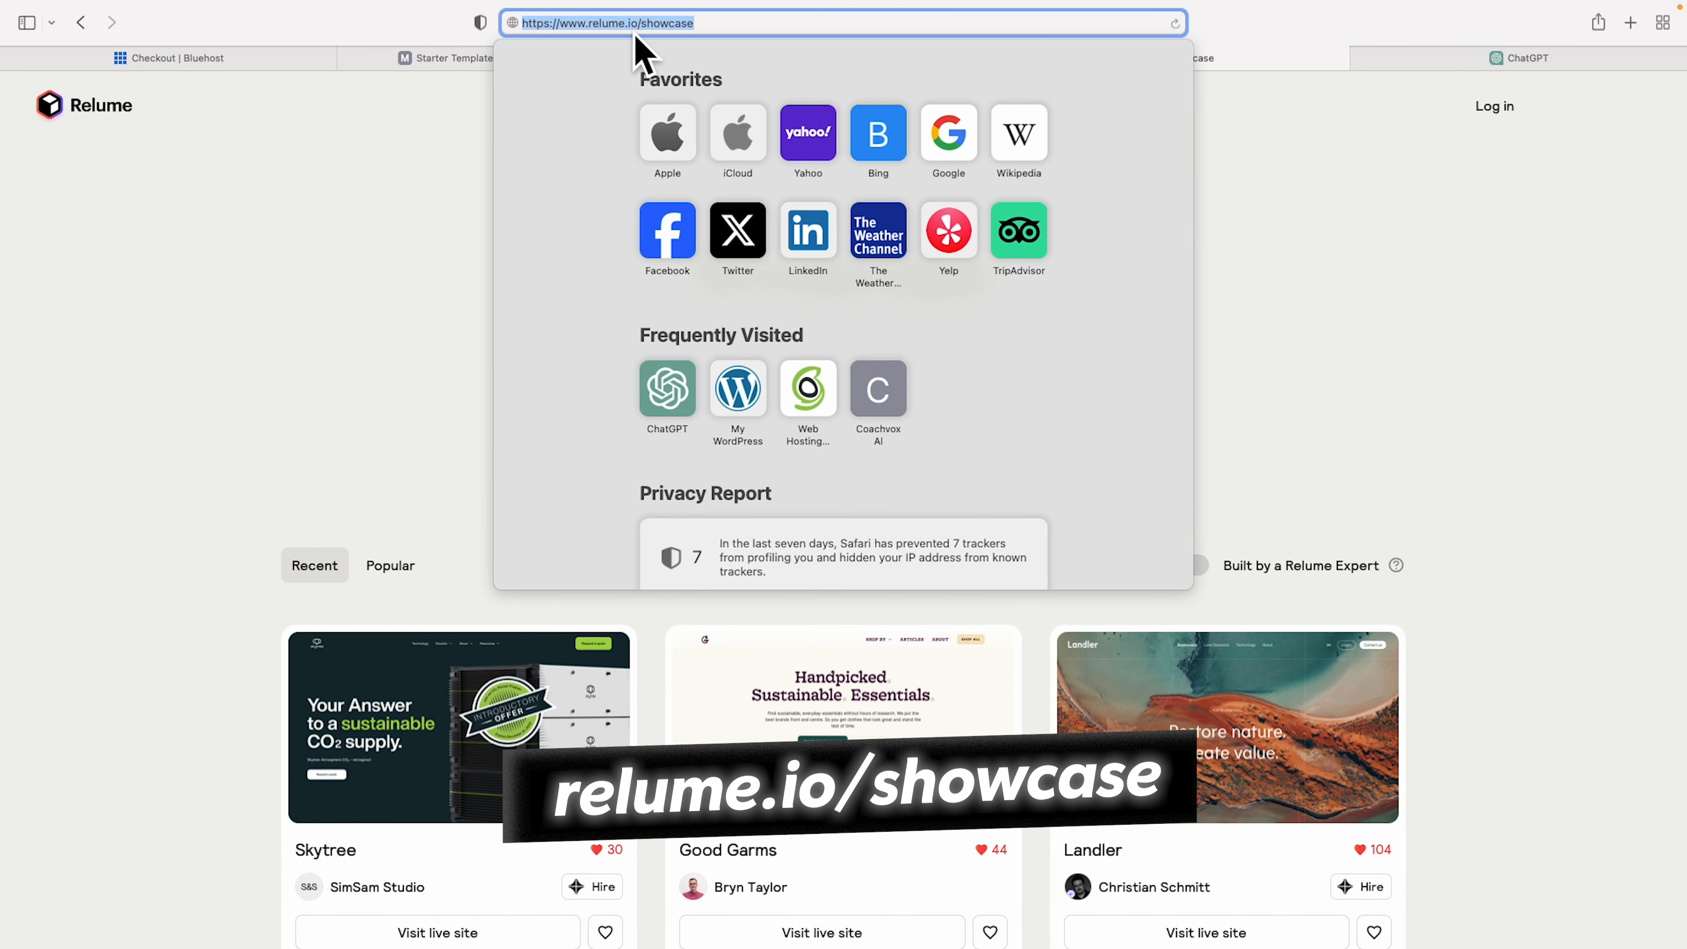
left_click(1472, 246)
scroll(1511, 299, "down", 3)
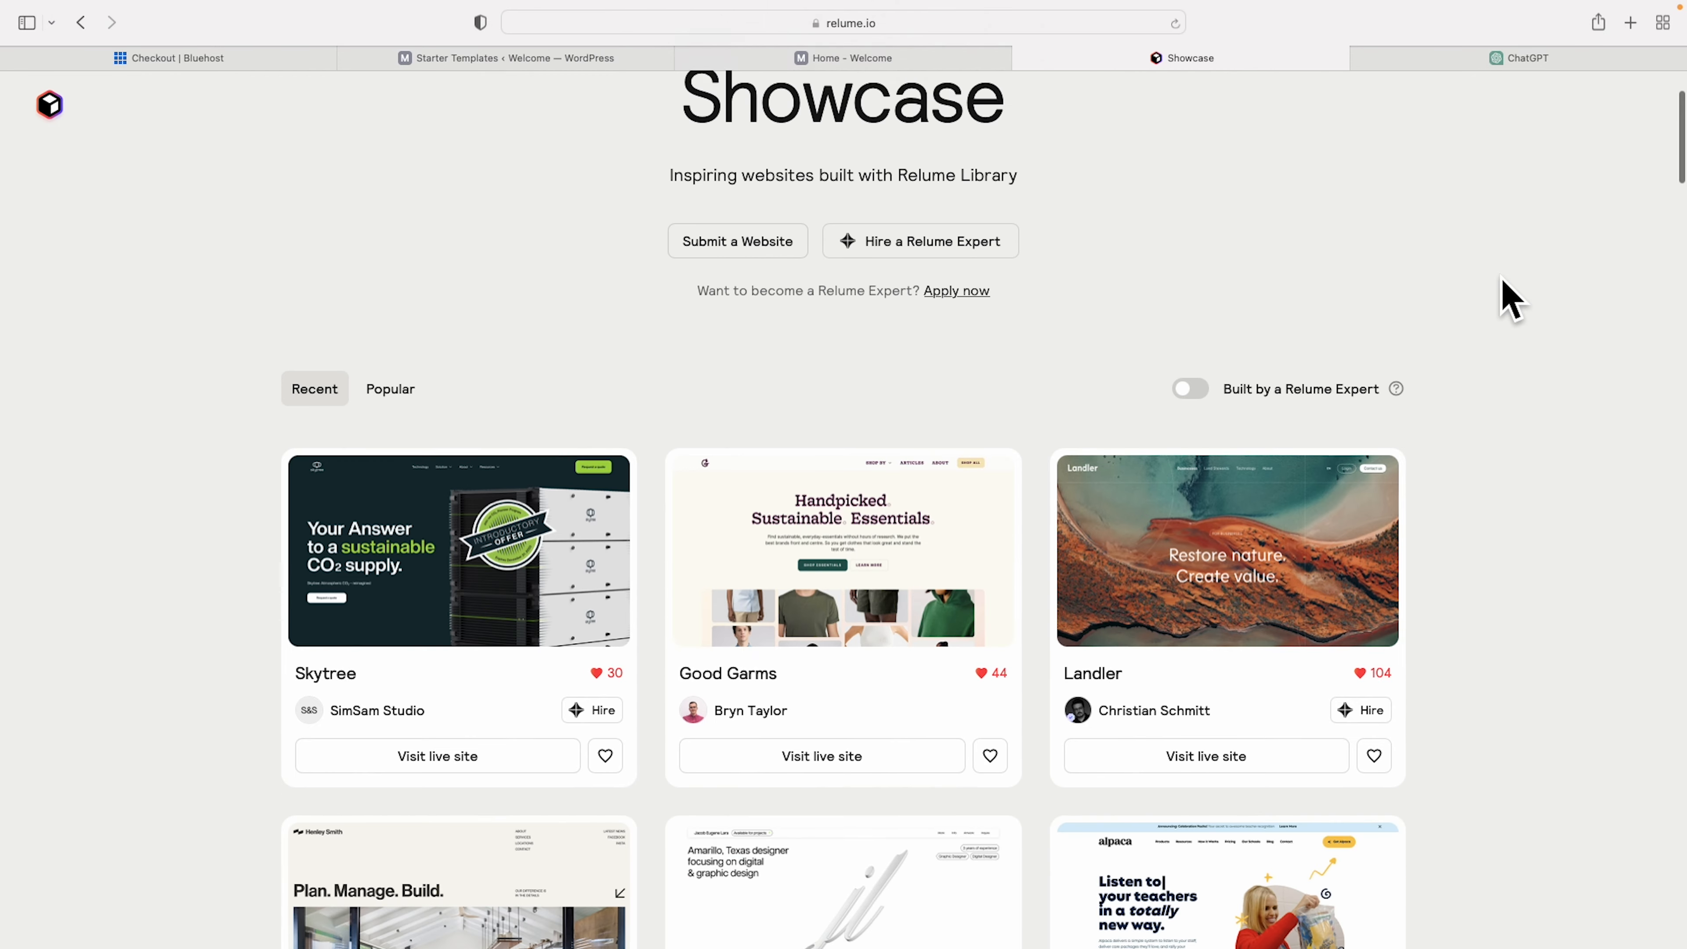
scroll(1511, 299, "down", 20)
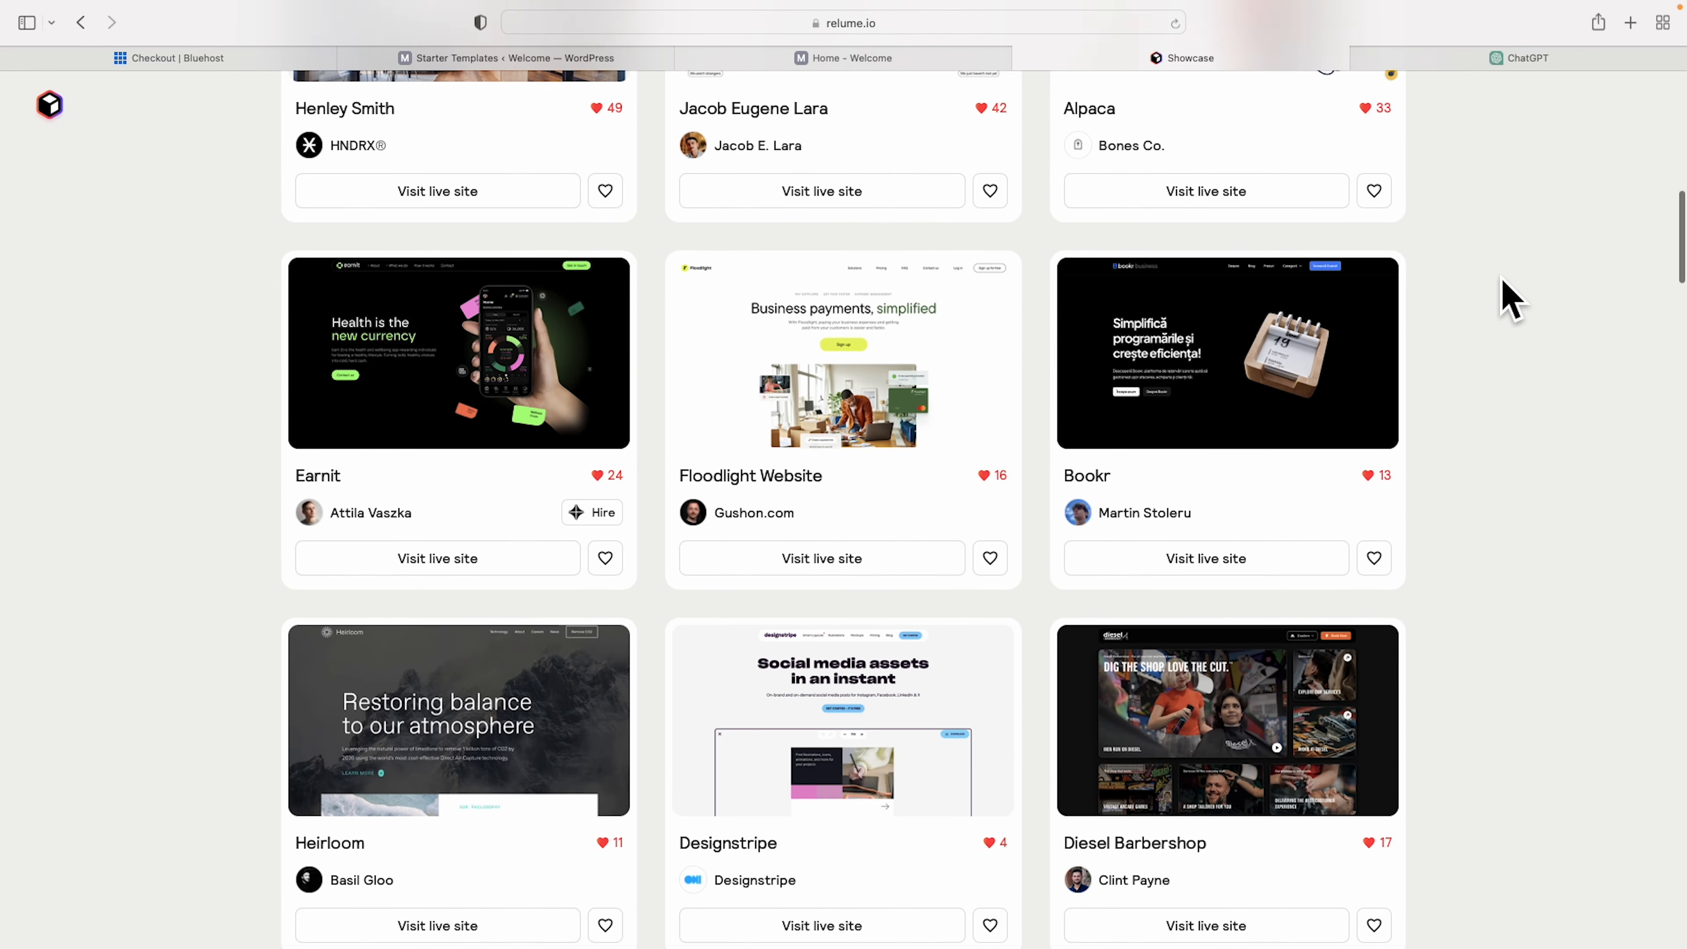
scroll(1511, 300, "down", 15)
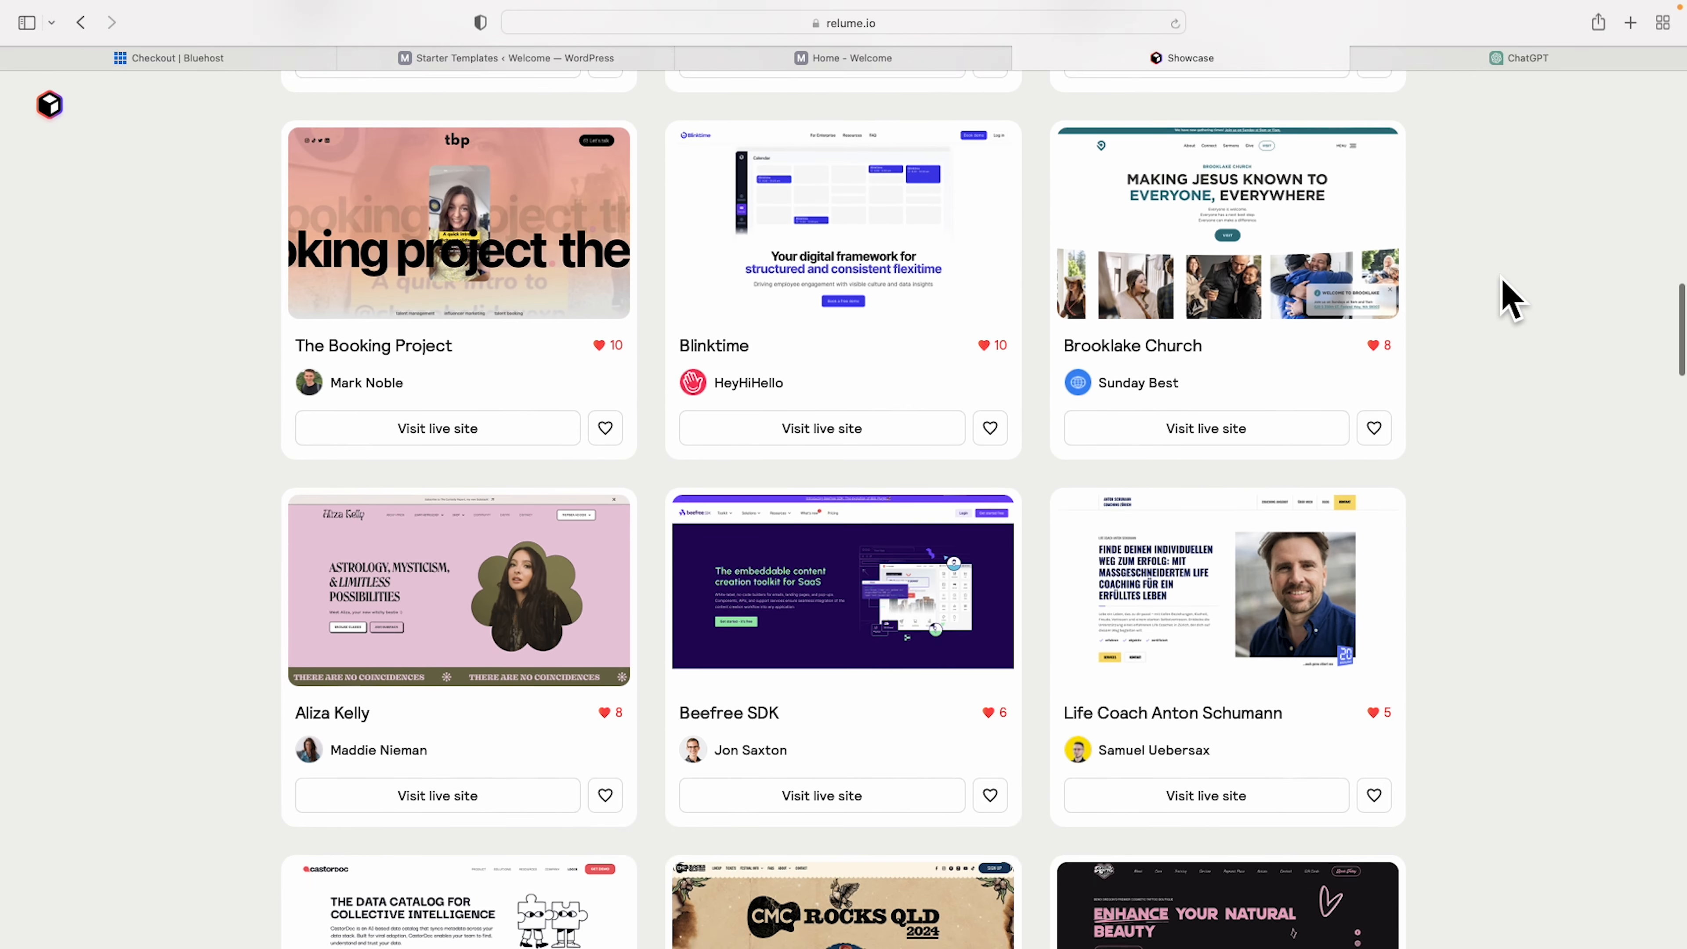
scroll(1511, 299, "down", 20)
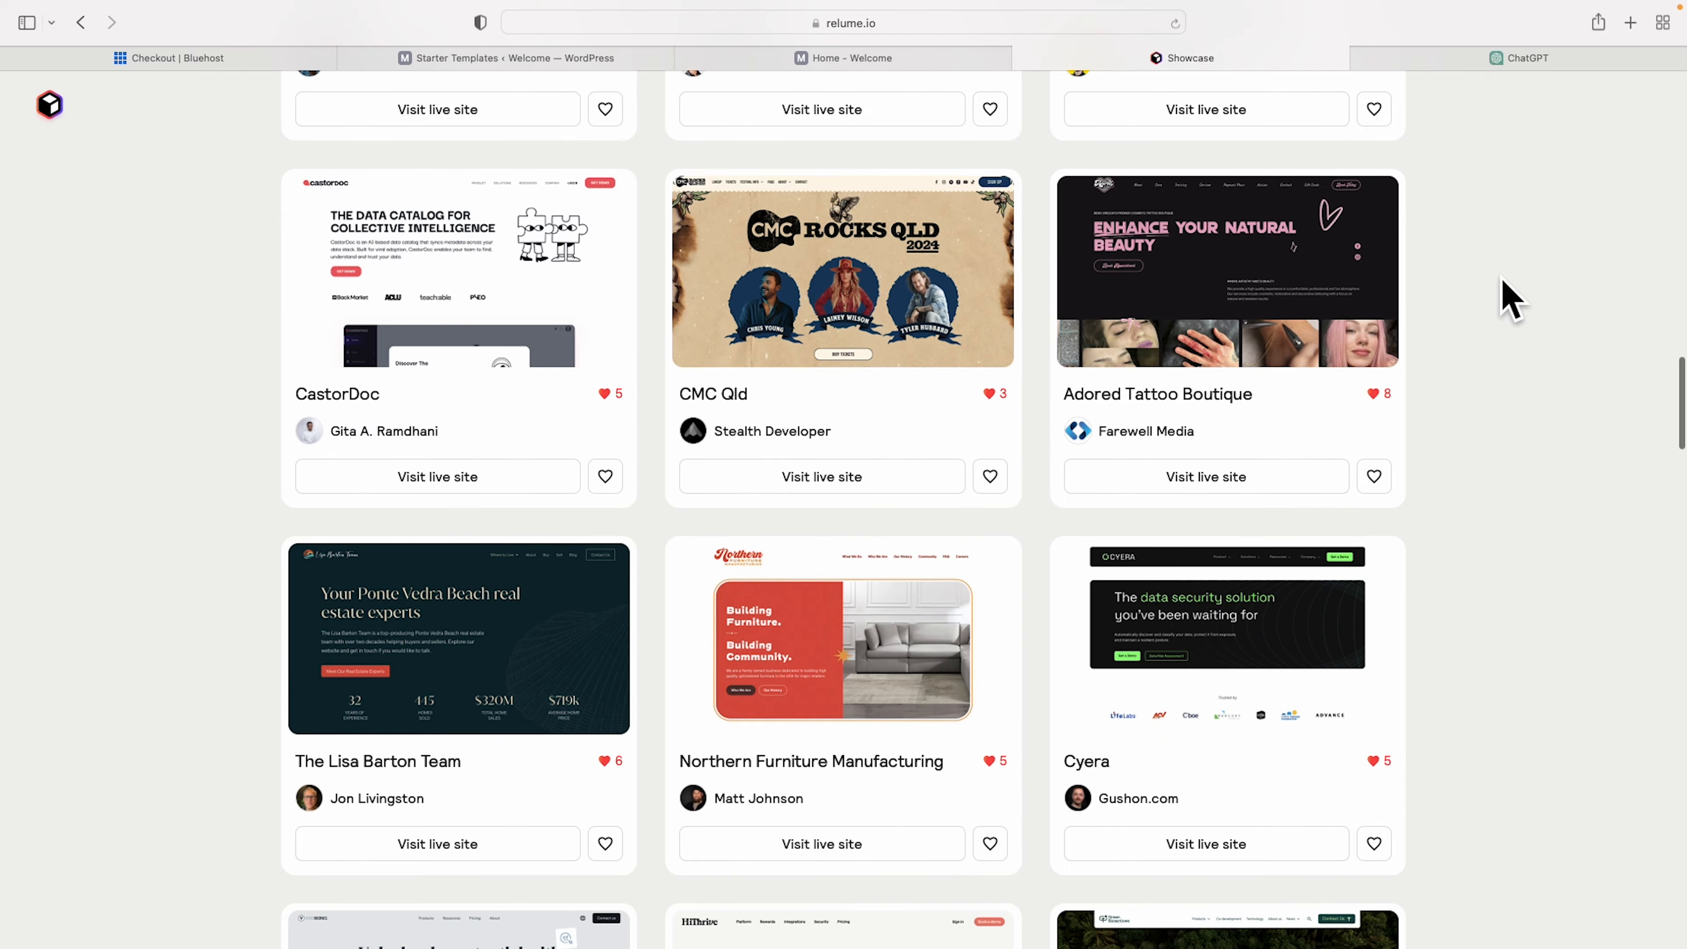
- Browse further through the showcase's example websites and open the live site of Laavu
scroll(1511, 299, "down", 20)
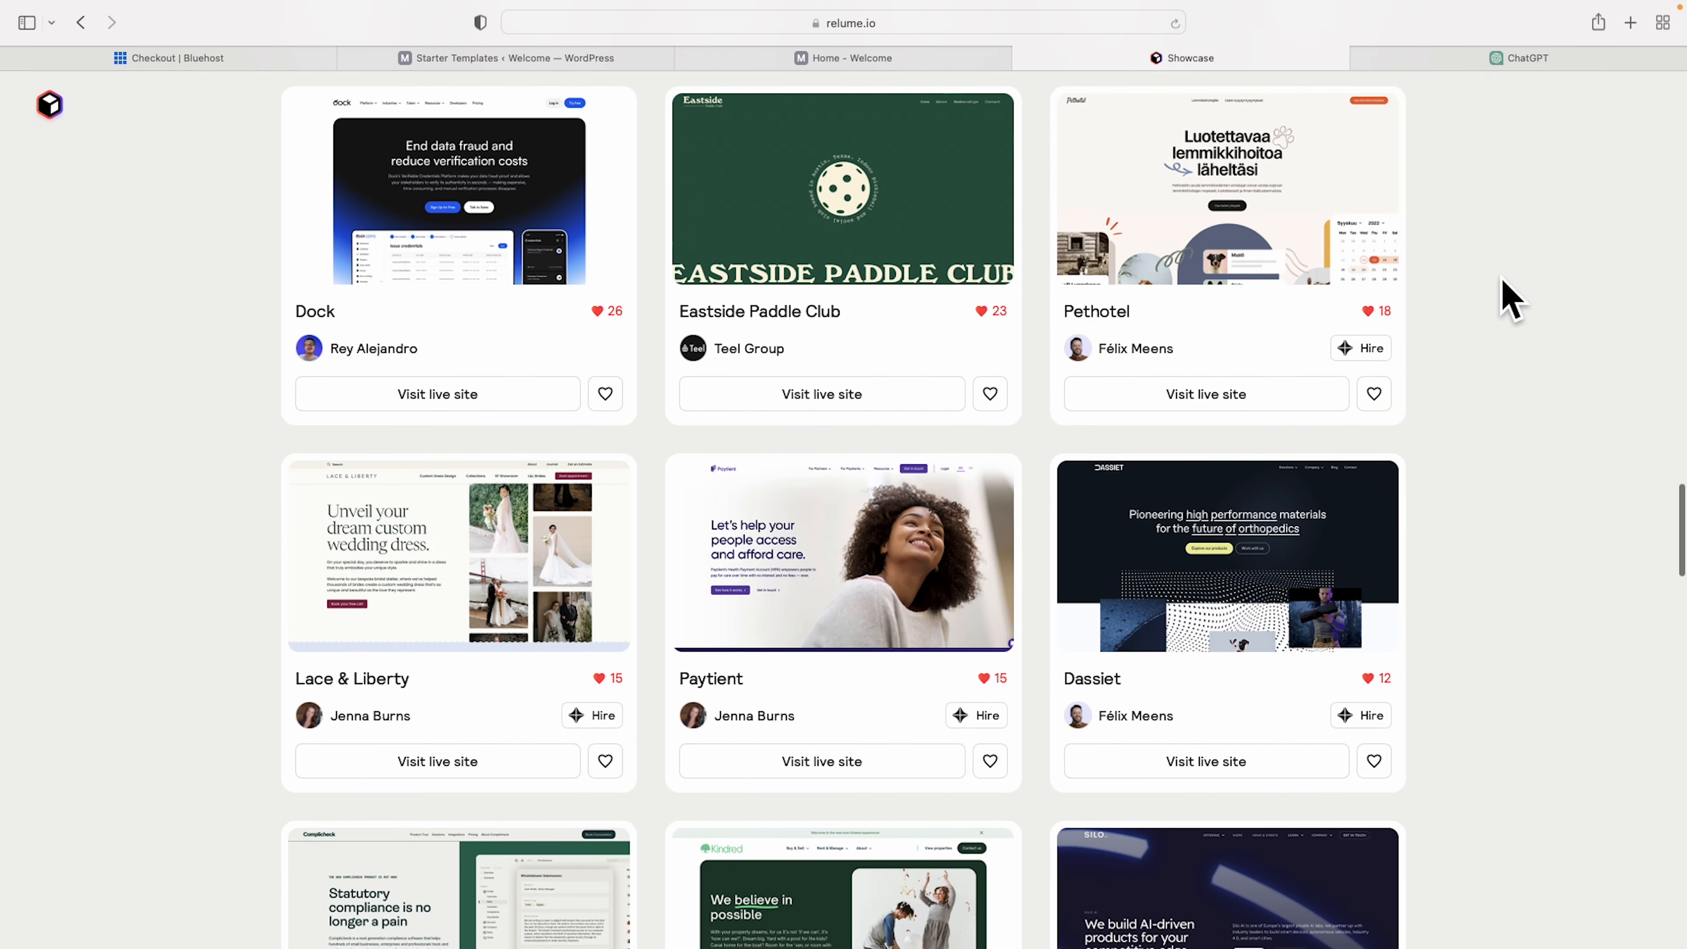
scroll(1511, 299, "down", 20)
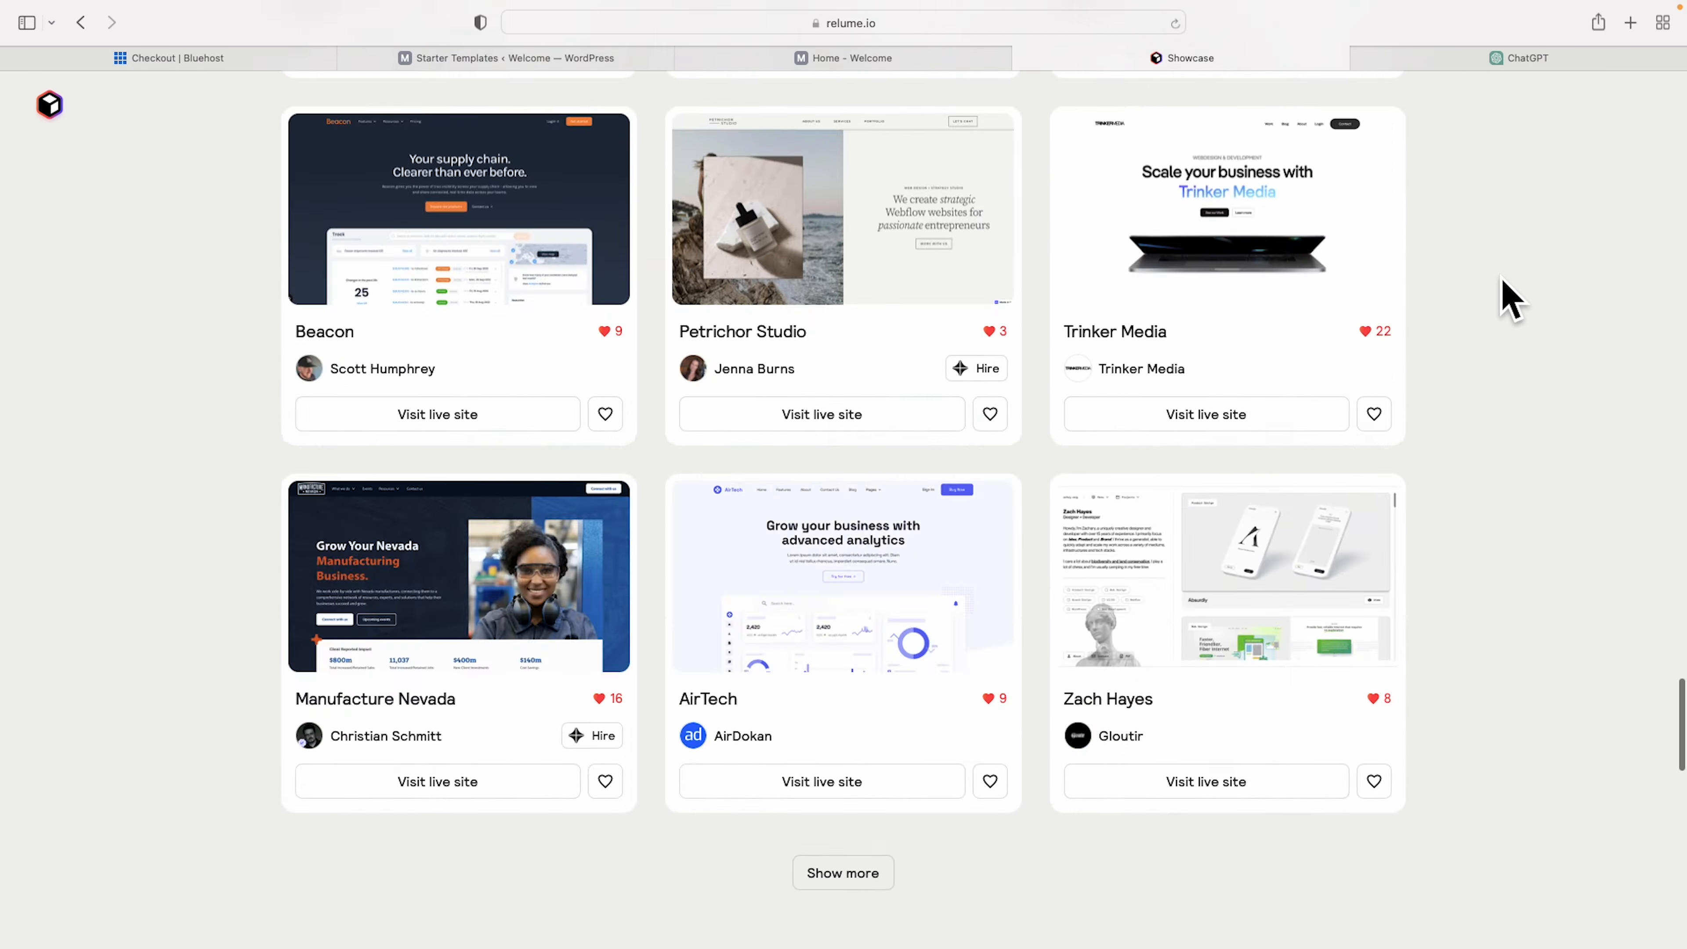
scroll(1488, 445, "down", 20)
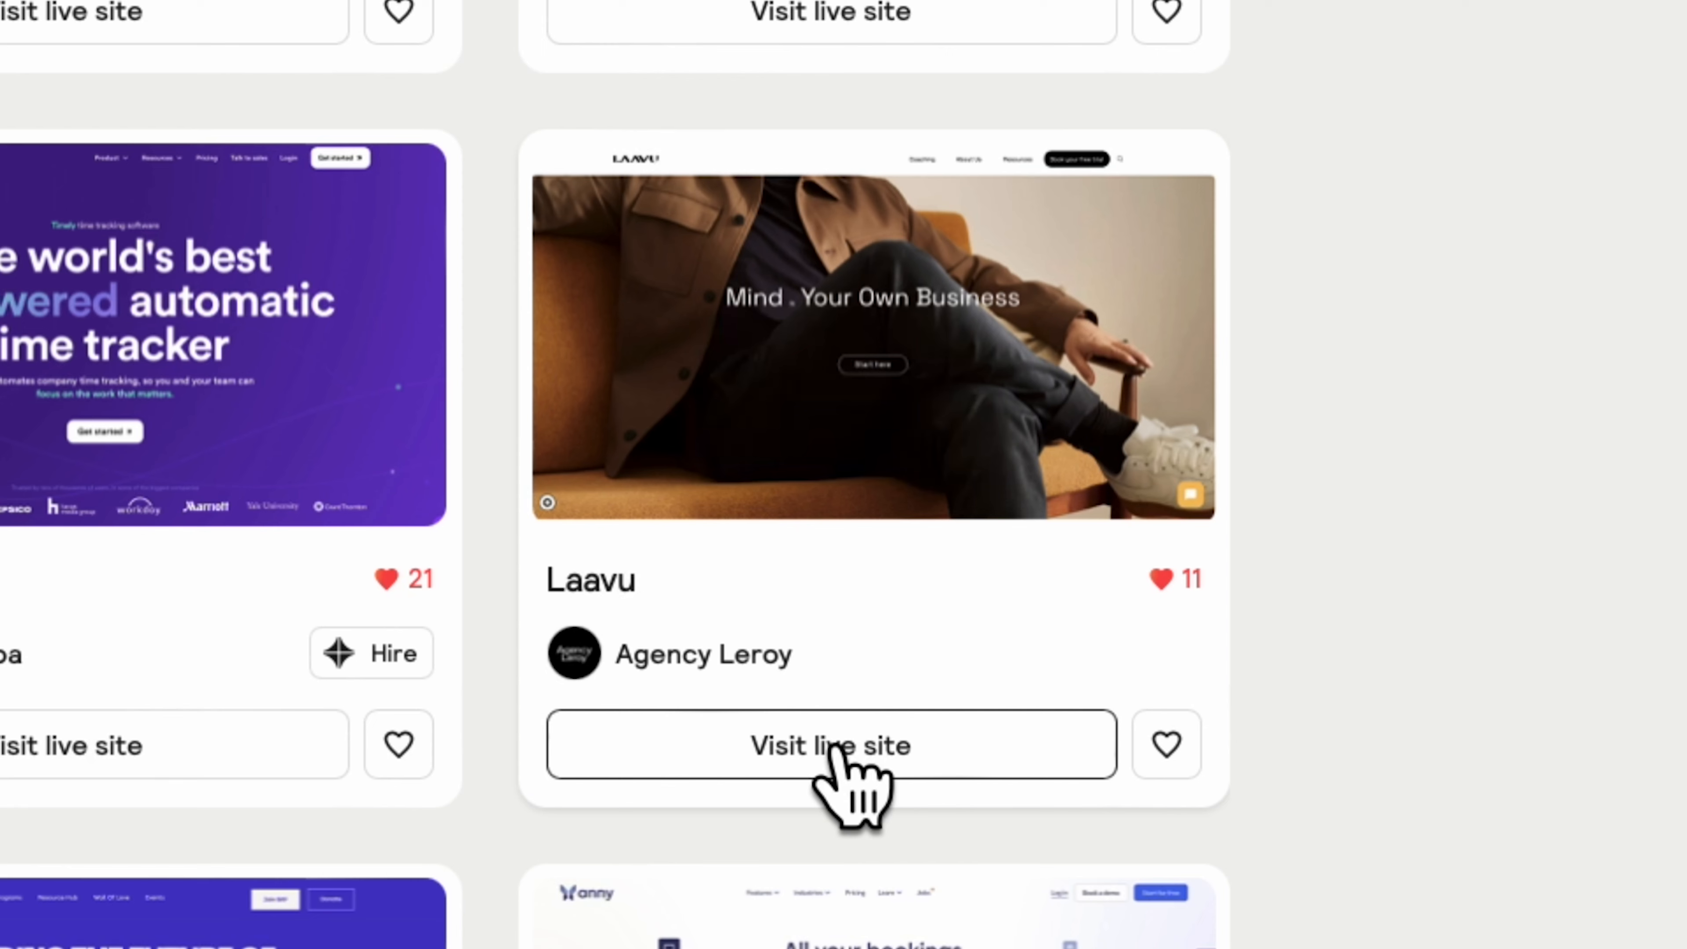
left_click(839, 748)
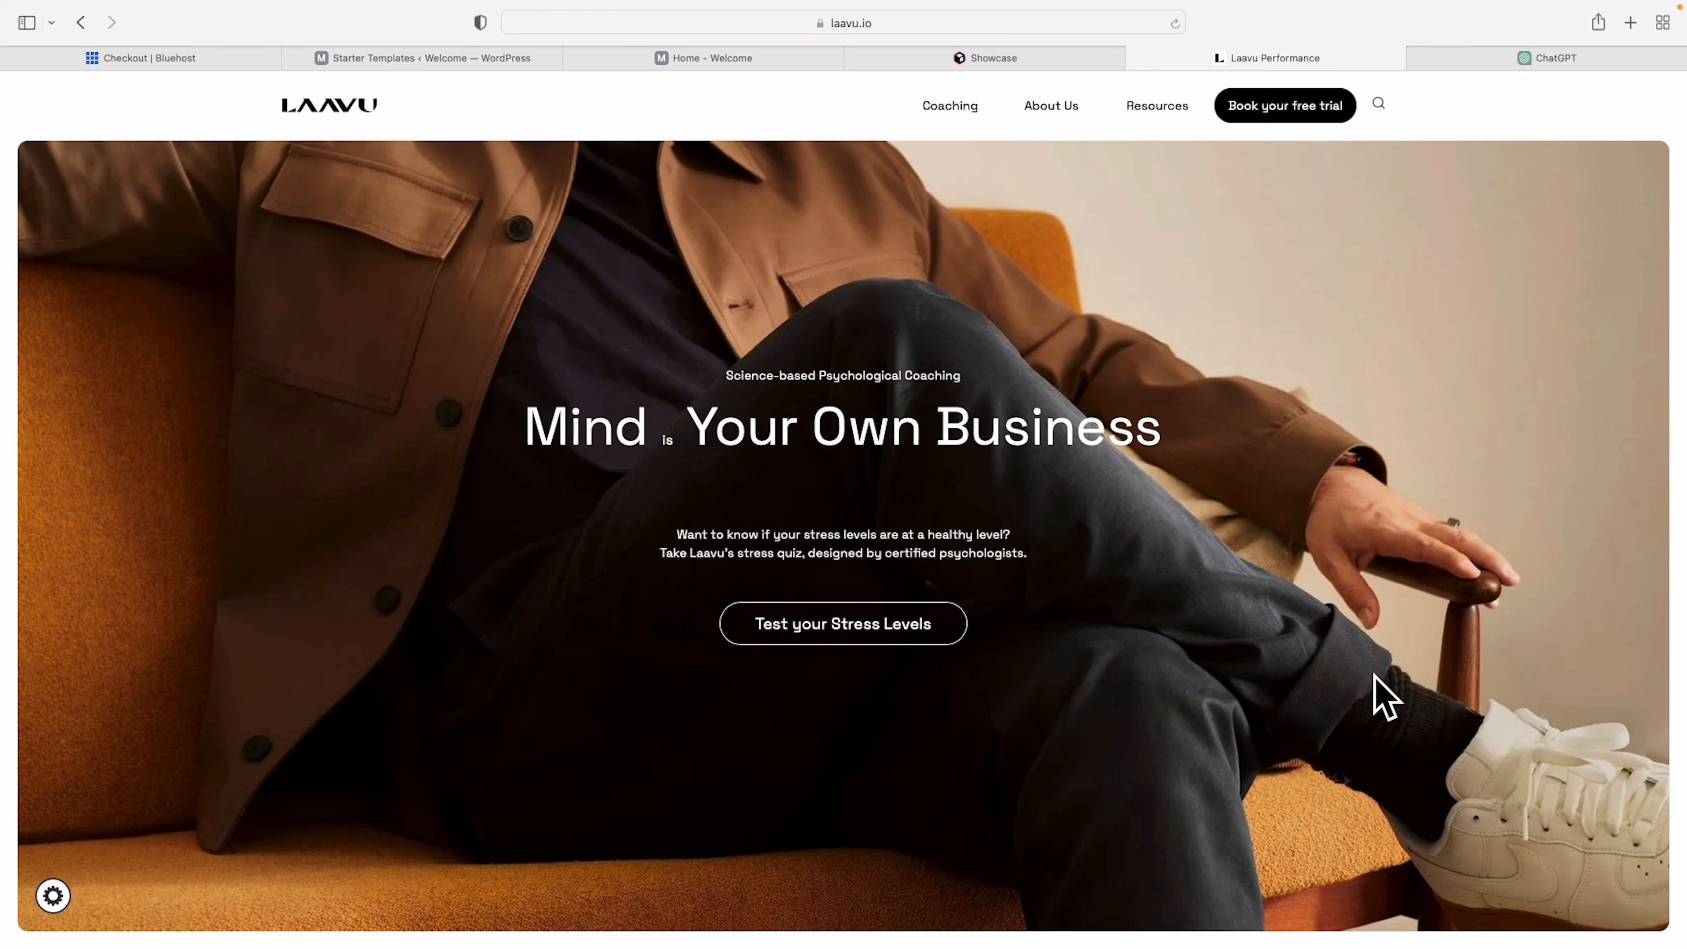
- Examine the Laavu home page's layout, from the hero section through the testimonials to the footer
scroll(1379, 691, "down", 10)
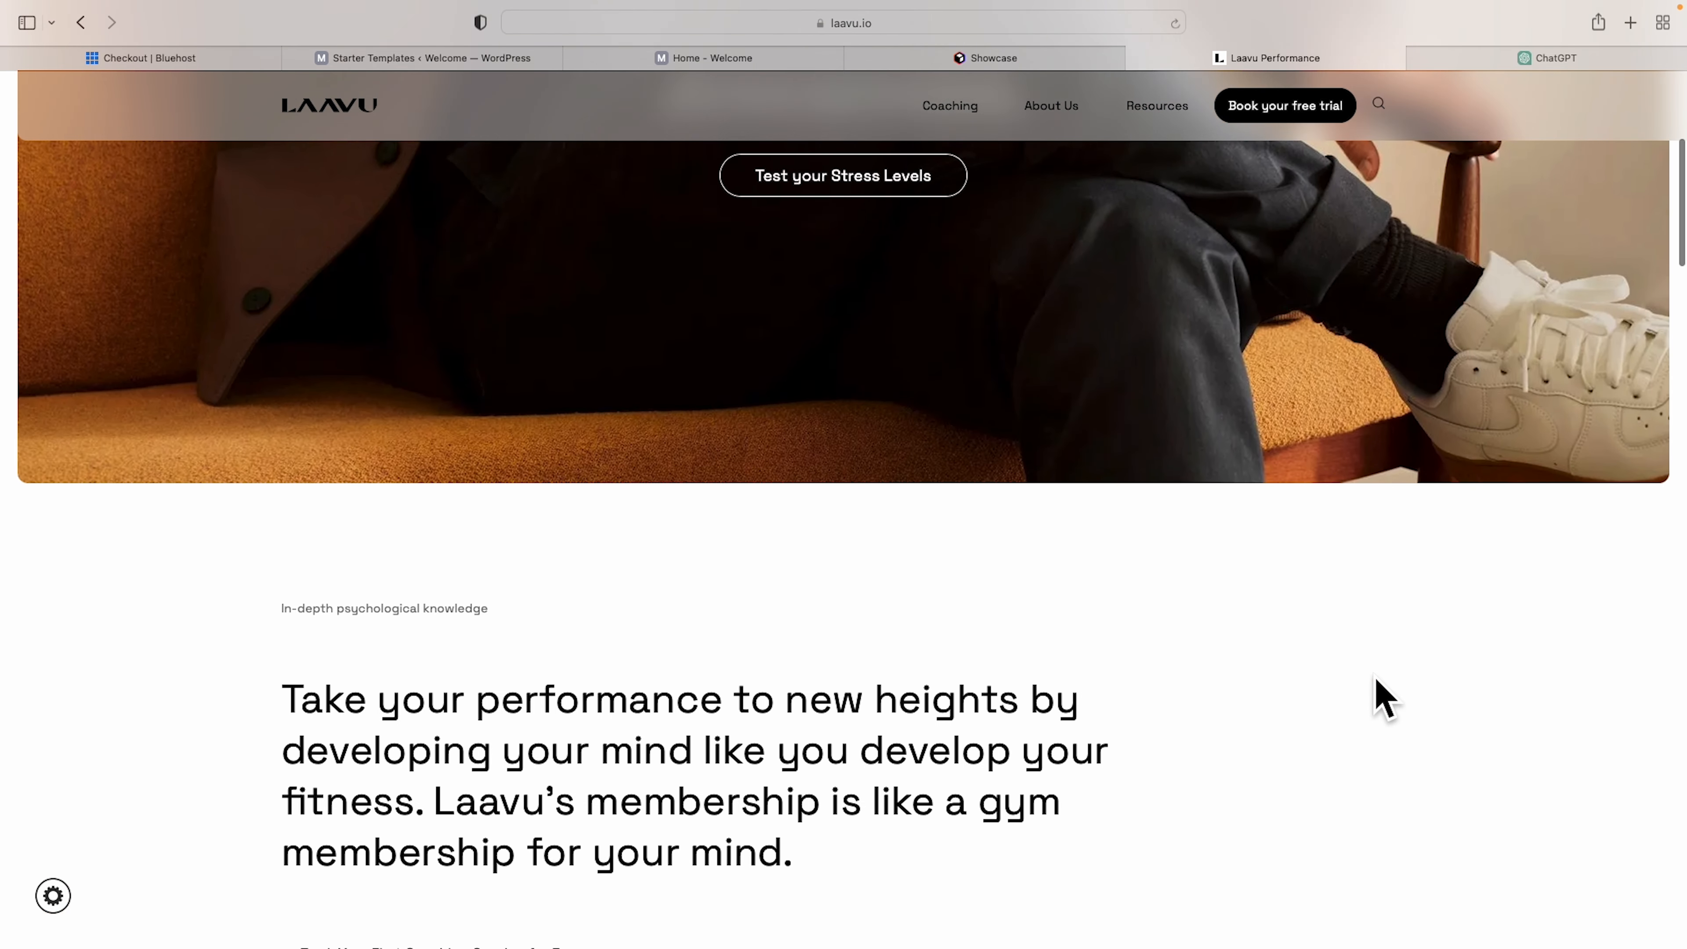
scroll(1385, 698, "down", 10)
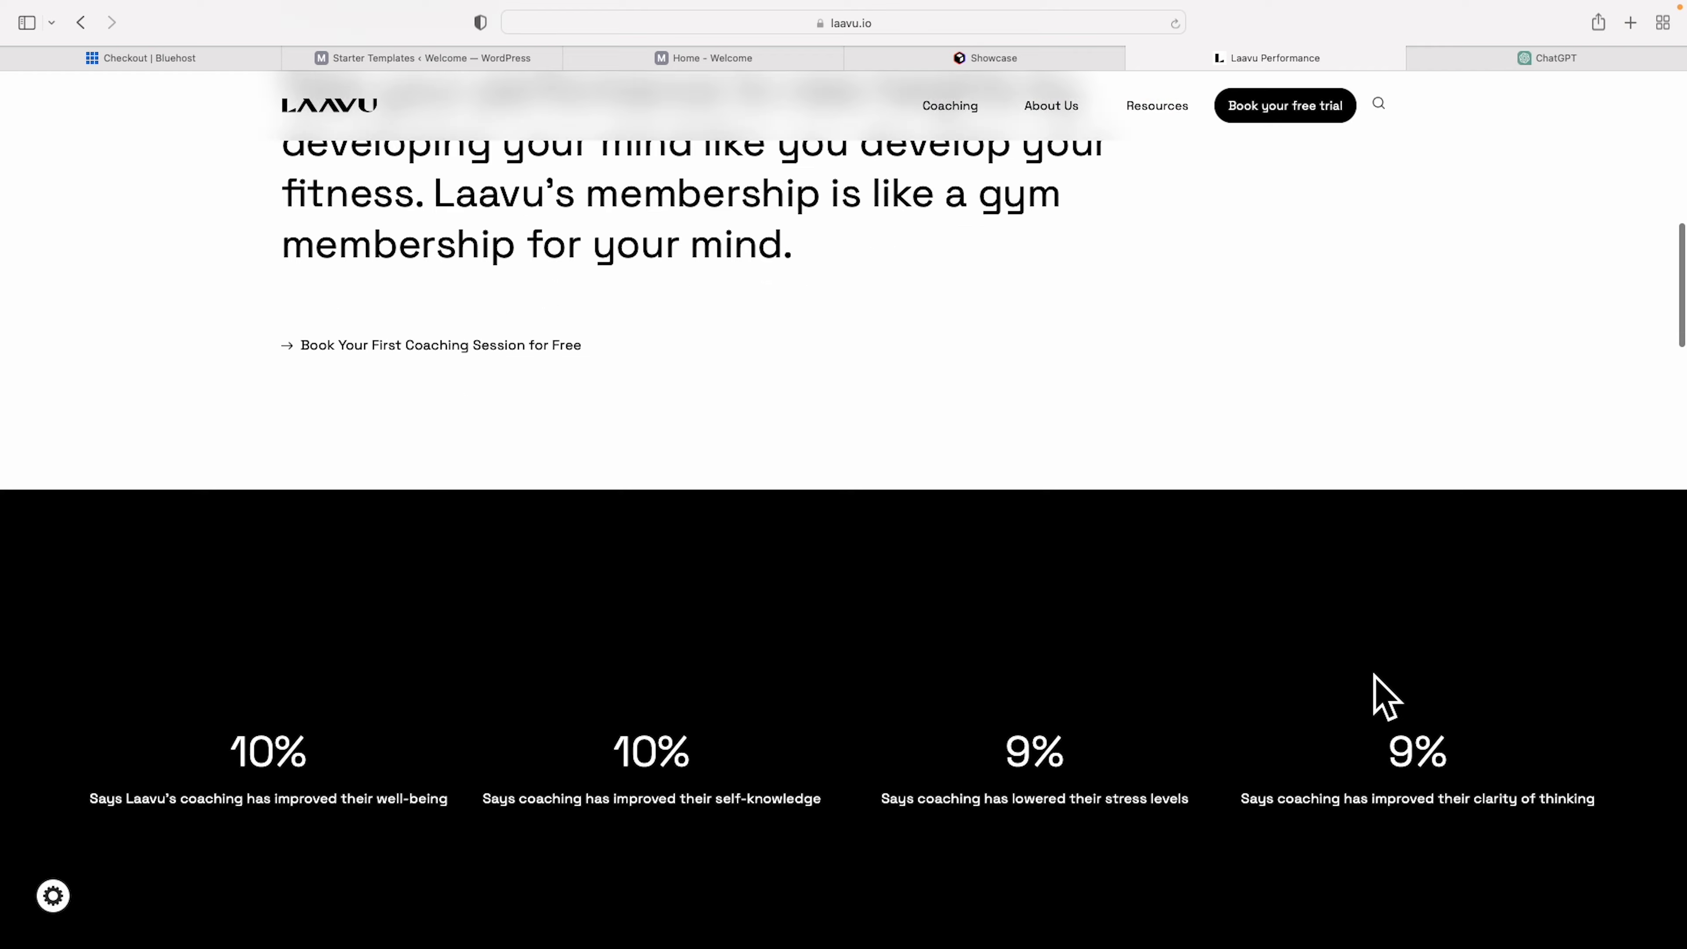
scroll(1385, 698, "down", 15)
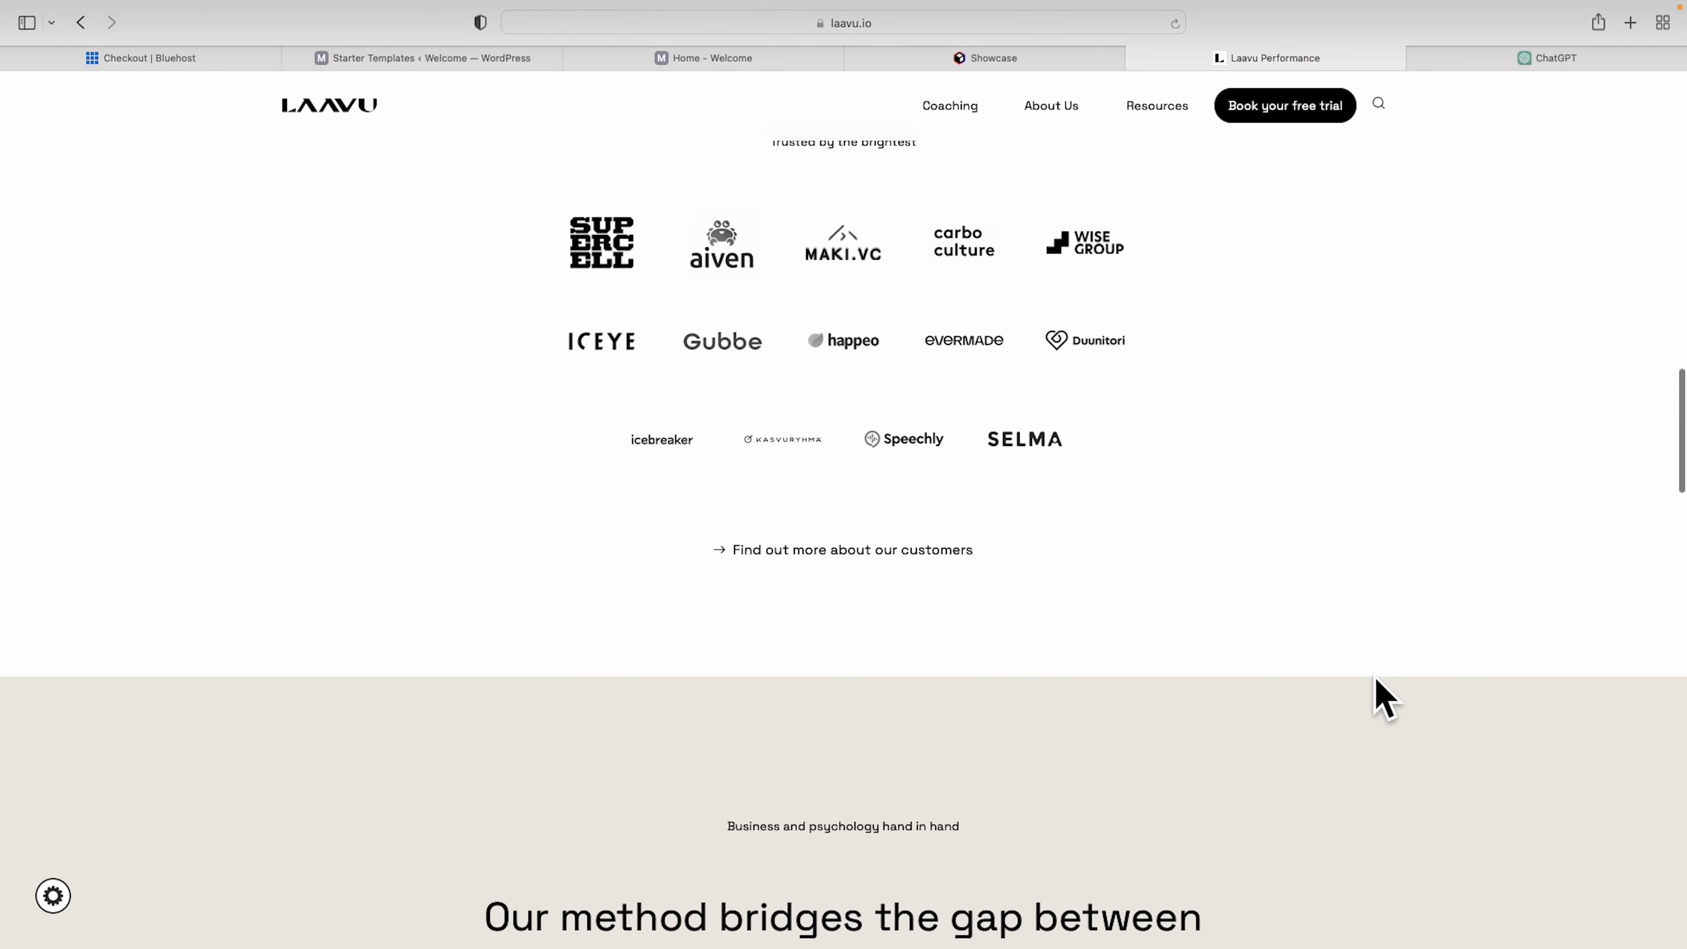
scroll(1385, 698, "down", 10)
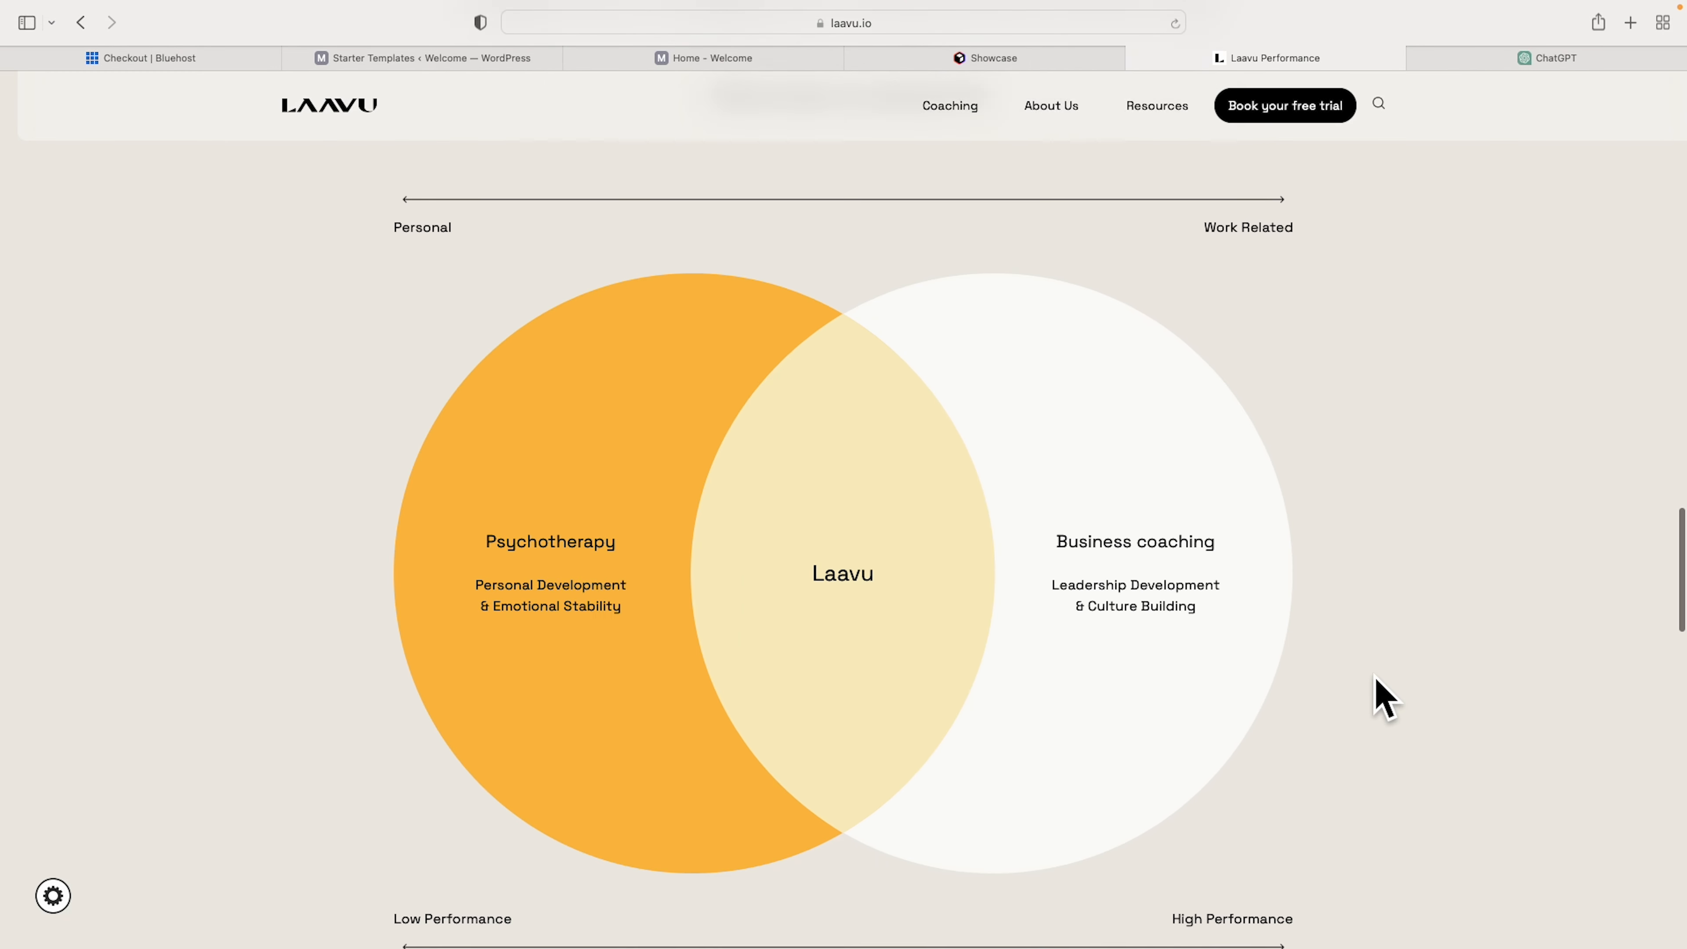
scroll(1385, 698, "down", 12)
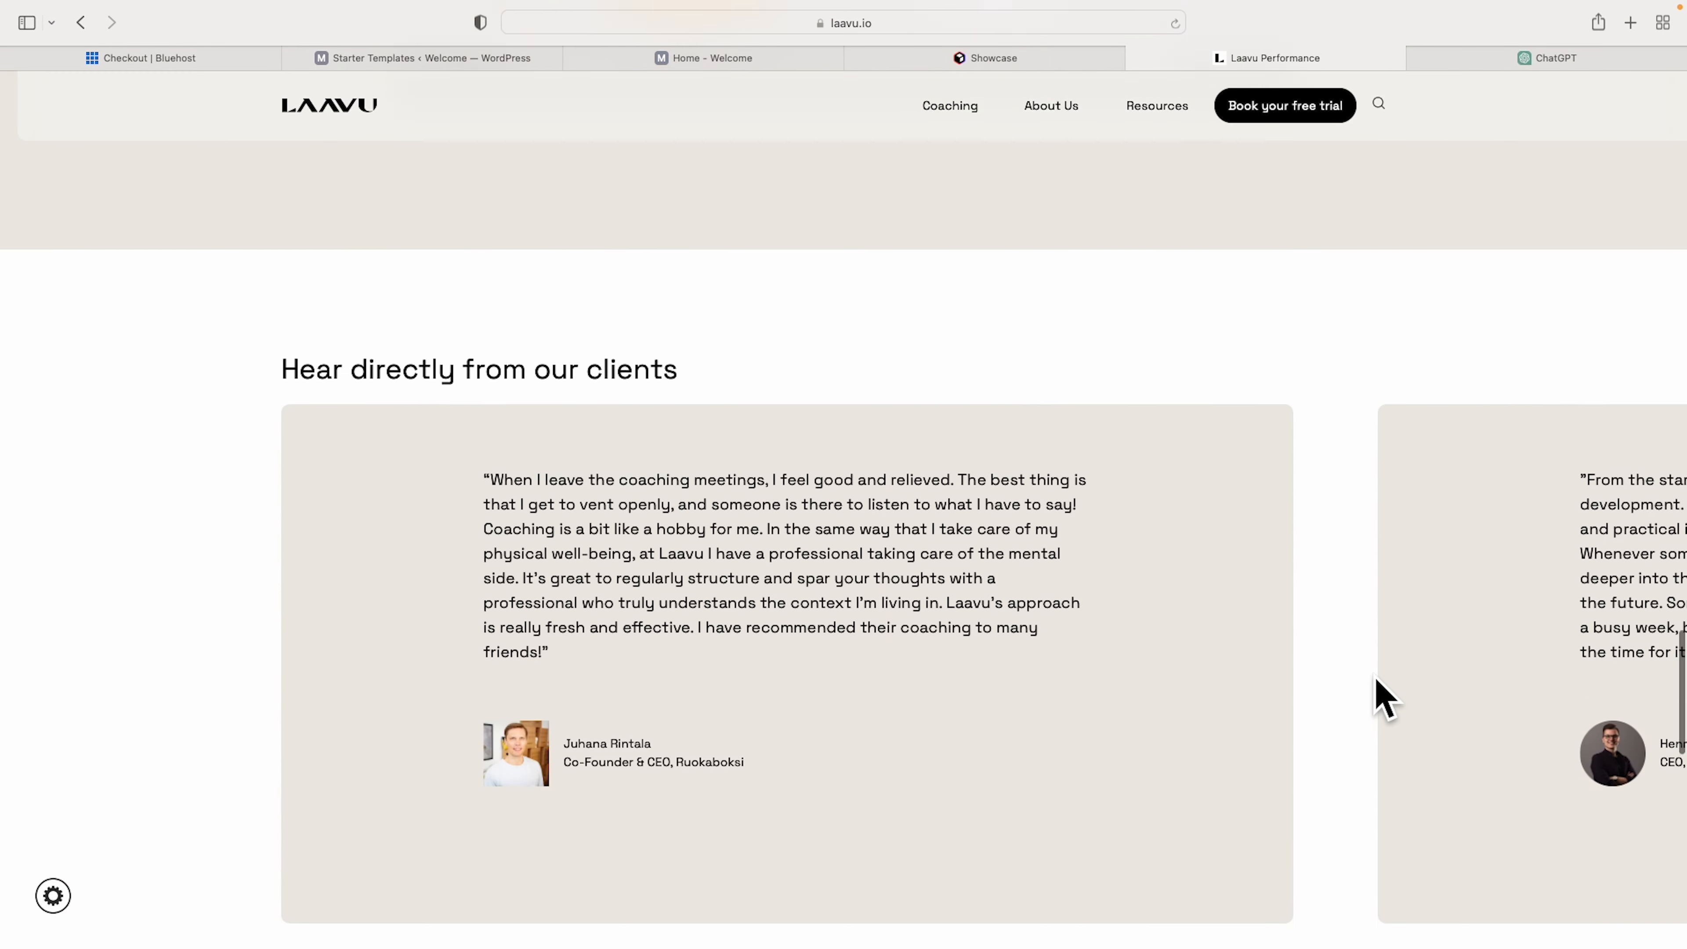
scroll(1385, 698, "down", 15)
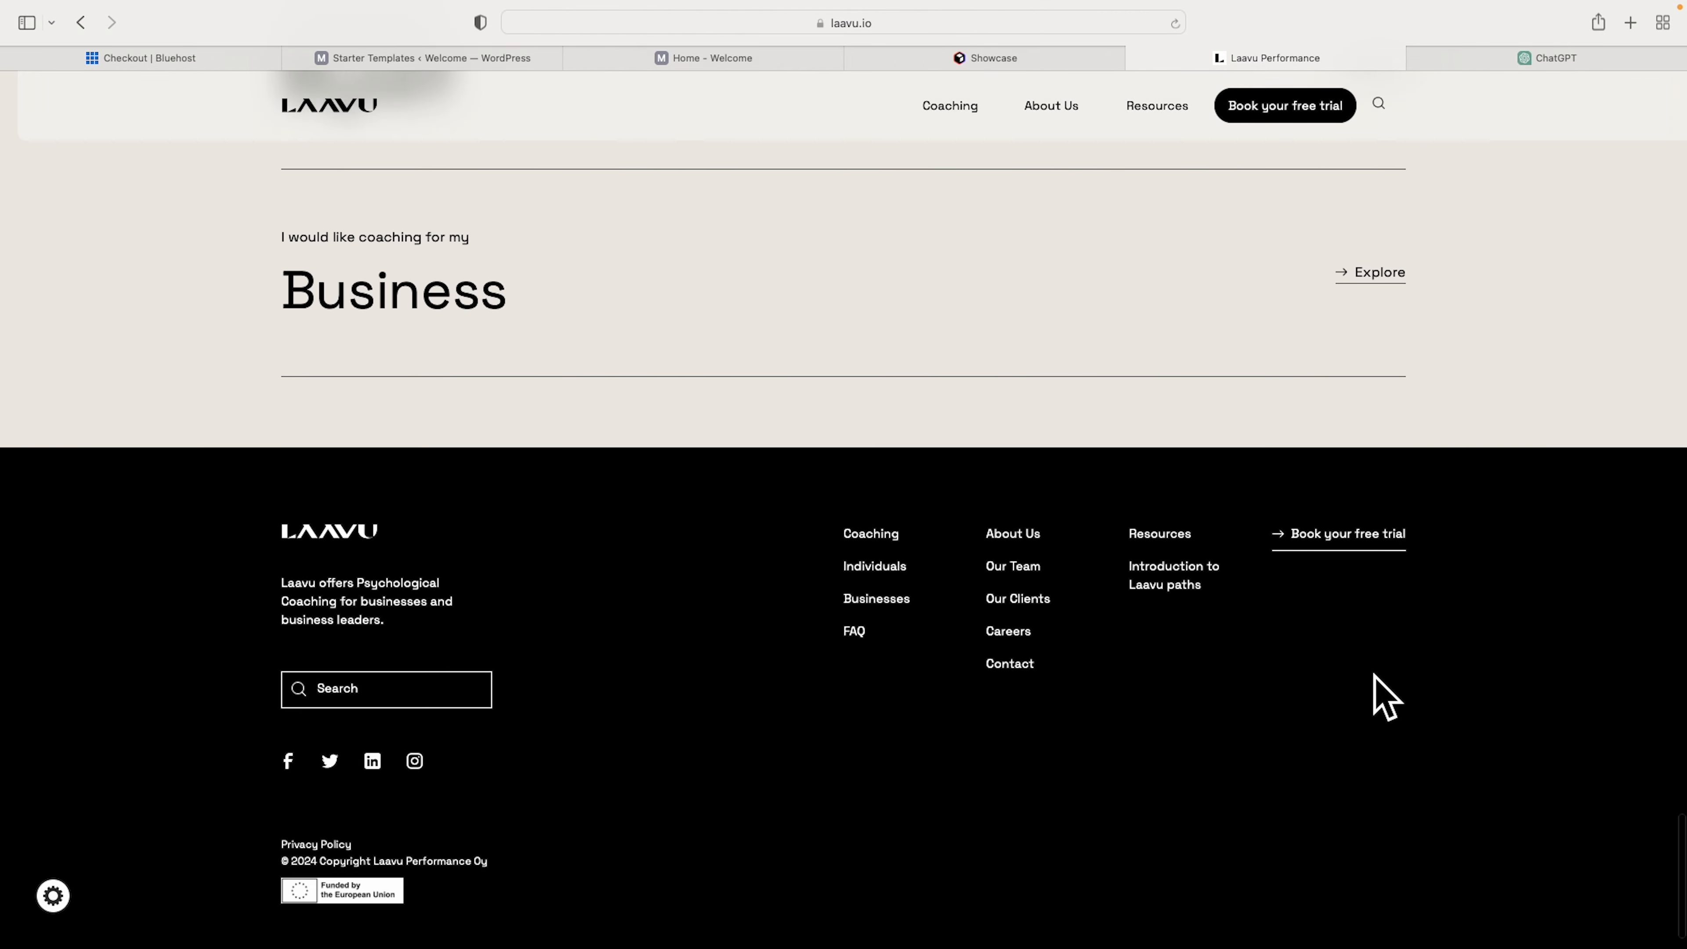
scroll(1385, 698, "up", 20)
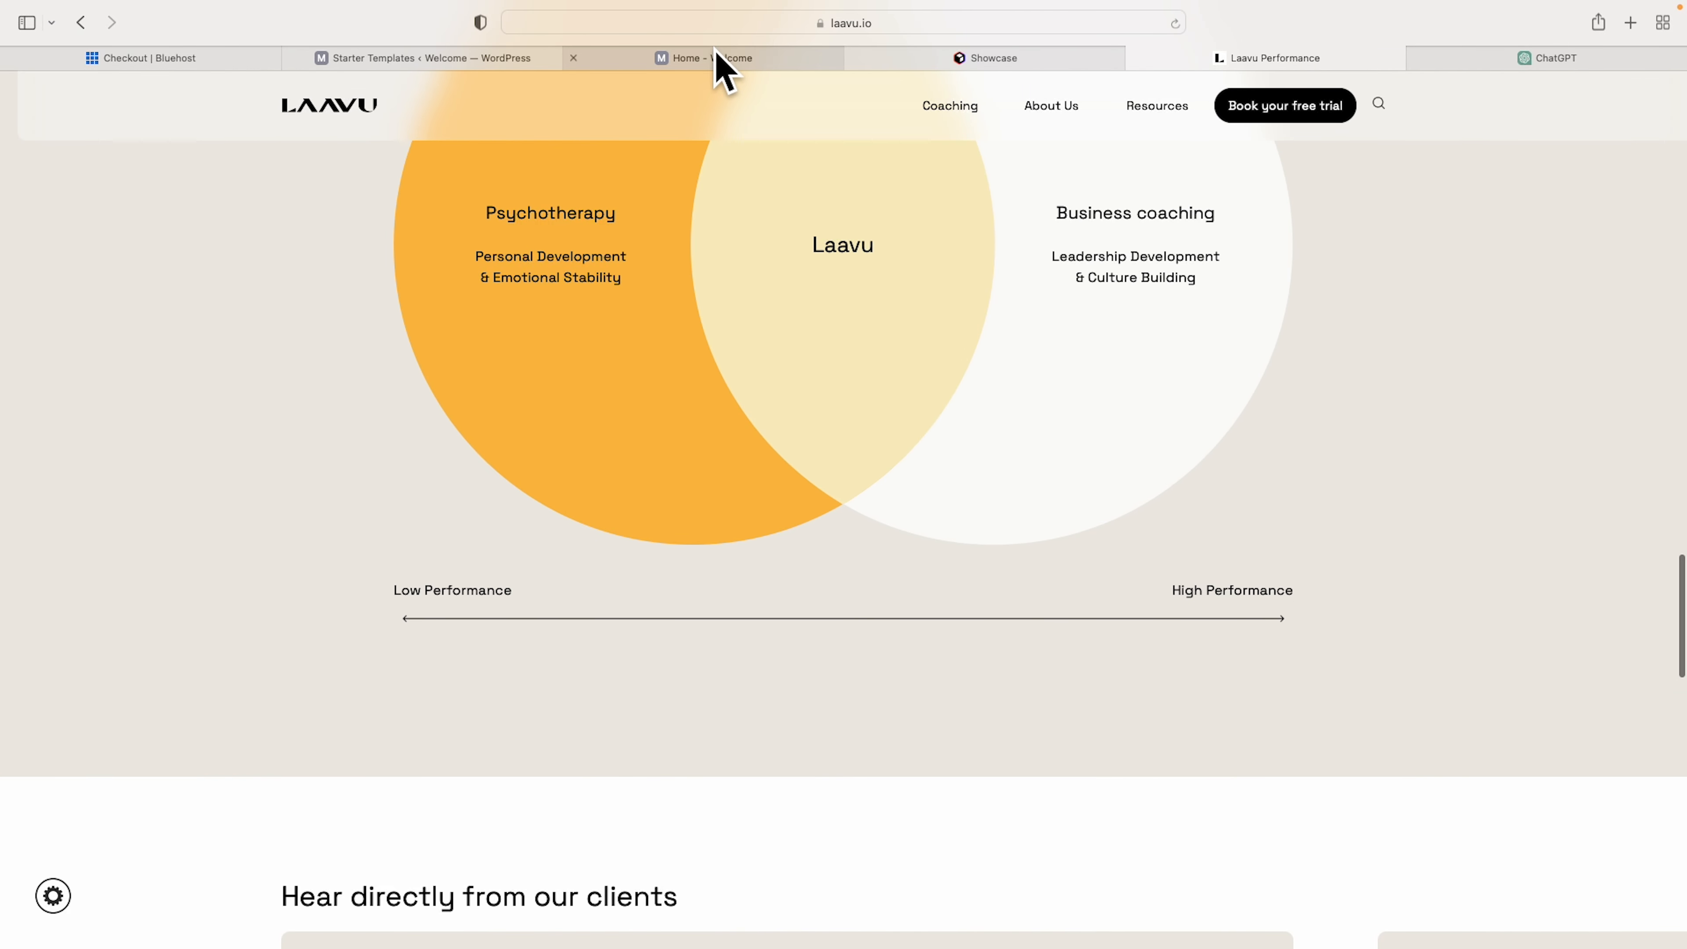
- Return to the new website's home page and open it for editing with Elementor
left_click(715, 53)
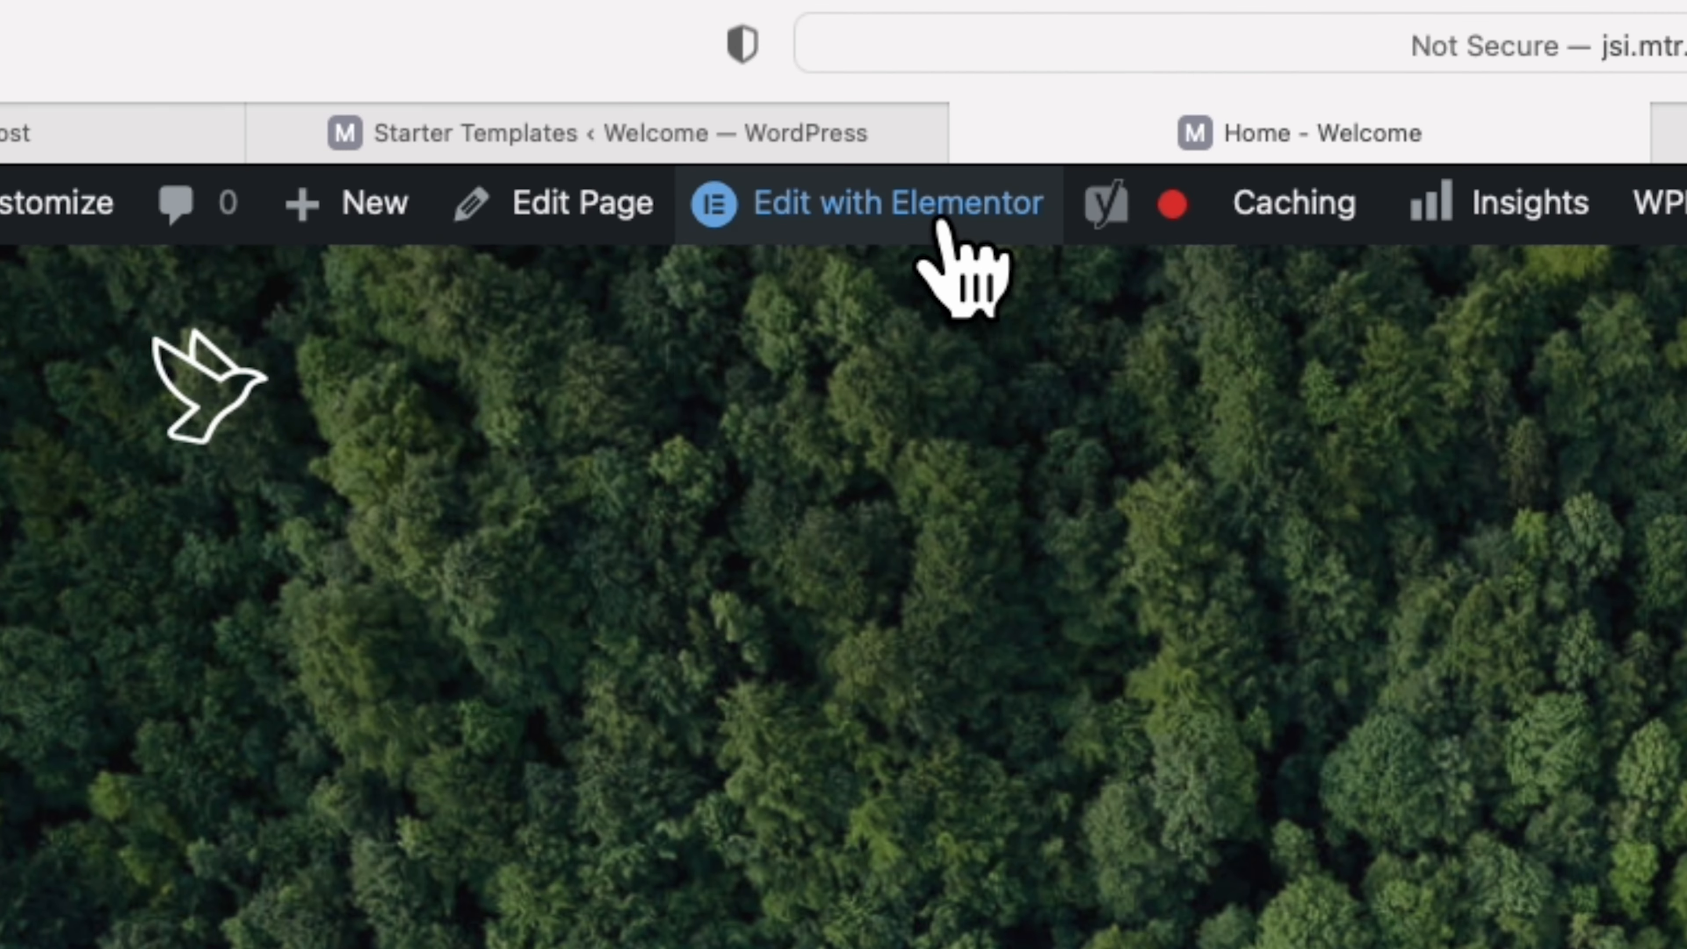
mouse_move(546, 87)
left_click(911, 203)
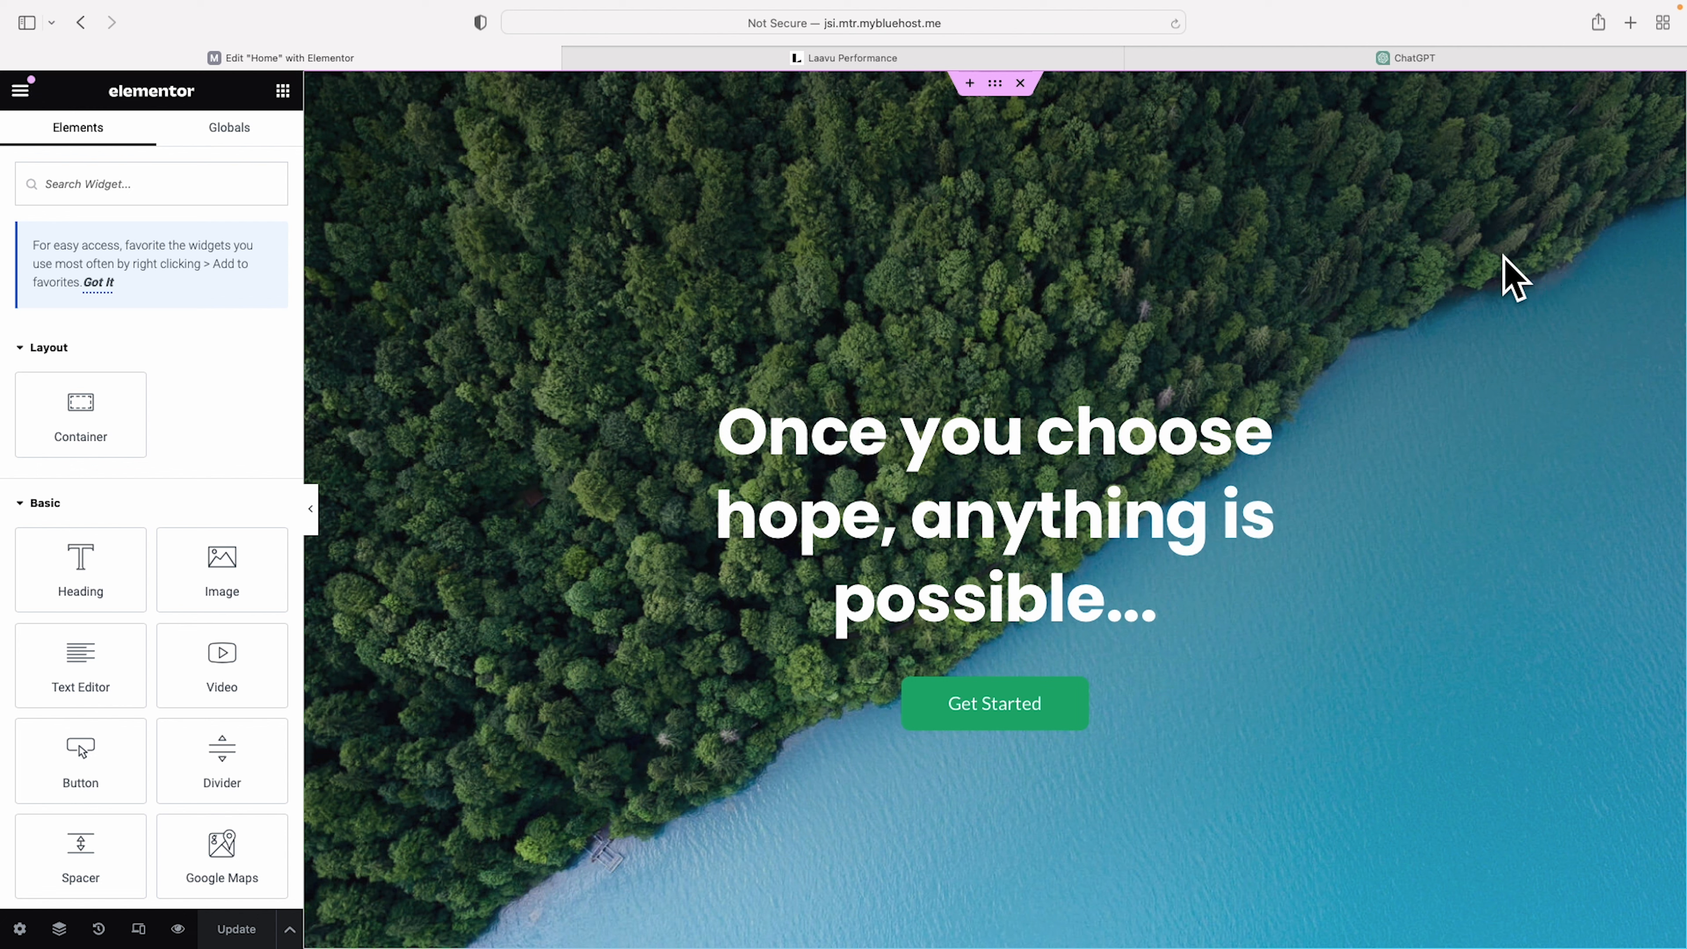
- Add a Heading widget above the hero title and set its text to "edit it"
scroll(245, 596, "down", 3)
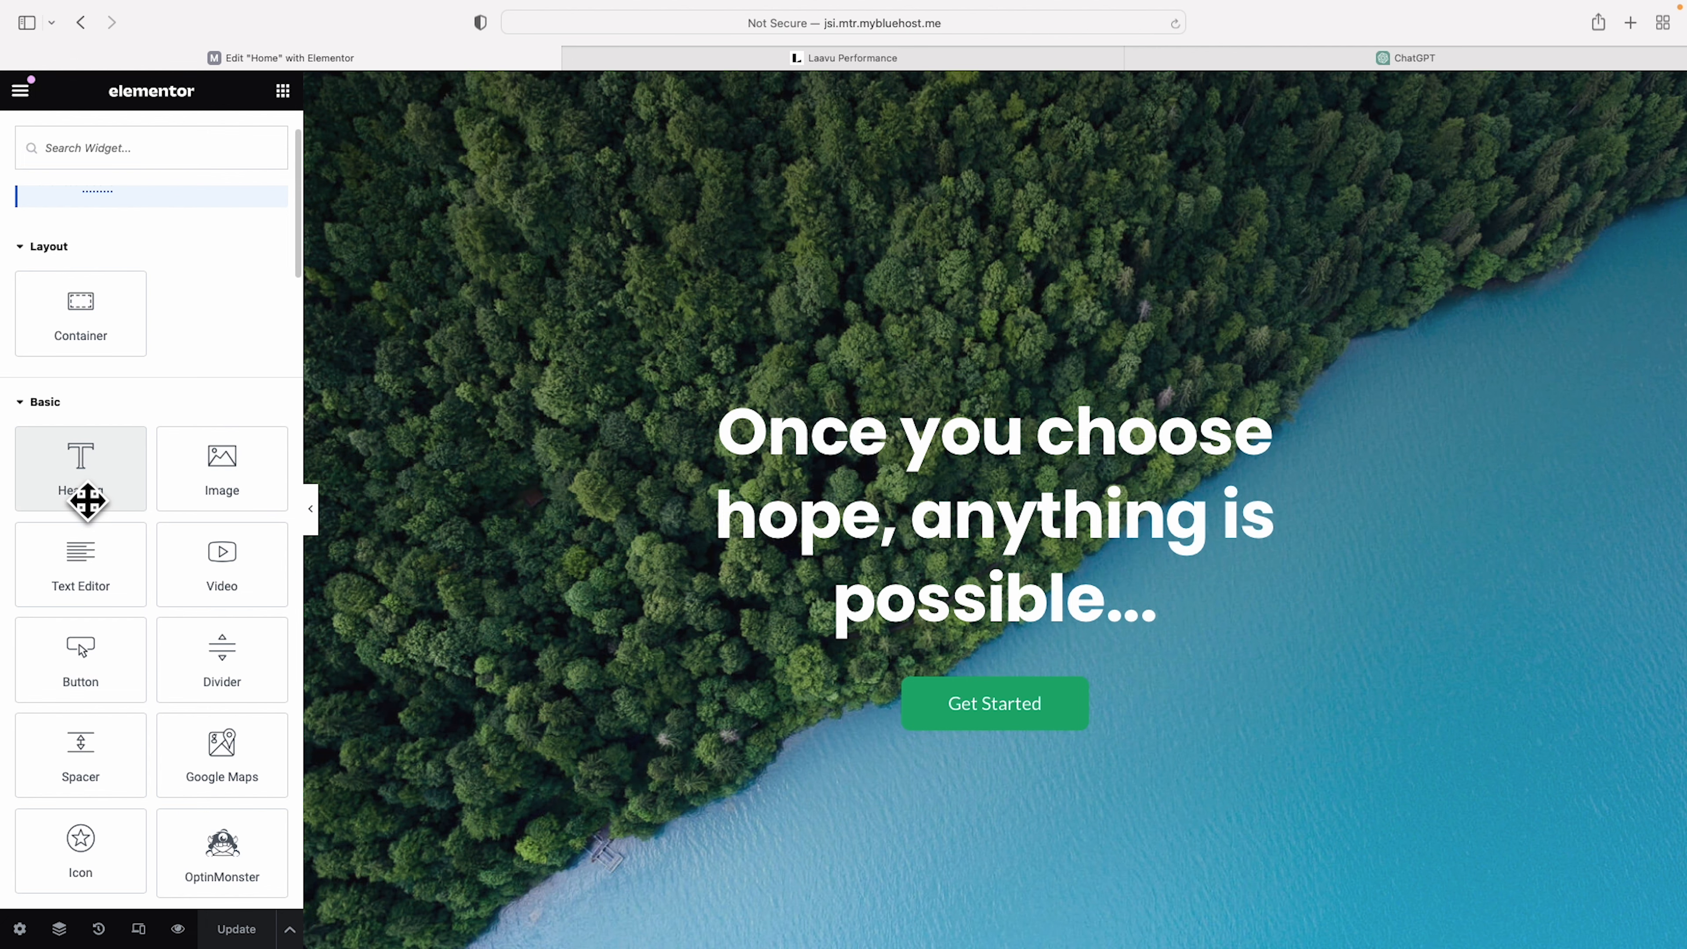
left_click_drag(75, 484, 914, 440)
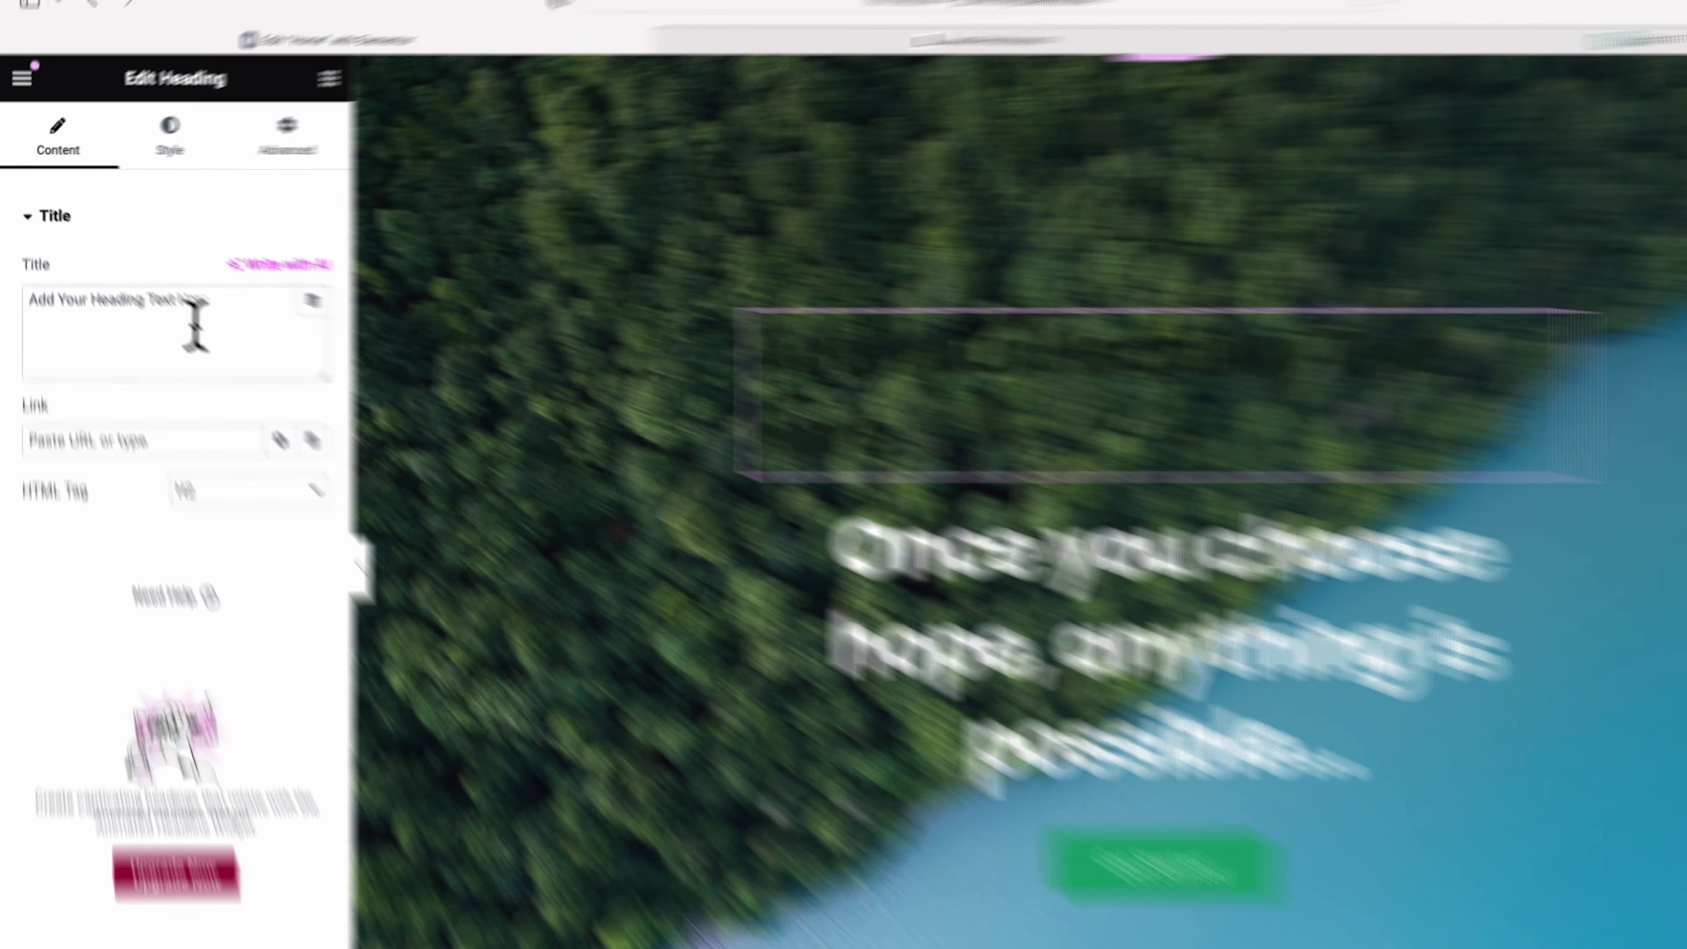
triple_click(167, 299)
type("edit it")
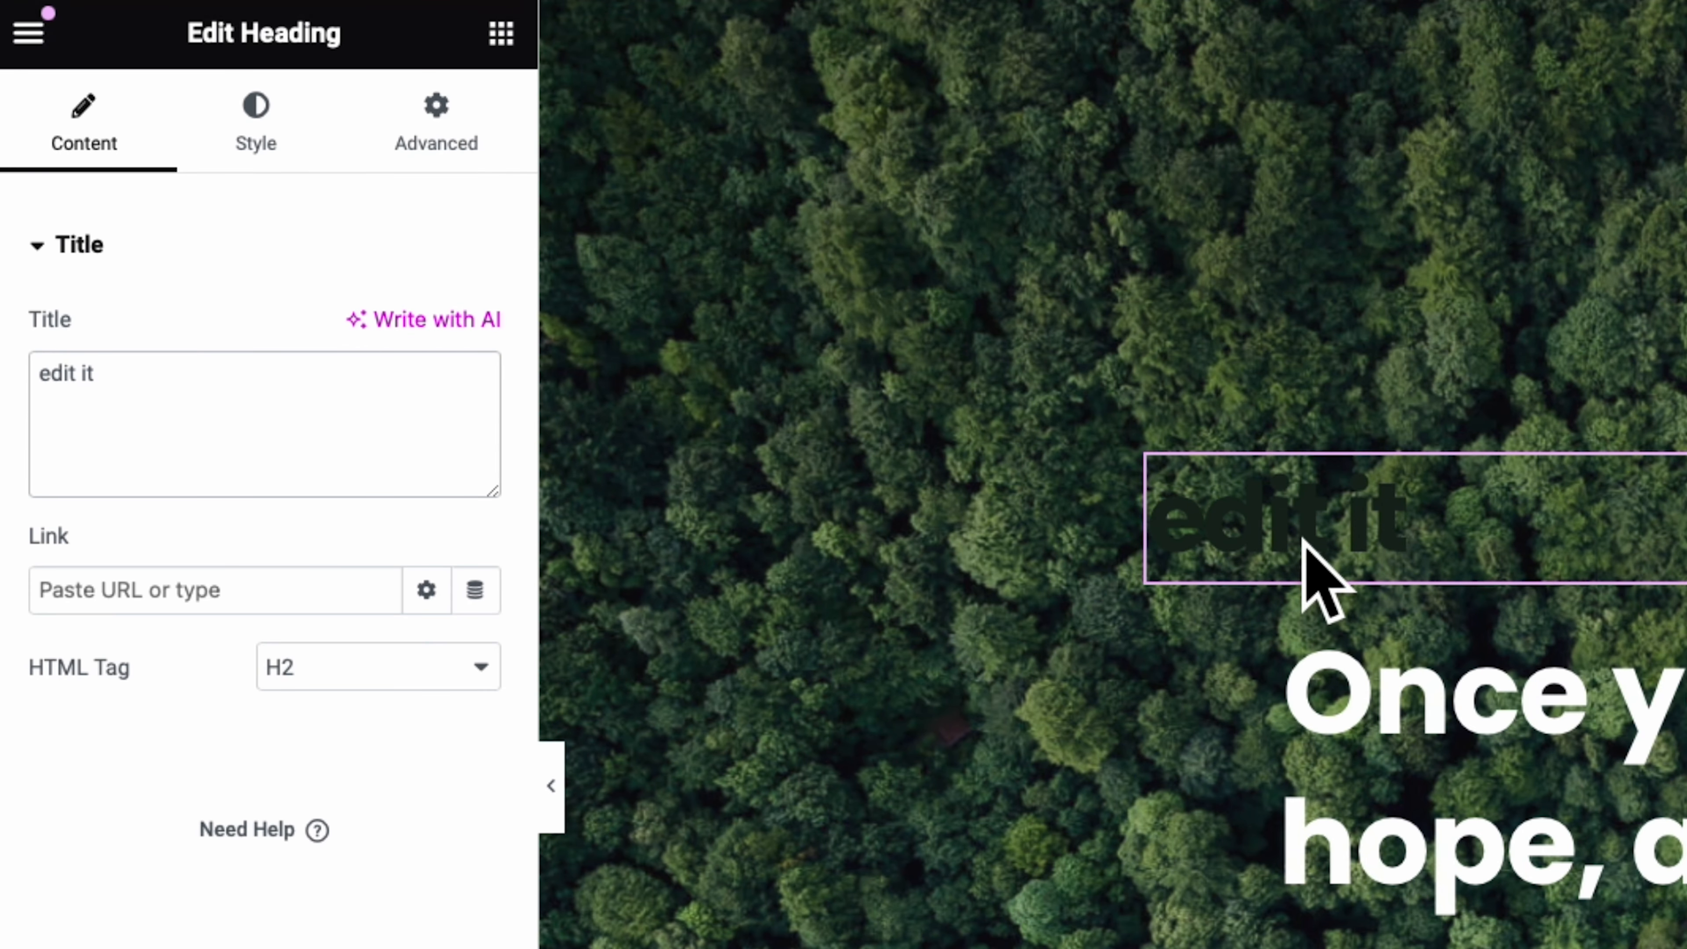
- Set the text color of the "edit it" heading to white
left_click(273, 133)
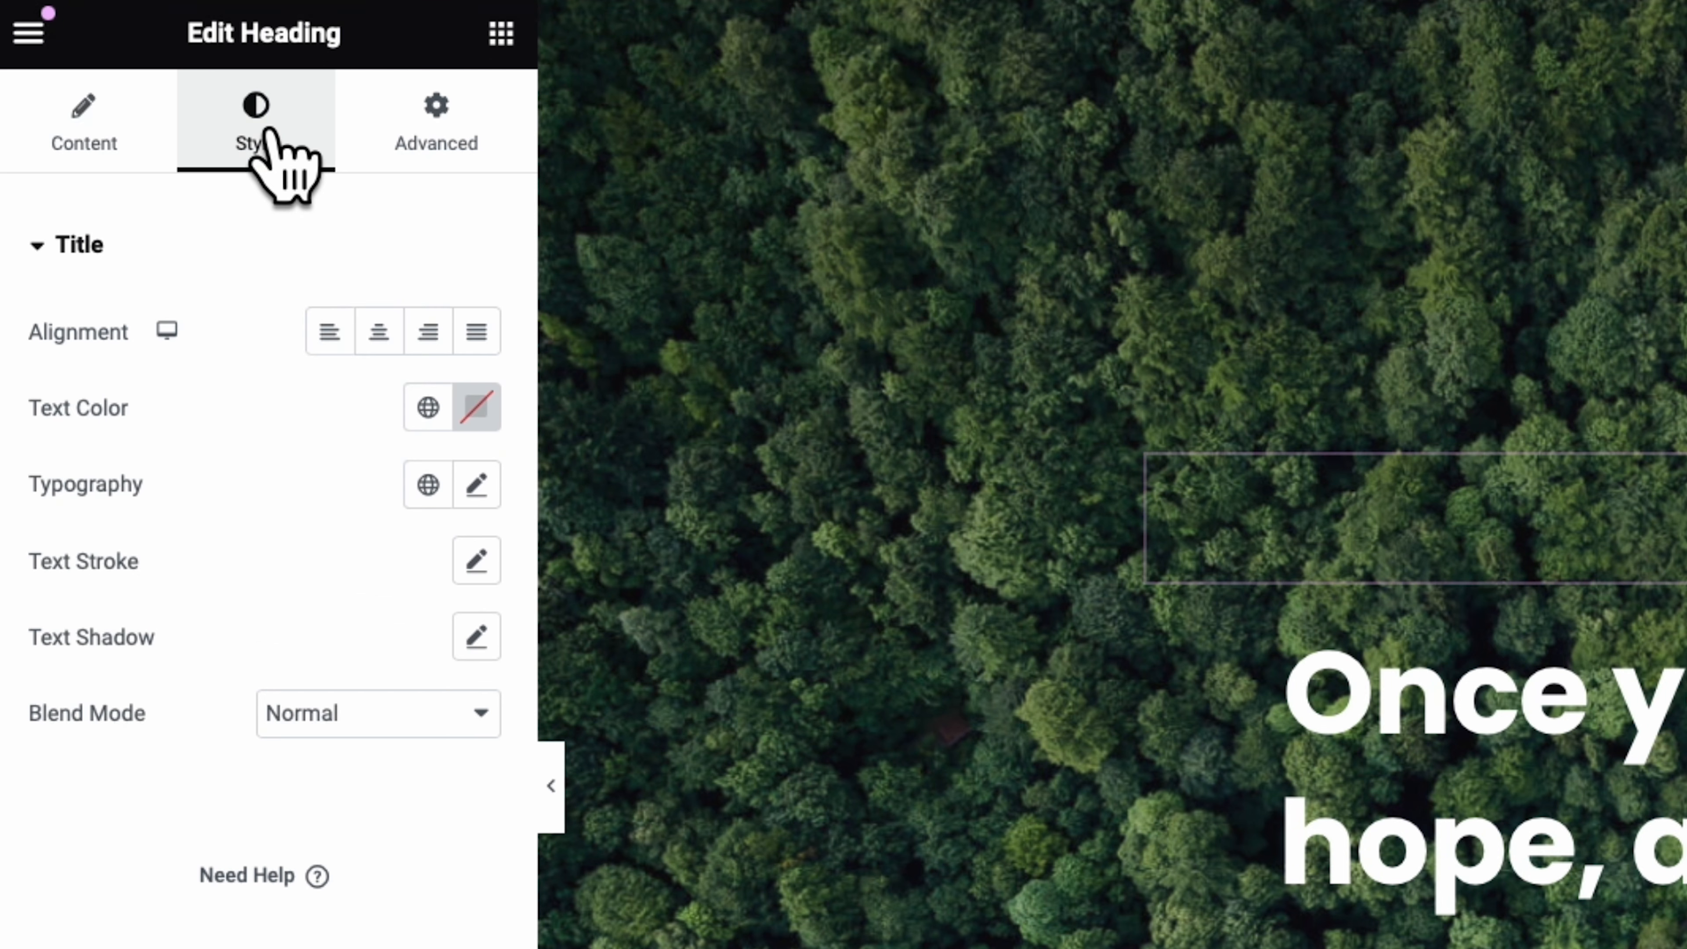
left_click(475, 407)
left_click_drag(347, 565, 206, 517)
left_click(260, 181)
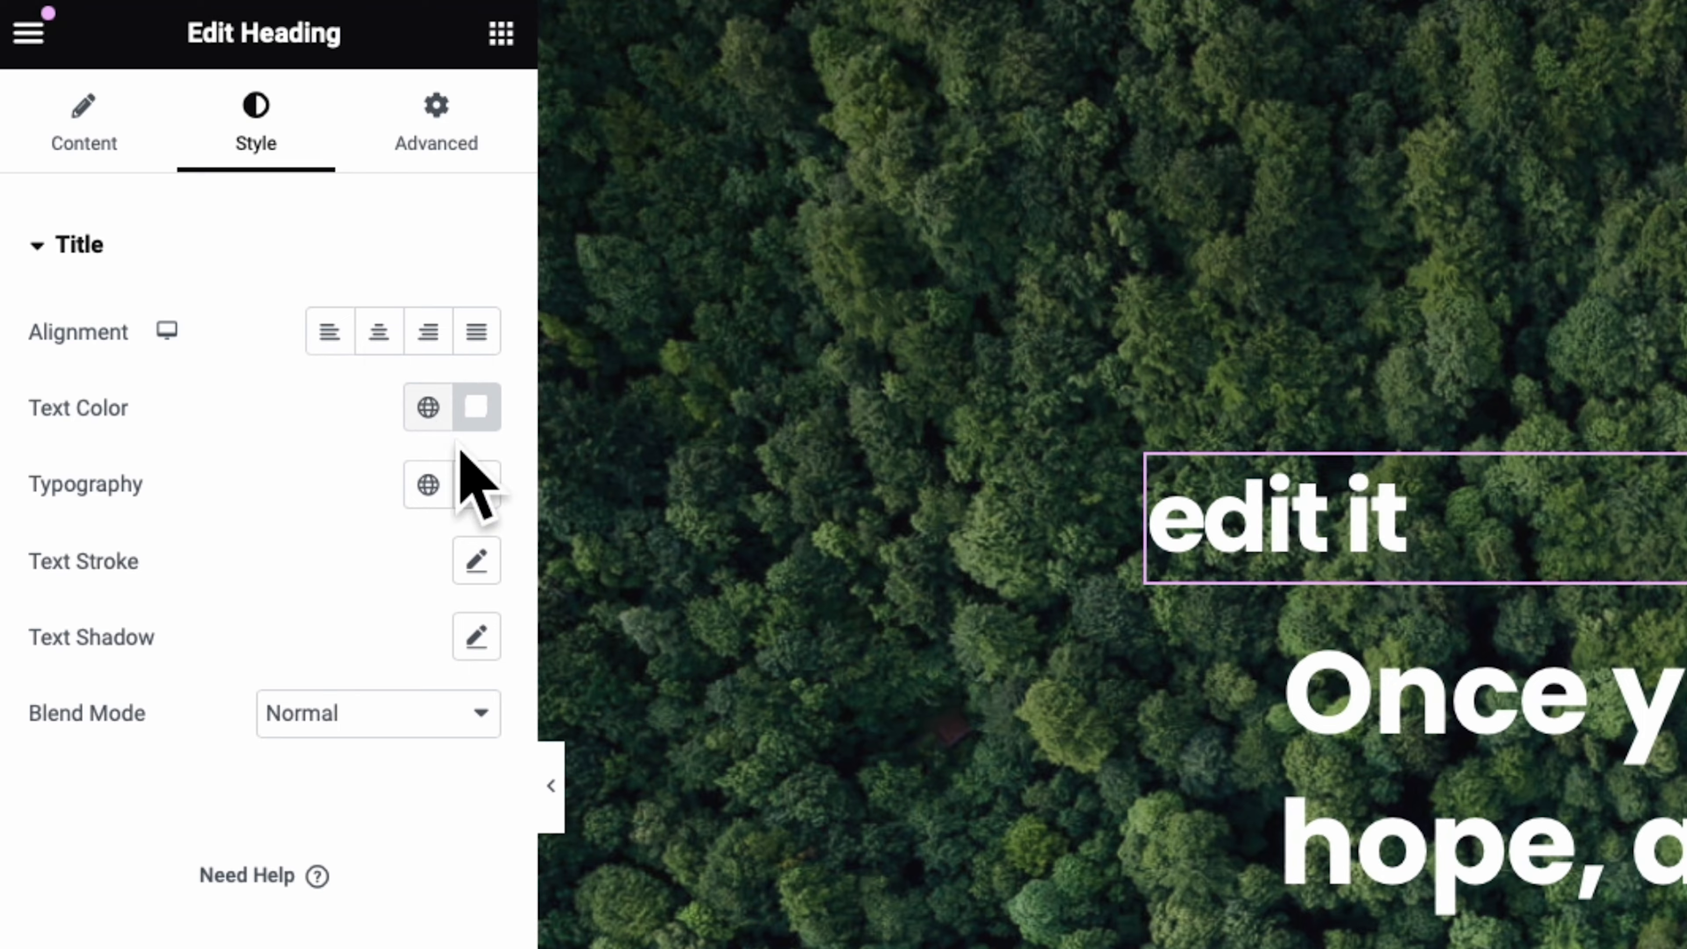
- Look through the font families offered for the "edit it" heading and delete that heading
left_click(477, 473)
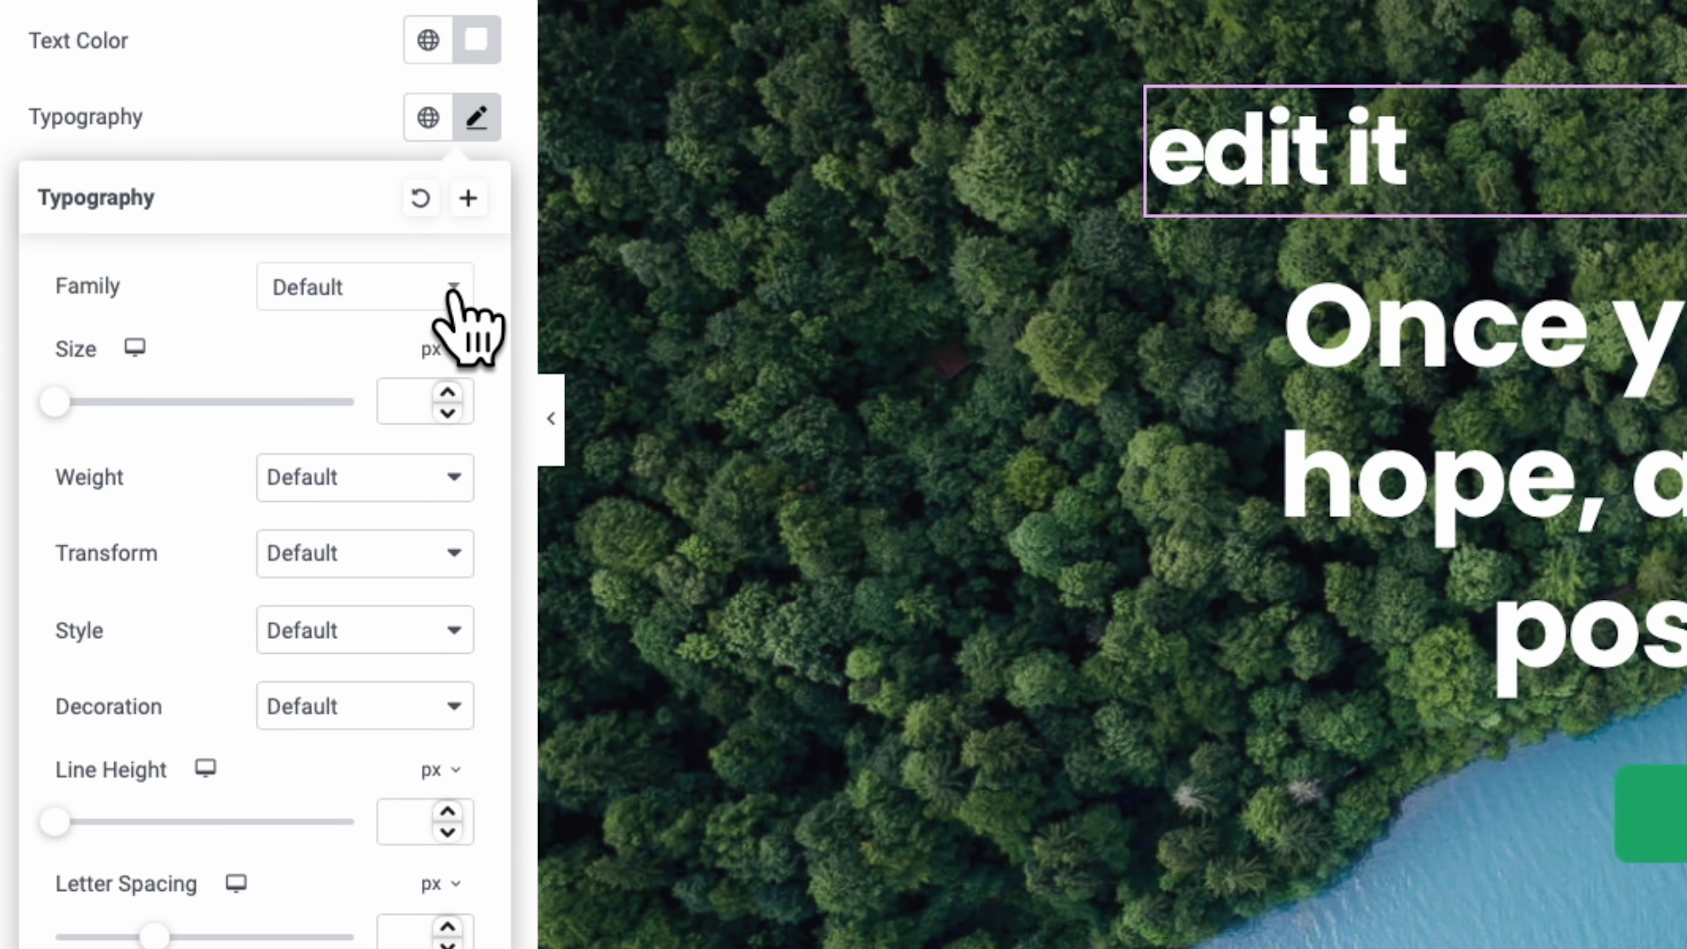
left_click(454, 283)
left_click(454, 284)
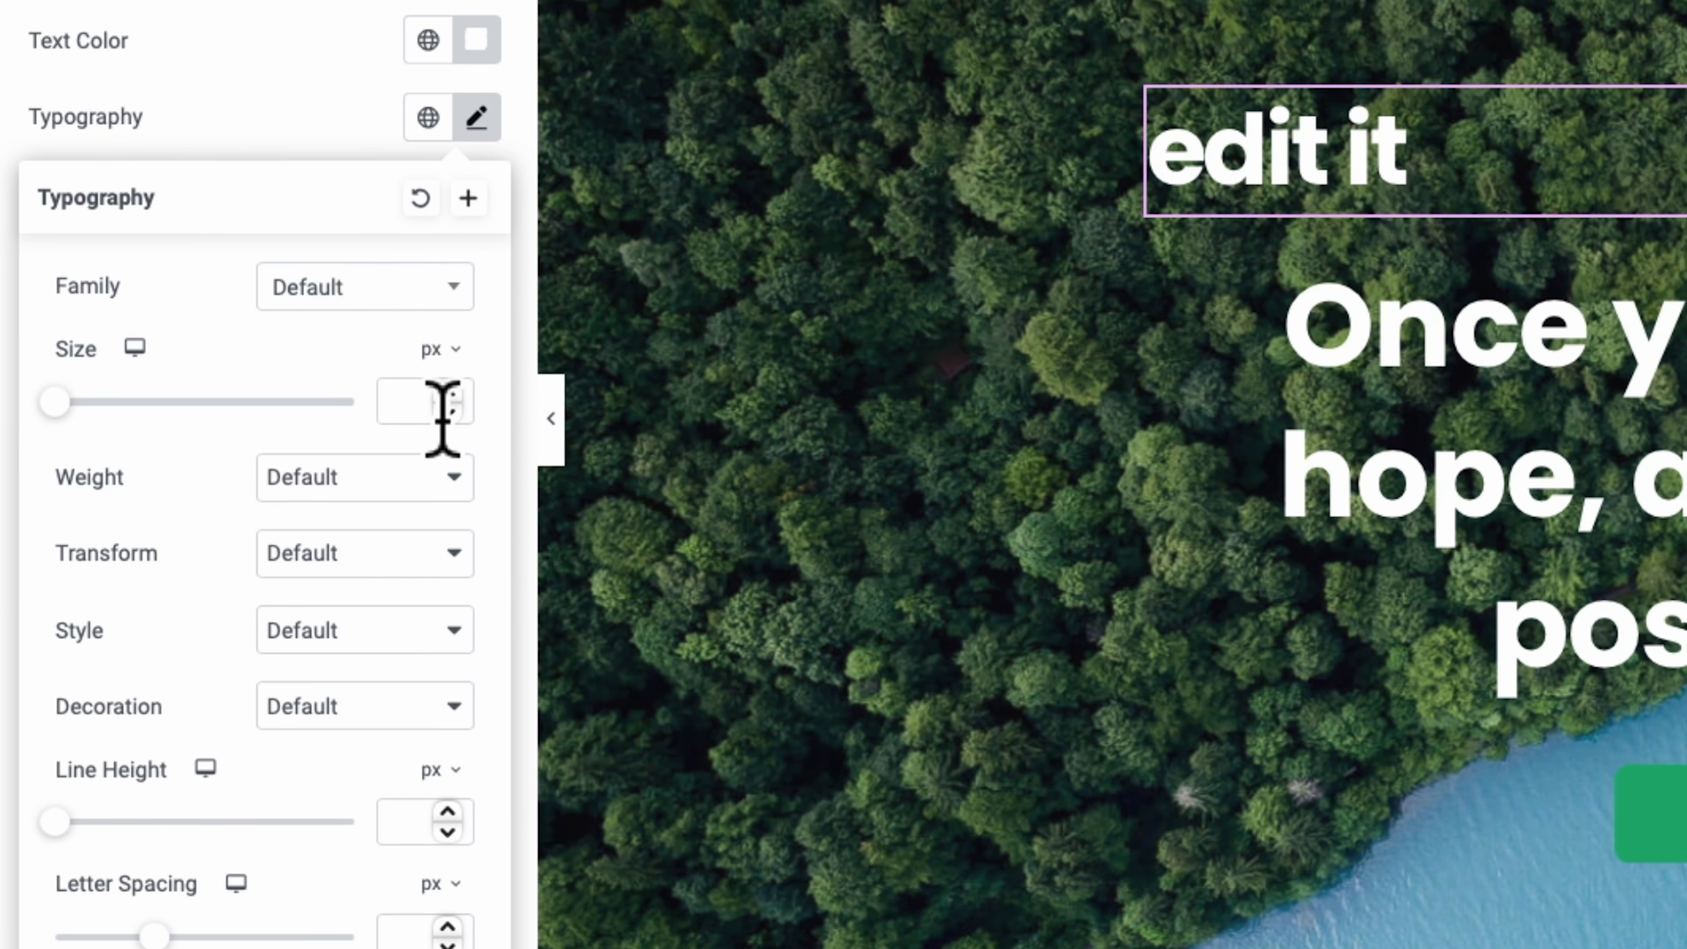
left_click(455, 285)
scroll(406, 438, "down", 5)
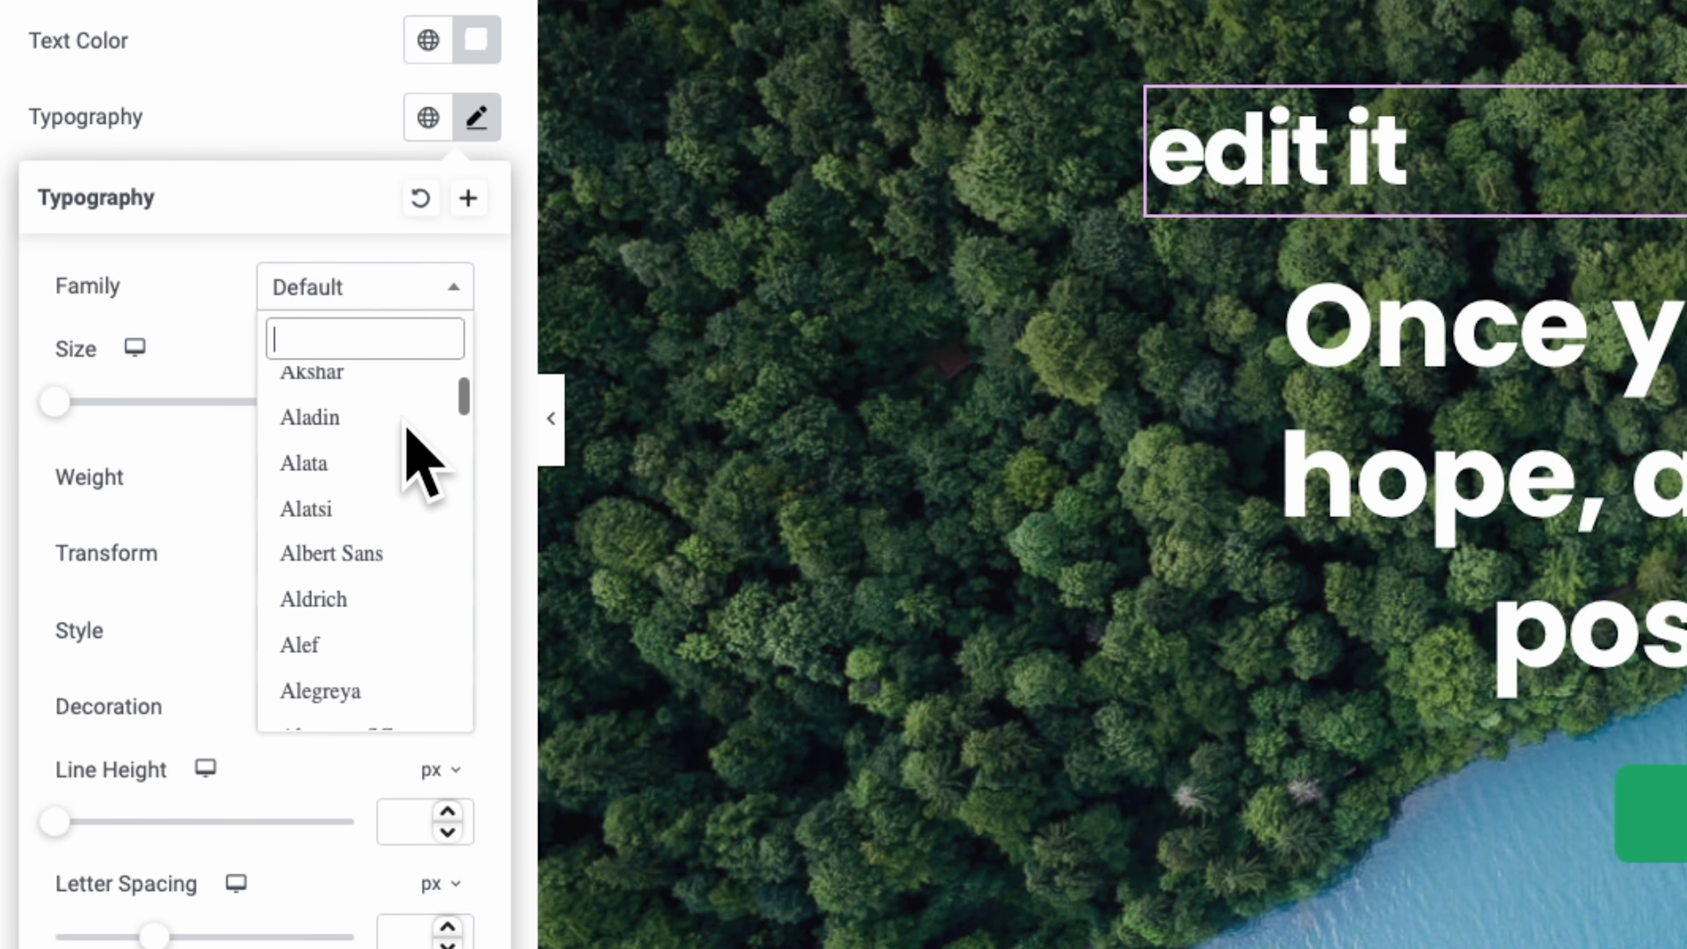
scroll(411, 465, "down", 15)
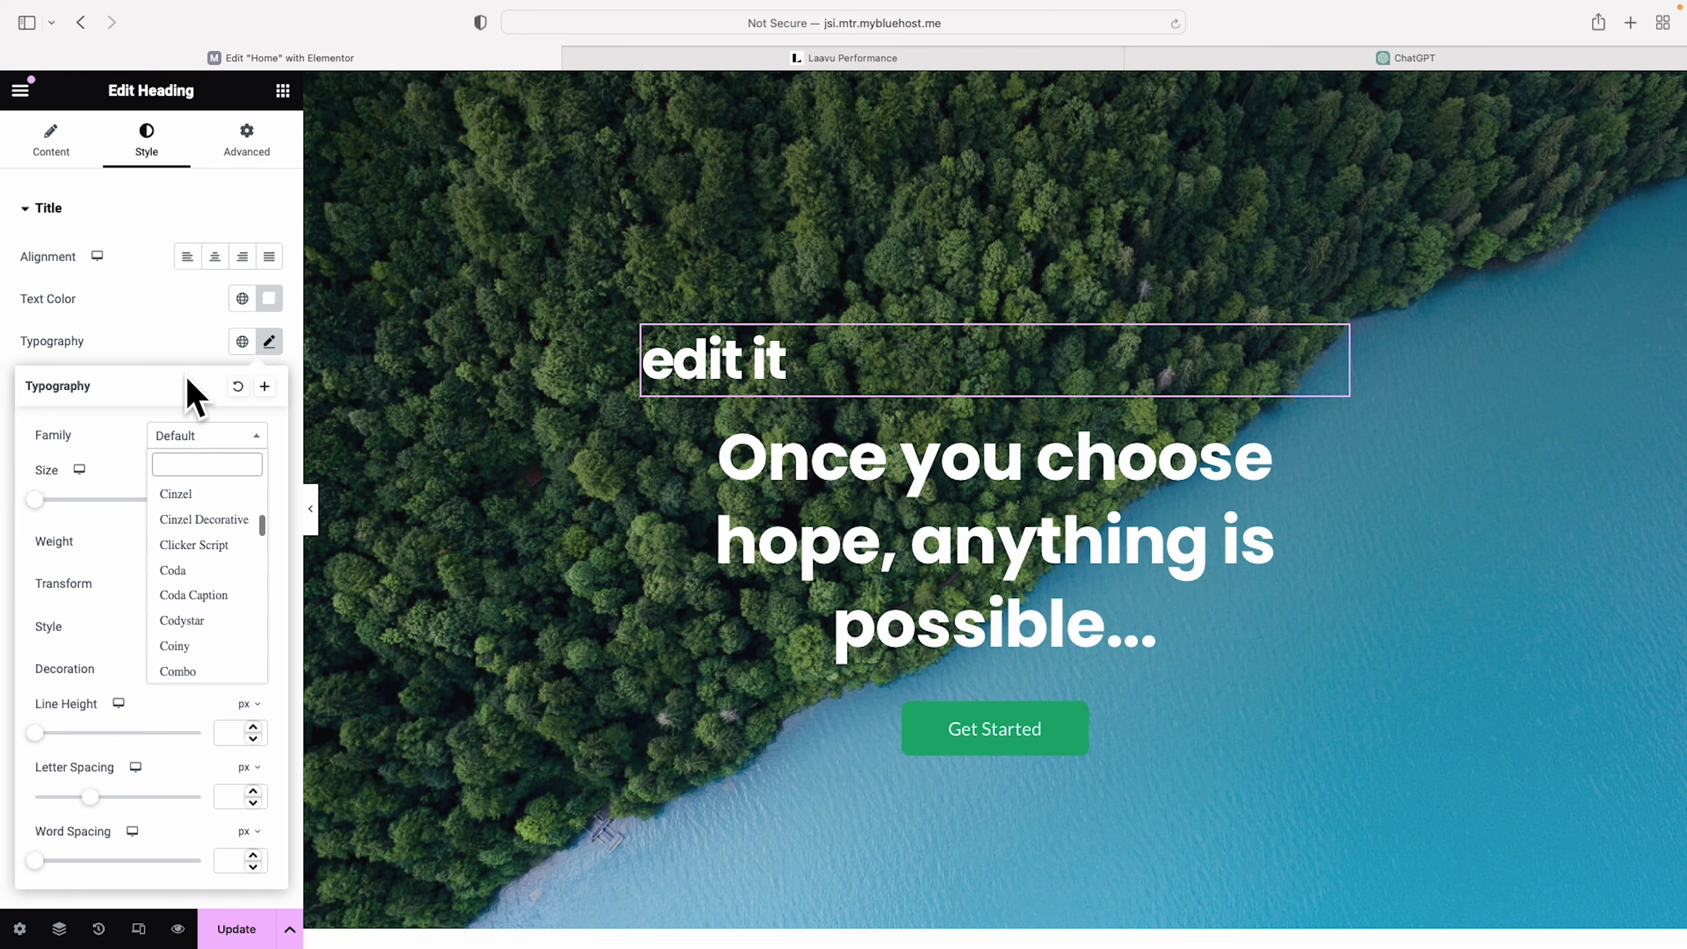
left_click(330, 193)
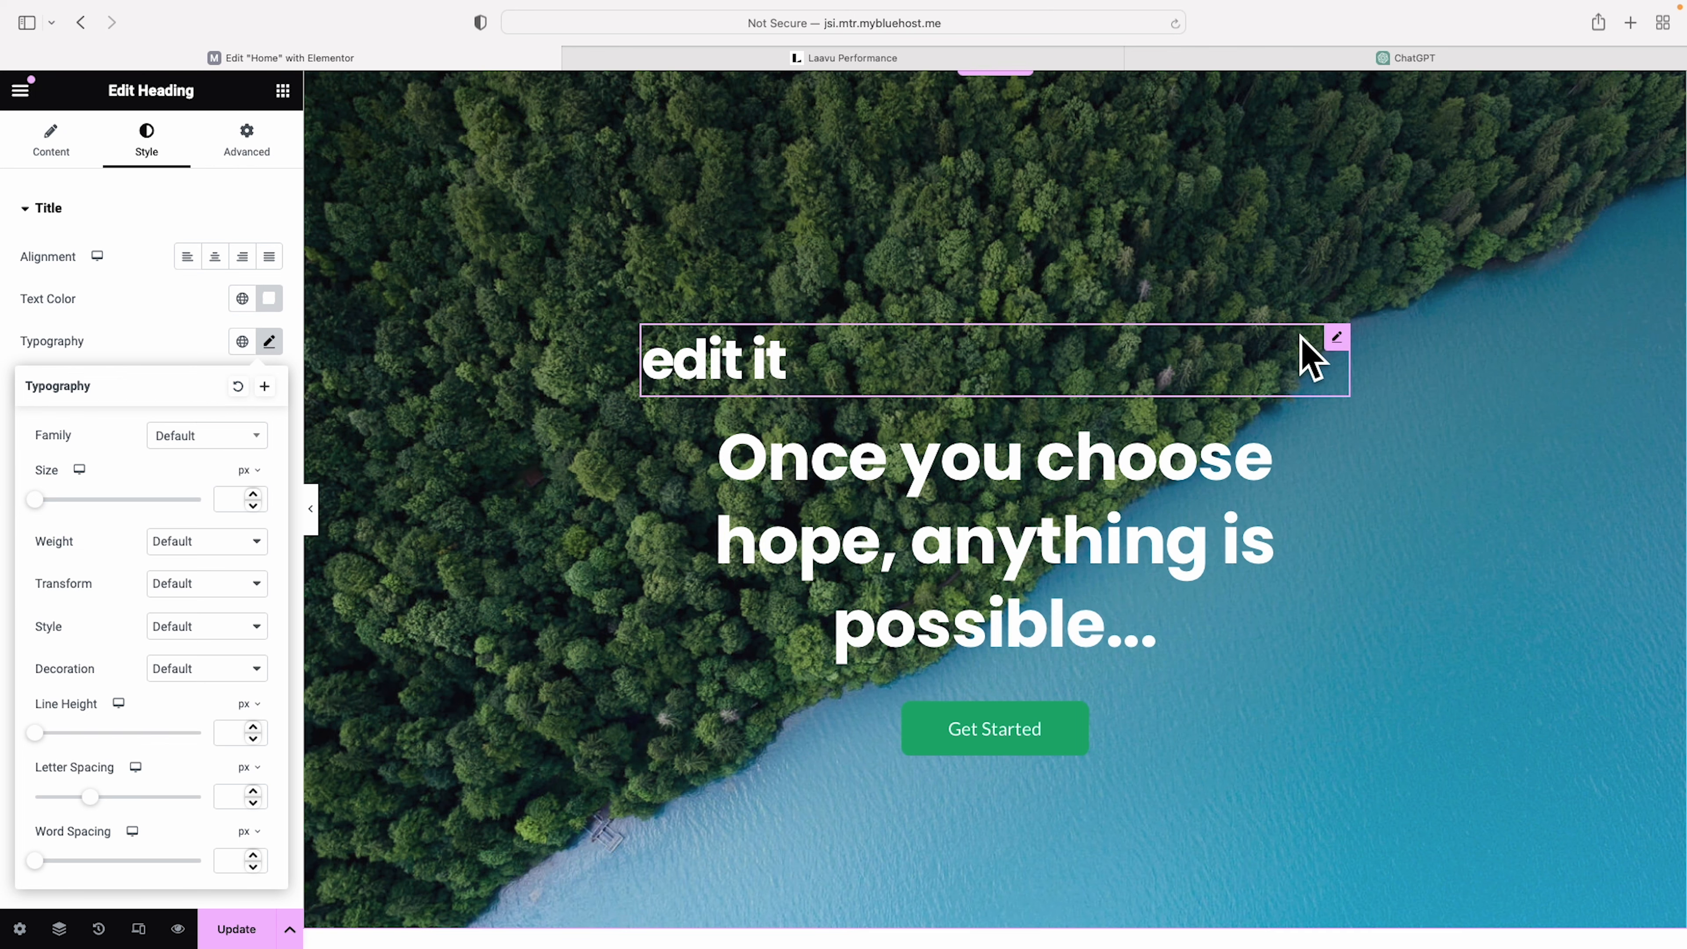
right_click(1337, 336)
left_click(1389, 791)
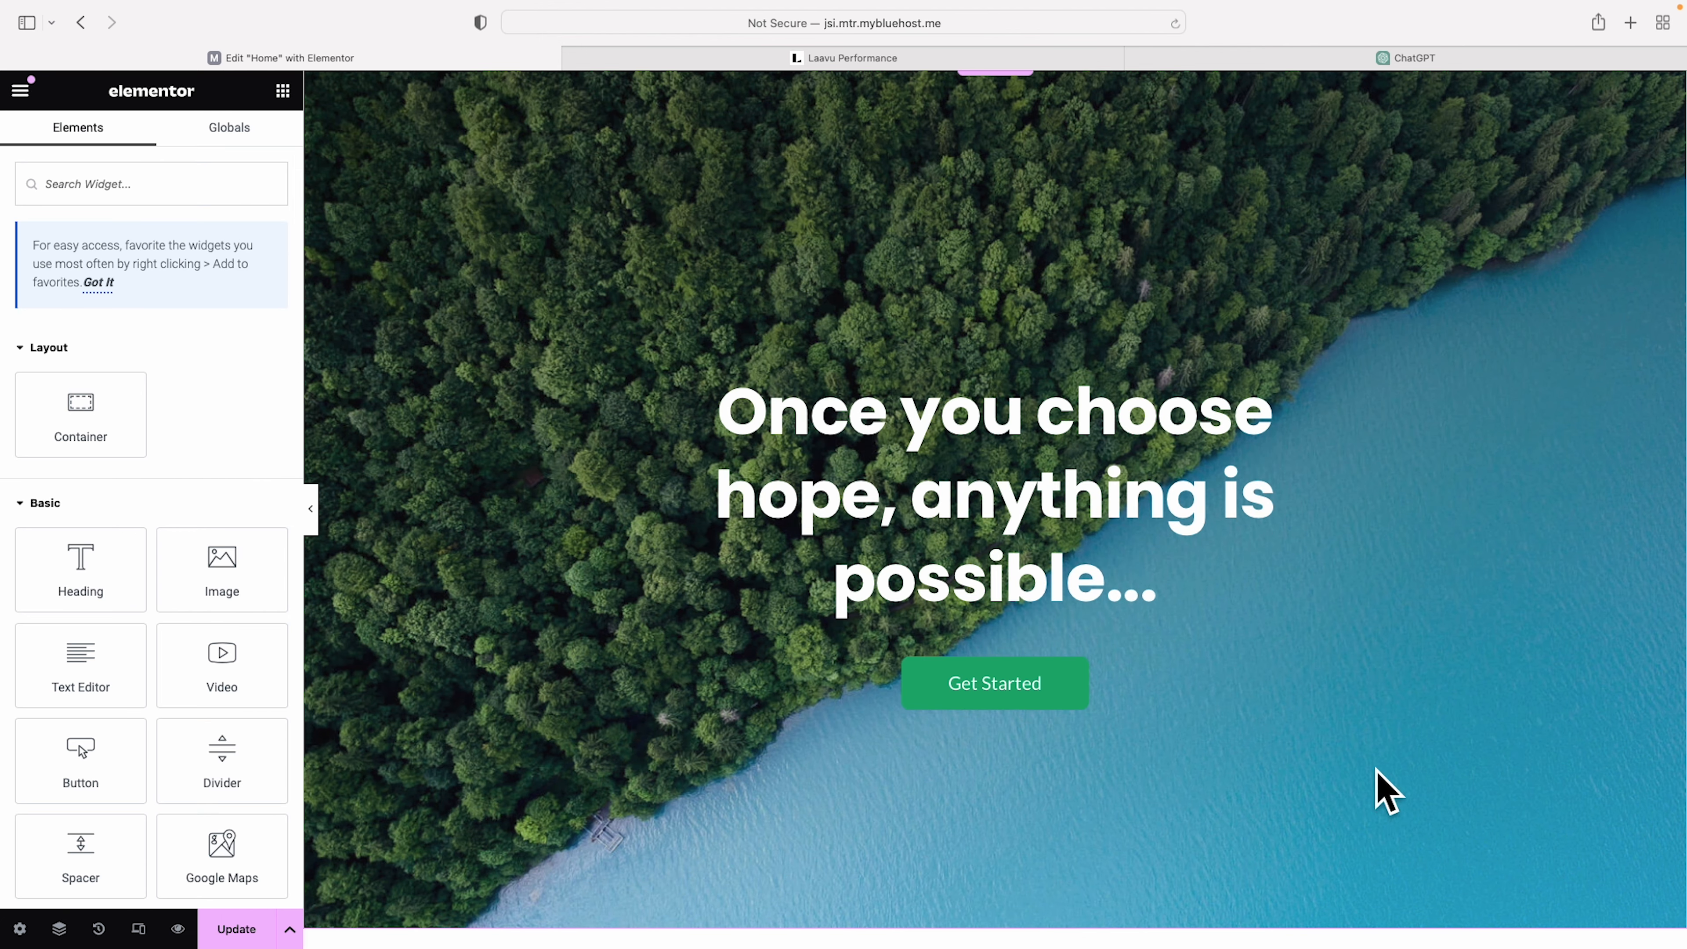
- Replace the hero title's text with "the future of business is here."
left_click(1026, 425)
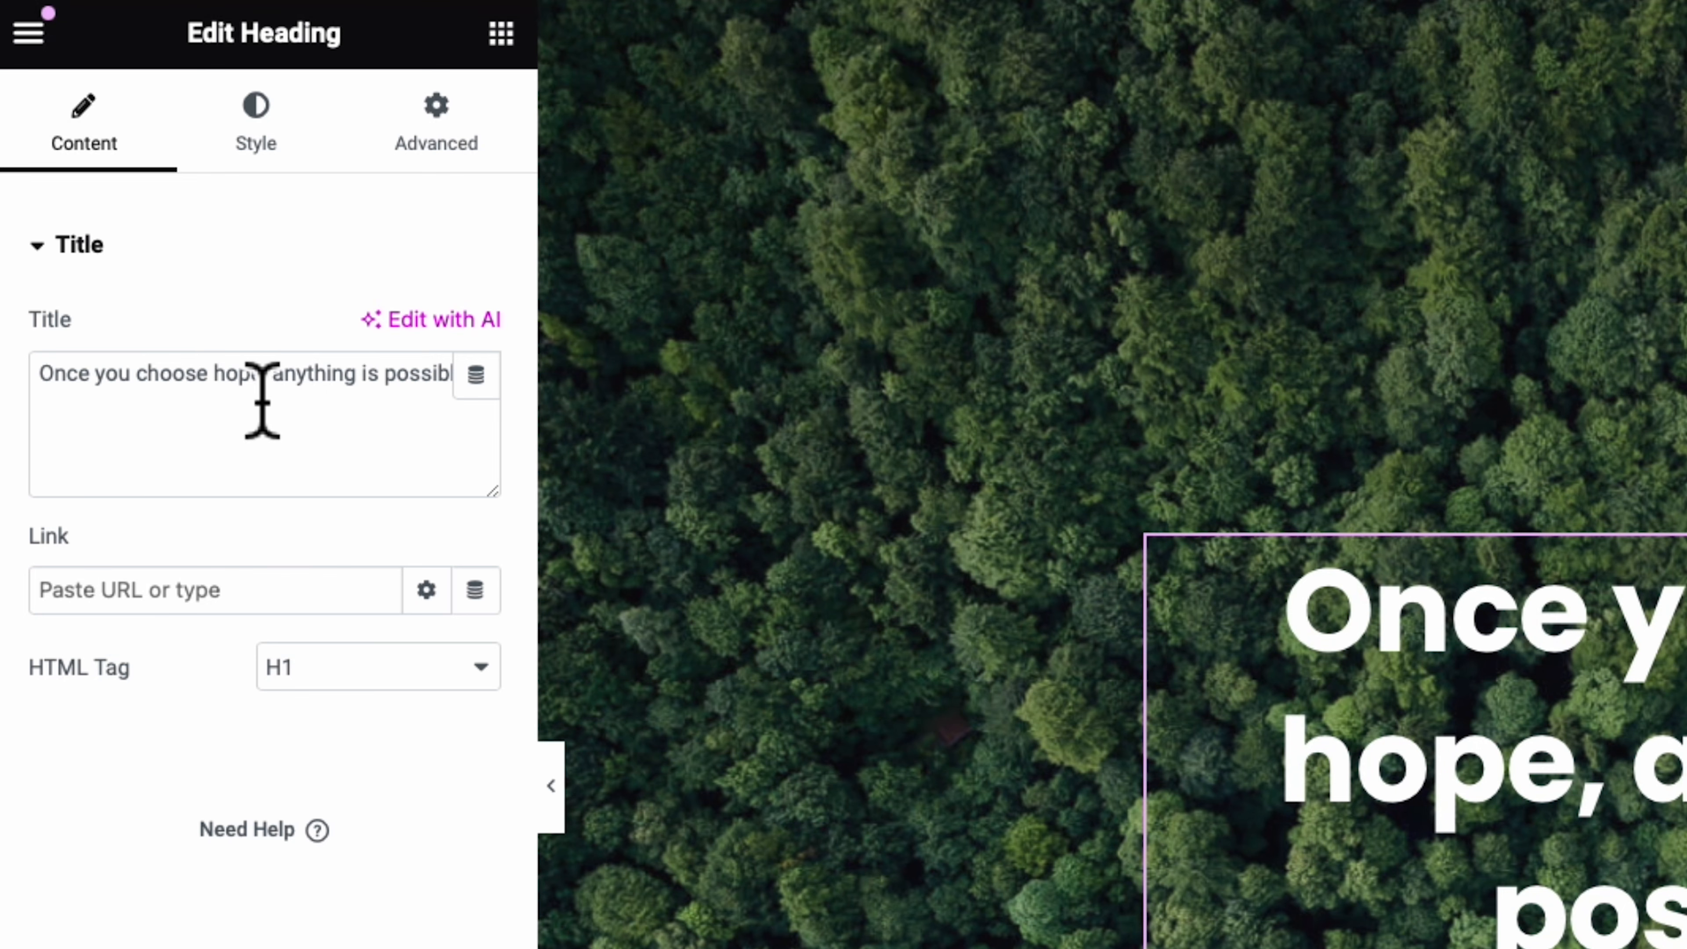
triple_click(262, 399)
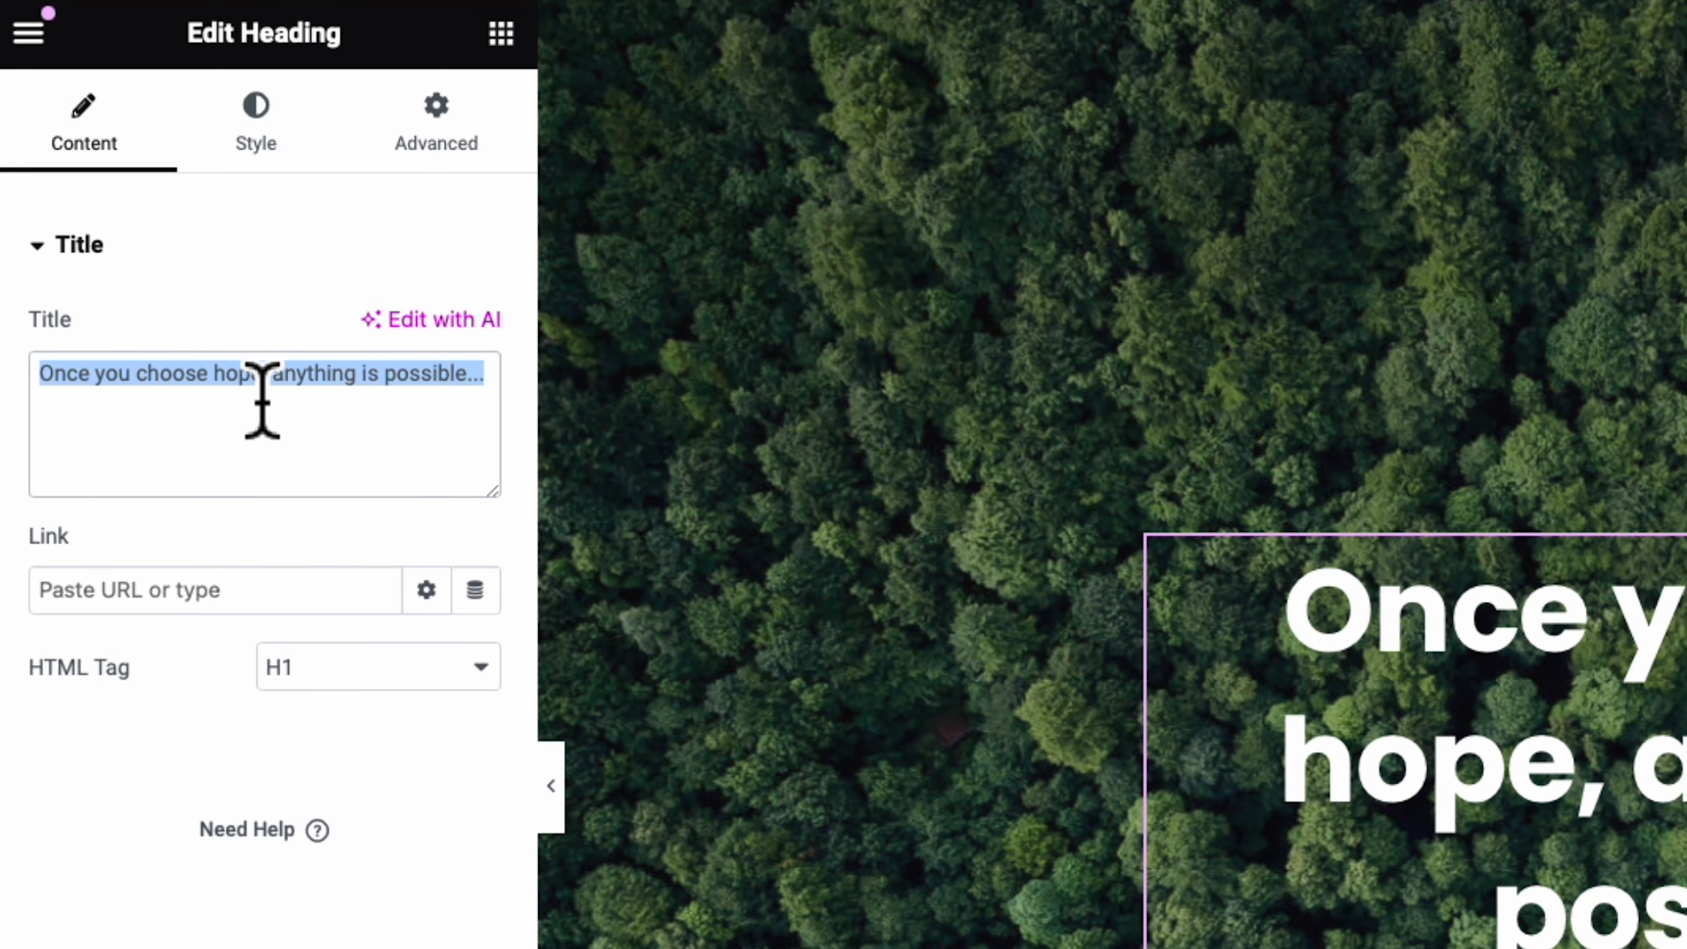
type("the future of business is here.")
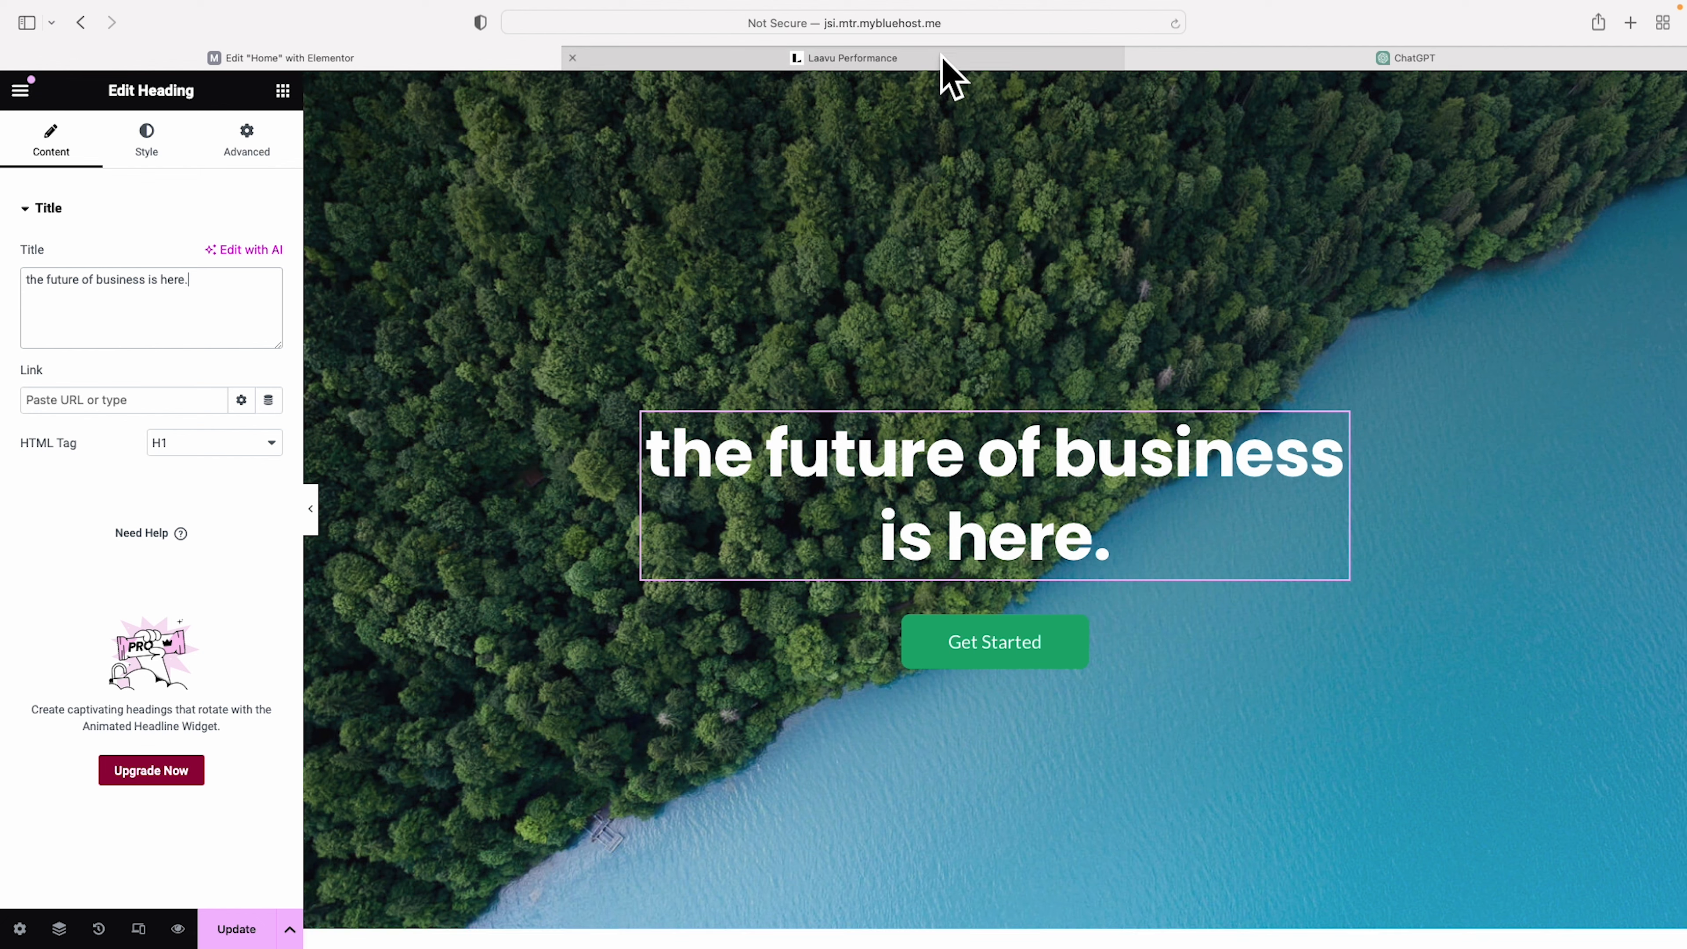
- Check the Laavu hero for reference, and set the hero title's font family to Space Grotesk with weight 700 (Bold)
left_click(943, 60)
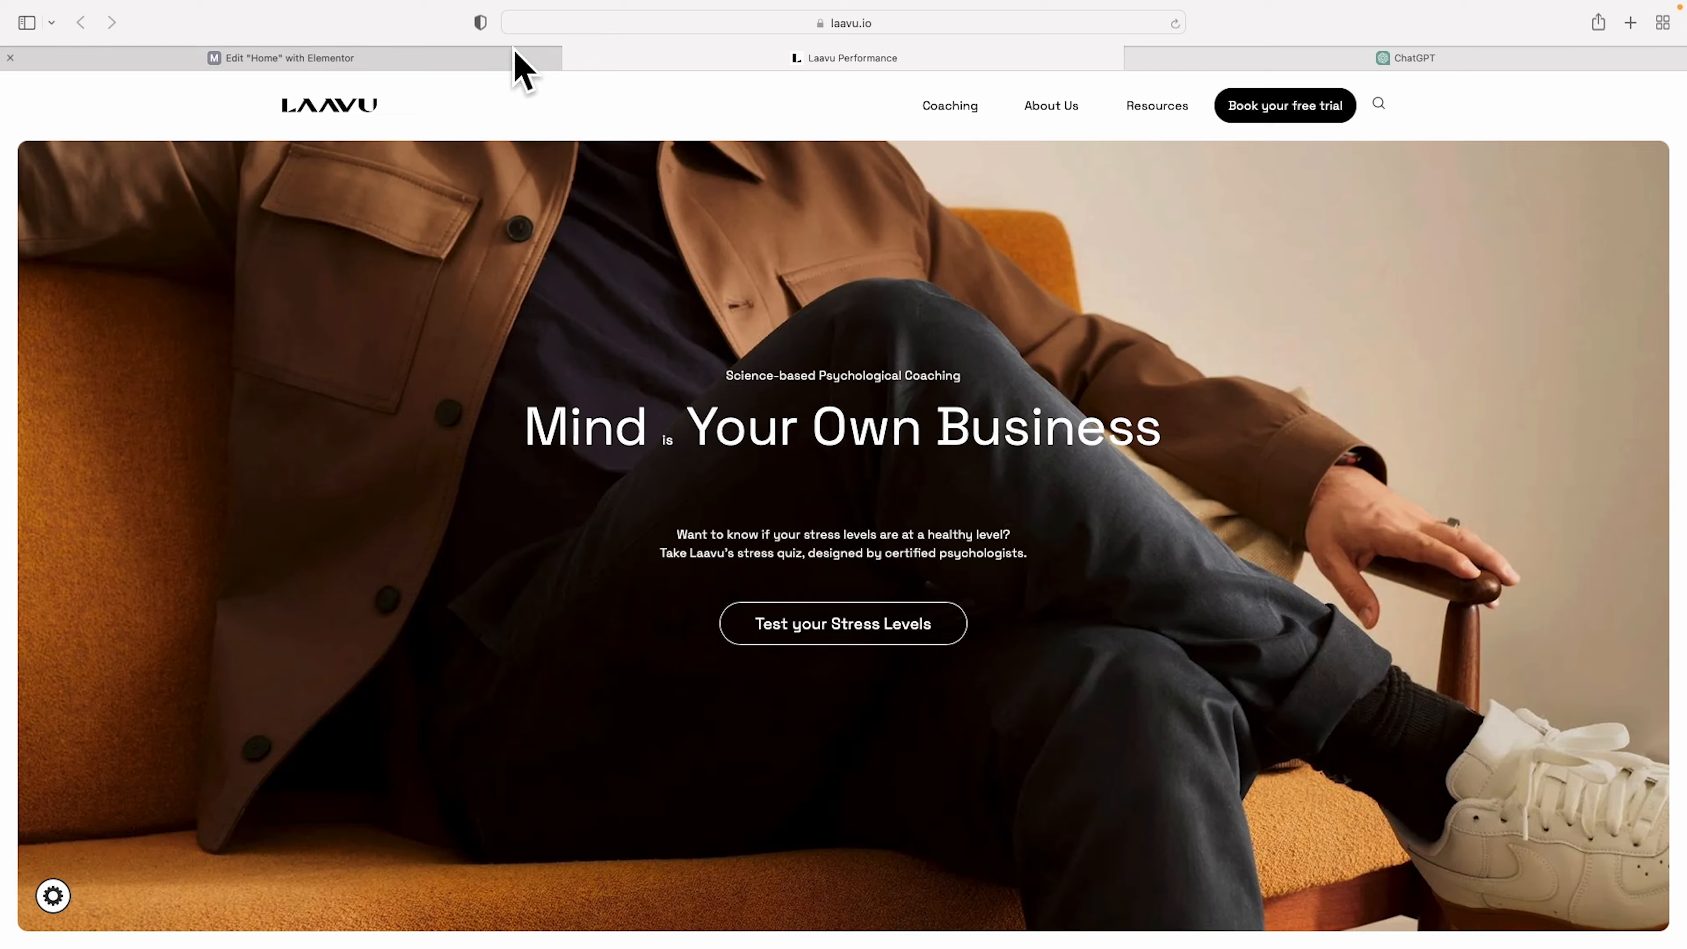
left_click(523, 61)
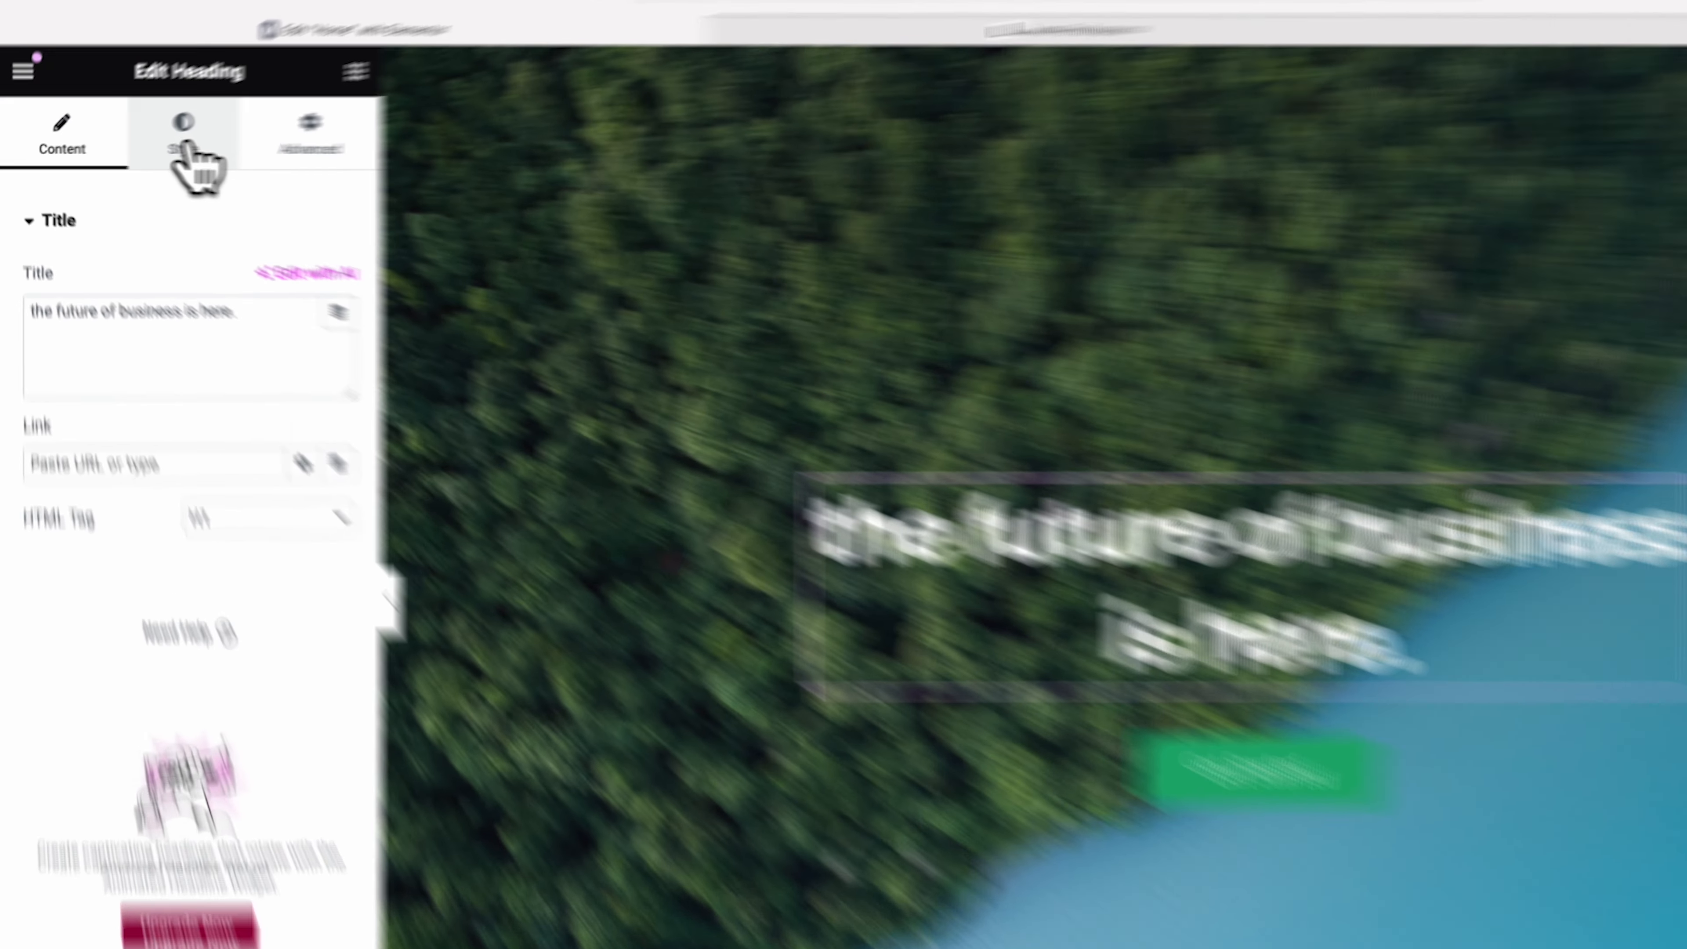
left_click(147, 148)
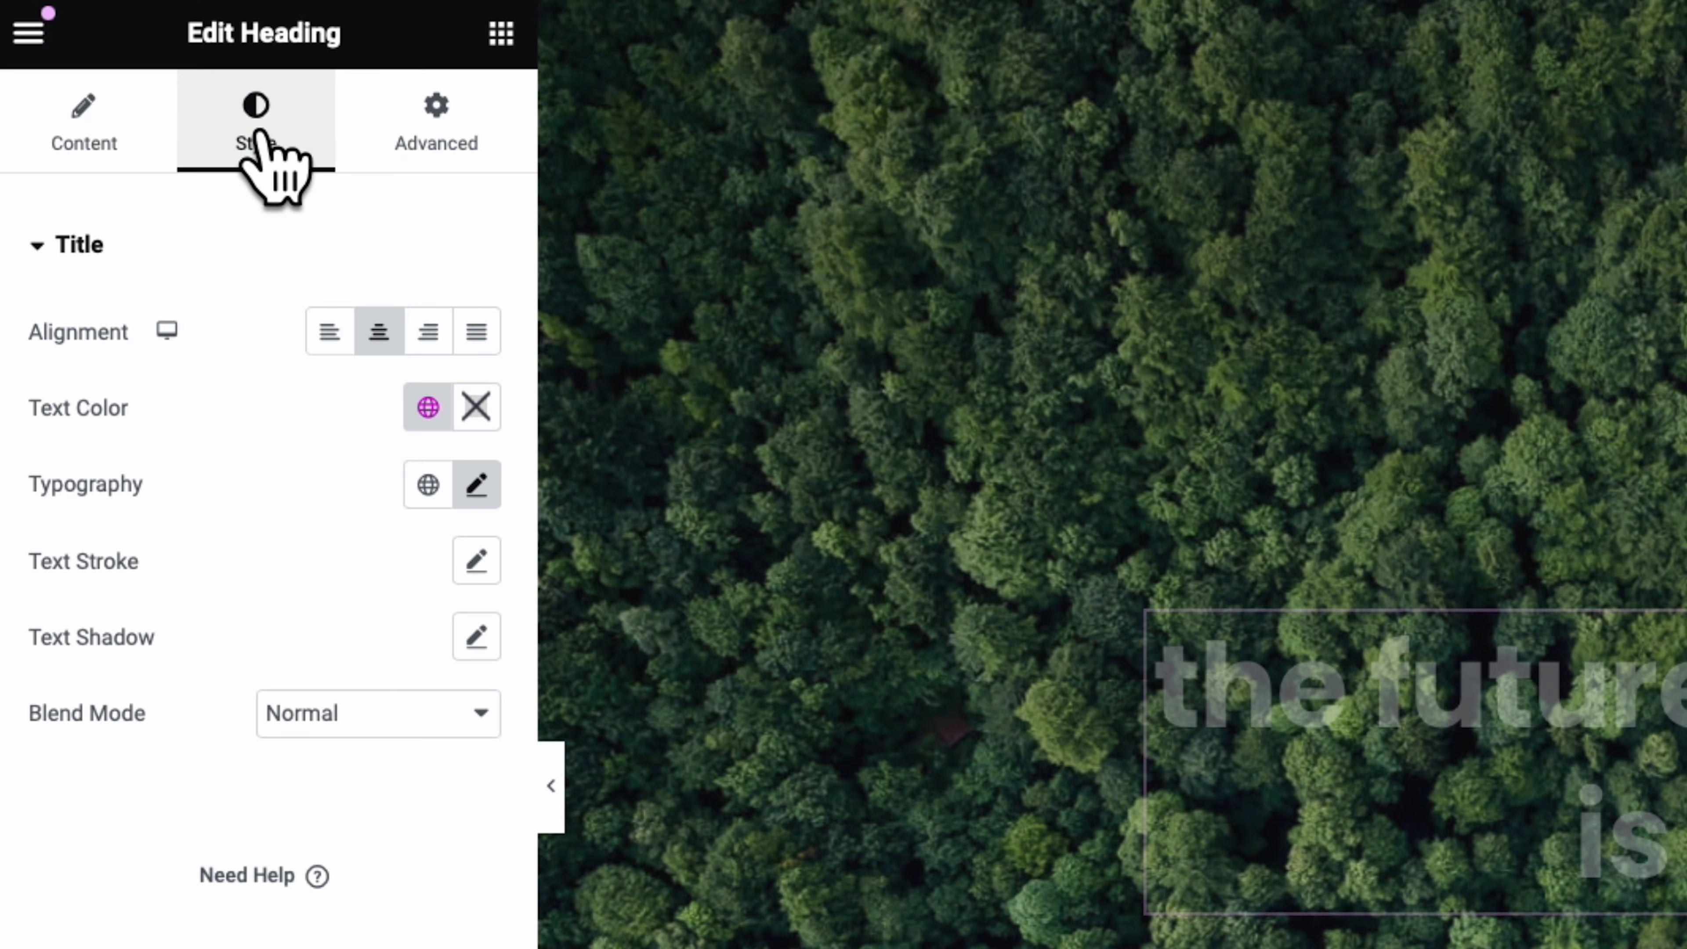
left_click(476, 485)
left_click(359, 654)
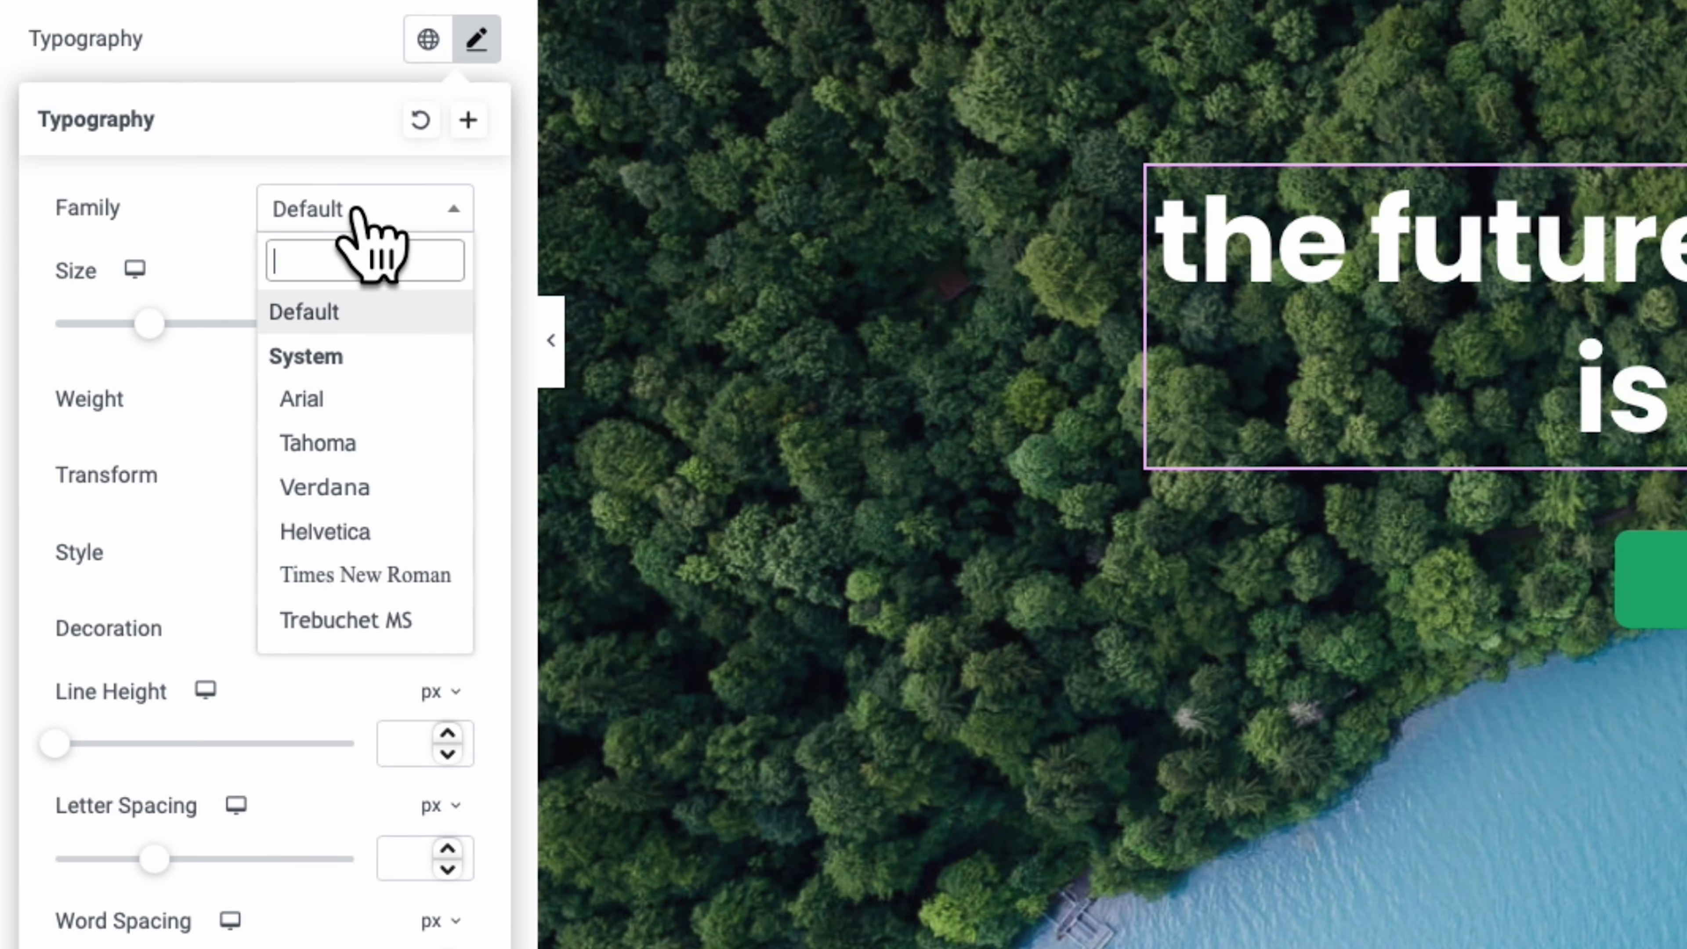
type("space")
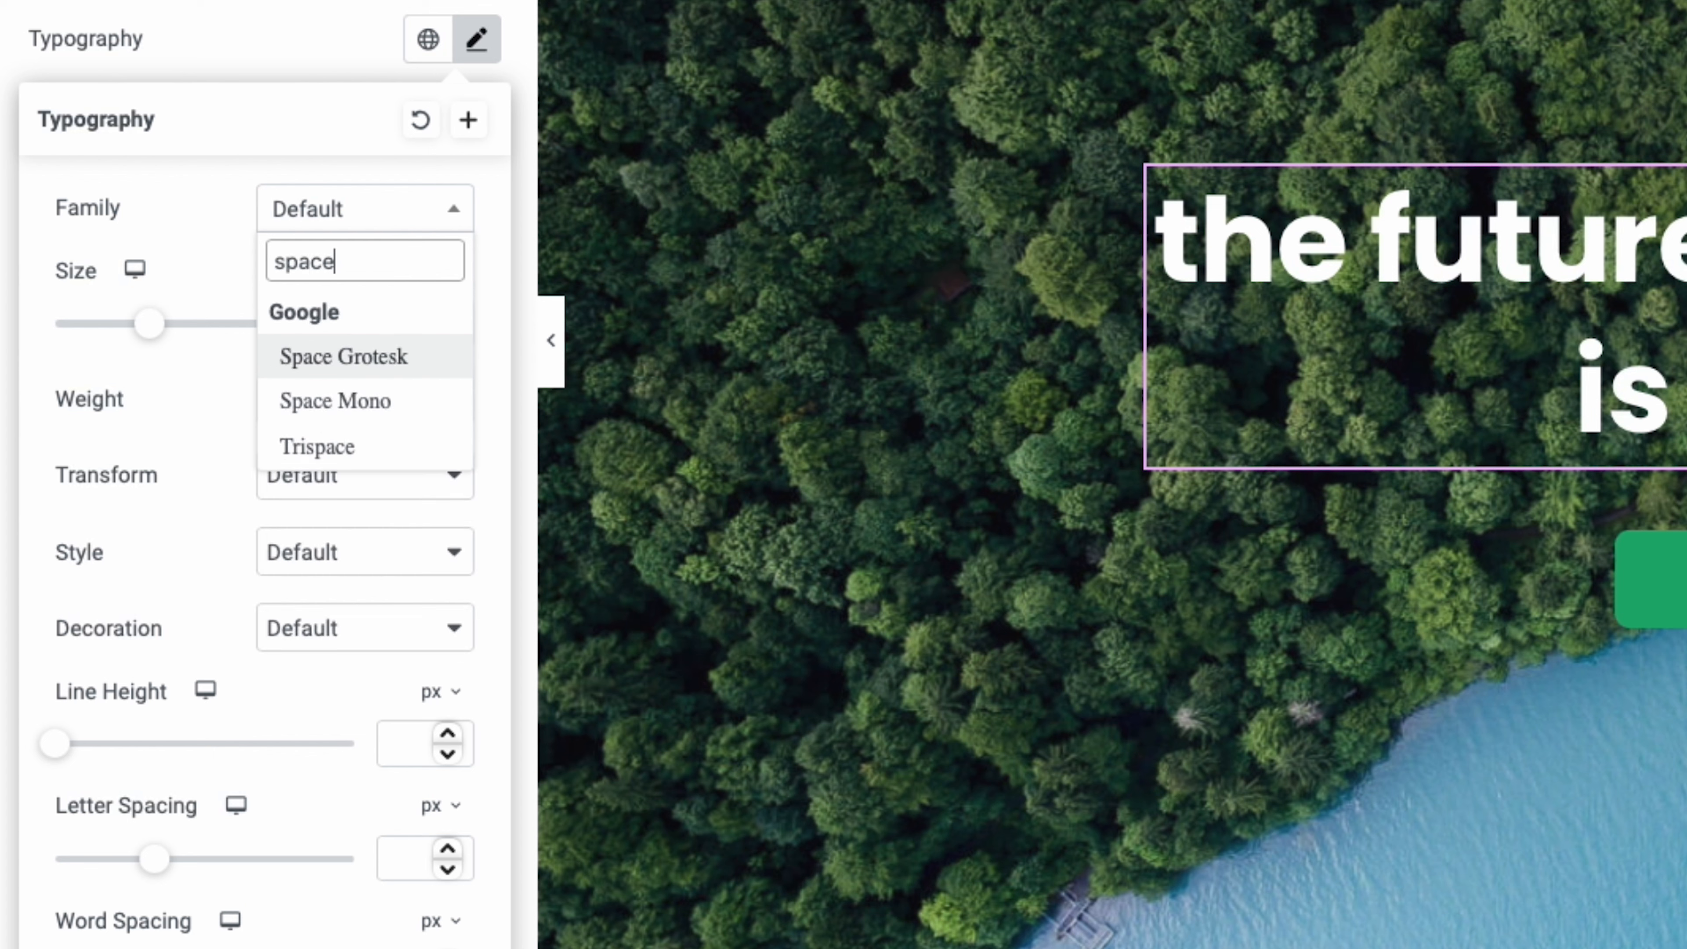
left_click(365, 357)
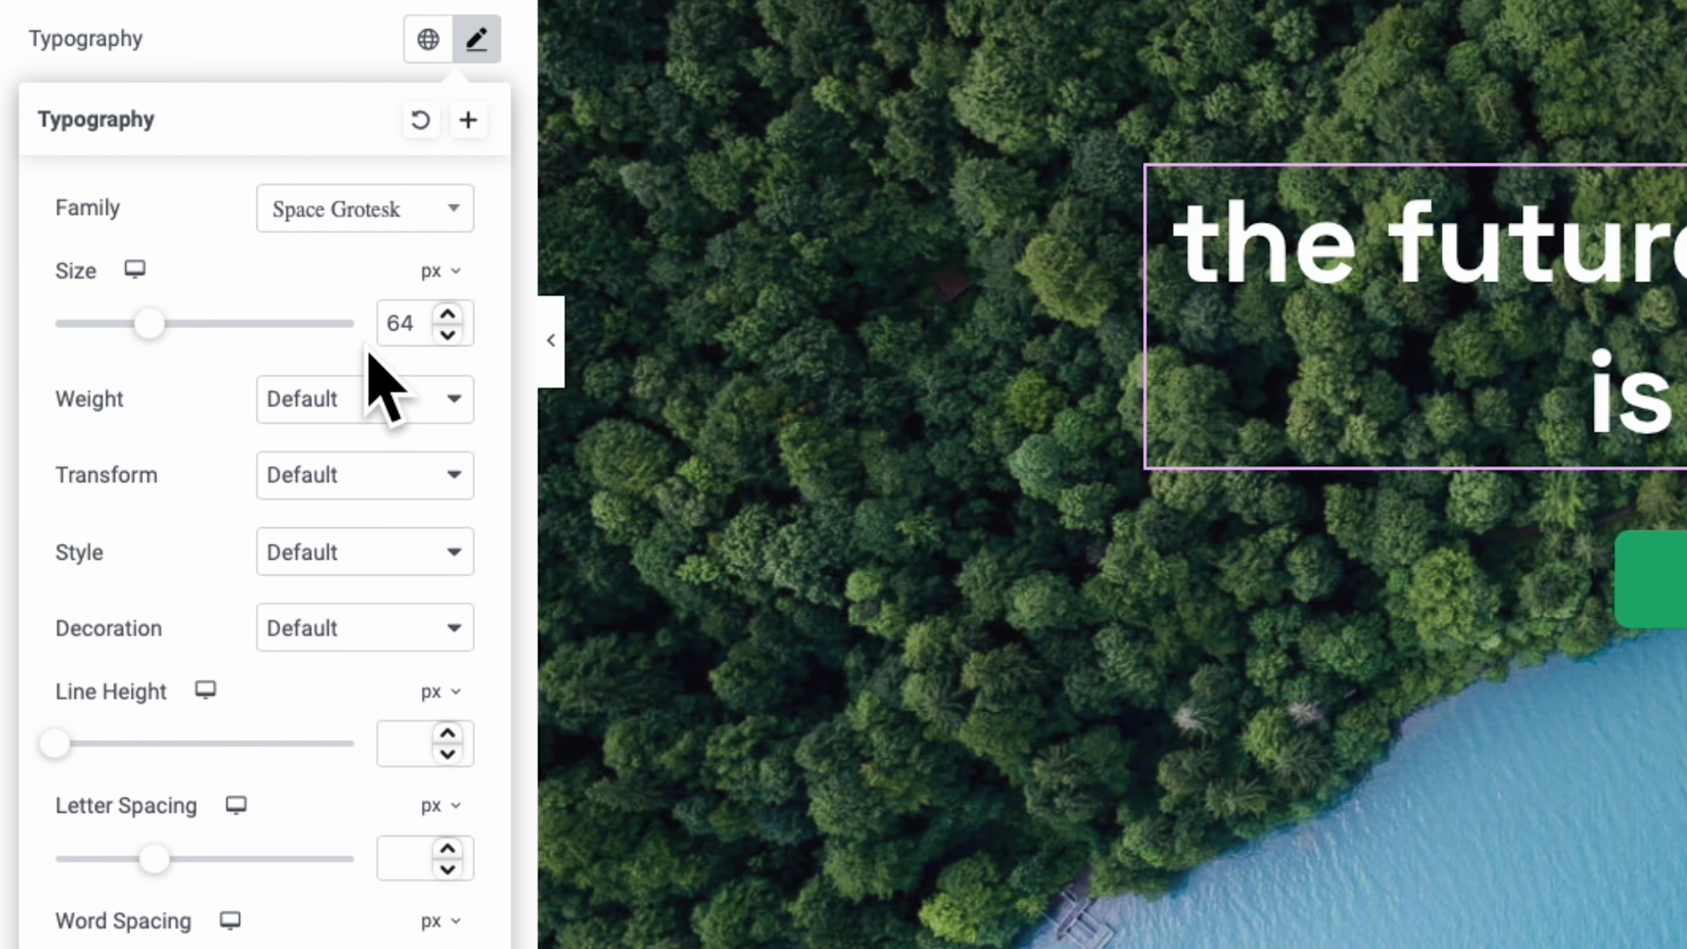
left_click(417, 385)
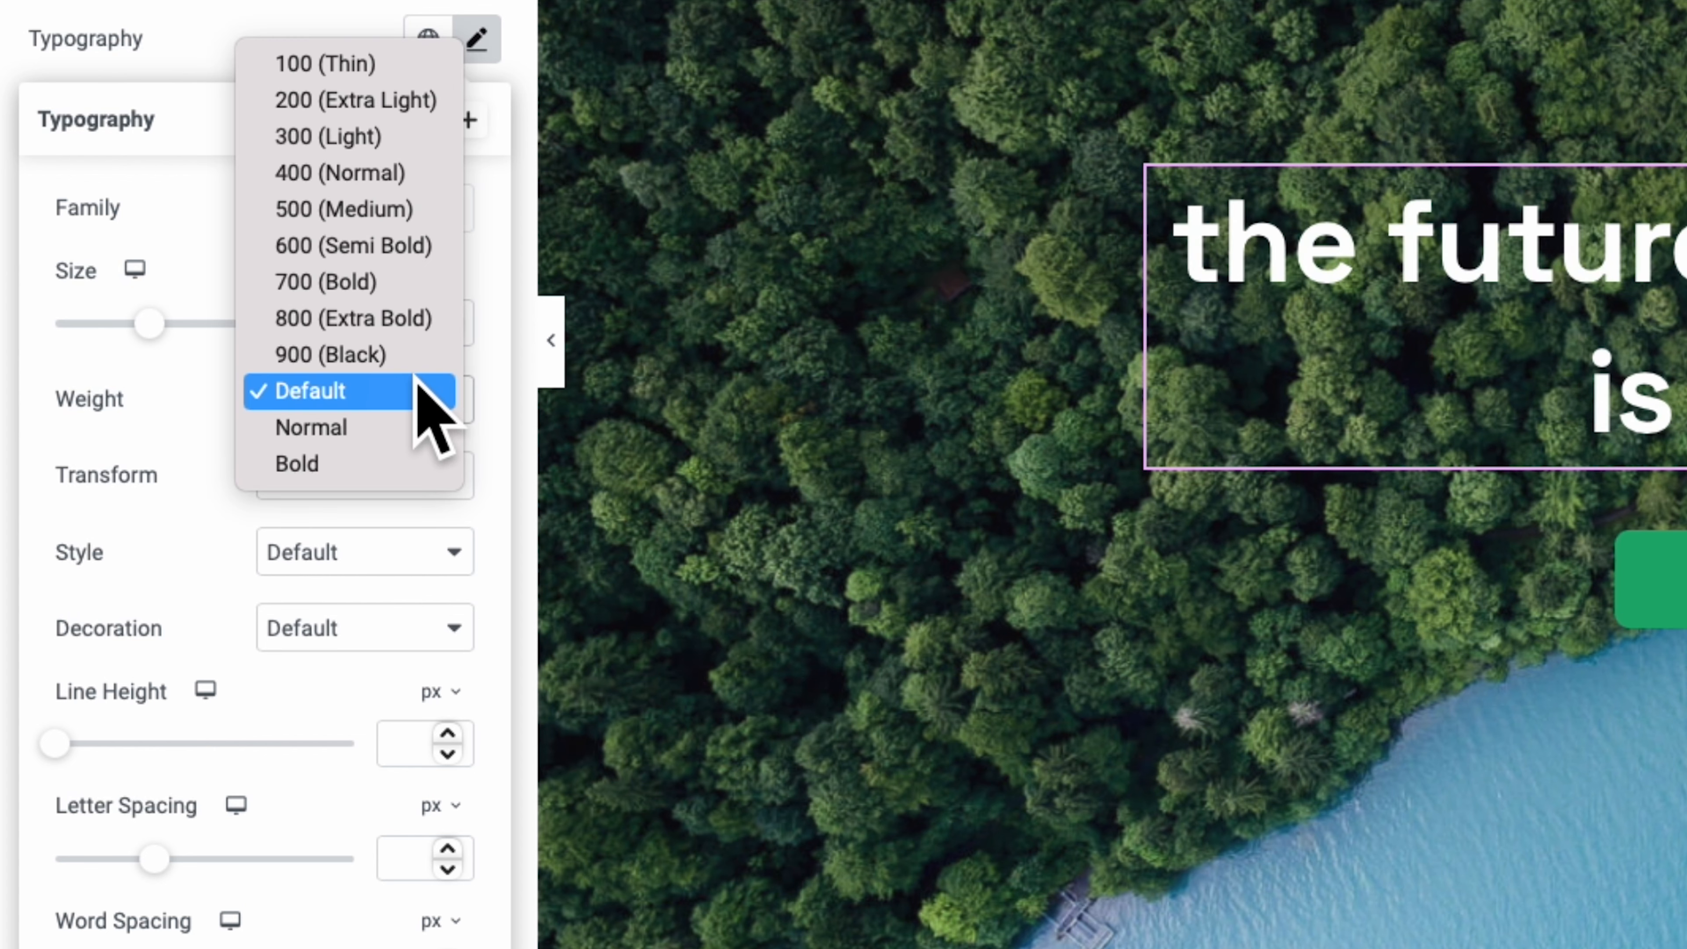
left_click(401, 284)
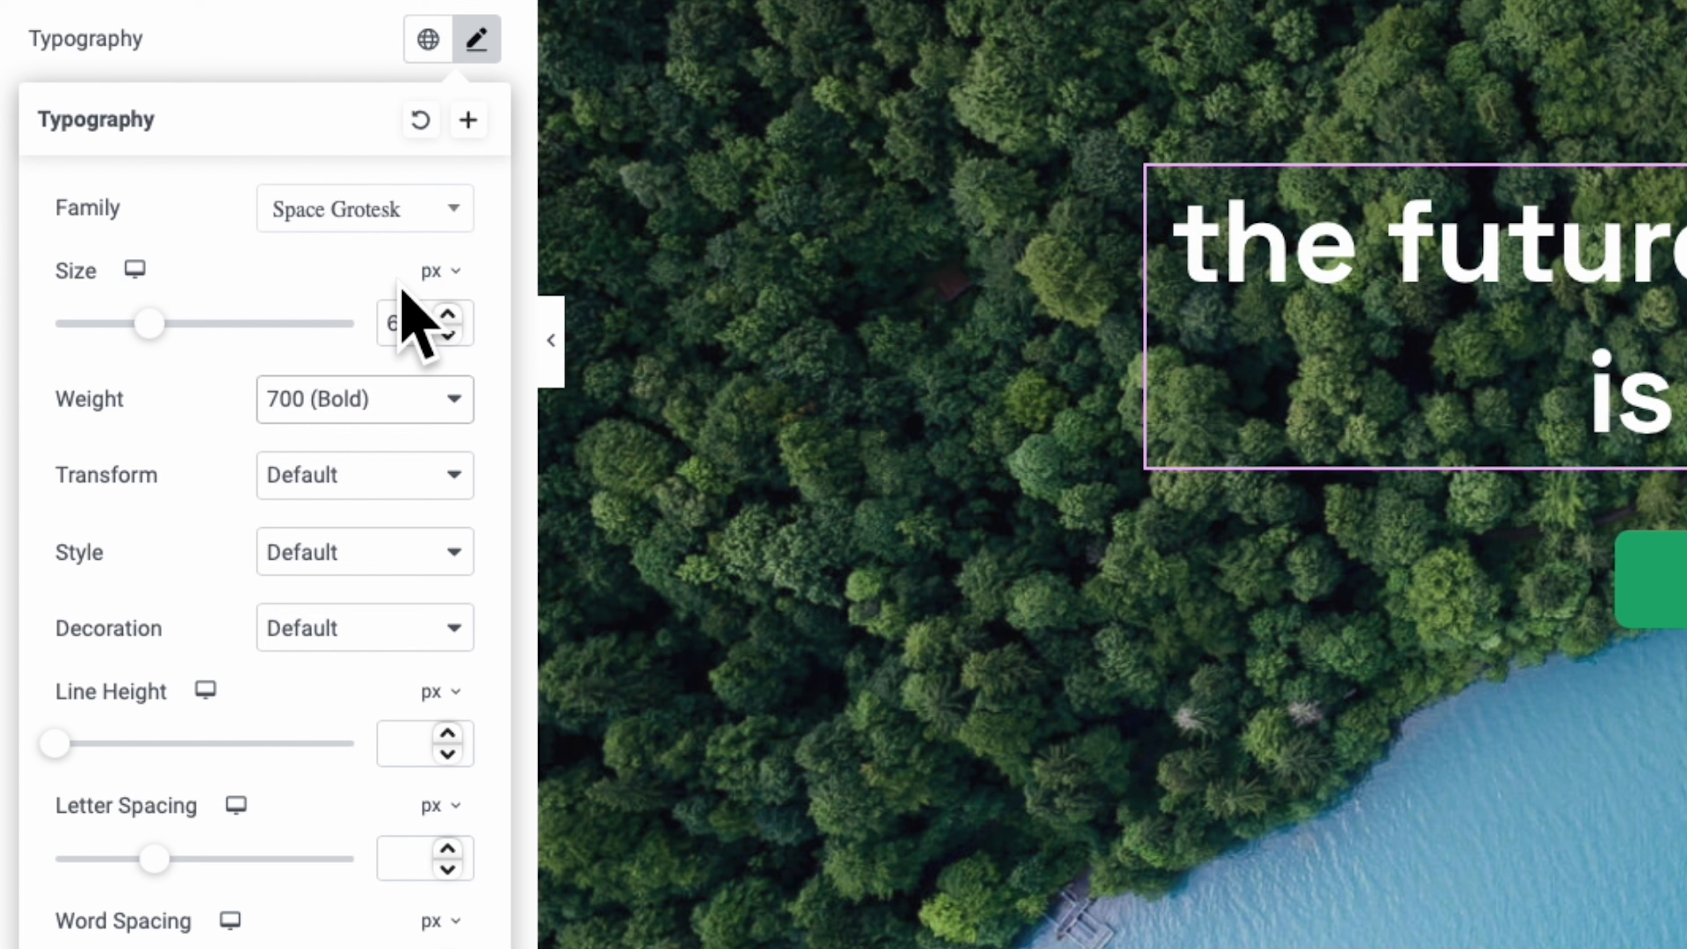
- Try weight 400 (Normal) on the hero title, and set its font weight to Bold
left_click(438, 400)
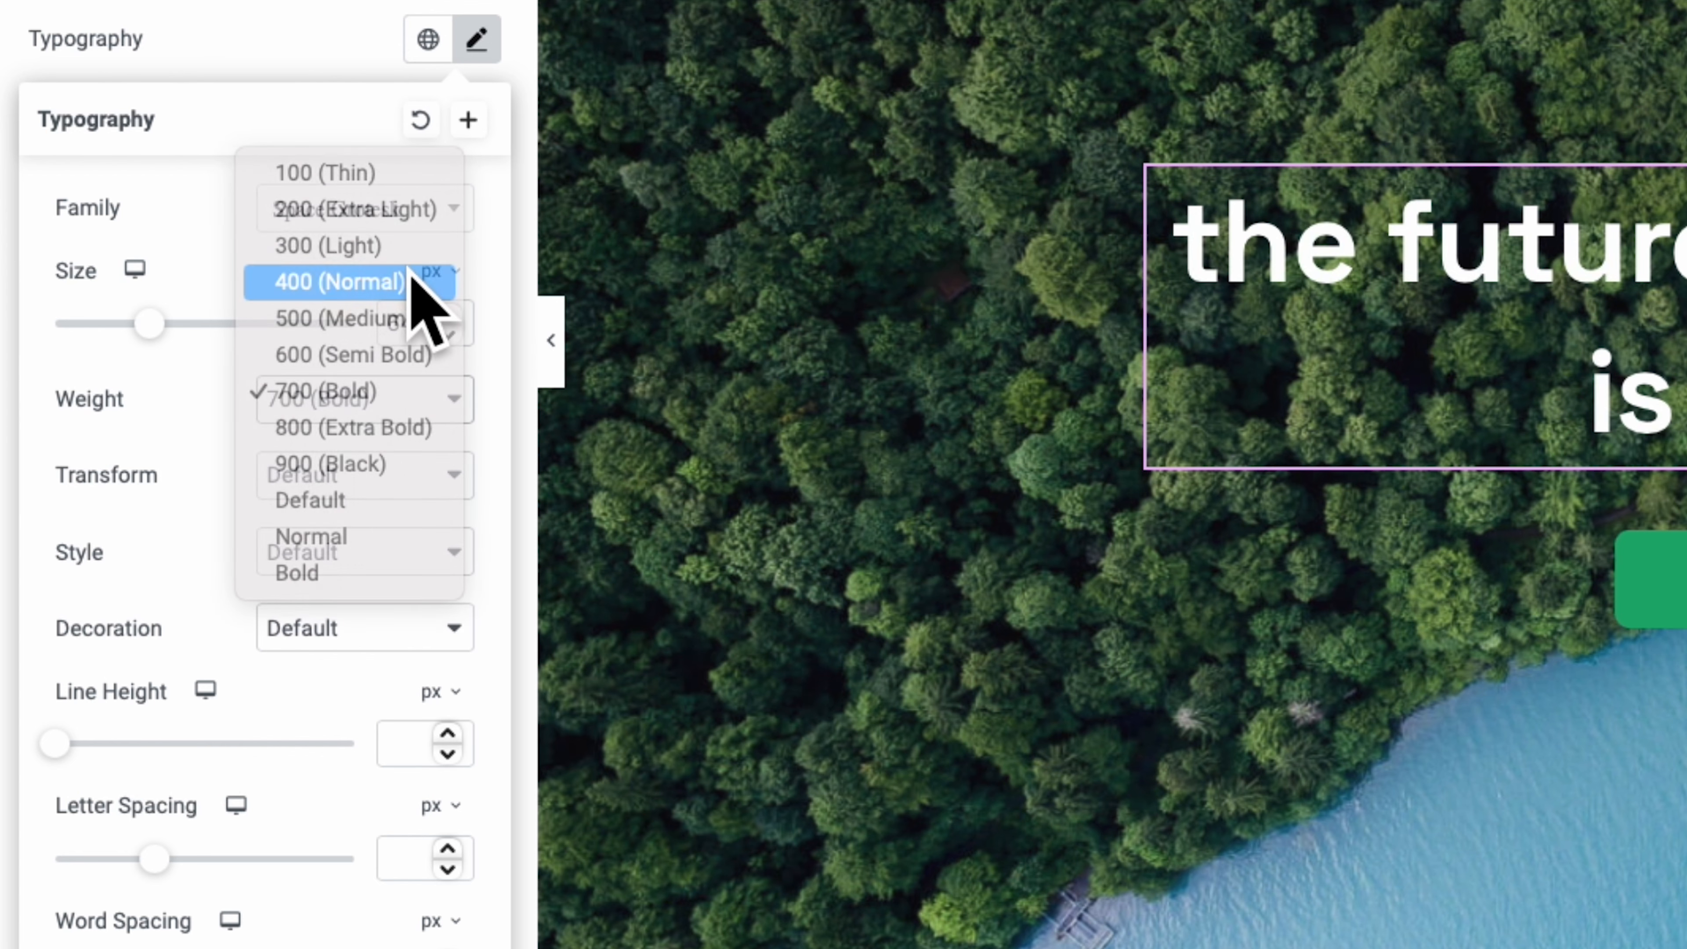
left_click(418, 292)
left_click(412, 399)
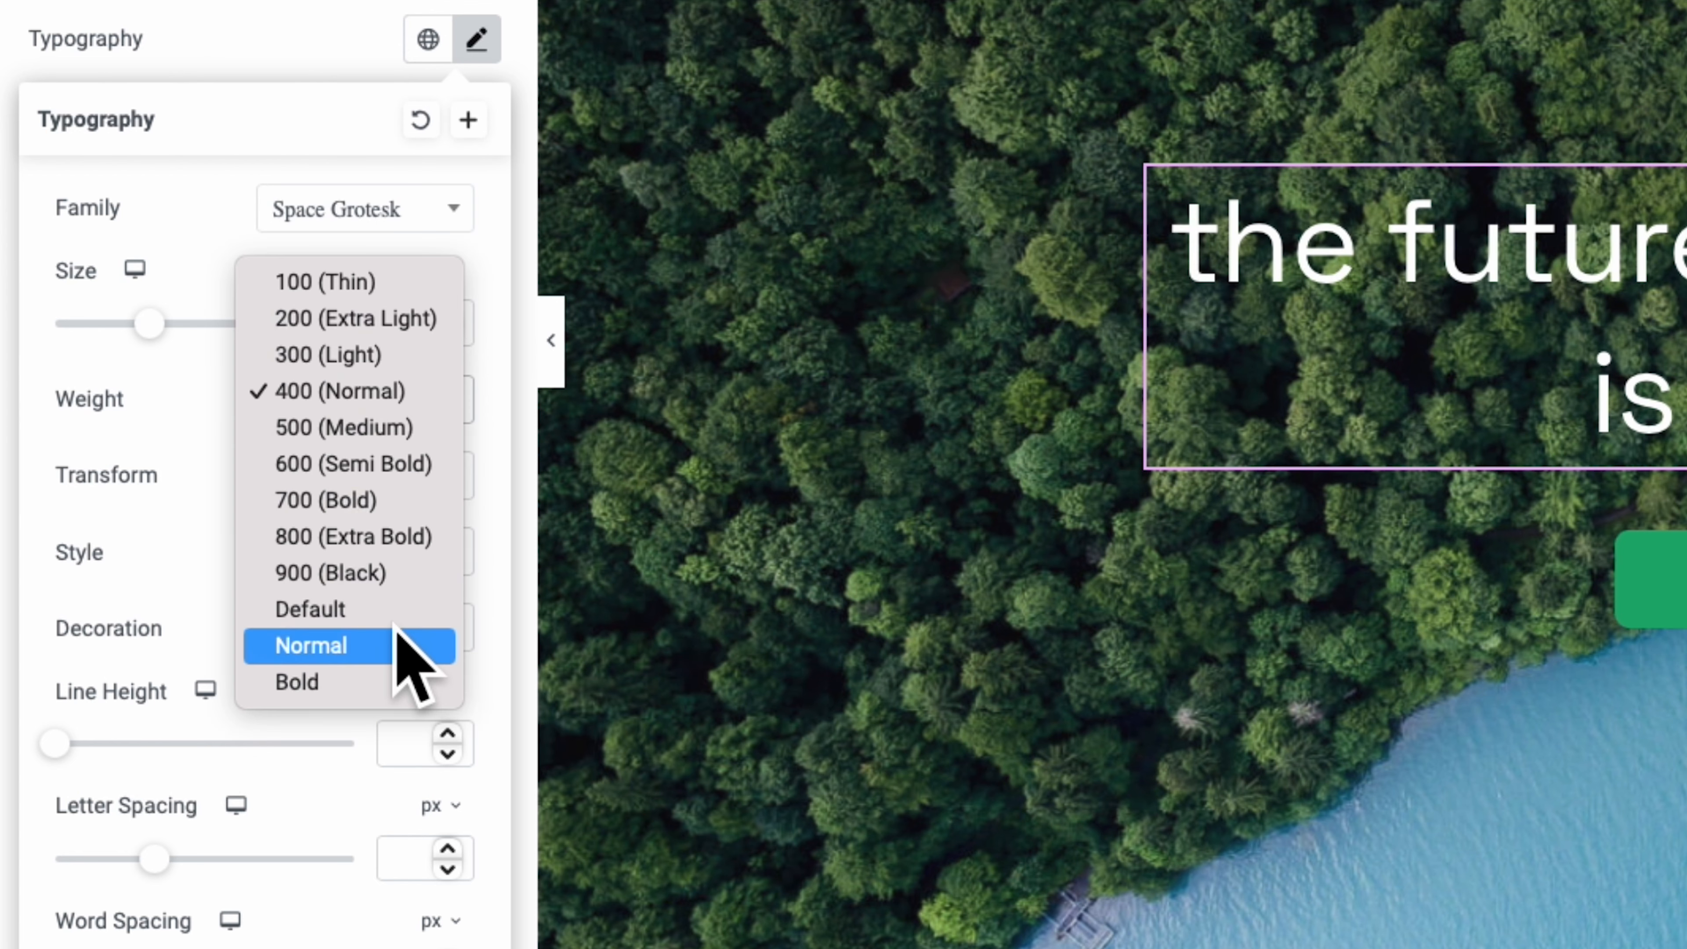
left_click(384, 676)
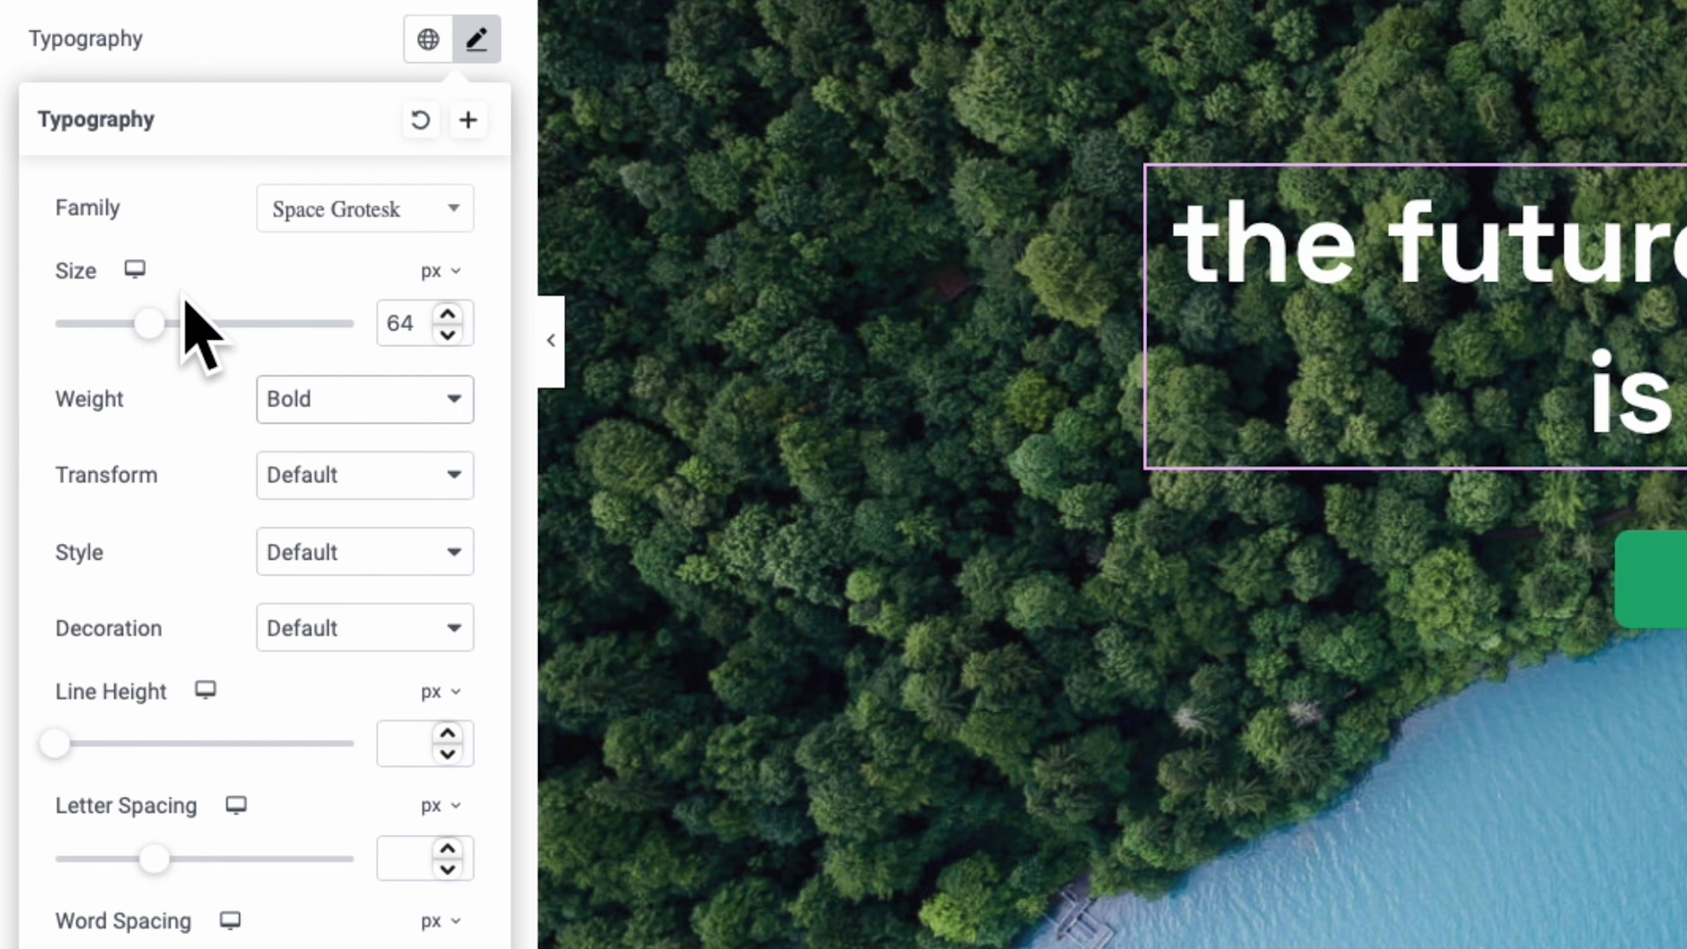
- Set the hero title's font size to 75 px and line height to 69 px, and compare it with the Laavu hero
left_click_drag(145, 324, 157, 325)
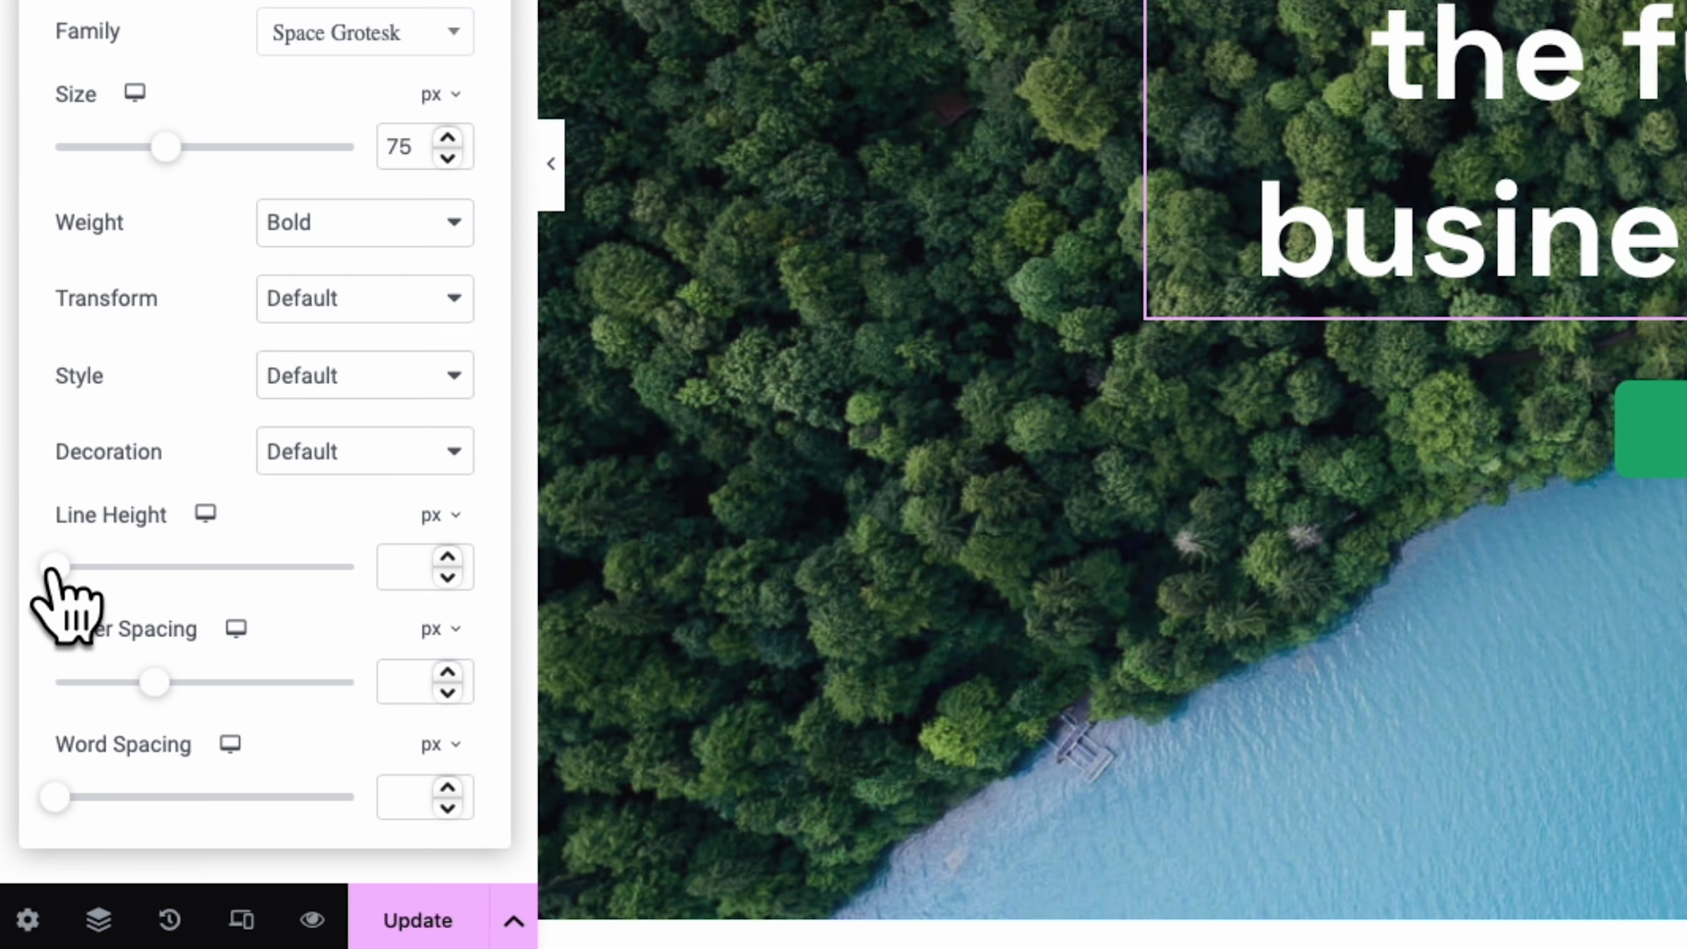
left_click_drag(49, 570, 253, 576)
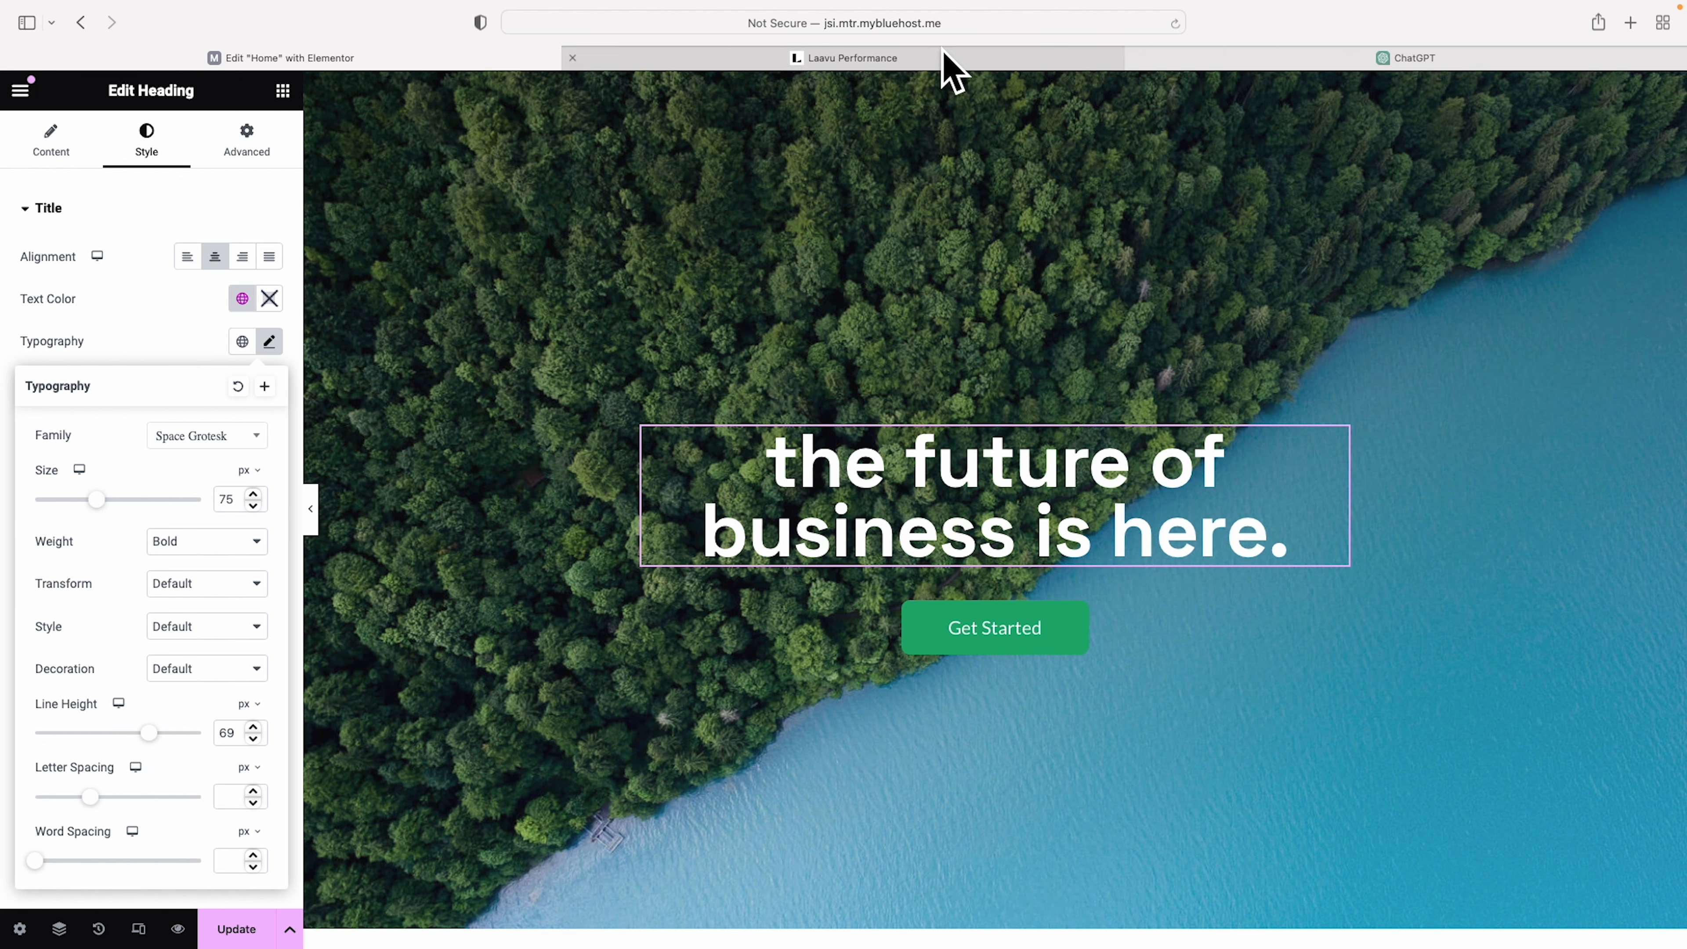
left_click(951, 67)
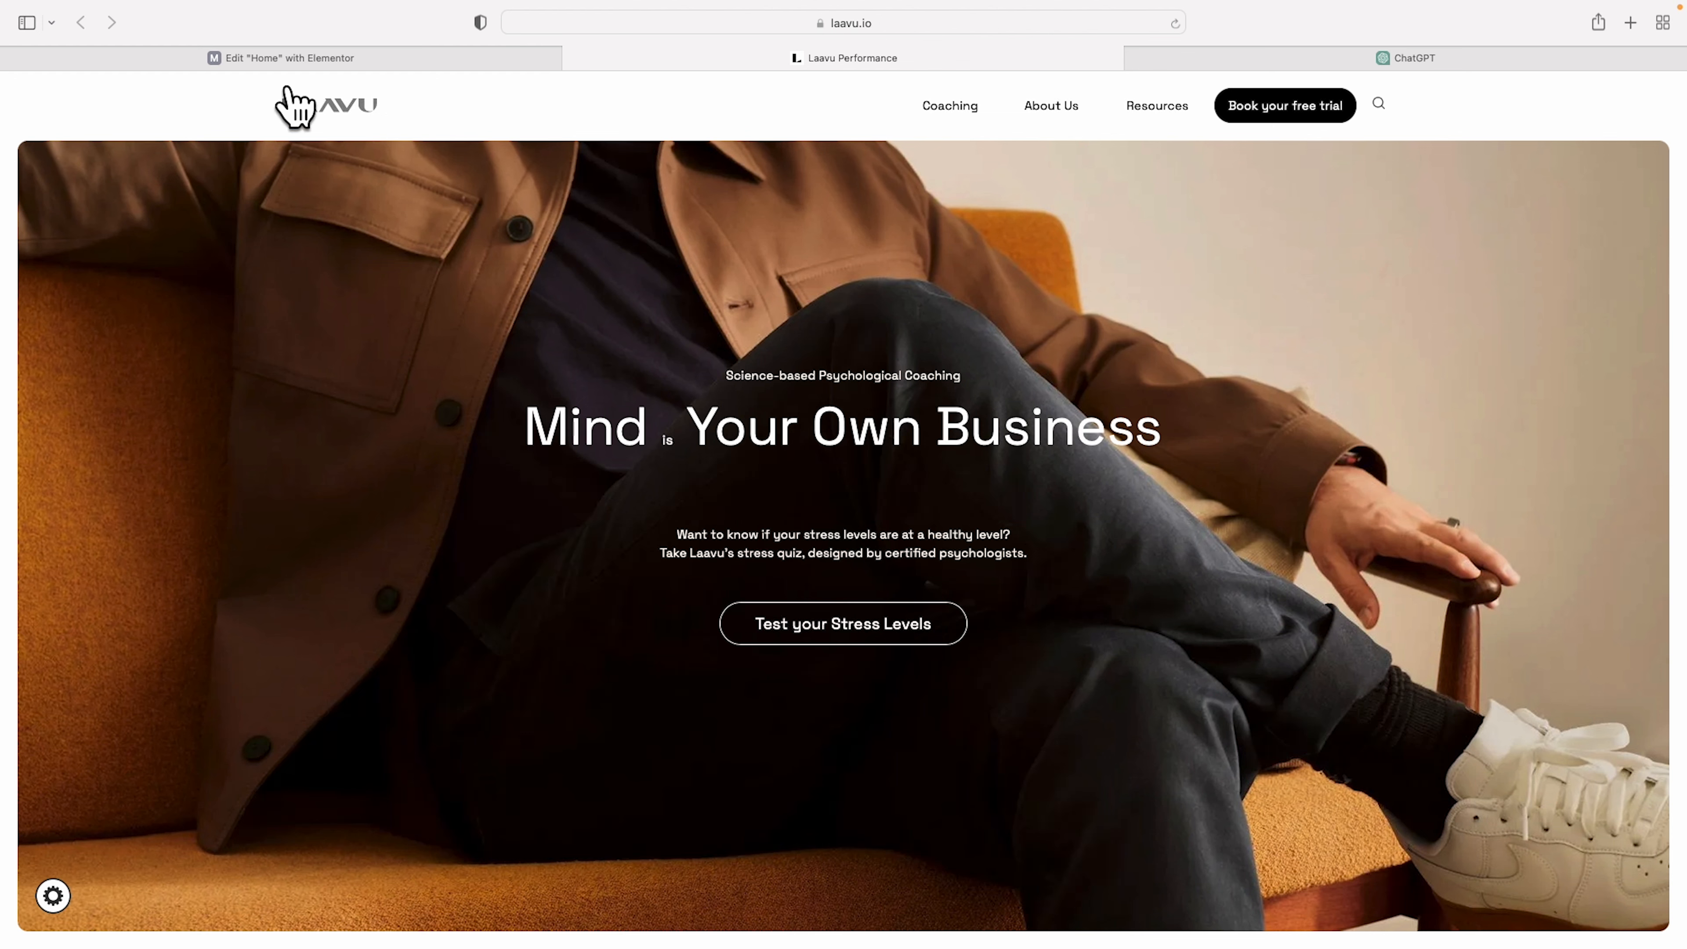
left_click(287, 61)
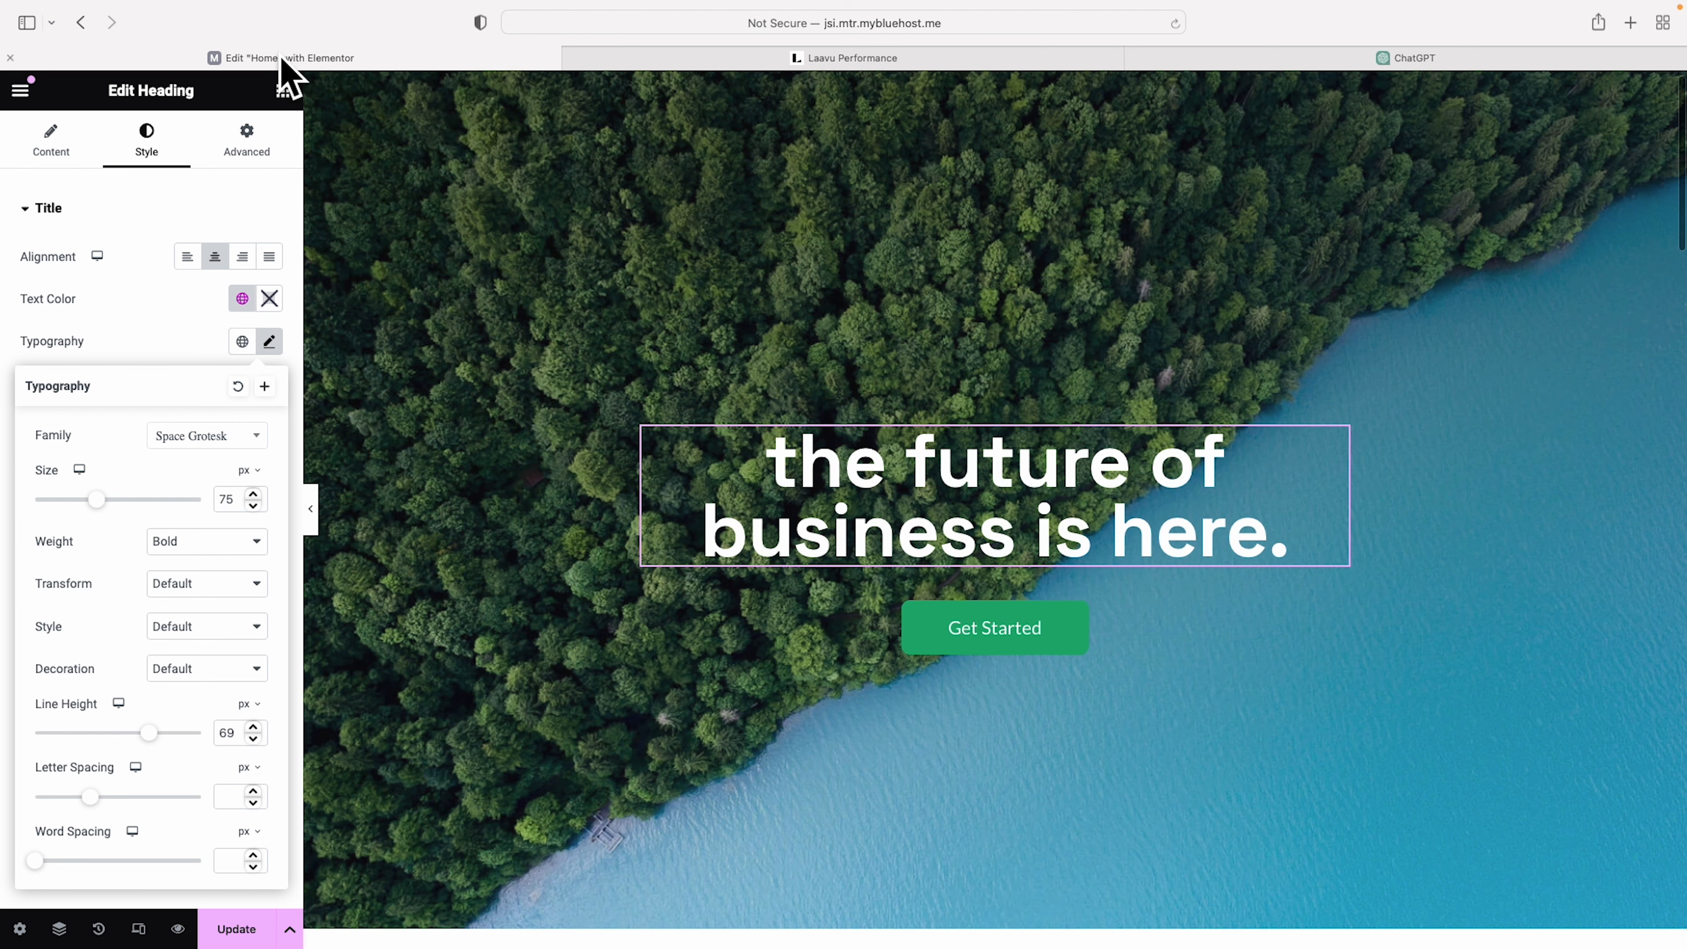
- Open the Get Started button's settings, review its text and link, and set its font family to Space Grotesk
left_click(1068, 625)
triple_click(196, 310)
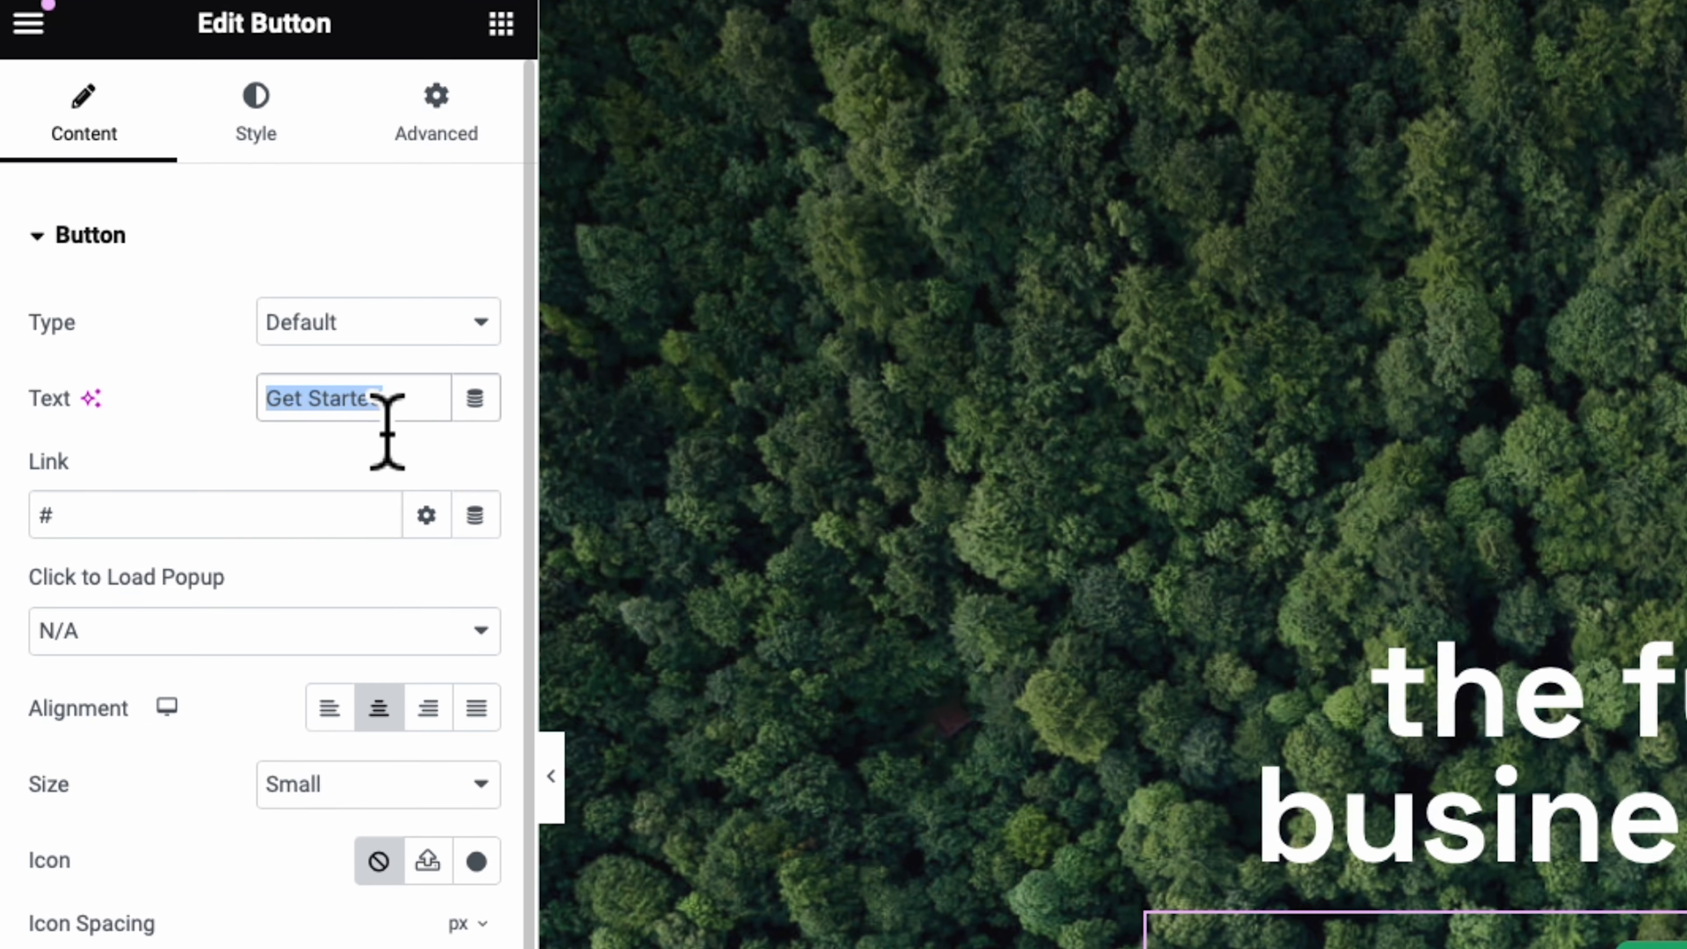
left_click_drag(159, 525, 45, 551)
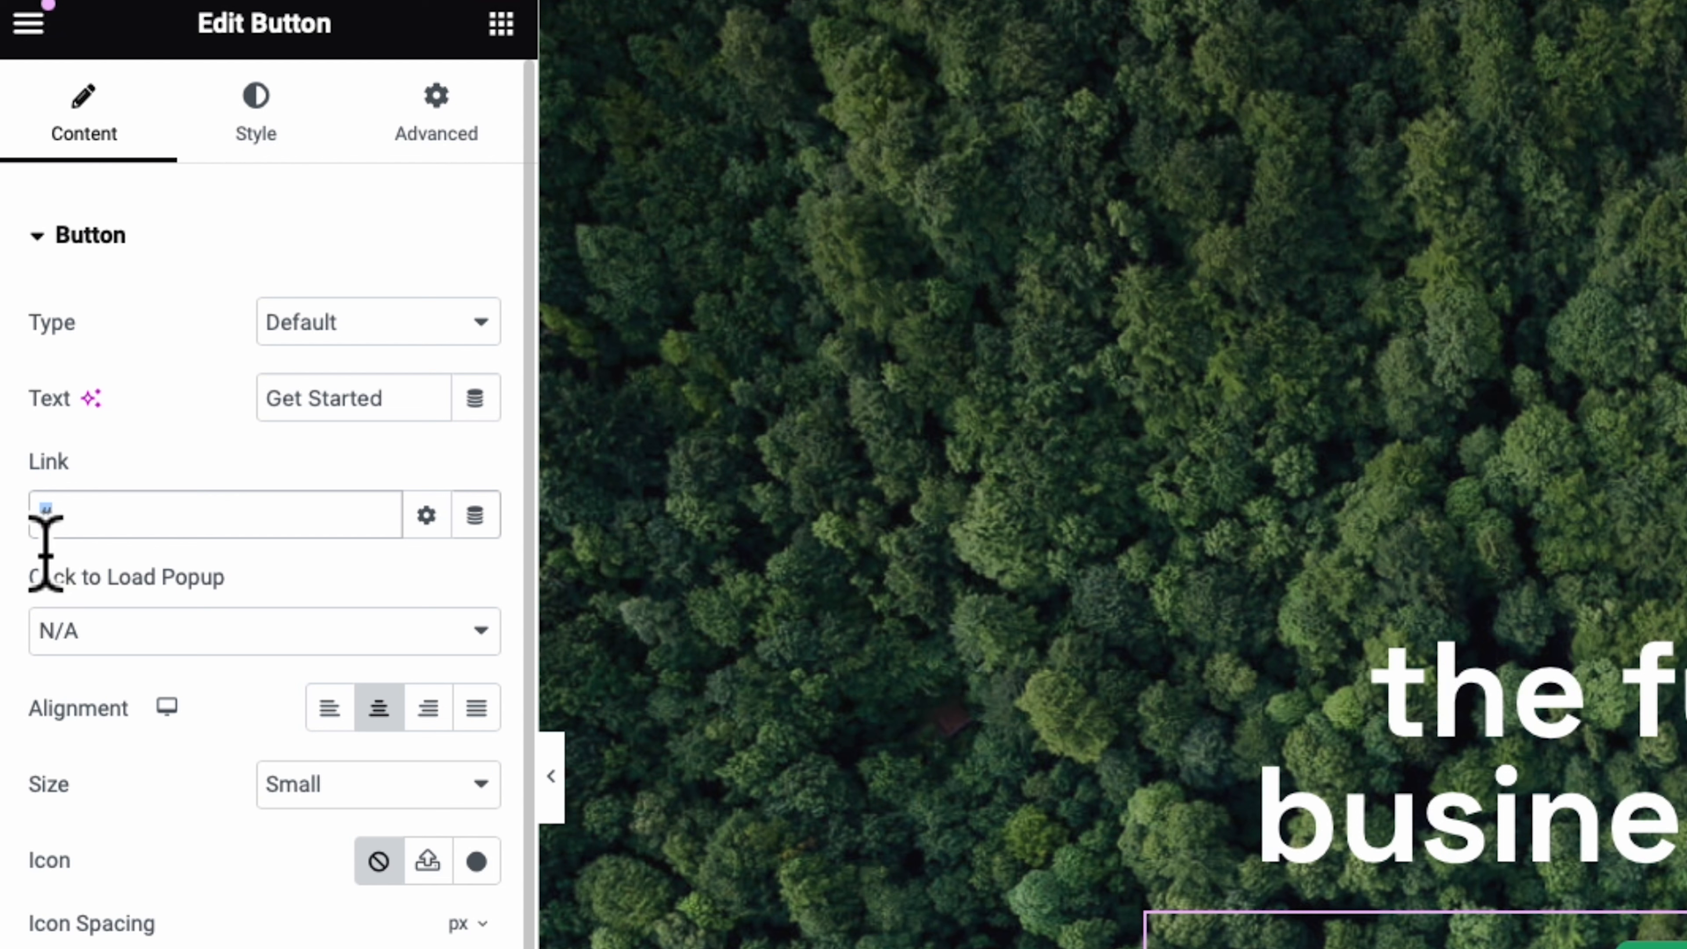
left_click(269, 121)
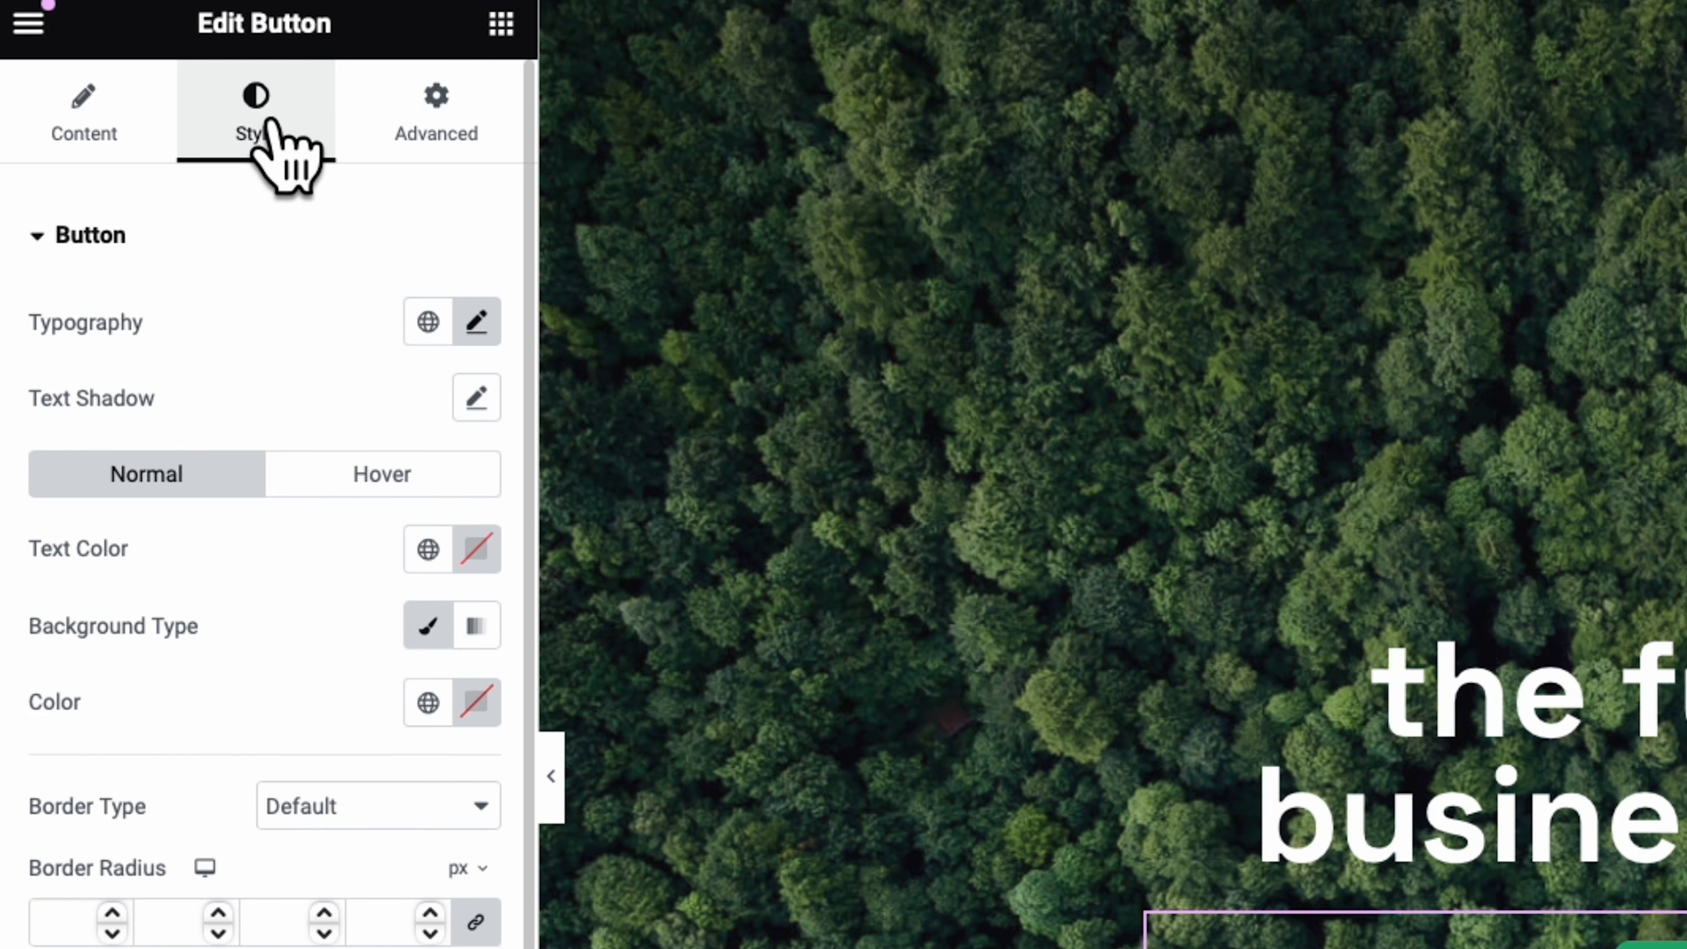
left_click(476, 323)
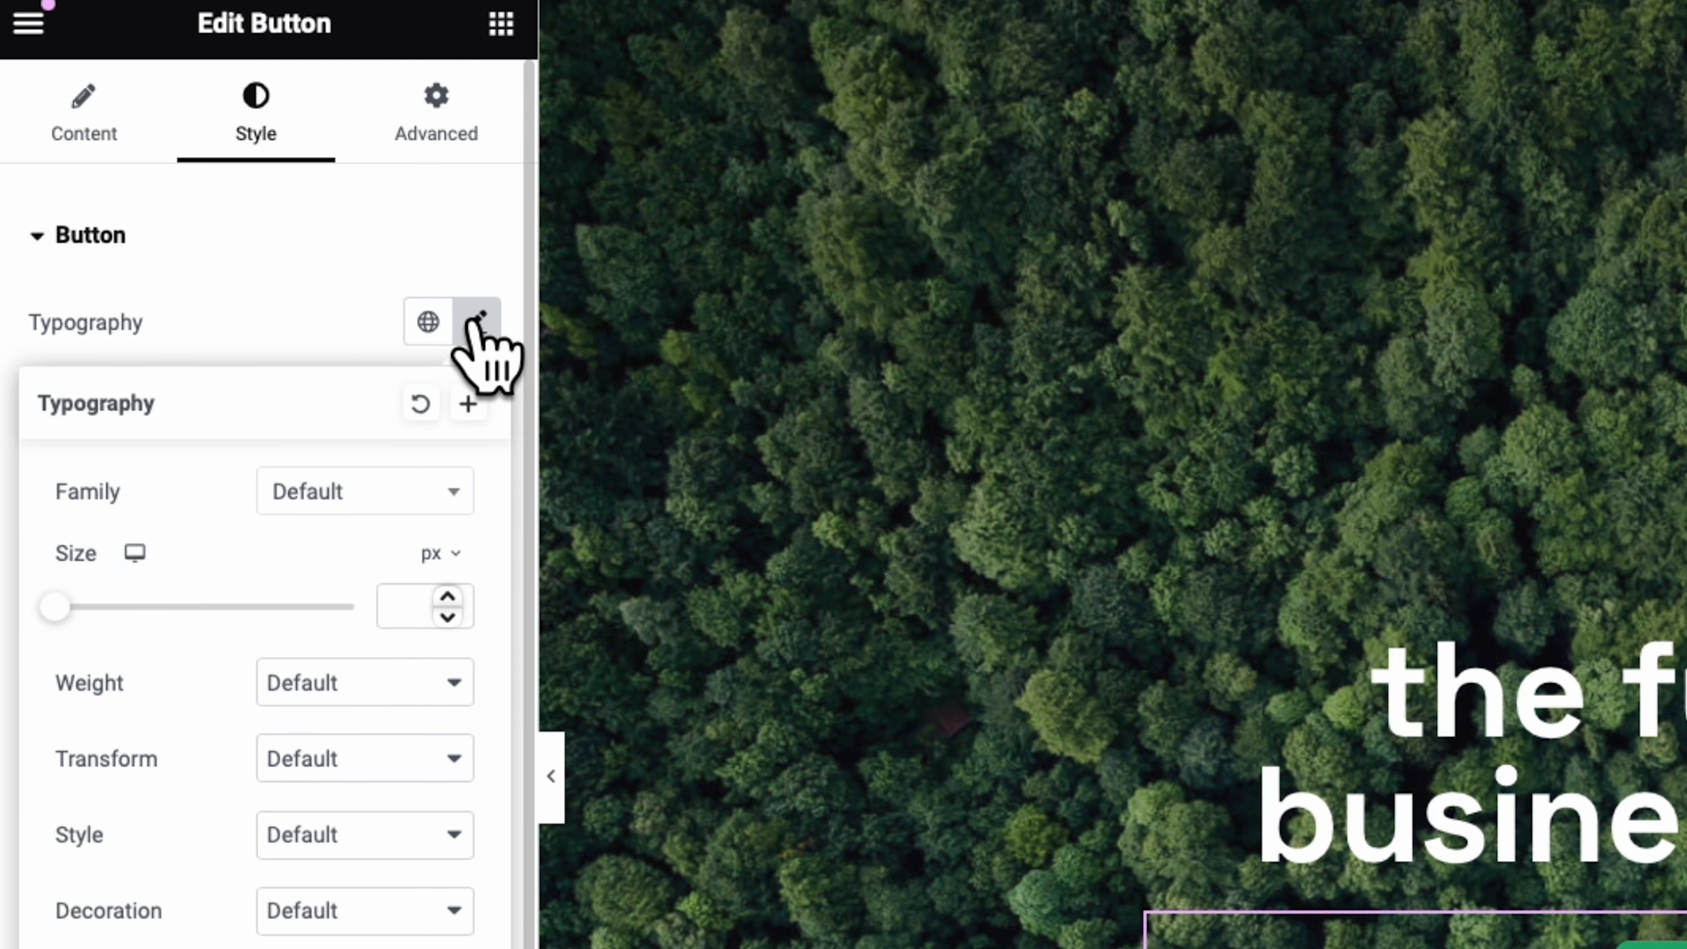
left_click(336, 492)
type("space")
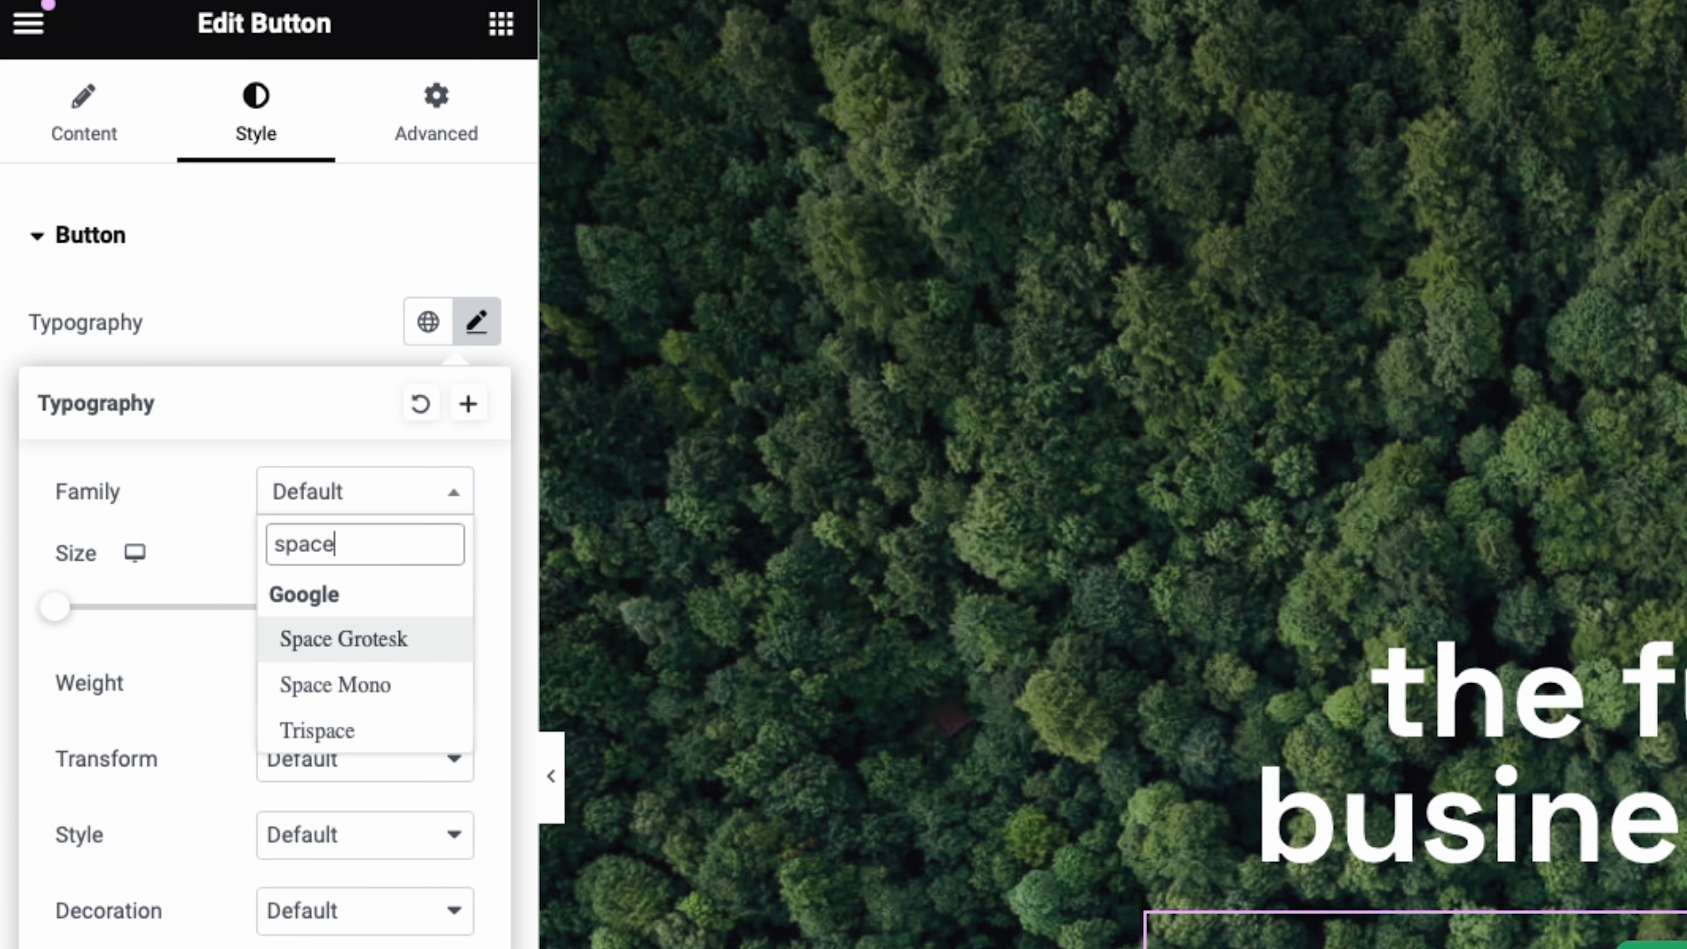
left_click(372, 638)
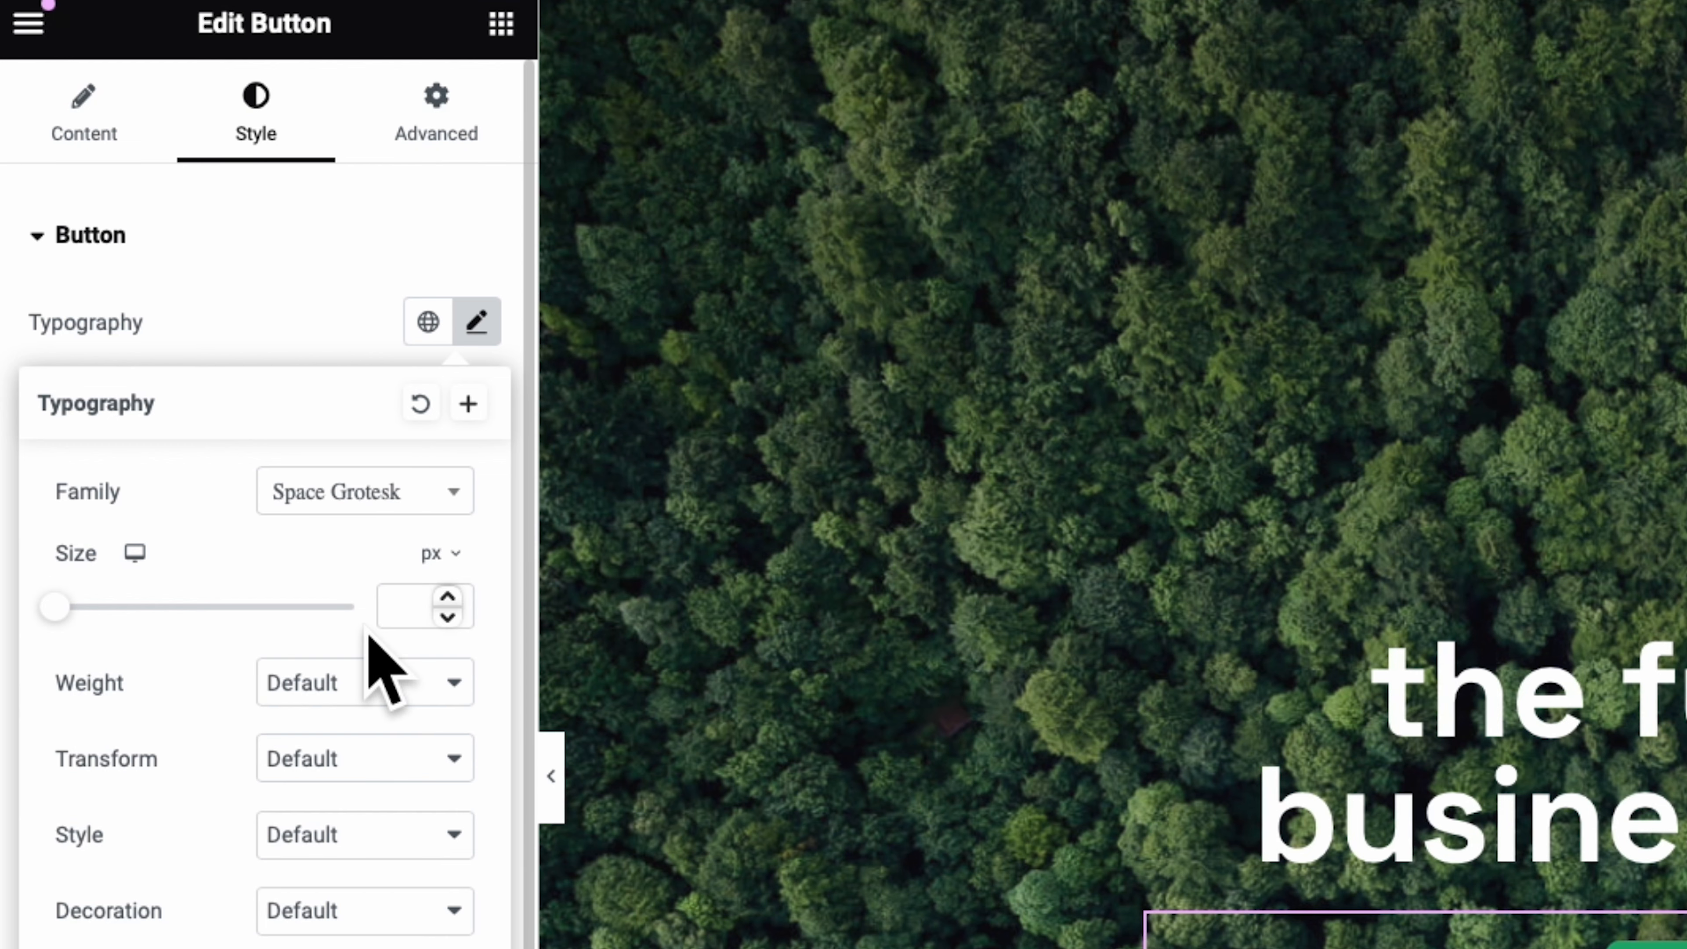
left_click(382, 684)
left_click(180, 686)
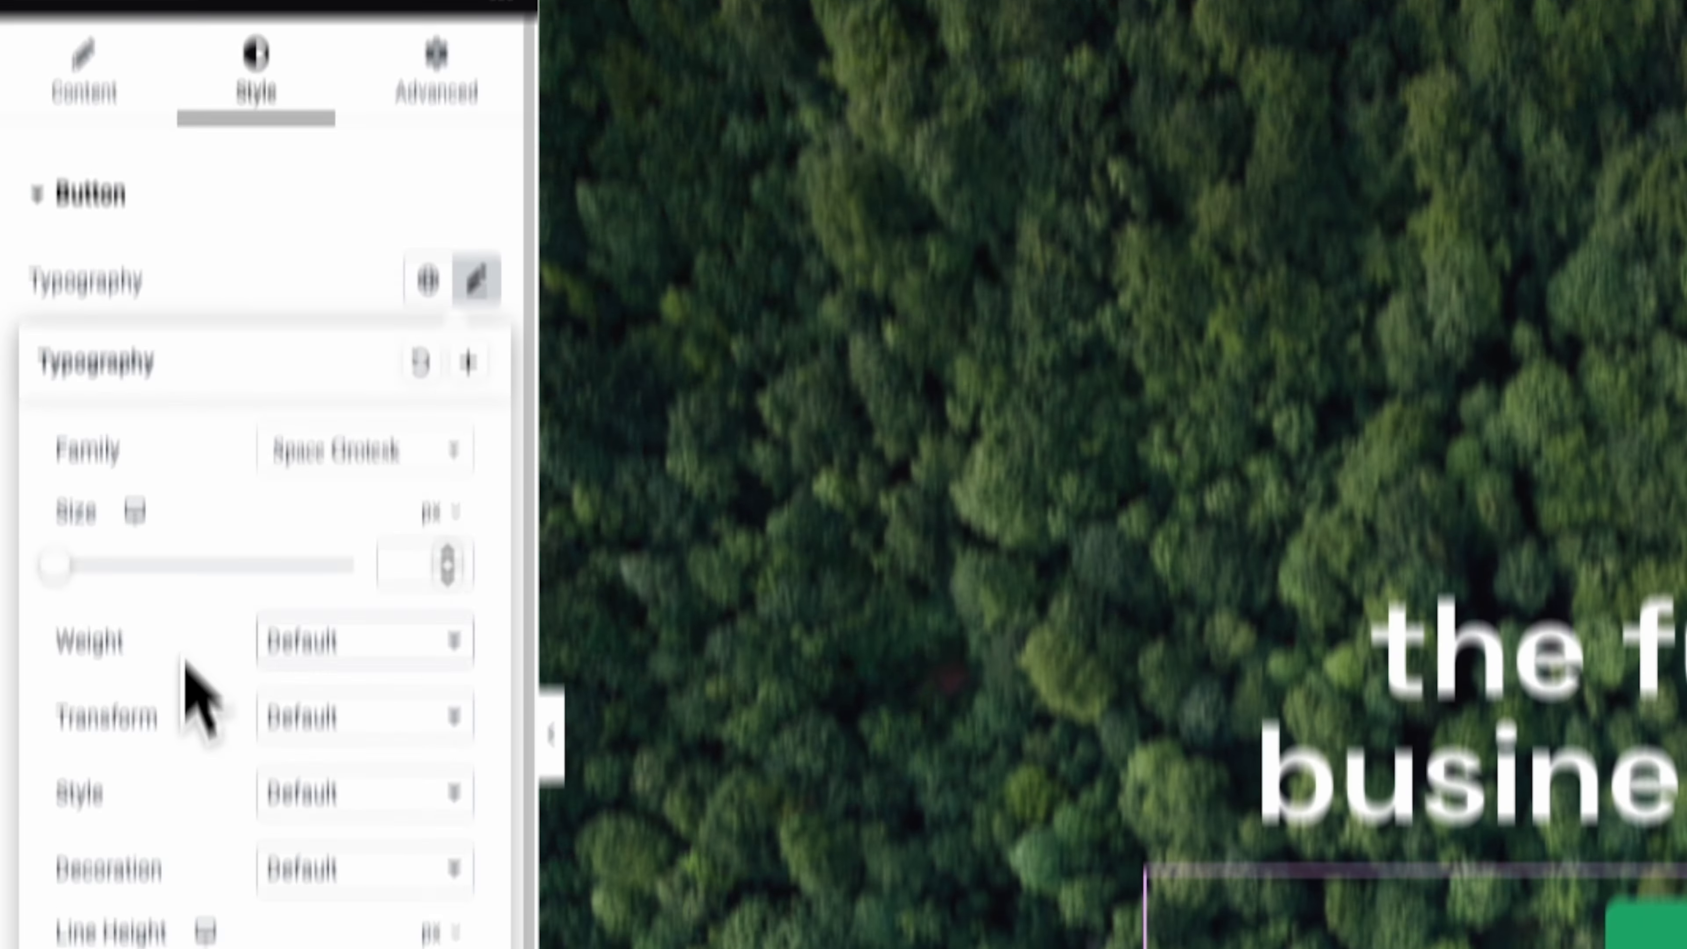
- Set the Get Started button's text transform to Uppercase and its letter spacing to 3.2 px
left_click(432, 744)
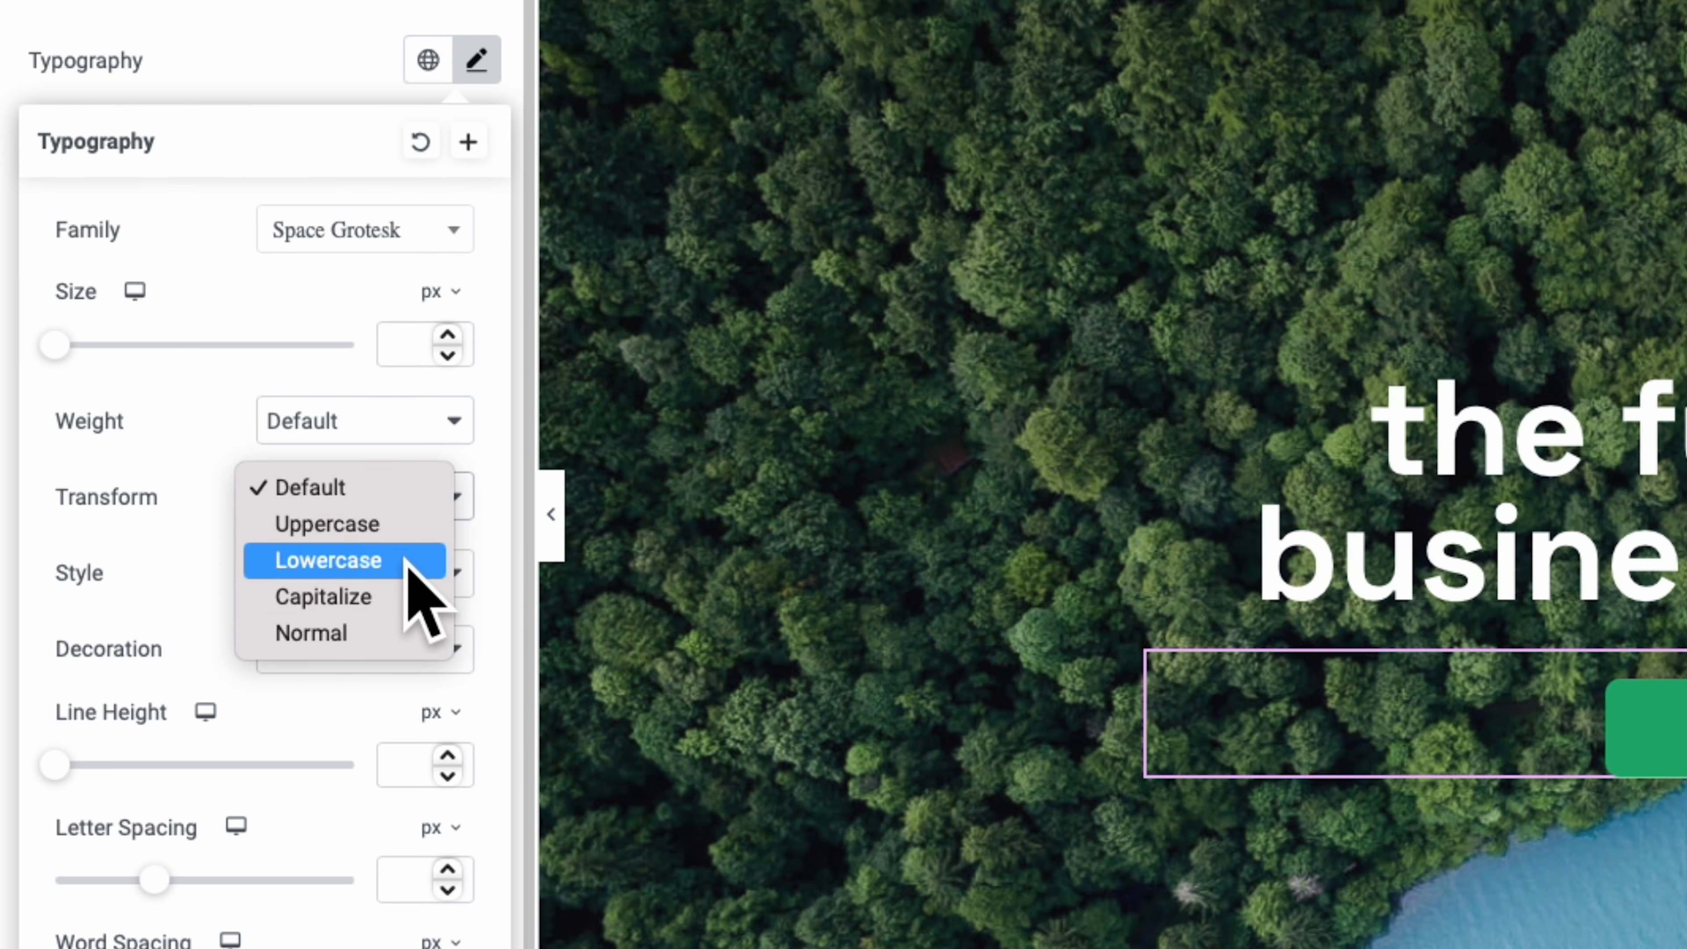
left_click(399, 523)
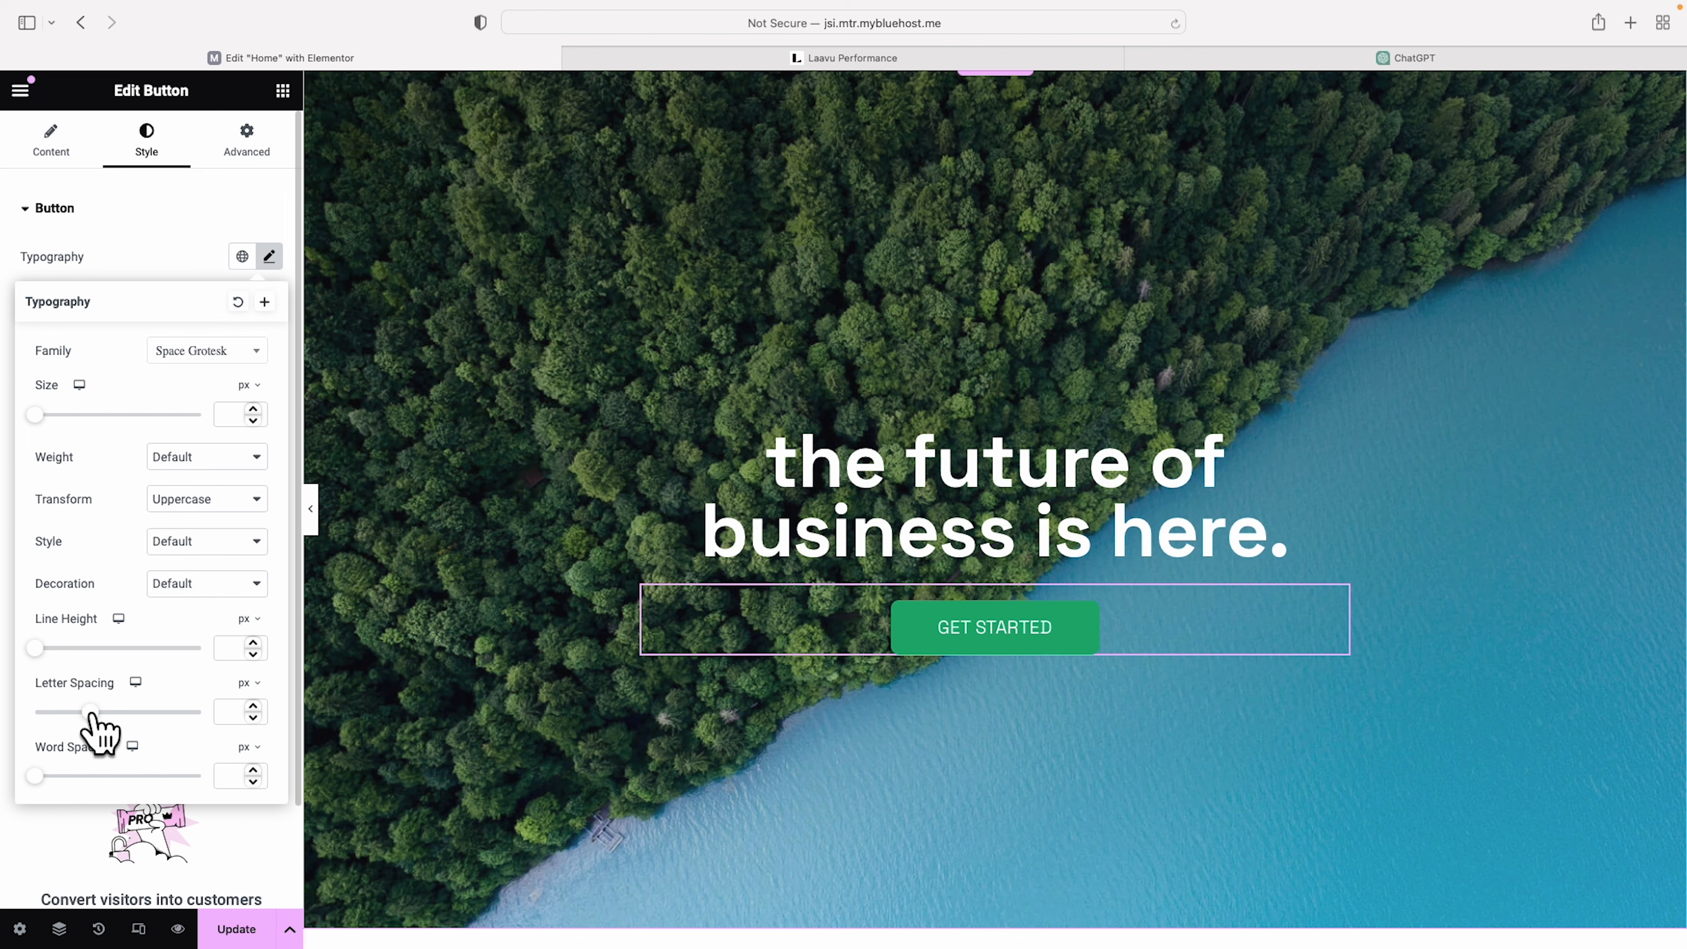
left_click_drag(154, 881, 225, 886)
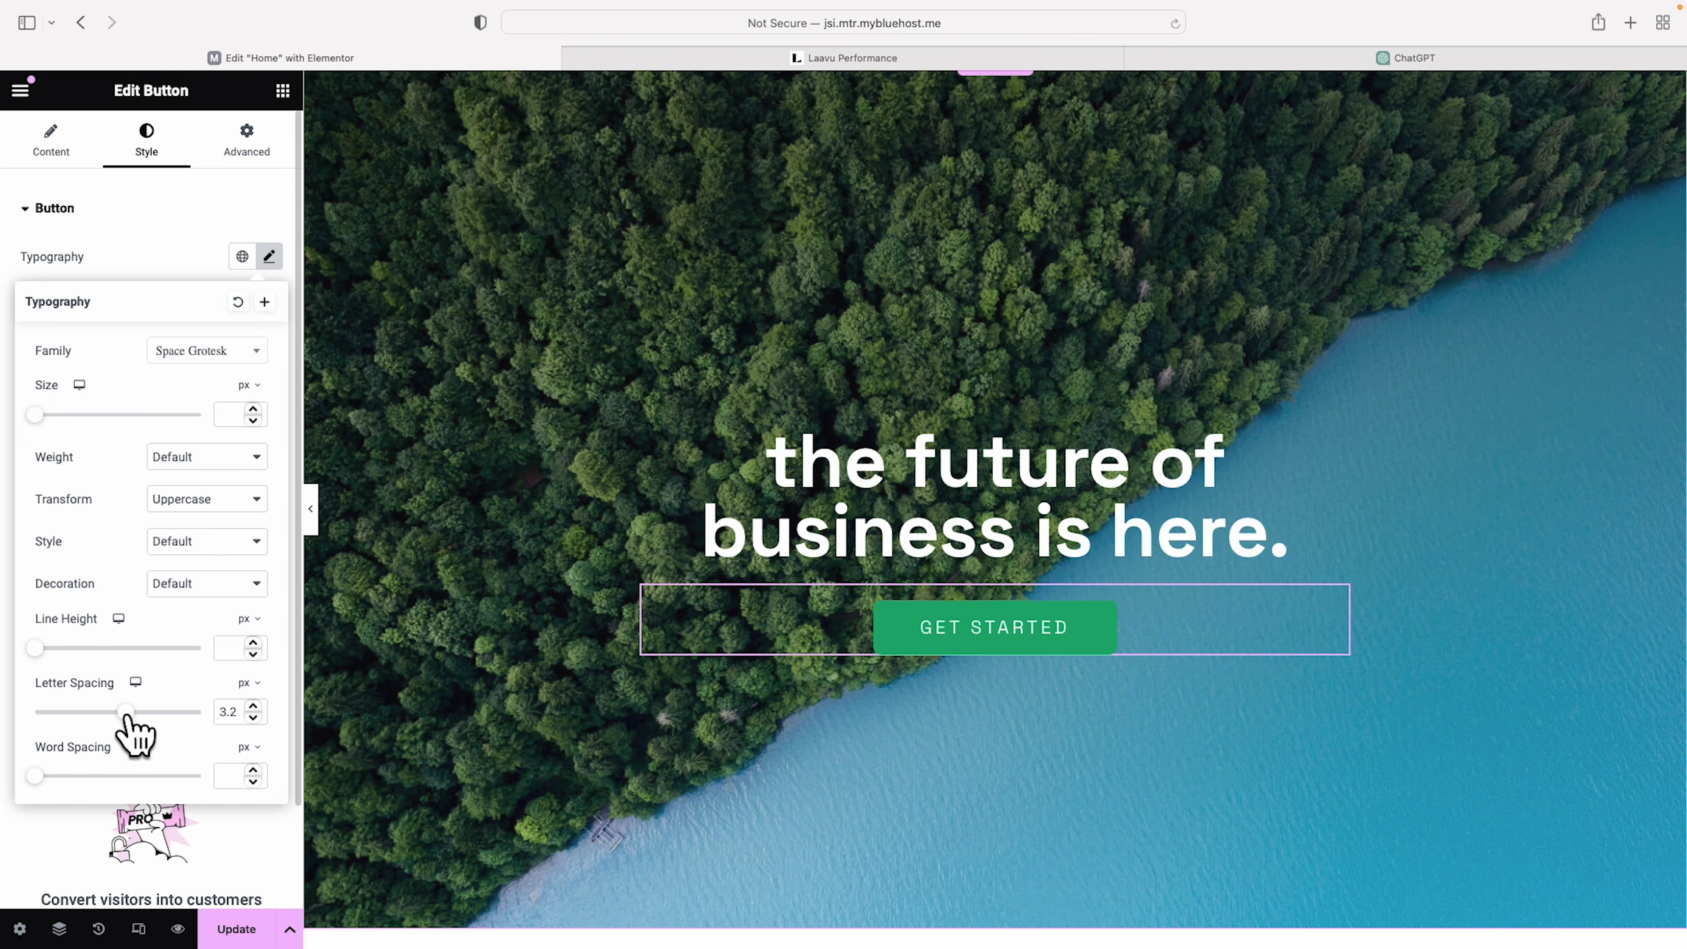
left_click(177, 279)
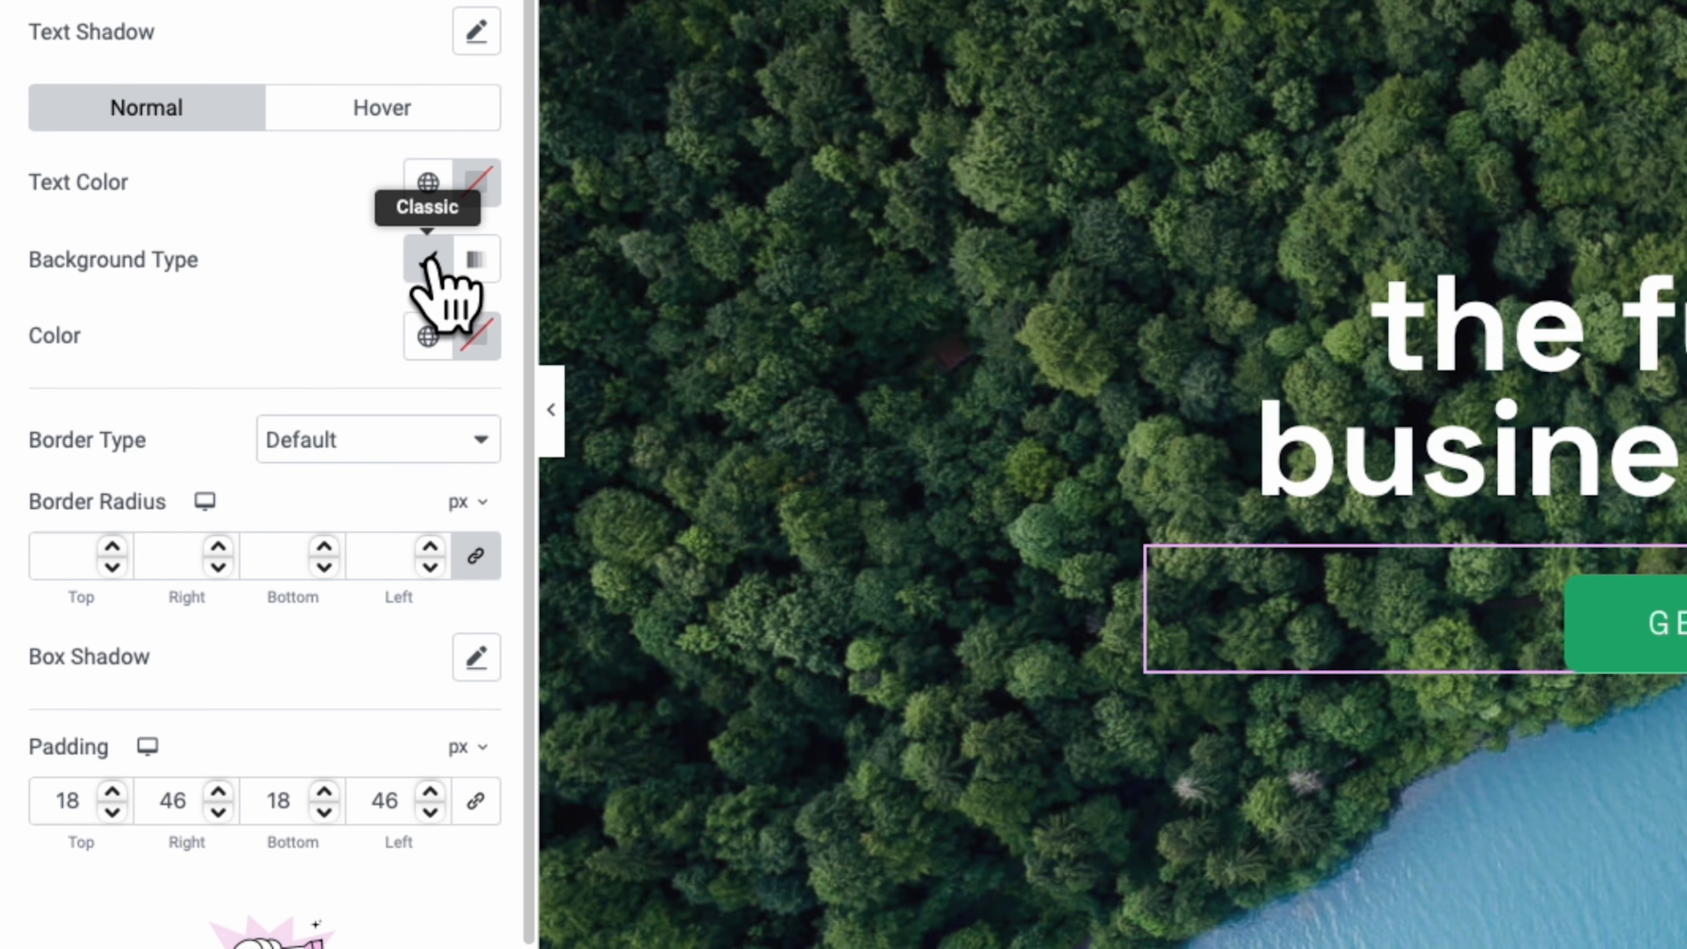
- Keep the Get Started button's background type Classic and set its color to semi-transparent black, #0000007A
left_click(477, 261)
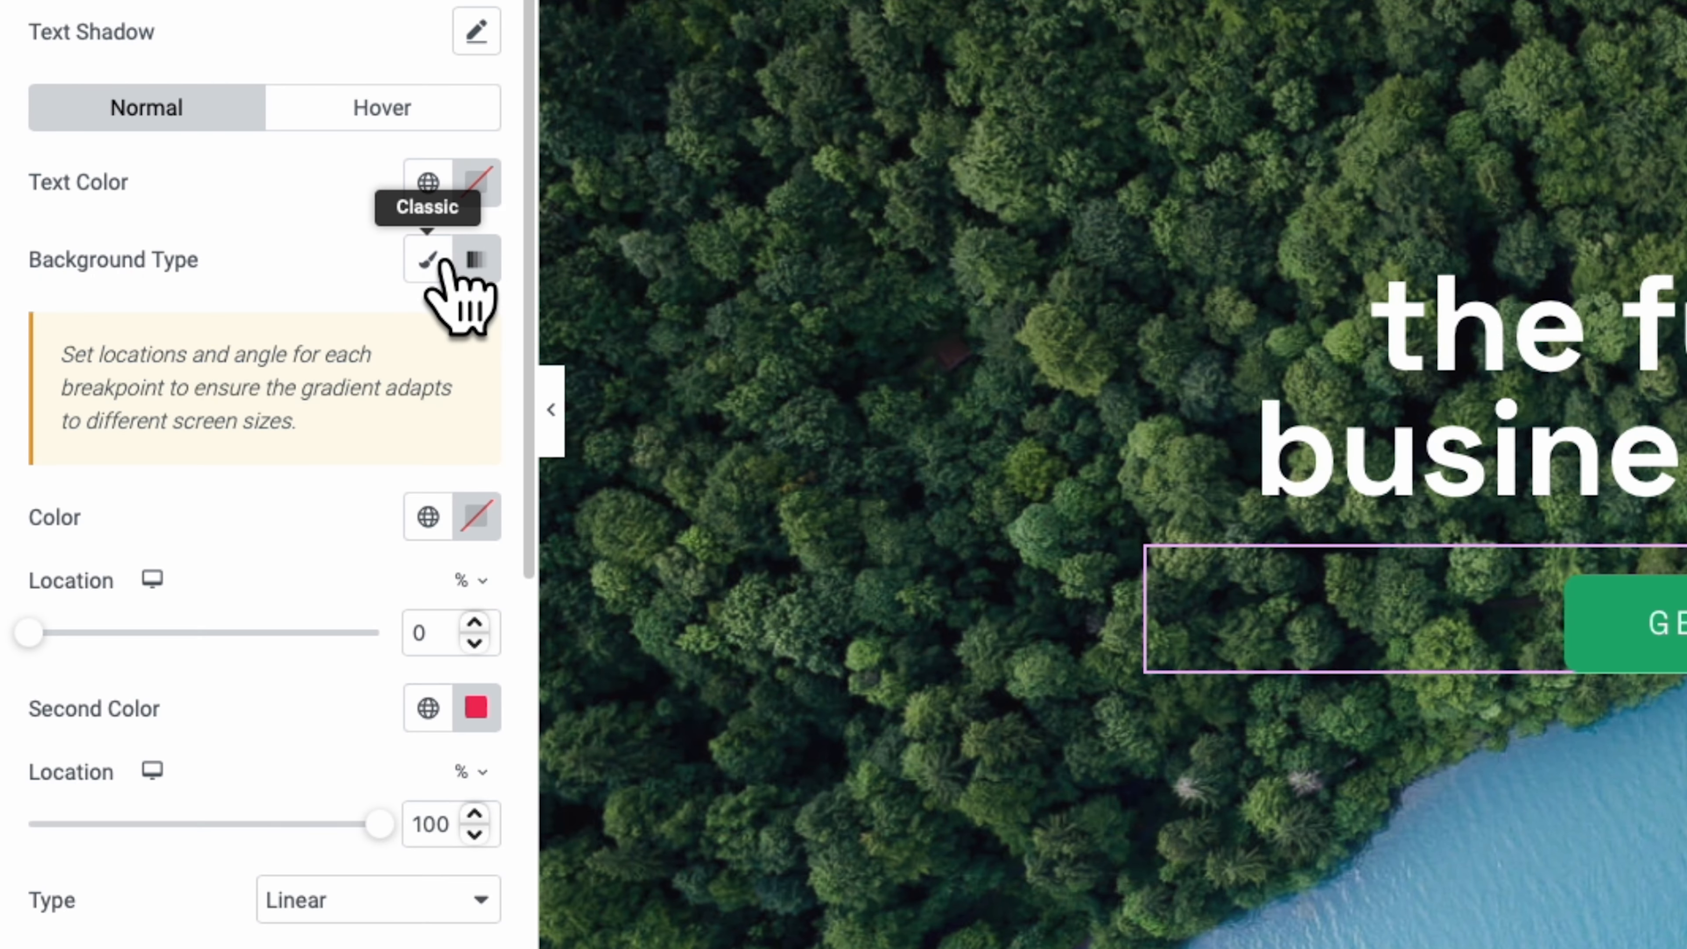
left_click(430, 259)
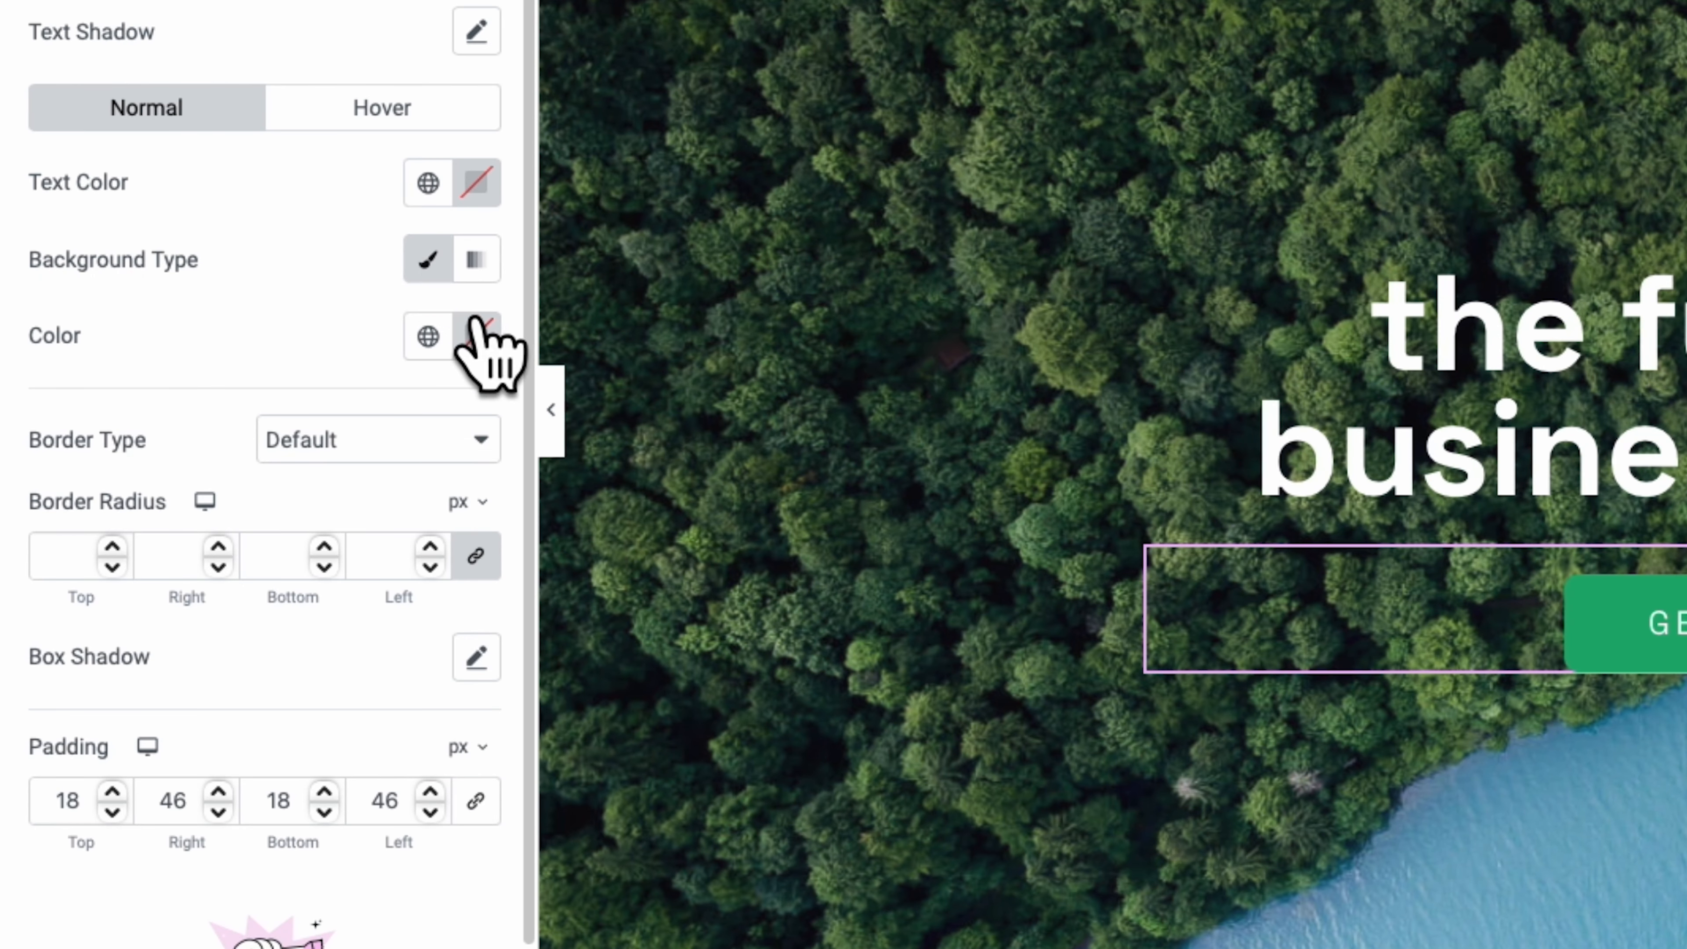
left_click(473, 337)
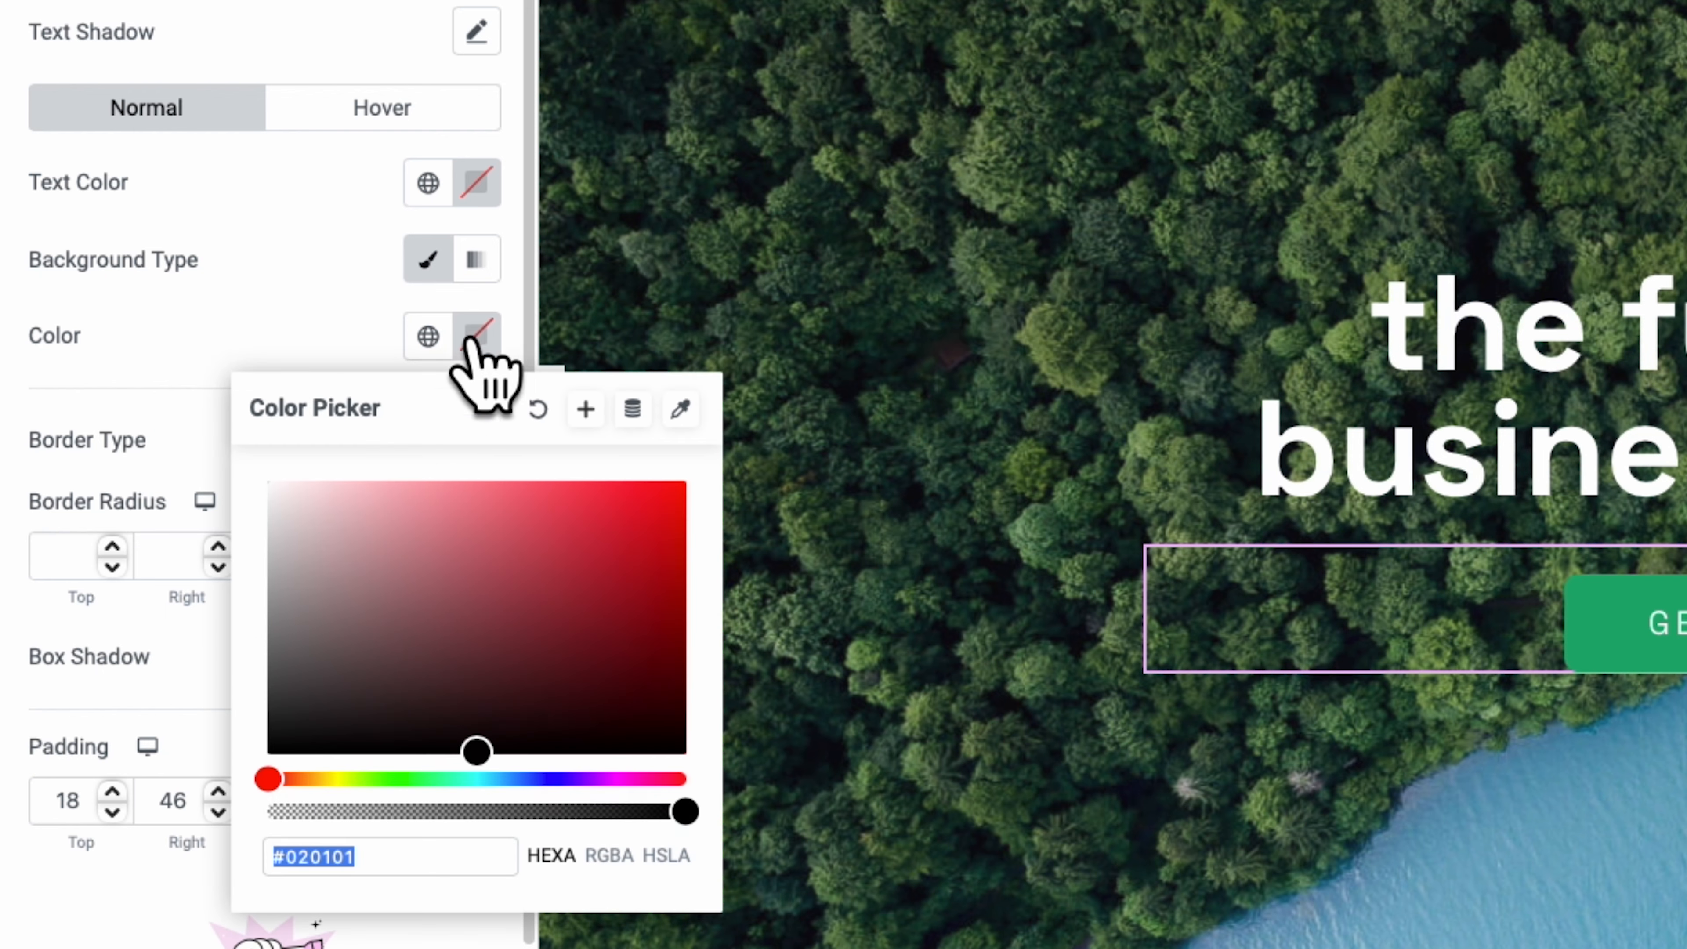
left_click_drag(287, 715, 238, 790)
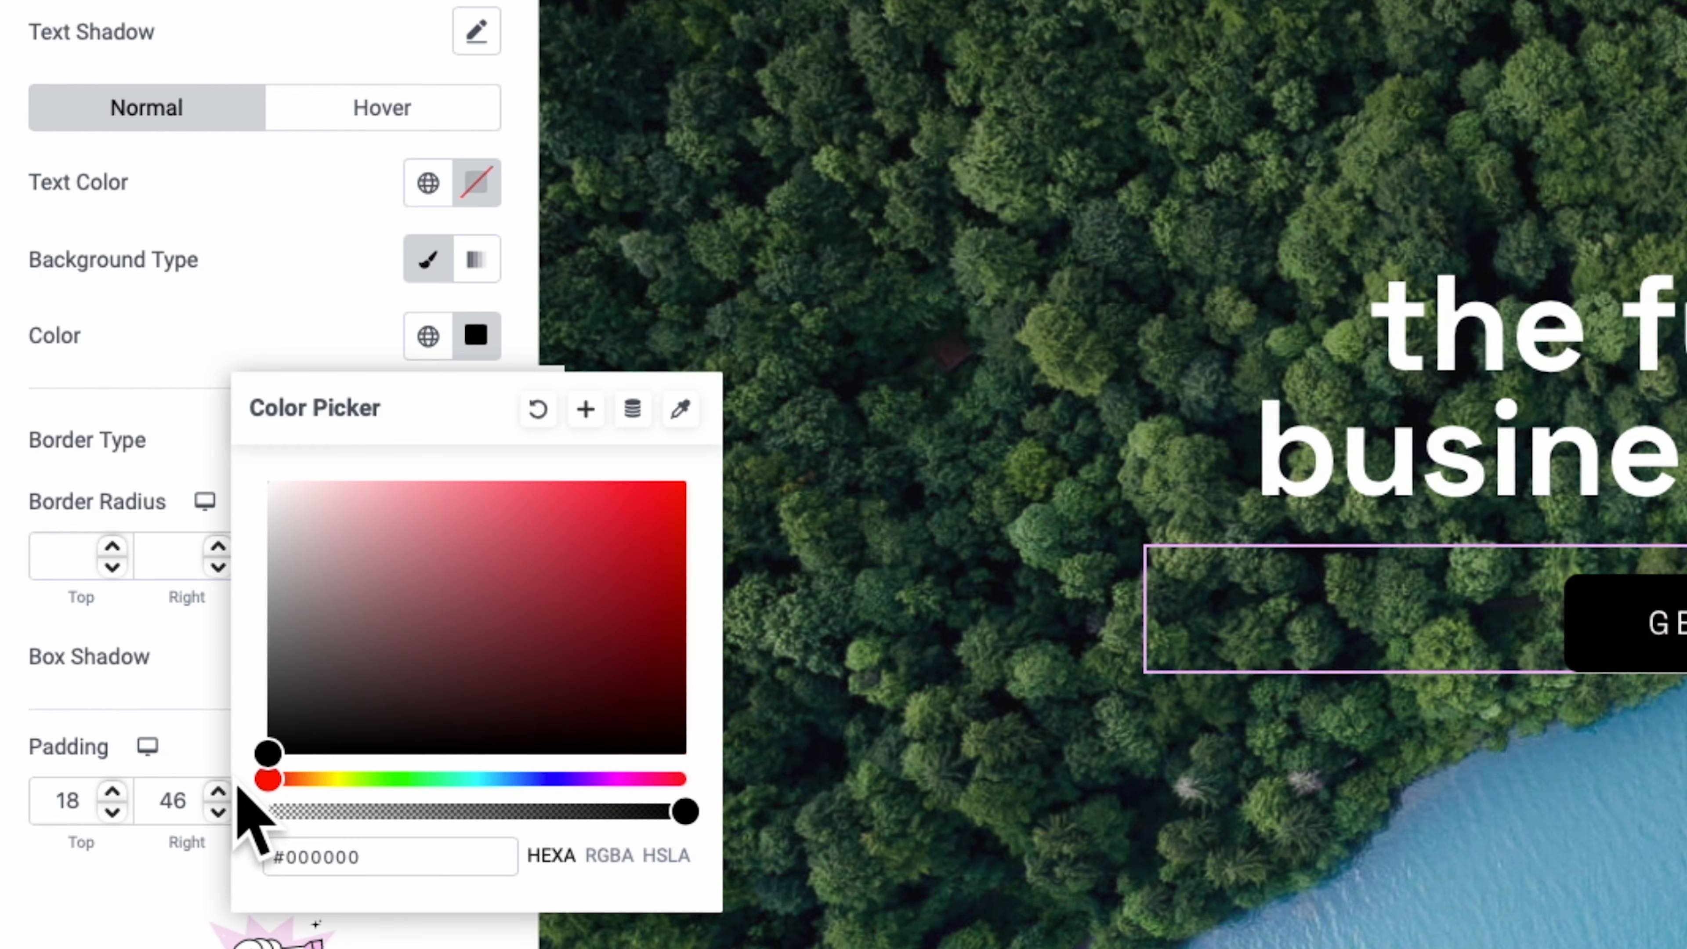
left_click_drag(681, 810, 471, 812)
- Check the Laavu hero button for reference, and set the Get Started button's border radius to 39 px on all corners
left_click(942, 72)
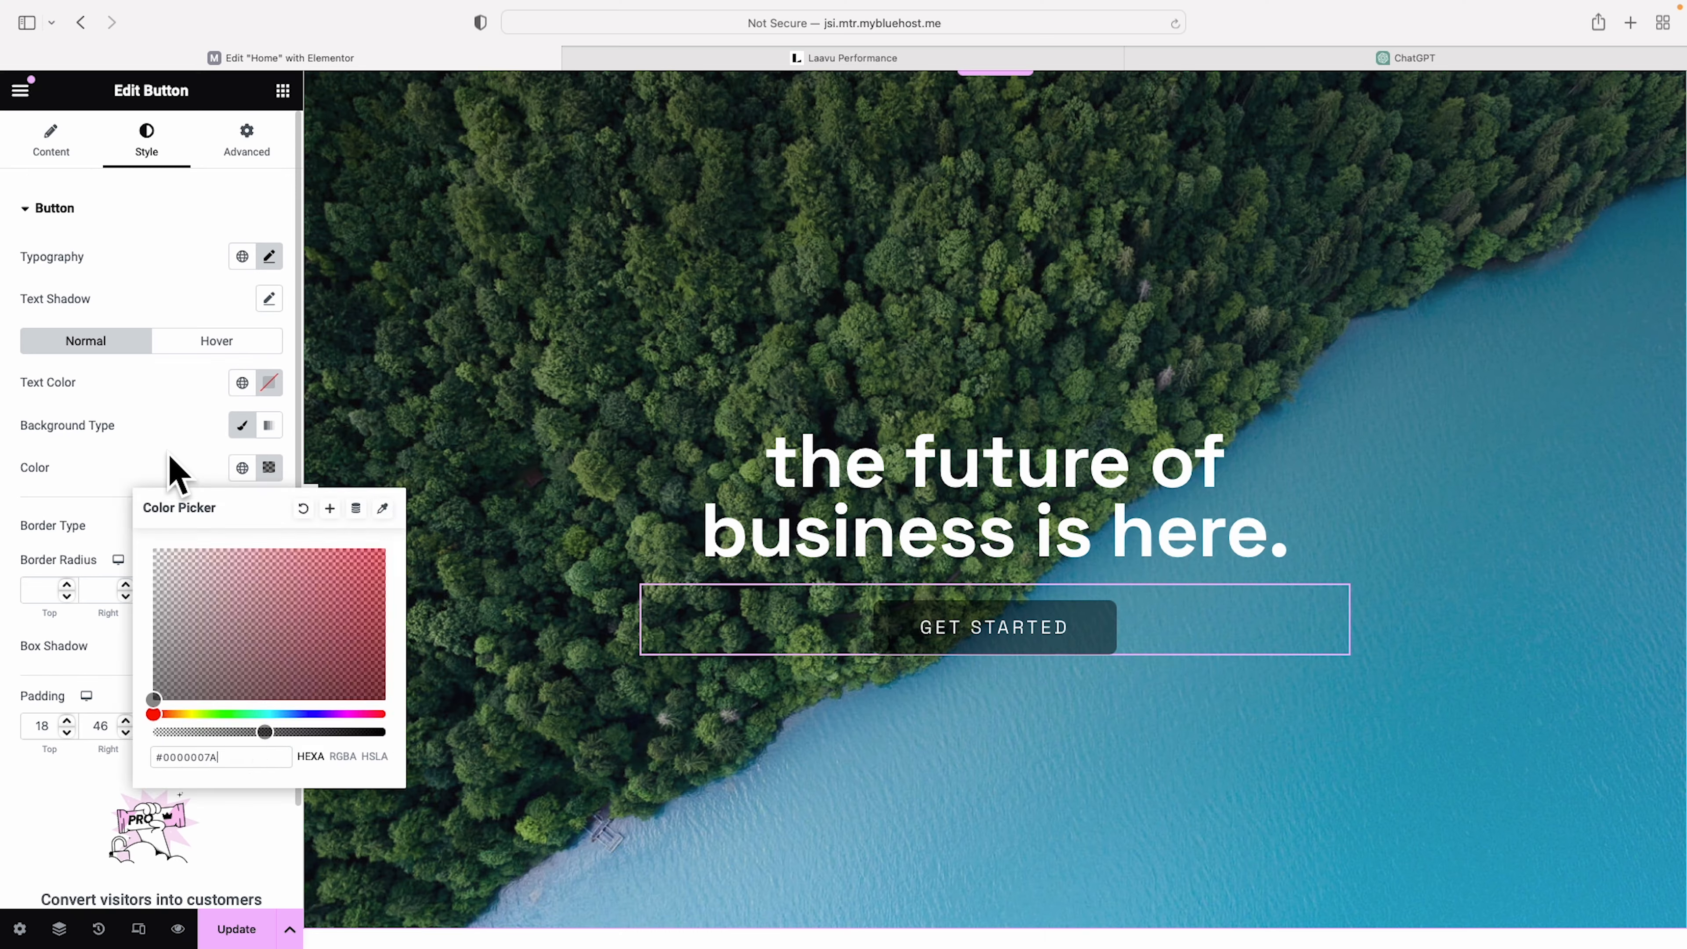
left_click(870, 58)
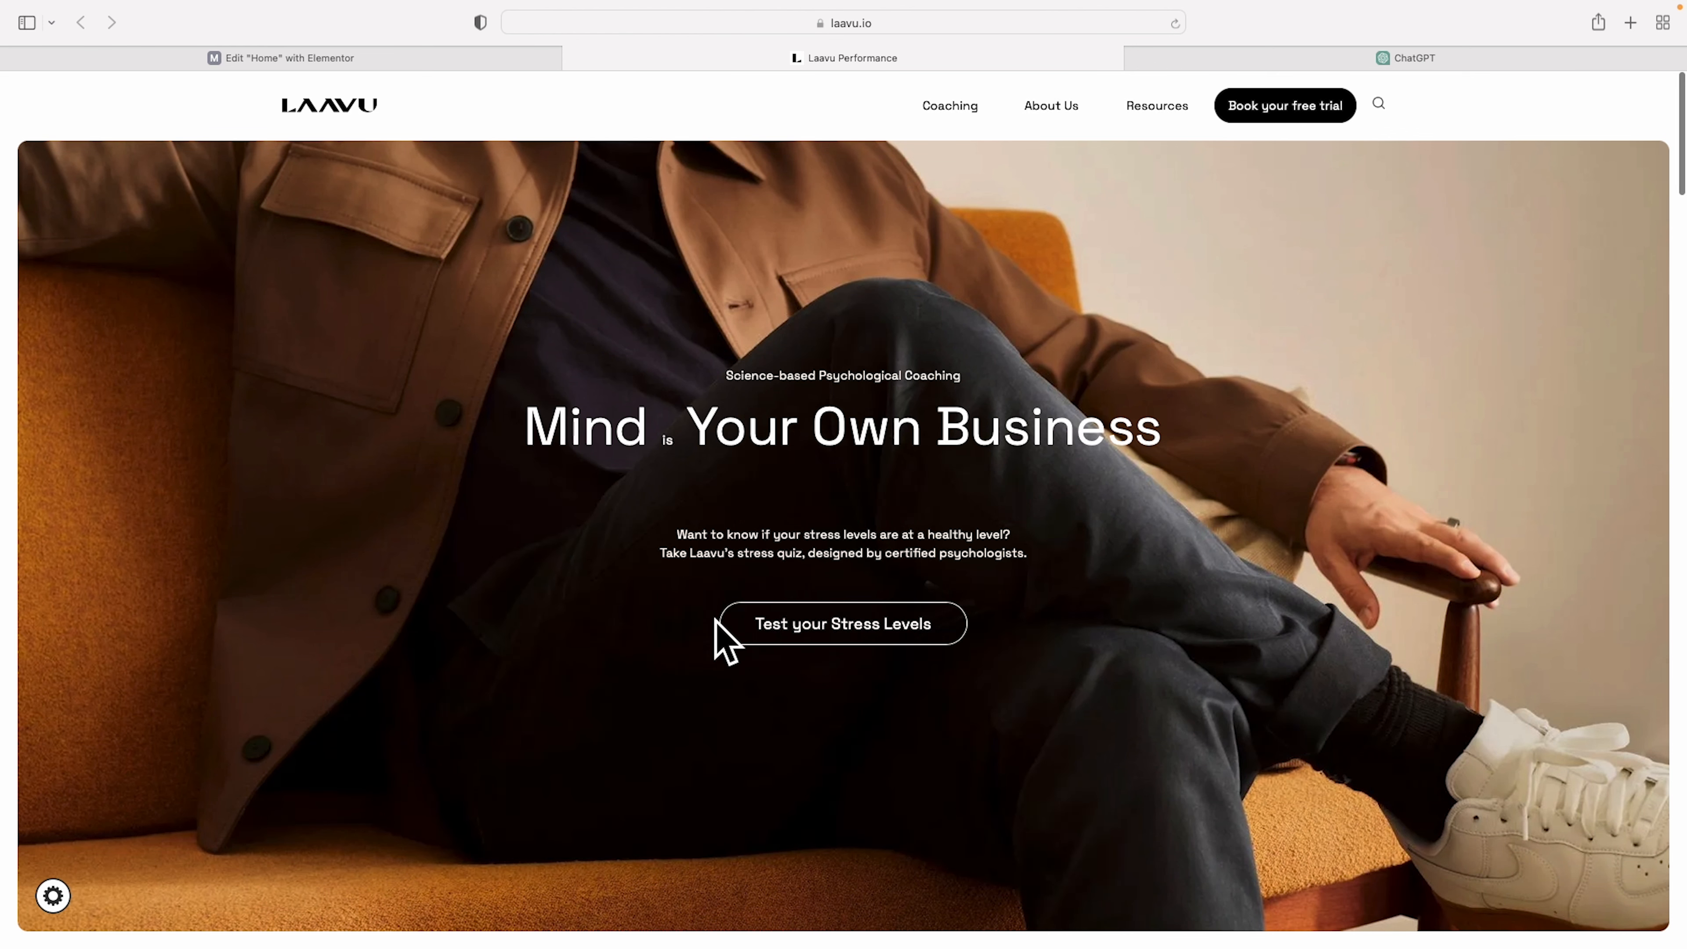
left_click(440, 60)
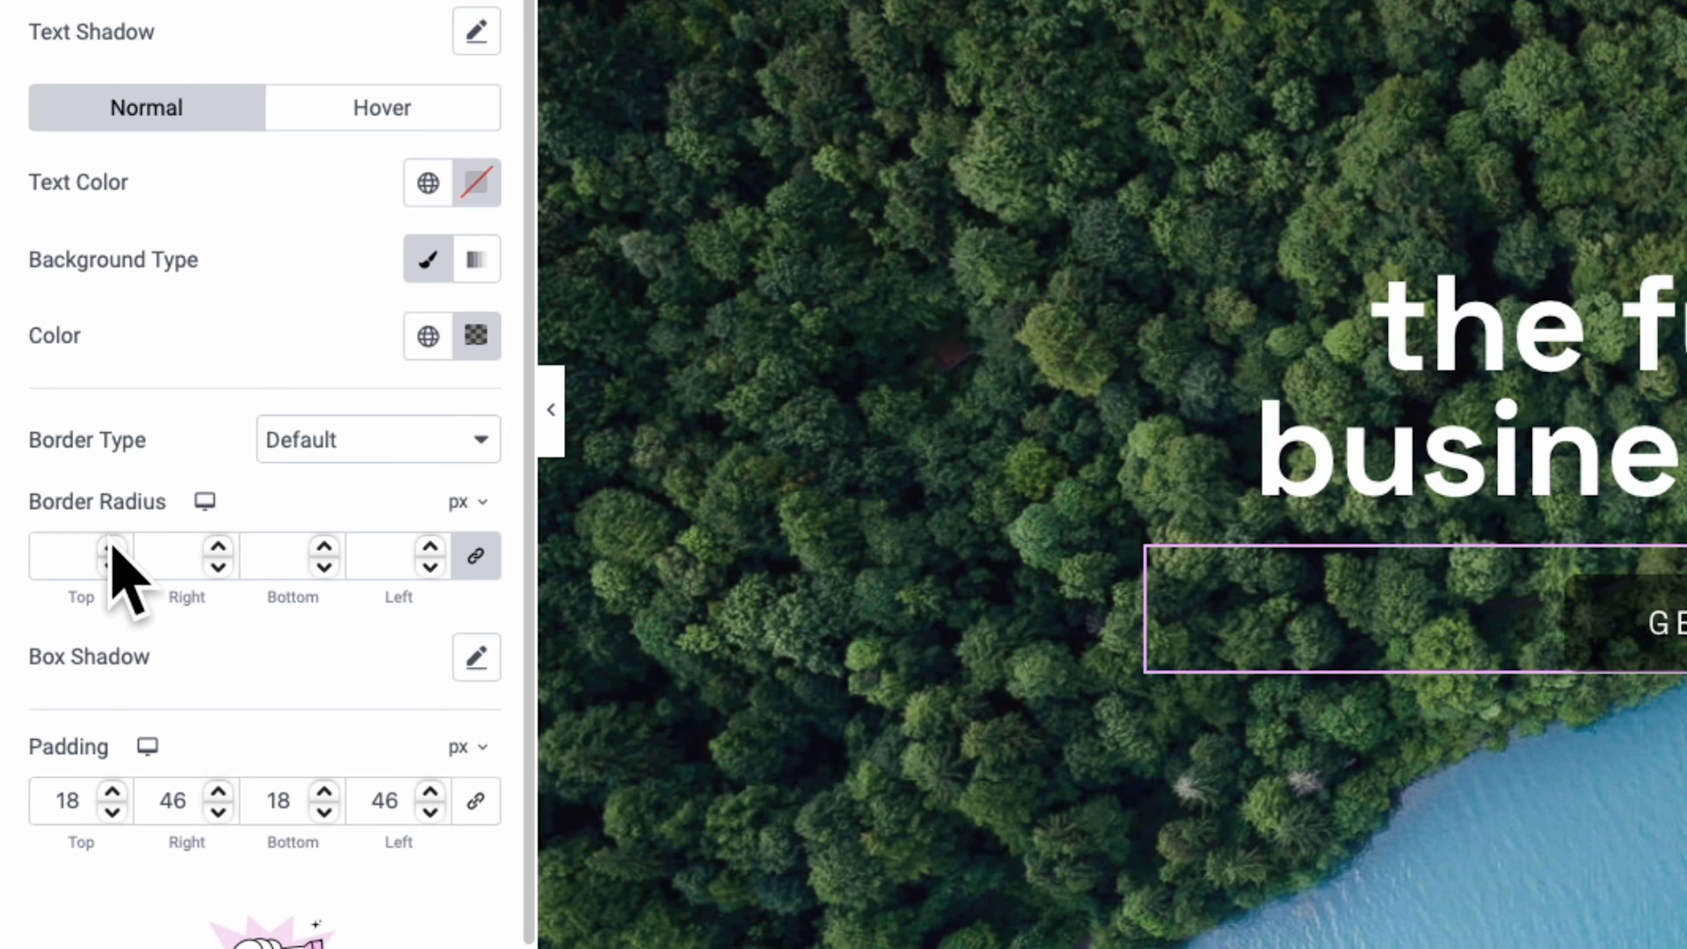
left_click(112, 547)
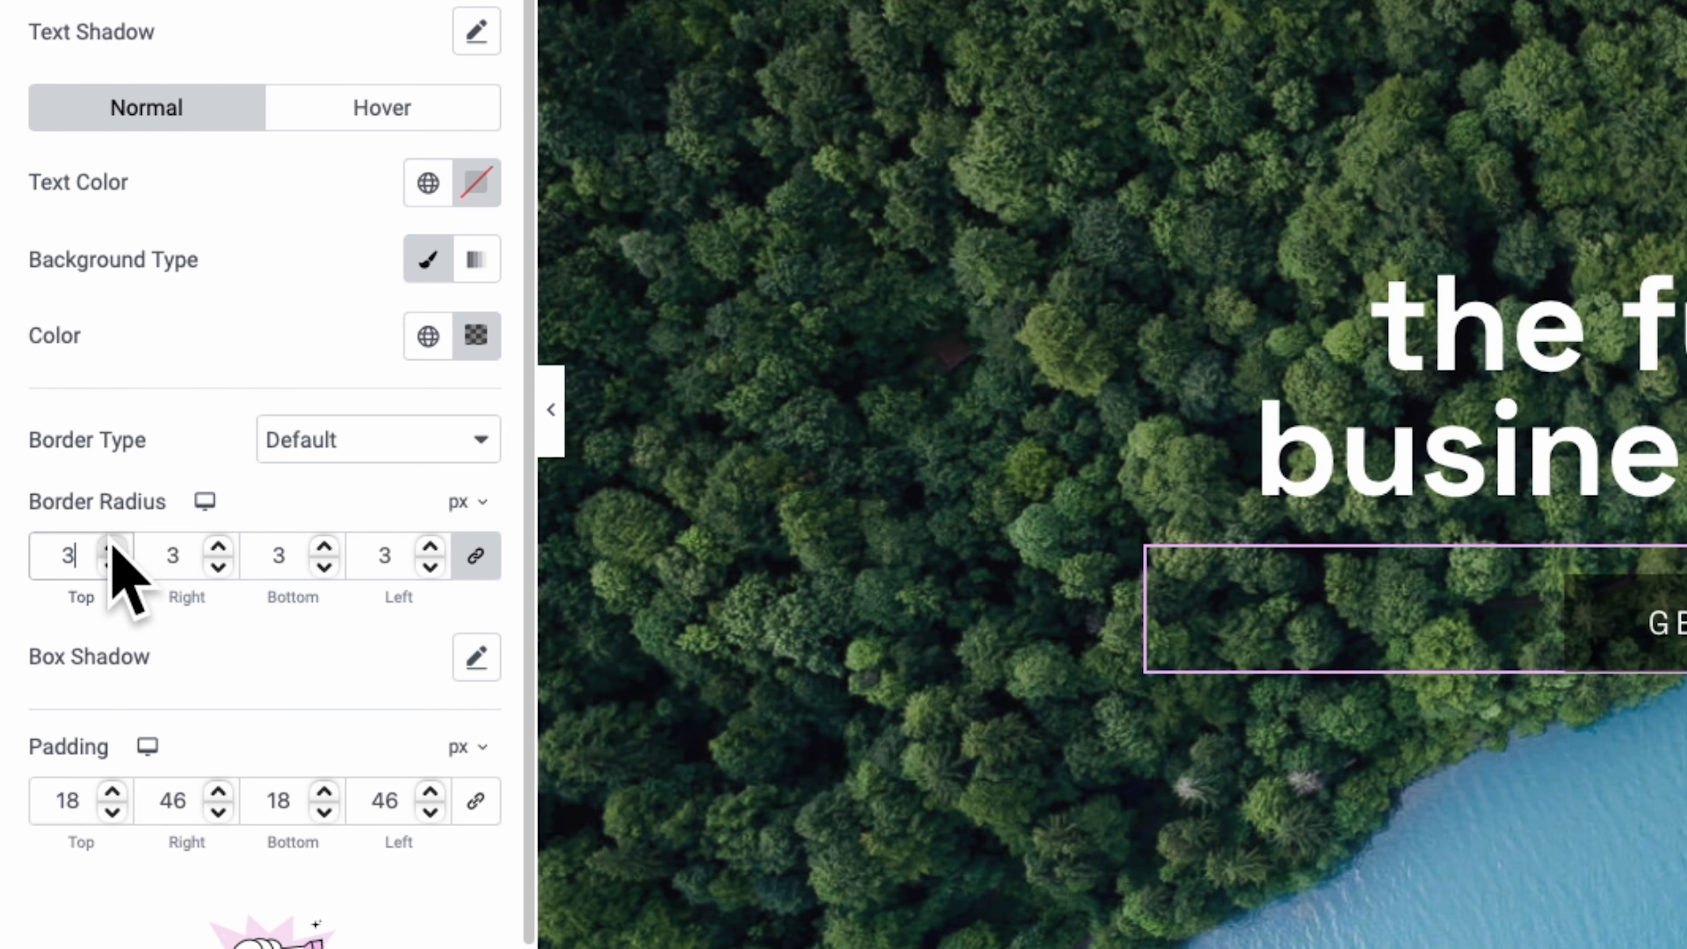
left_click(111, 546)
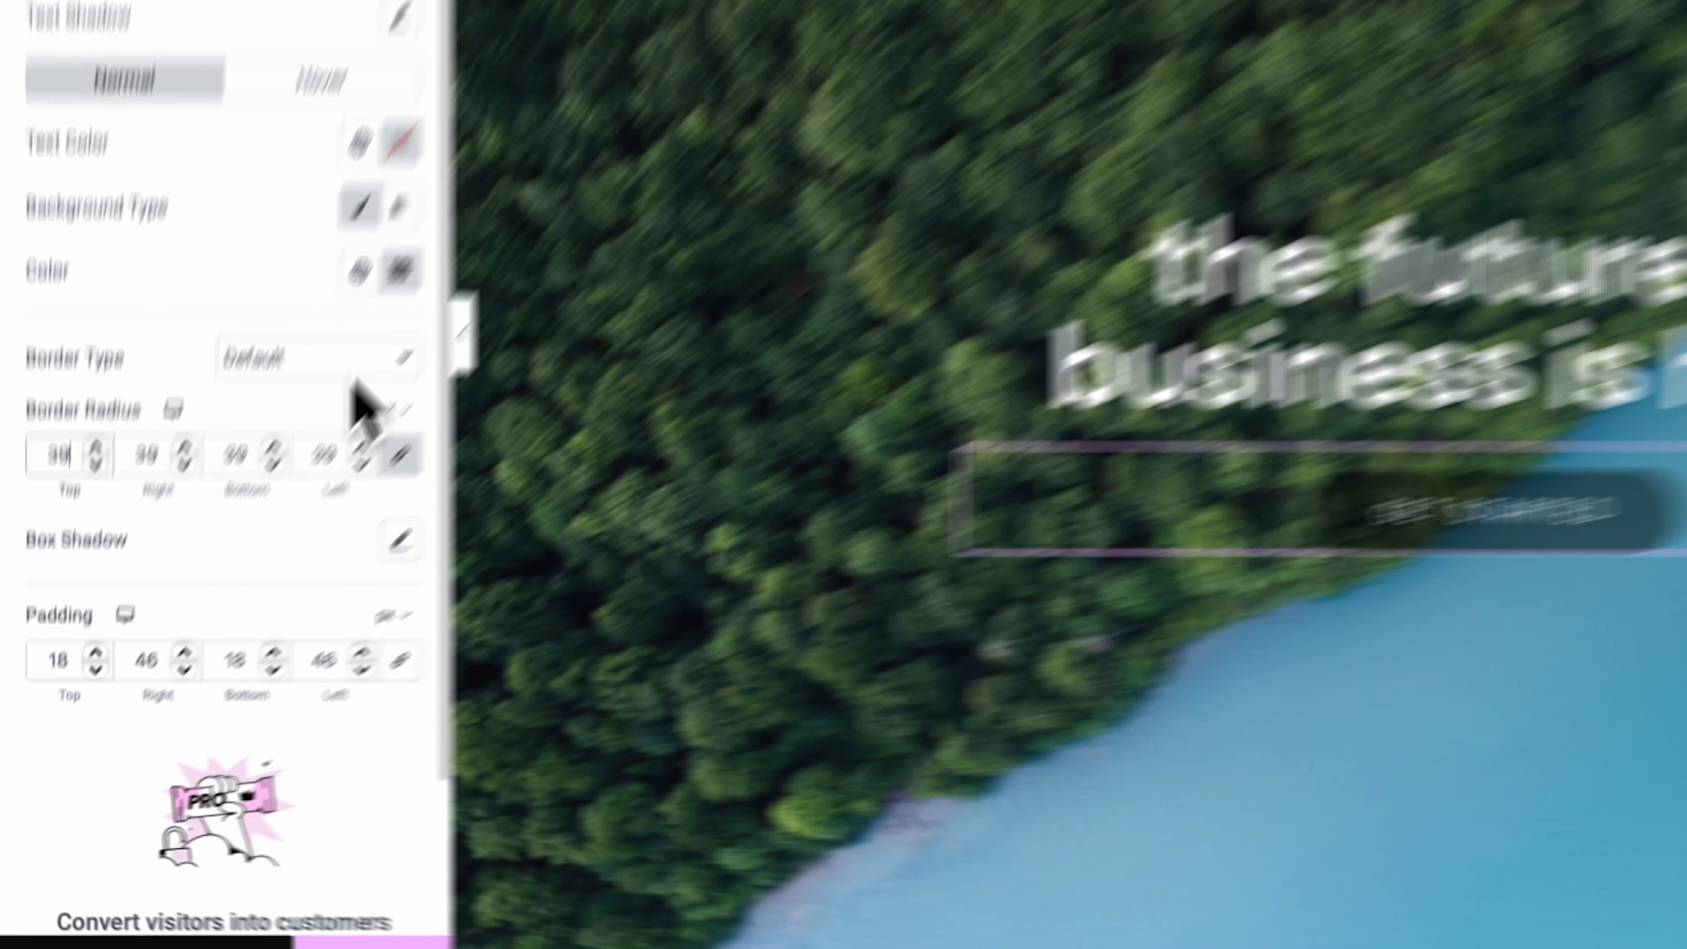
- Give the Get Started button a Solid border and increase its border width
left_click(262, 525)
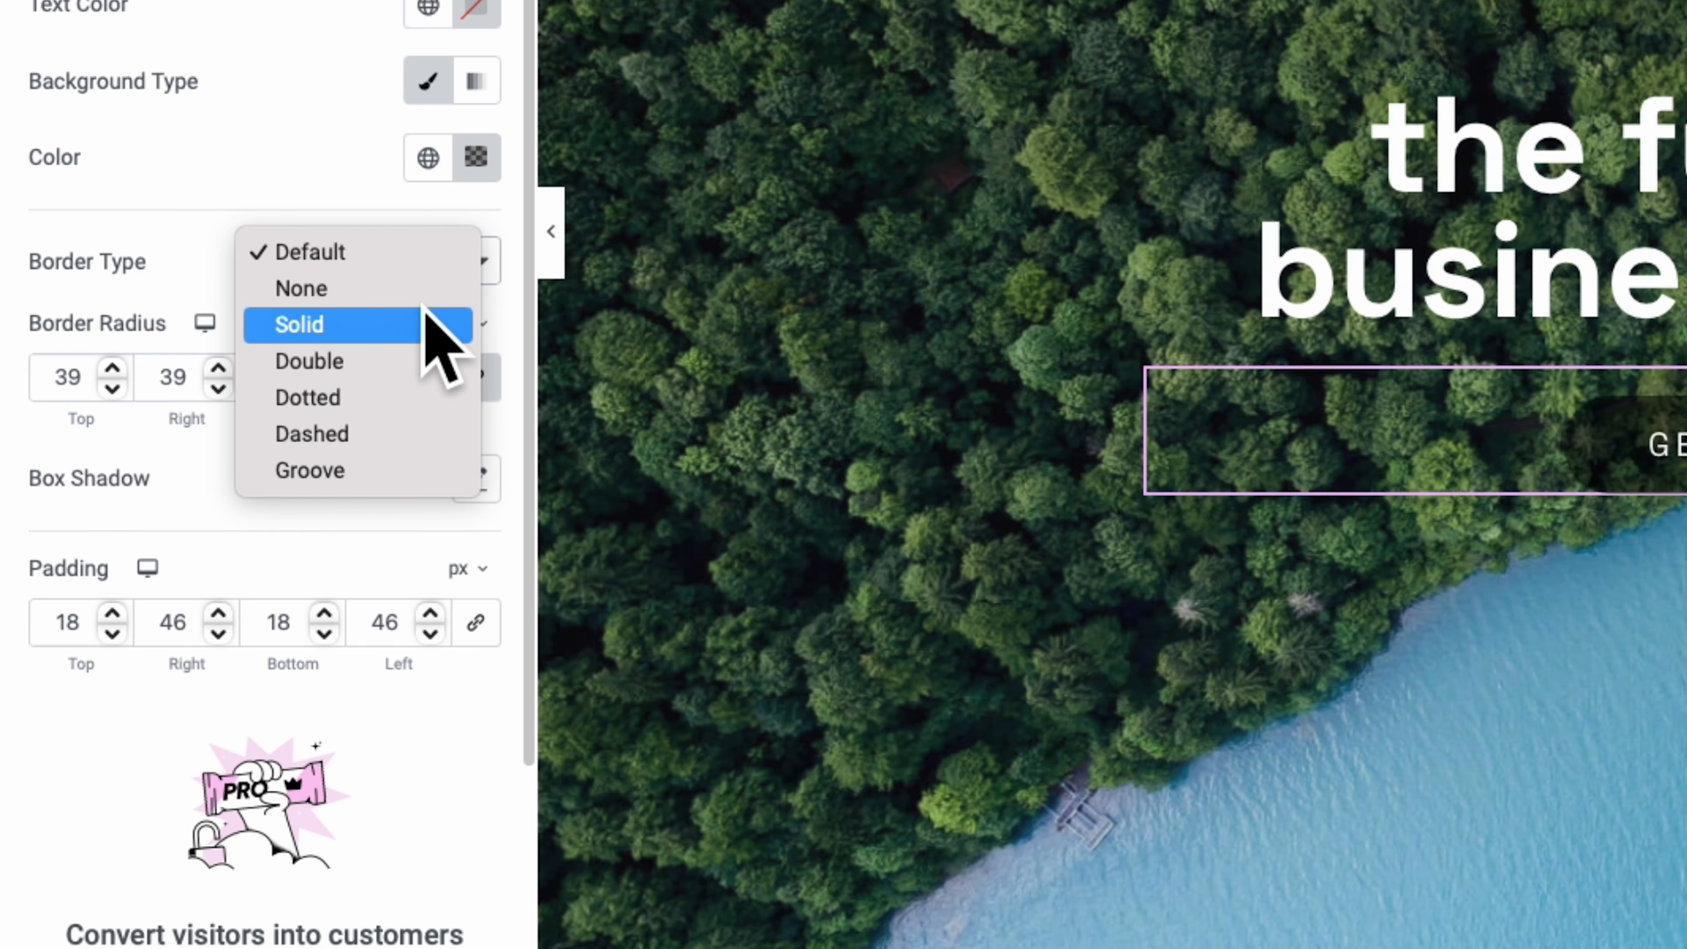
left_click(430, 324)
left_click(113, 368)
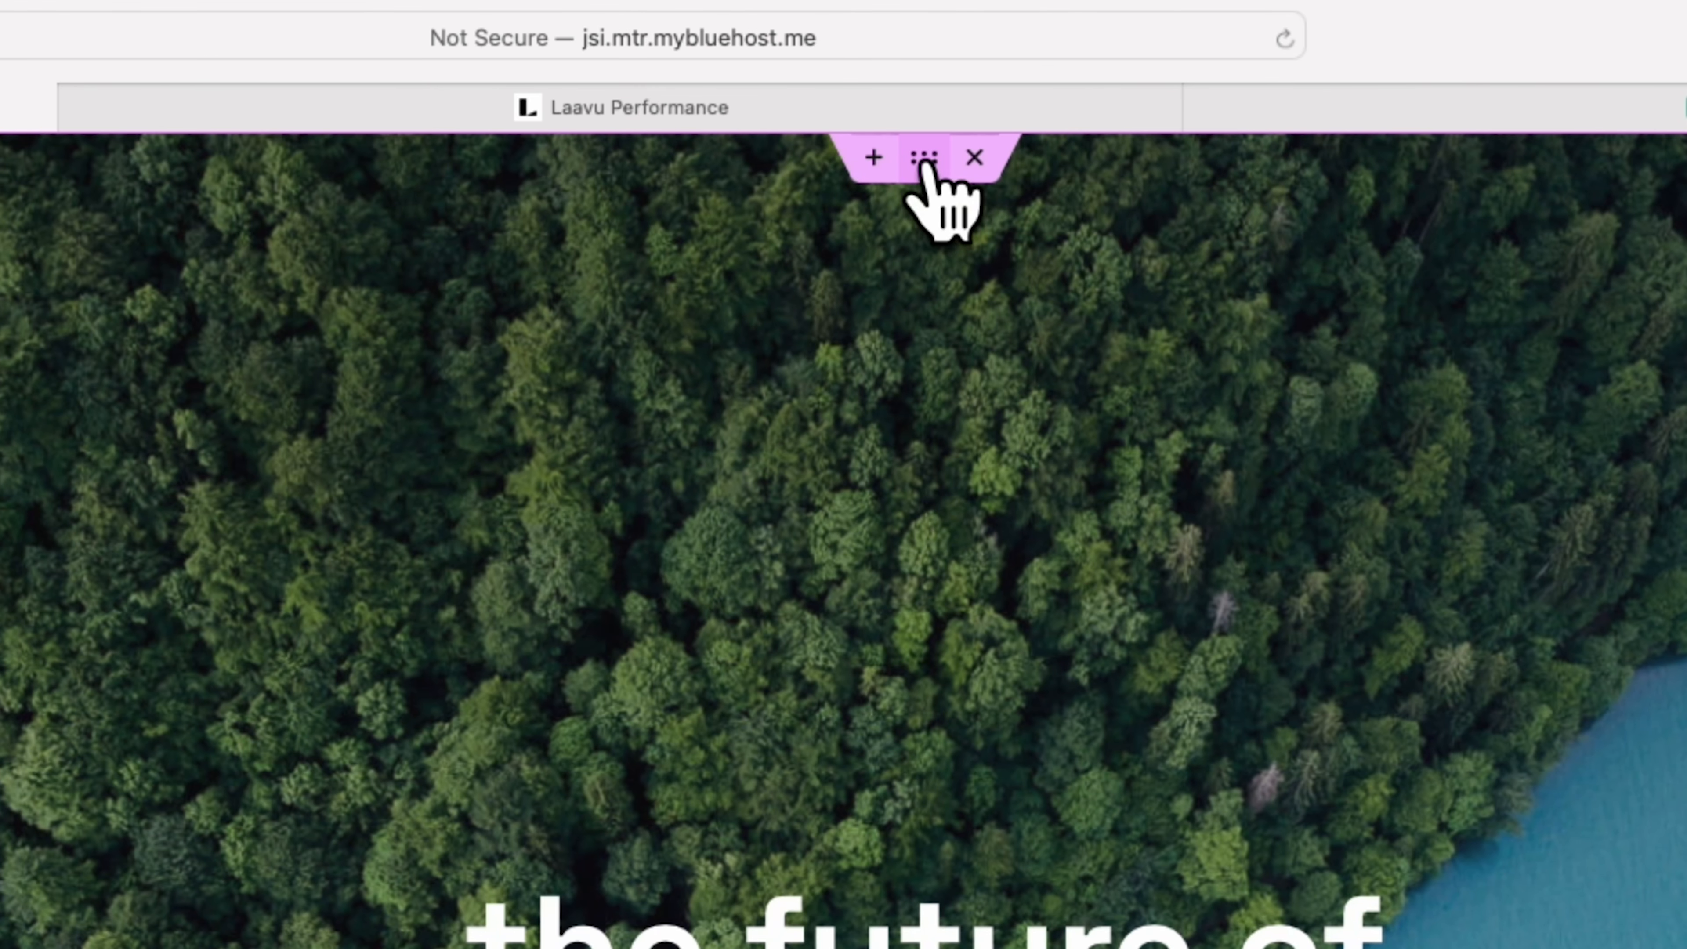
- Open the media chooser for the hero container's background image
left_click(922, 159)
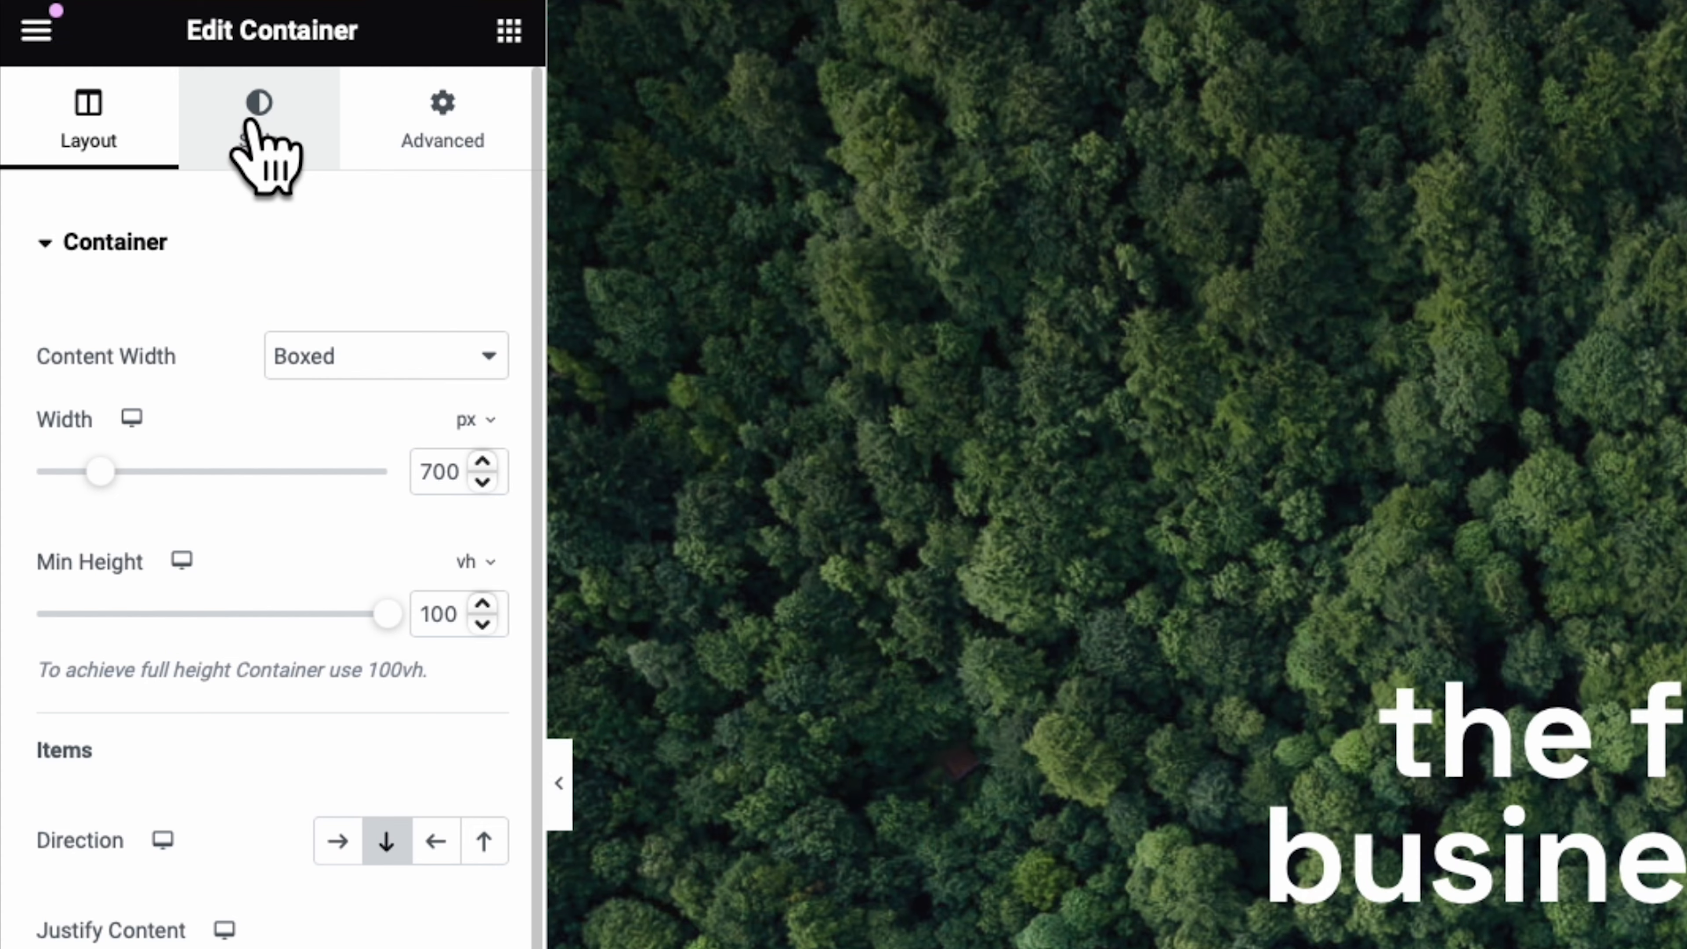
left_click(258, 126)
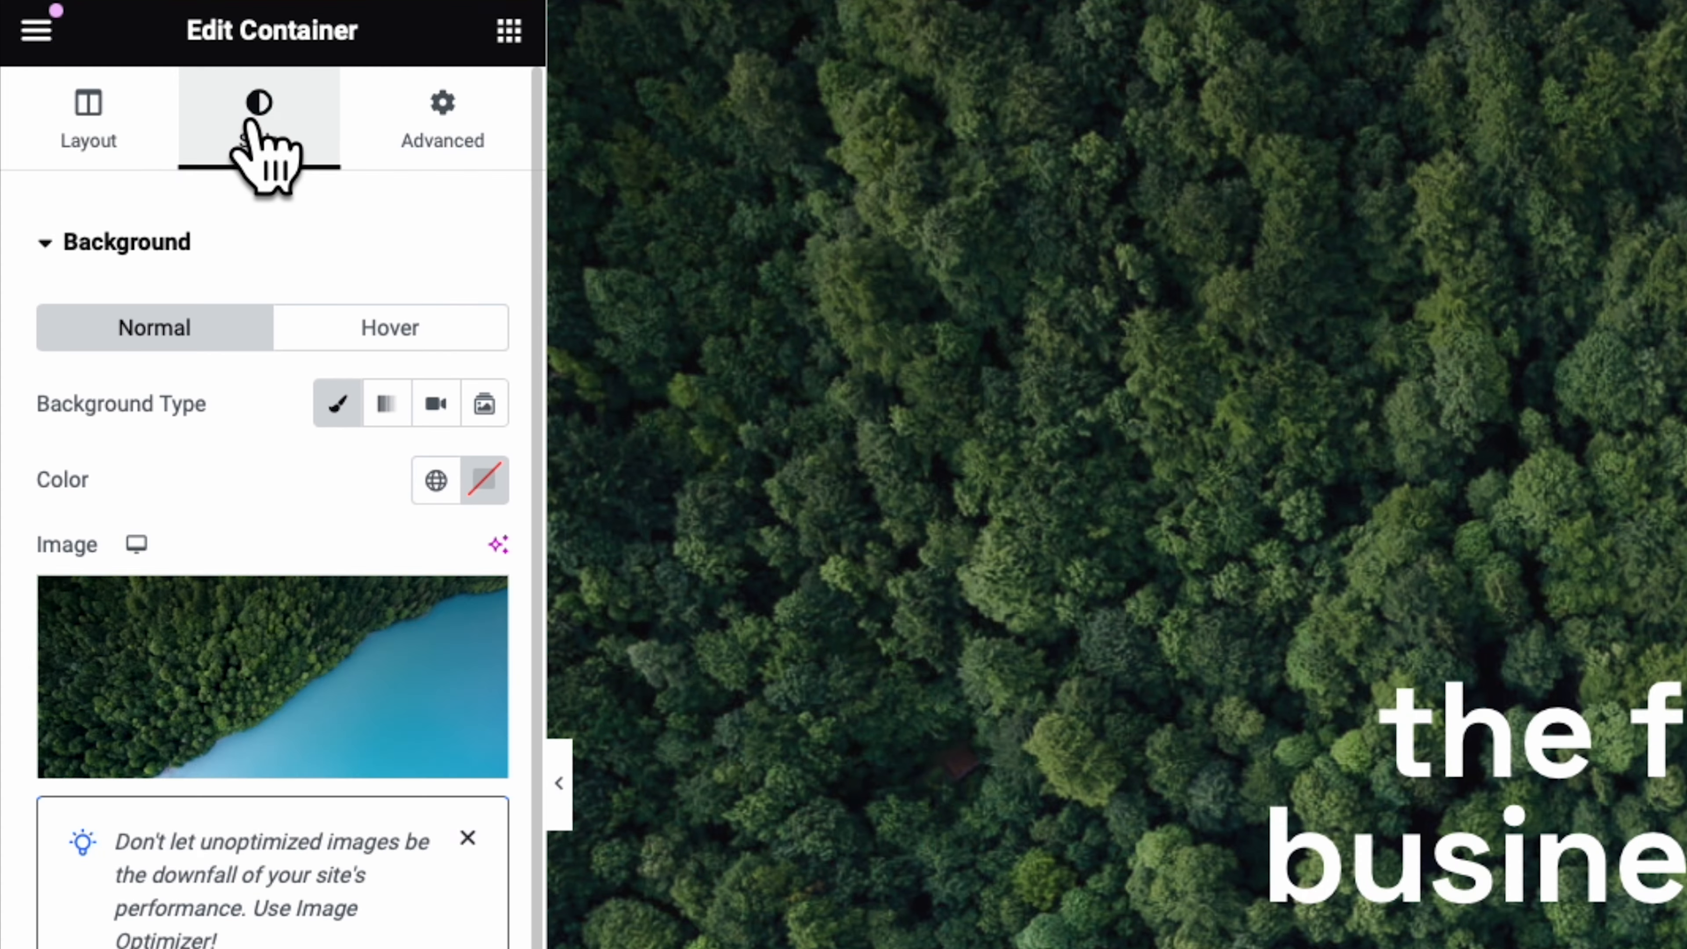
left_click(250, 756)
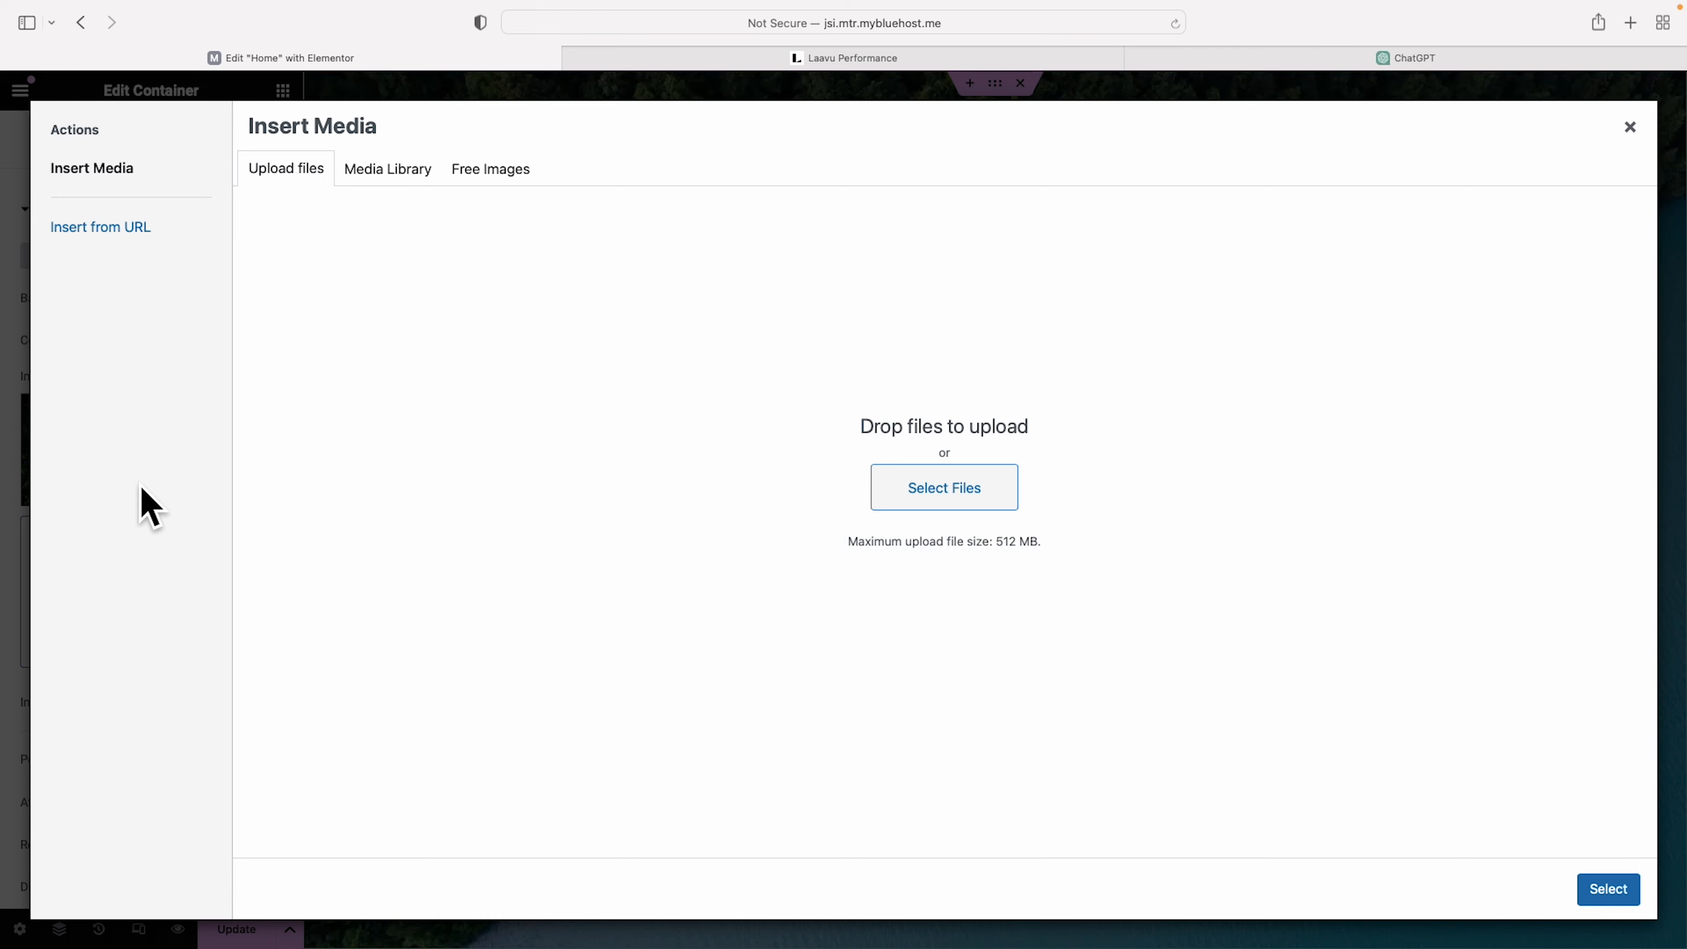
- Search the free images for "office" and limit the results to Horizontal orientation
left_click(497, 172)
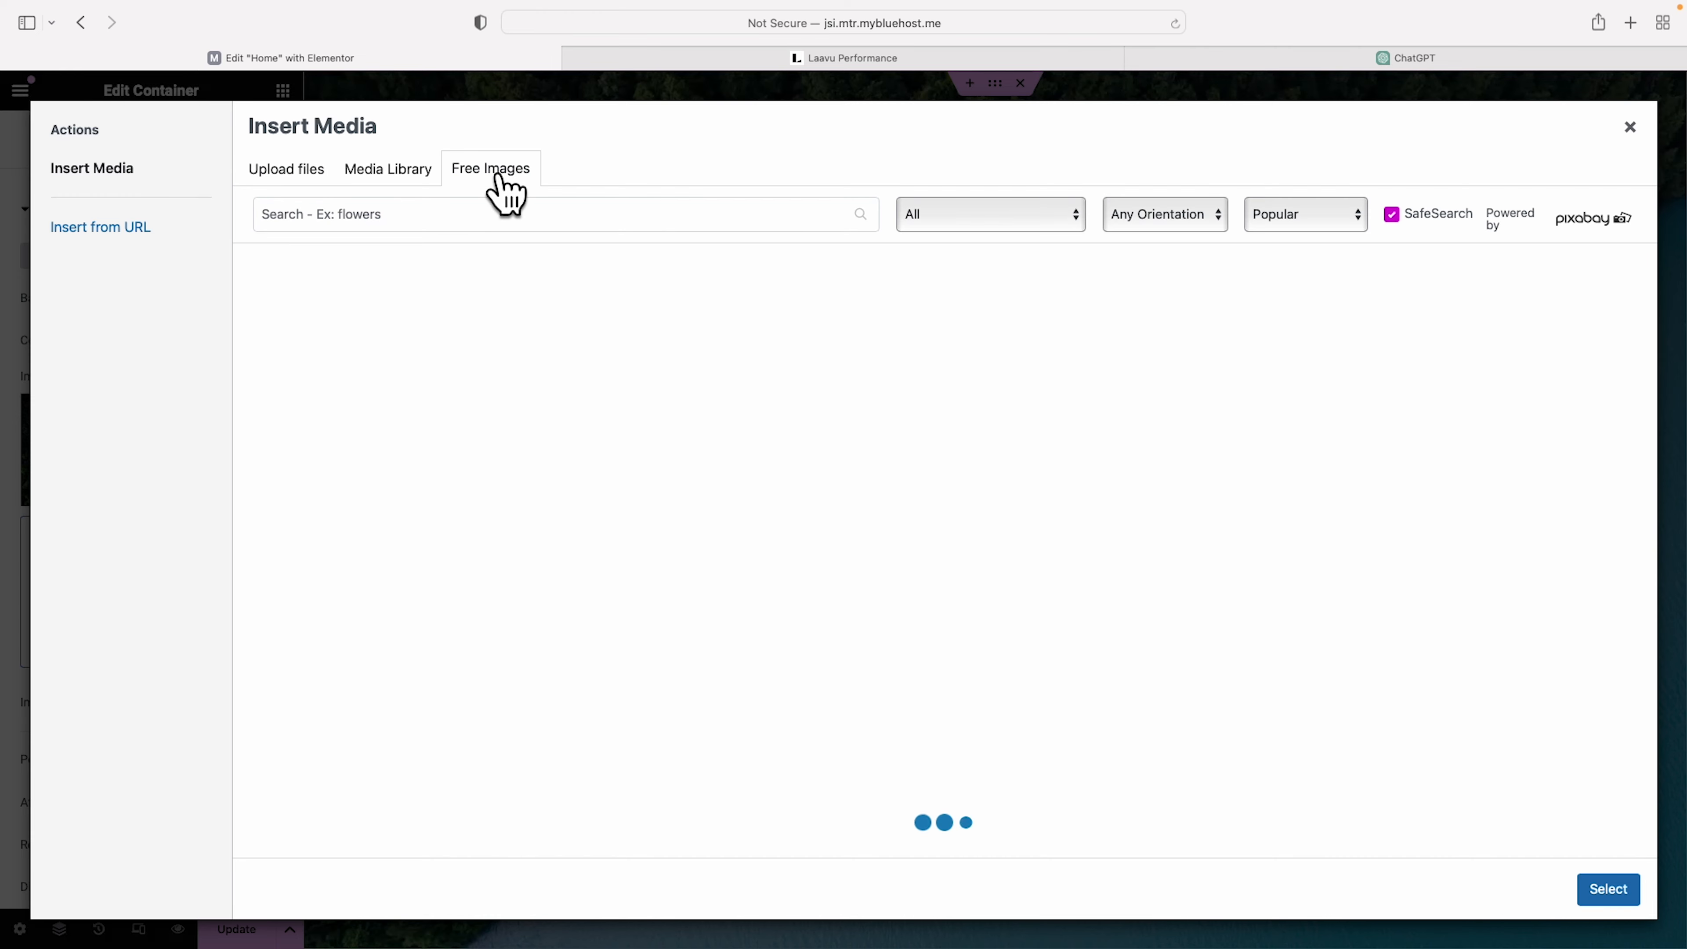
left_click(487, 226)
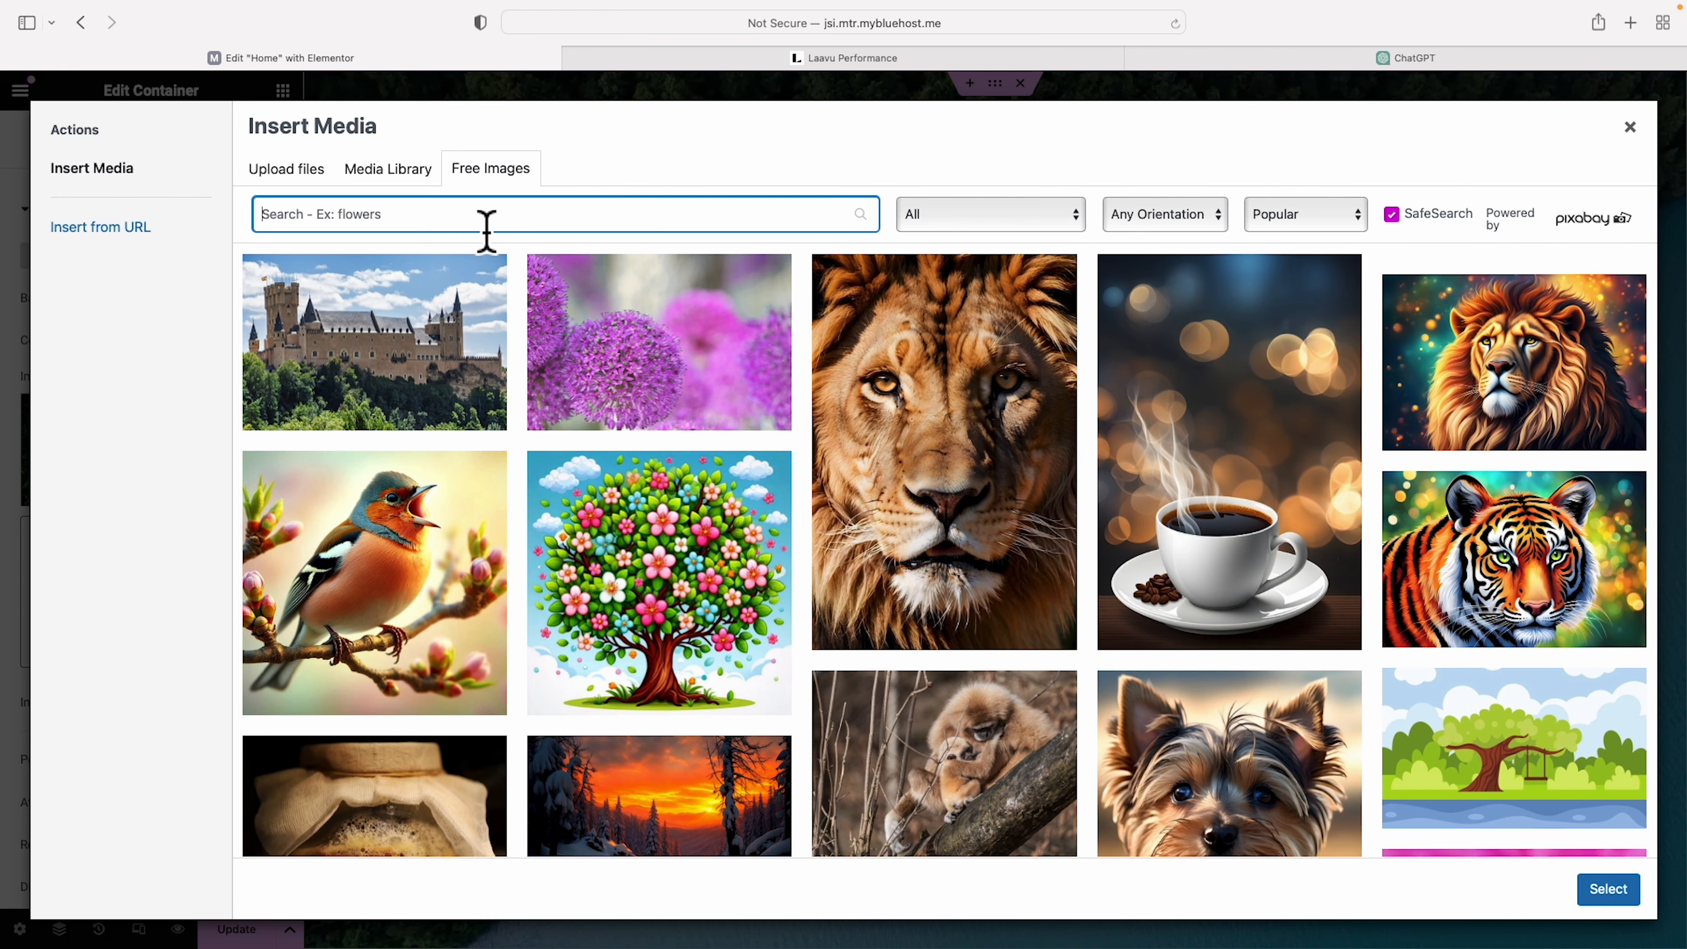
type("office")
key("Return")
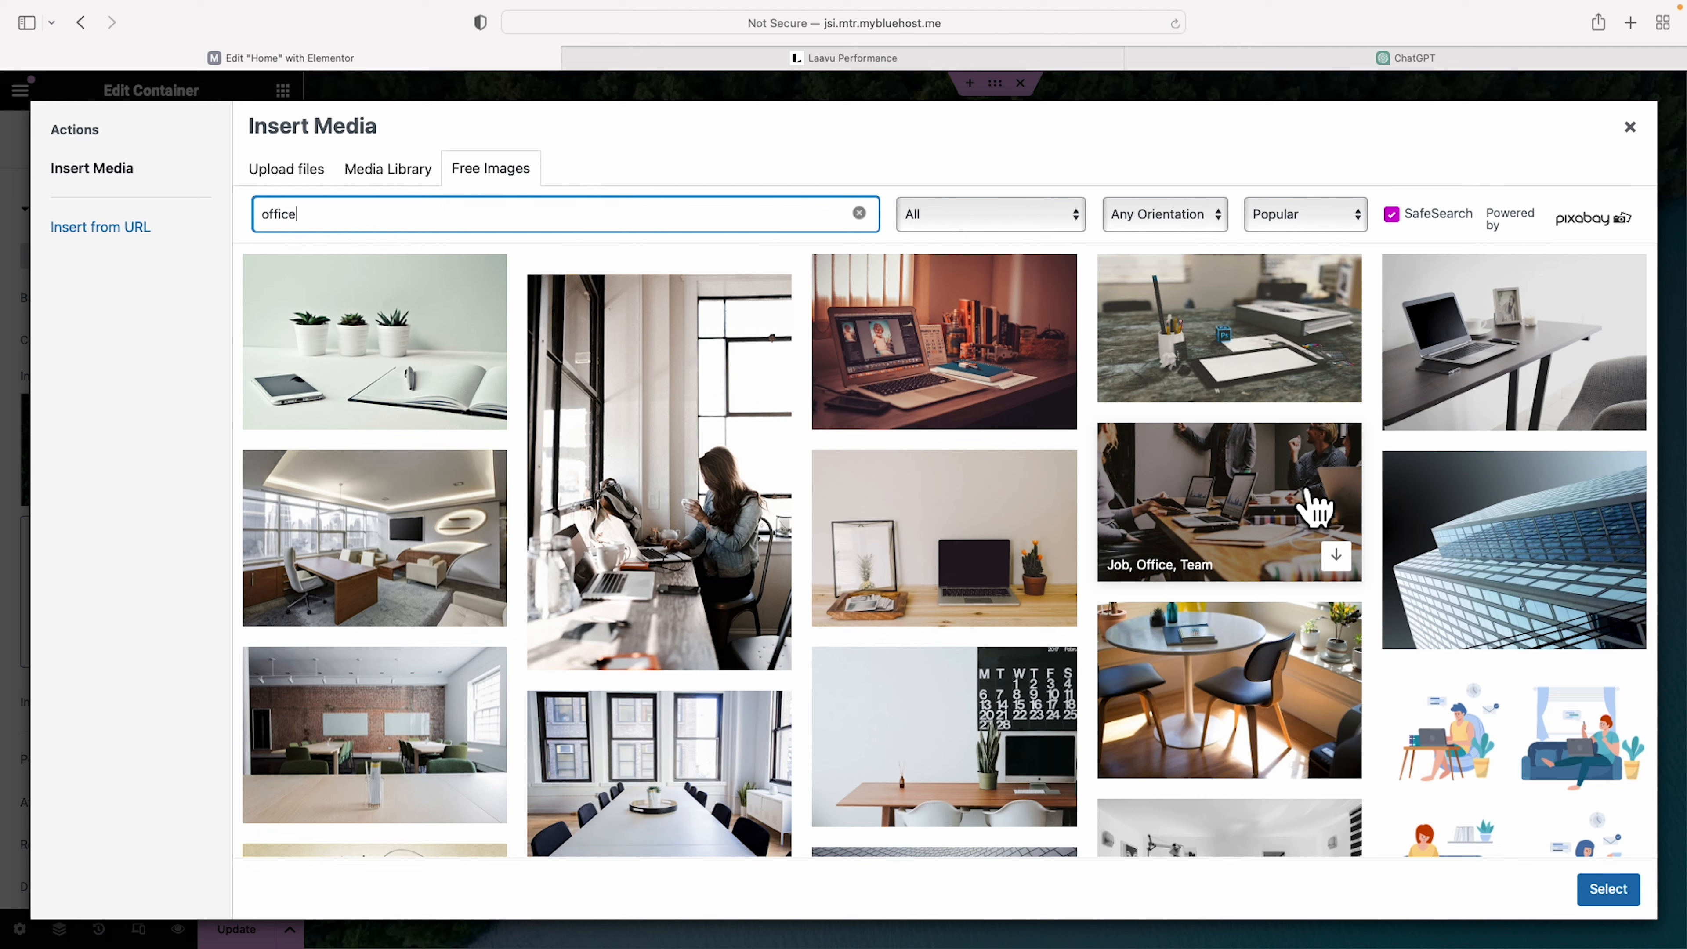
left_click(1209, 213)
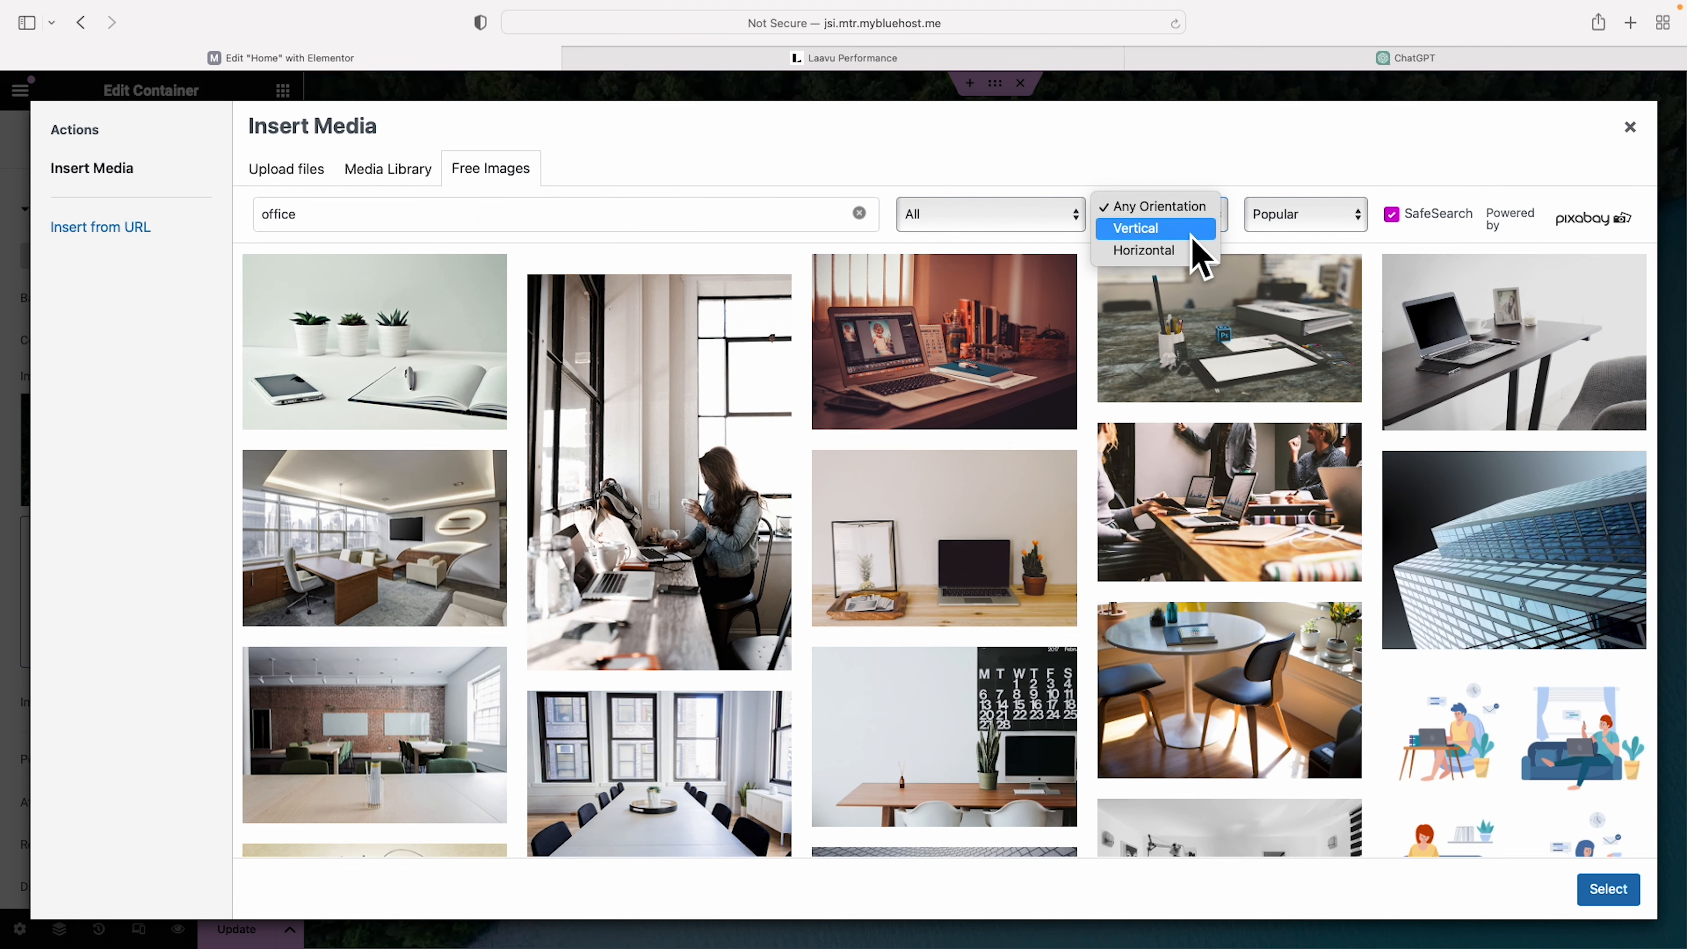
left_click(1189, 250)
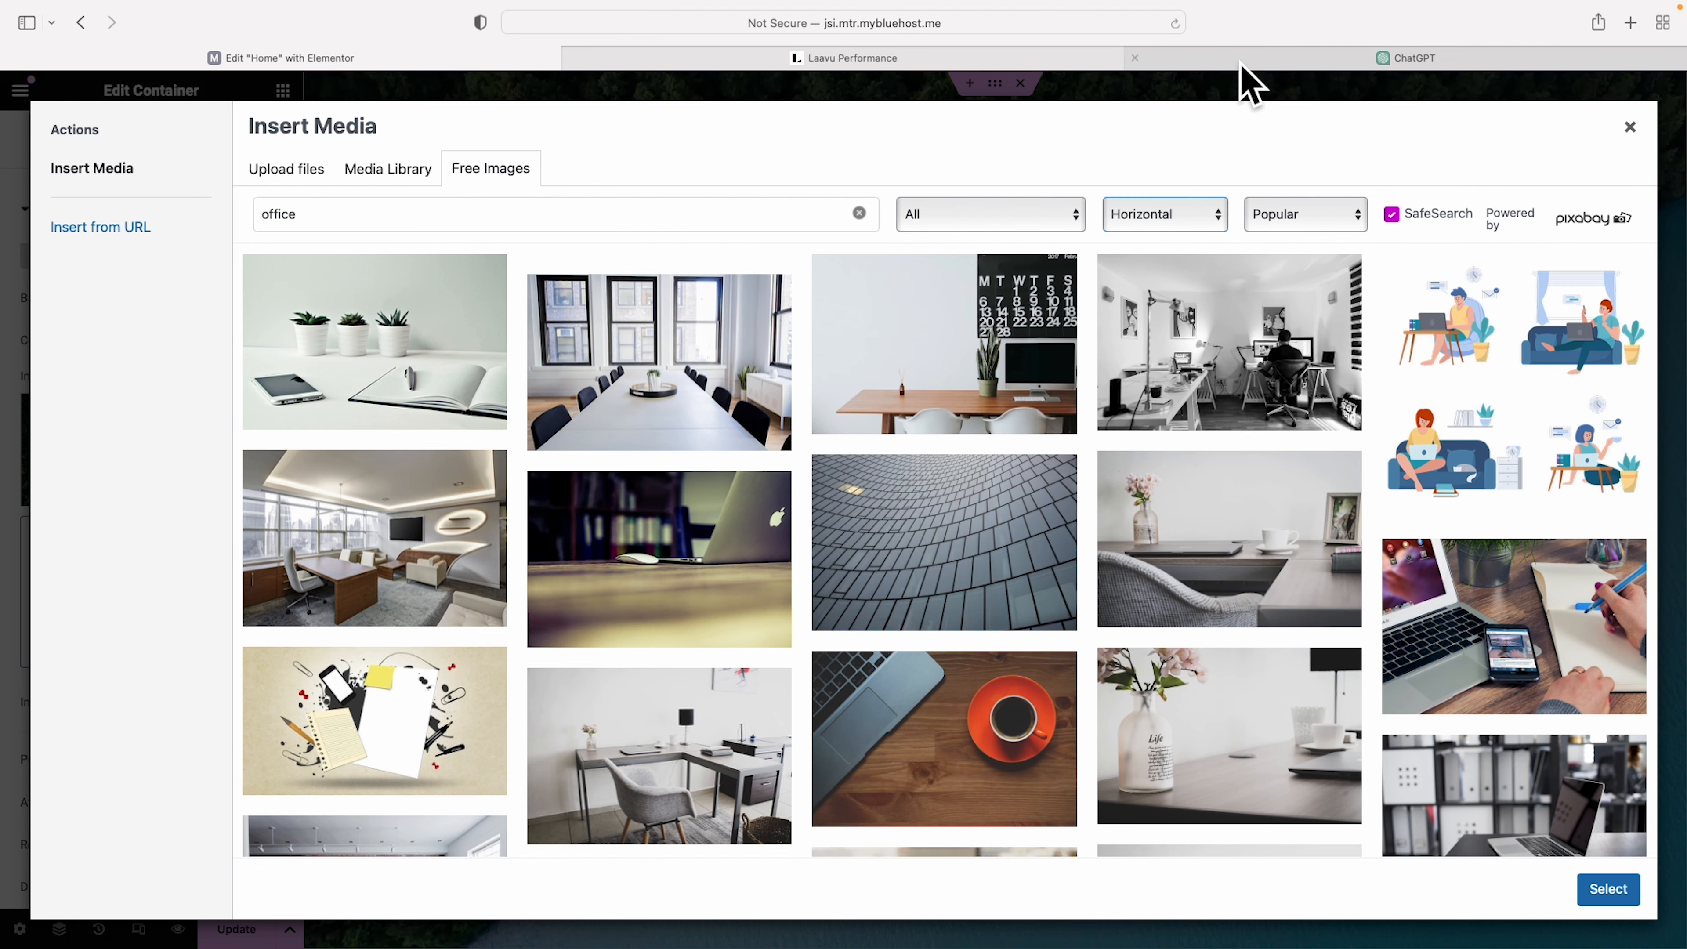
- Switch to ChatGPT and request an image of a creative office space with black brick, wood accents, plants and warm glowing lights
left_click(1255, 56)
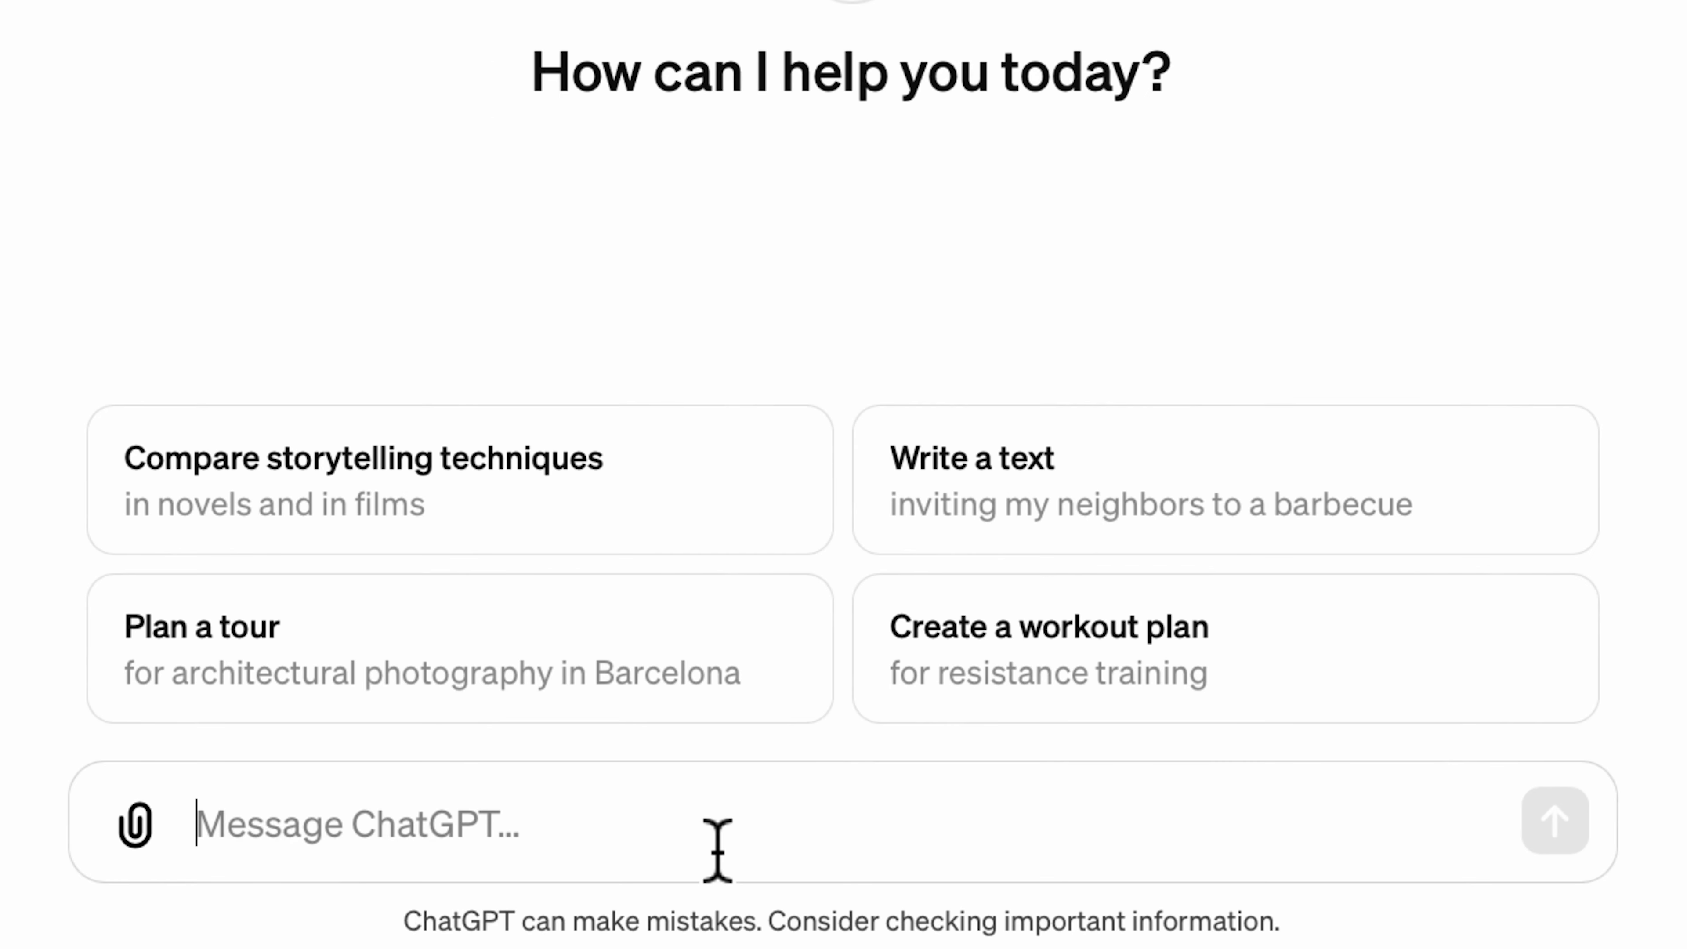
type("make an image of a creative office space with black brick,")
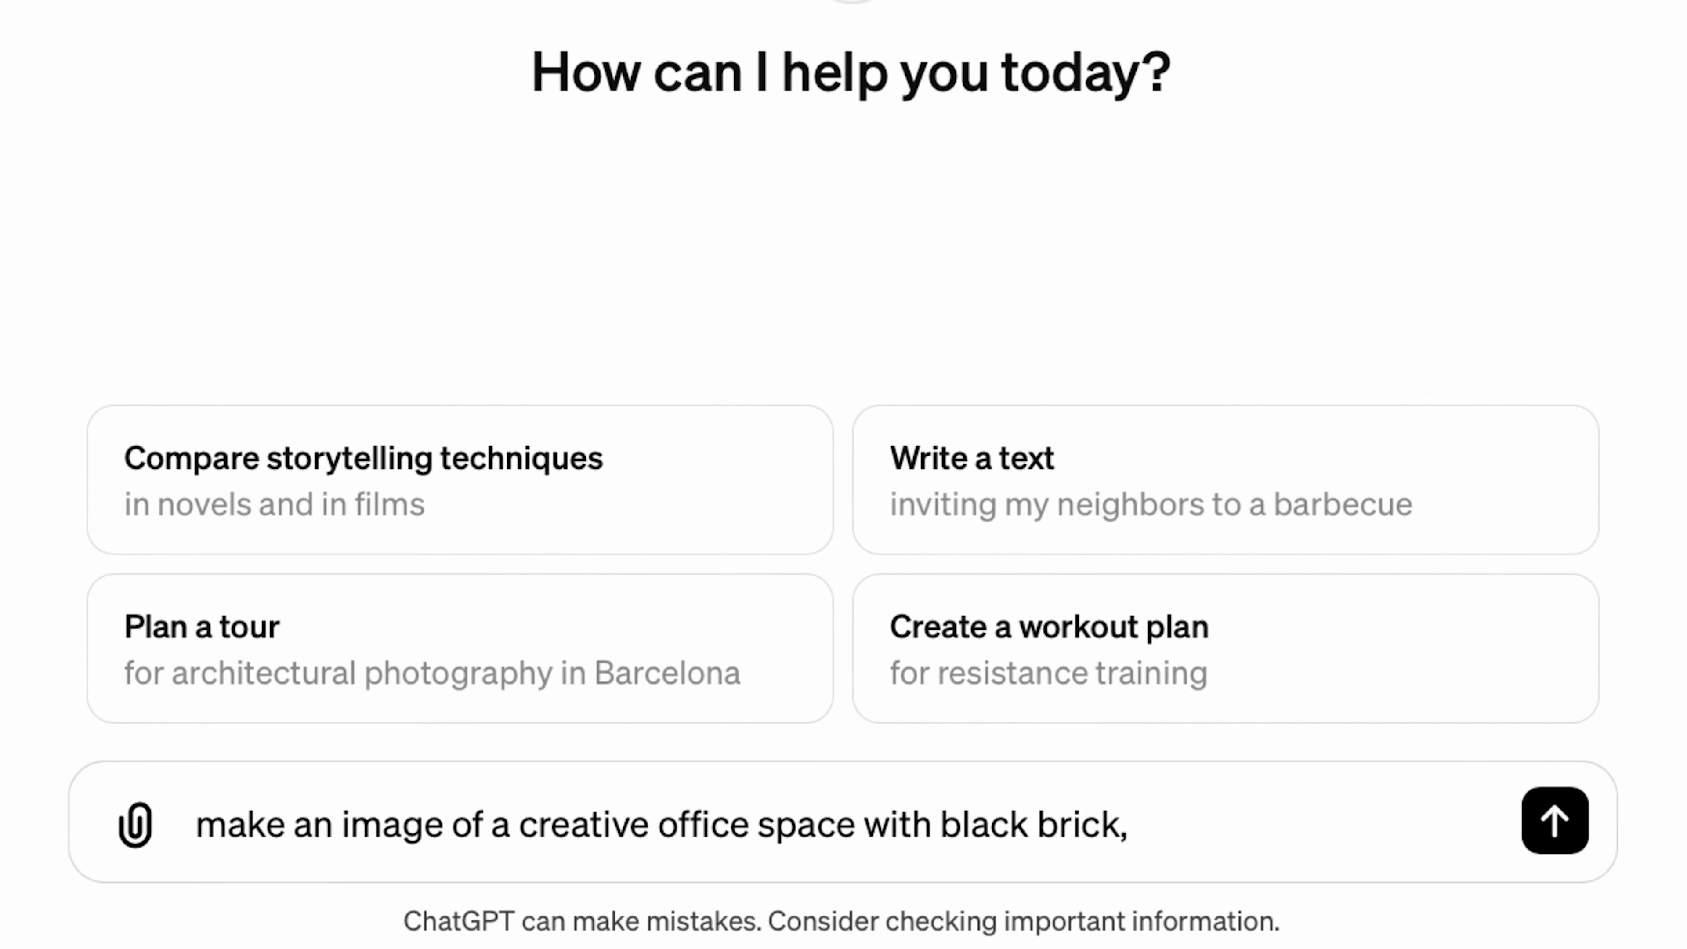
type(" wood accents, plants and warm glowing lights.")
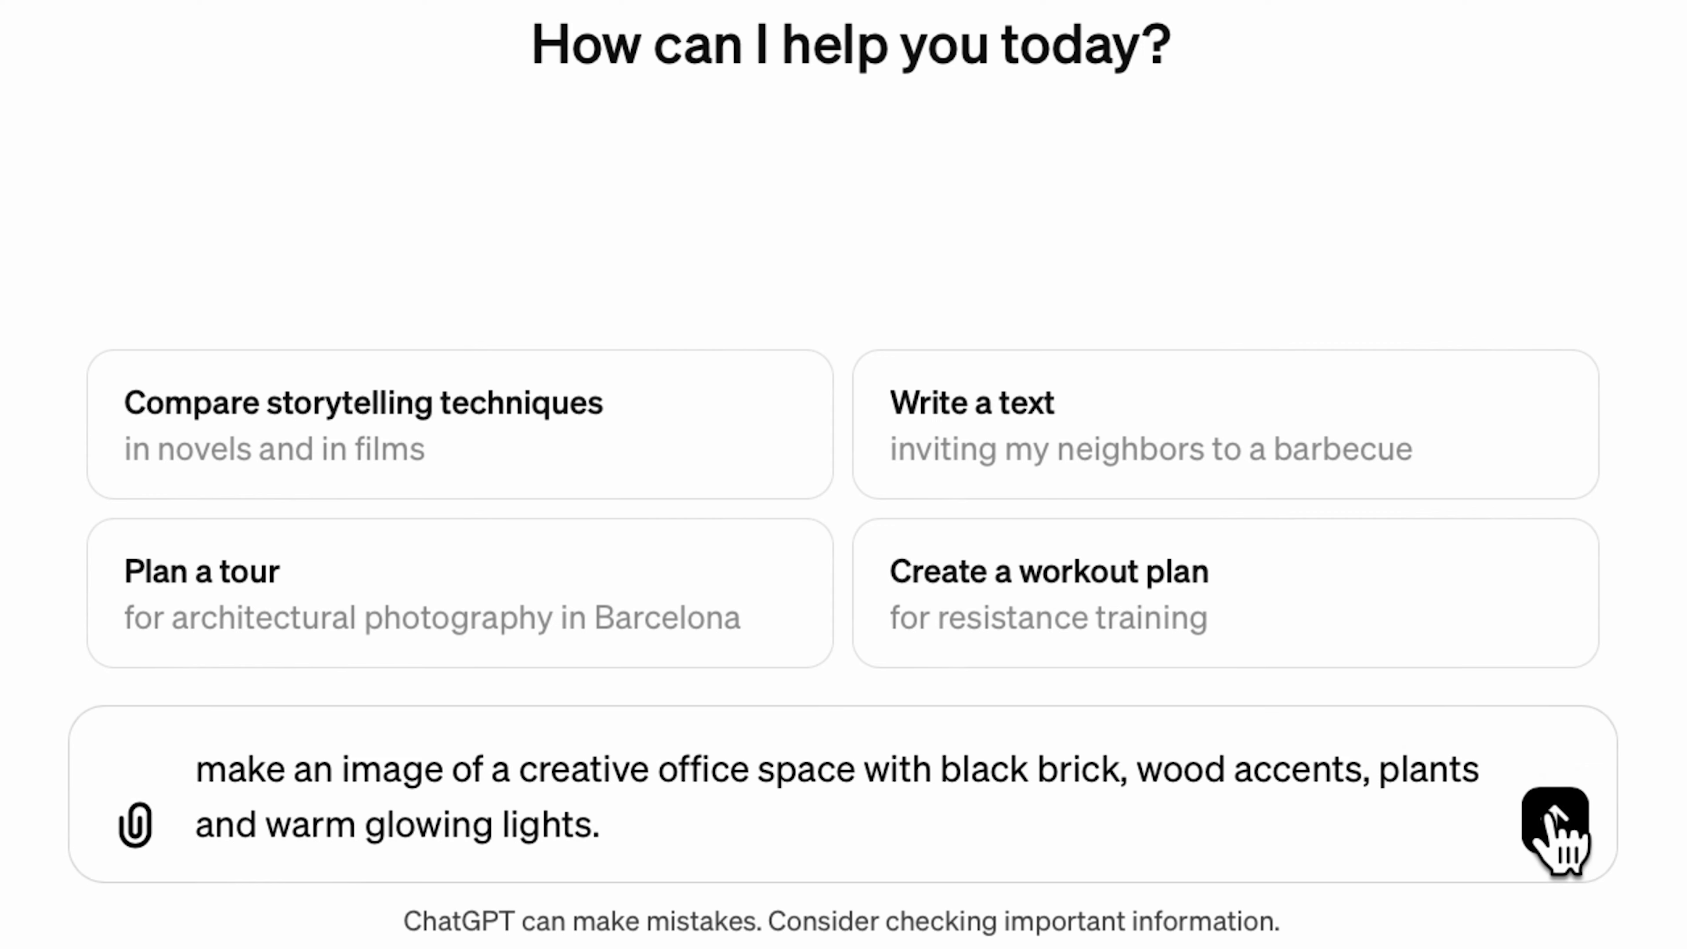
left_click(1555, 821)
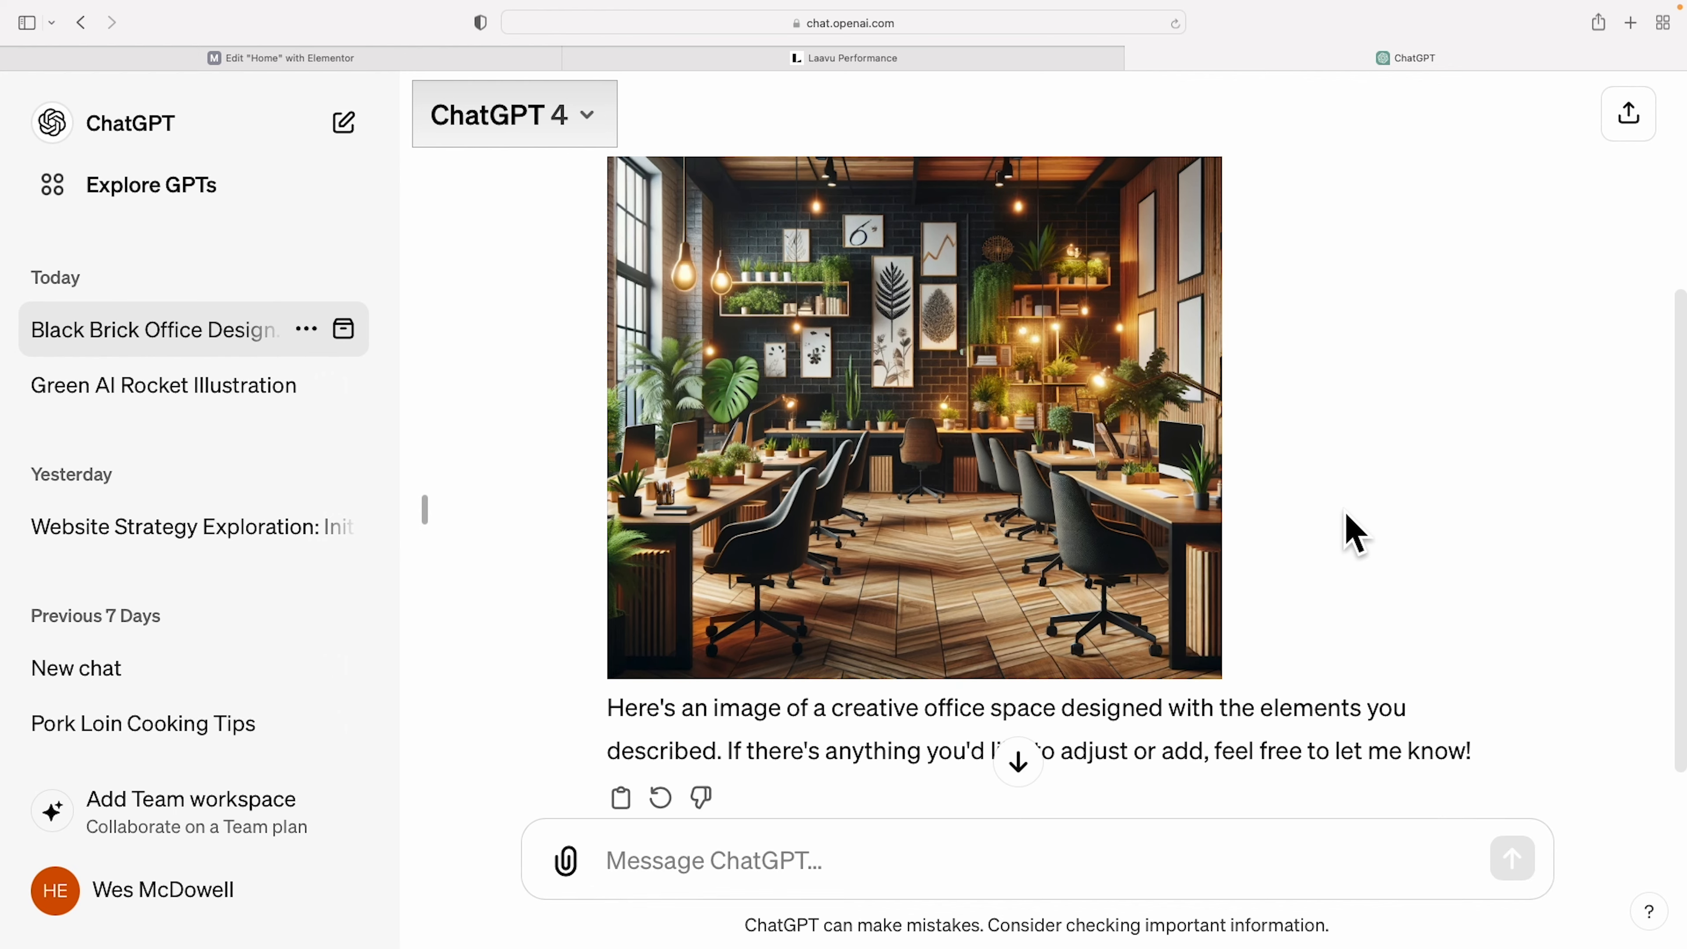
- Ask ChatGPT to redo the office image in landscape orientation
left_click(874, 877)
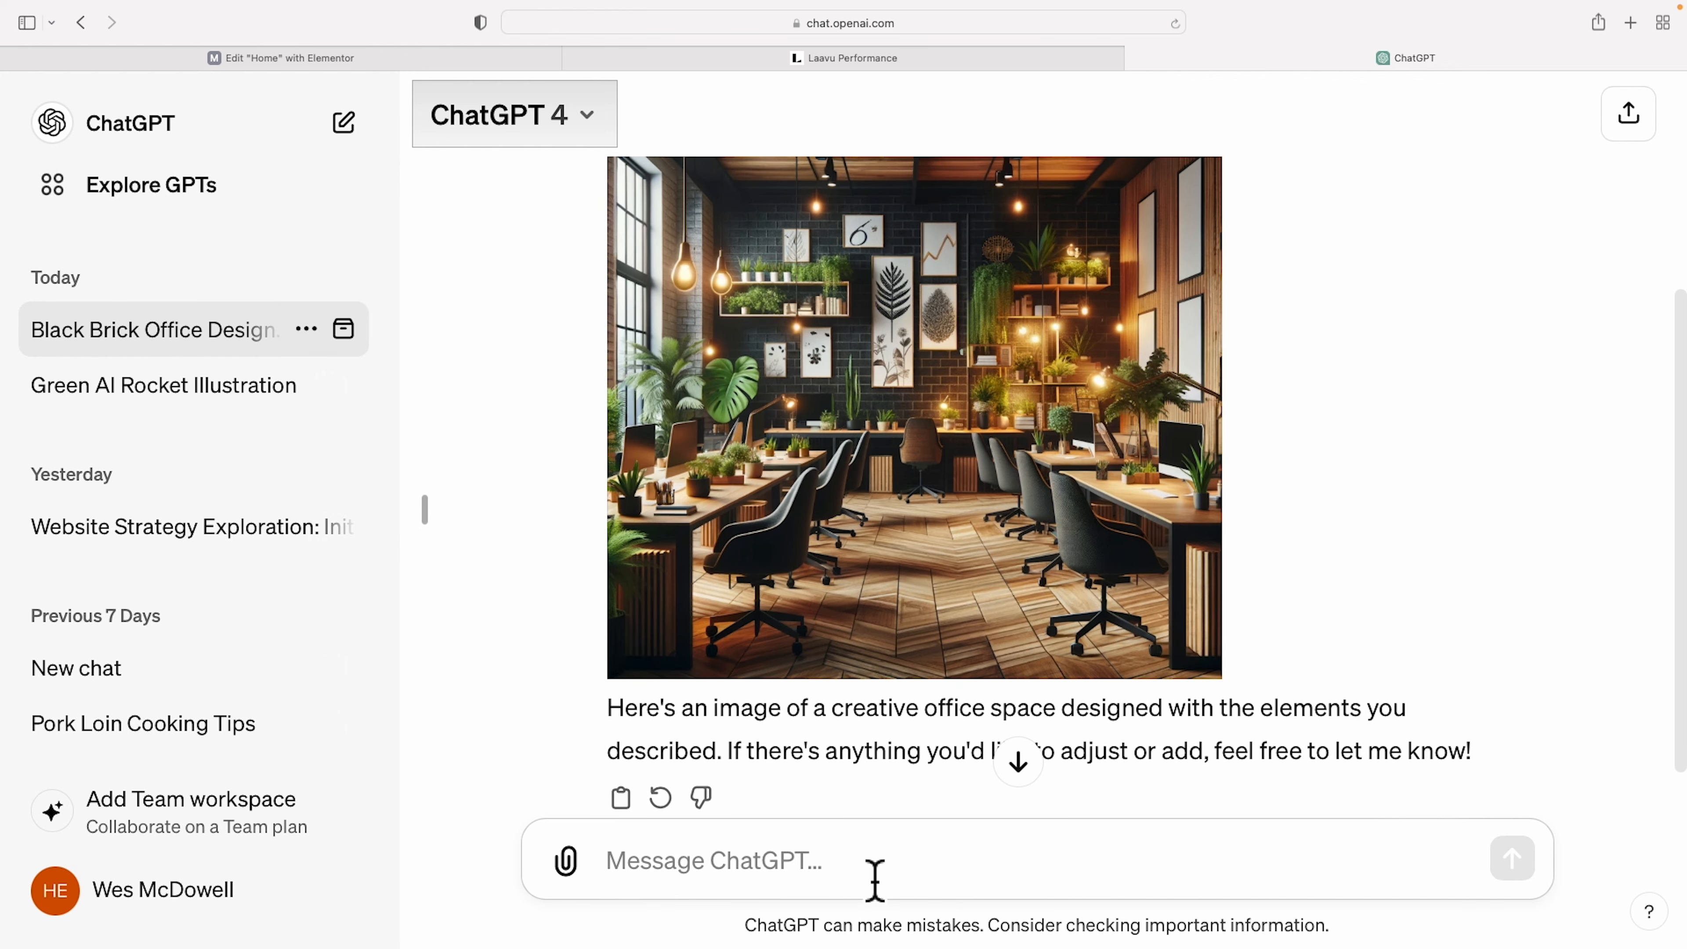
type("redo ")
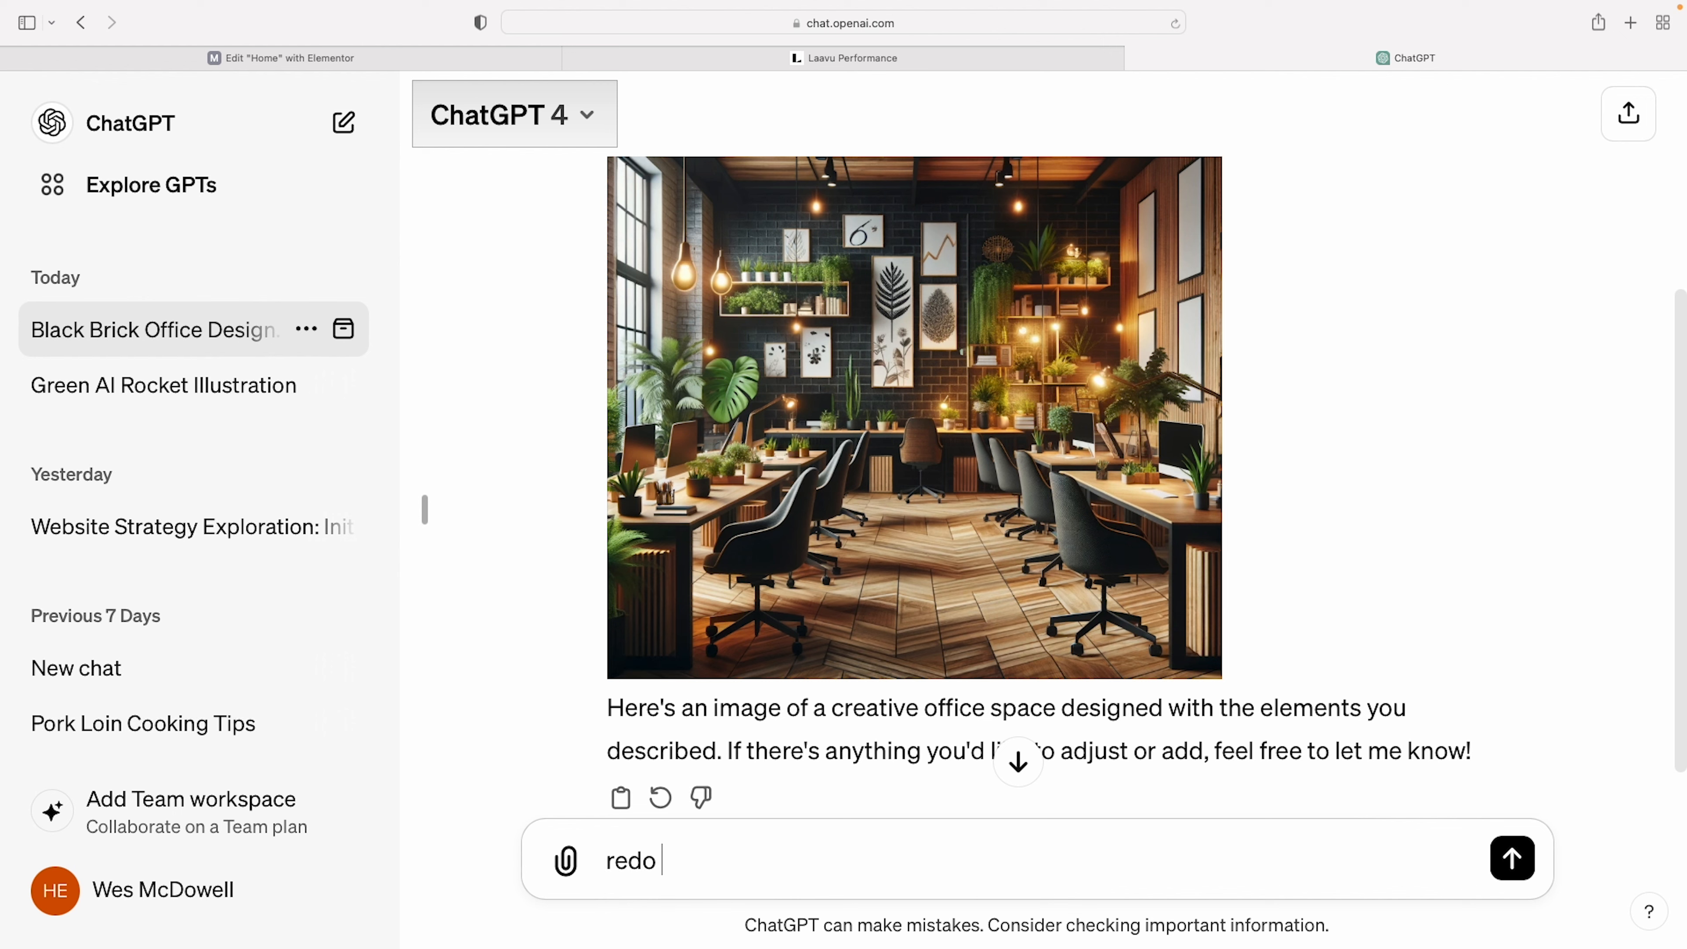
type("in landscape orientation")
key("Return")
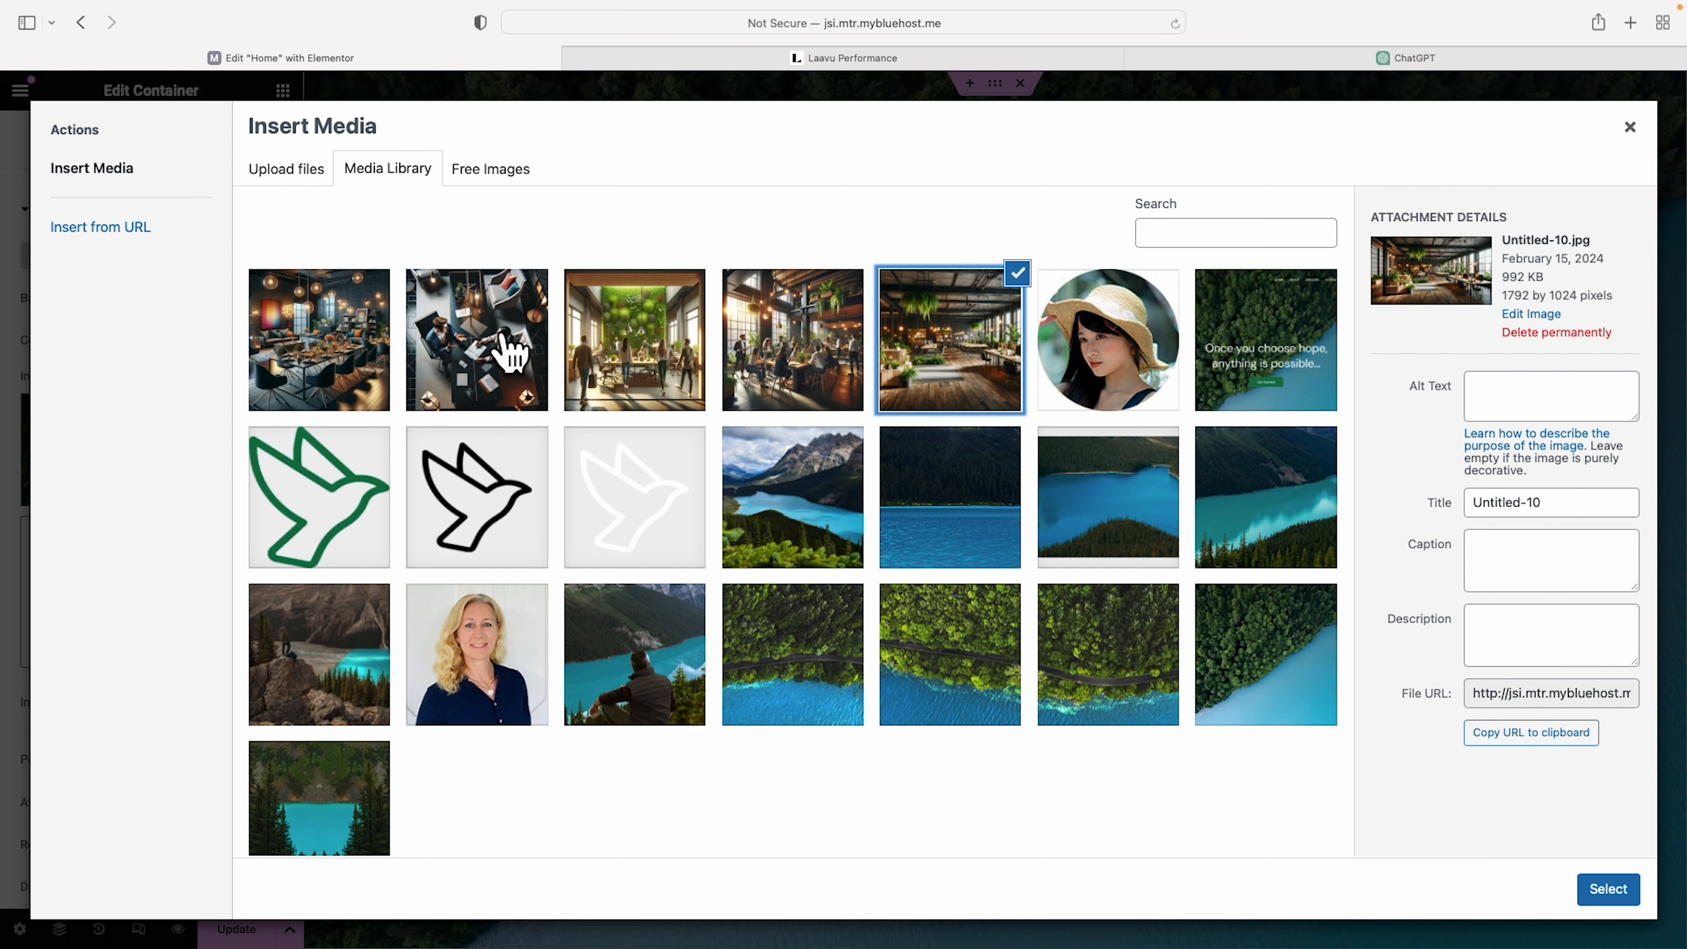
- Insert Untitled-10.jpg as the hero container's background image and set its background overlay to black with 0.35 opacity
left_click(1611, 893)
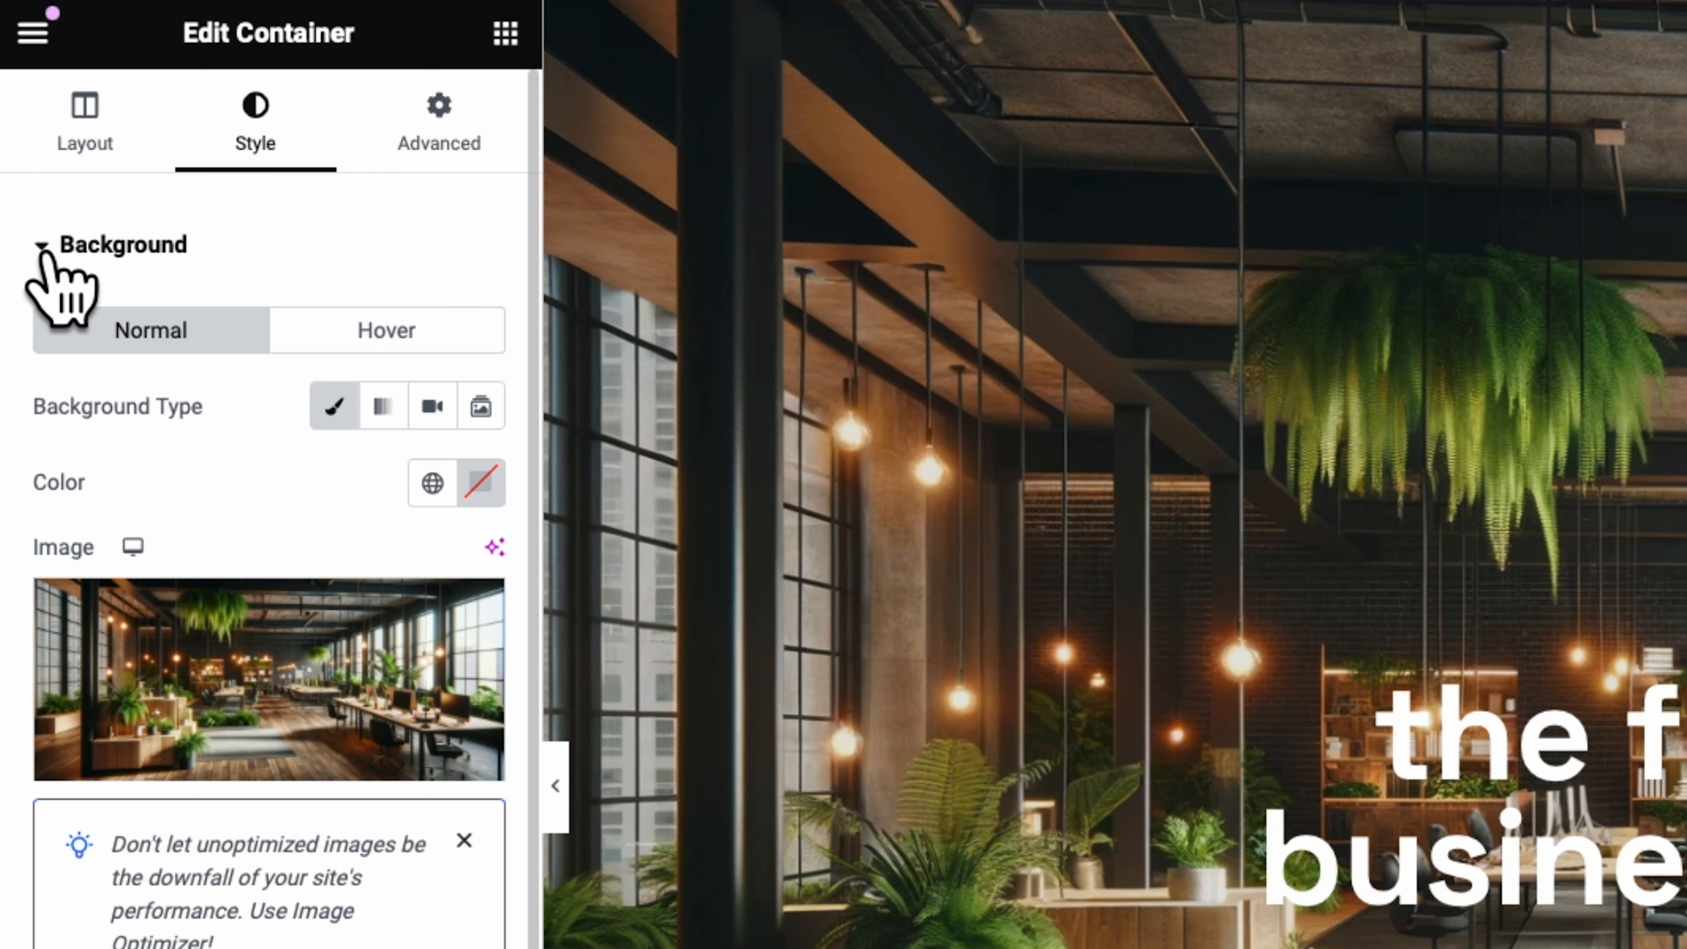
left_click(47, 252)
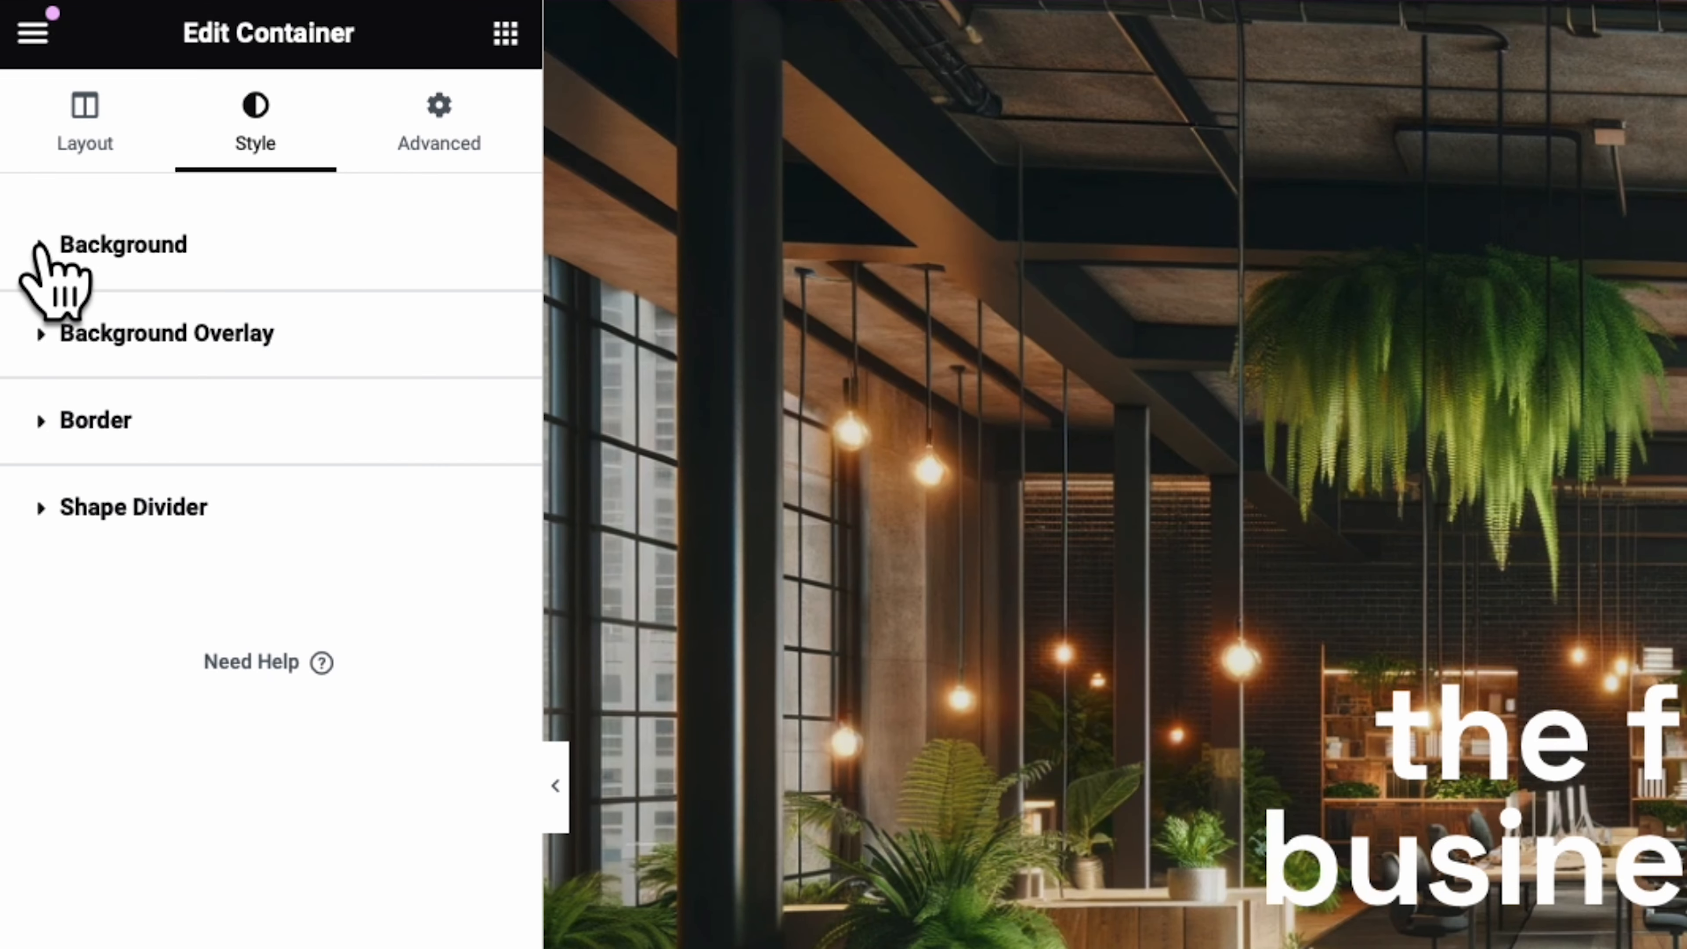
left_click(211, 336)
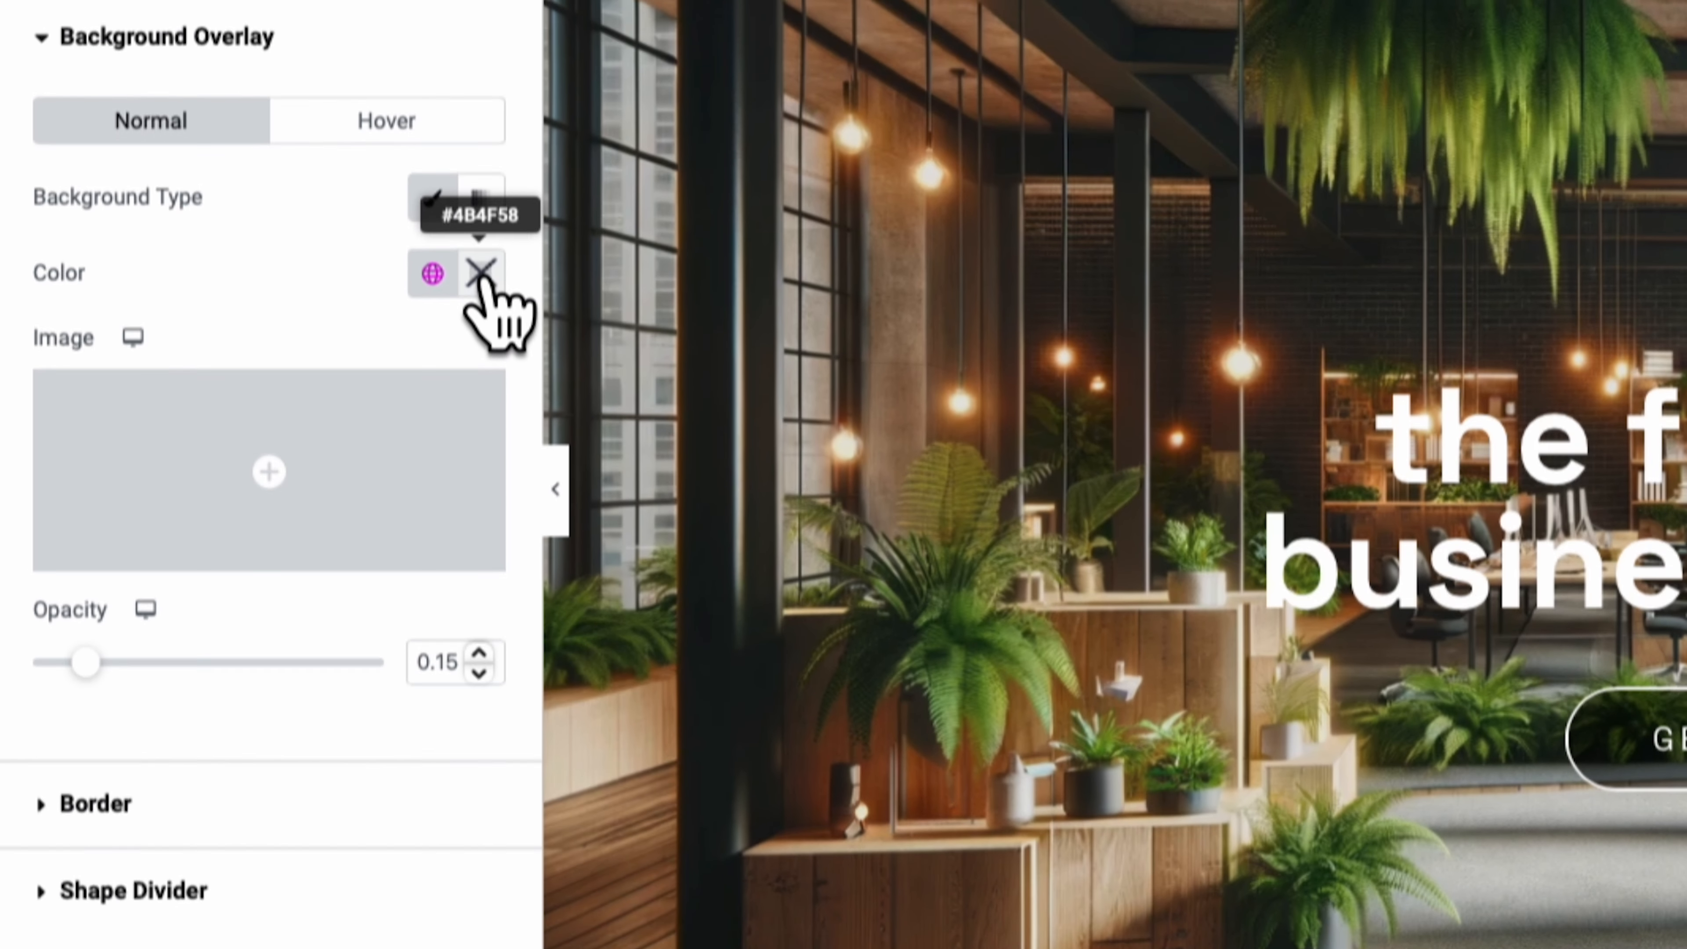
left_click(482, 278)
scroll(452, 508, "down", 1)
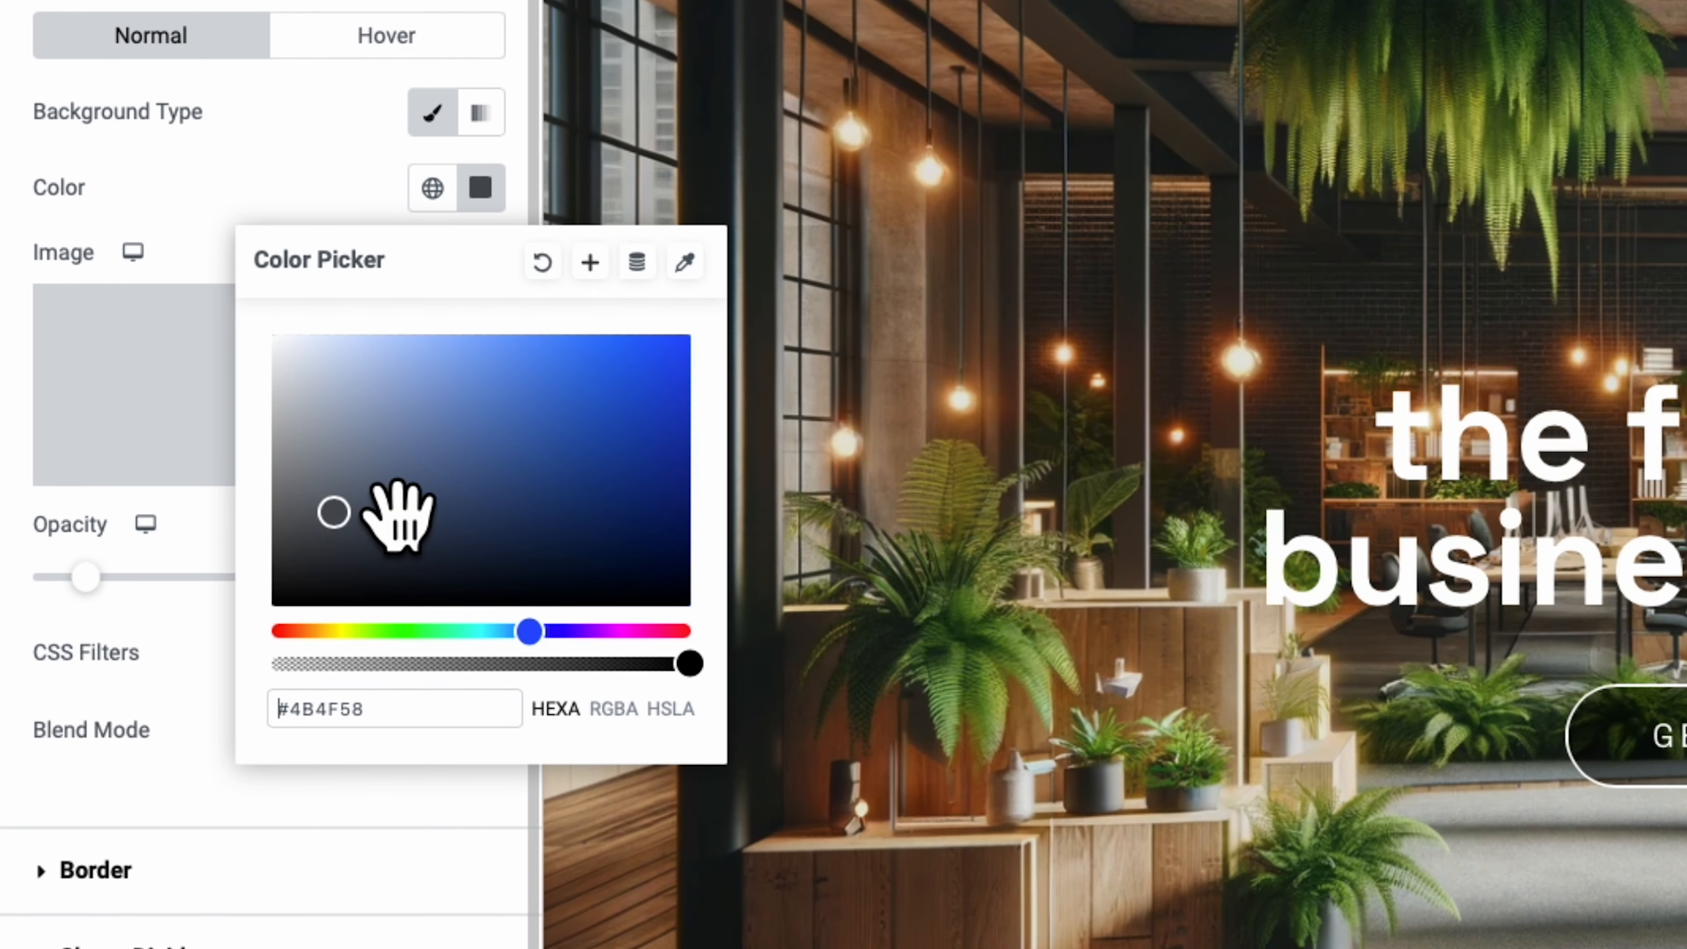
left_click_drag(322, 532, 252, 632)
left_click(82, 576)
mouse_move(83, 576)
left_mouse_down()
mouse_move(158, 587)
mouse_move(84, 575)
left_mouse_up()
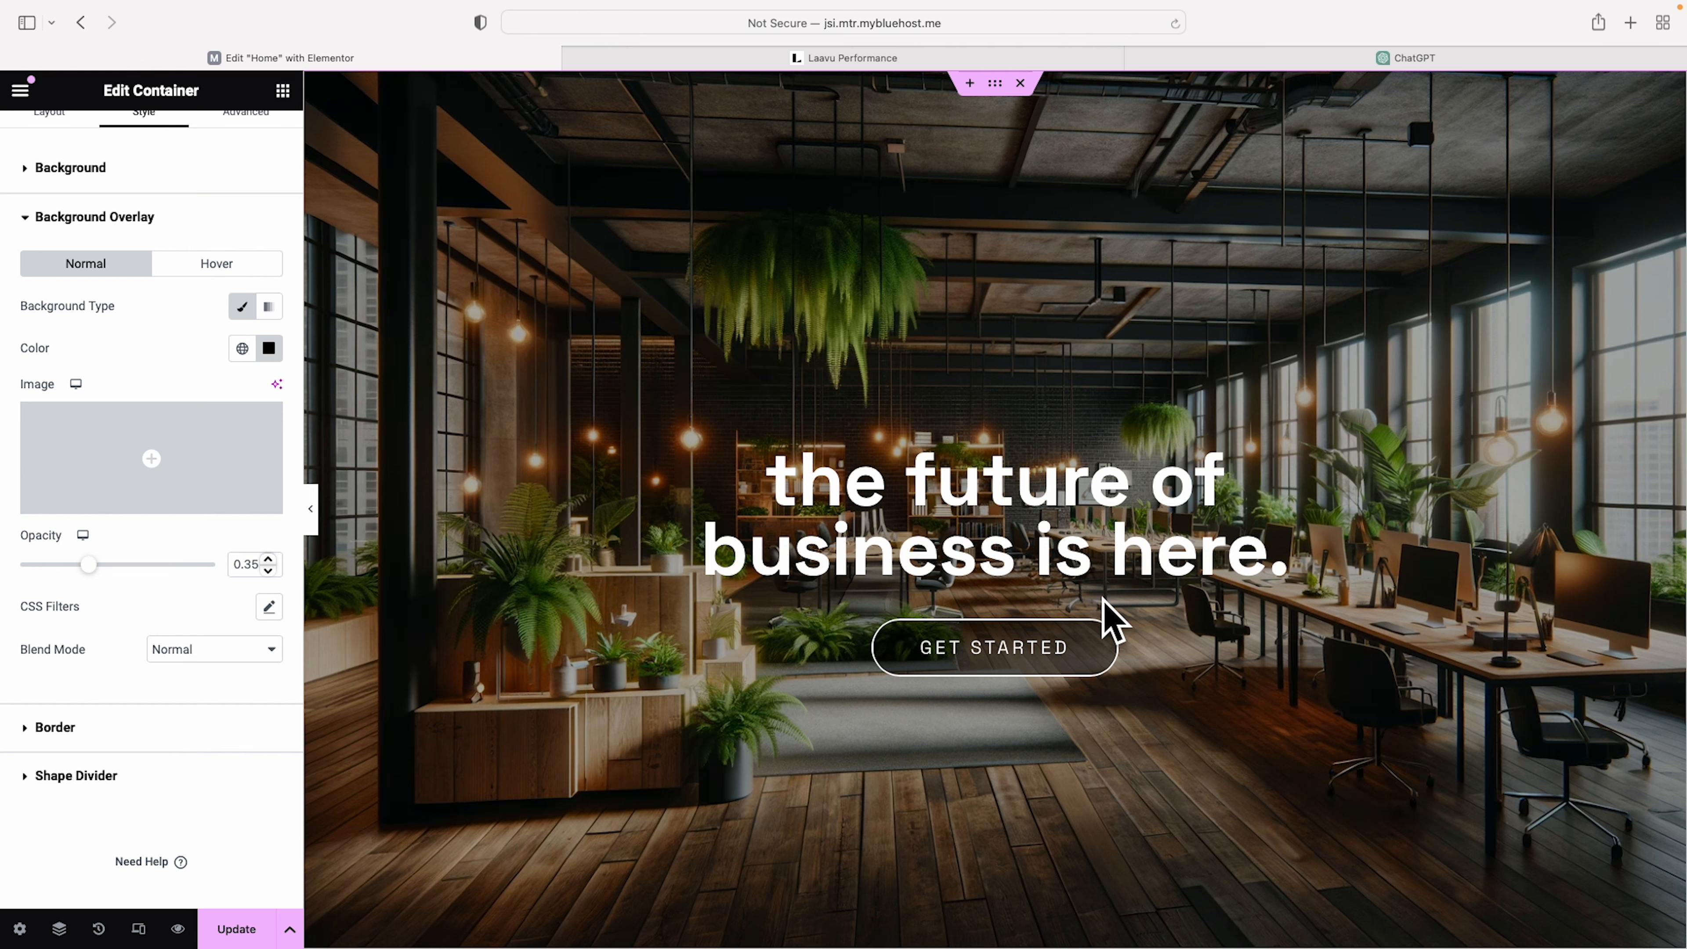
- Preview the hero without the editing panel and compare it with the framed hero on the Laavu site
left_click(311, 512)
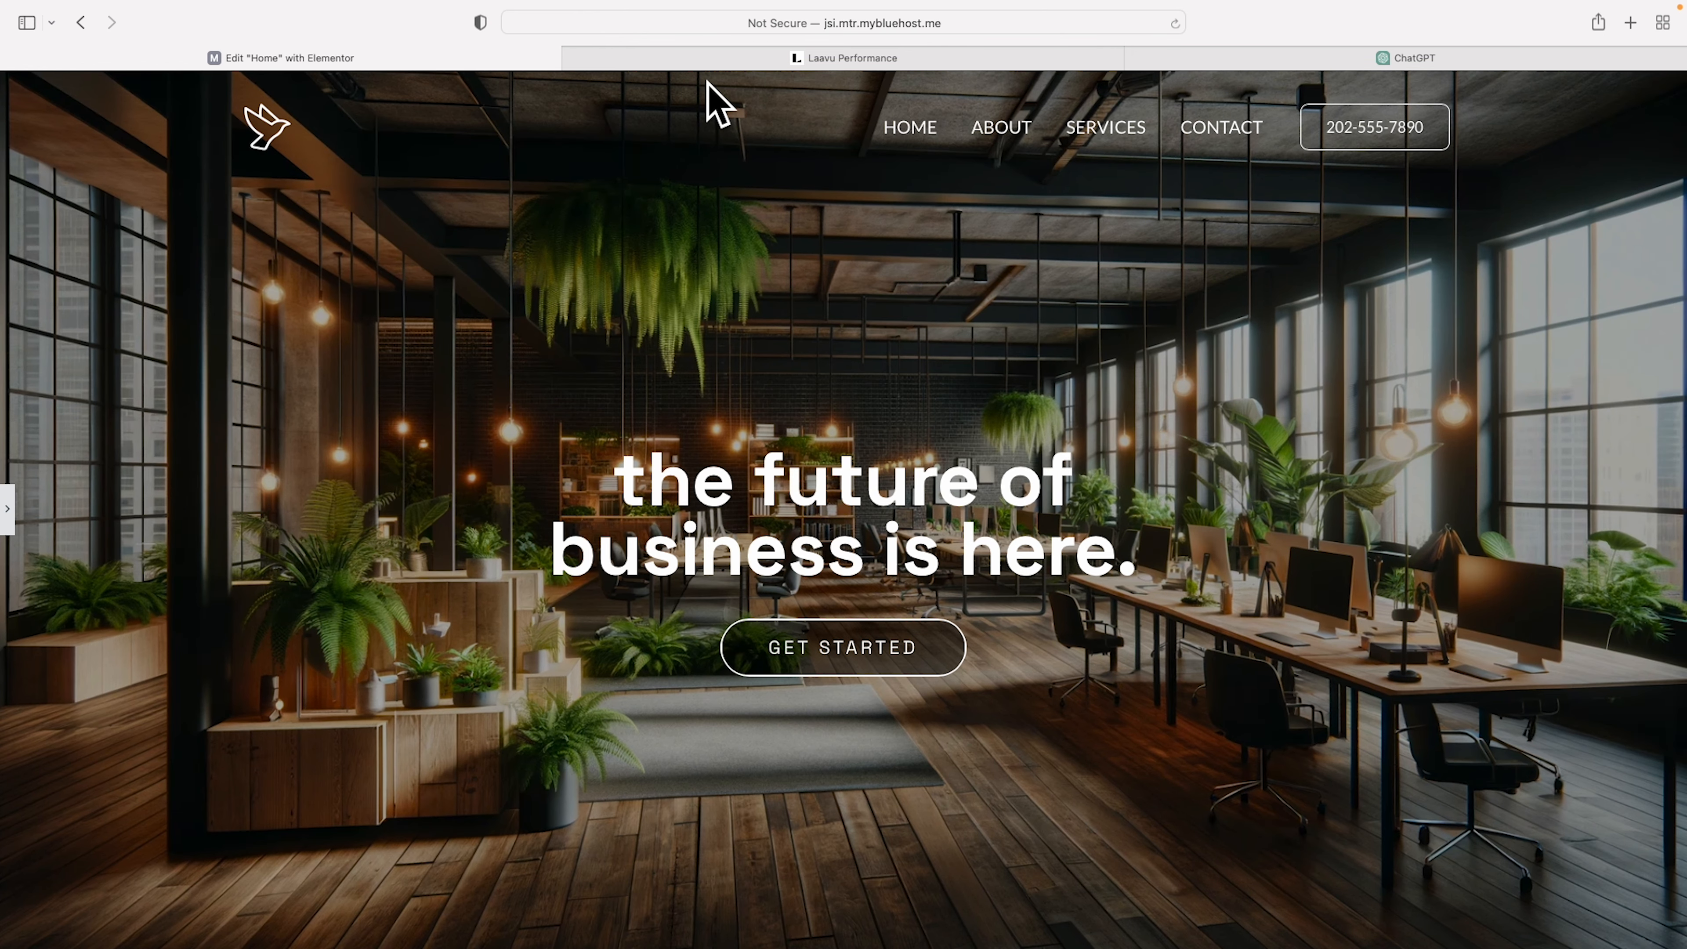
left_click(742, 67)
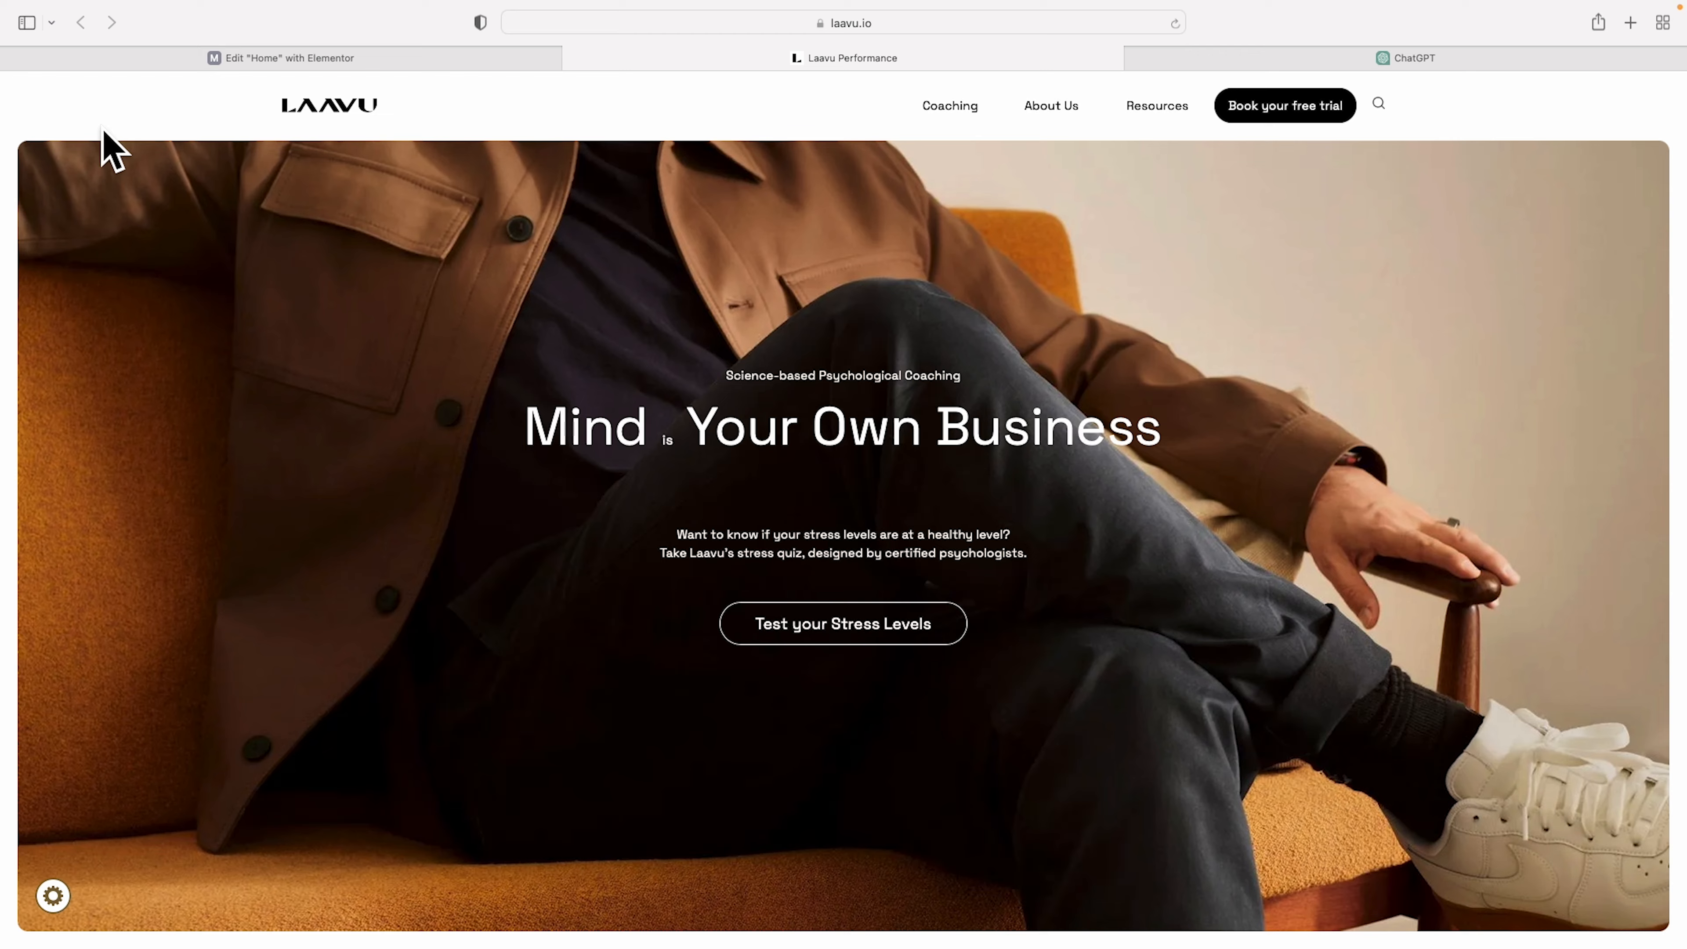
left_click(332, 63)
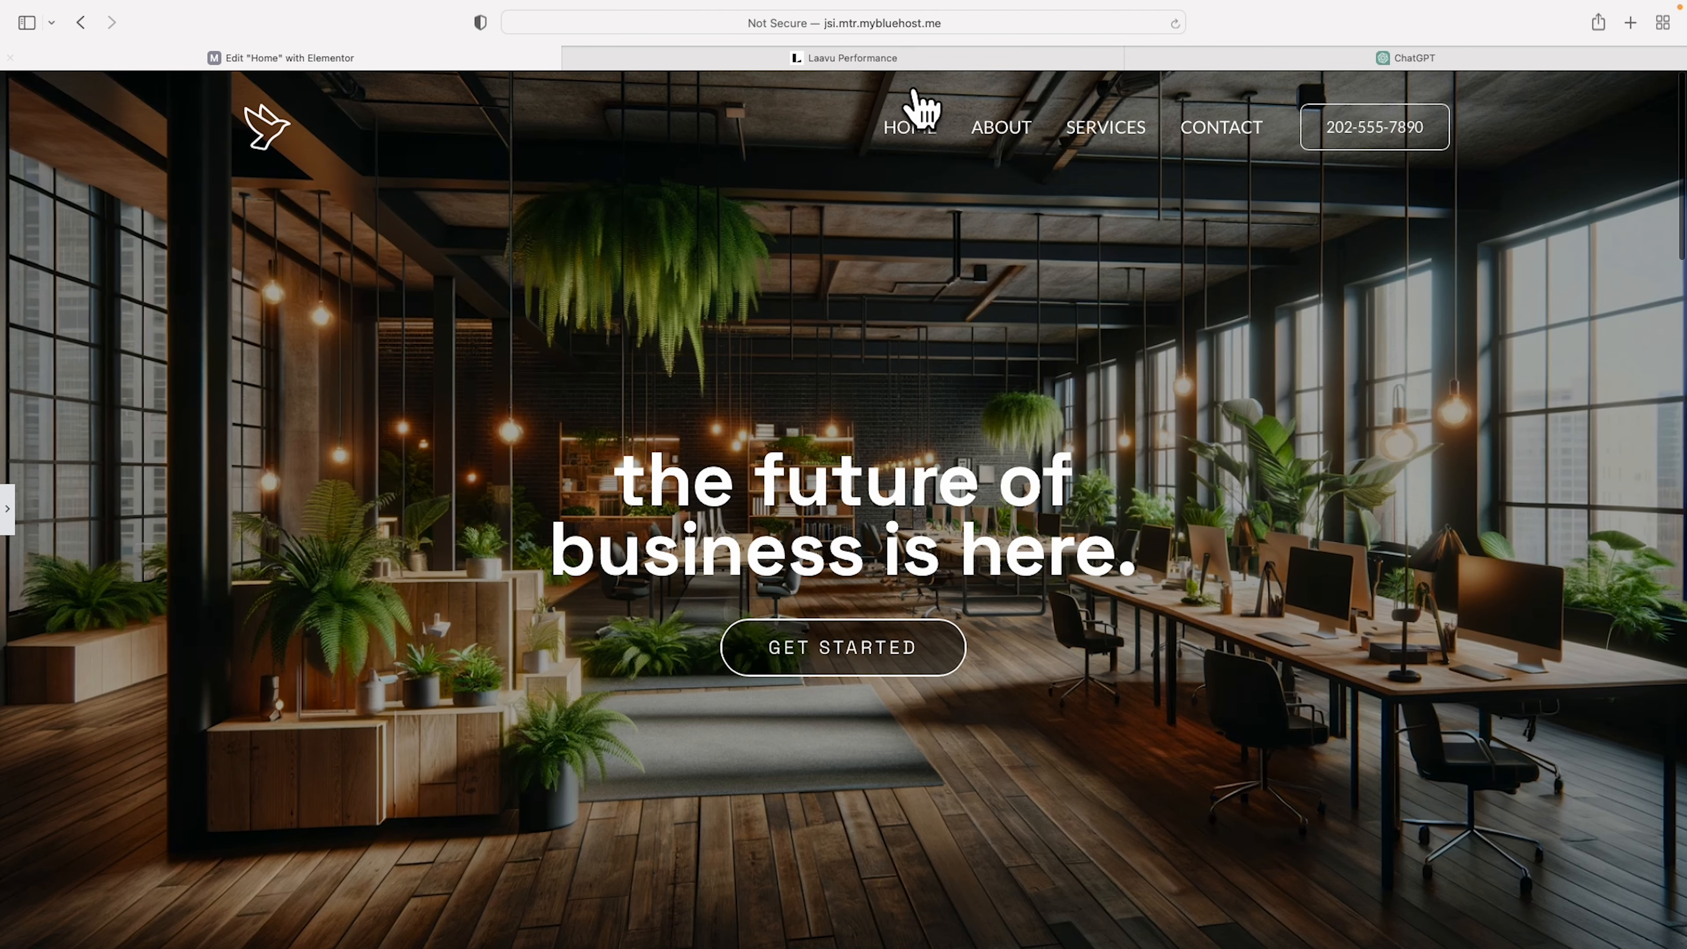
left_click(8, 510)
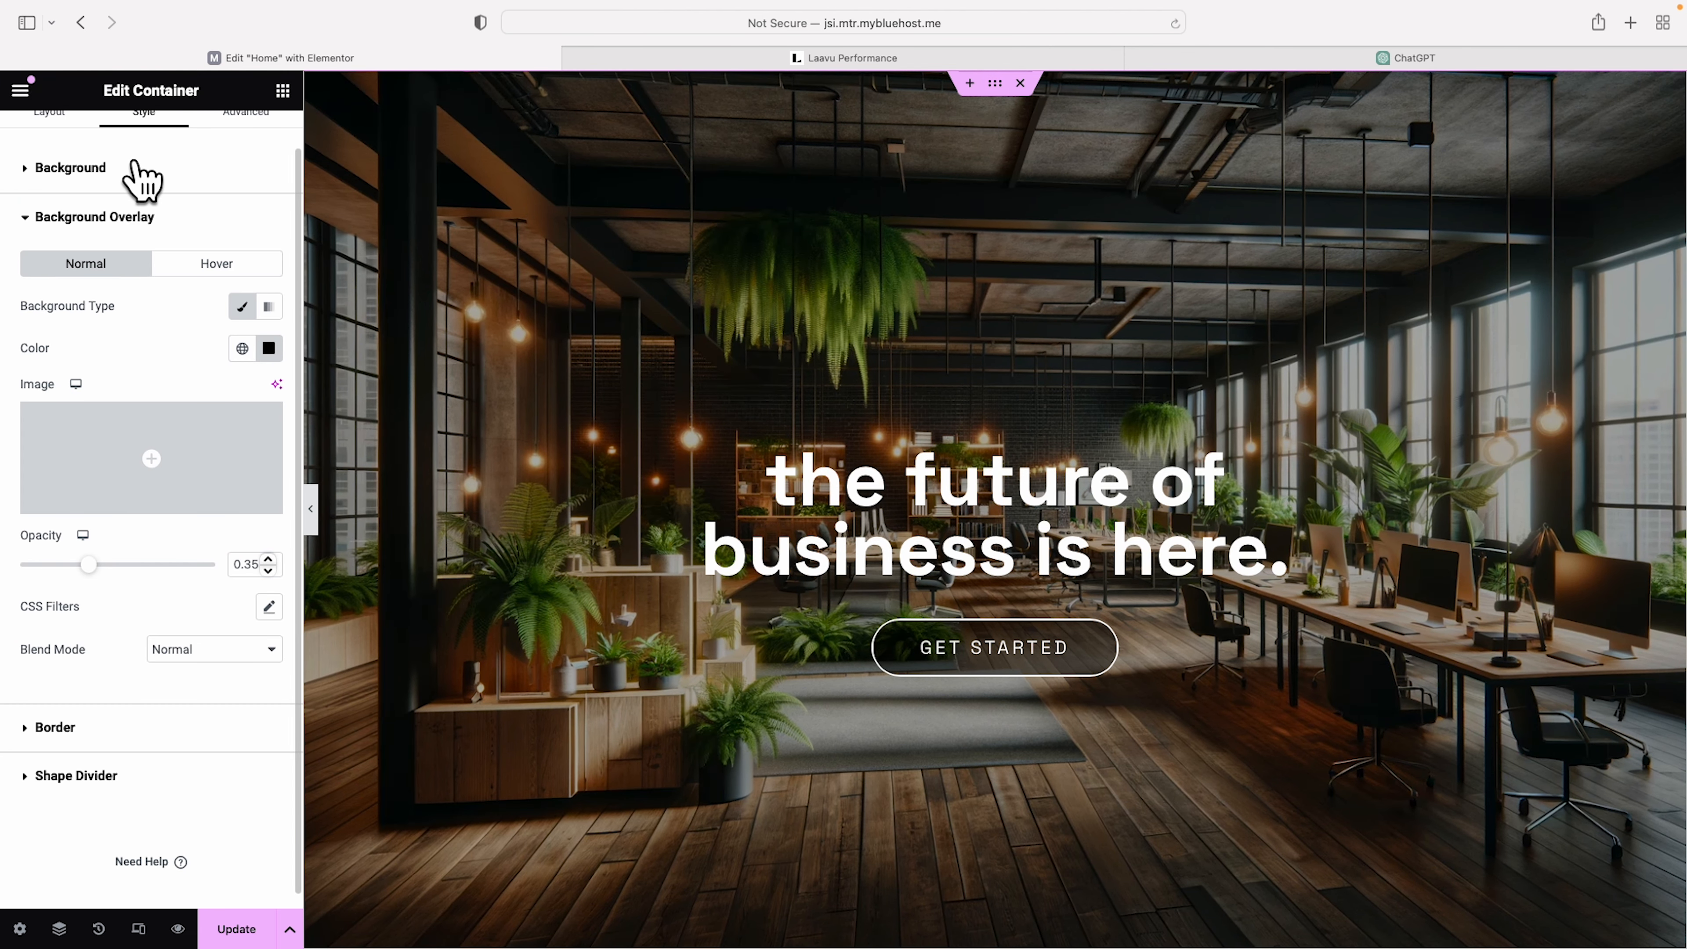
- Give the hero container a Solid border with a width of 13 px on all sides
scroll(139, 160, "up", 1)
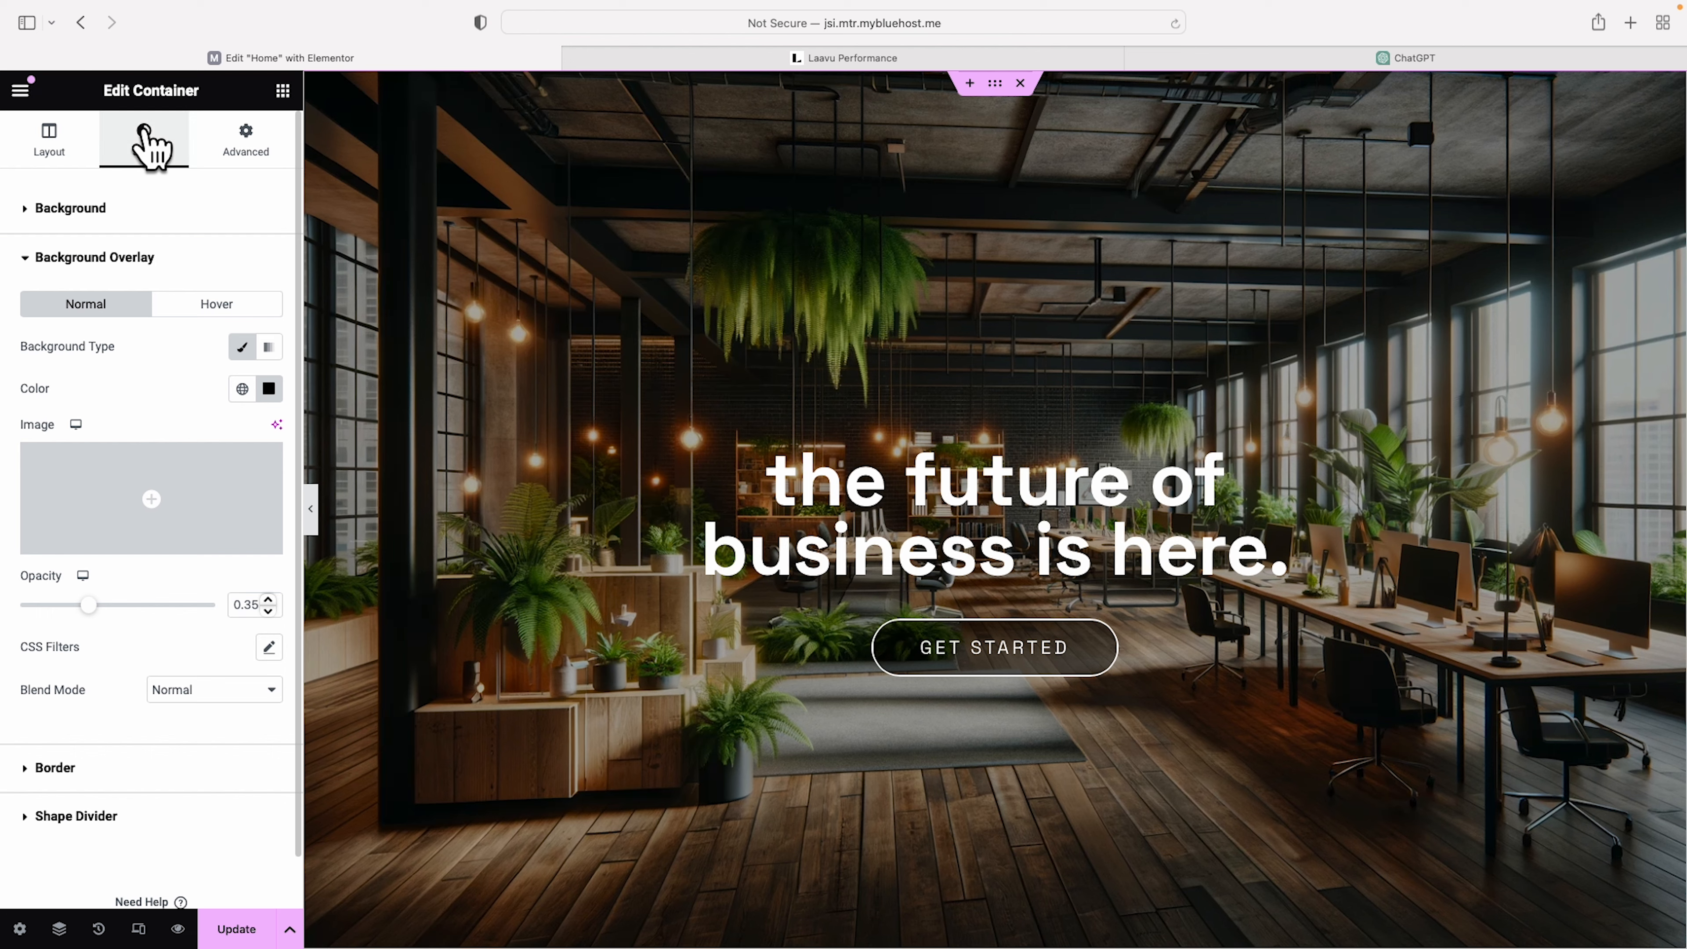
left_click(53, 770)
left_click(269, 394)
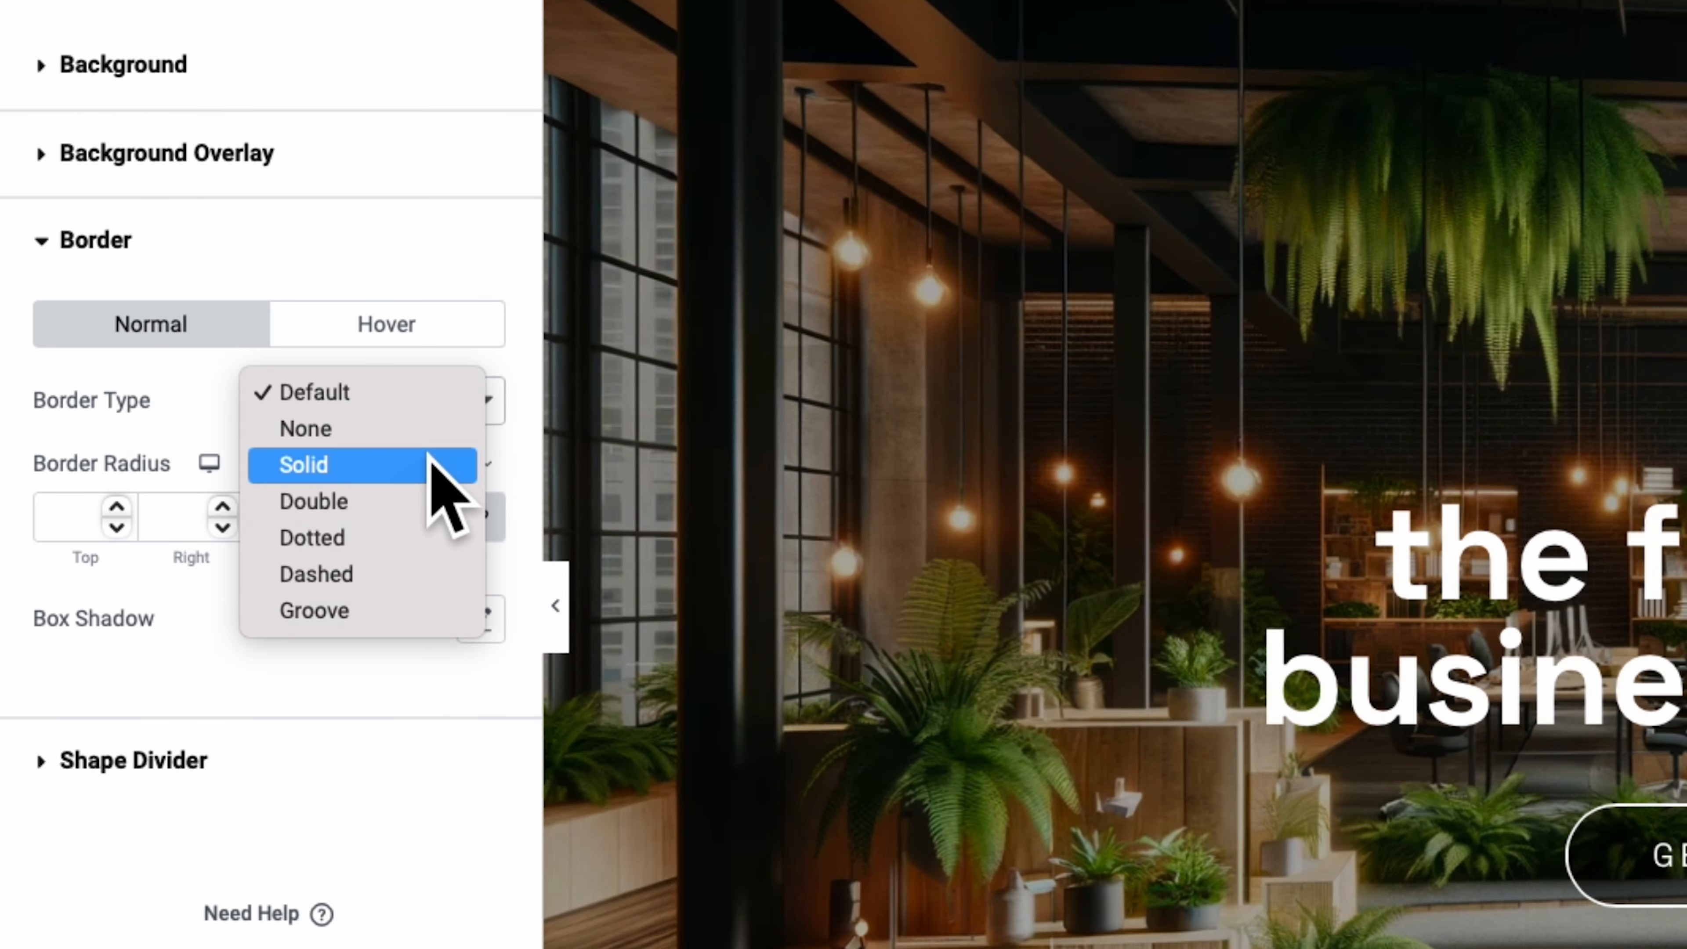
left_click(240, 428)
left_click(115, 504)
left_click(116, 504)
left_click(116, 504)
left_click(115, 504)
left_click(116, 504)
left_click(115, 504)
left_click(116, 504)
left_click(116, 504)
left_click(115, 504)
left_click(116, 504)
left_click(116, 504)
left_click(115, 504)
left_click(116, 504)
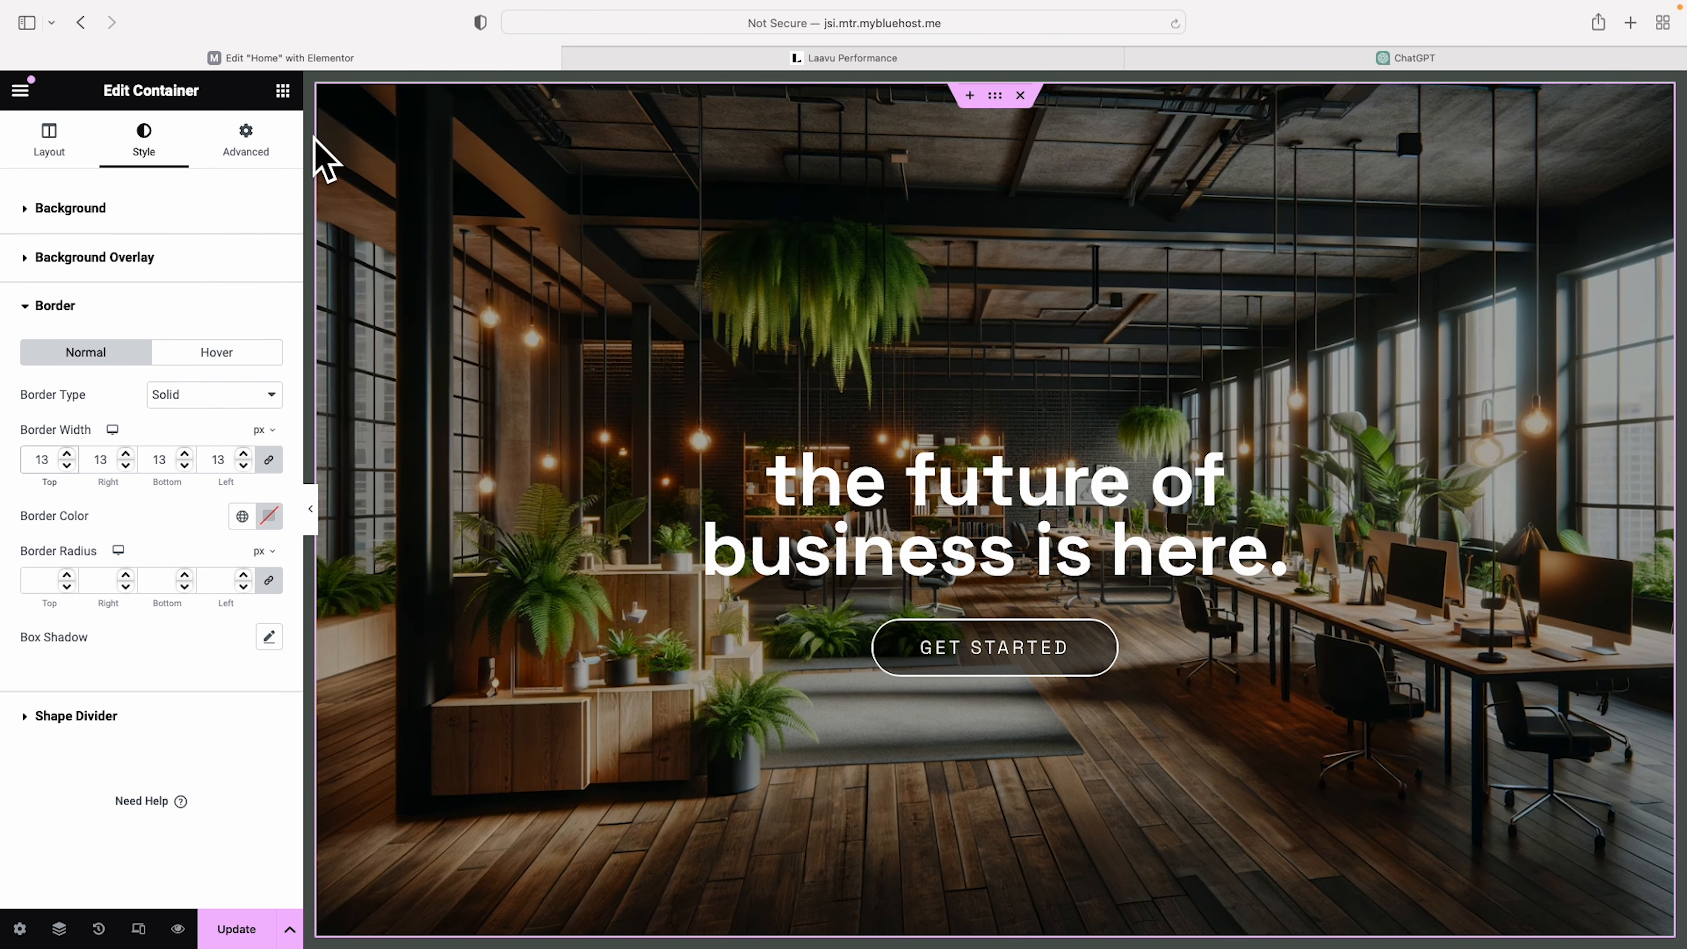
- Set the hero container's border color to white, #FFFFFF, and its border radius to 28 px on all corners
left_click(270, 516)
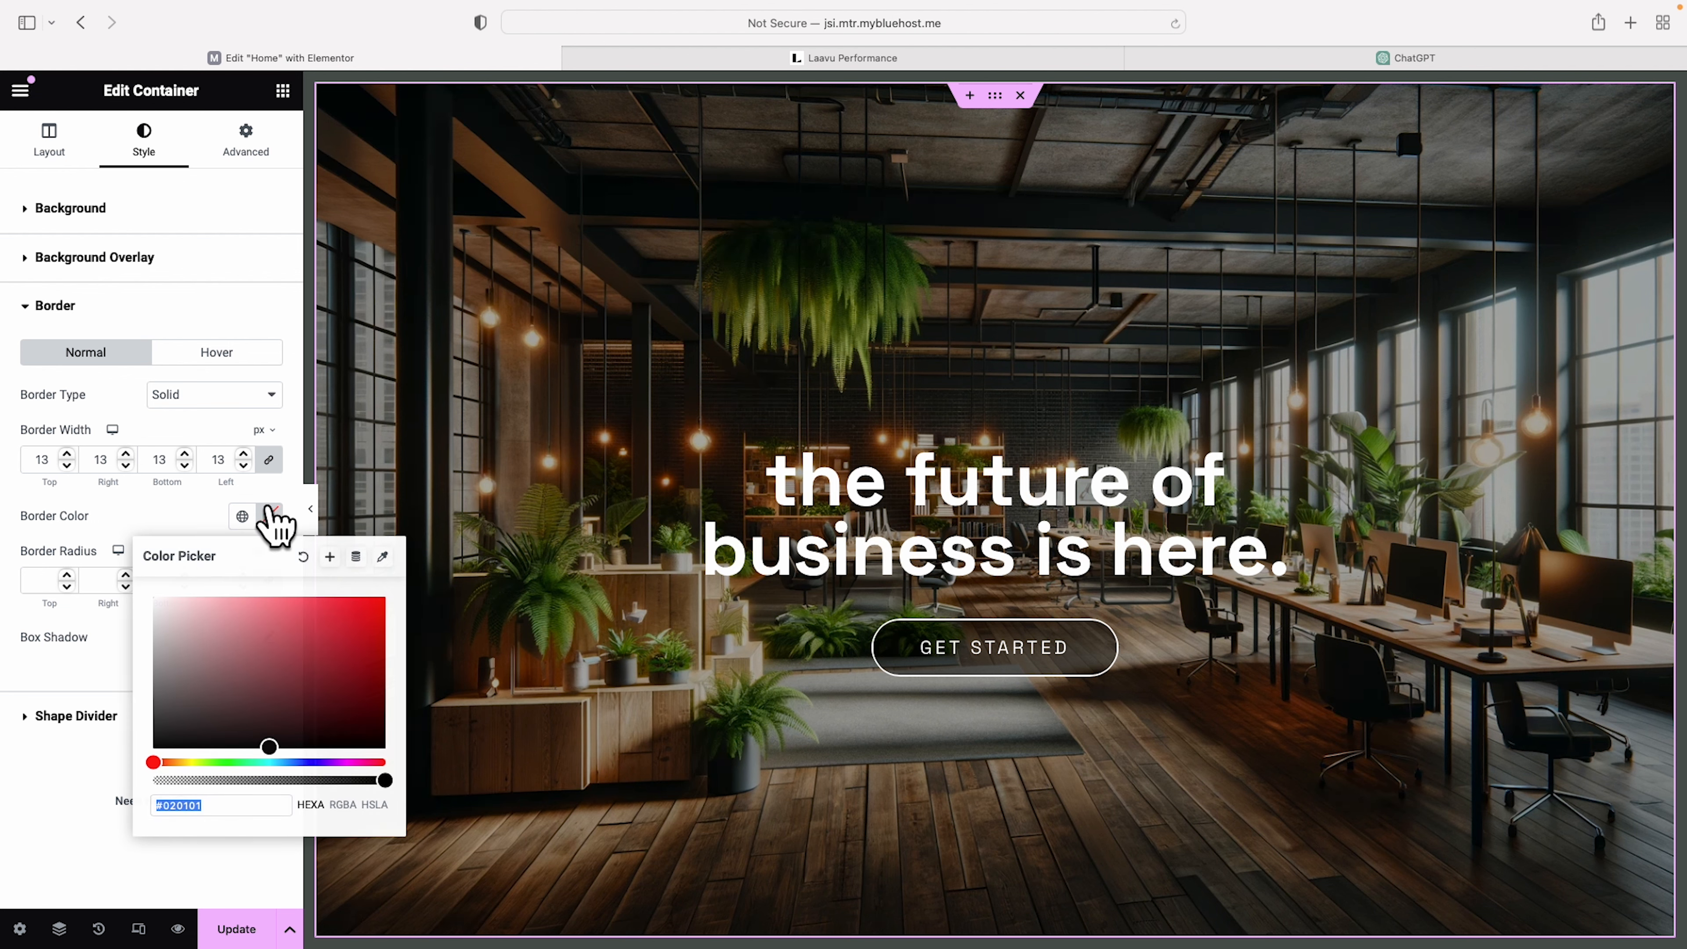
left_click_drag(153, 610, 133, 573)
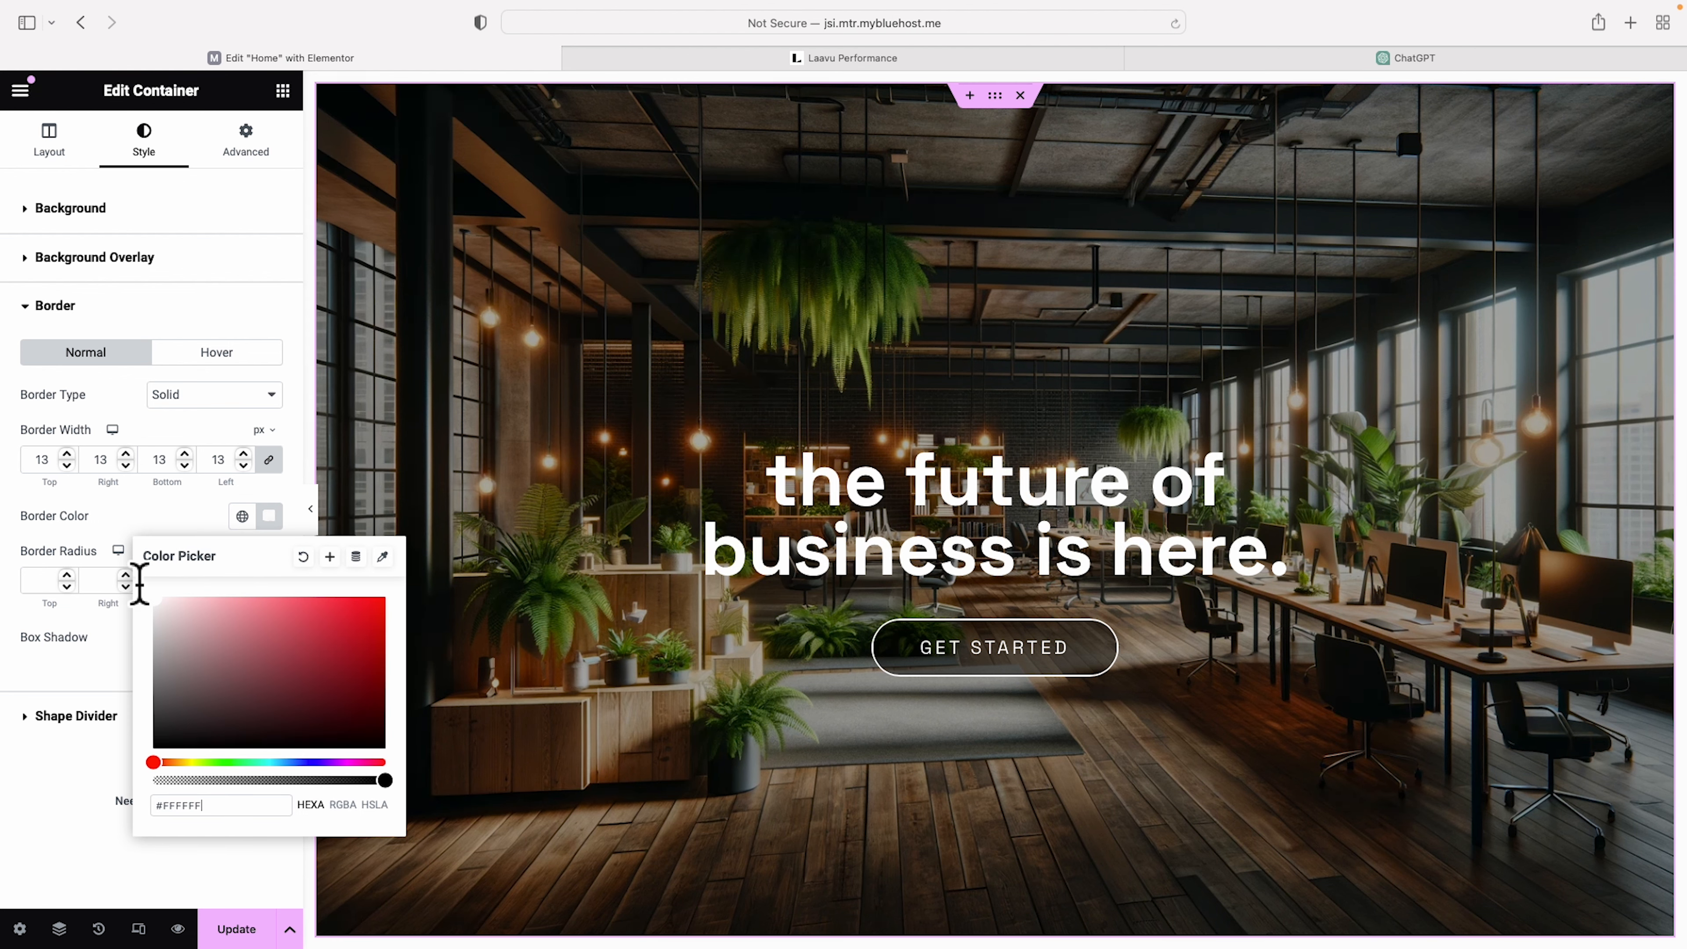
left_click(98, 650)
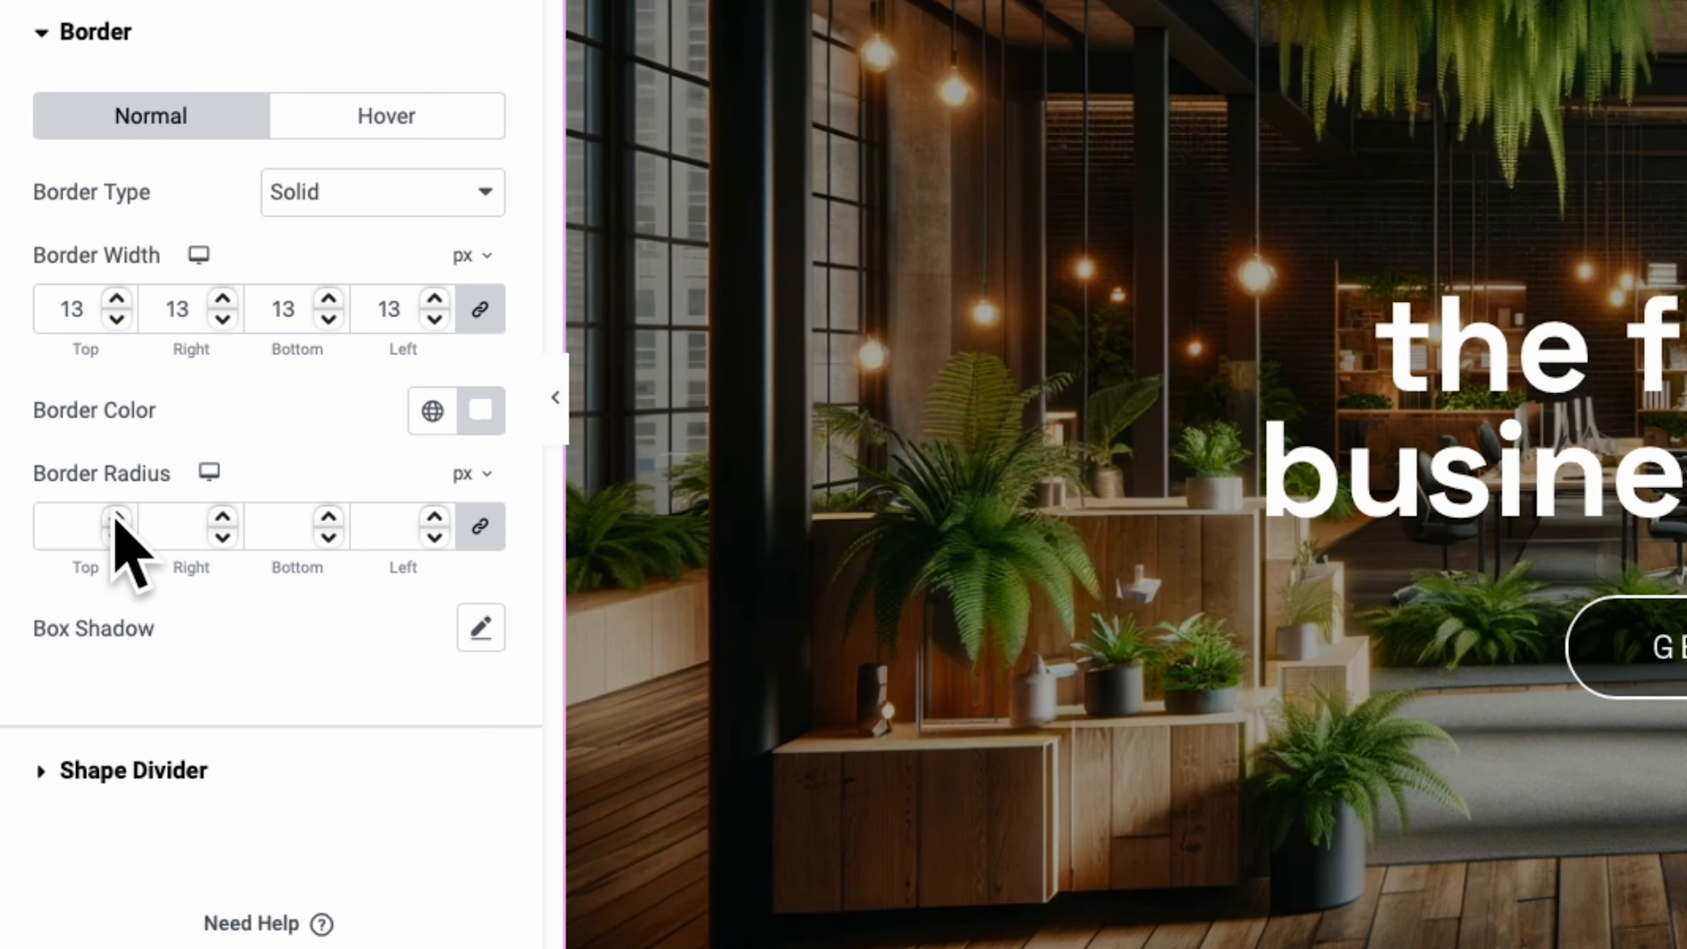
type("2")
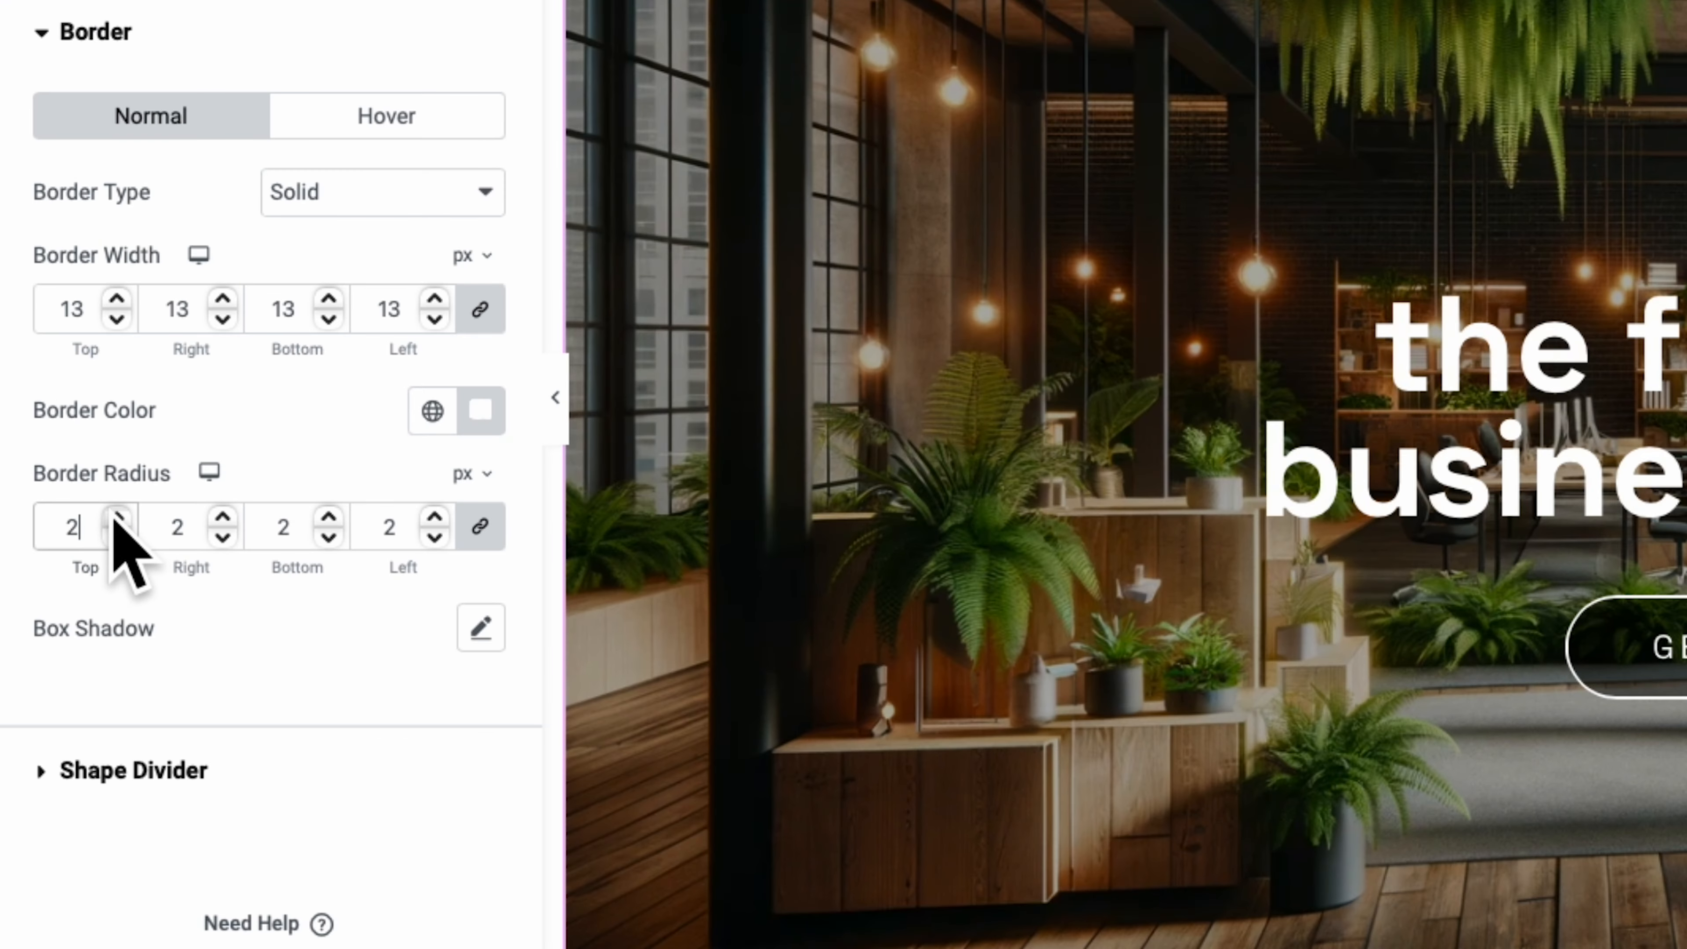
left_click(114, 514)
left_click(115, 515)
left_click(114, 515)
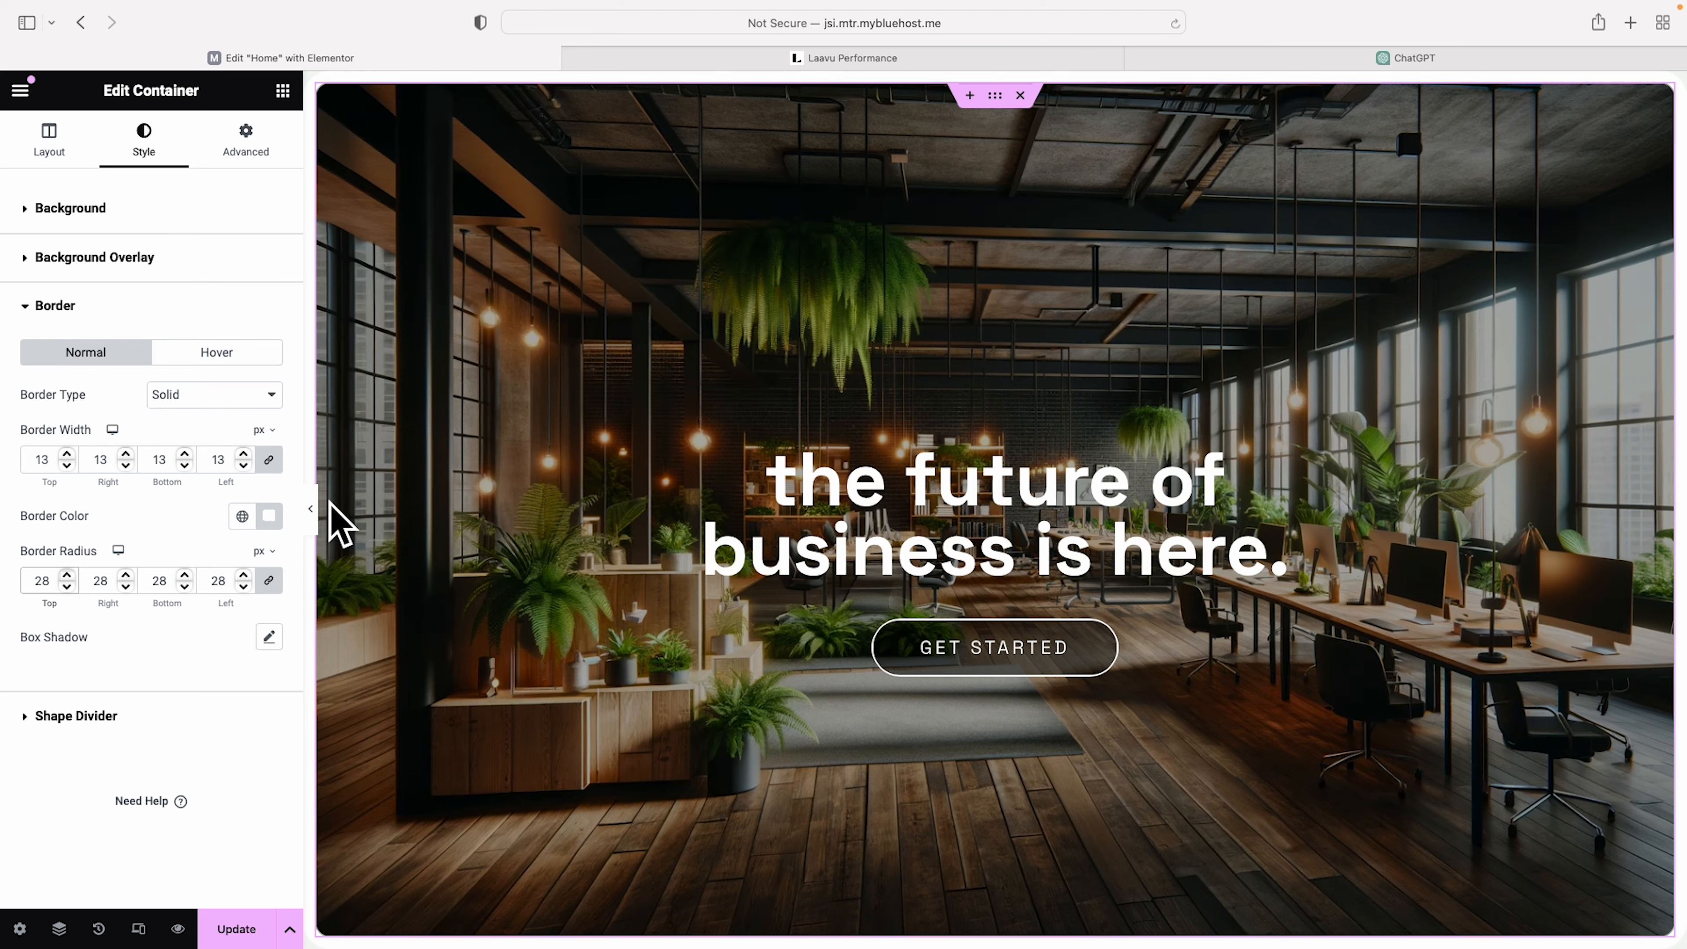
- Preview the rounded, framed hero without the editing panel, and return to editing
left_click(310, 511)
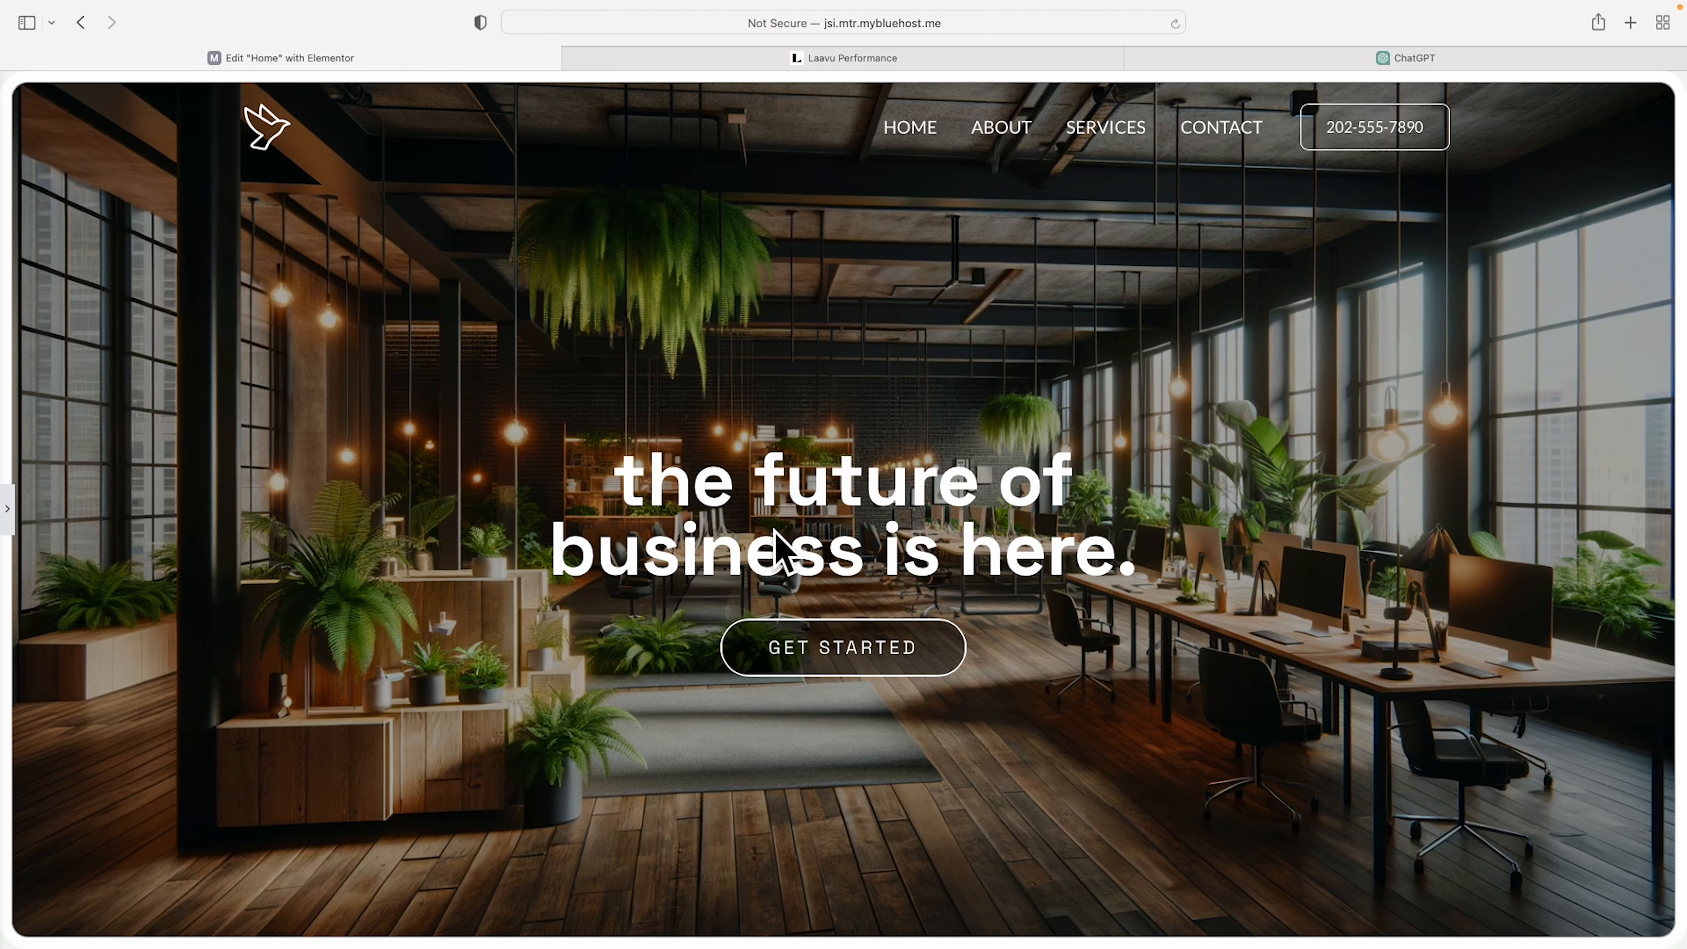
left_click(7, 509)
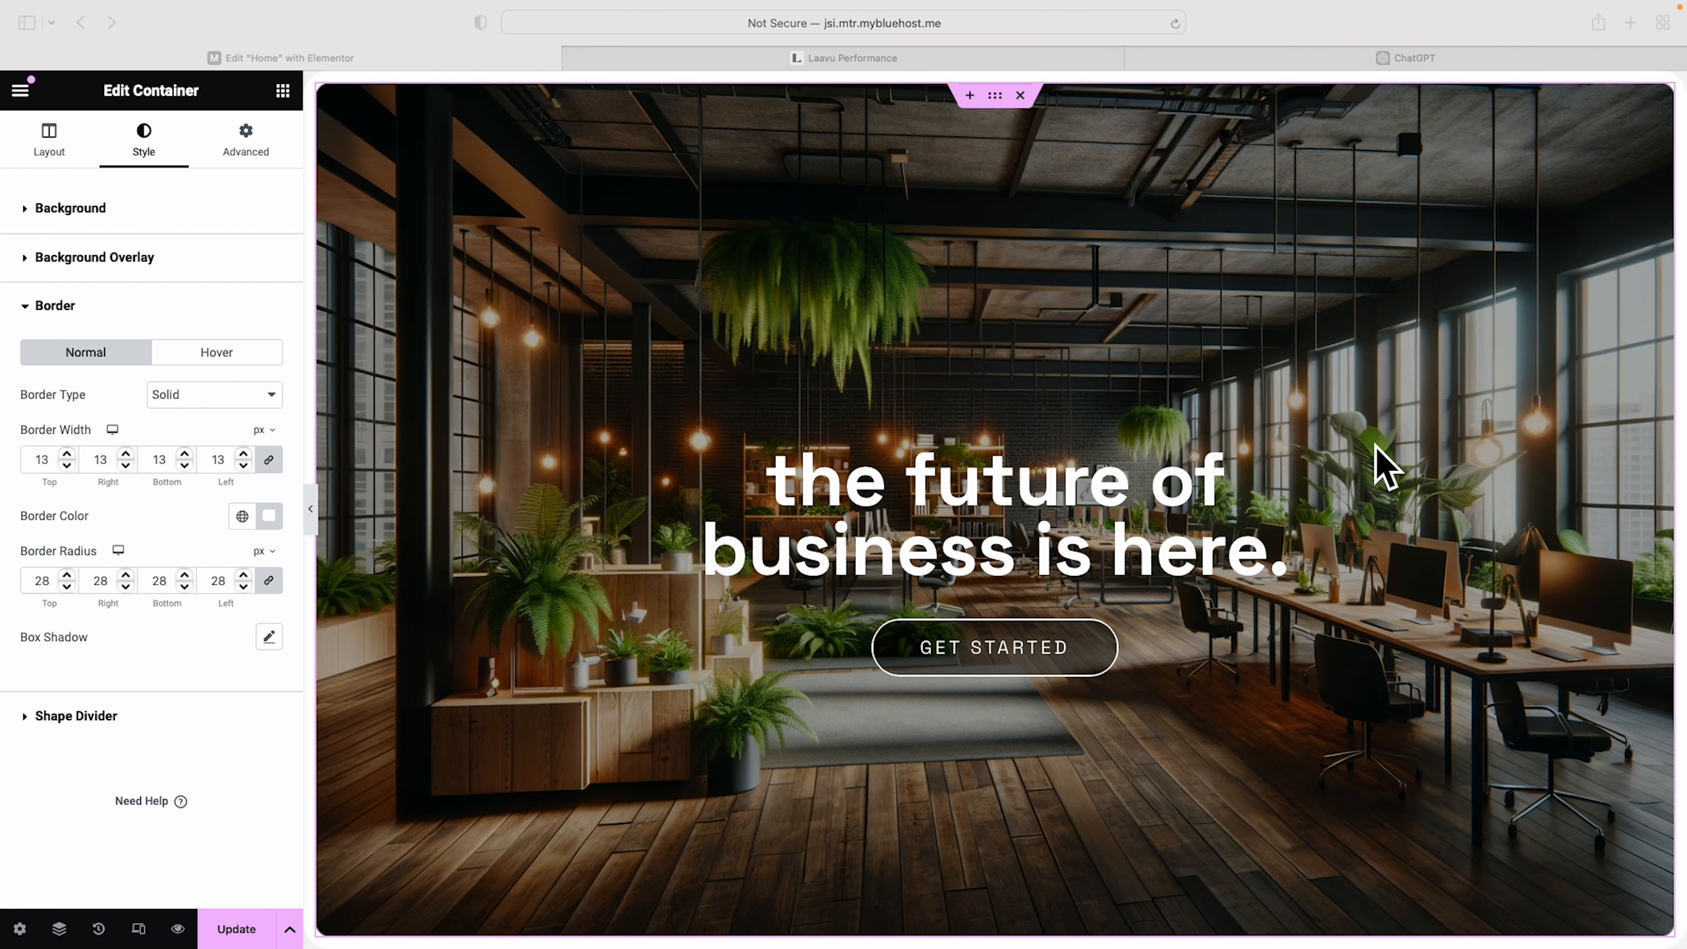
scroll(1385, 468, "down", 1)
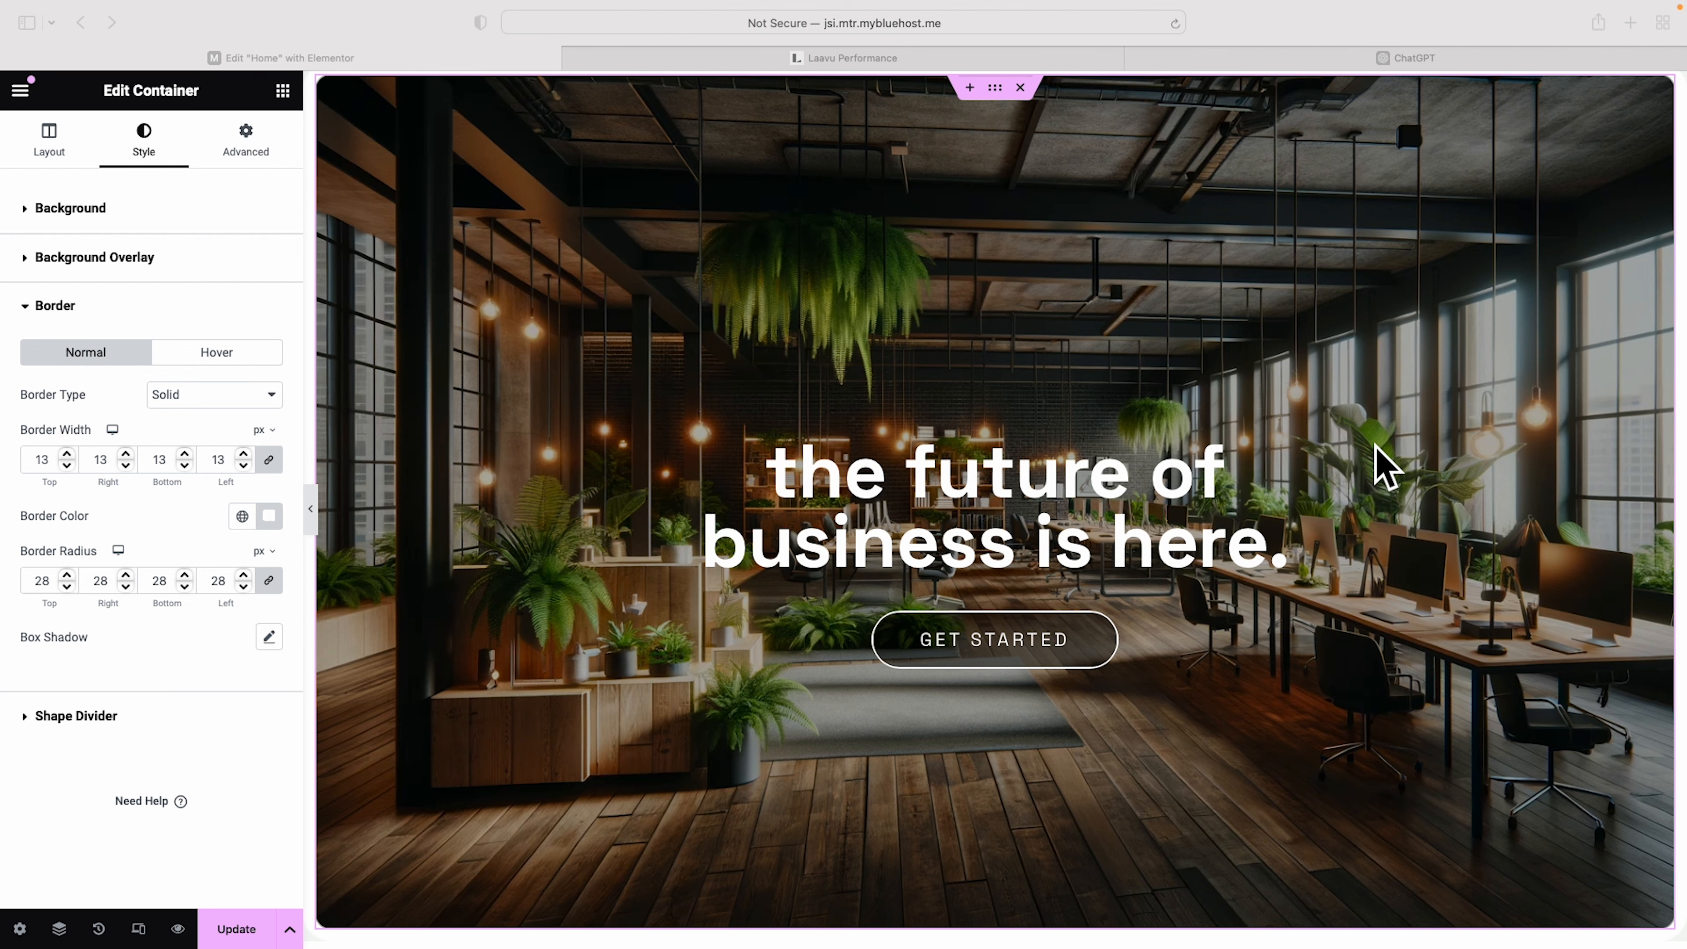
- Delete the "Certified web designer based in Oakland, California" line above the "Problems I can help with" heading
scroll(1349, 651, "down", 5)
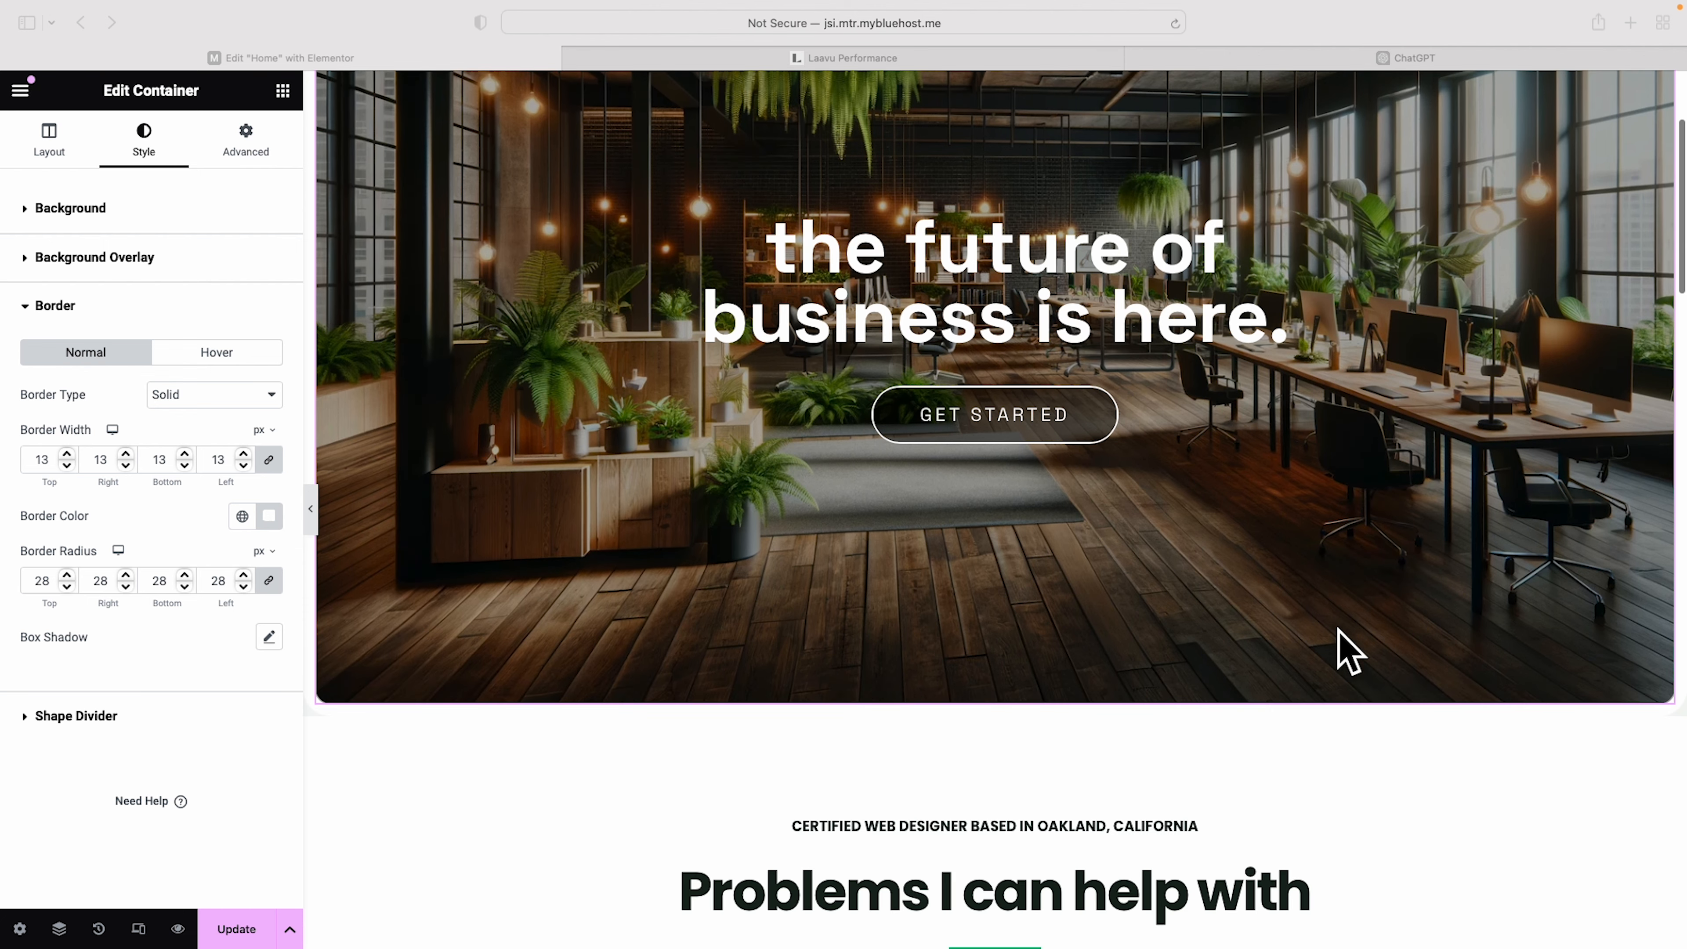
scroll(1348, 651, "down", 12)
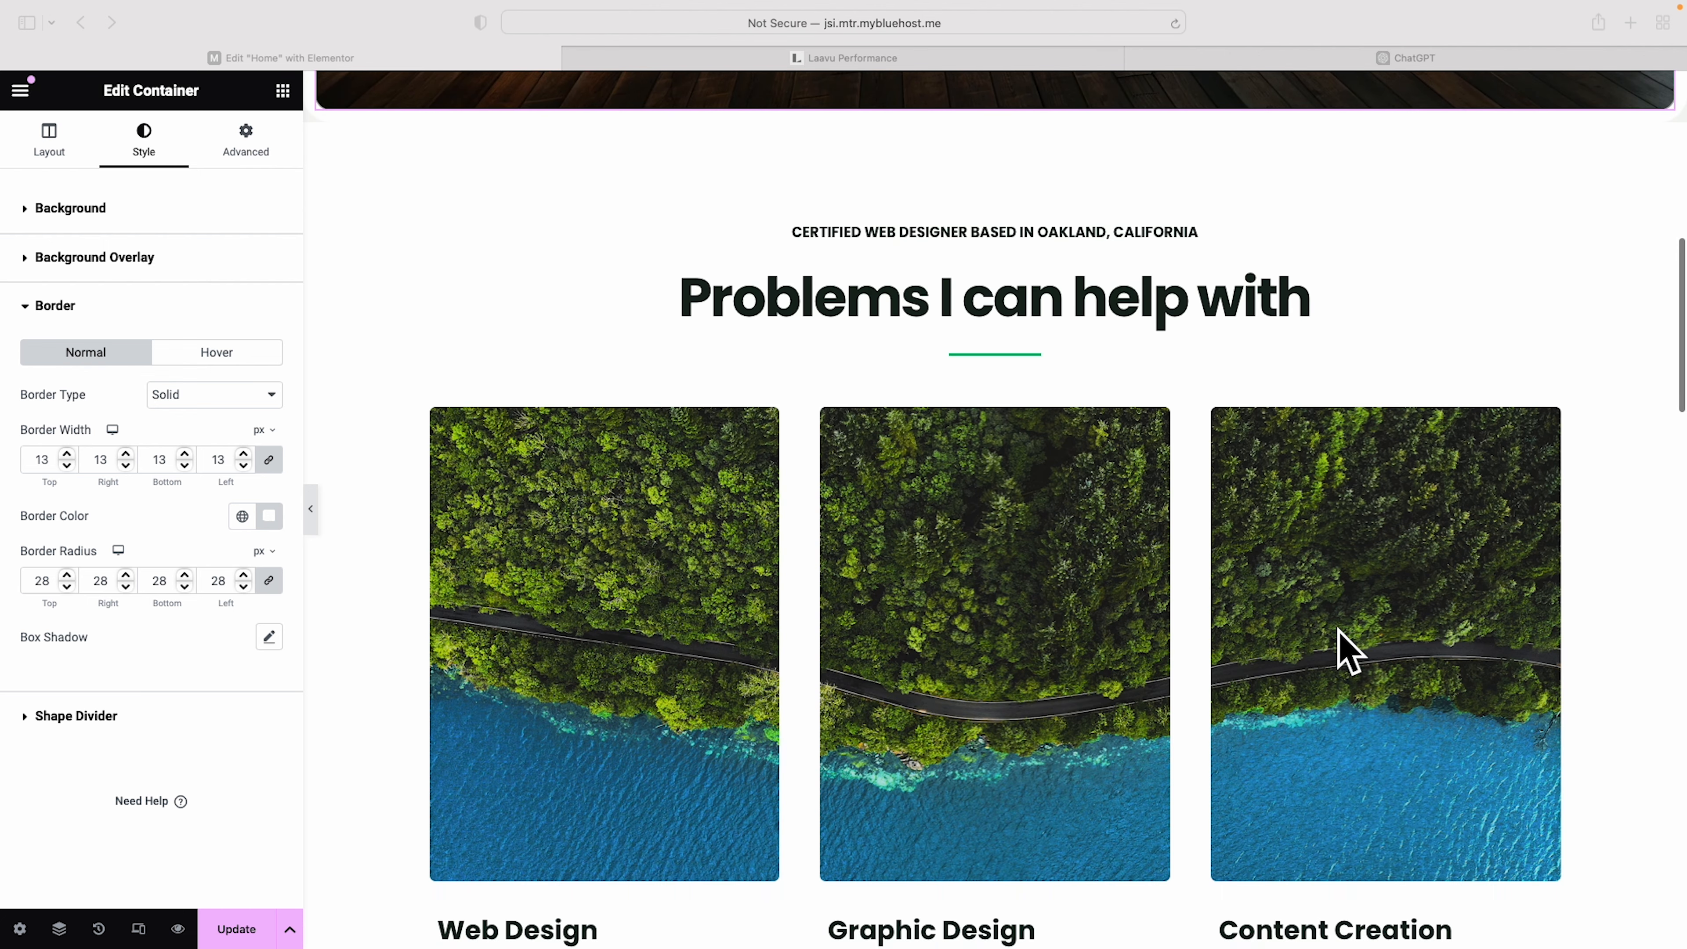
left_click(1003, 281)
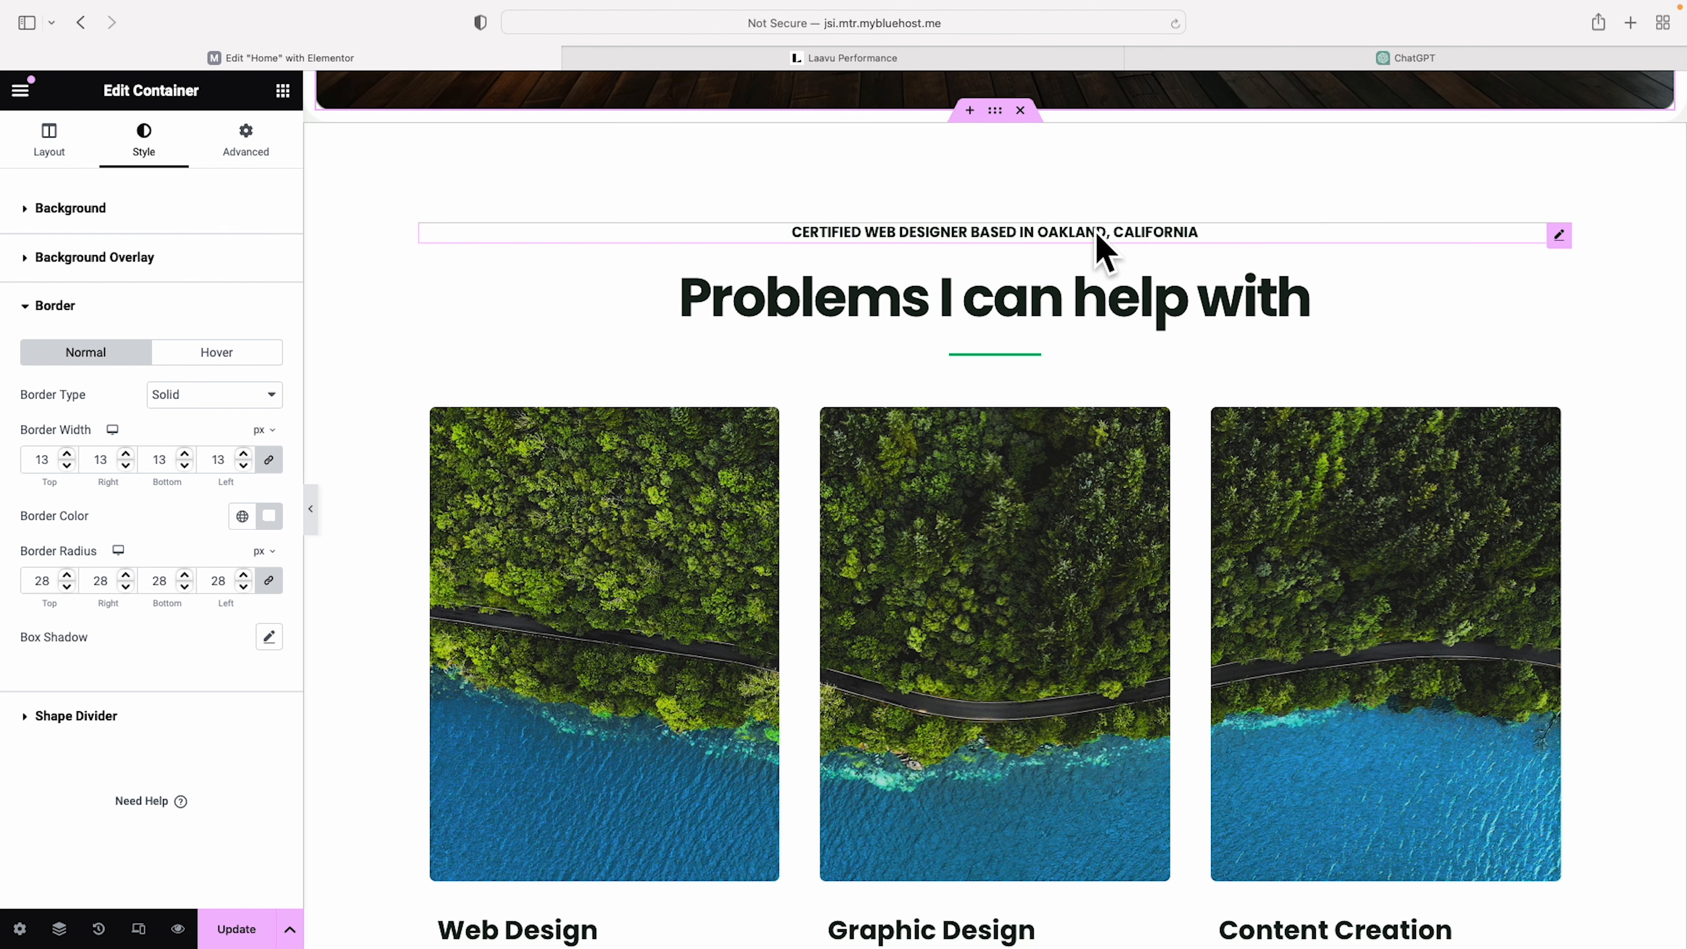
right_click(1103, 249)
left_click(1129, 681)
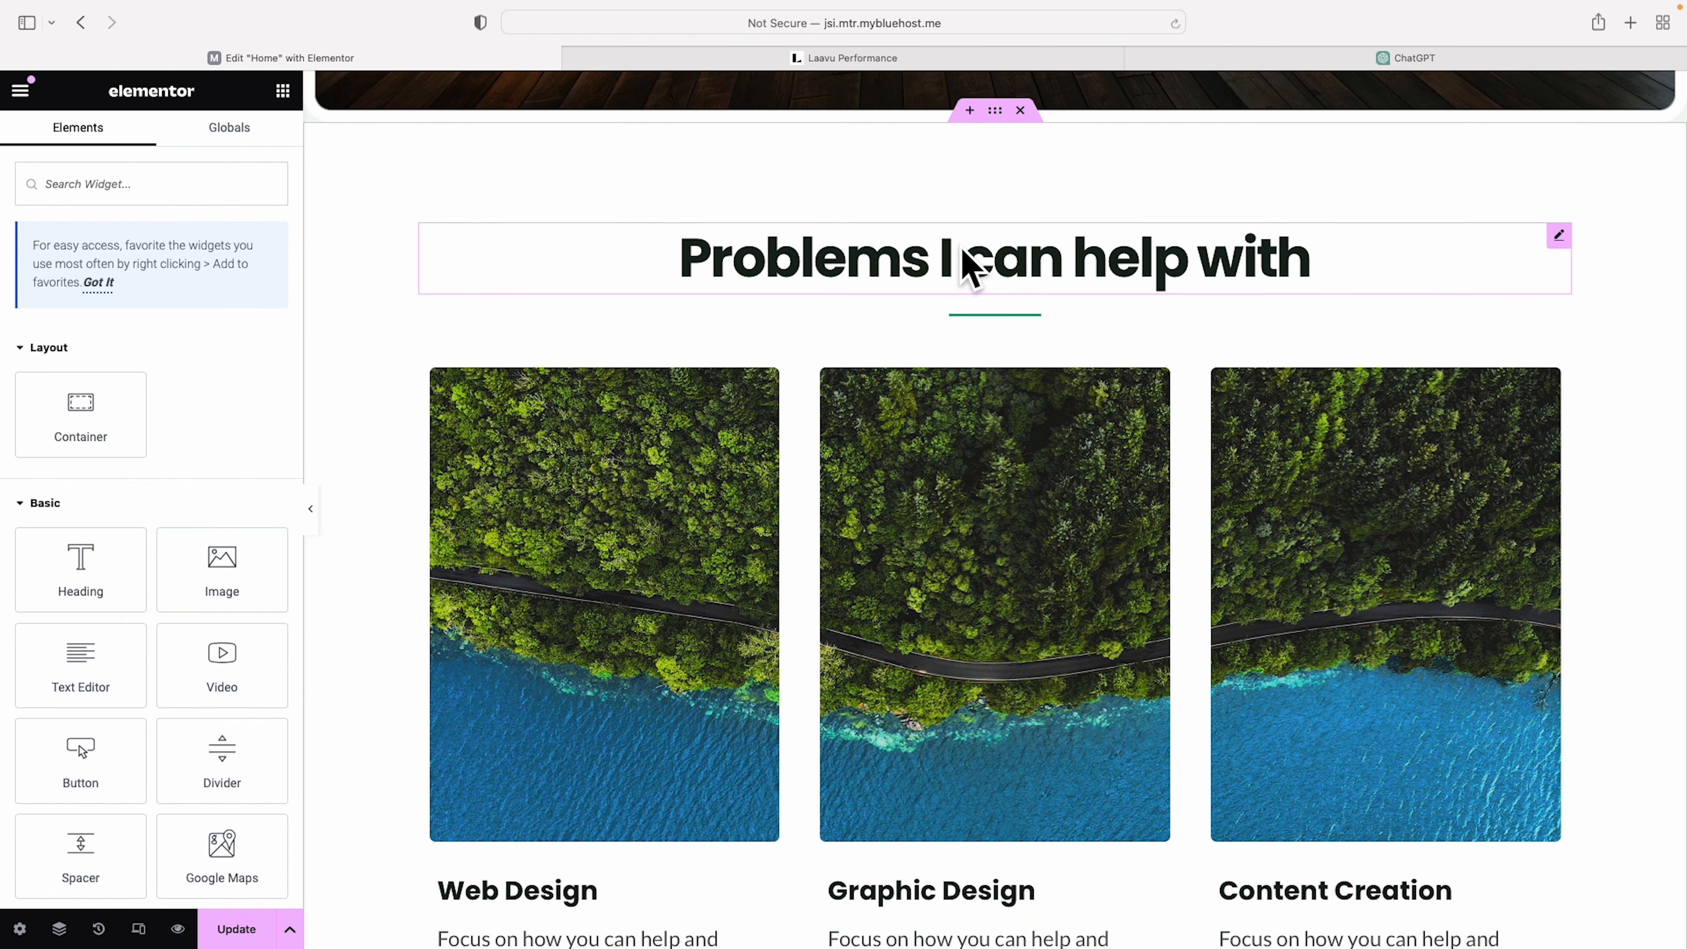
- Change the "Problems I can help with" heading text to "Our Services"
left_click(976, 266)
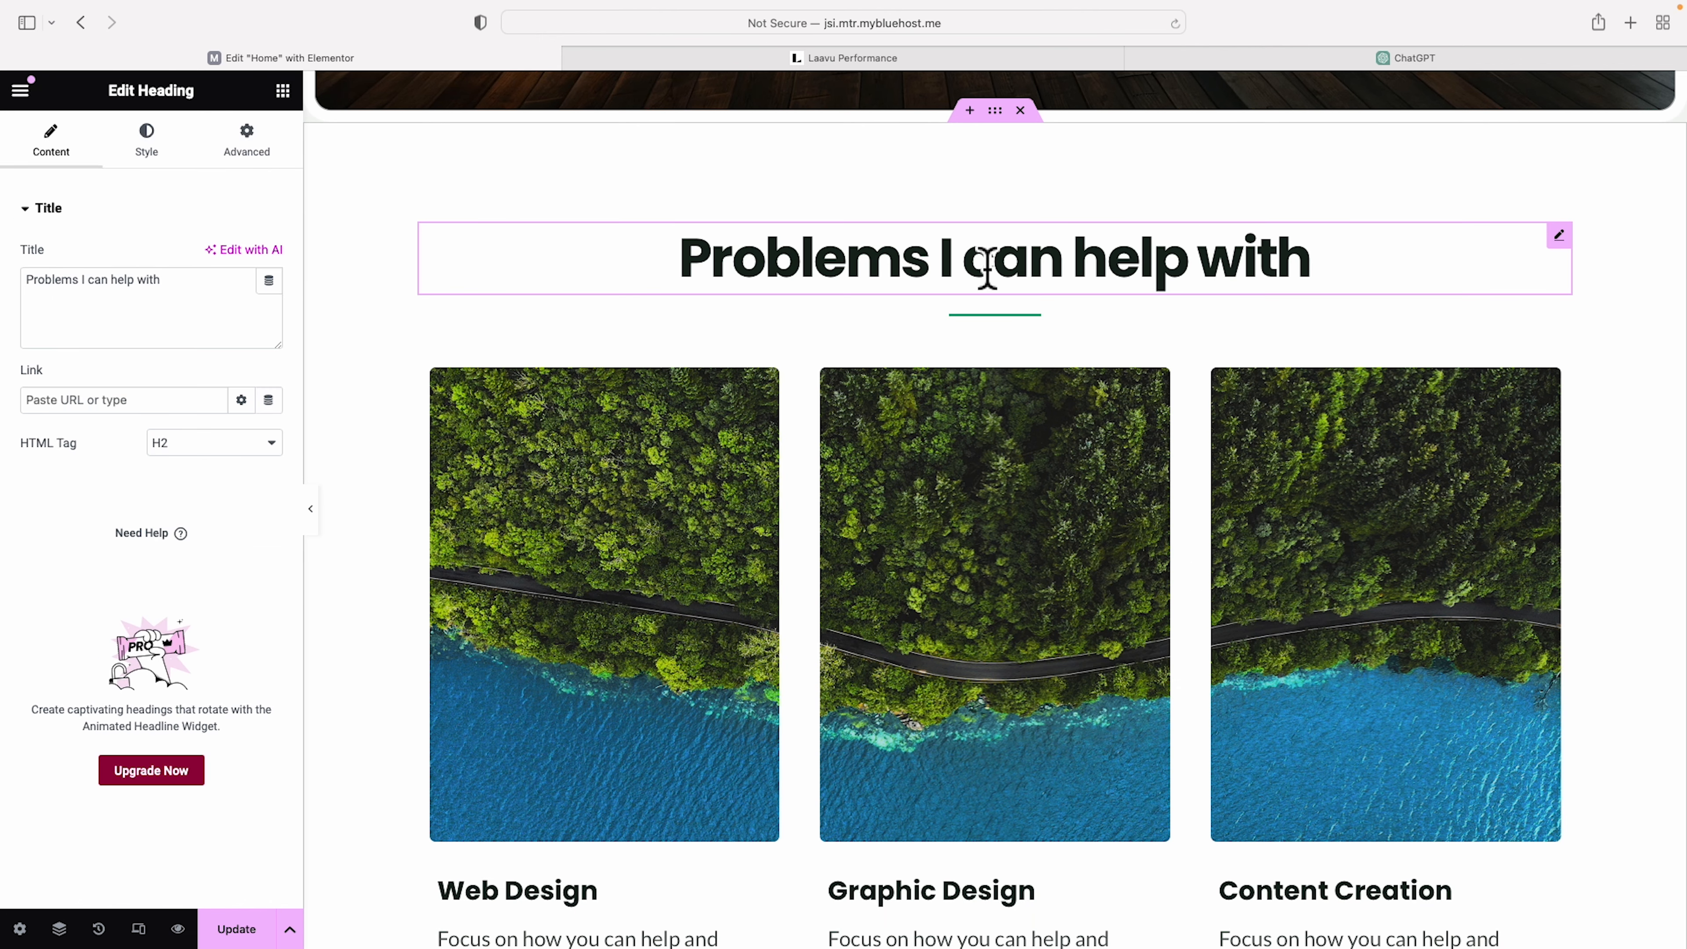
triple_click(134, 284)
type("Our Services")
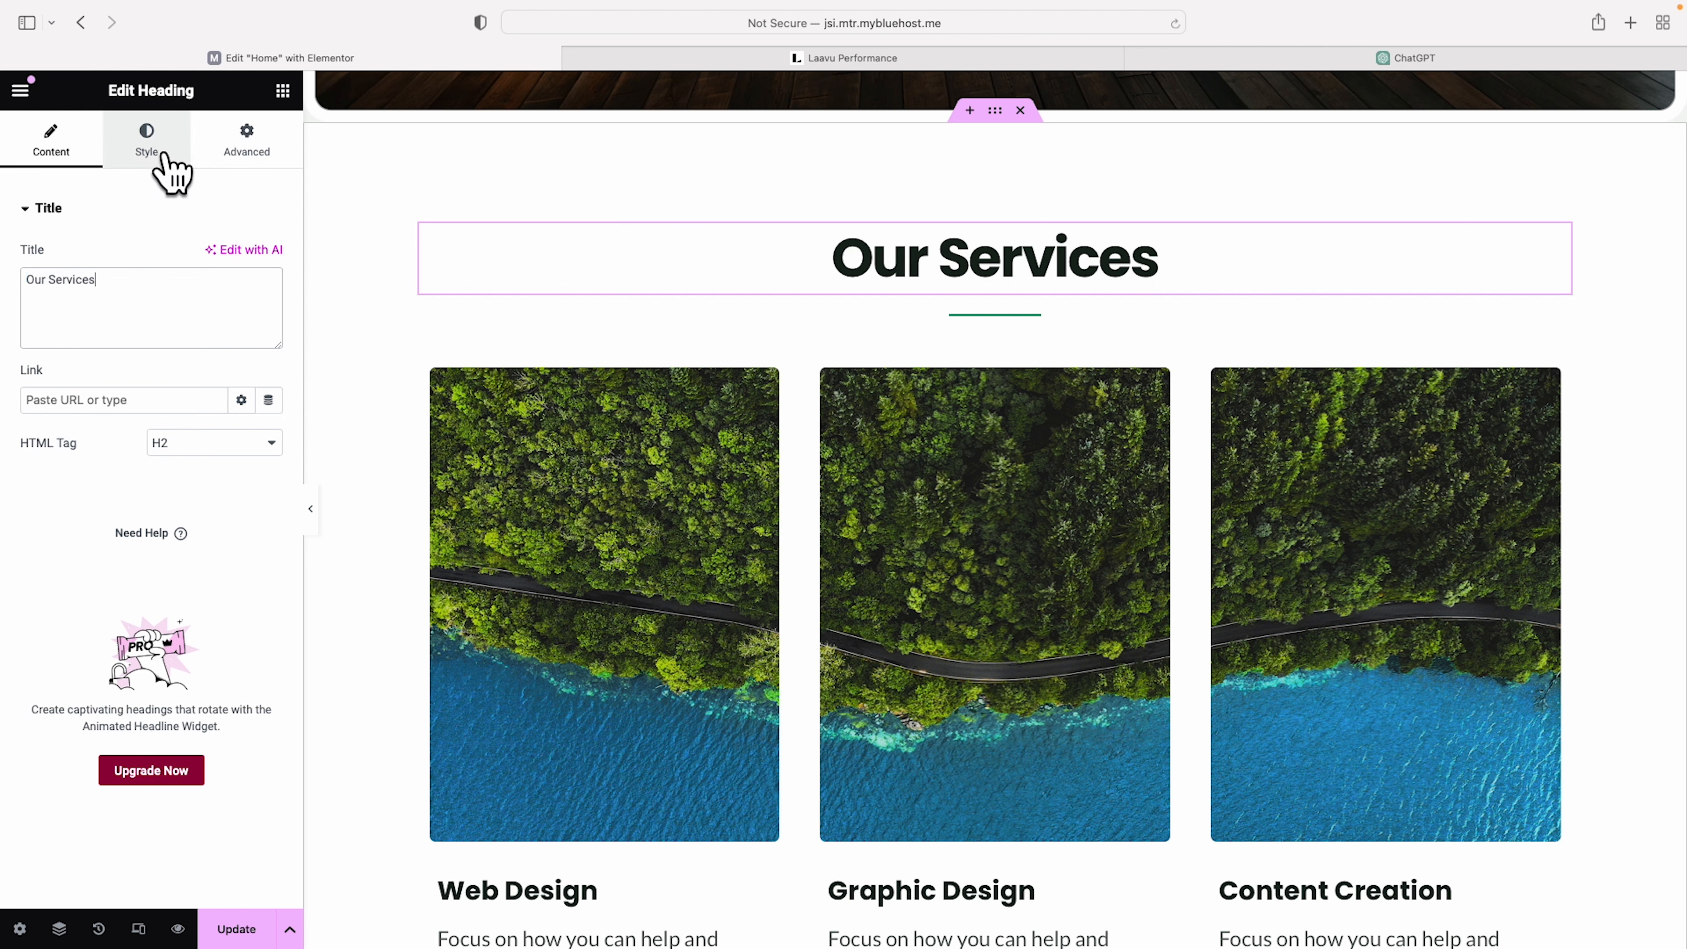
- Set the "Our Services" heading's font family to Space Grotesk and its size to 39 px
left_click(155, 152)
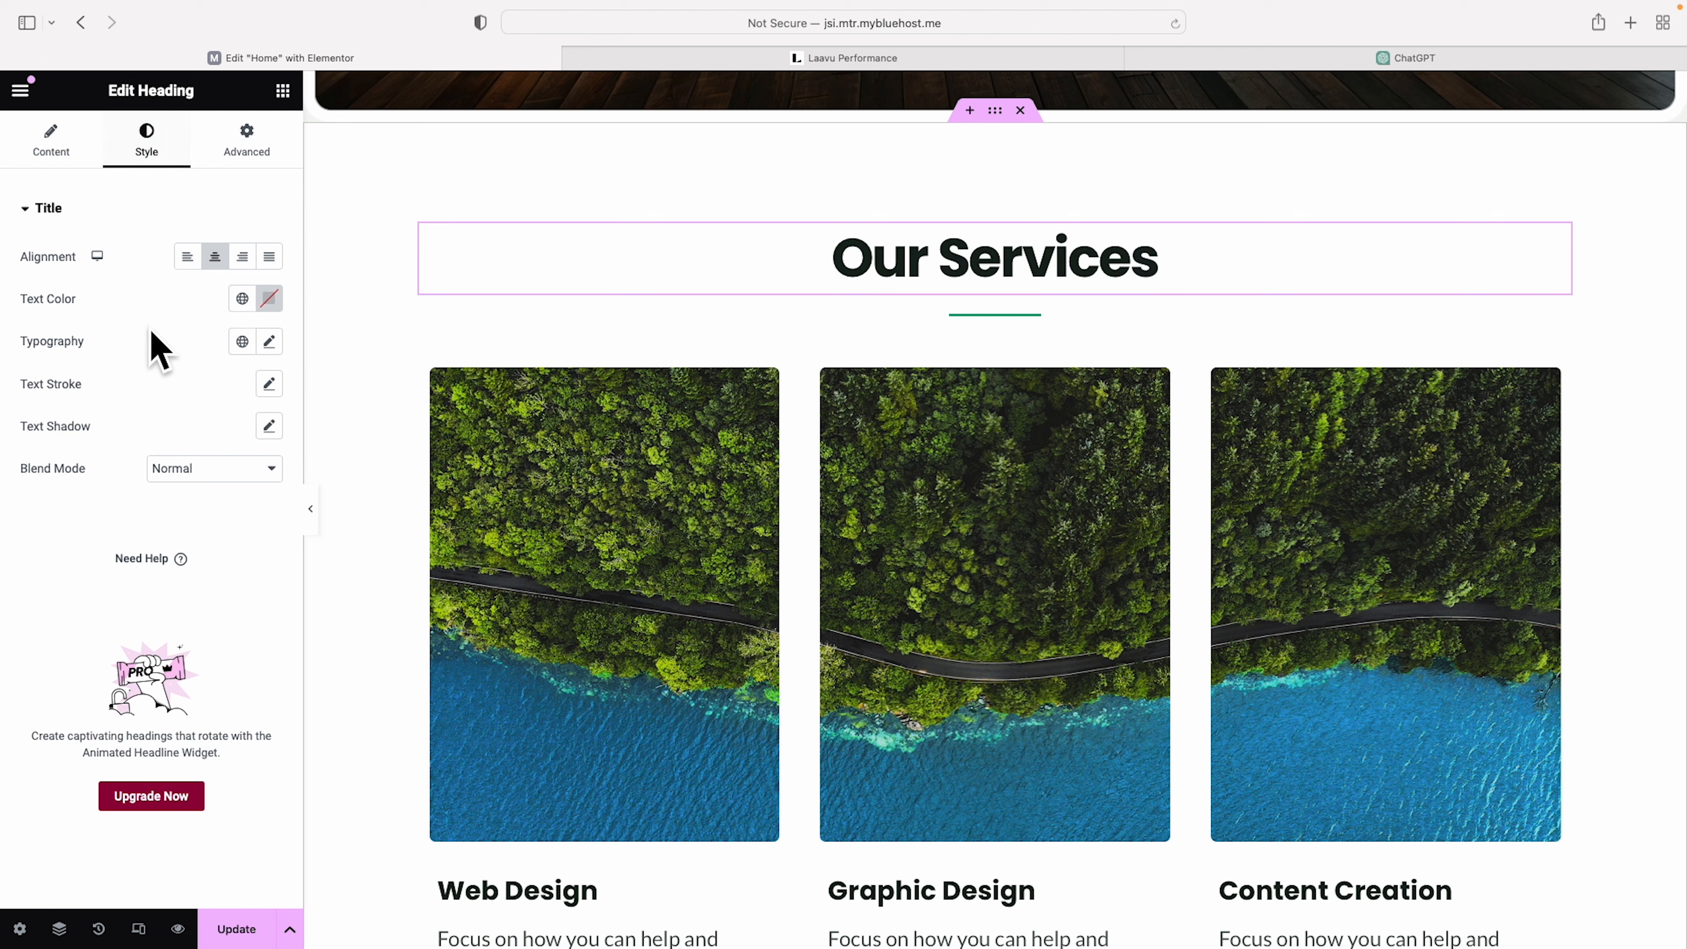
left_click(269, 343)
left_click(219, 437)
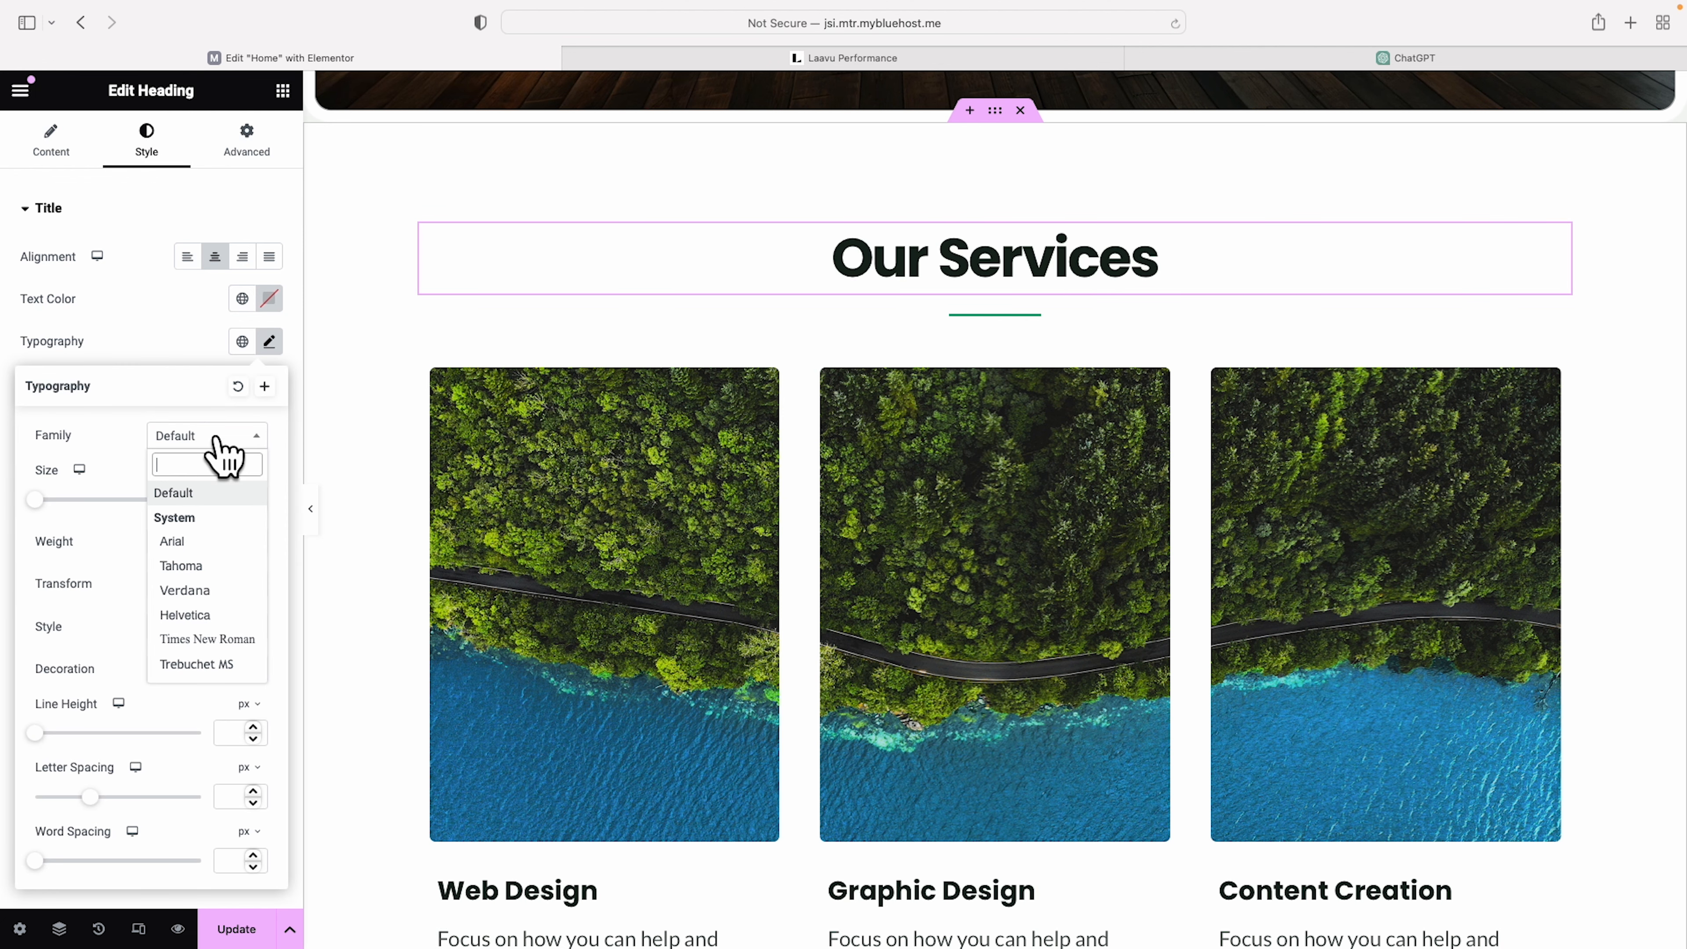
type("space")
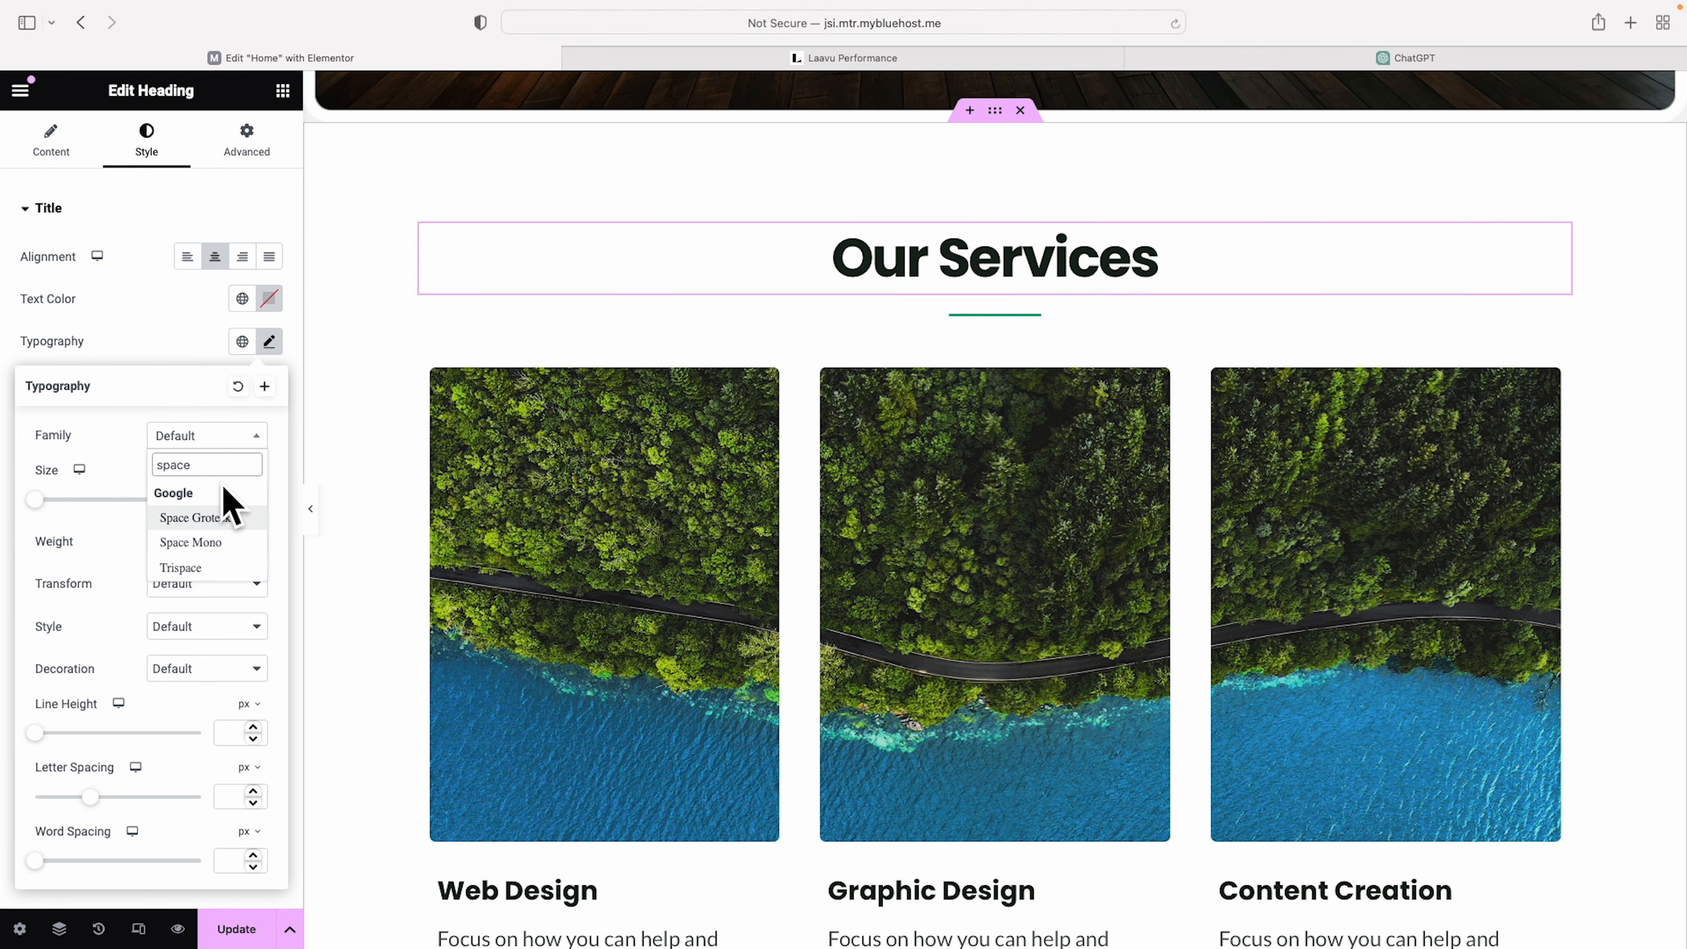
left_click(200, 517)
left_click_drag(36, 499, 69, 500)
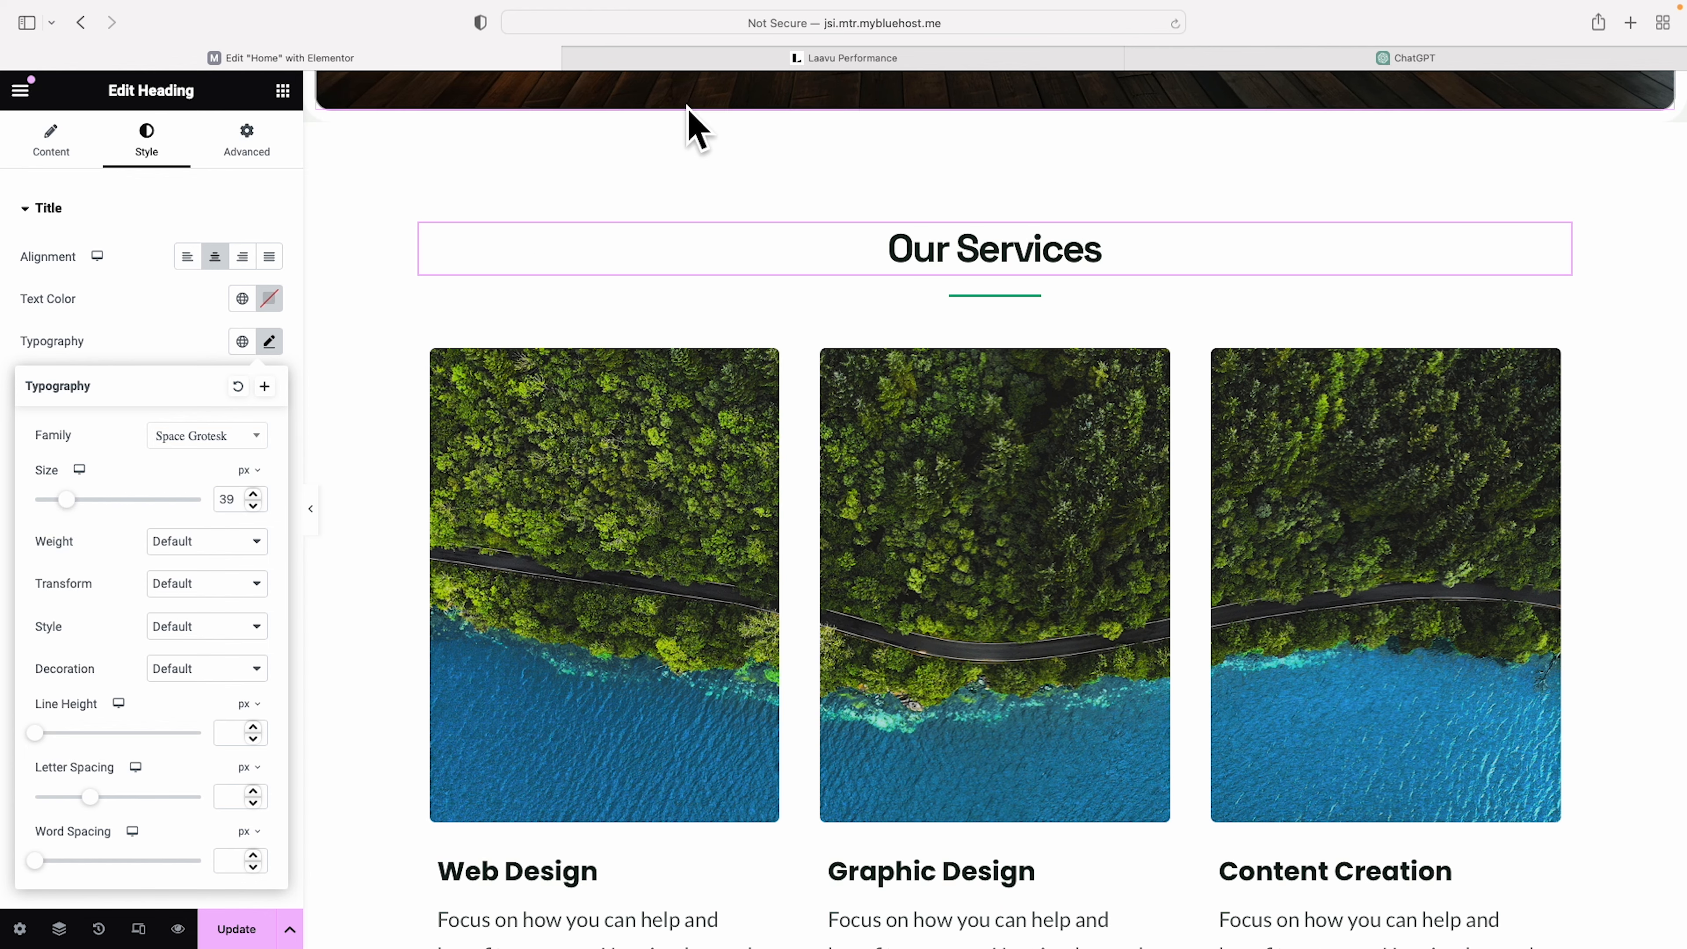
- Recolor the divider under "Our Services" to #FBBC42, using the Laavu site's orange as reference, and save it as a new global color
left_click(724, 57)
scroll(1096, 459, "down", 15)
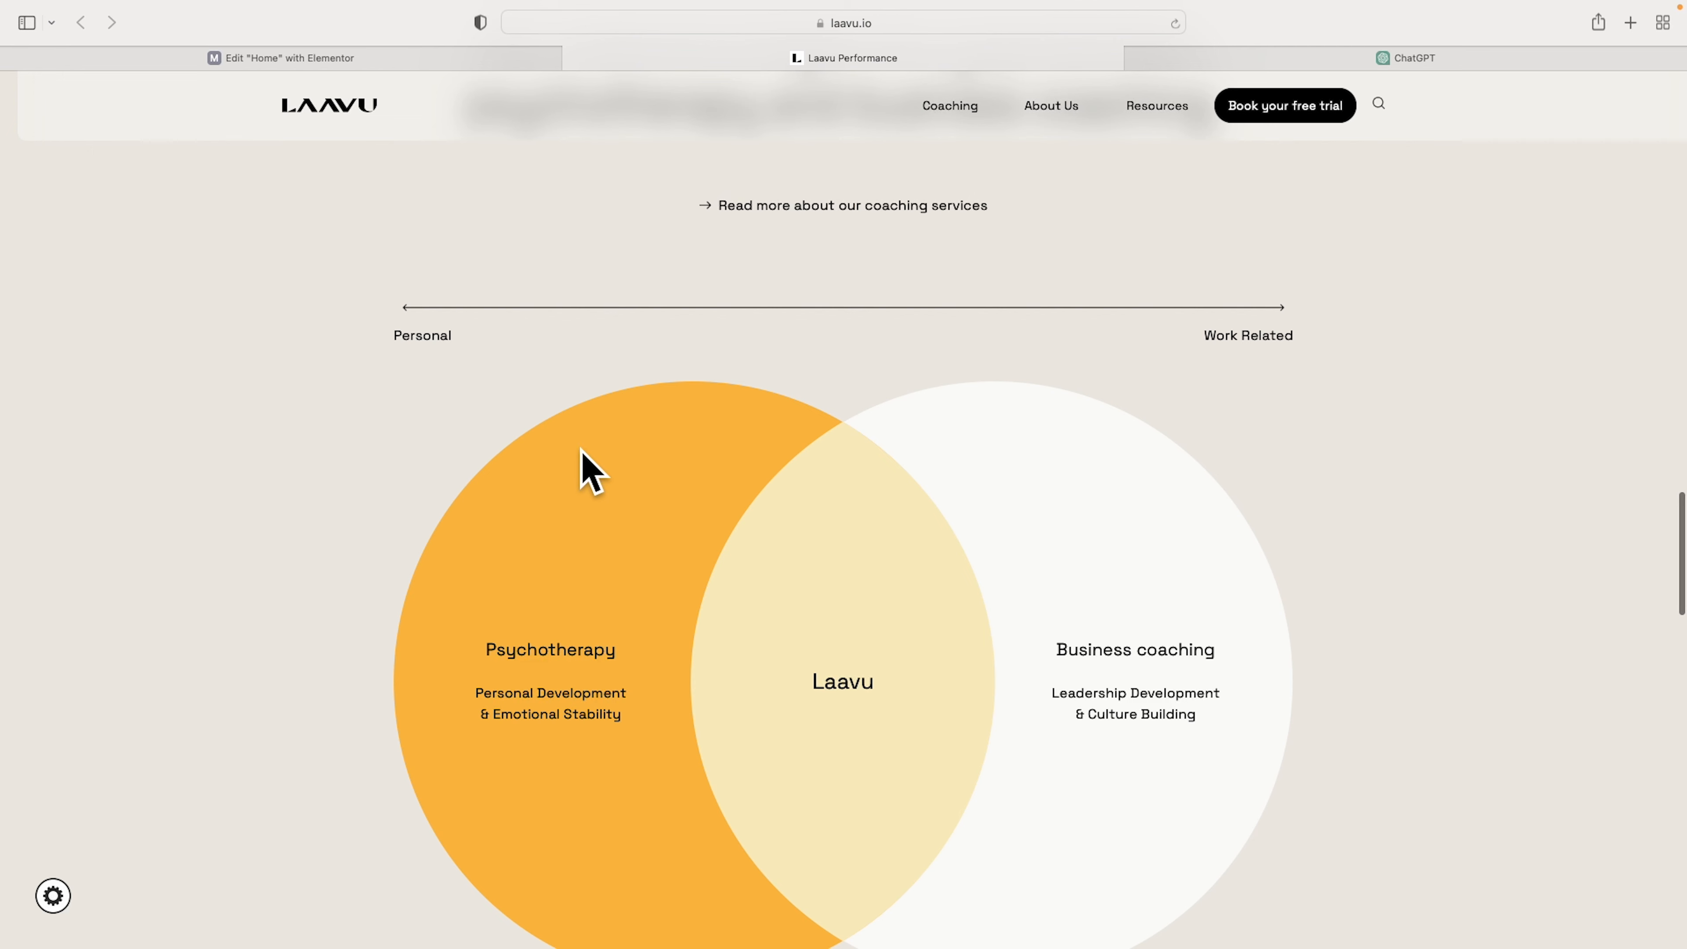
left_click(377, 58)
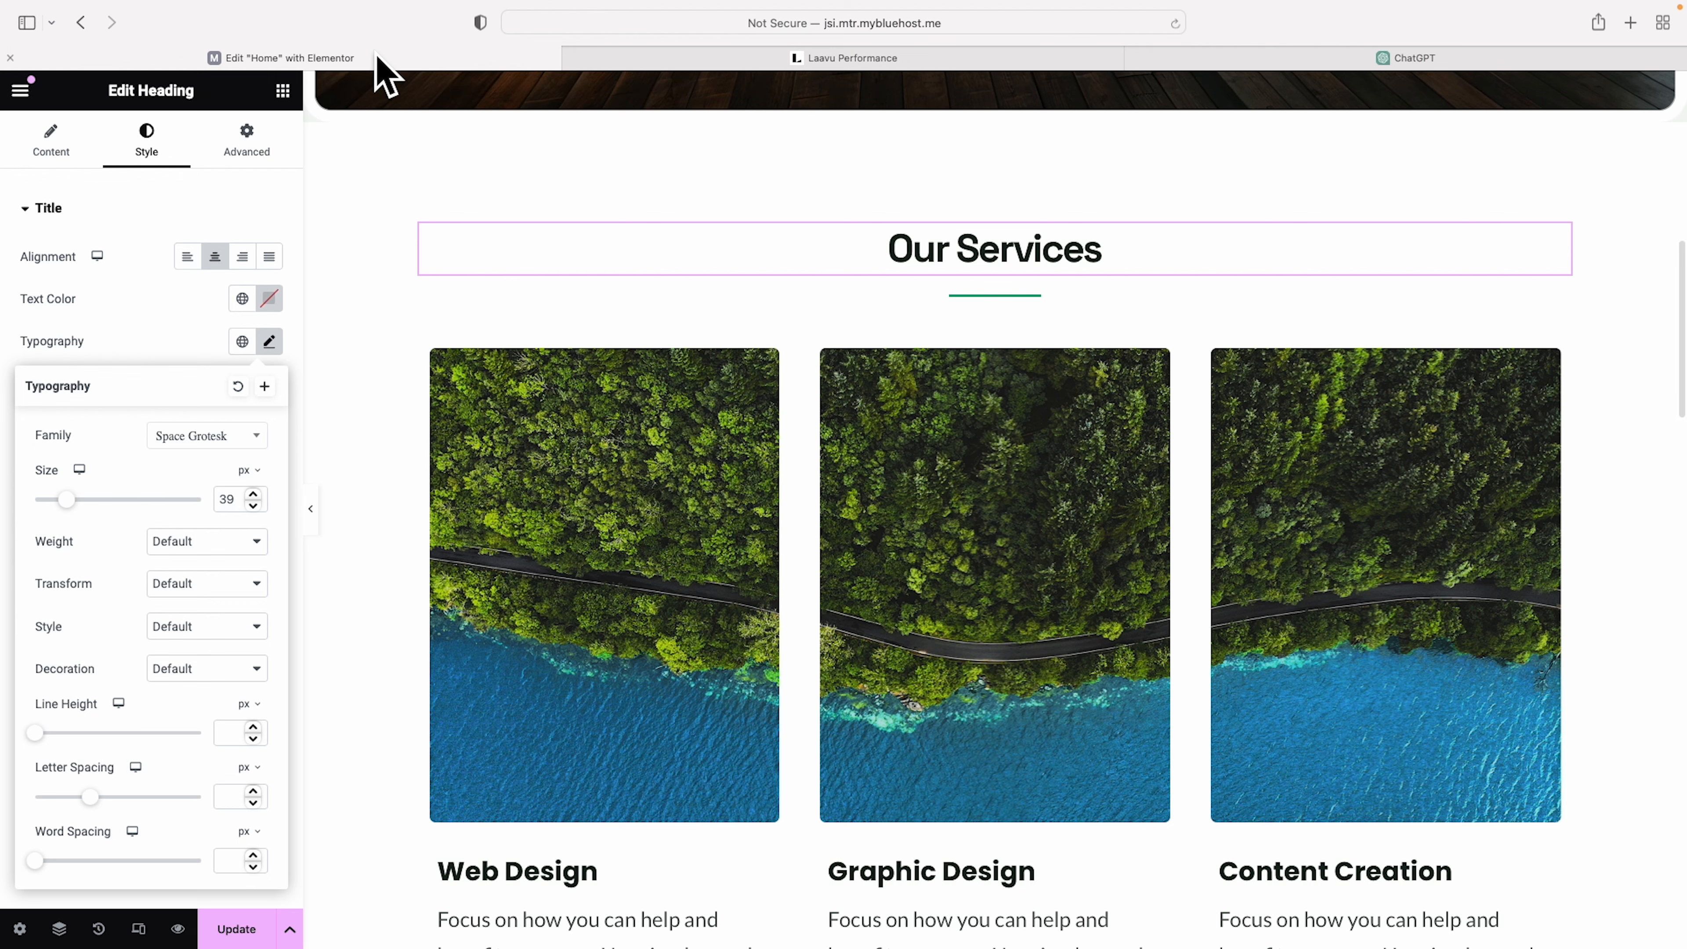
left_click(1019, 305)
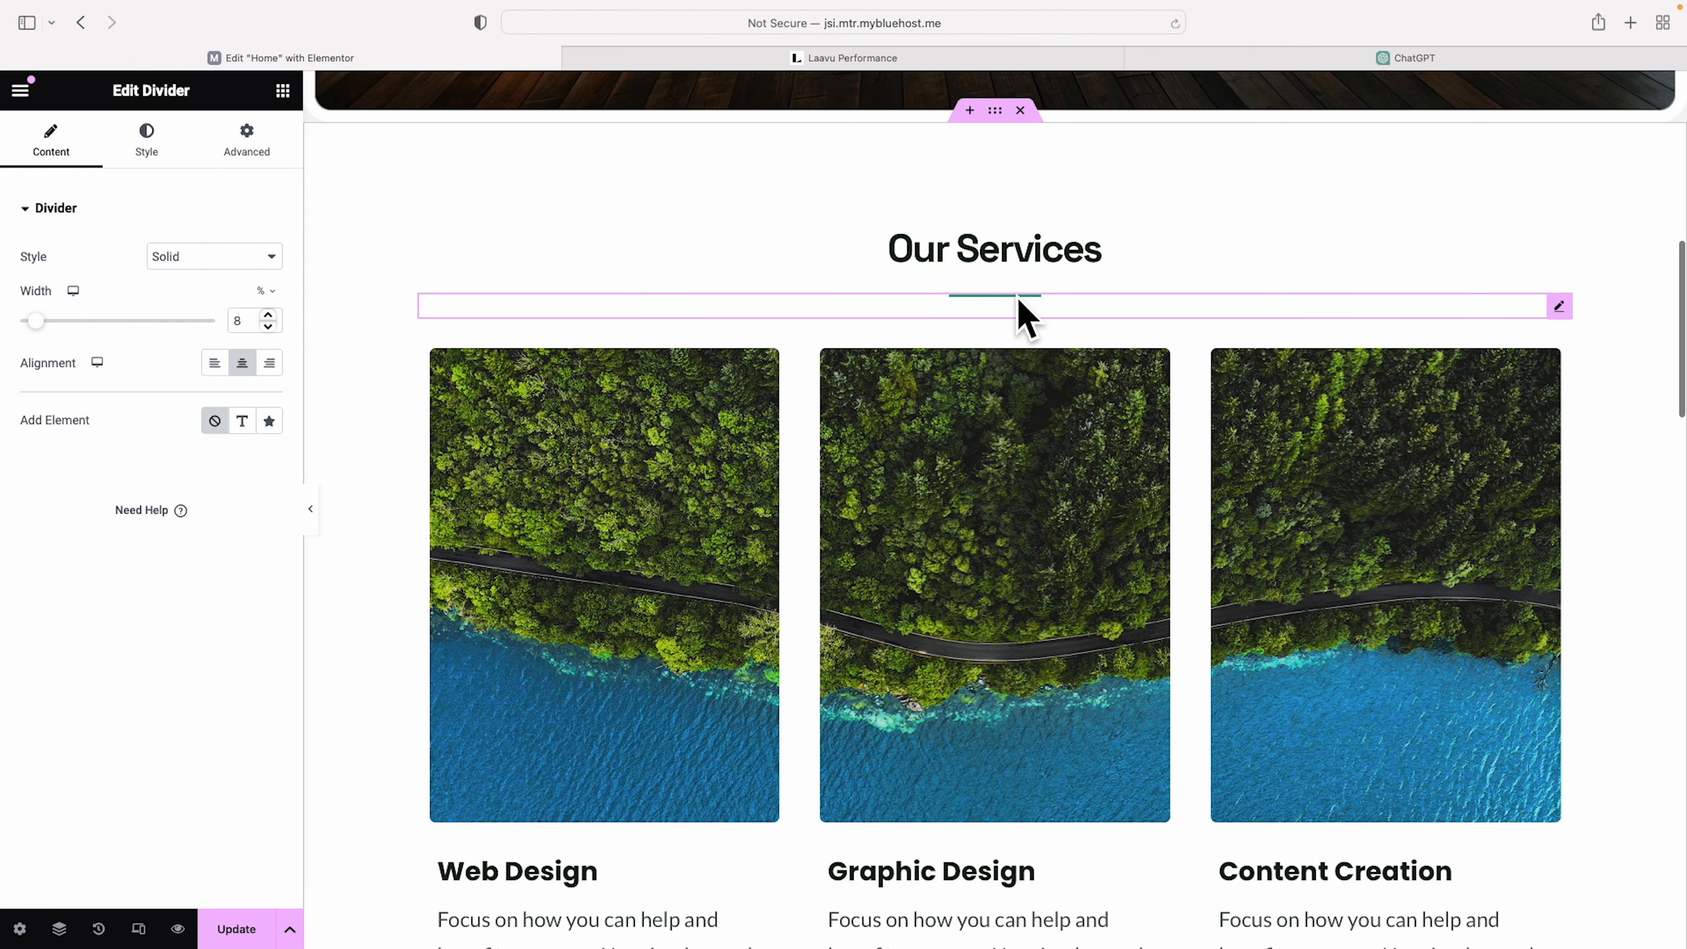
right_click(990, 299)
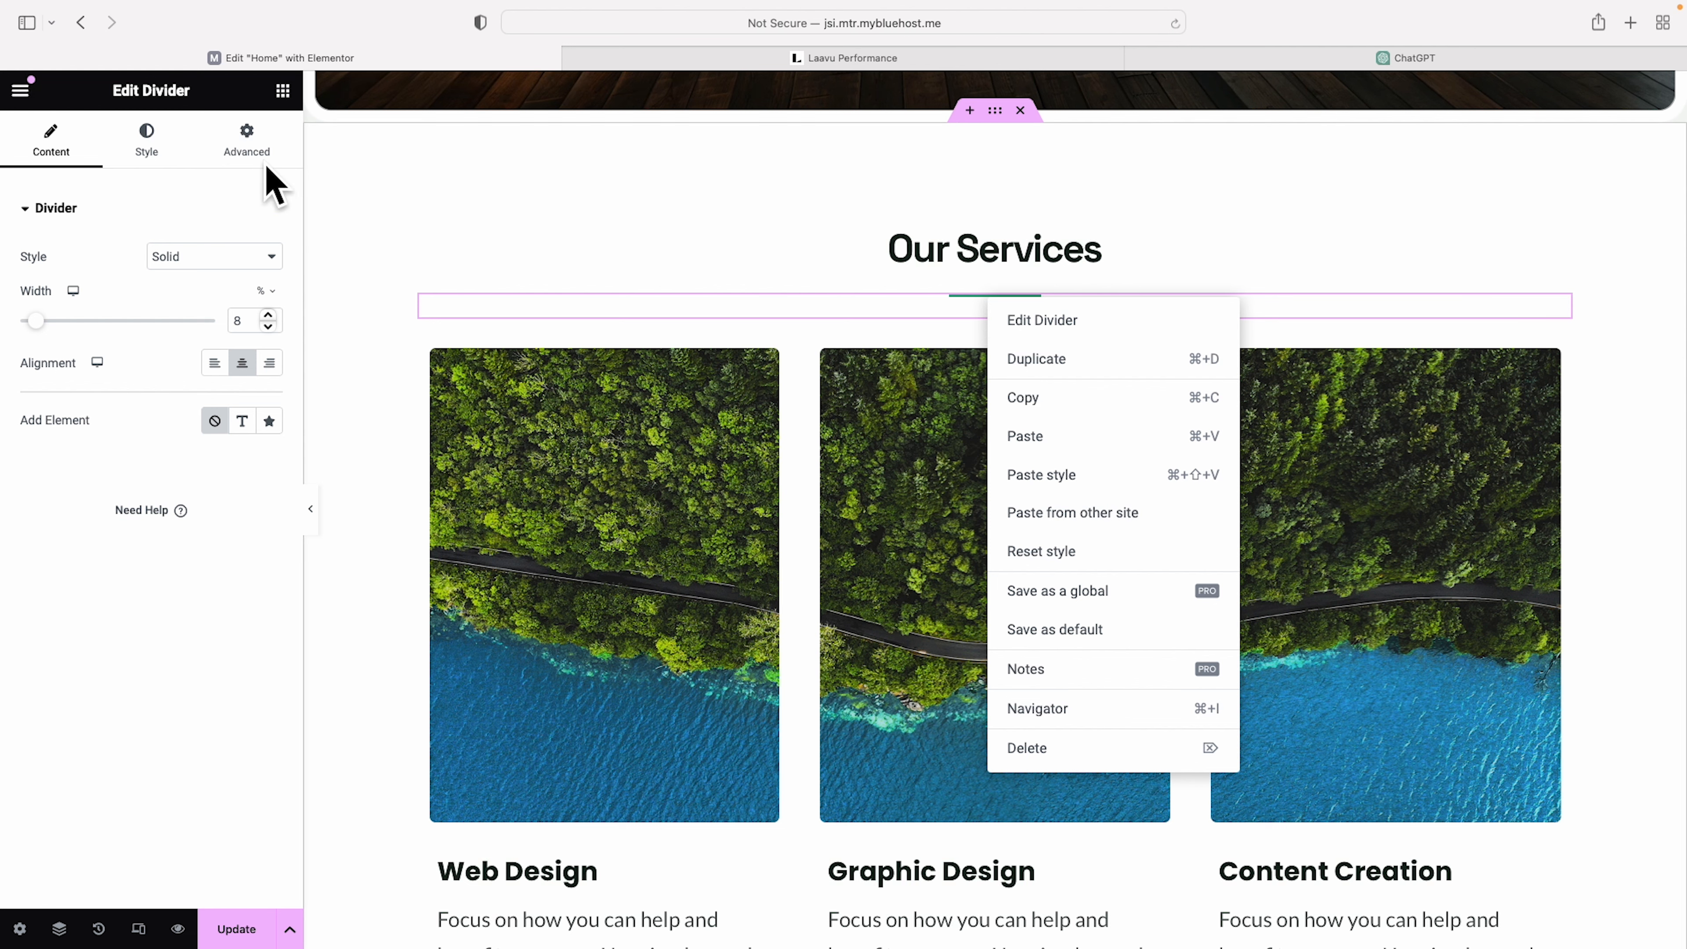
left_click(146, 142)
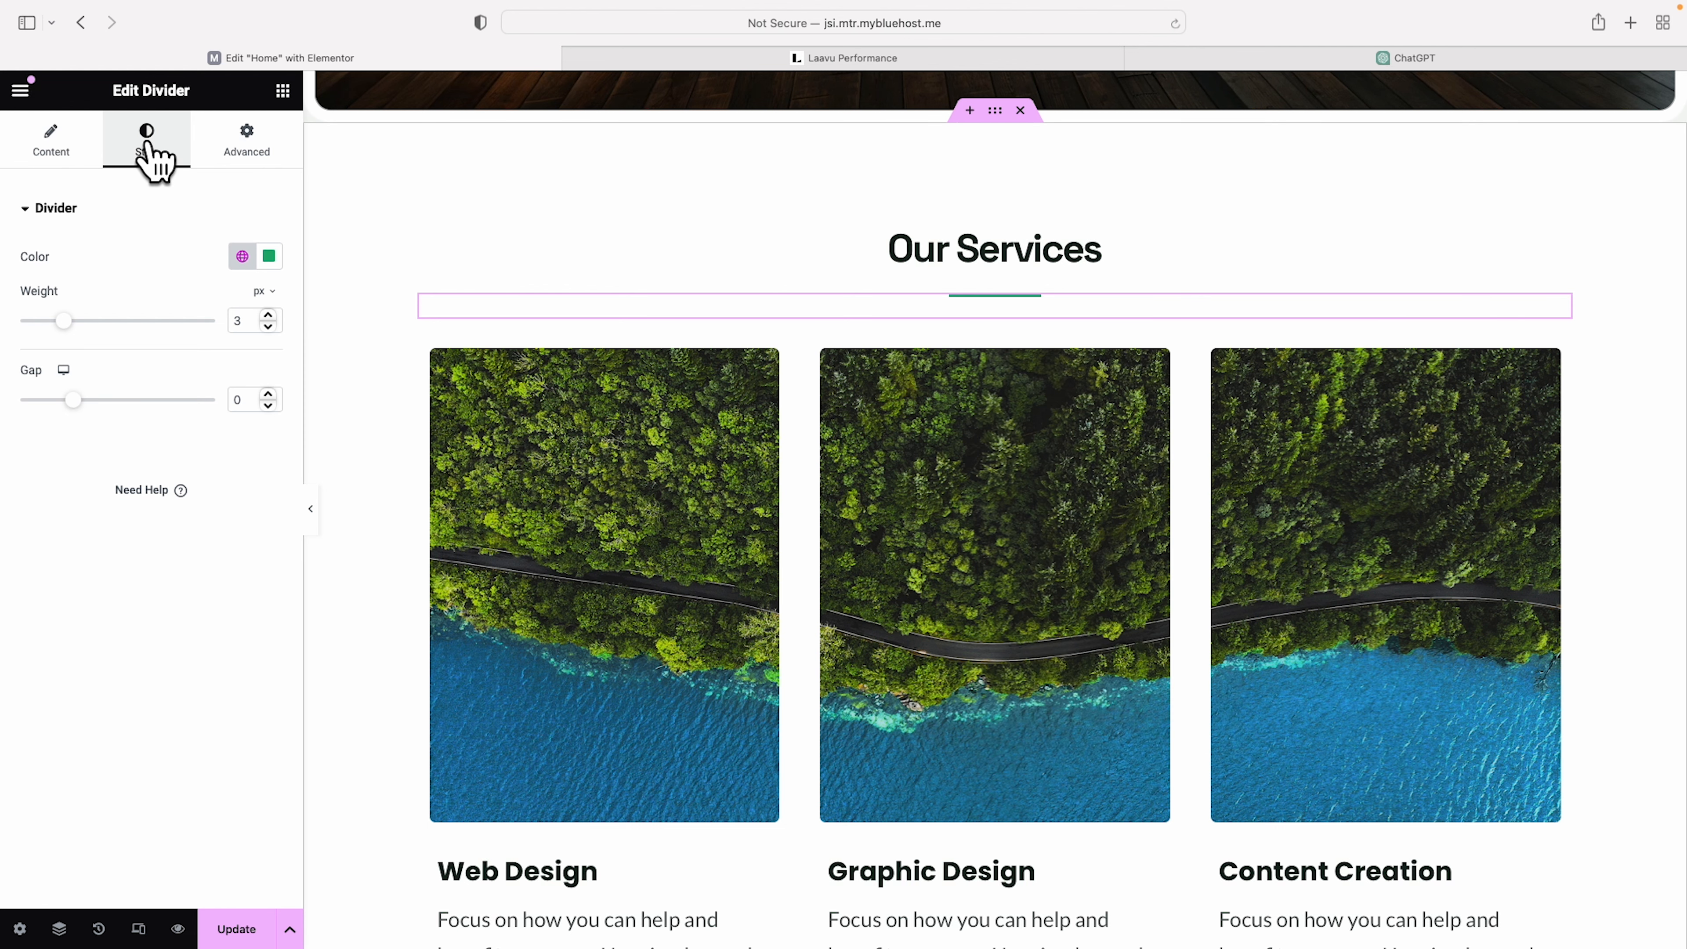
left_click(269, 258)
left_click_drag(250, 504, 192, 504)
key("super+a")
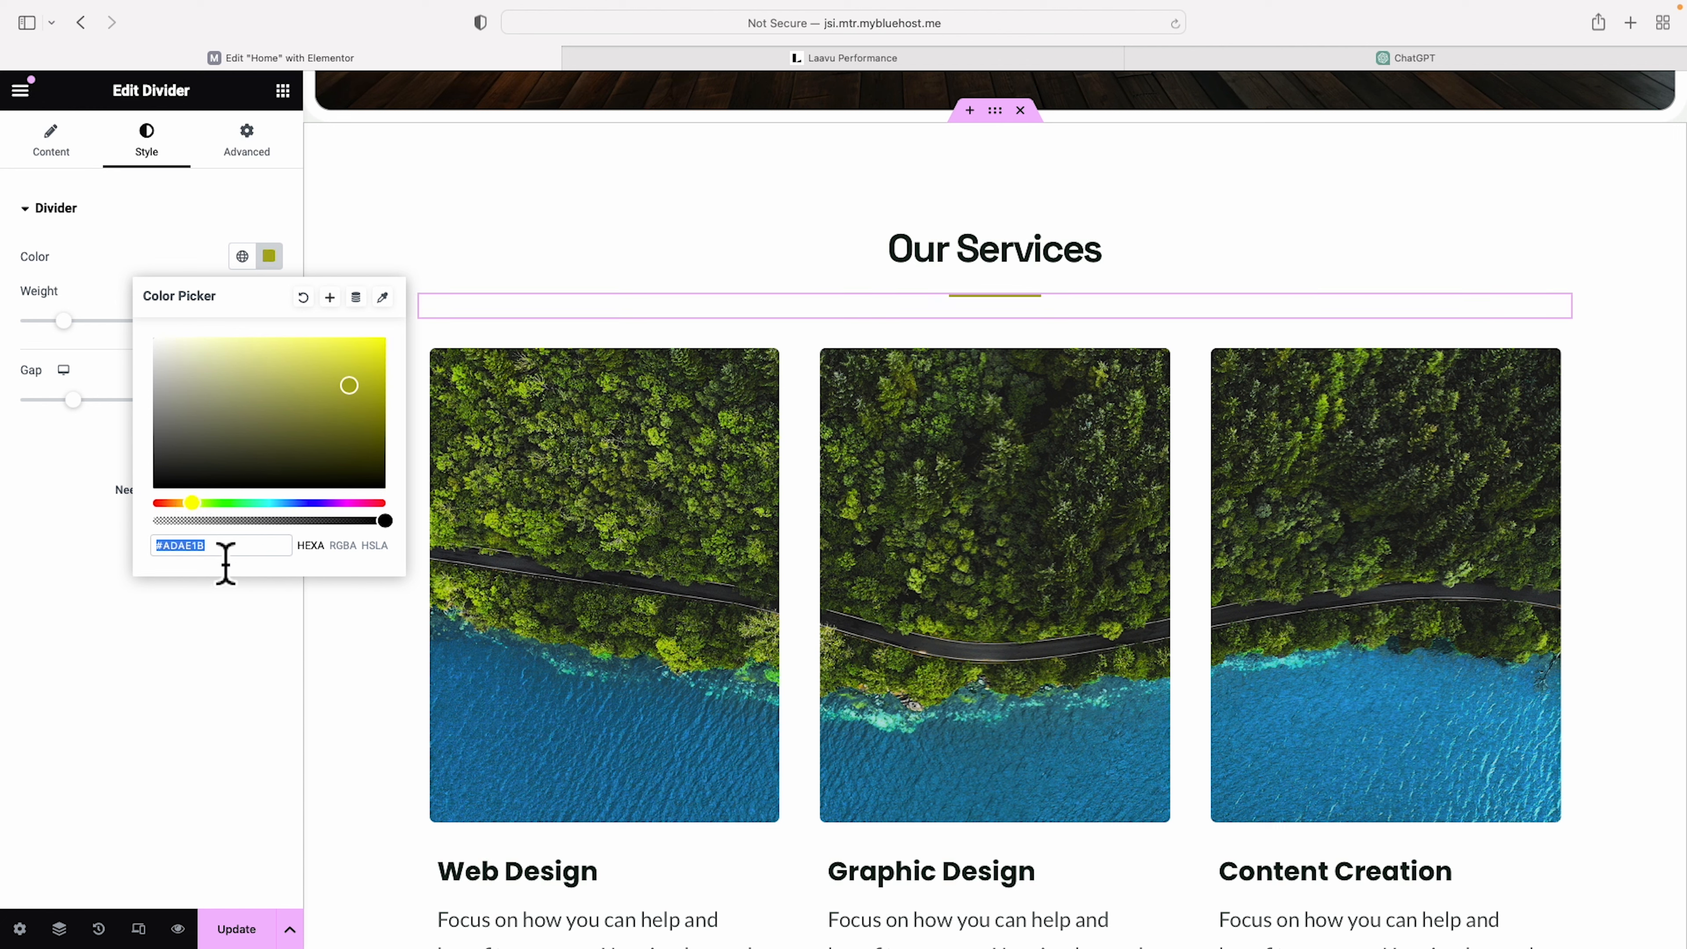
type("#FBBC42")
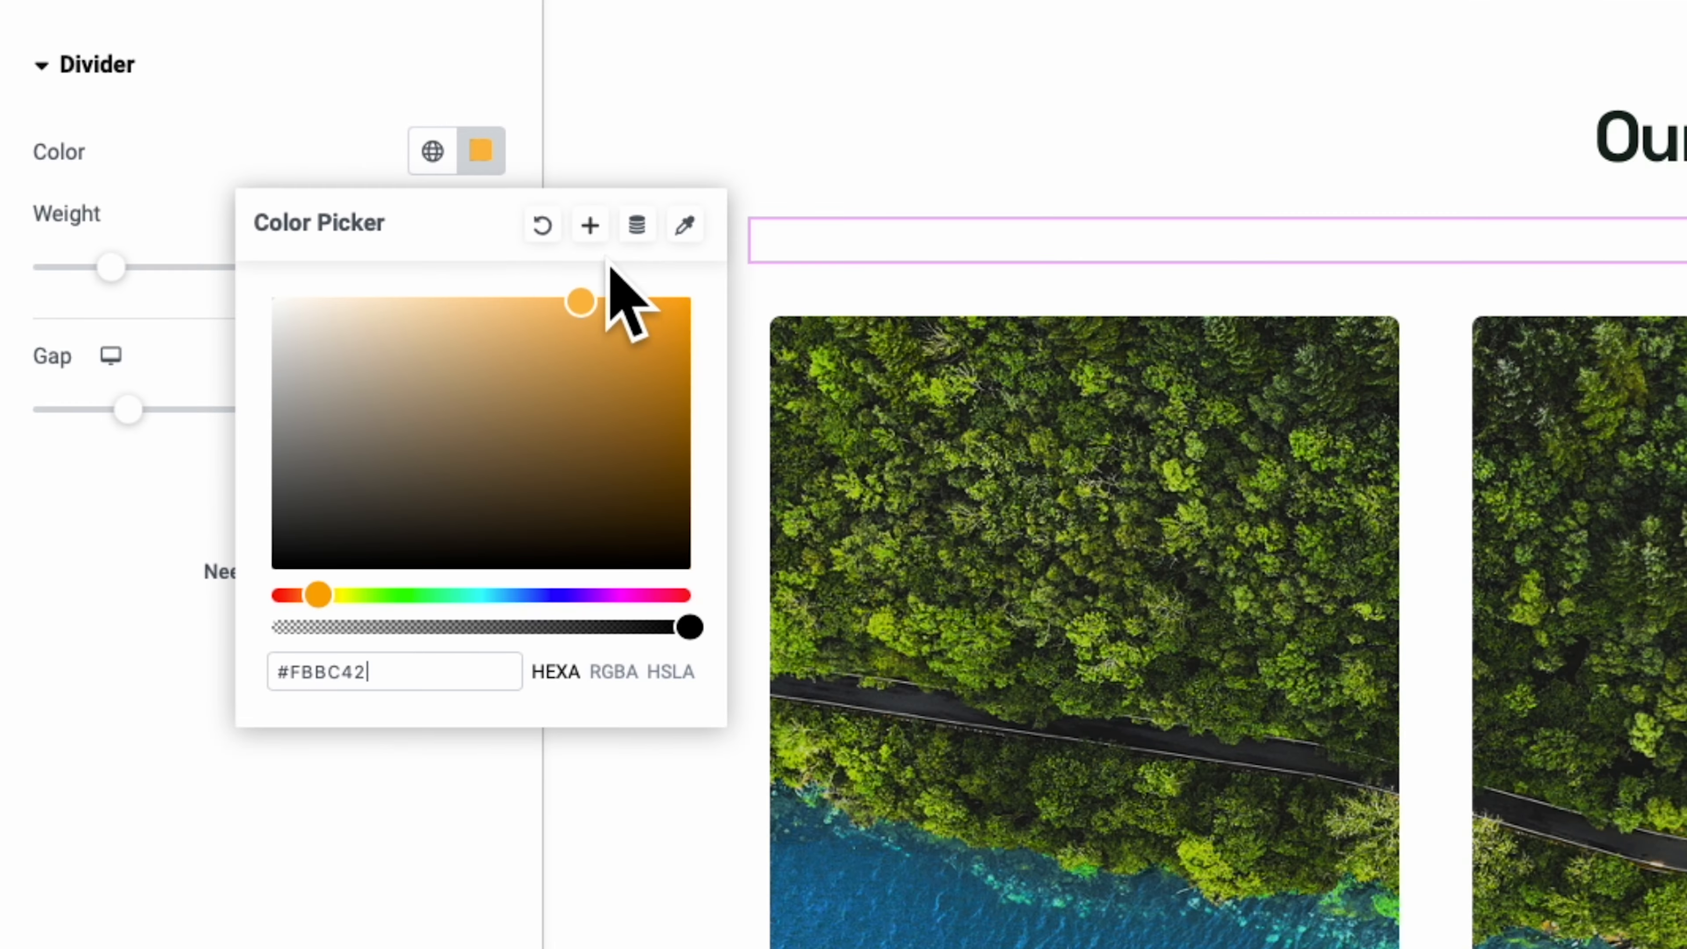
left_click(590, 226)
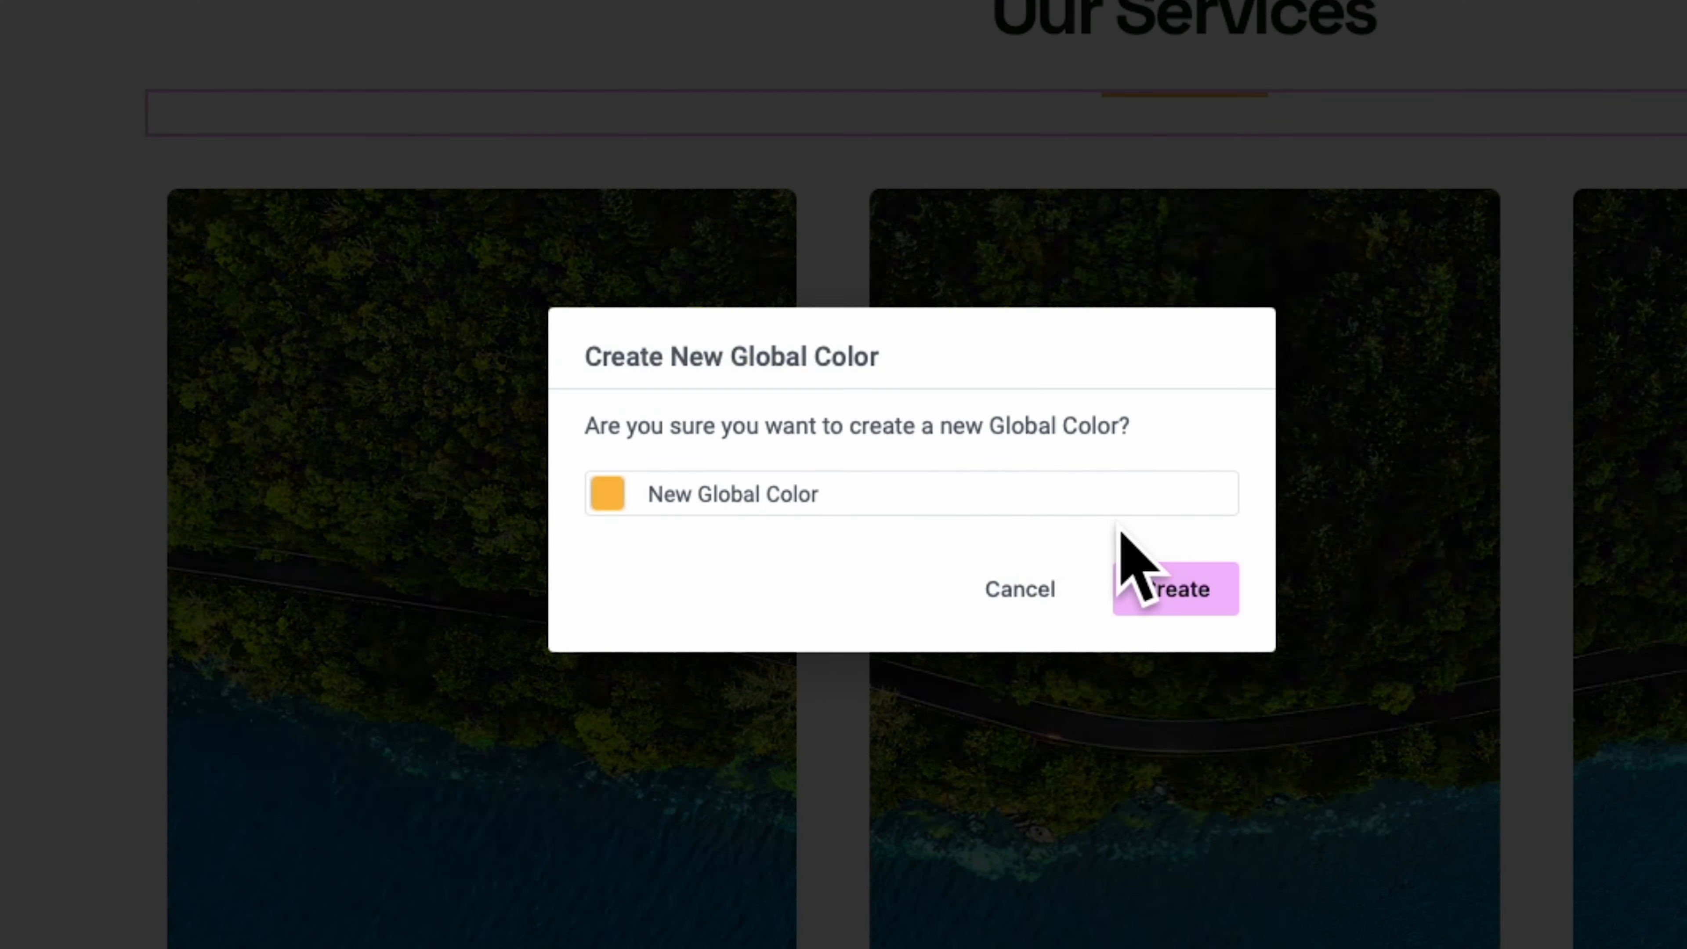
left_click(1186, 585)
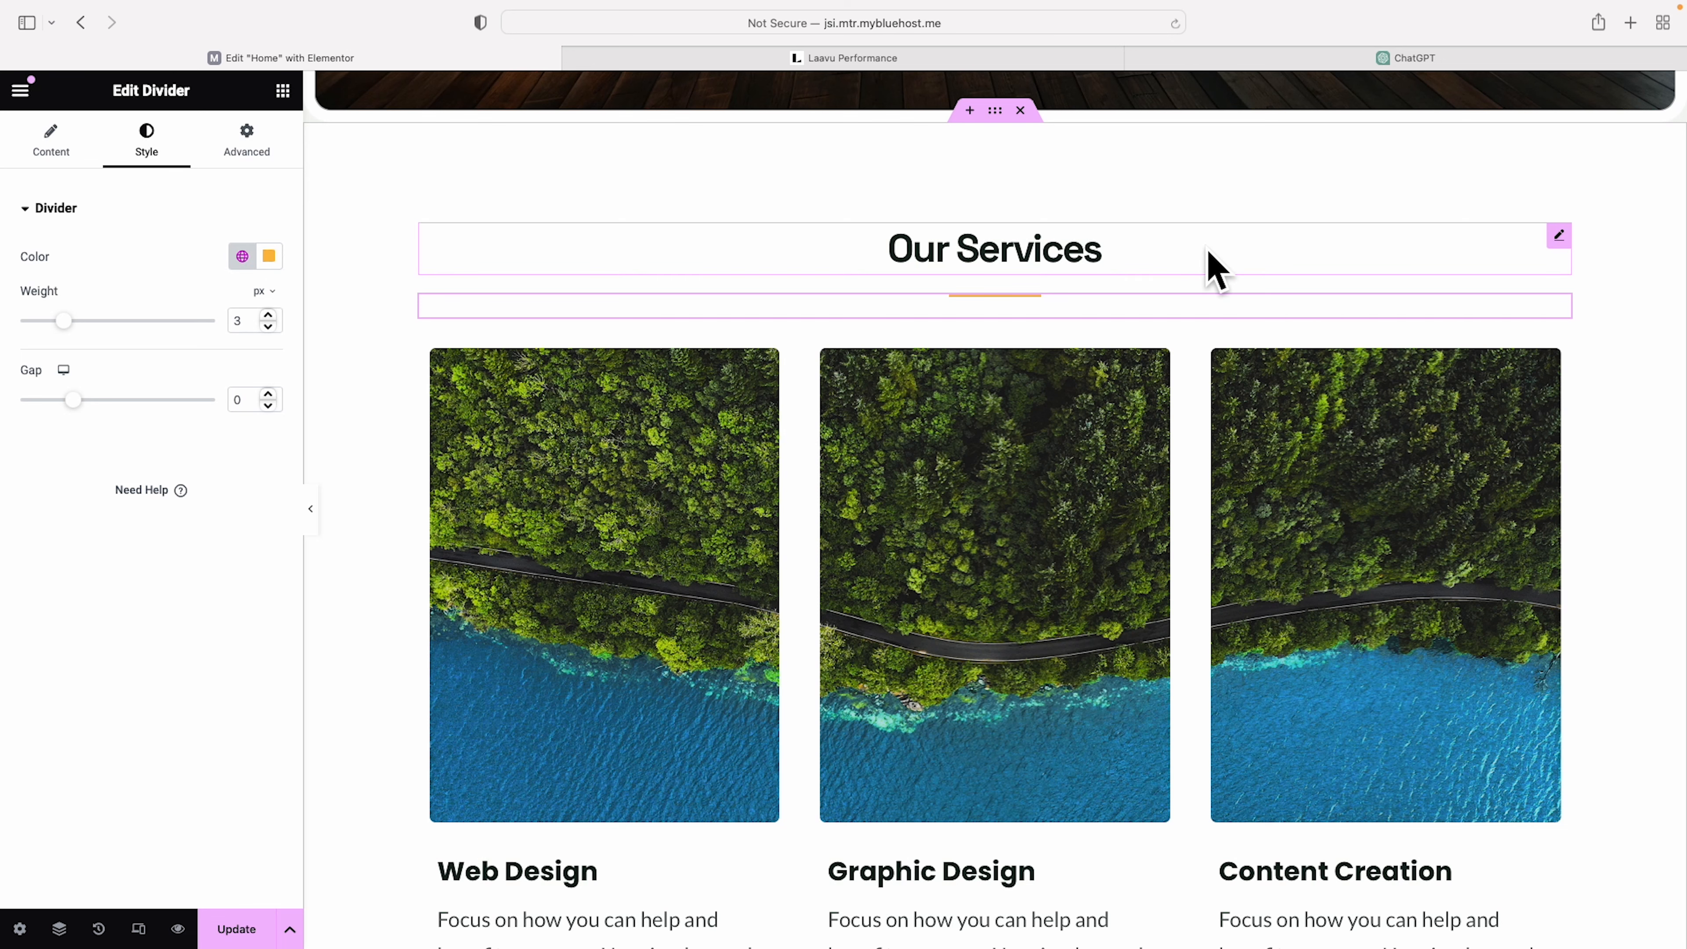
- Replace the image above Web Design with the overhead business meeting picture from the media library
scroll(1216, 270, "down", 1)
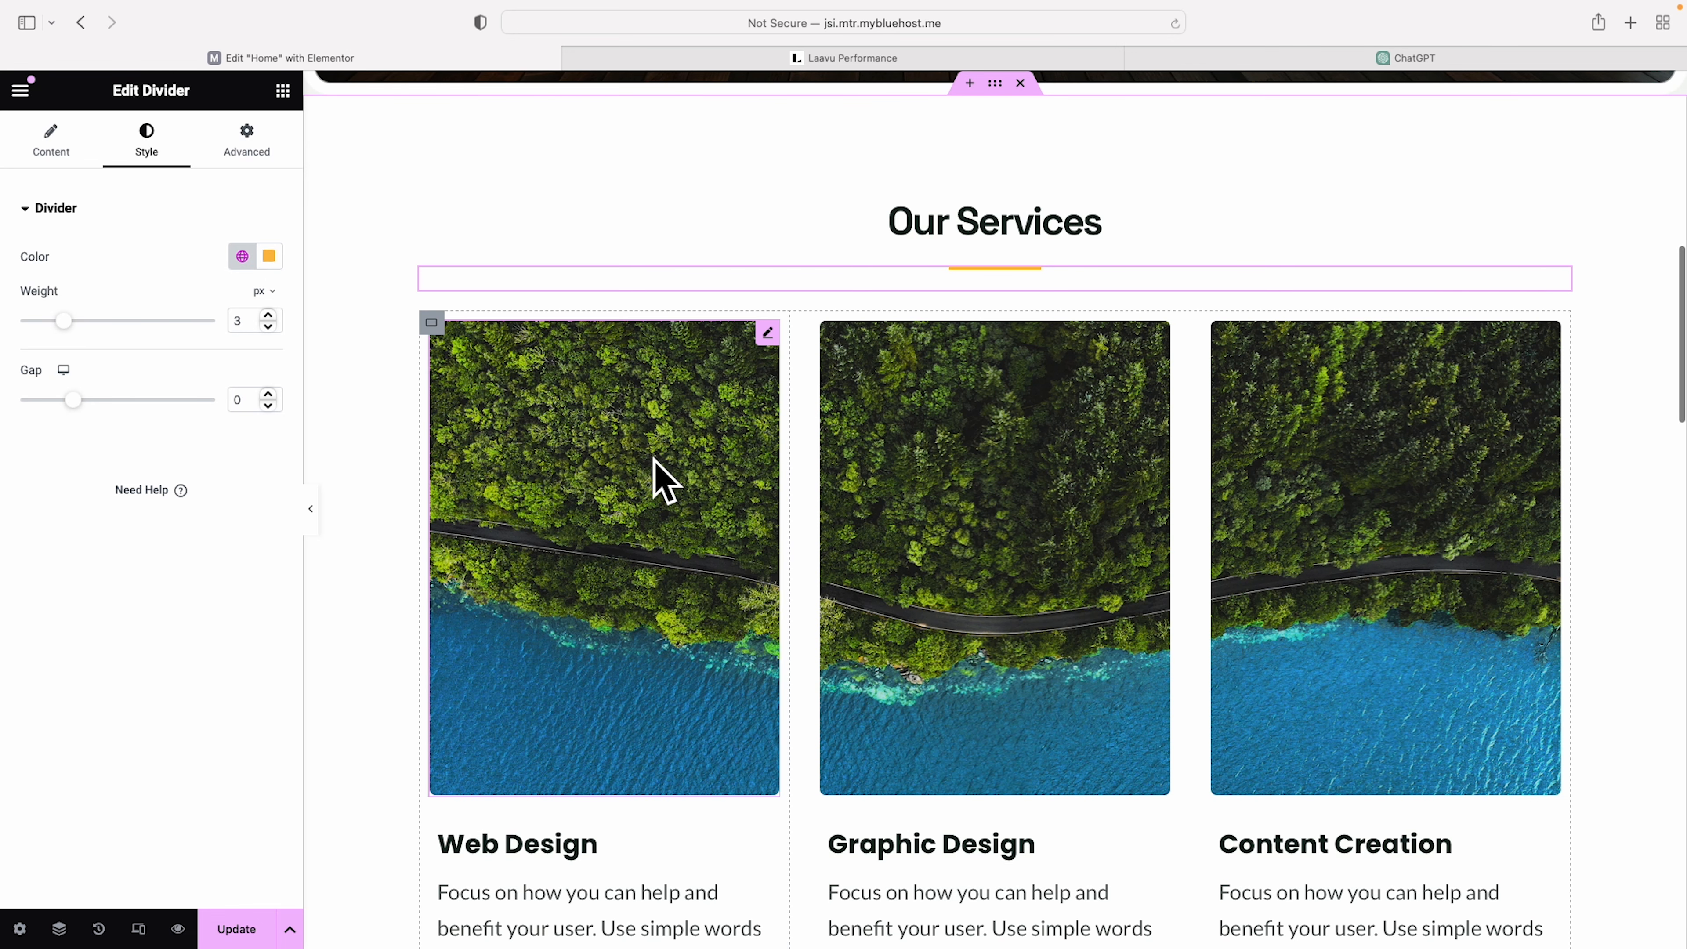
left_click(614, 457)
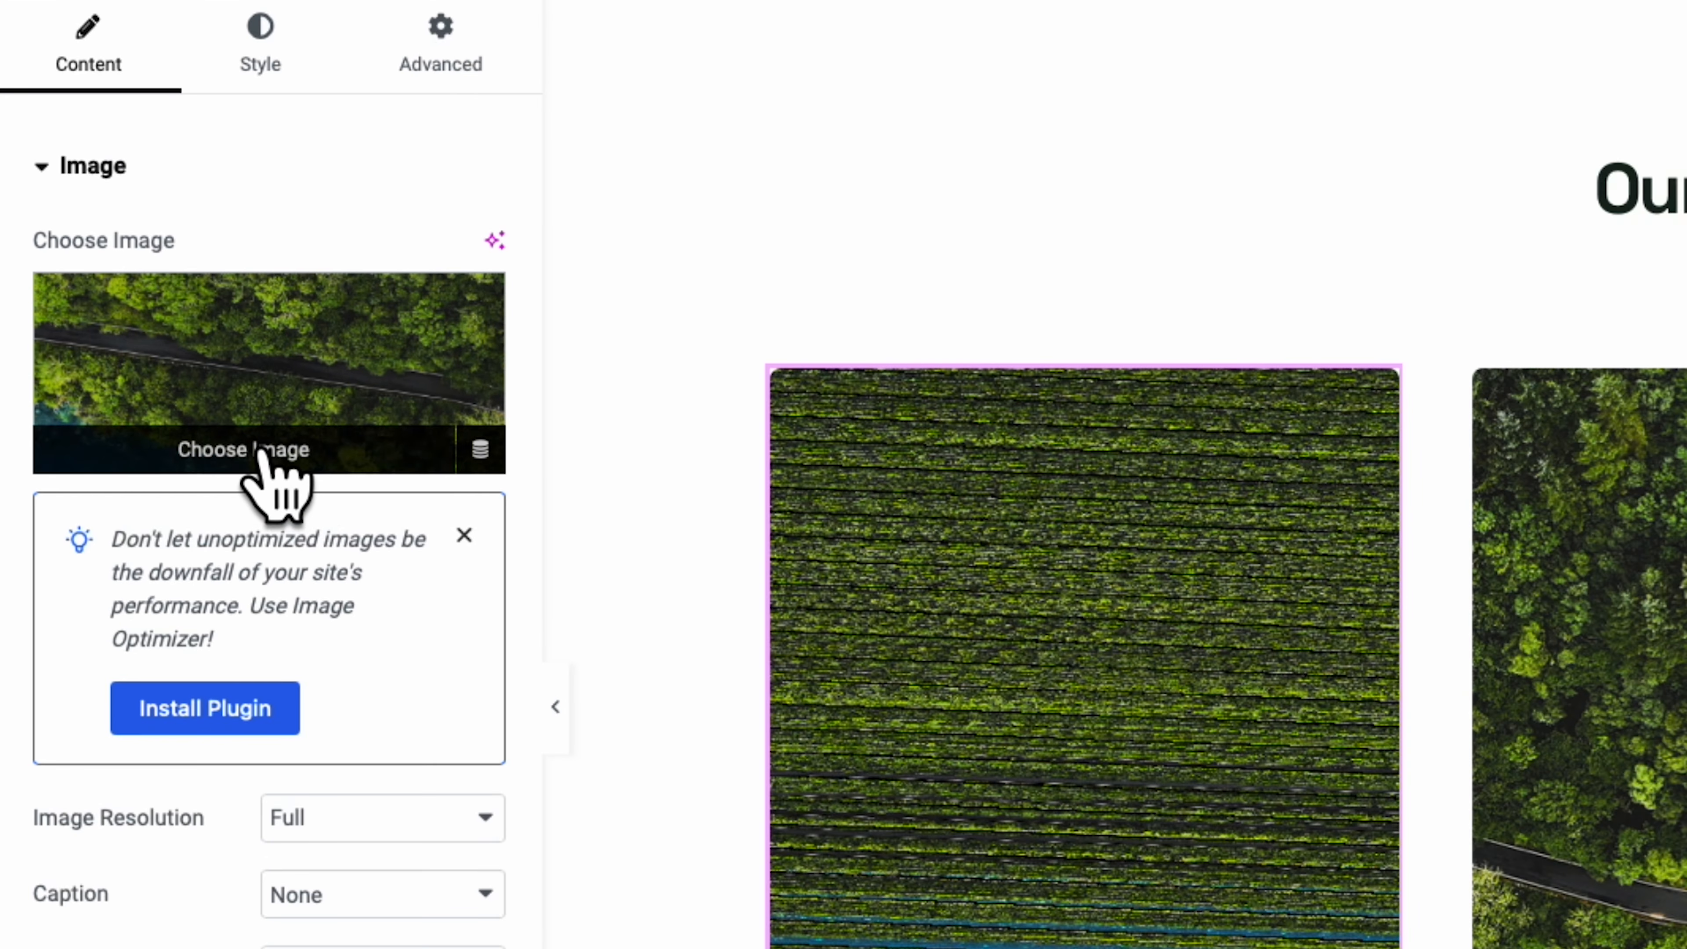
left_click(260, 451)
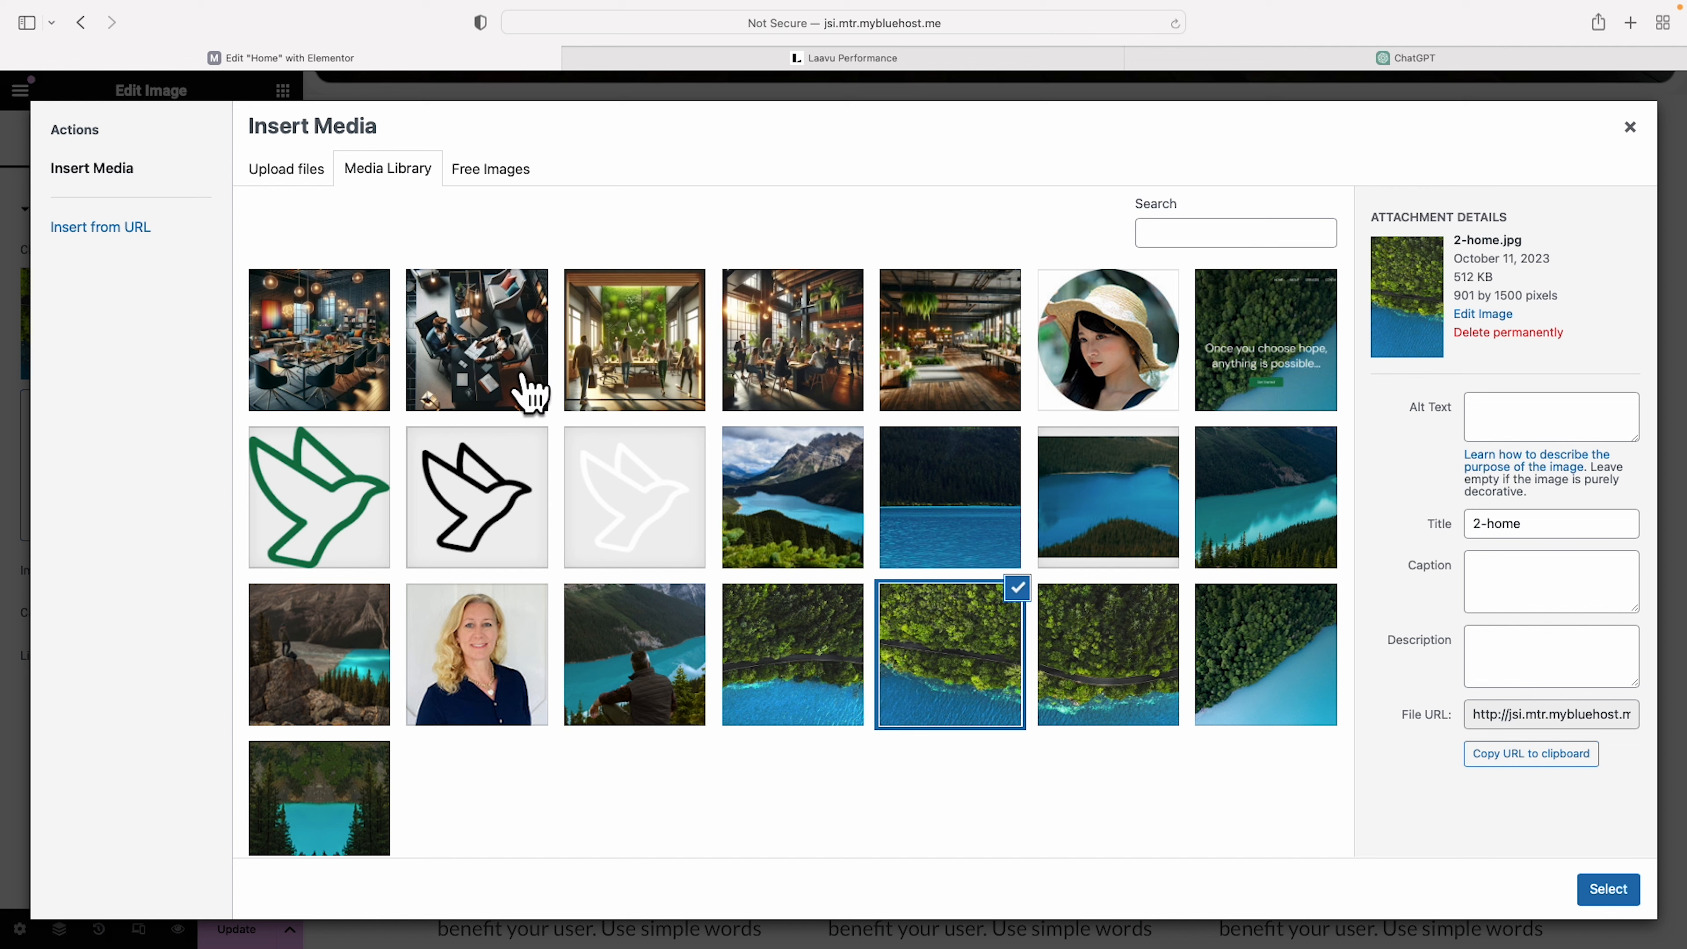
left_click(475, 359)
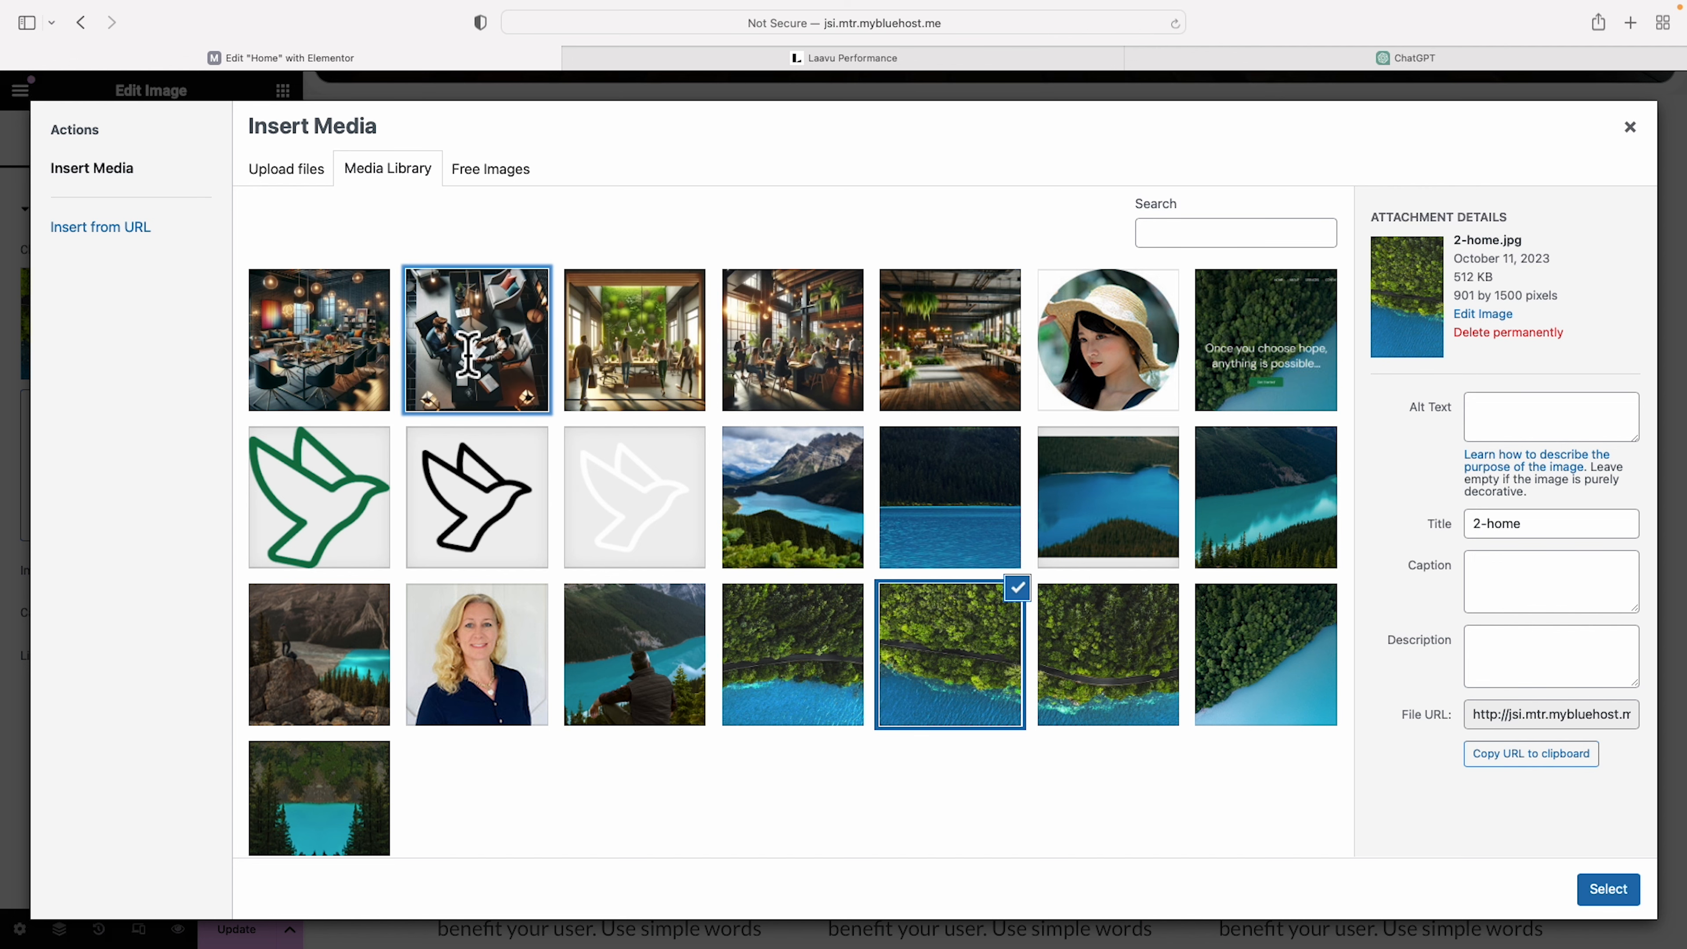
left_click(1605, 891)
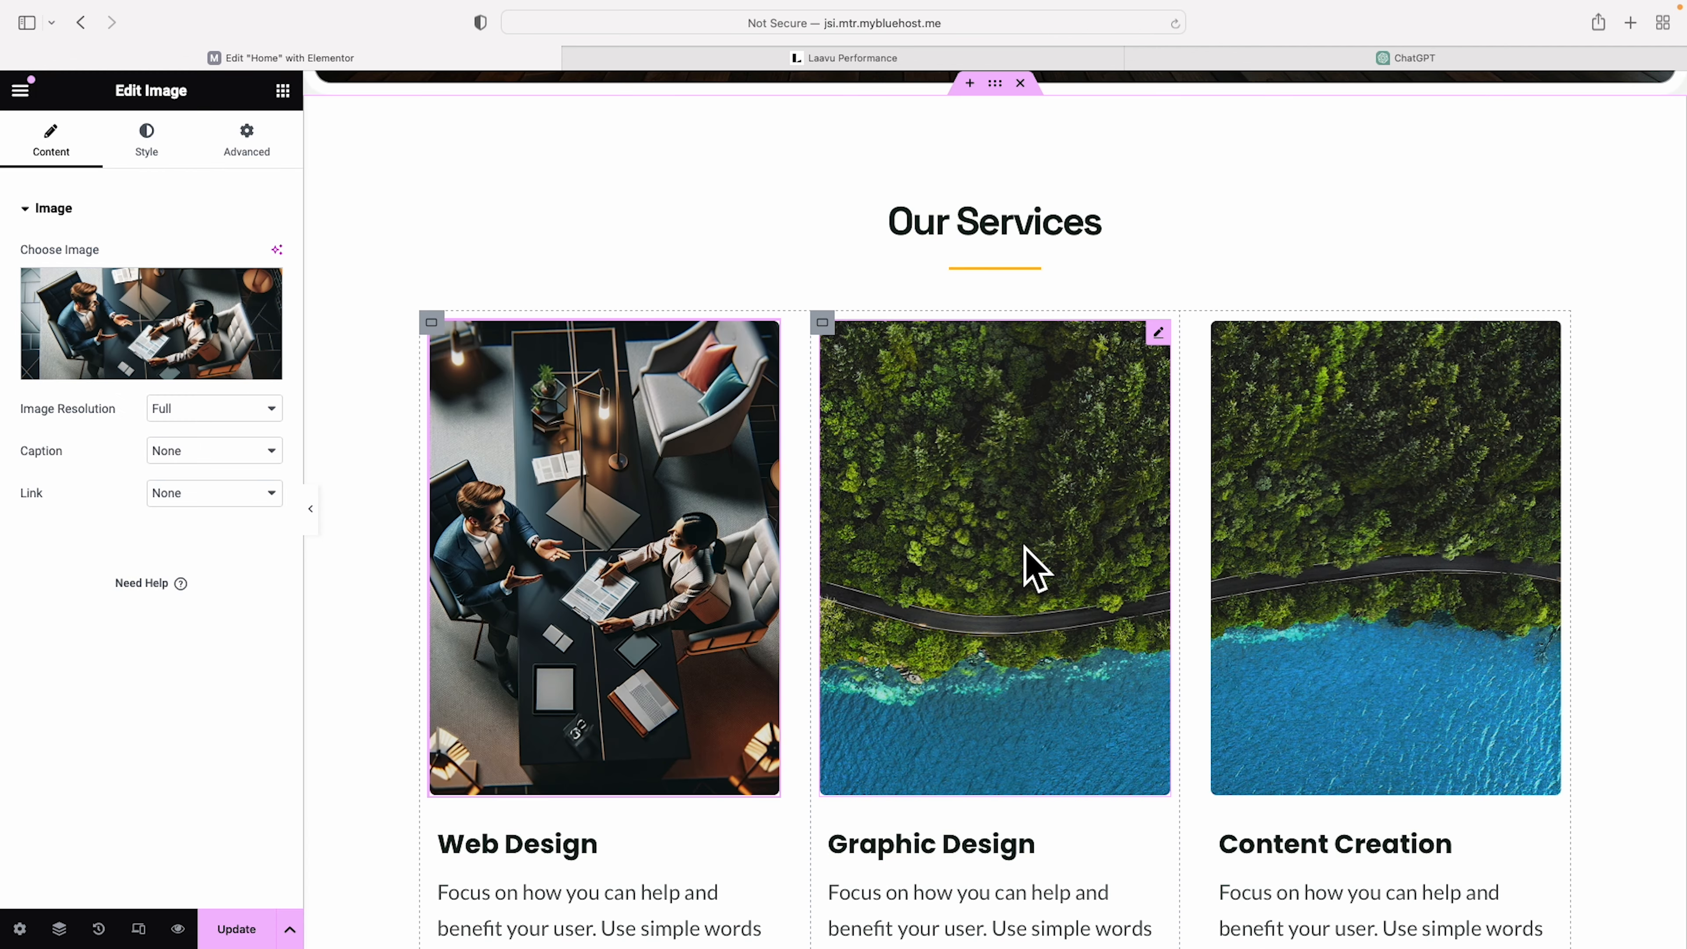
- Replace the image above Graphic Design with the green plant-wall office picture from the media library
left_click(1035, 568)
left_click(136, 365)
left_click(630, 332)
left_click(1605, 890)
- Replace the image above Content Creation with the dark lounge picture with hanging globe lamps from the media library
left_click(1387, 598)
left_click(136, 365)
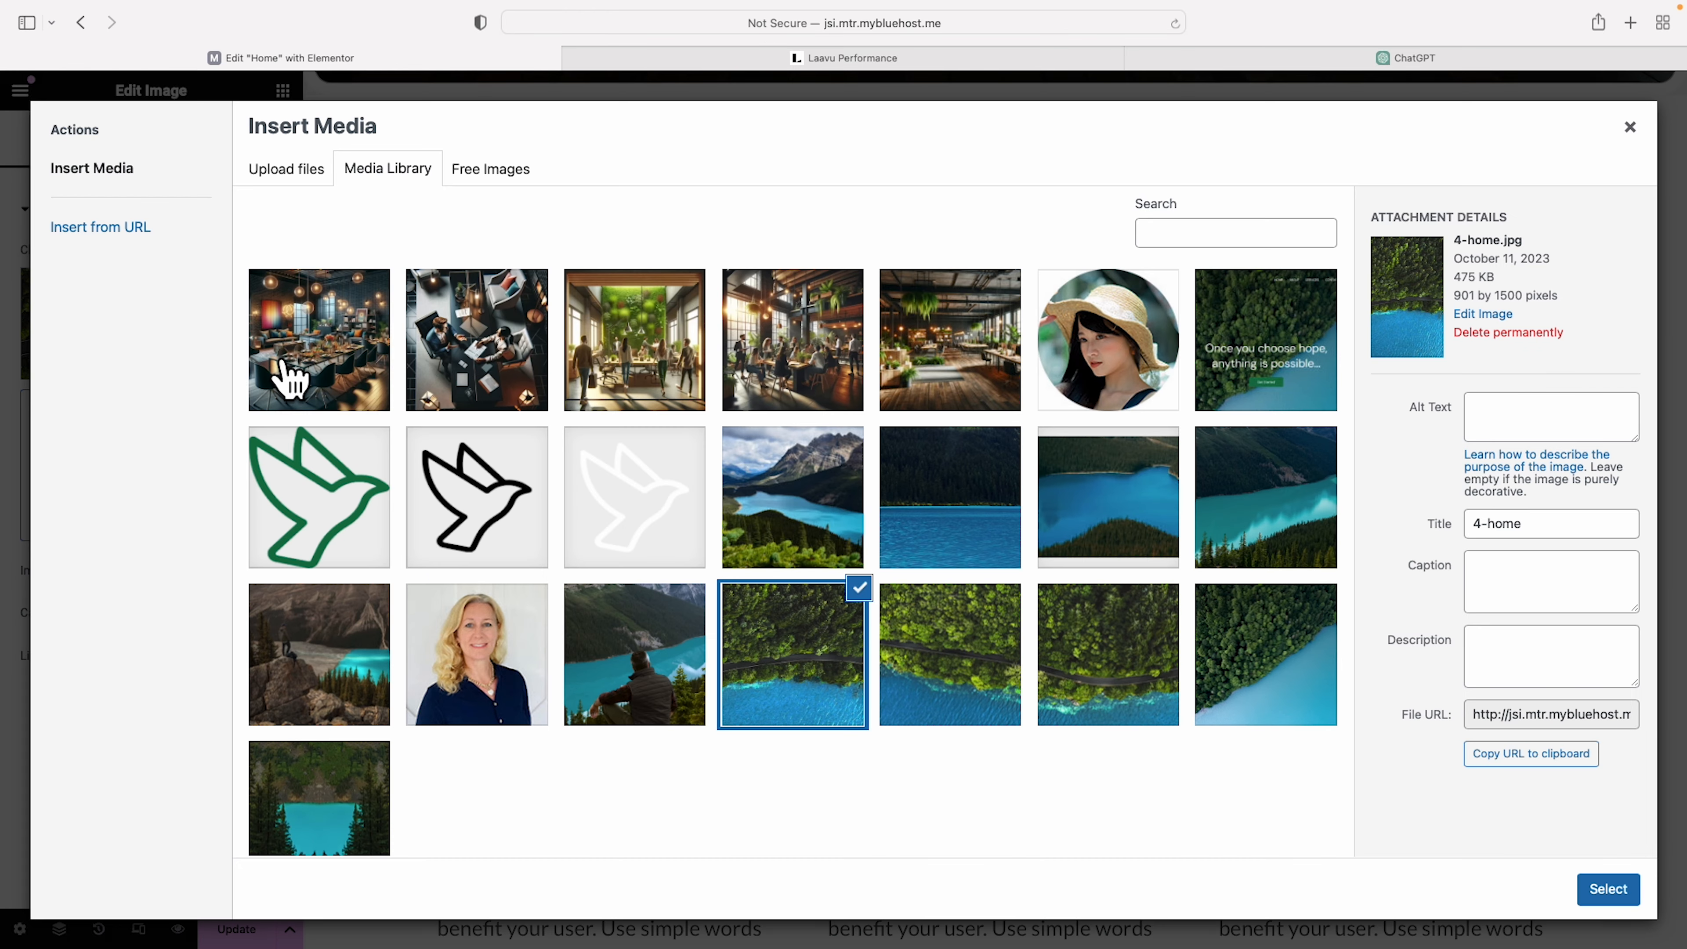
left_click(471, 332)
left_click(1596, 893)
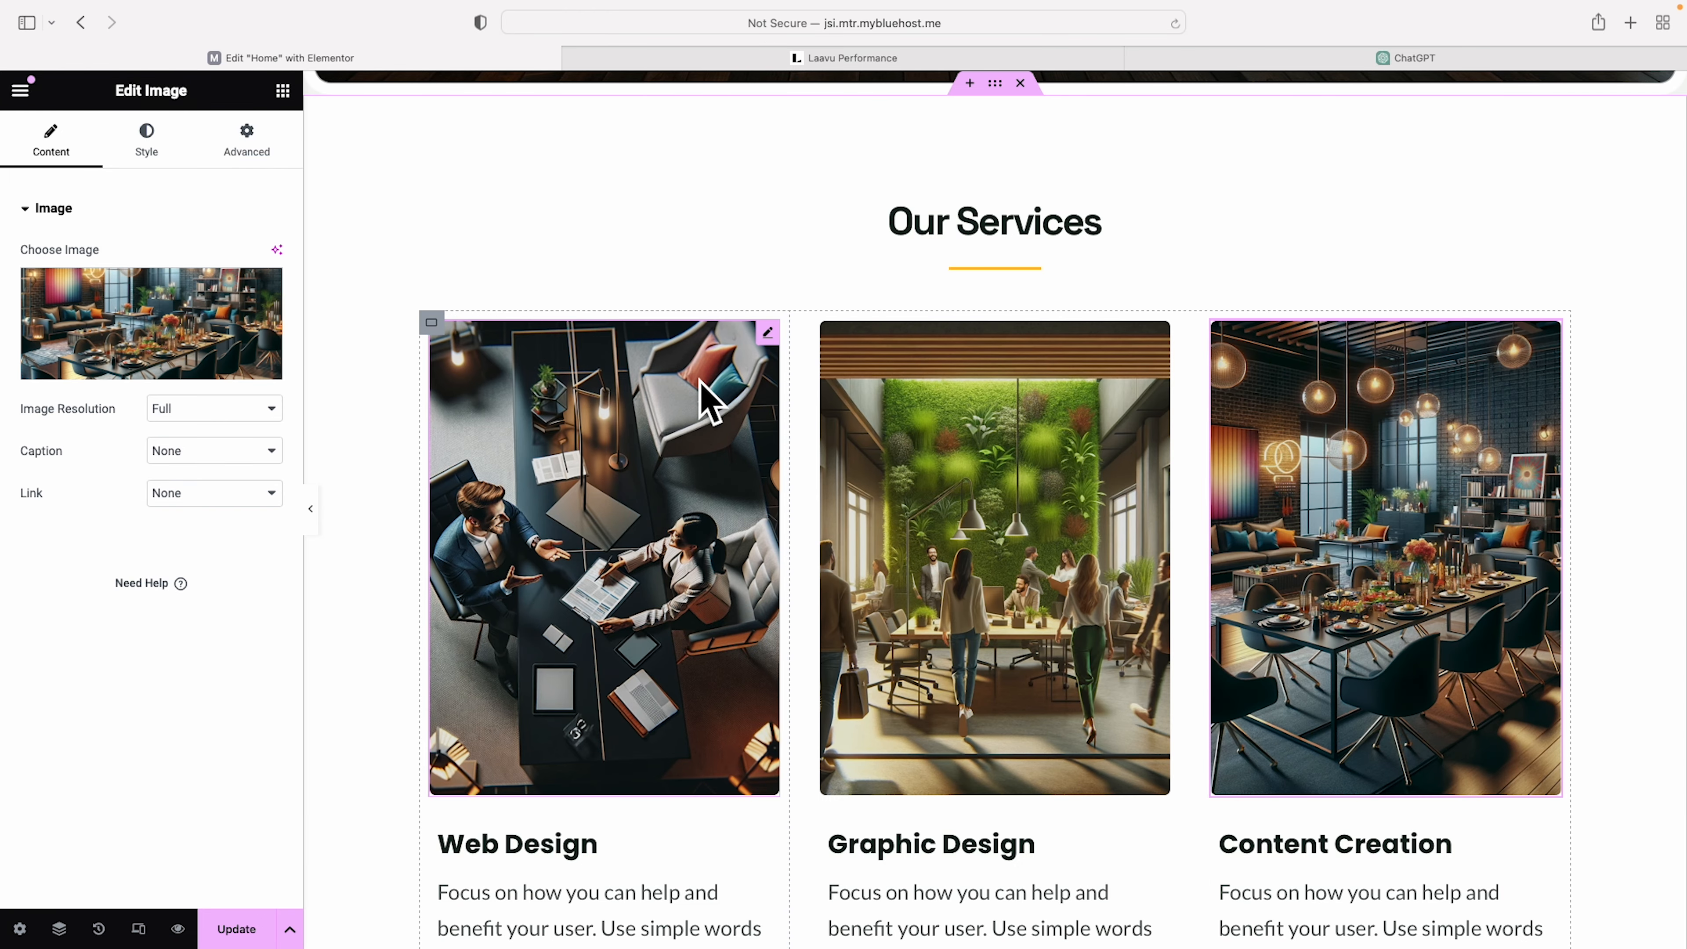
- Reduce the height of the Web Design image until it is nearly square
left_click(769, 332)
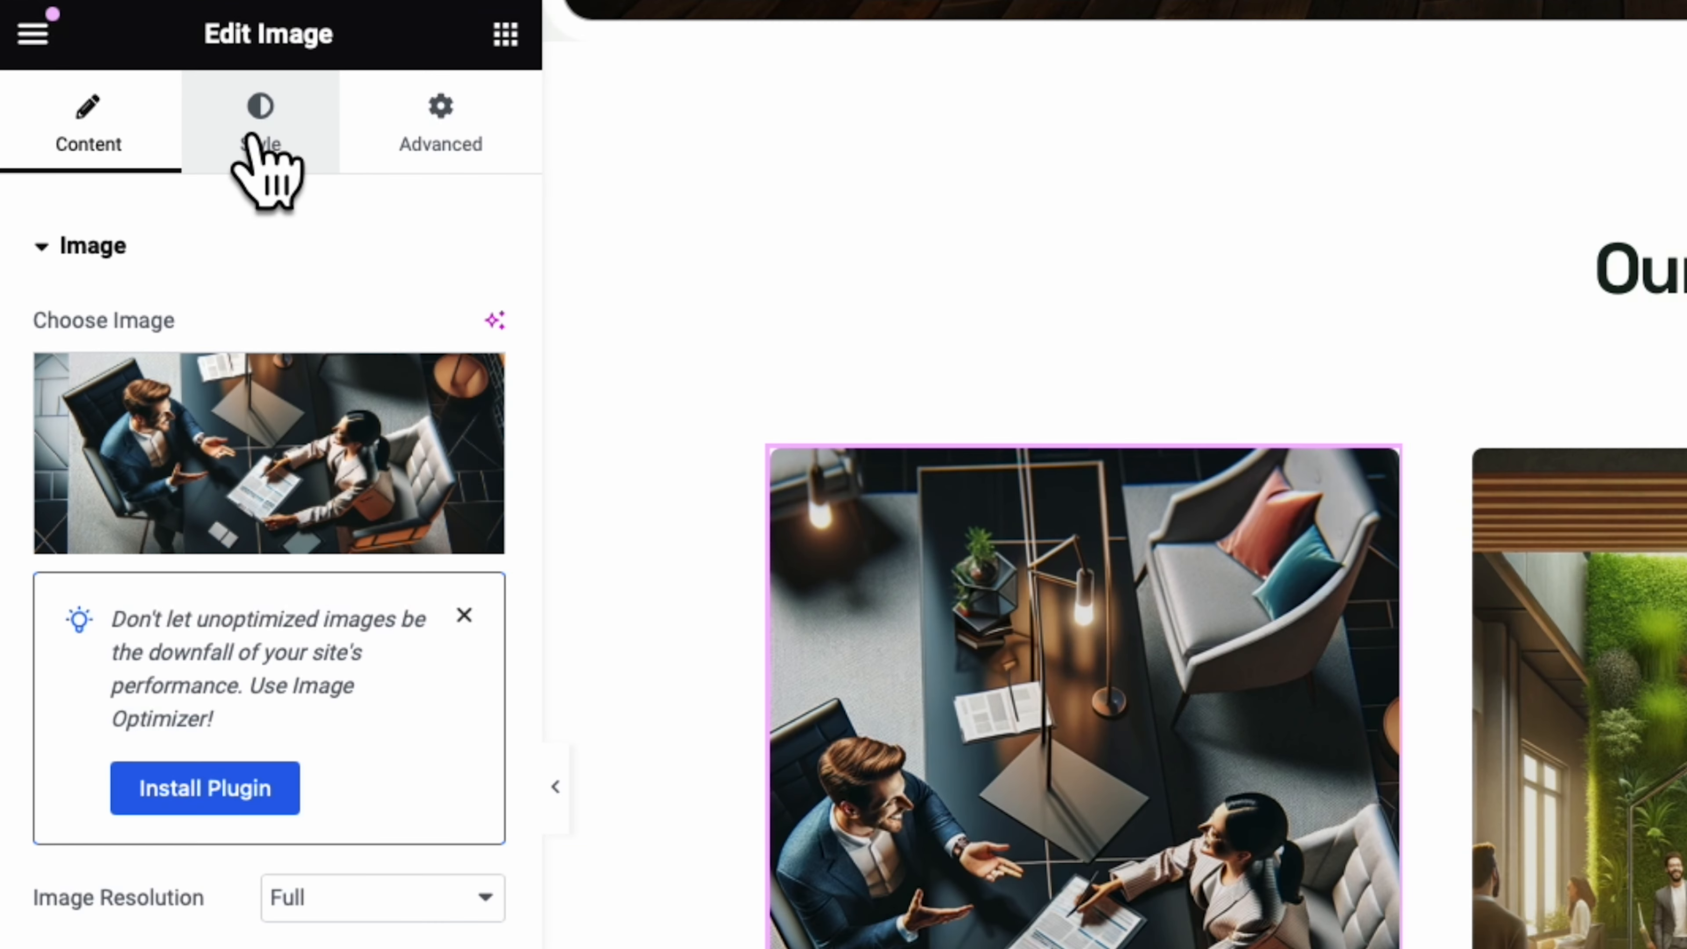
left_click(252, 136)
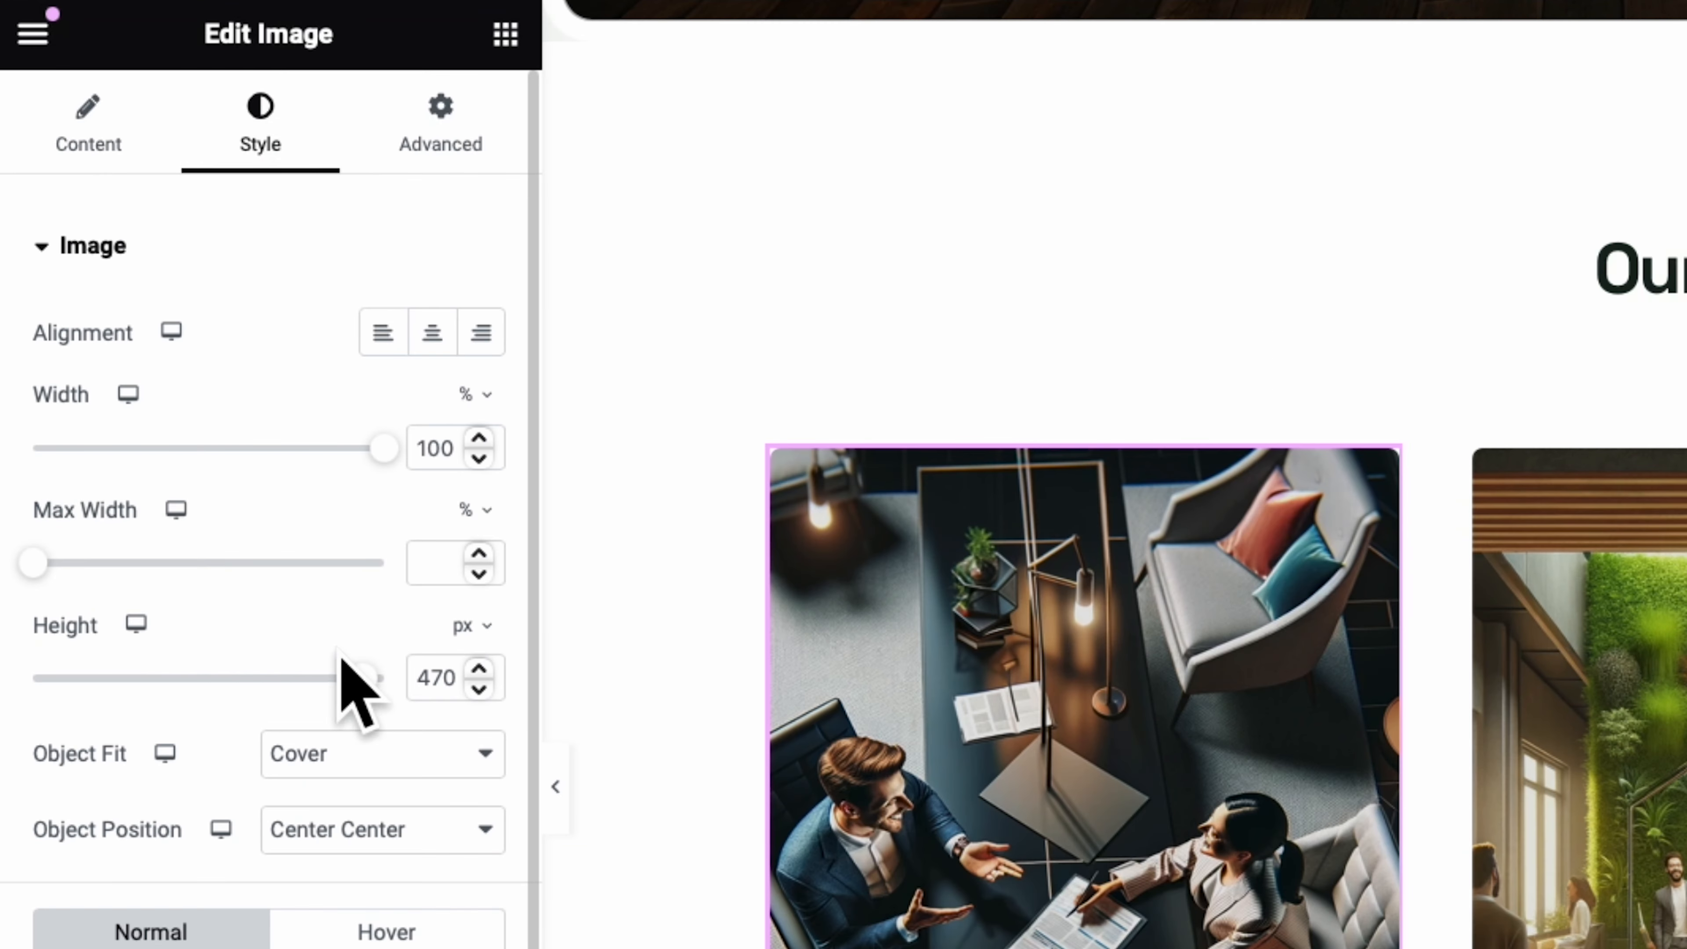
left_click_drag(352, 681, 249, 686)
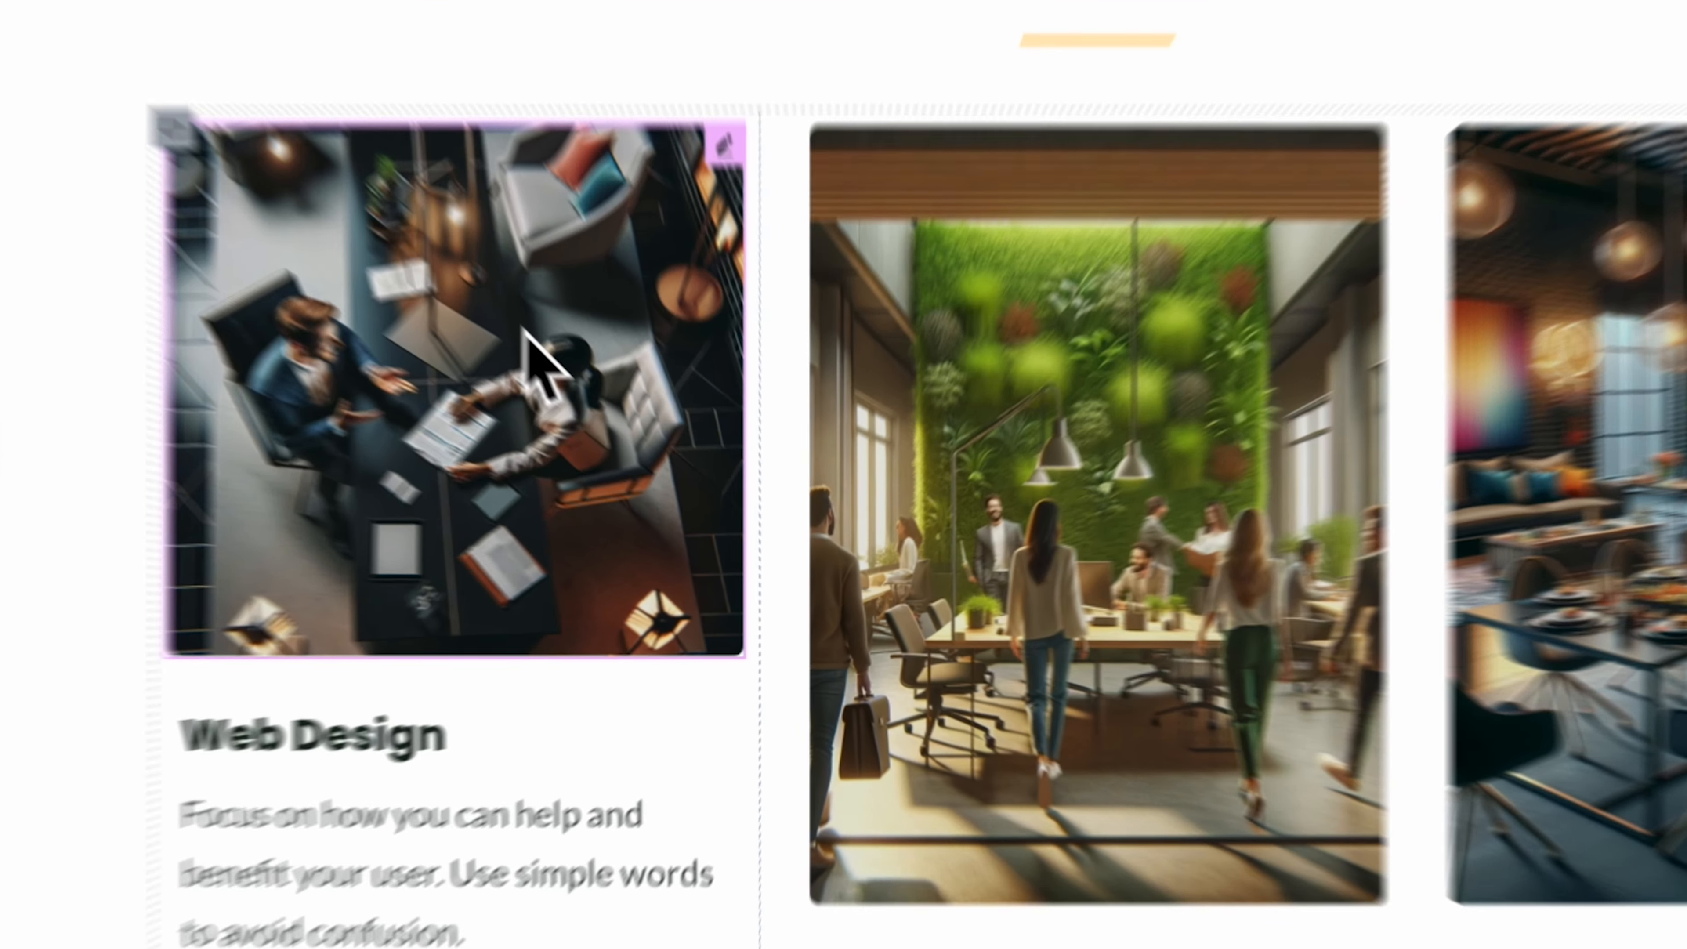
- Copy the Web Design image's style to the Graphic Design and Content Creation images
right_click(525, 330)
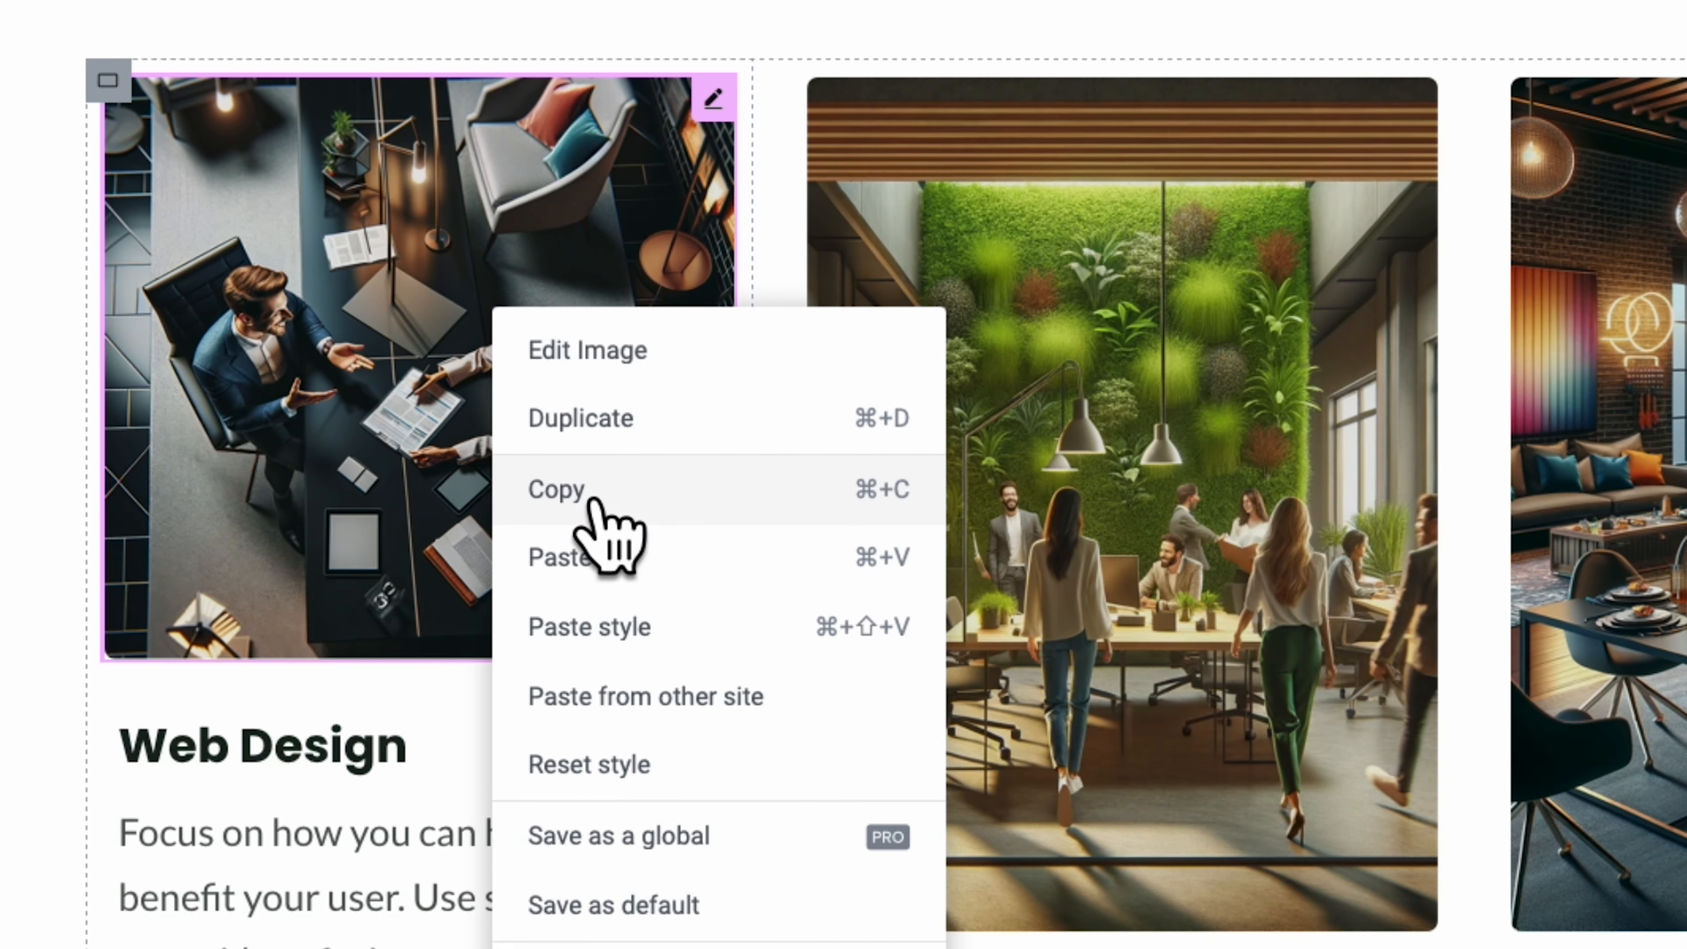
left_click(630, 527)
right_click(1206, 320)
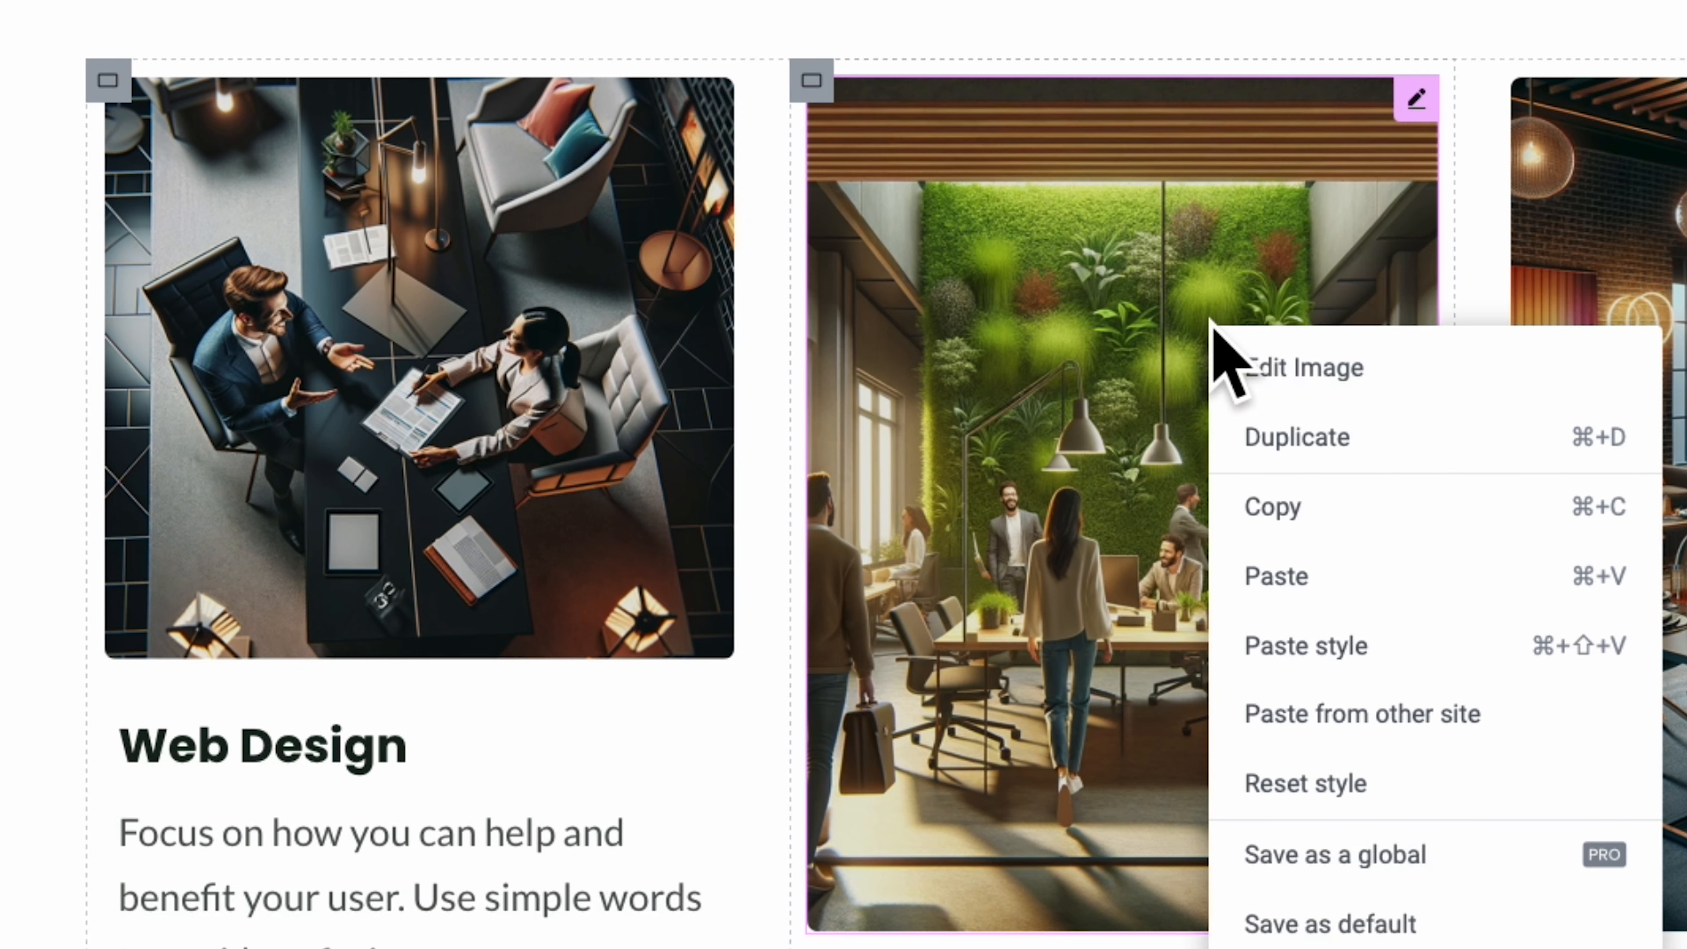
left_click(1292, 648)
right_click(1672, 290)
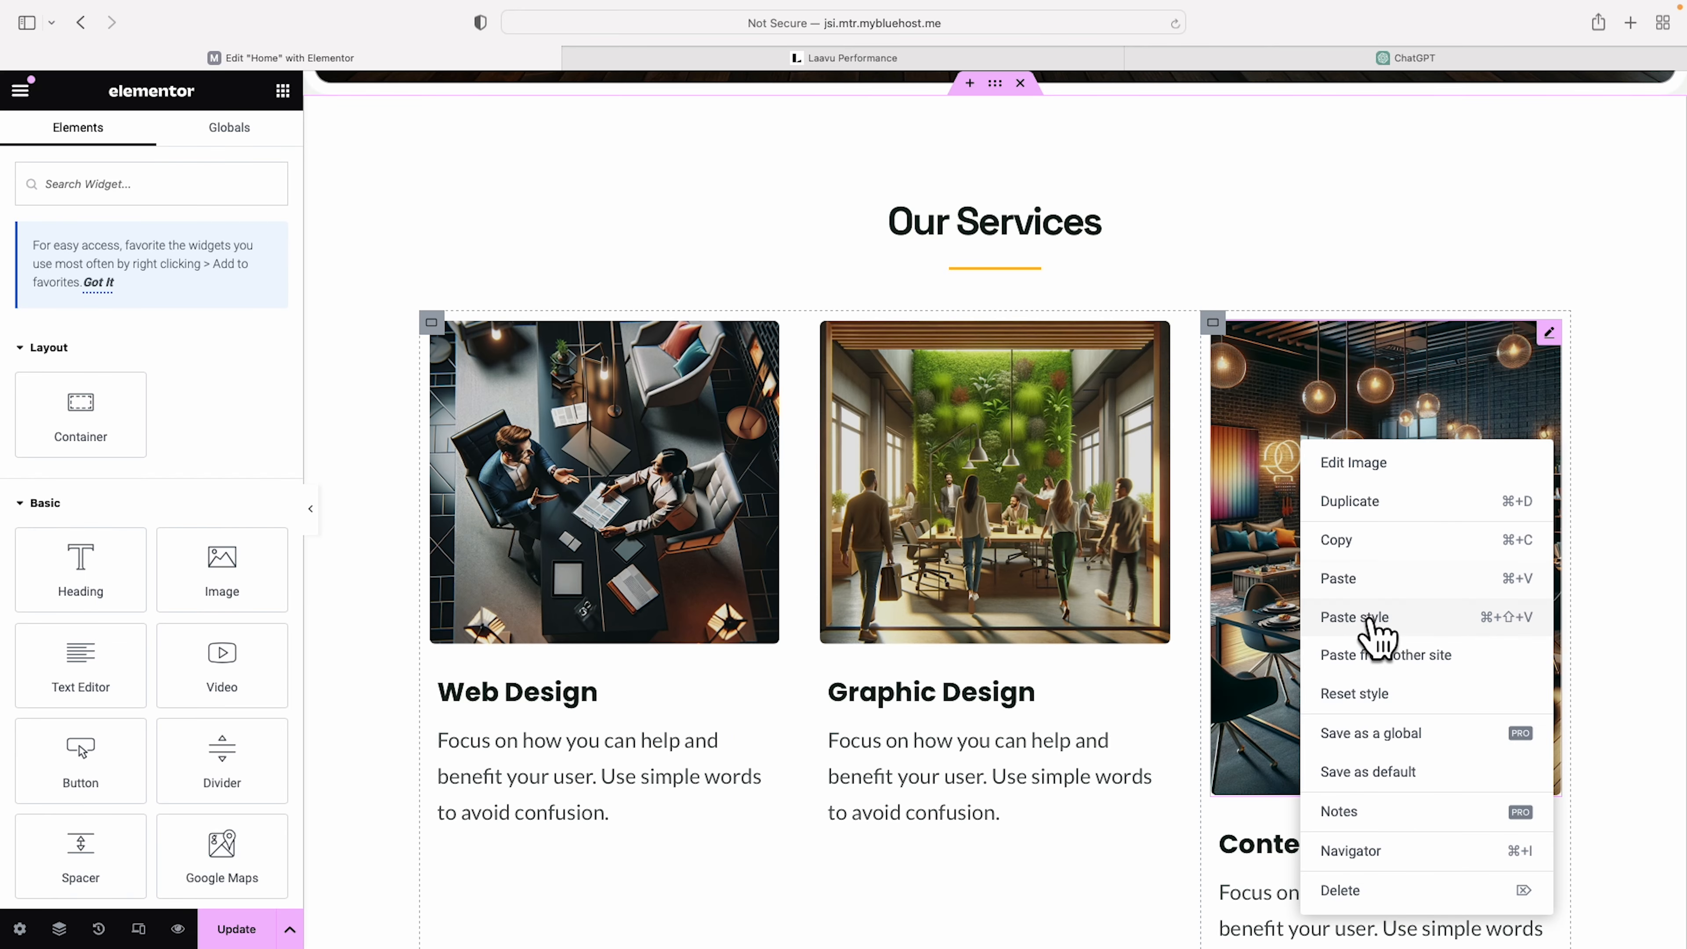
left_click(1370, 620)
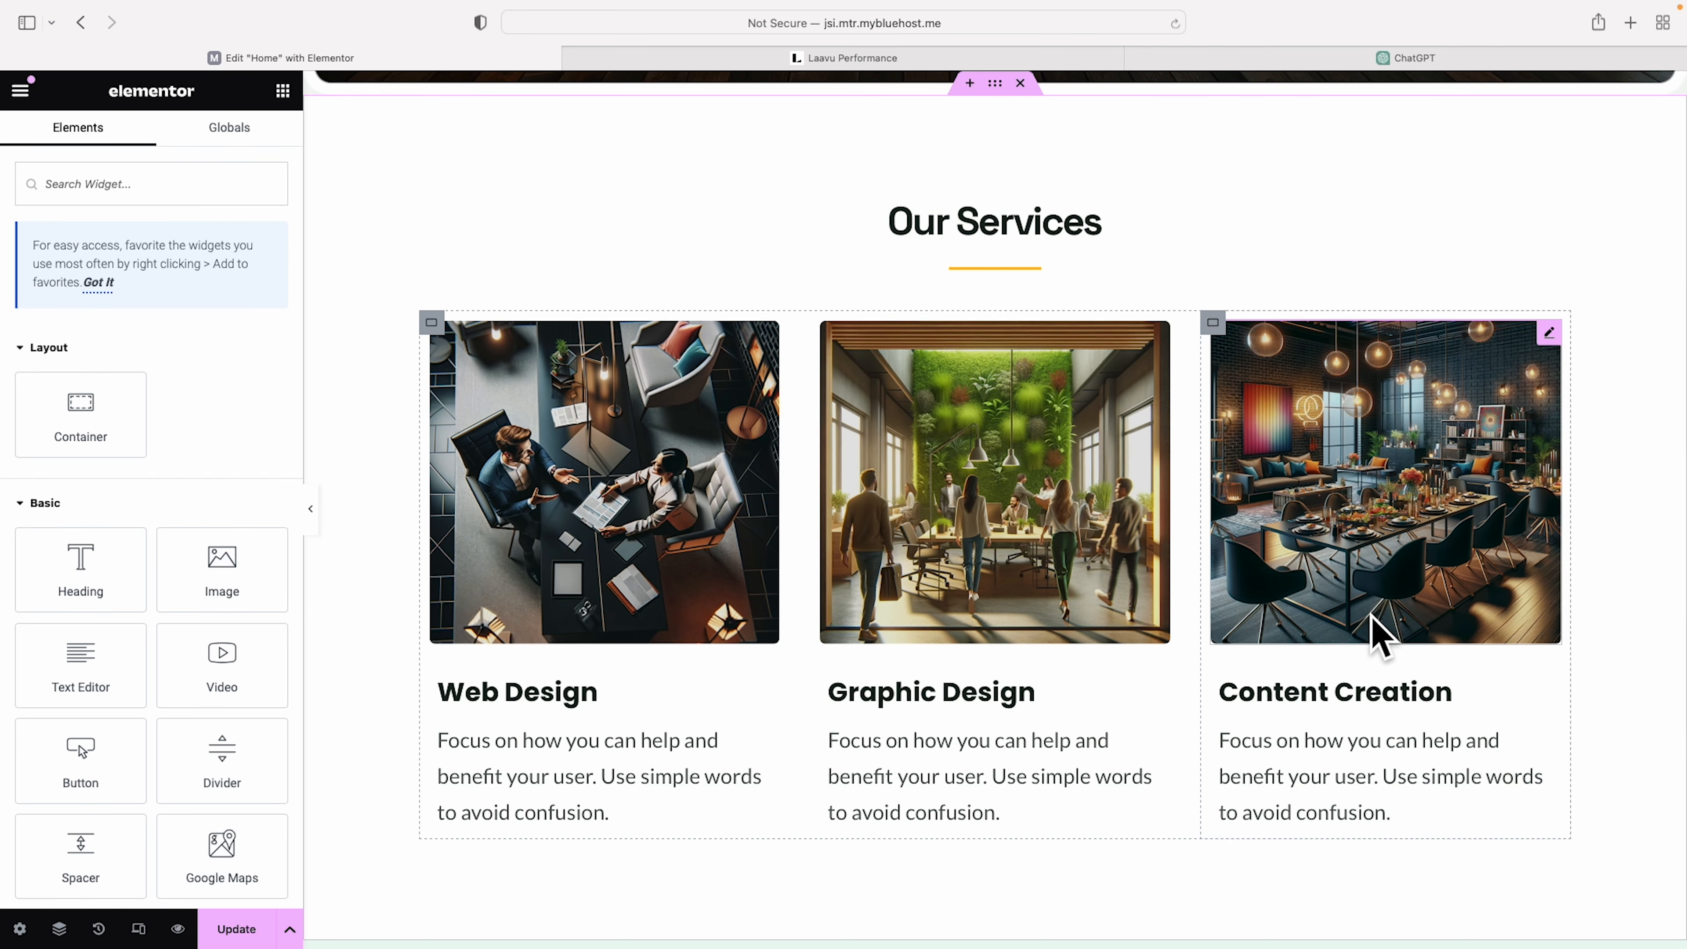
- Change the title of the Web Design service box to "Hourly Consulting"
scroll(588, 708, "up", 1)
left_click(573, 708)
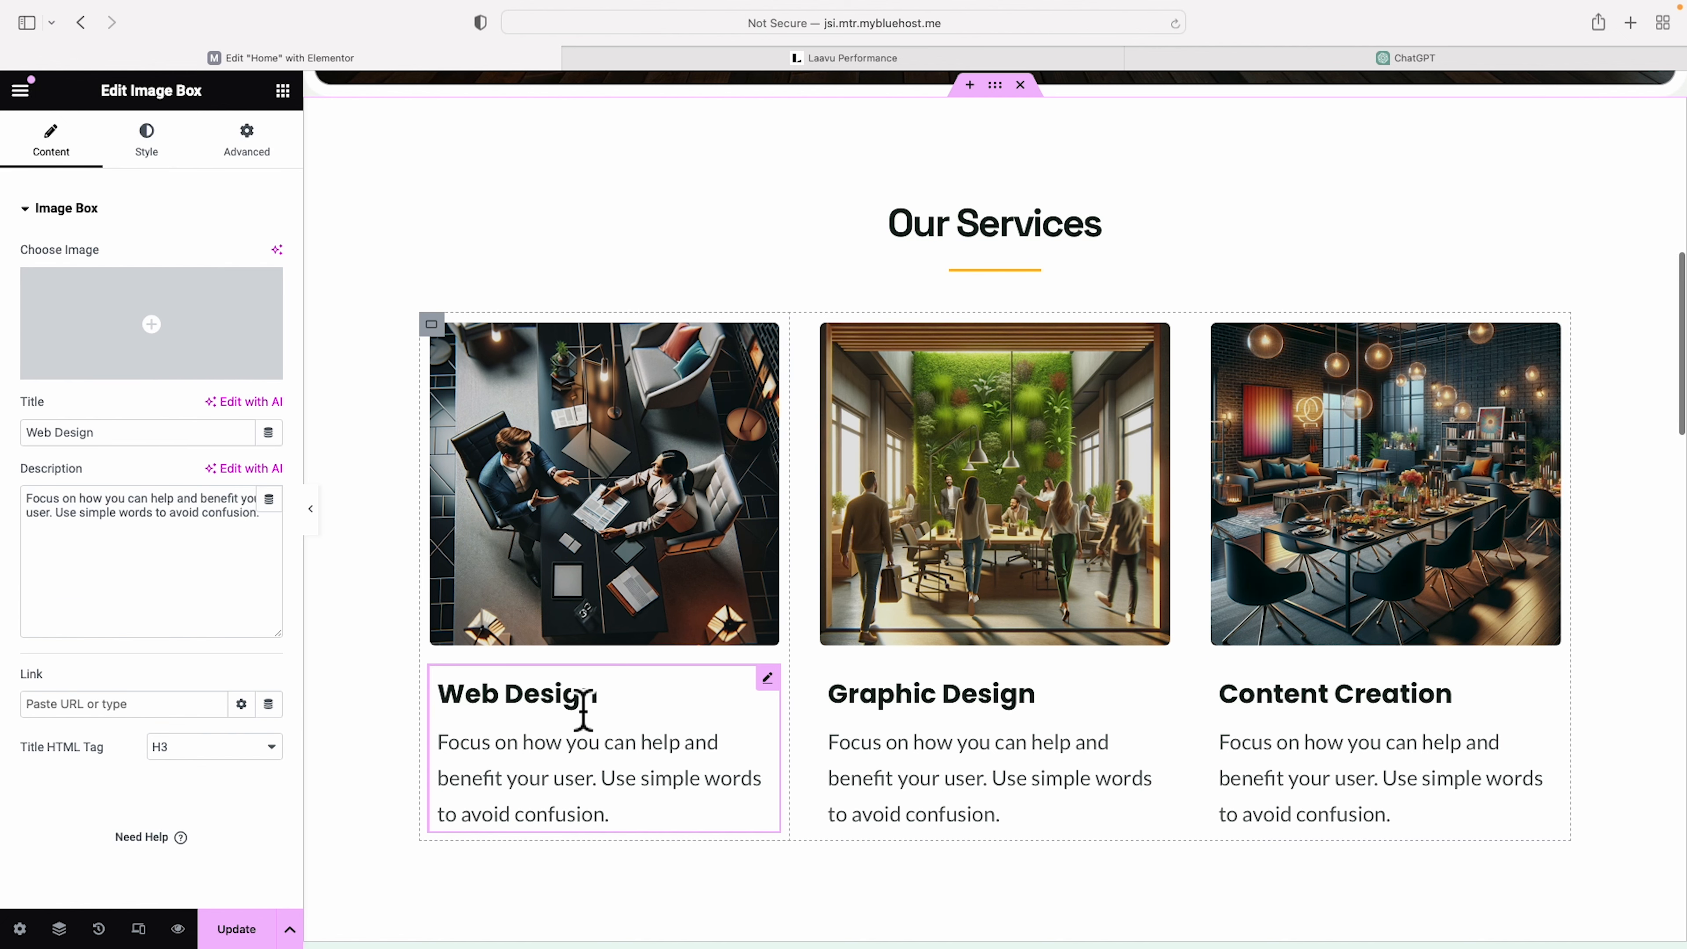
double_click(39, 432)
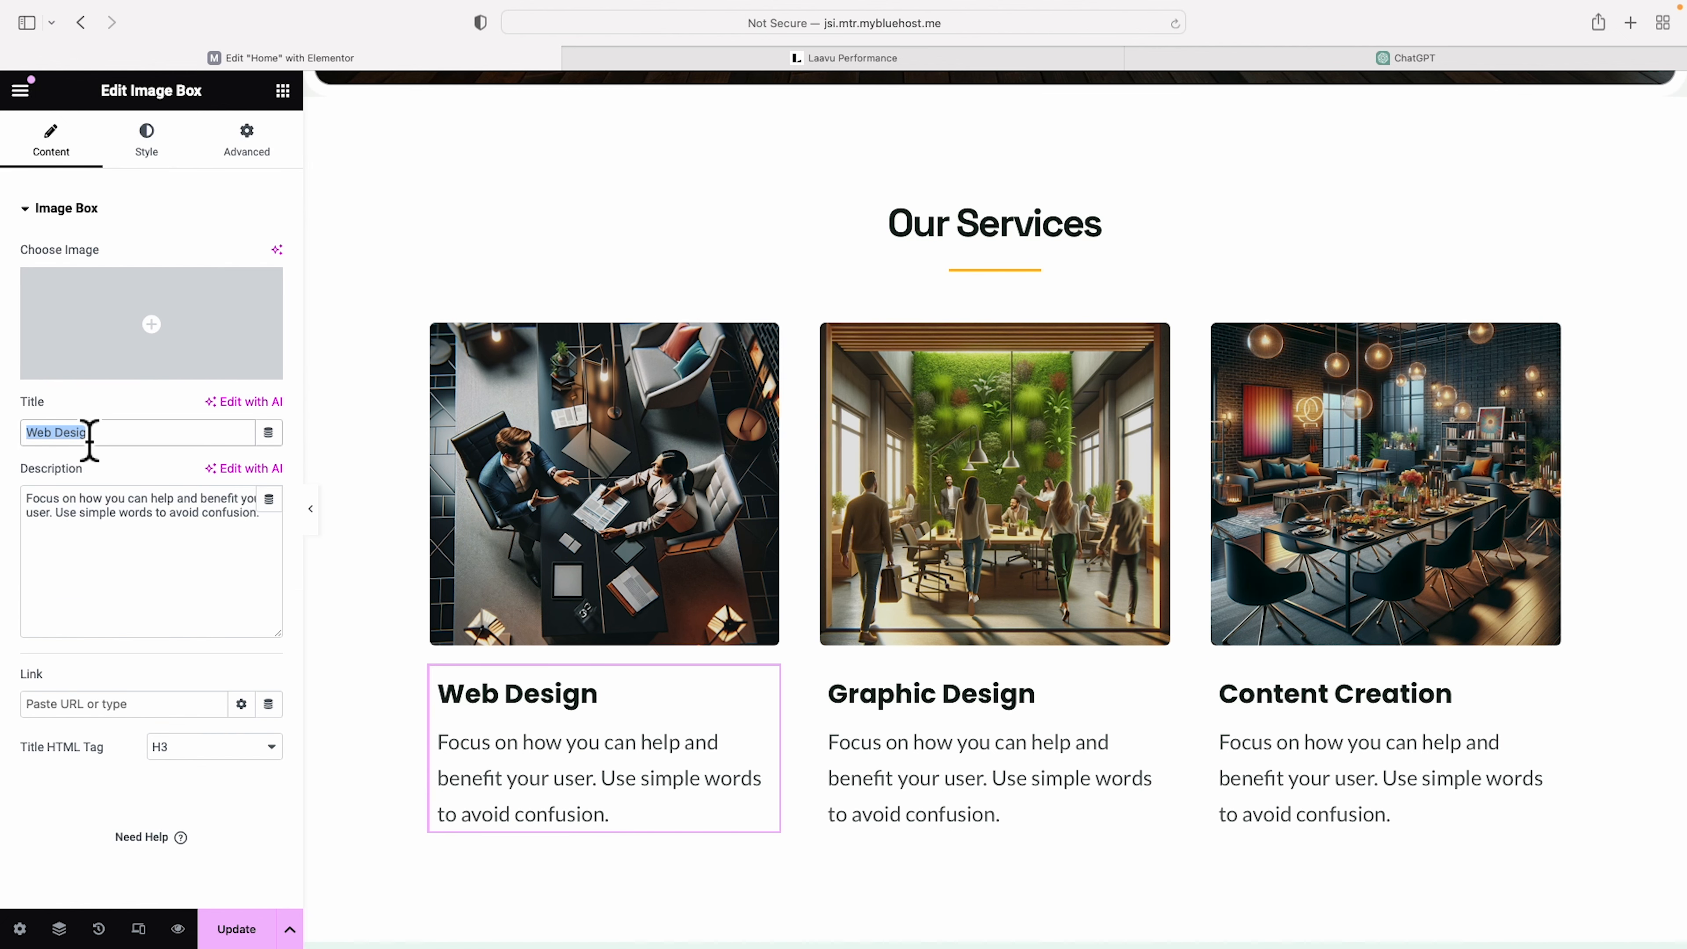
type("Hourly Consulting")
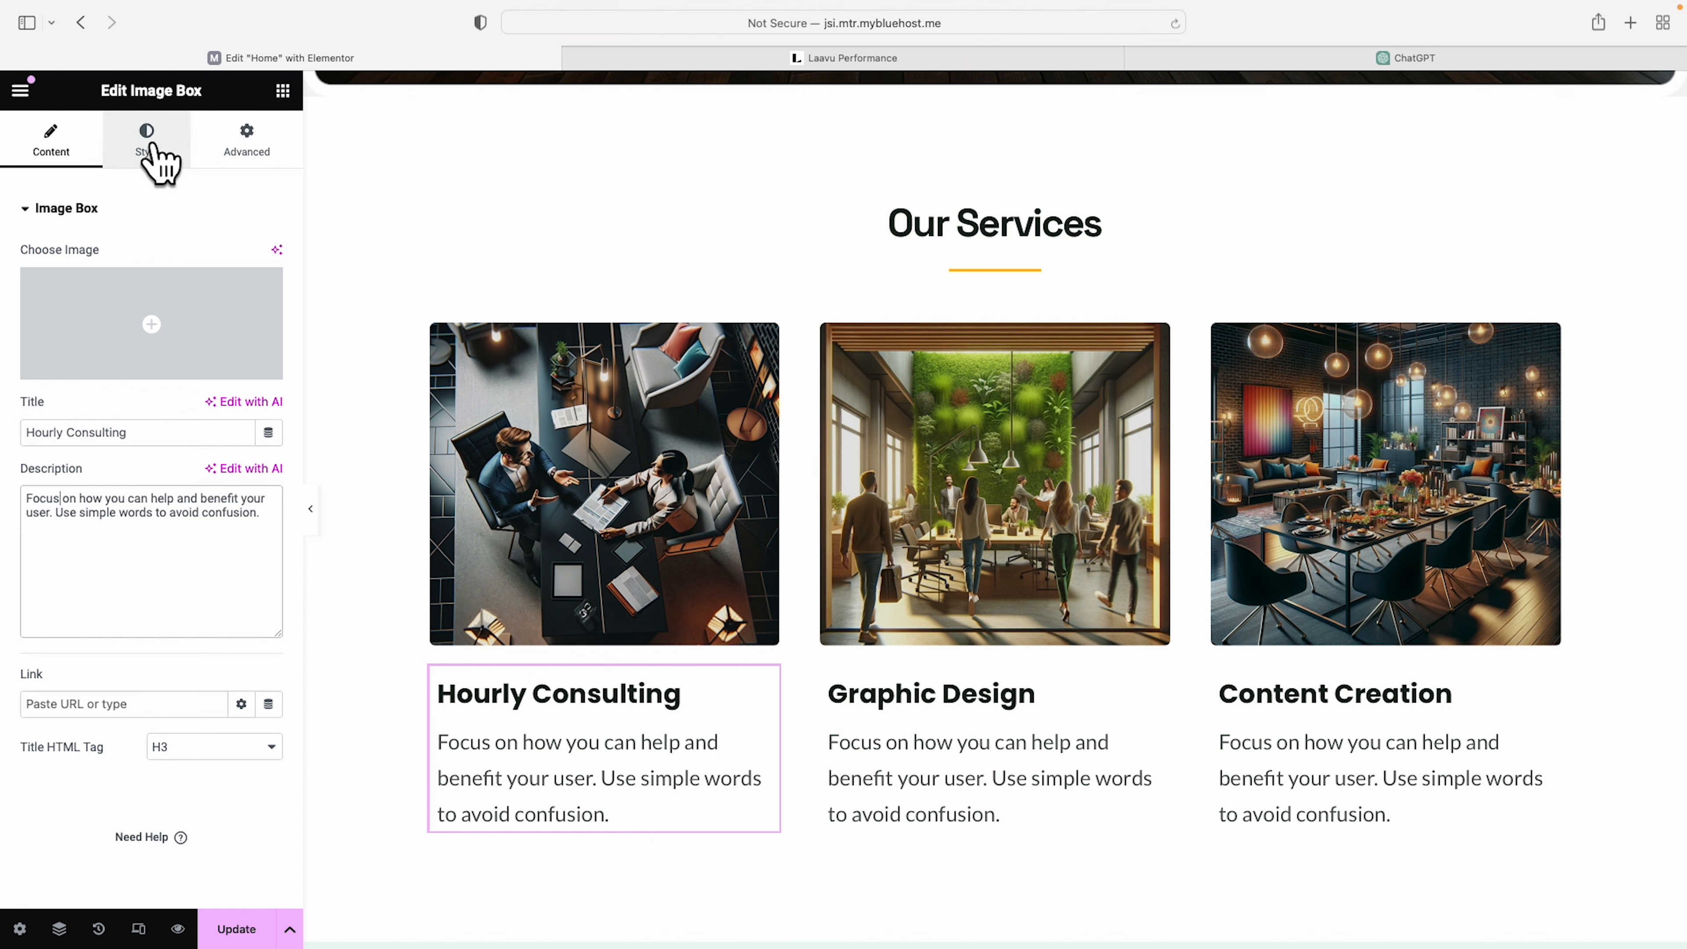
- Set the Hourly Consulting title's typography to the Space Grotesk font at 20 px
left_click(155, 158)
left_click(53, 310)
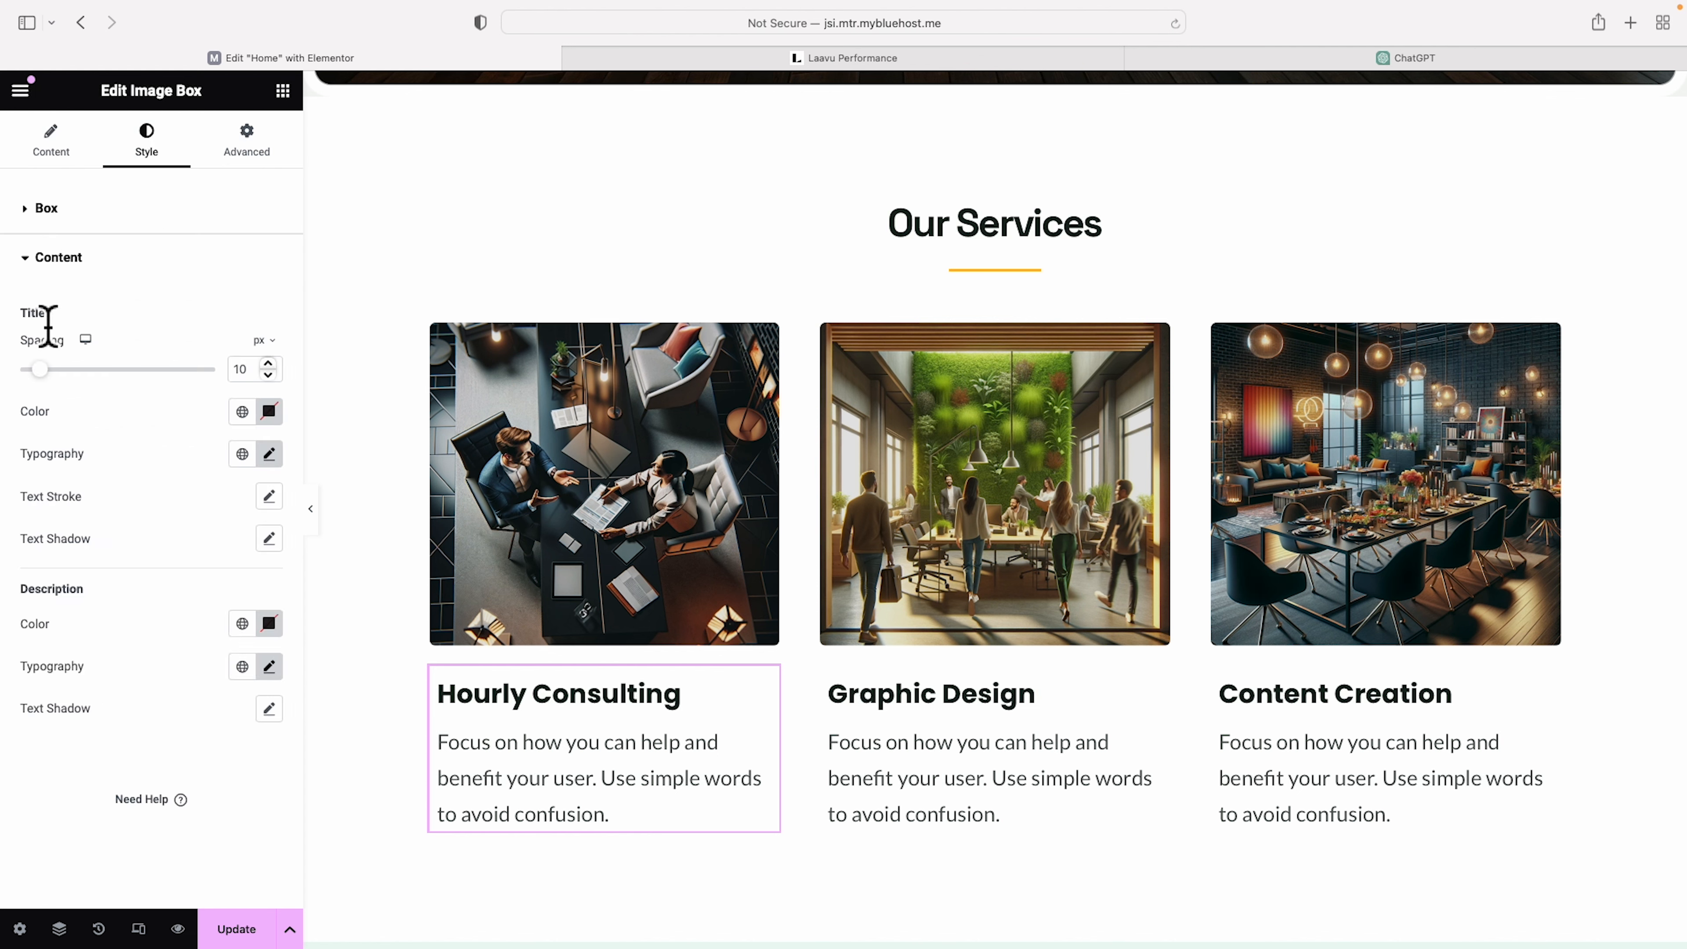
left_click(269, 455)
left_click(202, 550)
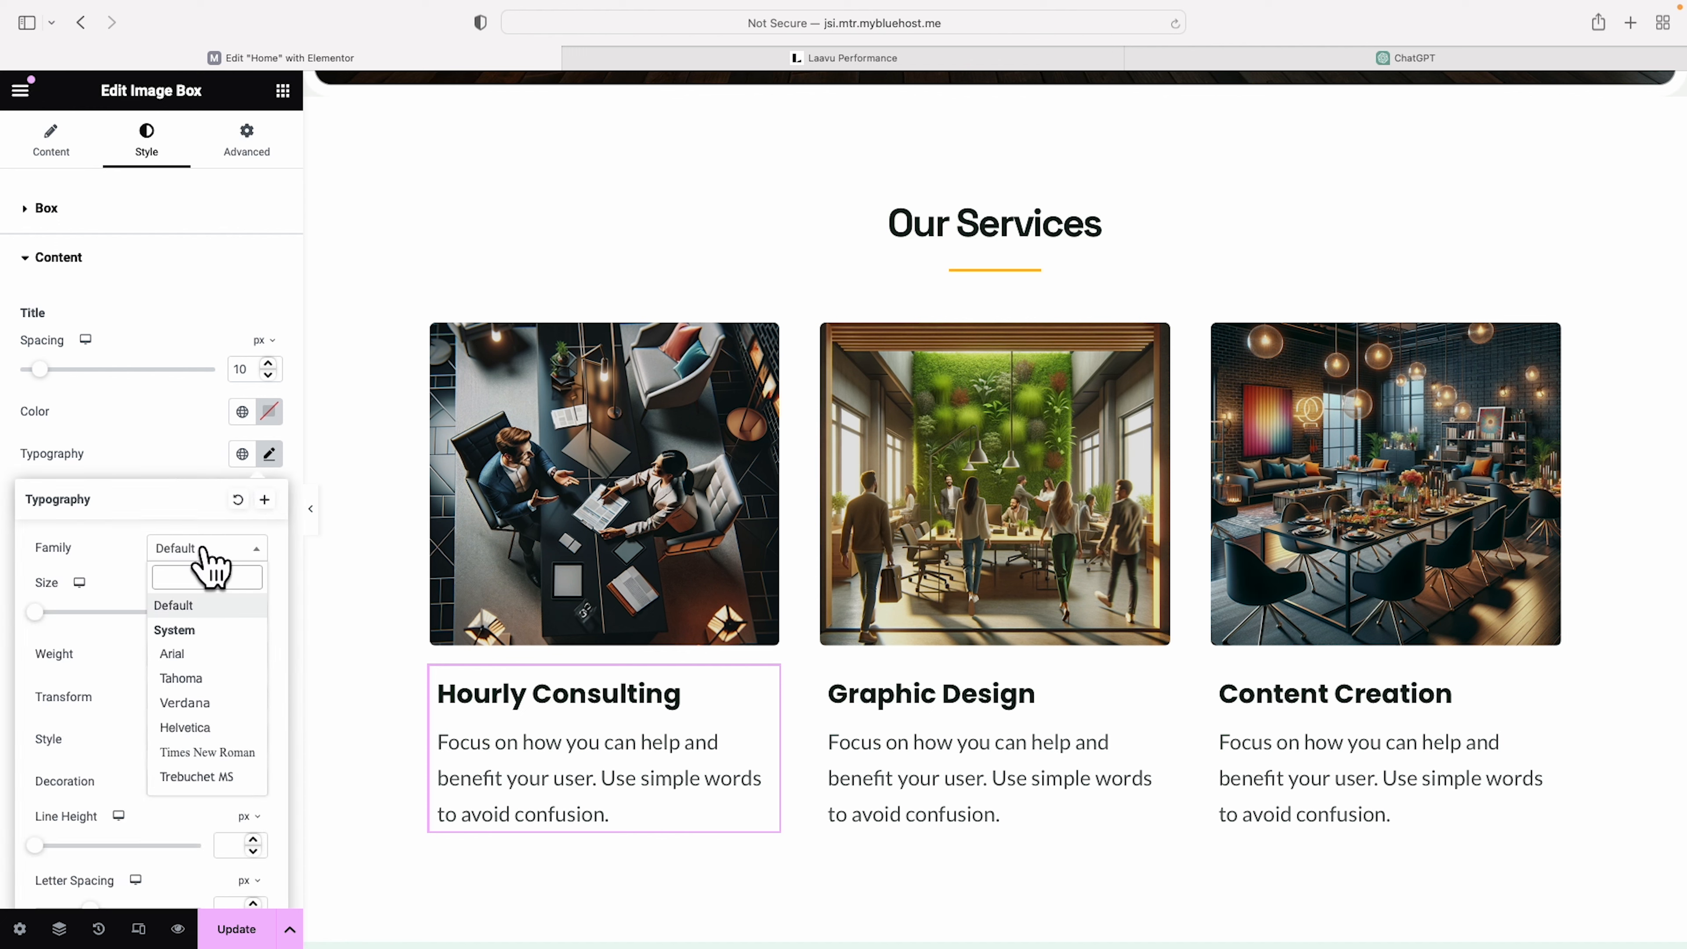
type("space")
key("Return")
left_click_drag(35, 613, 48, 614)
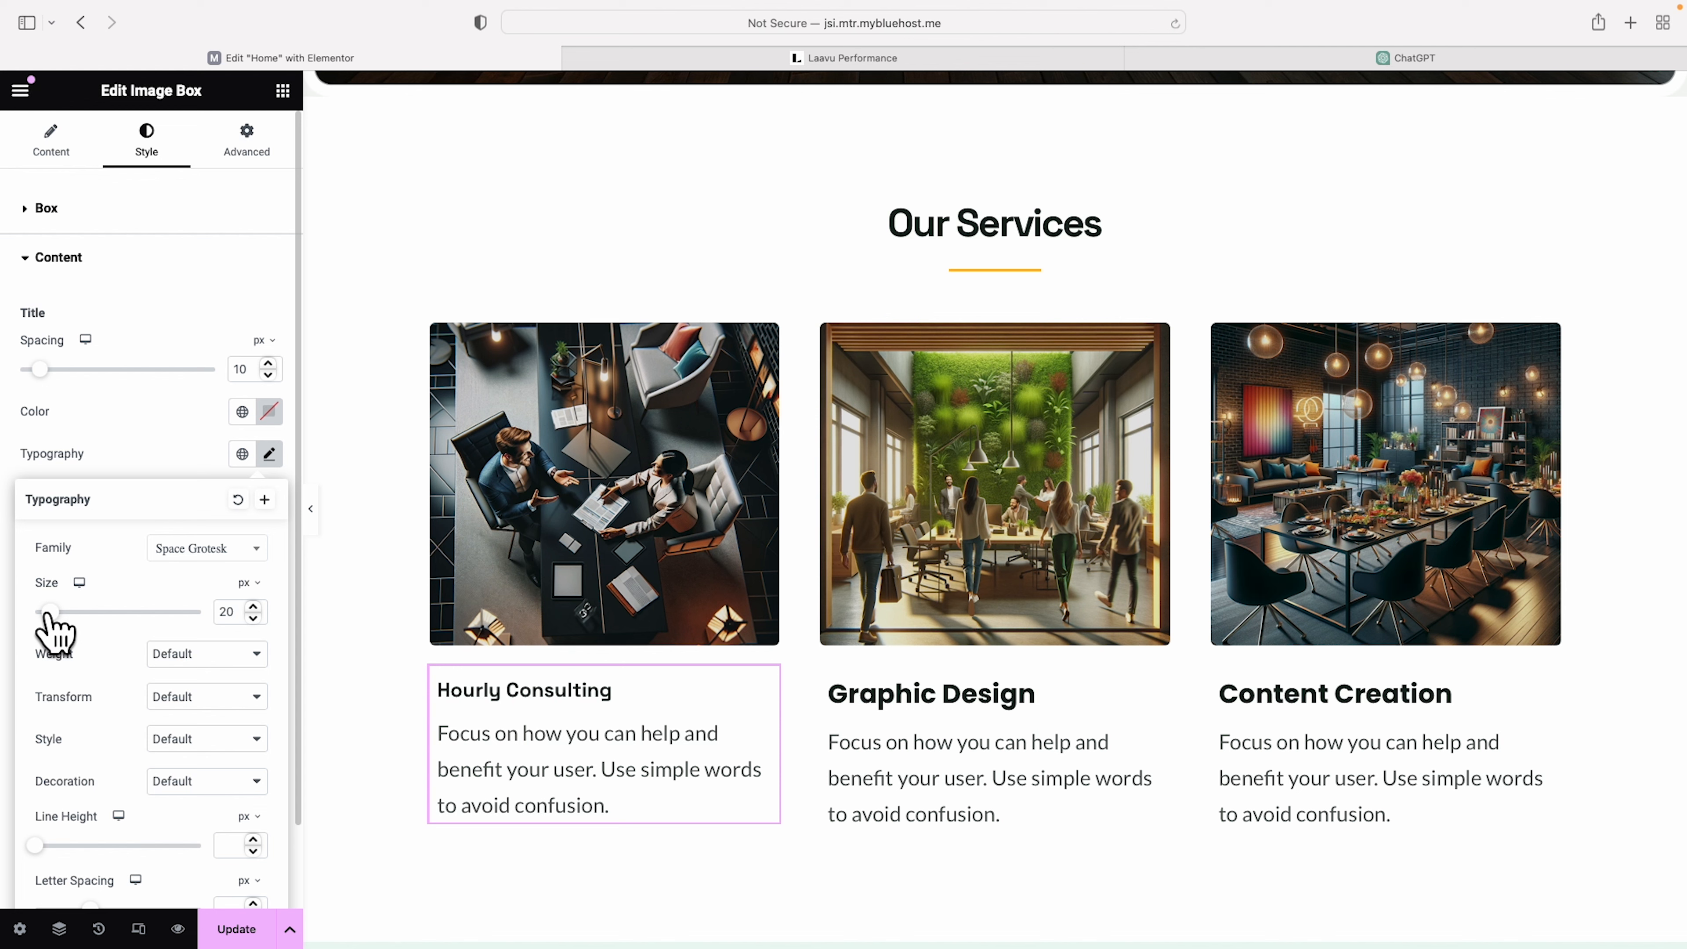
left_click(114, 429)
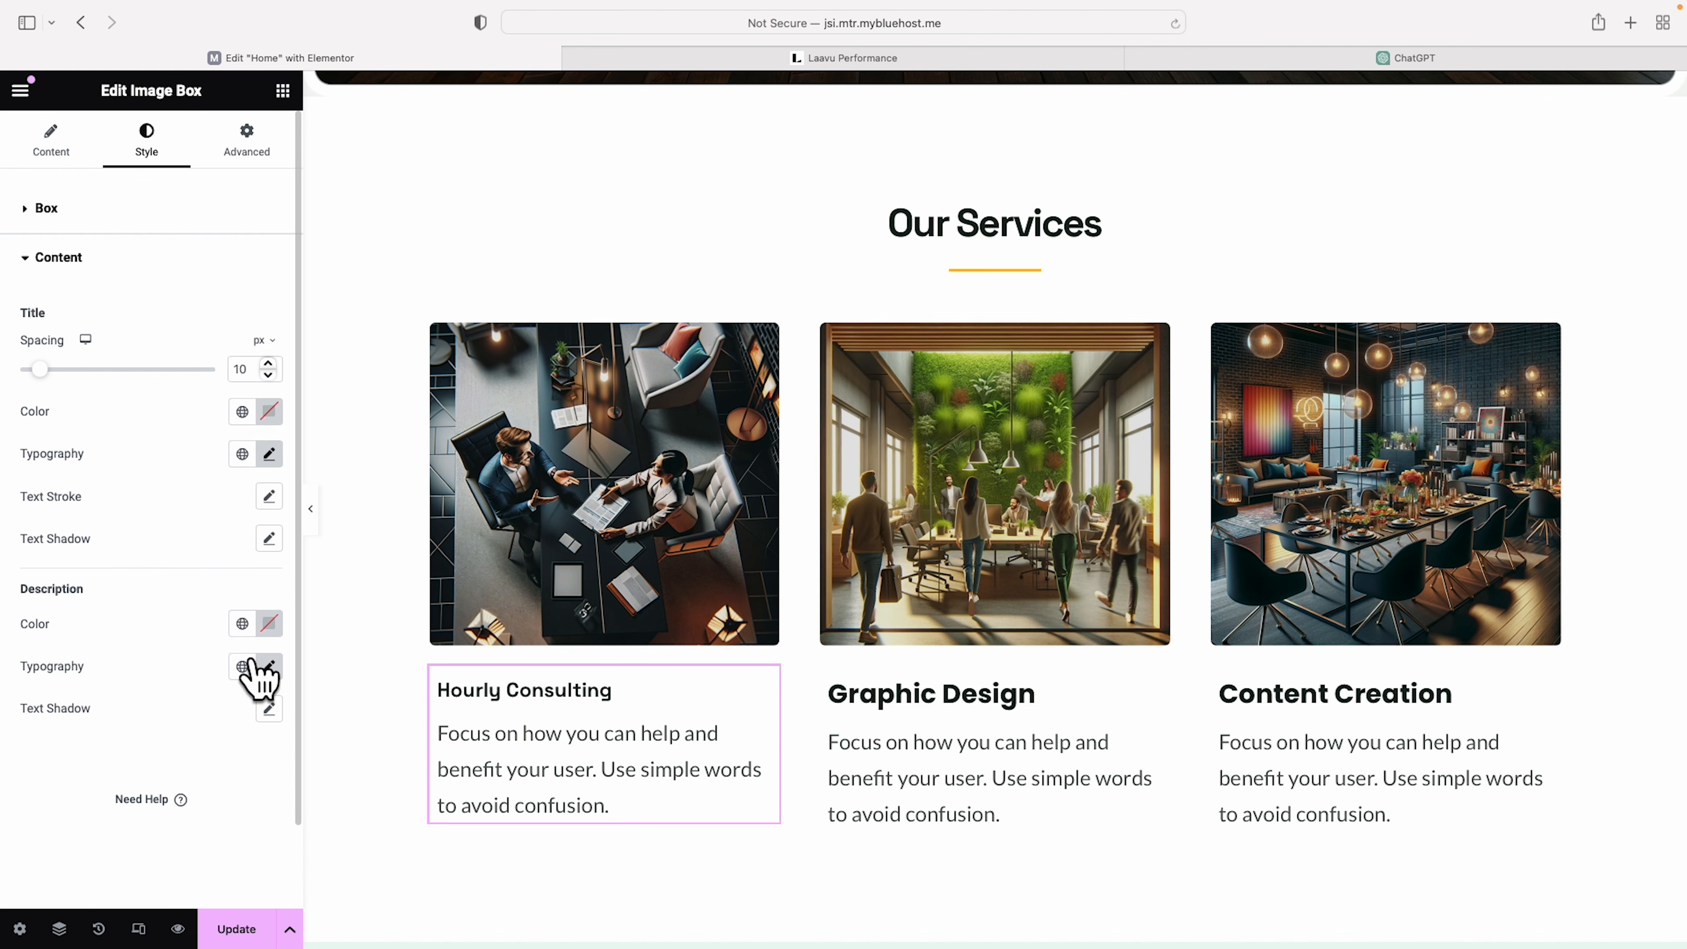
- Reduce the Hourly Consulting description's text size to 16 px
left_click(269, 667)
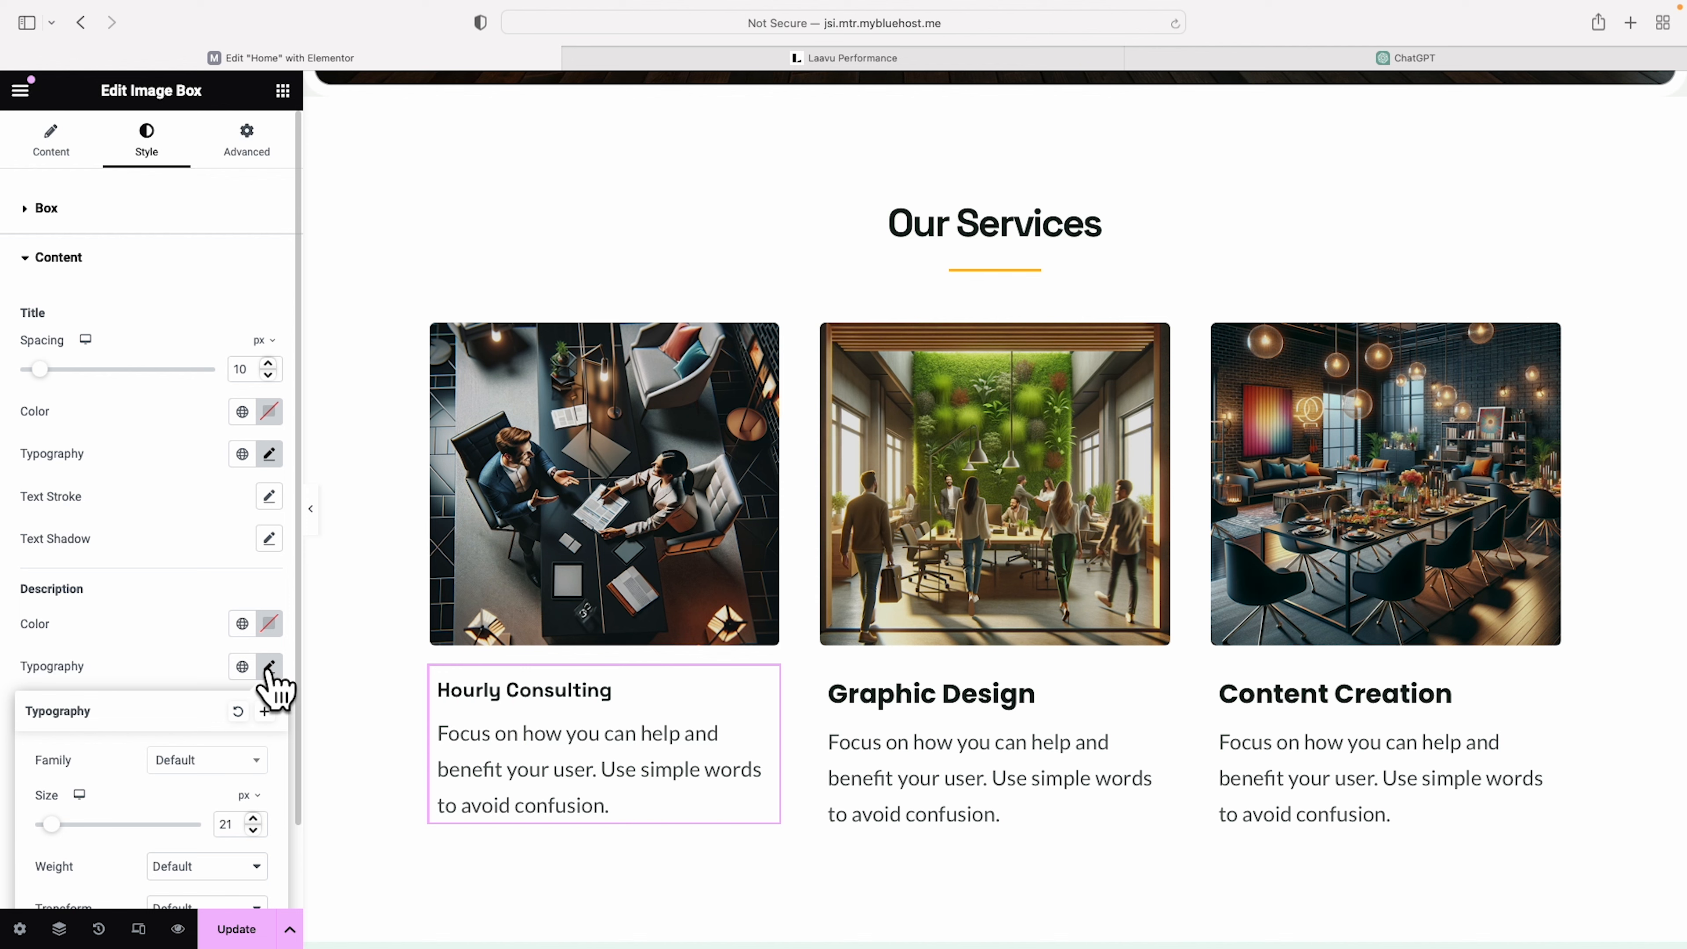
scroll(226, 750, "down", 1)
left_click_drag(52, 785, 47, 786)
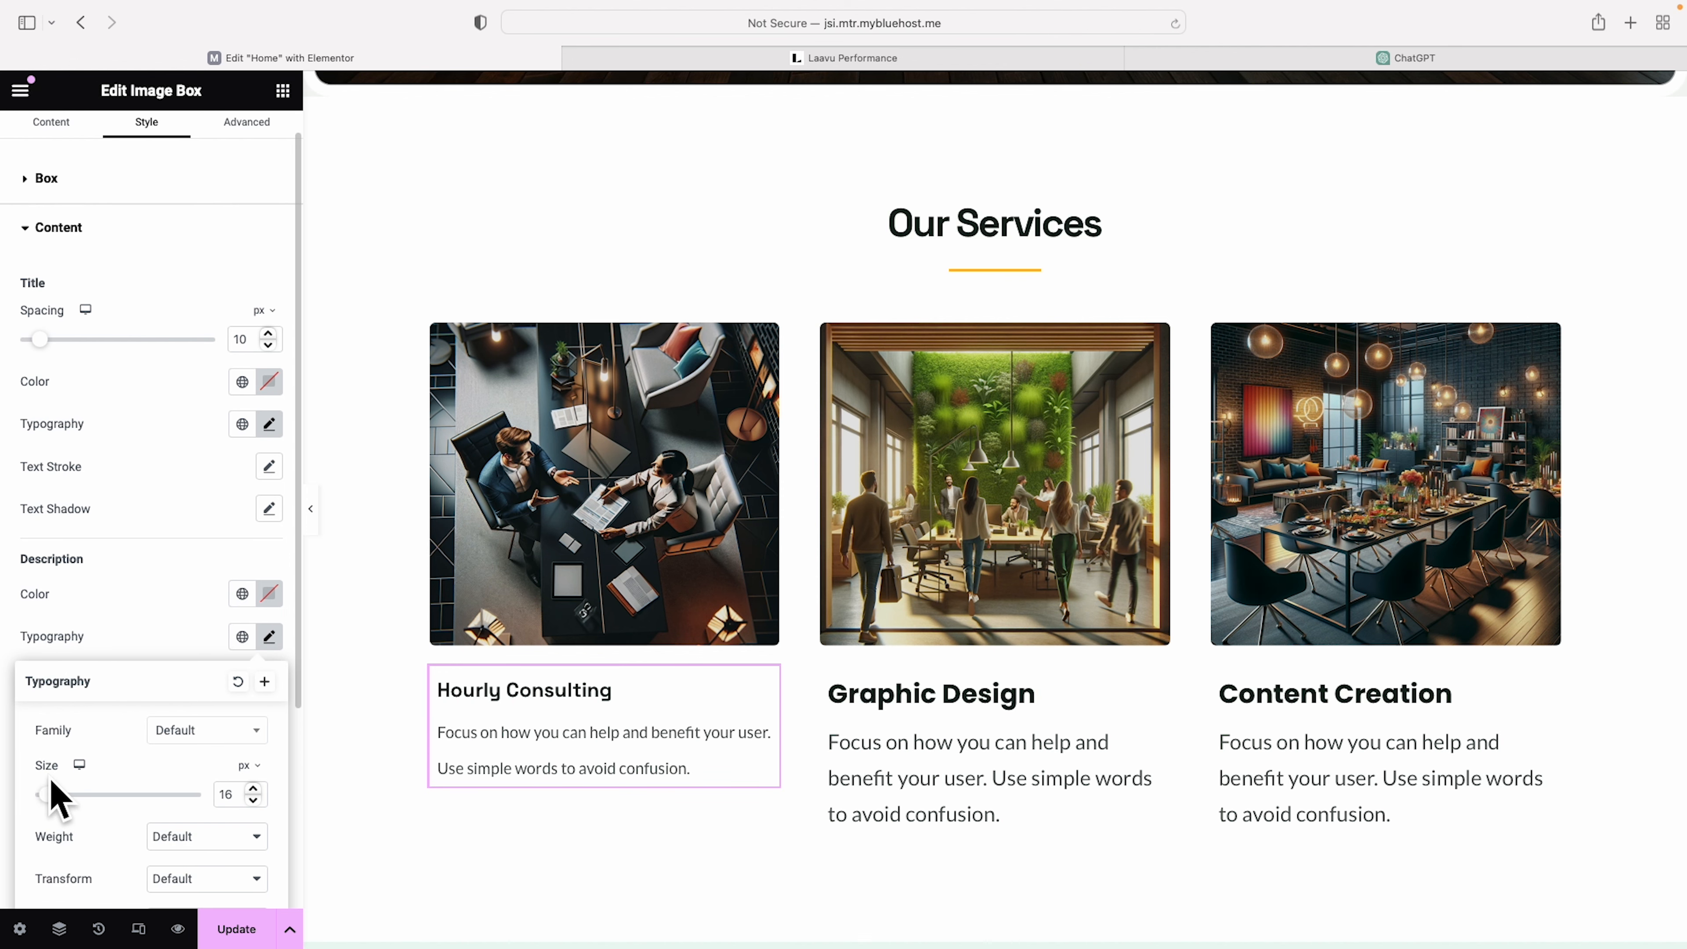
- Copy the Hourly Consulting text box's style to the Graphic Design and Content Creation text boxes
scroll(559, 731, "down", 1)
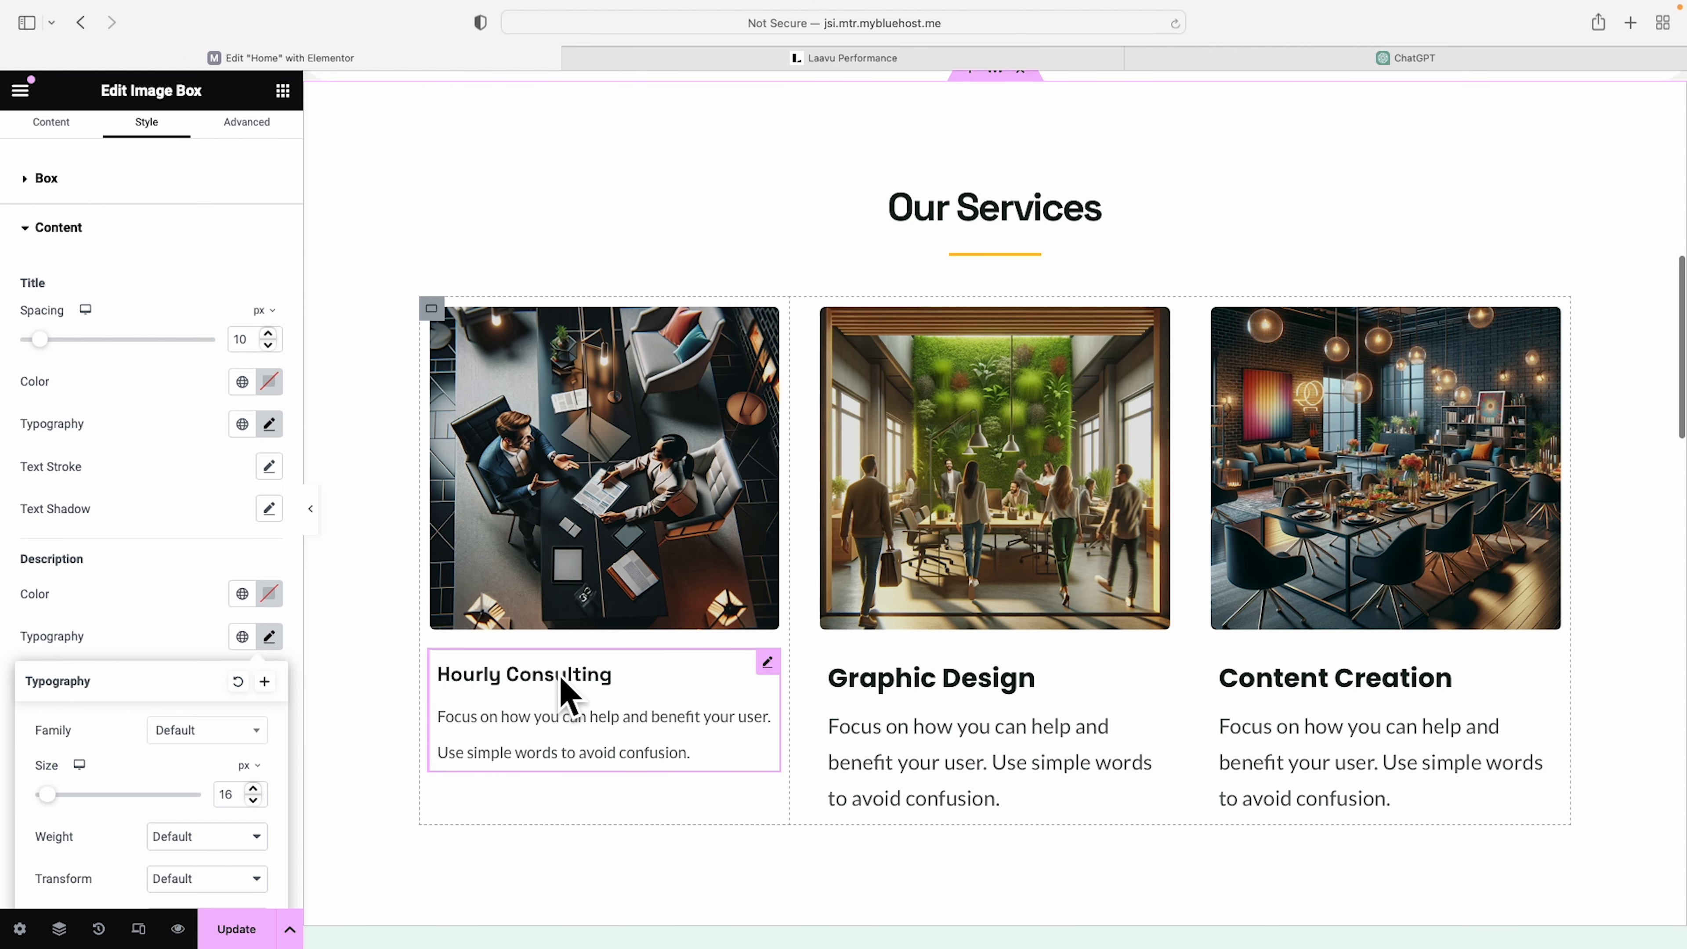
right_click(573, 691)
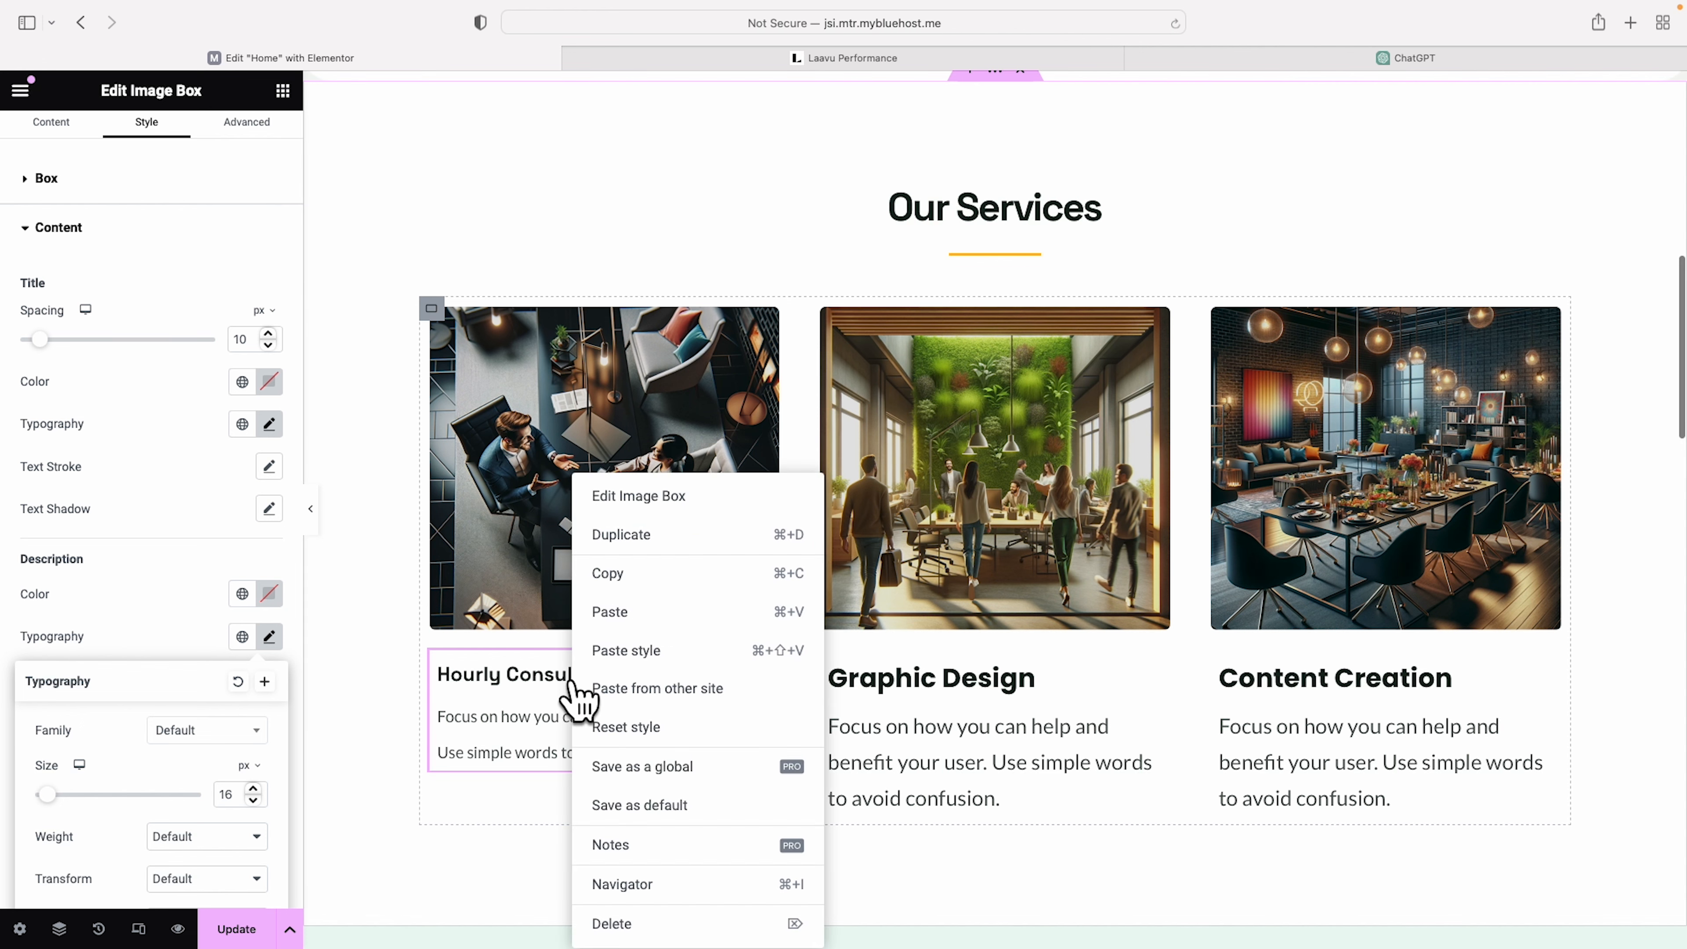
left_click(622, 576)
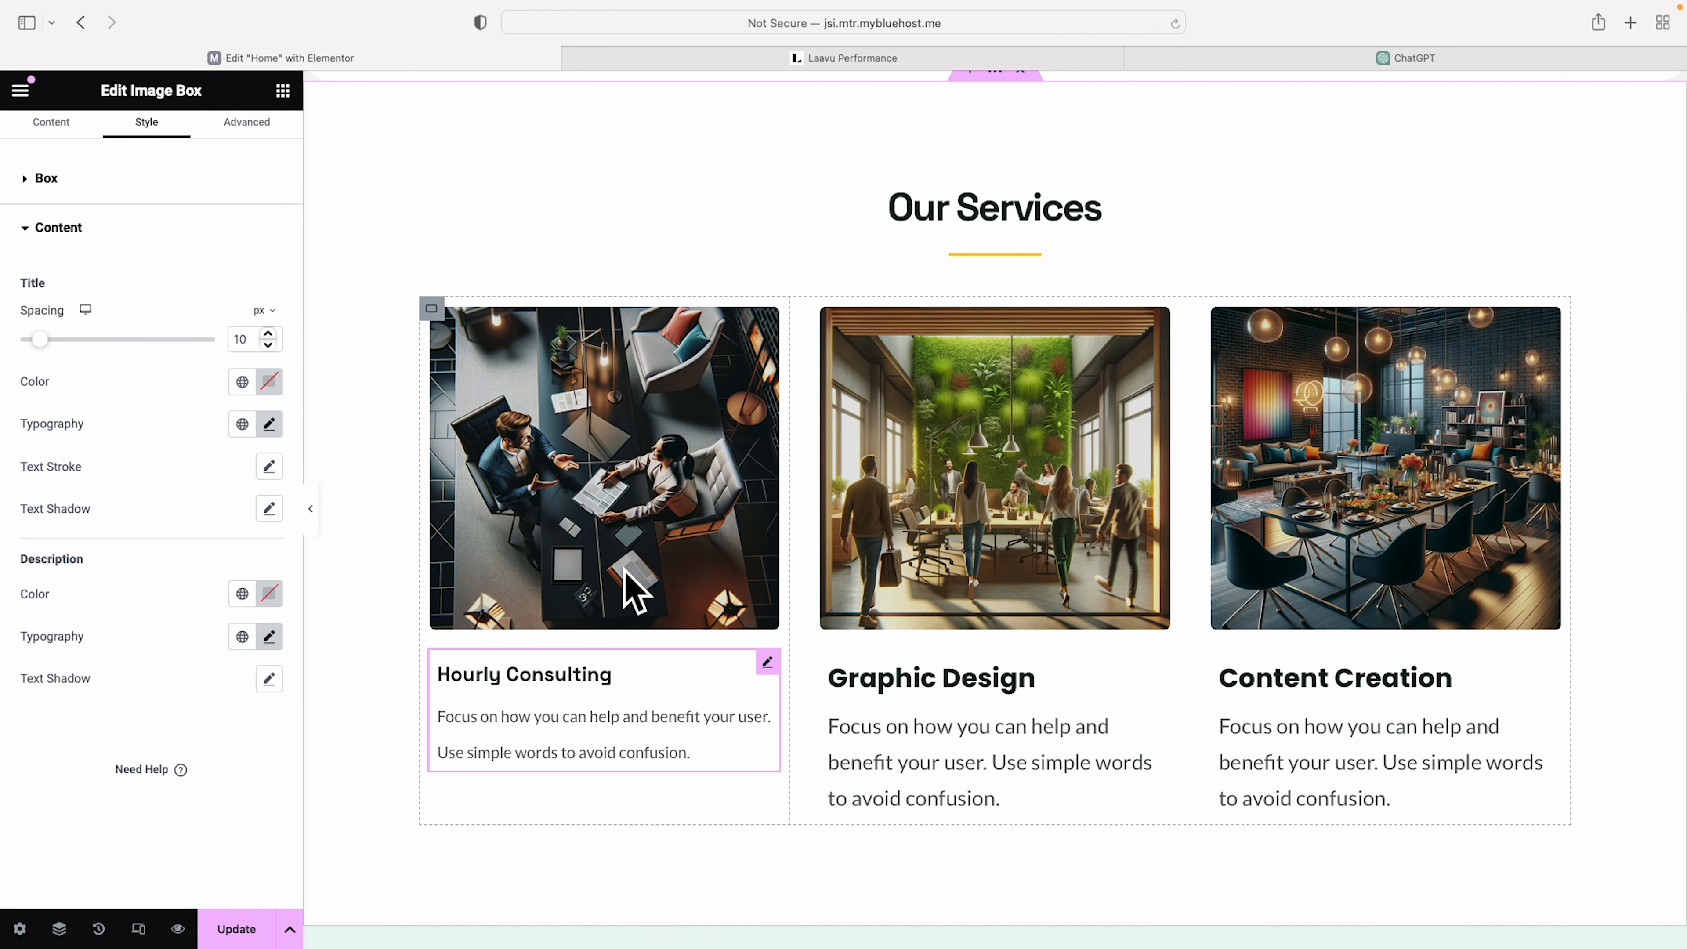
right_click(978, 703)
left_click(1036, 648)
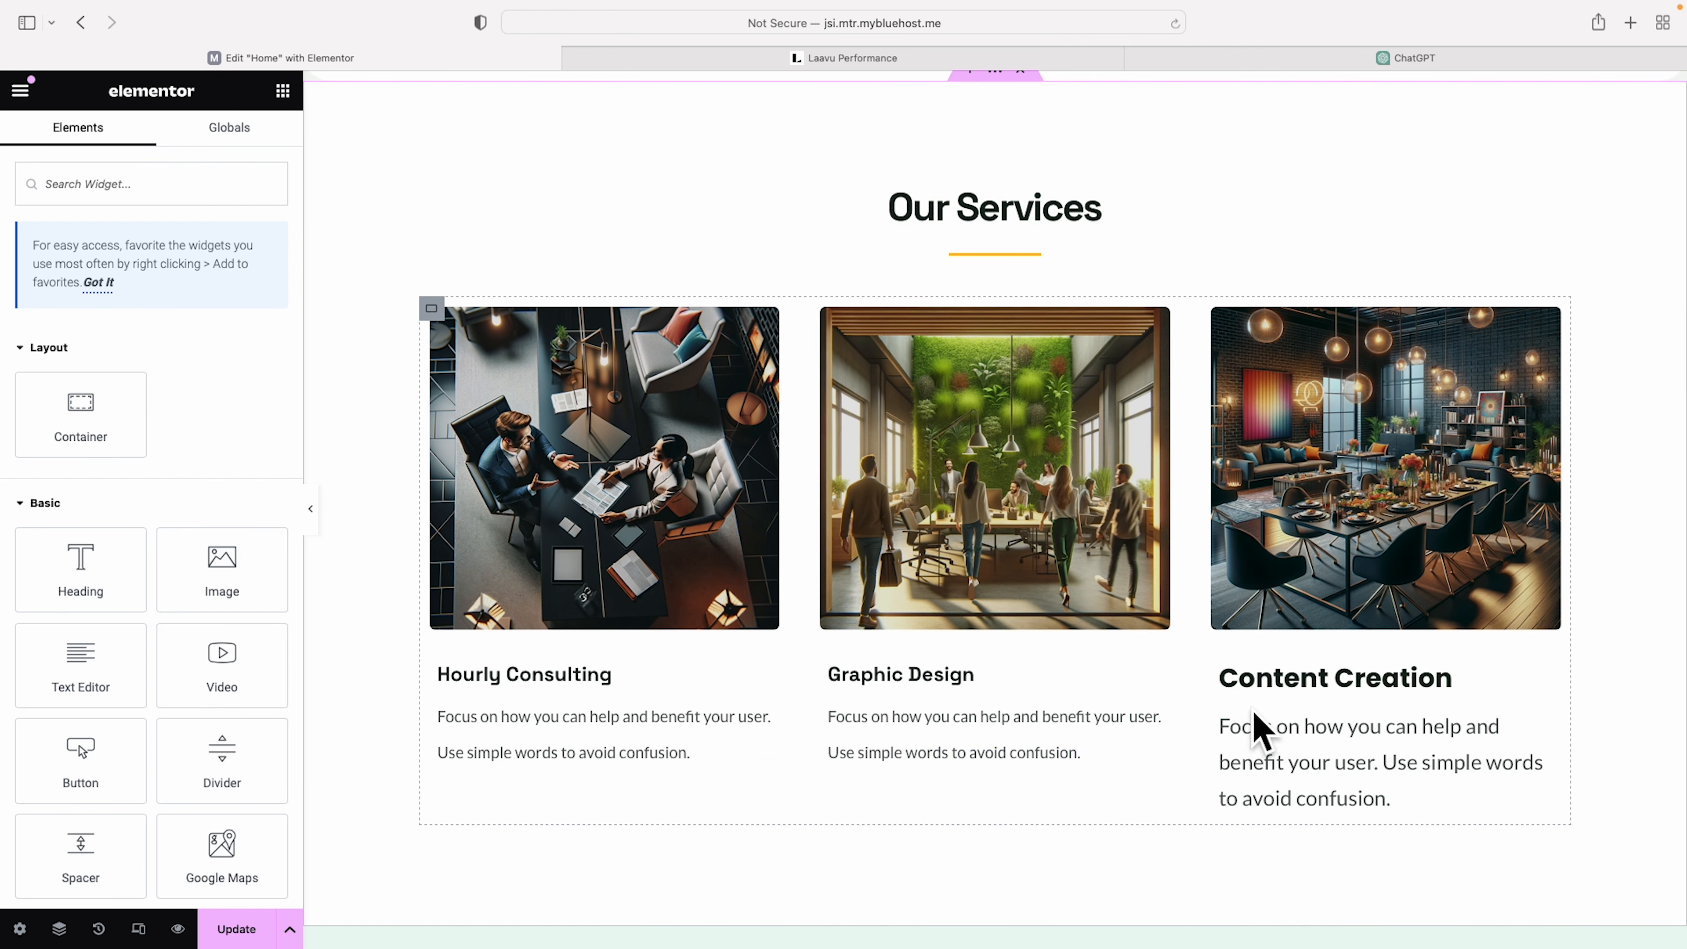
right_click(1251, 723)
left_click(1306, 650)
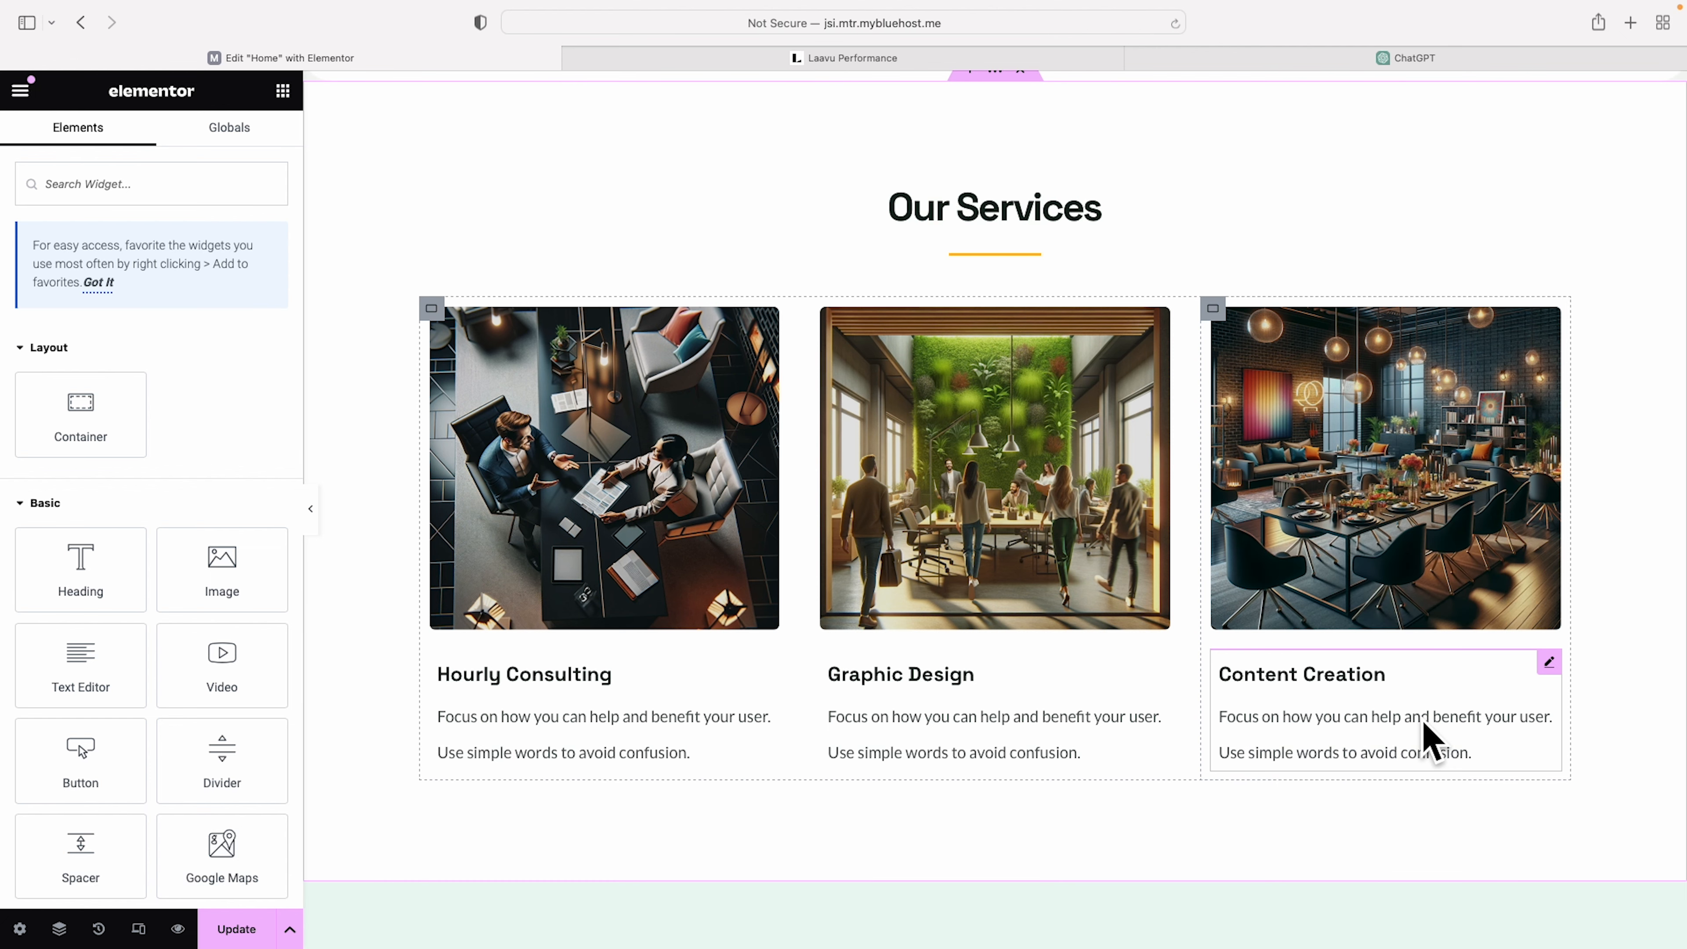
- Examine the Laavu website's sections below the hero for layout and background ideas for the testimonial section
scroll(1432, 741, "down", 10)
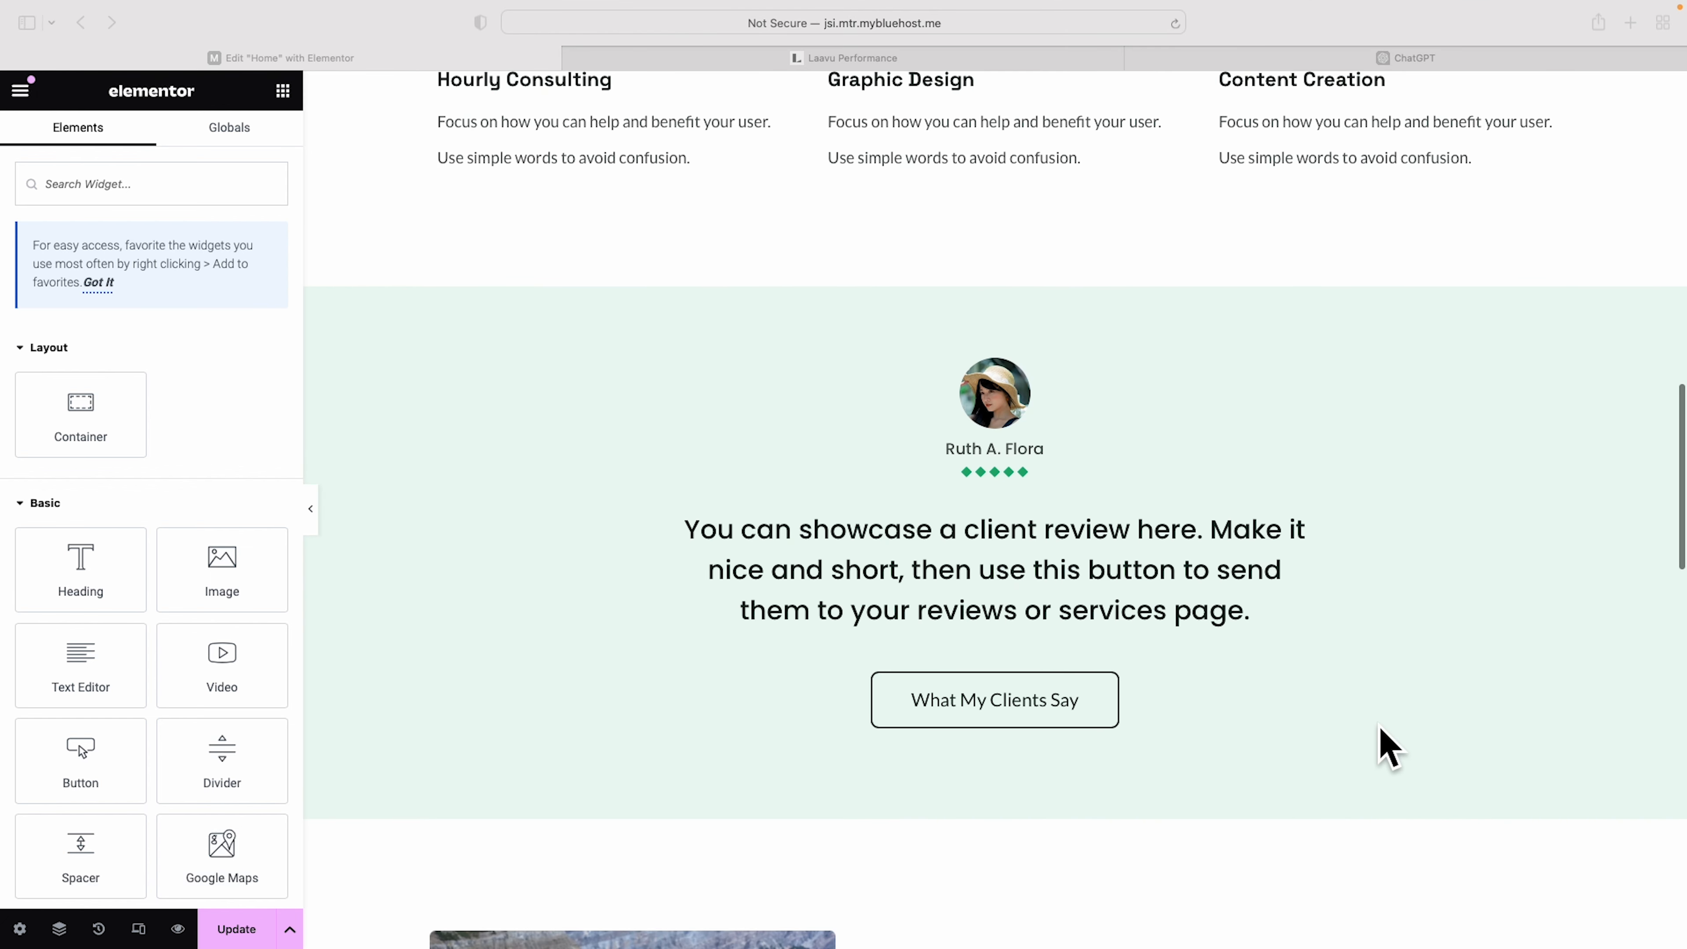
left_click(894, 59)
scroll(1141, 471, "down", 10)
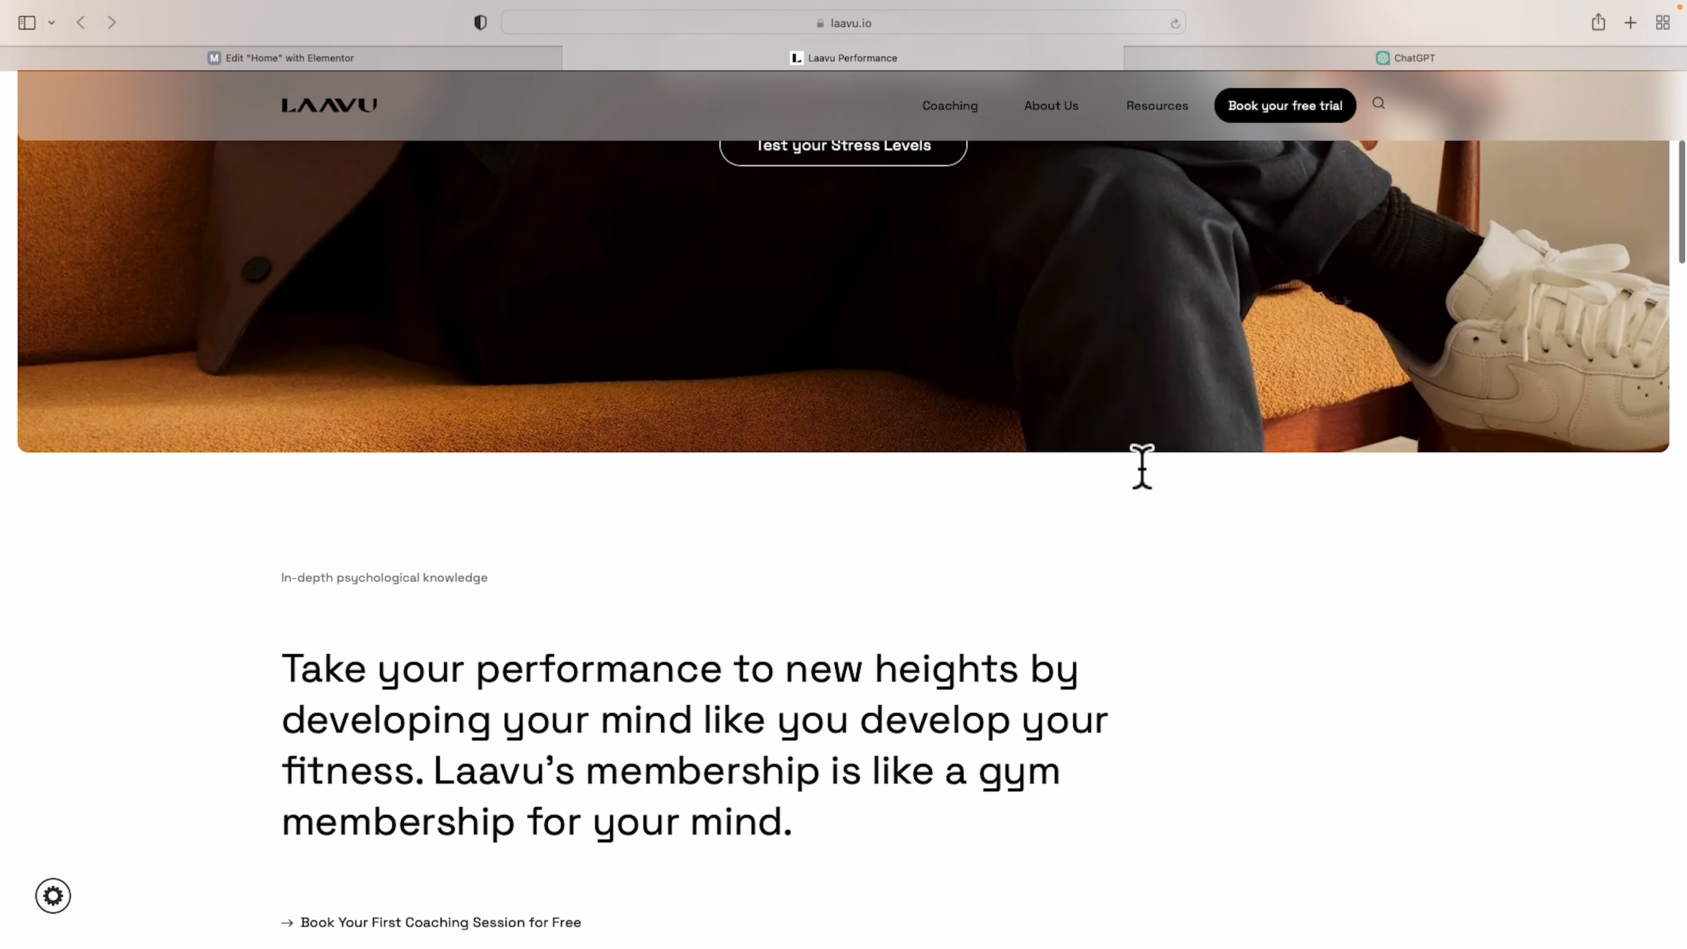
scroll(1140, 468, "down", 3)
scroll(1137, 465, "up", 5)
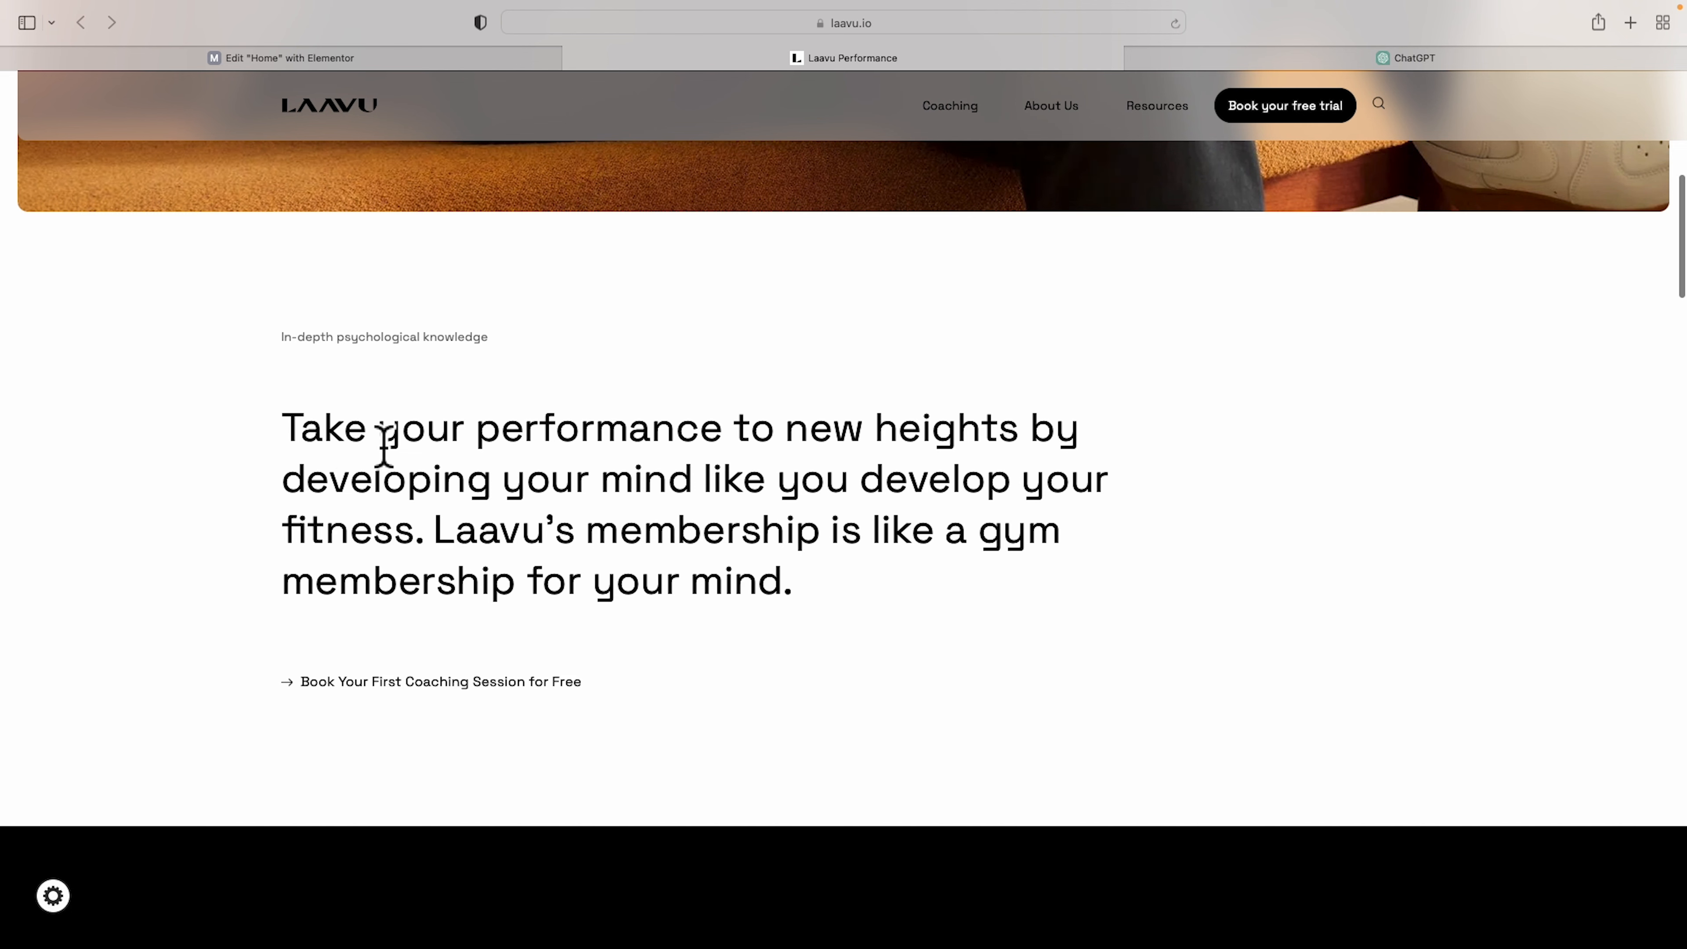
scroll(968, 493, "down", 10)
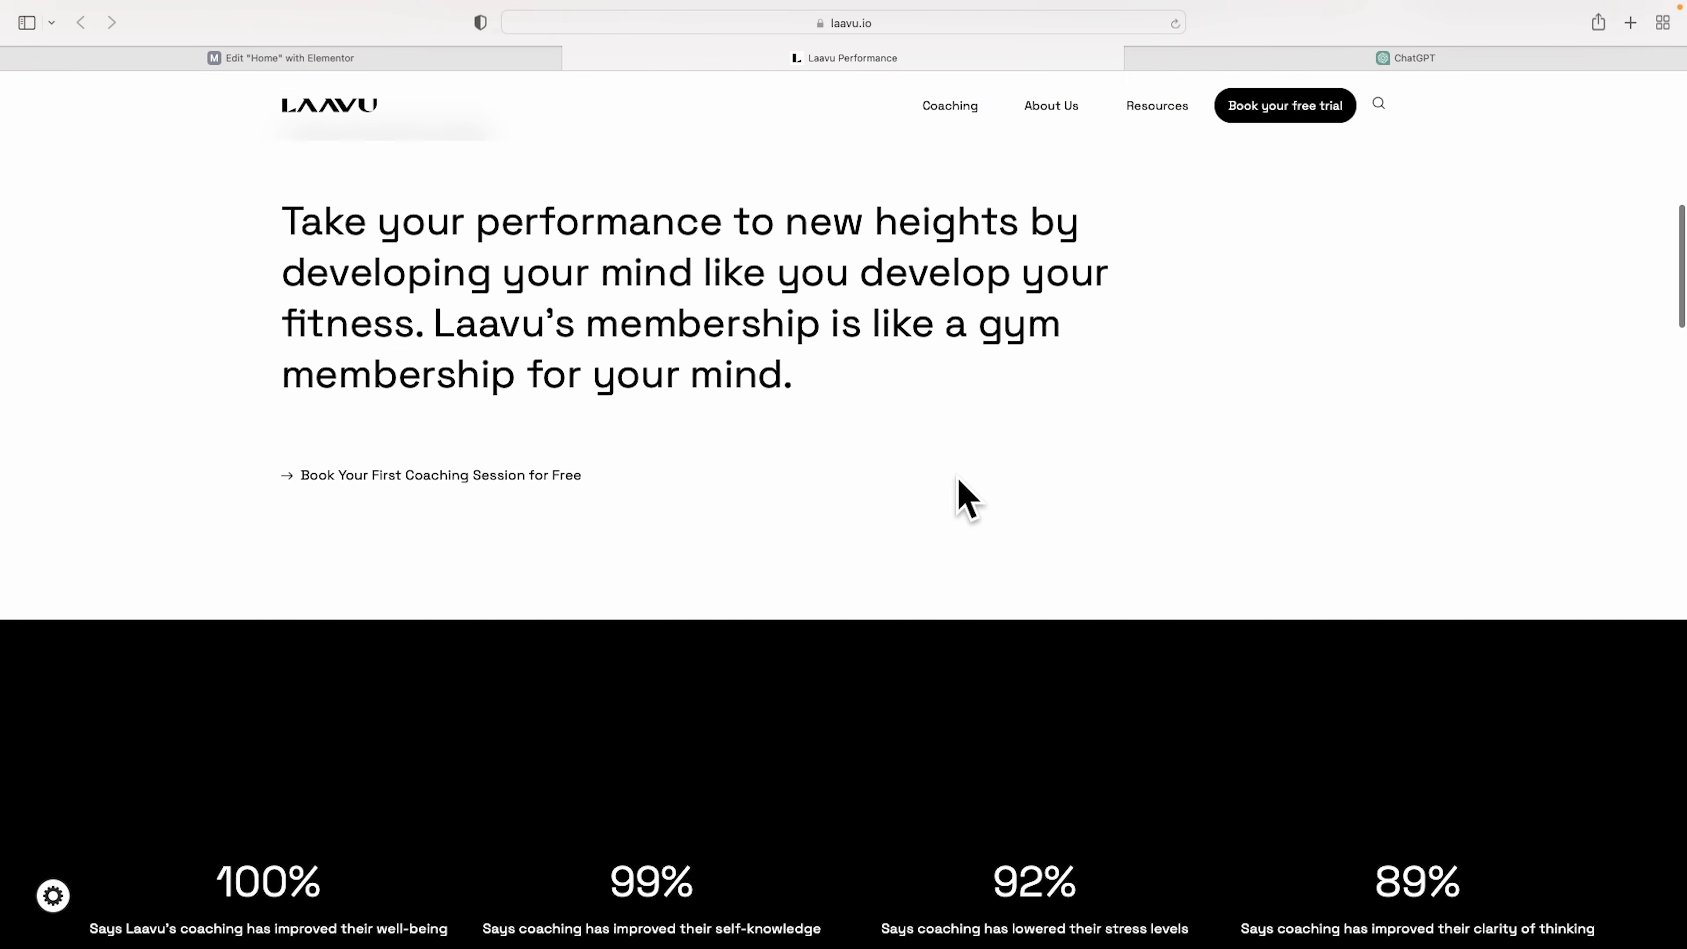
scroll(957, 485, "down", 15)
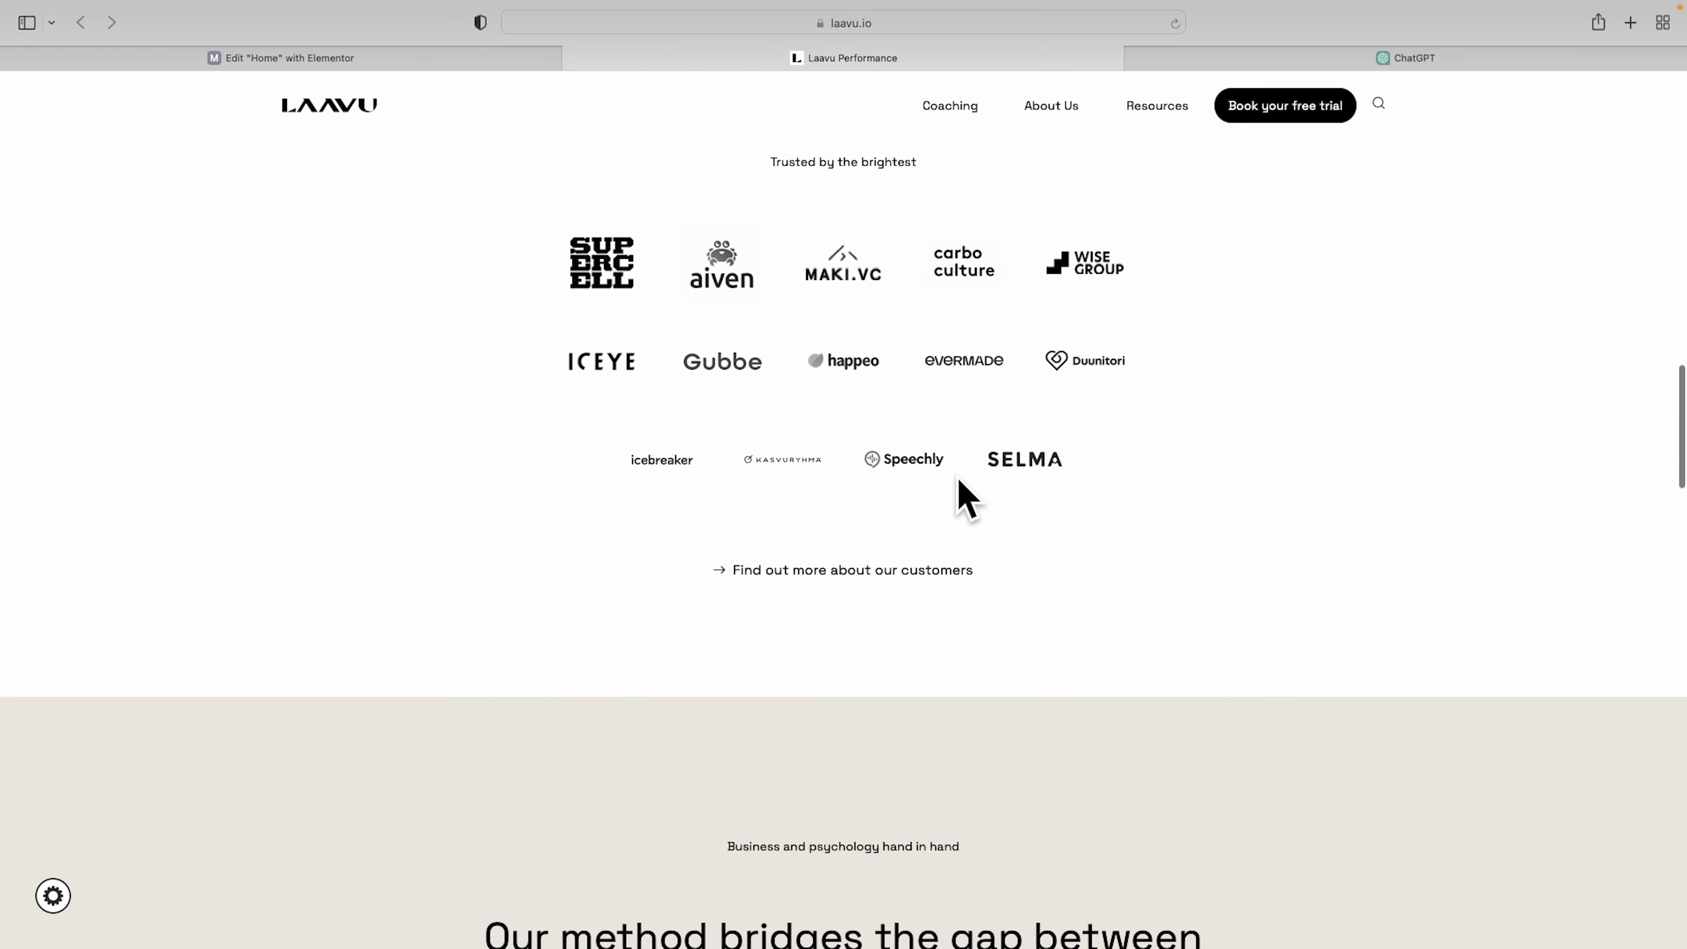
scroll(1000, 495, "down", 1)
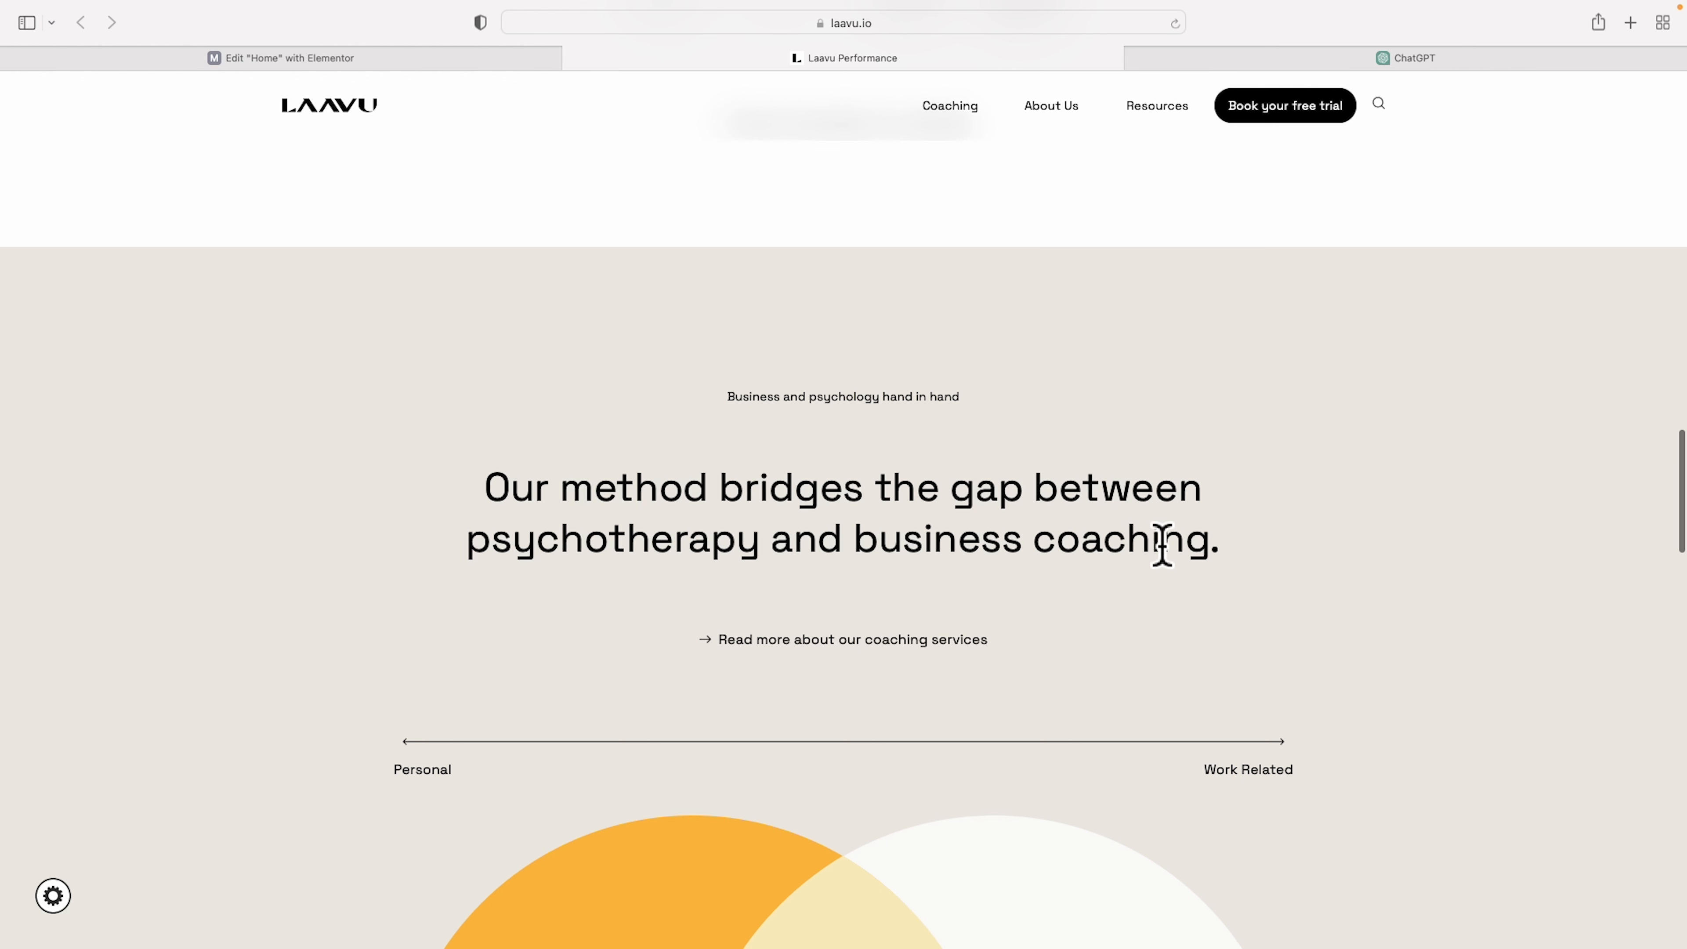
- Return to the Elementor page and delete the "What My Clients Say" button and the green diamond divider from the testimonial section
left_click(395, 59)
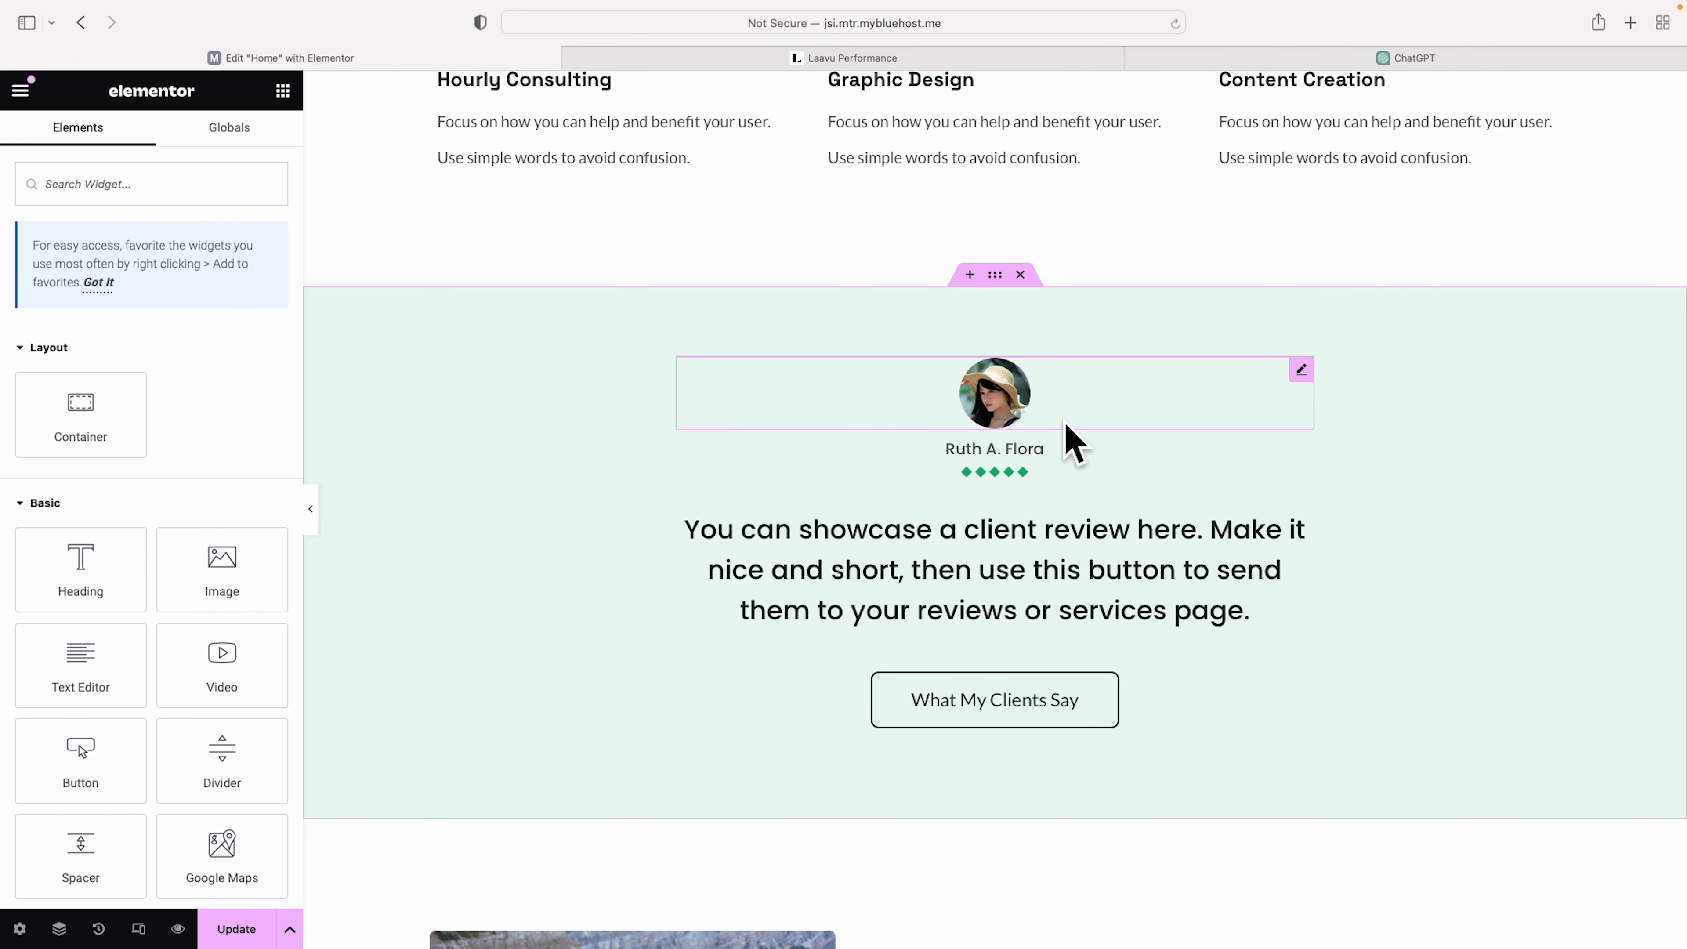
right_click(1076, 696)
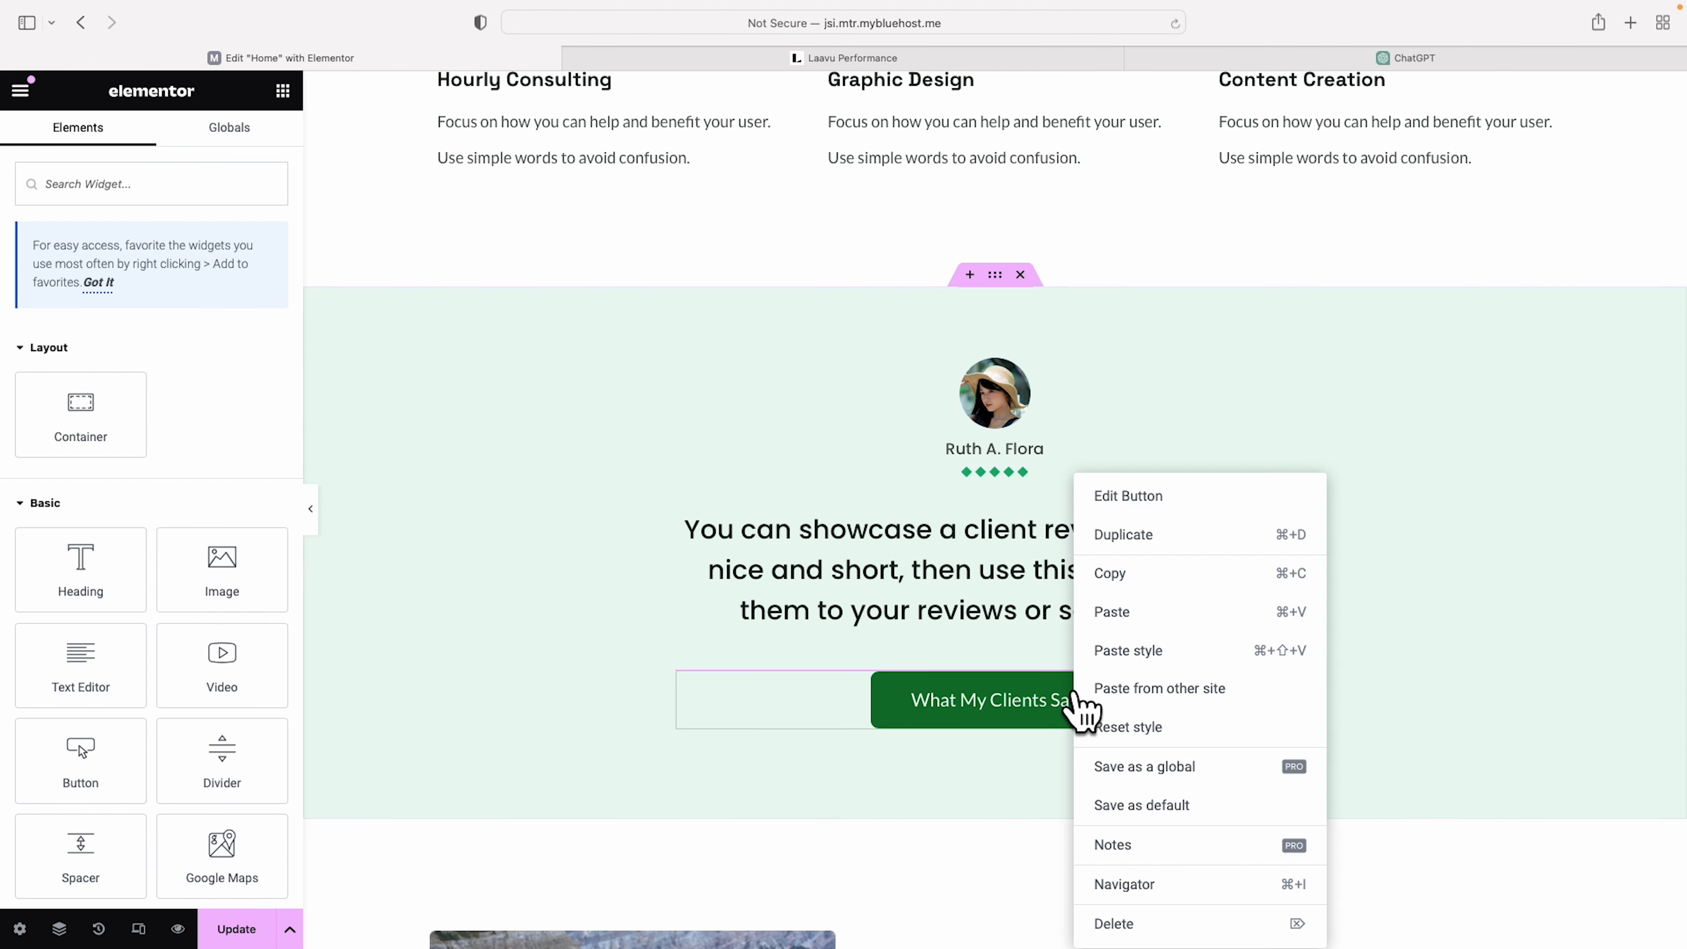
left_click(1122, 924)
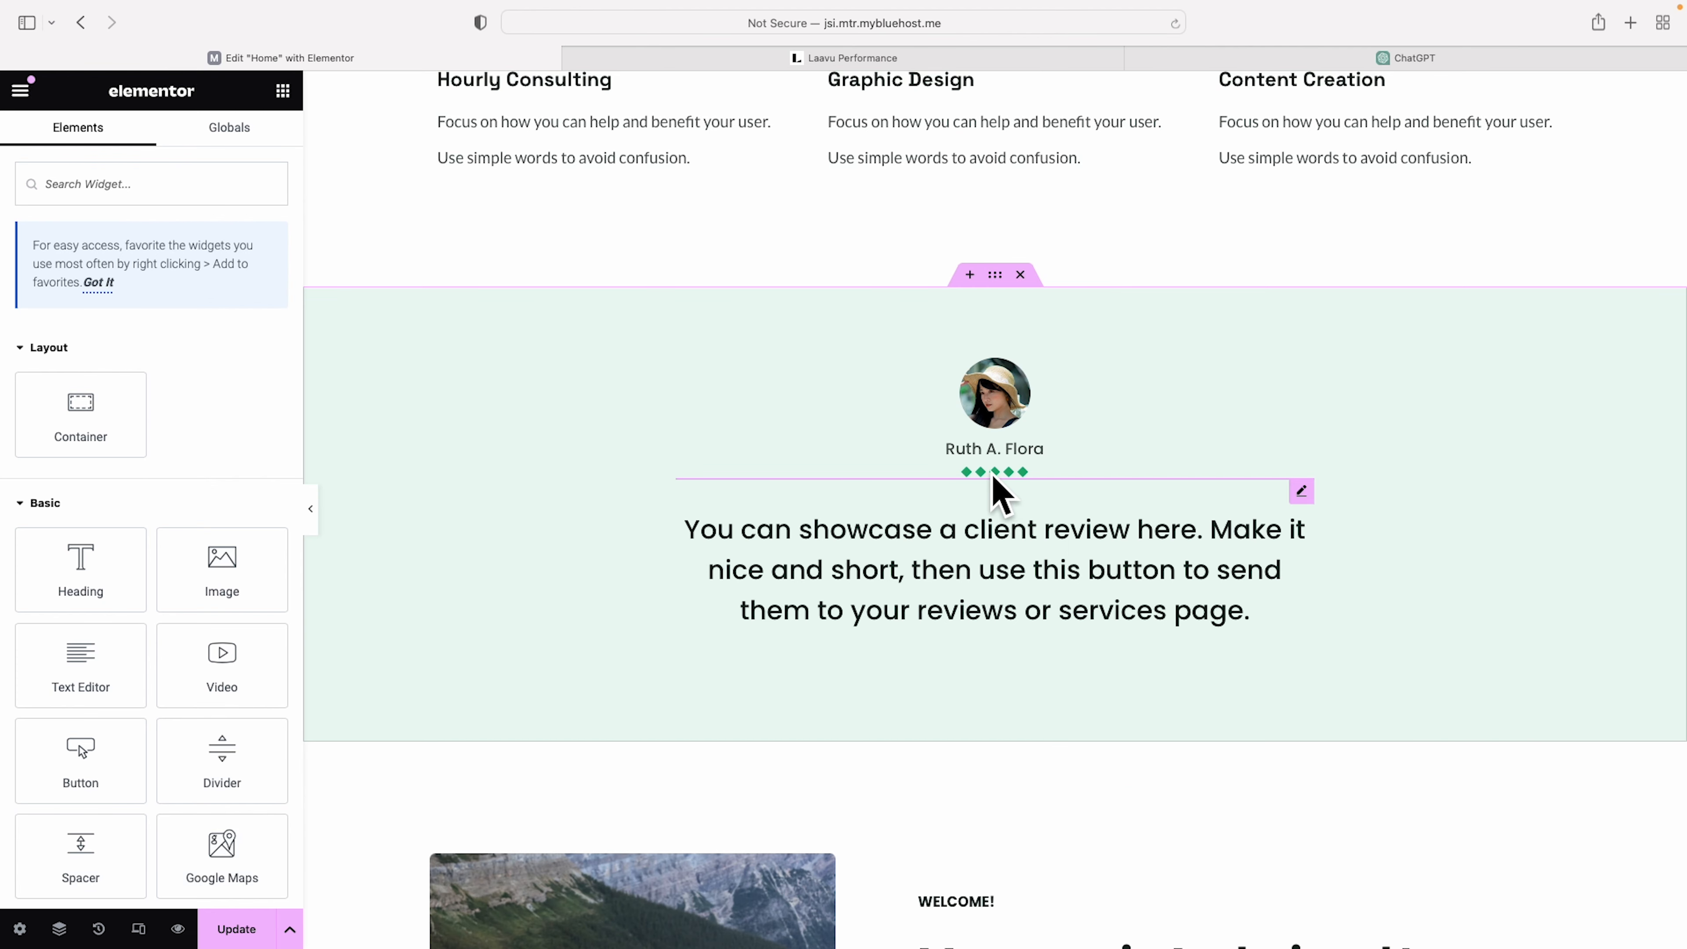
right_click(1017, 492)
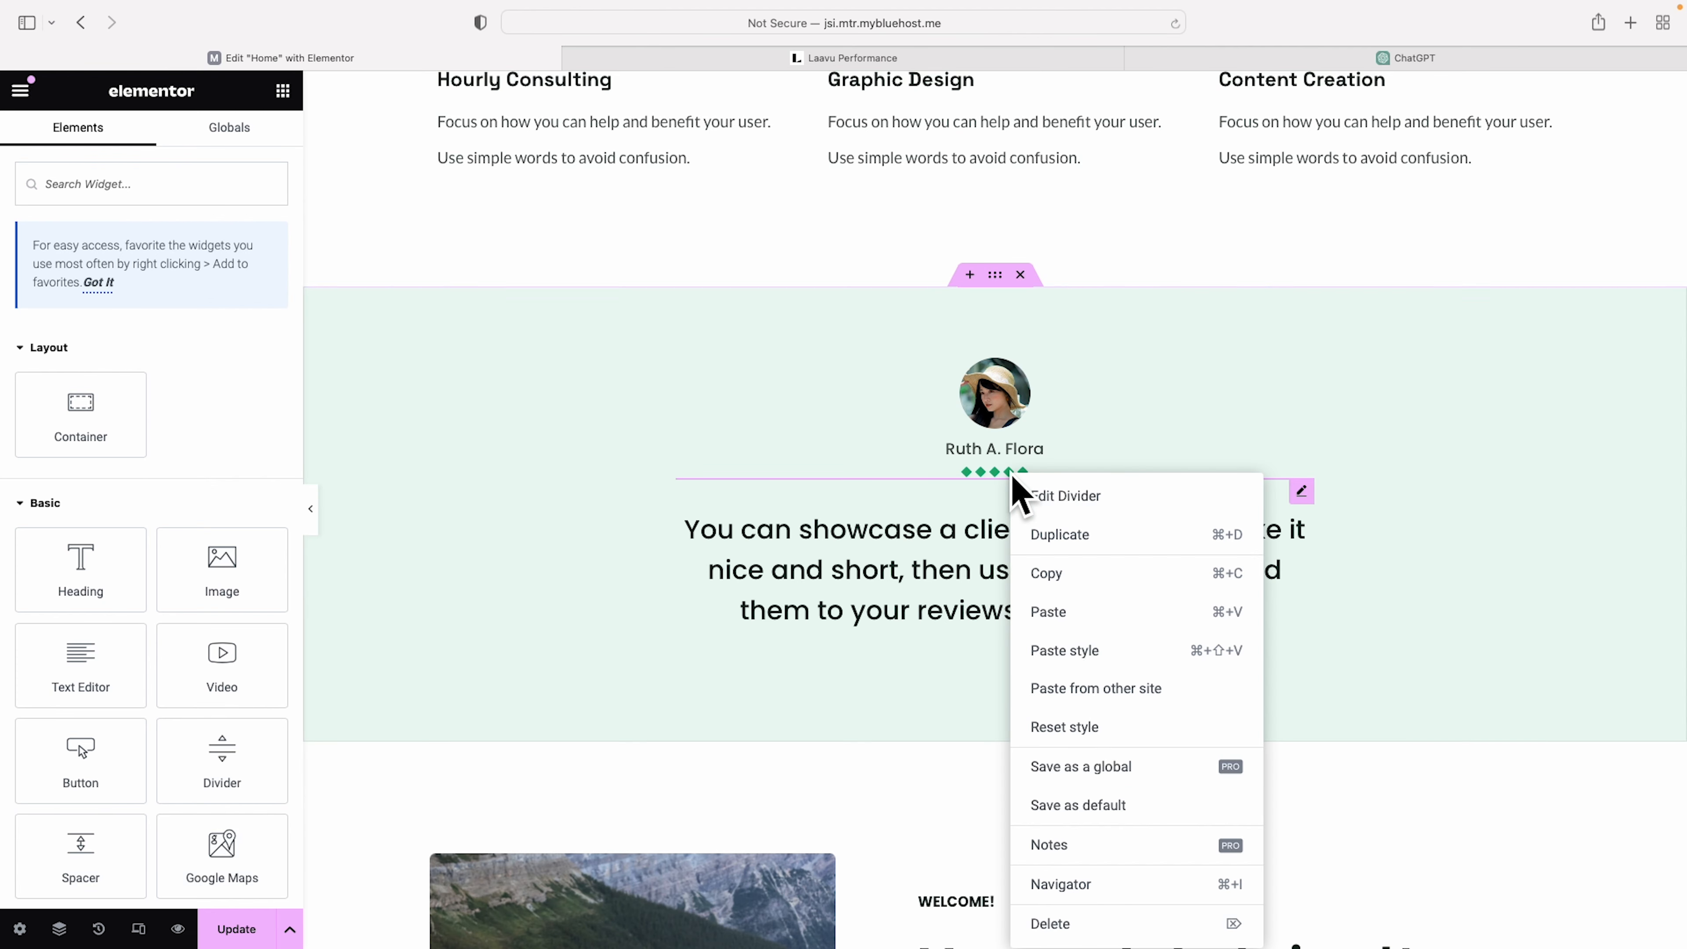
left_click(1099, 924)
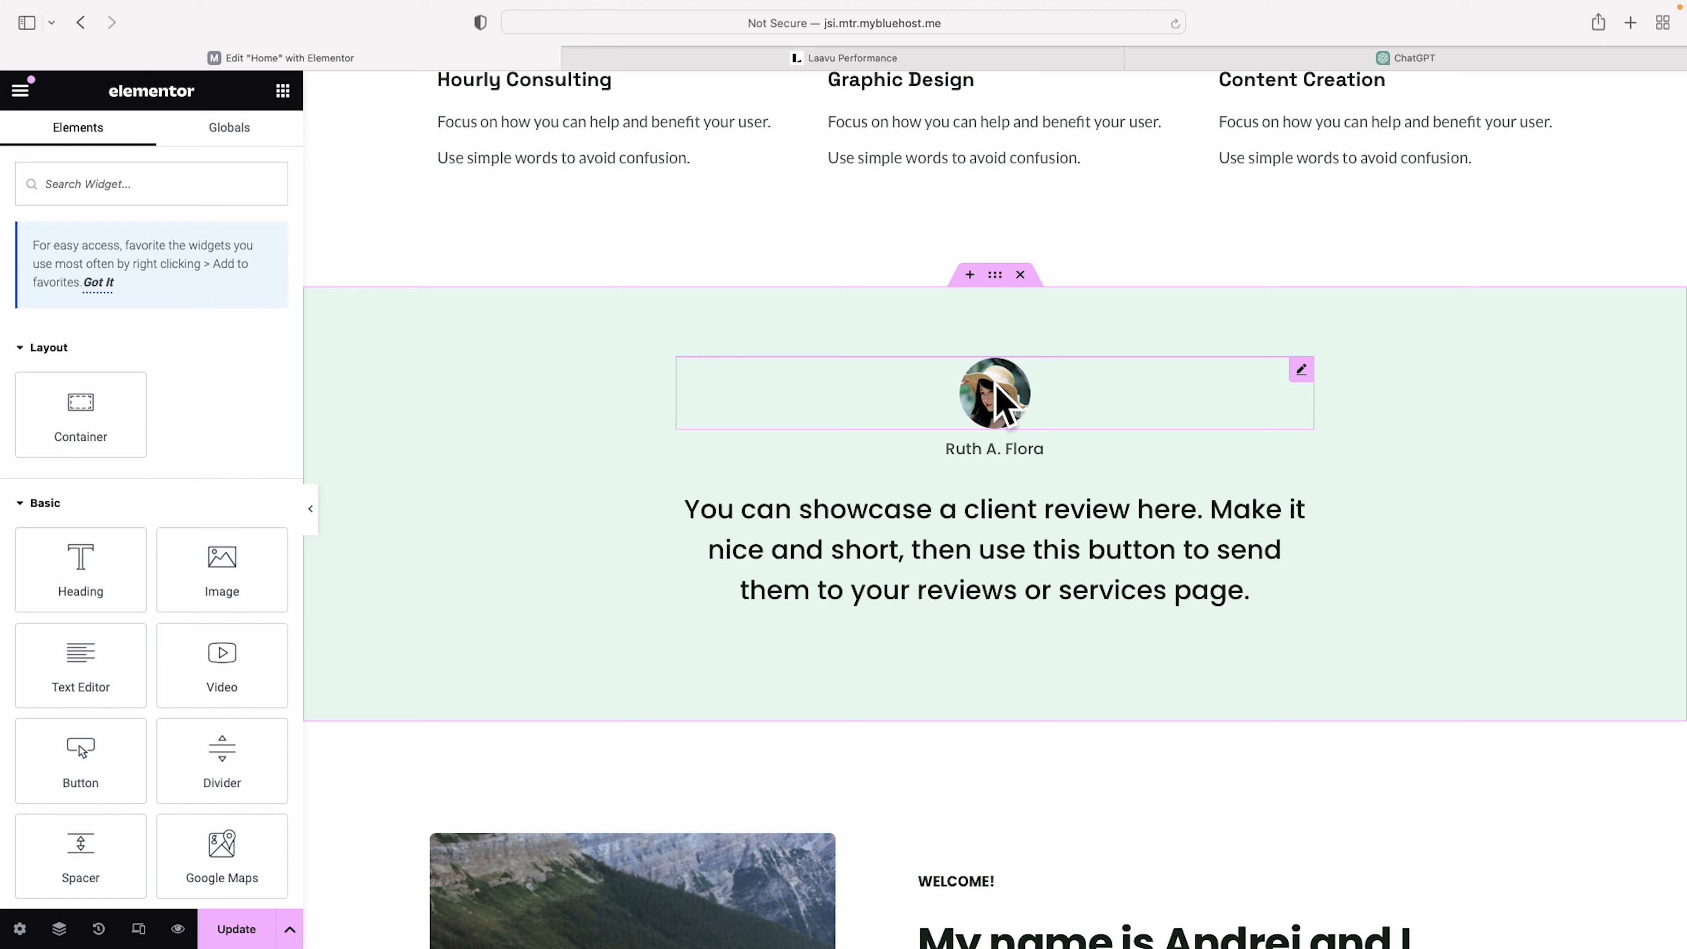
- Move the reviewer's photo and name below the review text, and open the review text heading for editing
left_click_drag(1003, 402, 1009, 602)
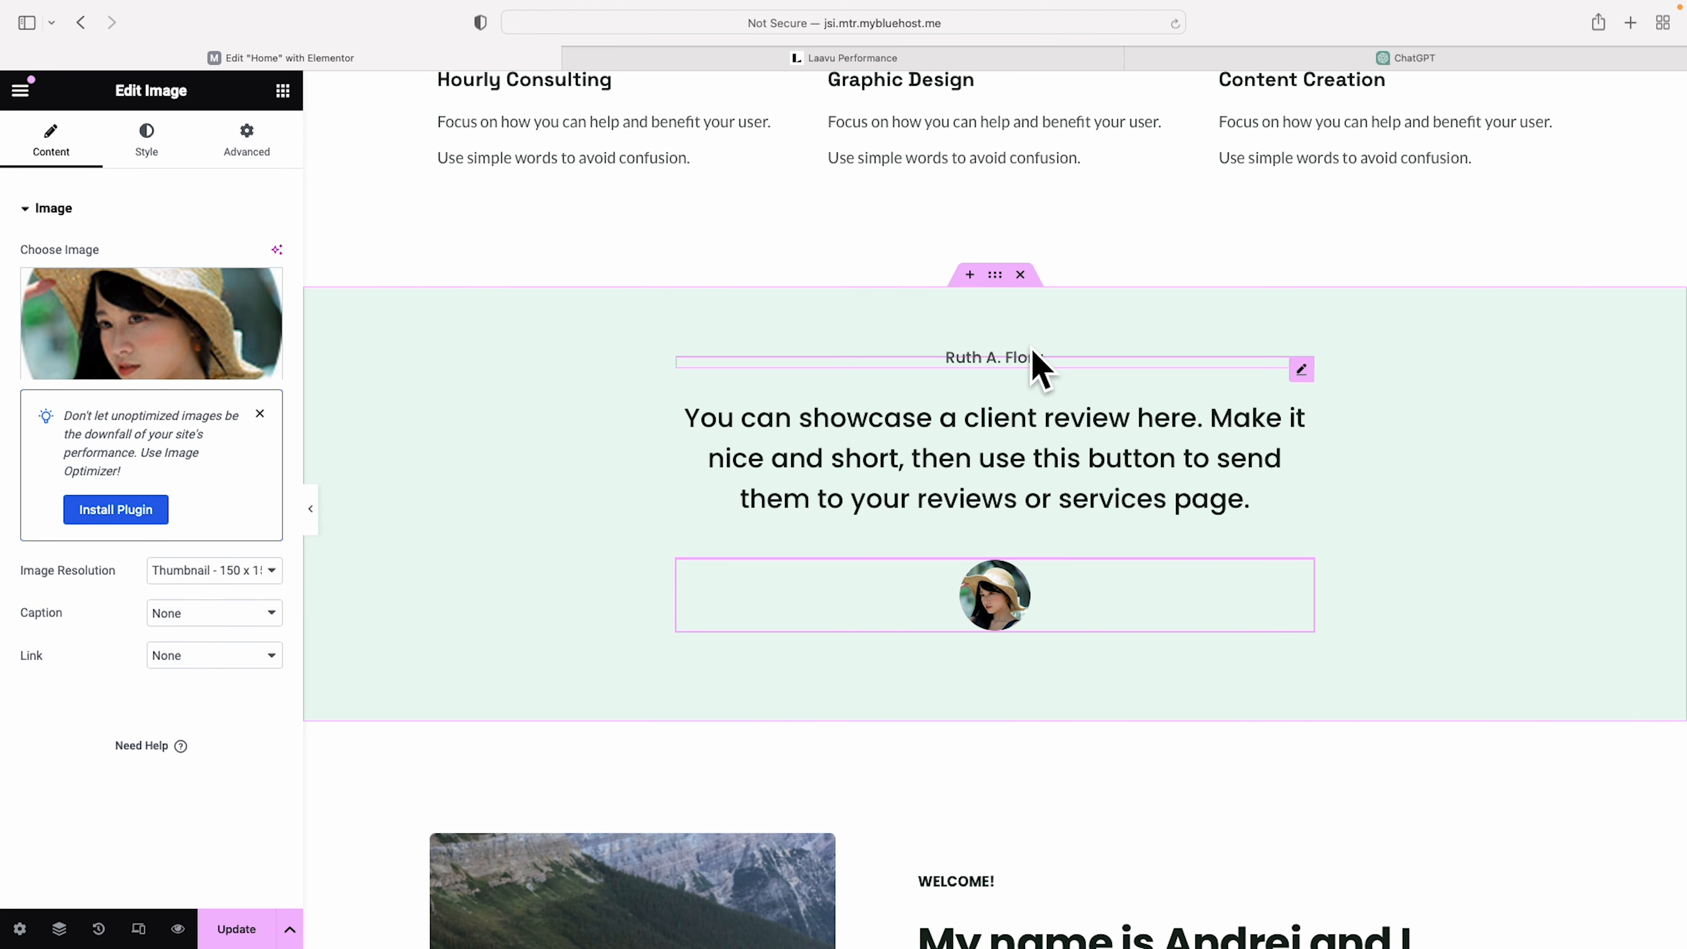
left_click_drag(1027, 353, 1024, 621)
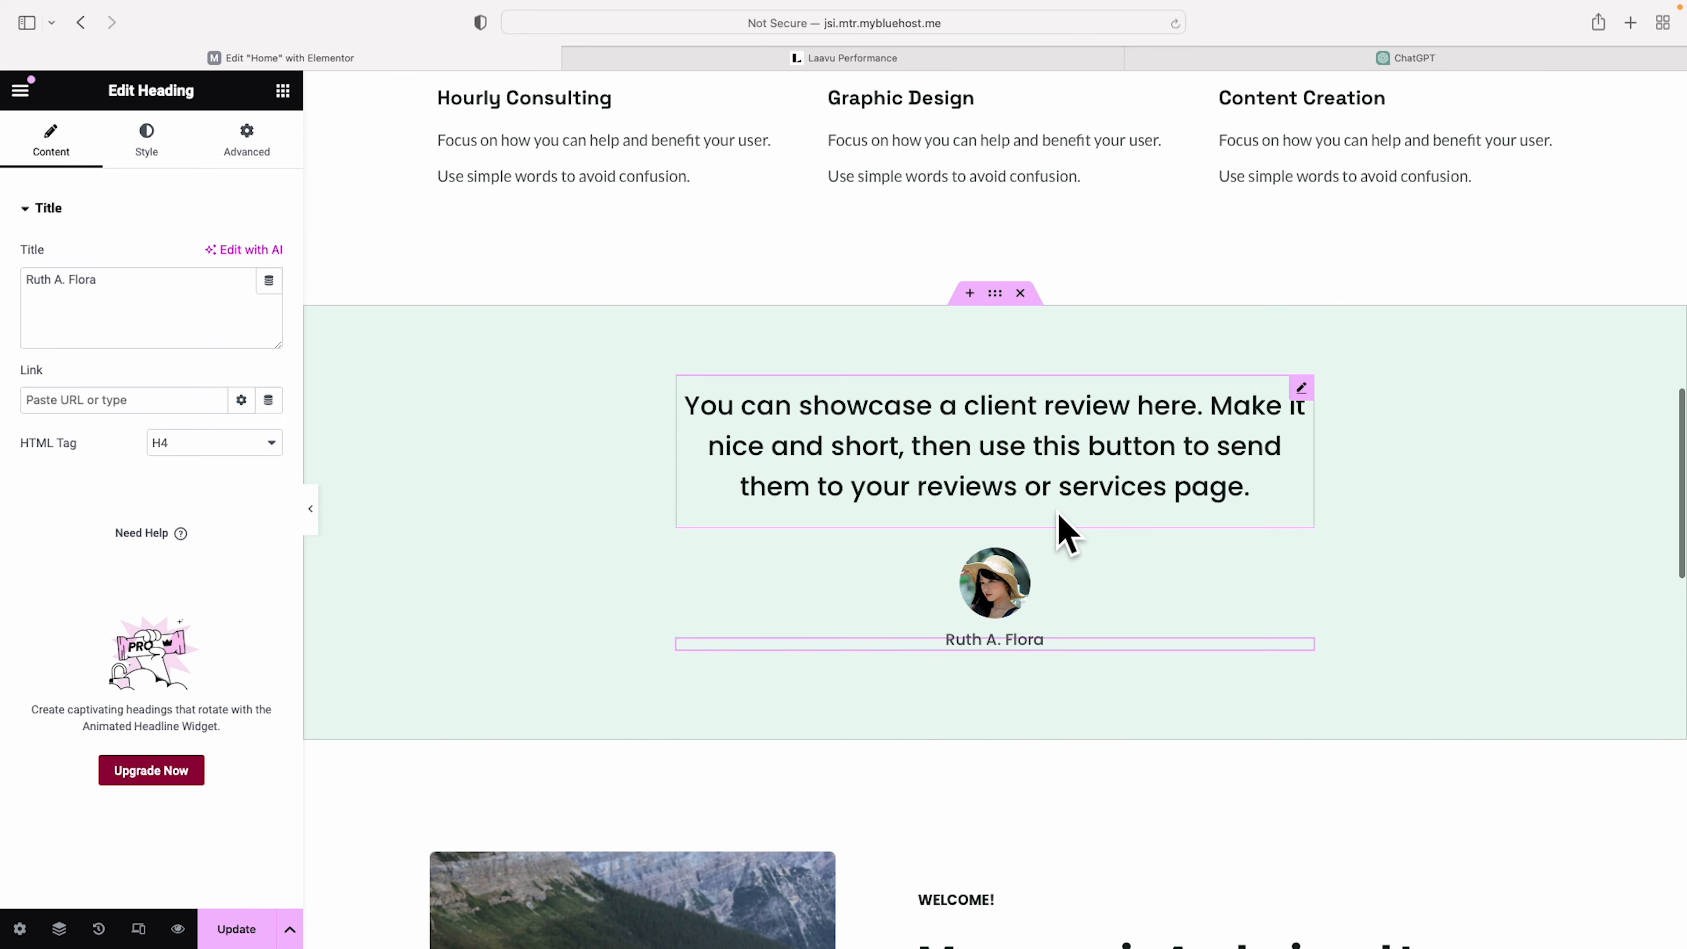
left_click(944, 492)
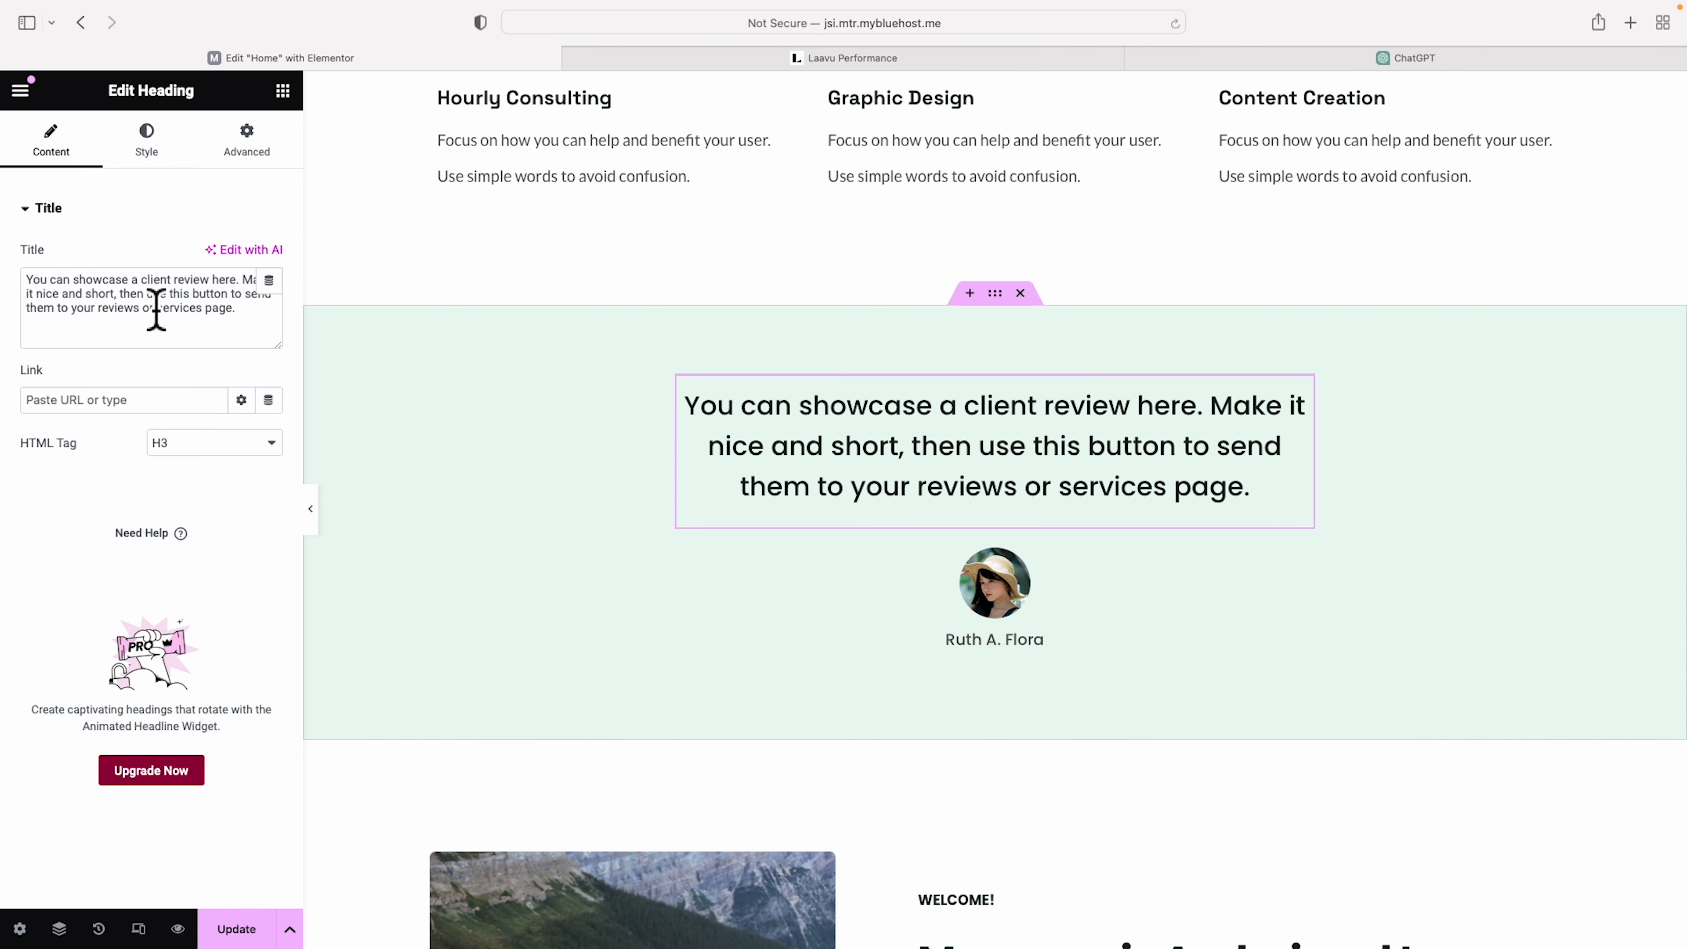
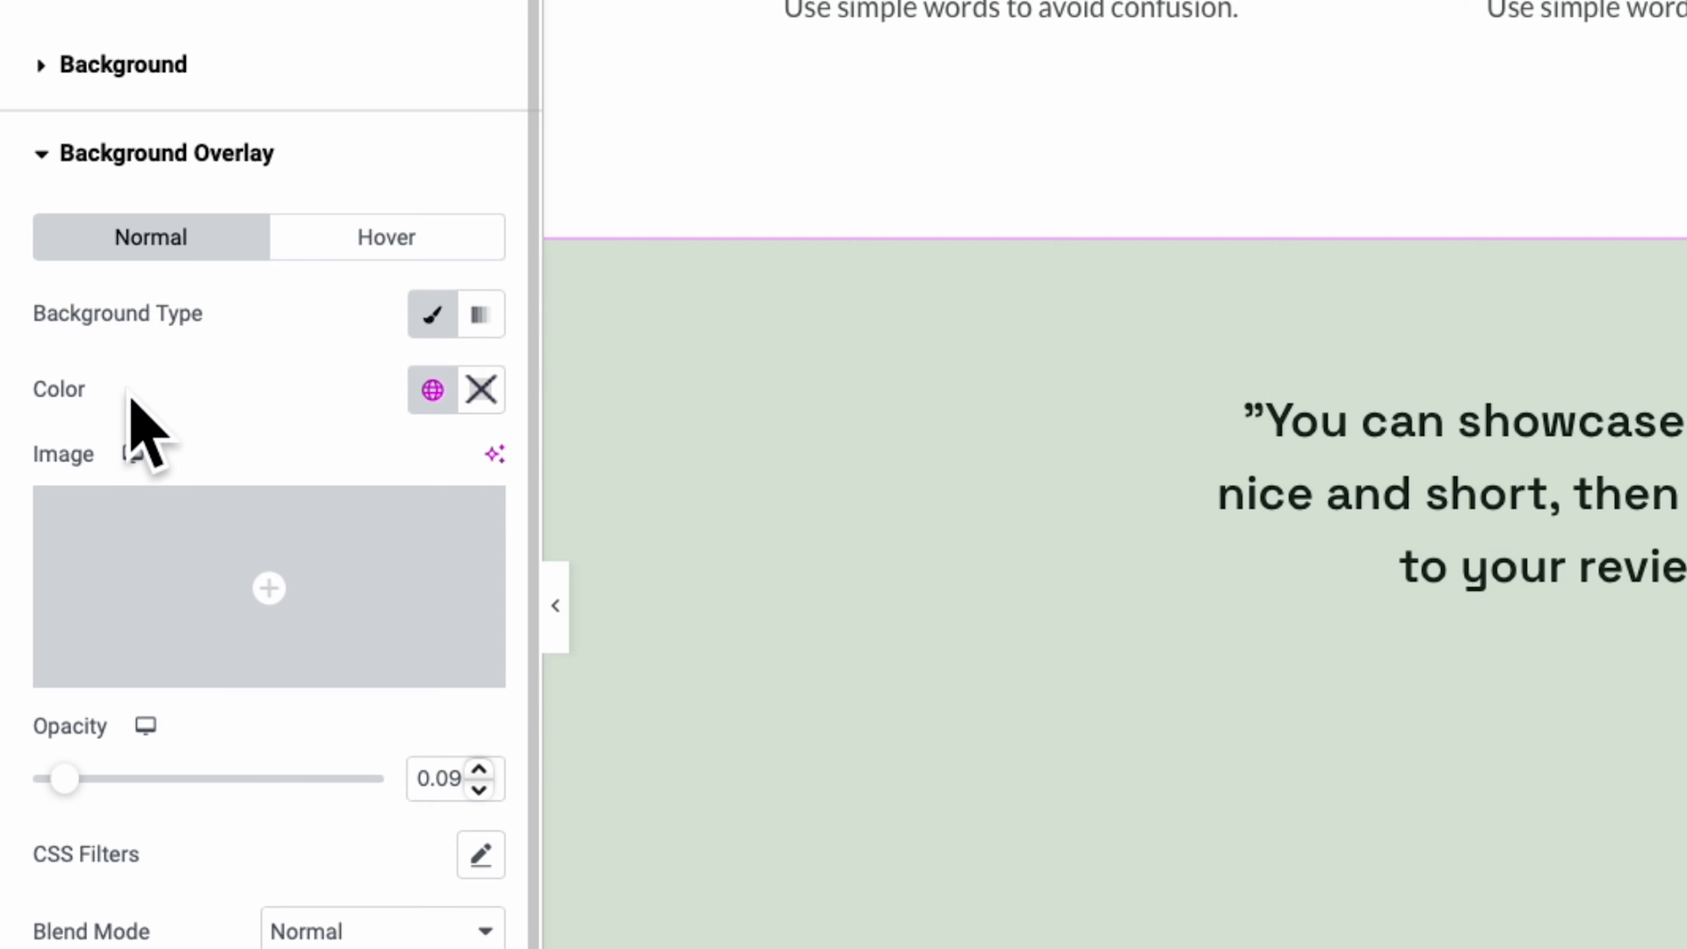
- Clear the background overlay color of the testimonial section's container
left_click(482, 390)
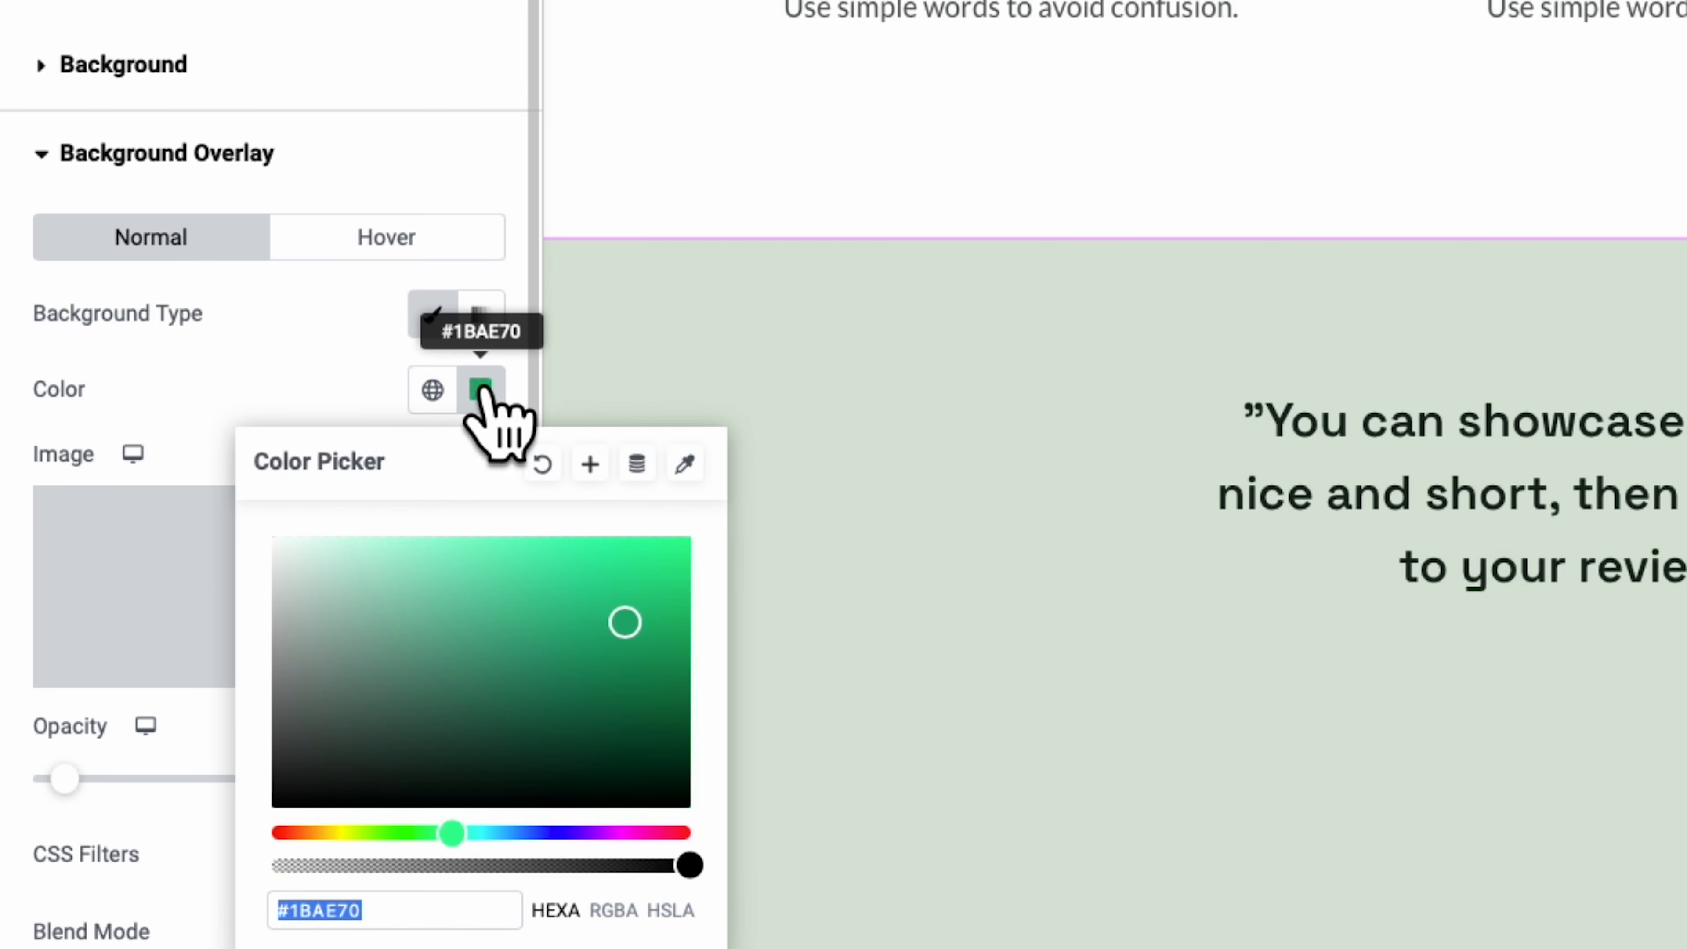
left_click(542, 465)
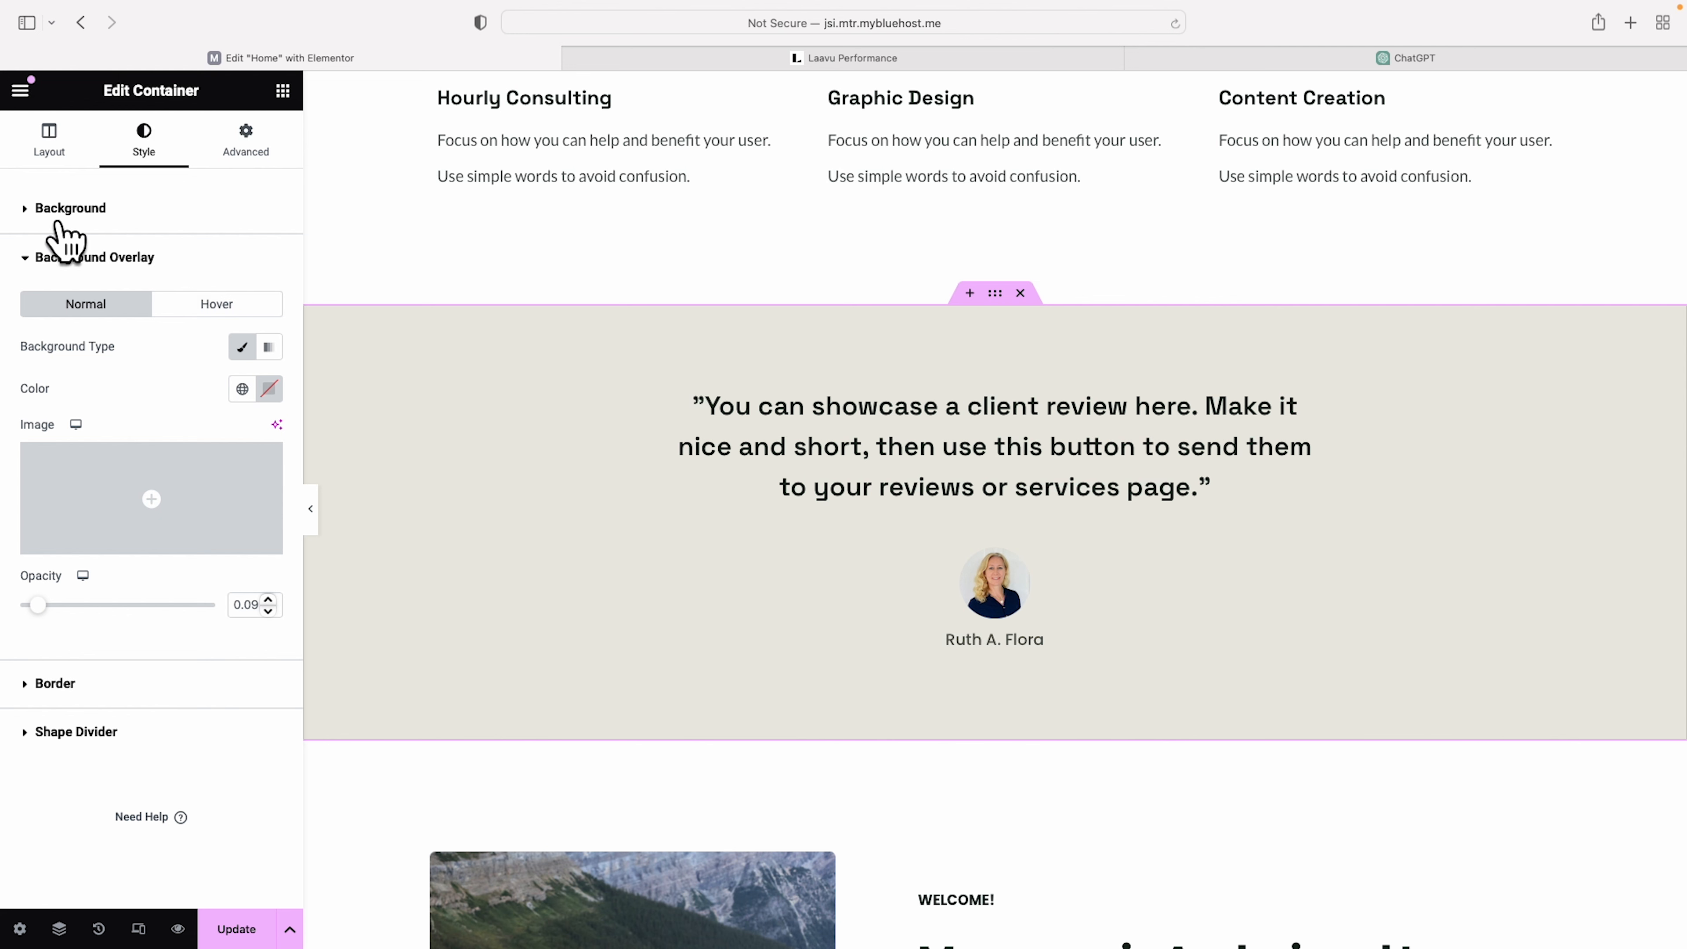
left_click(37, 270)
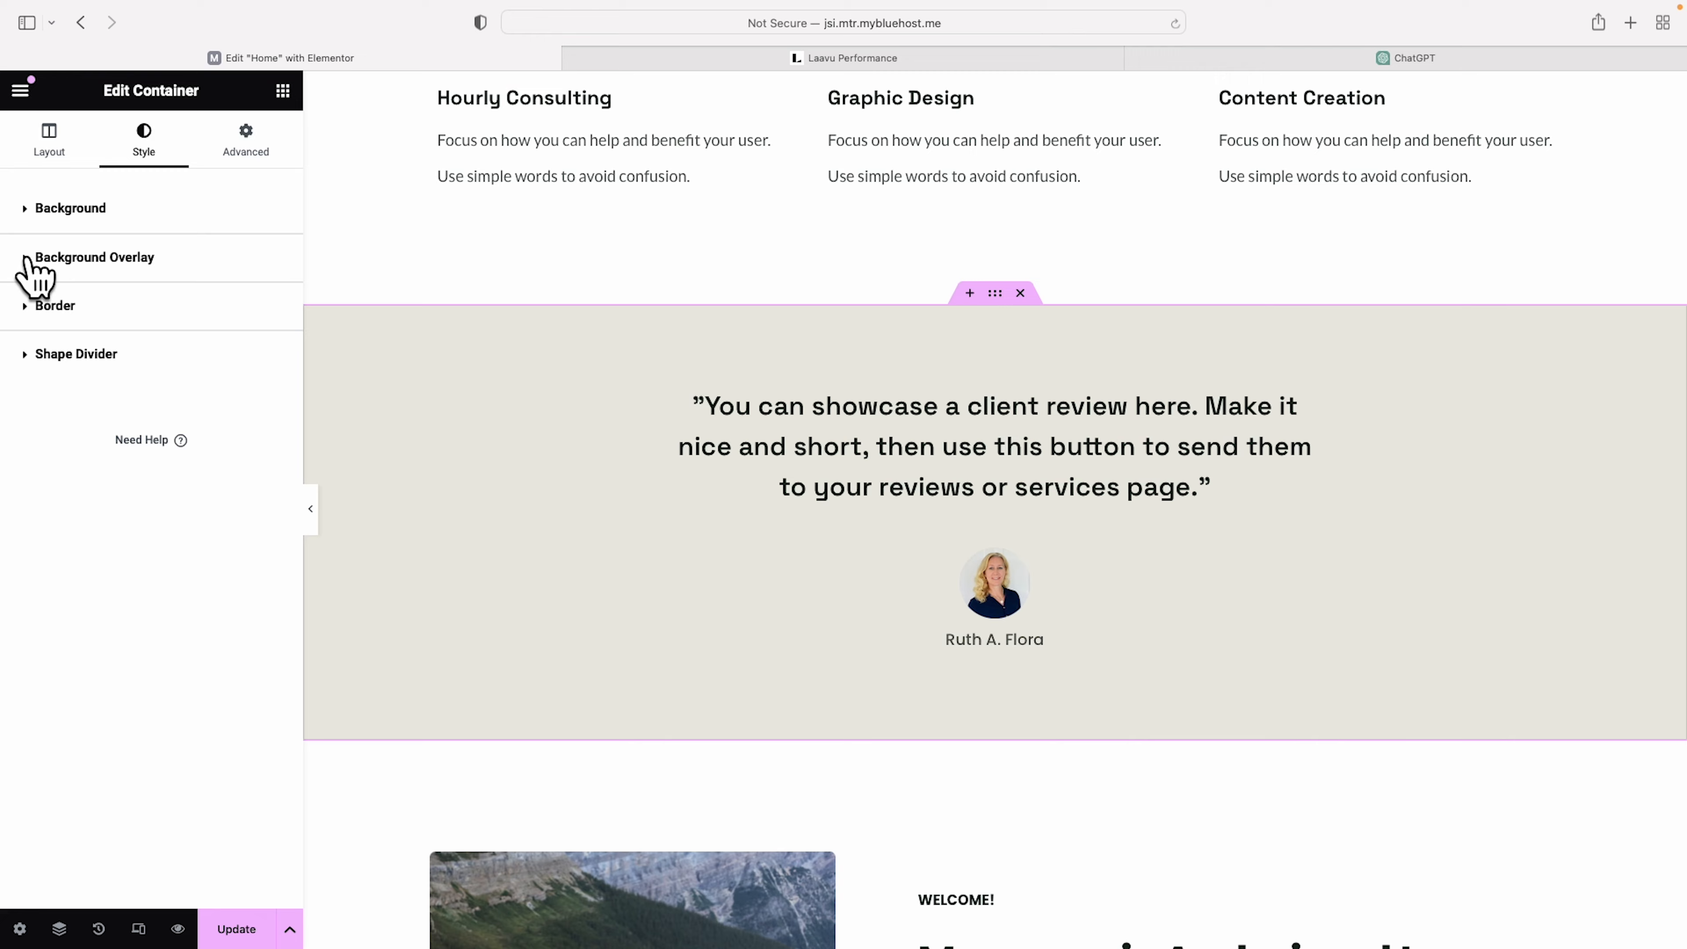
scroll(1122, 612, "down", 9)
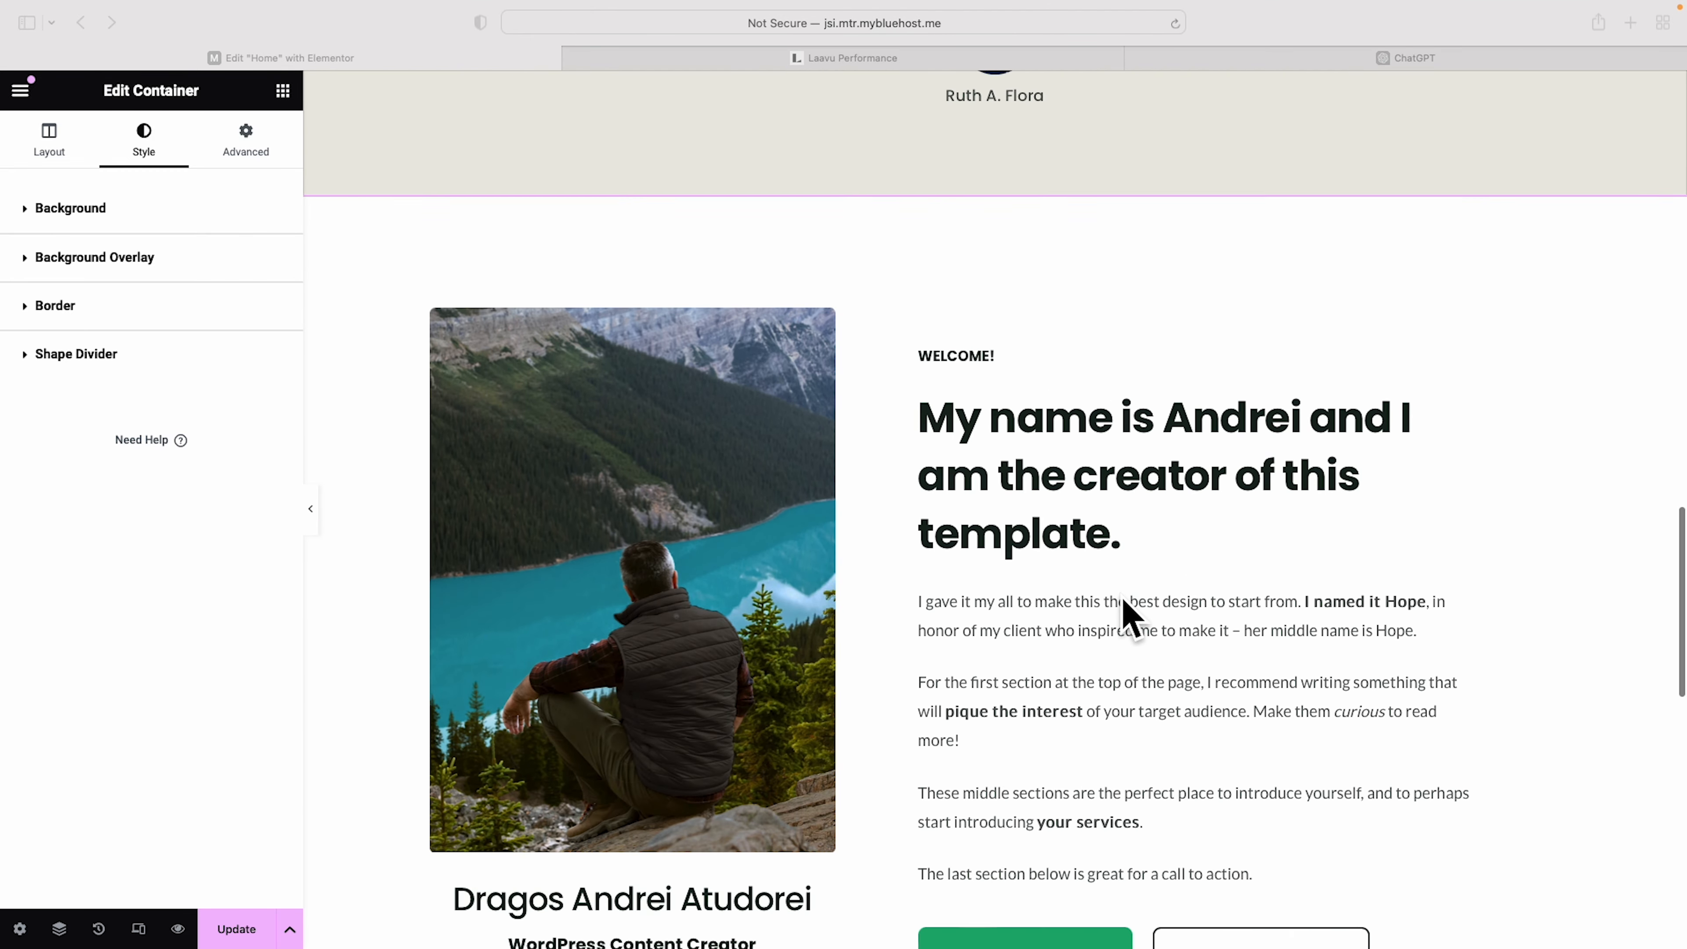
scroll(1123, 611, "down", 1)
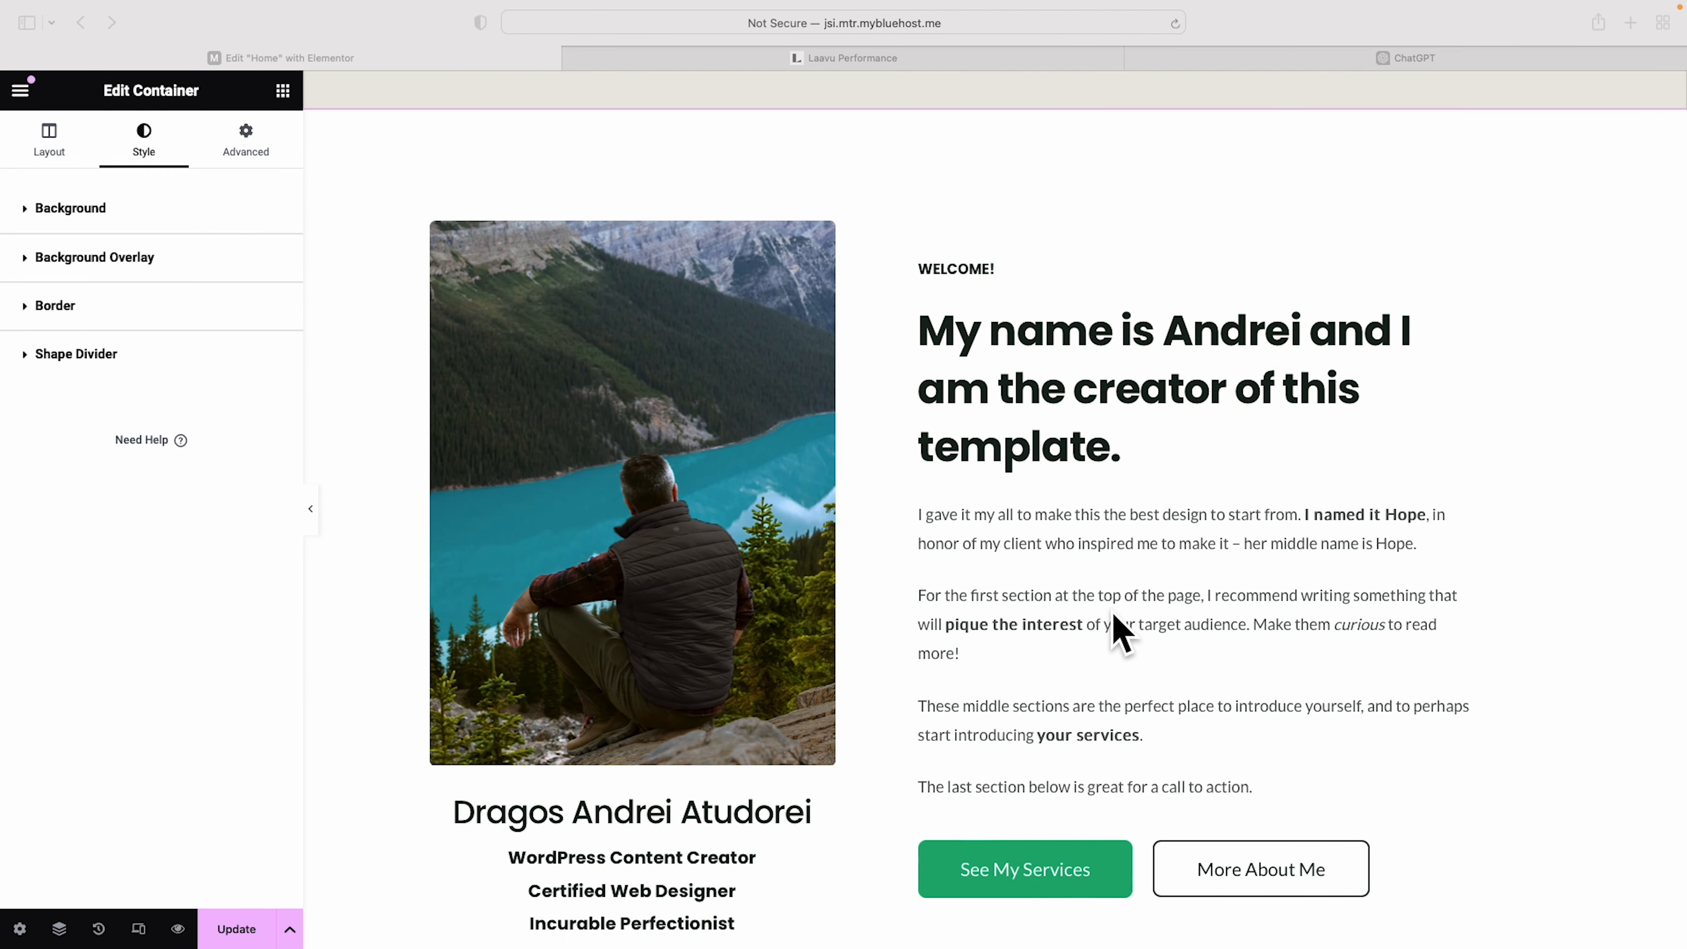
scroll(1112, 613, "up", 2)
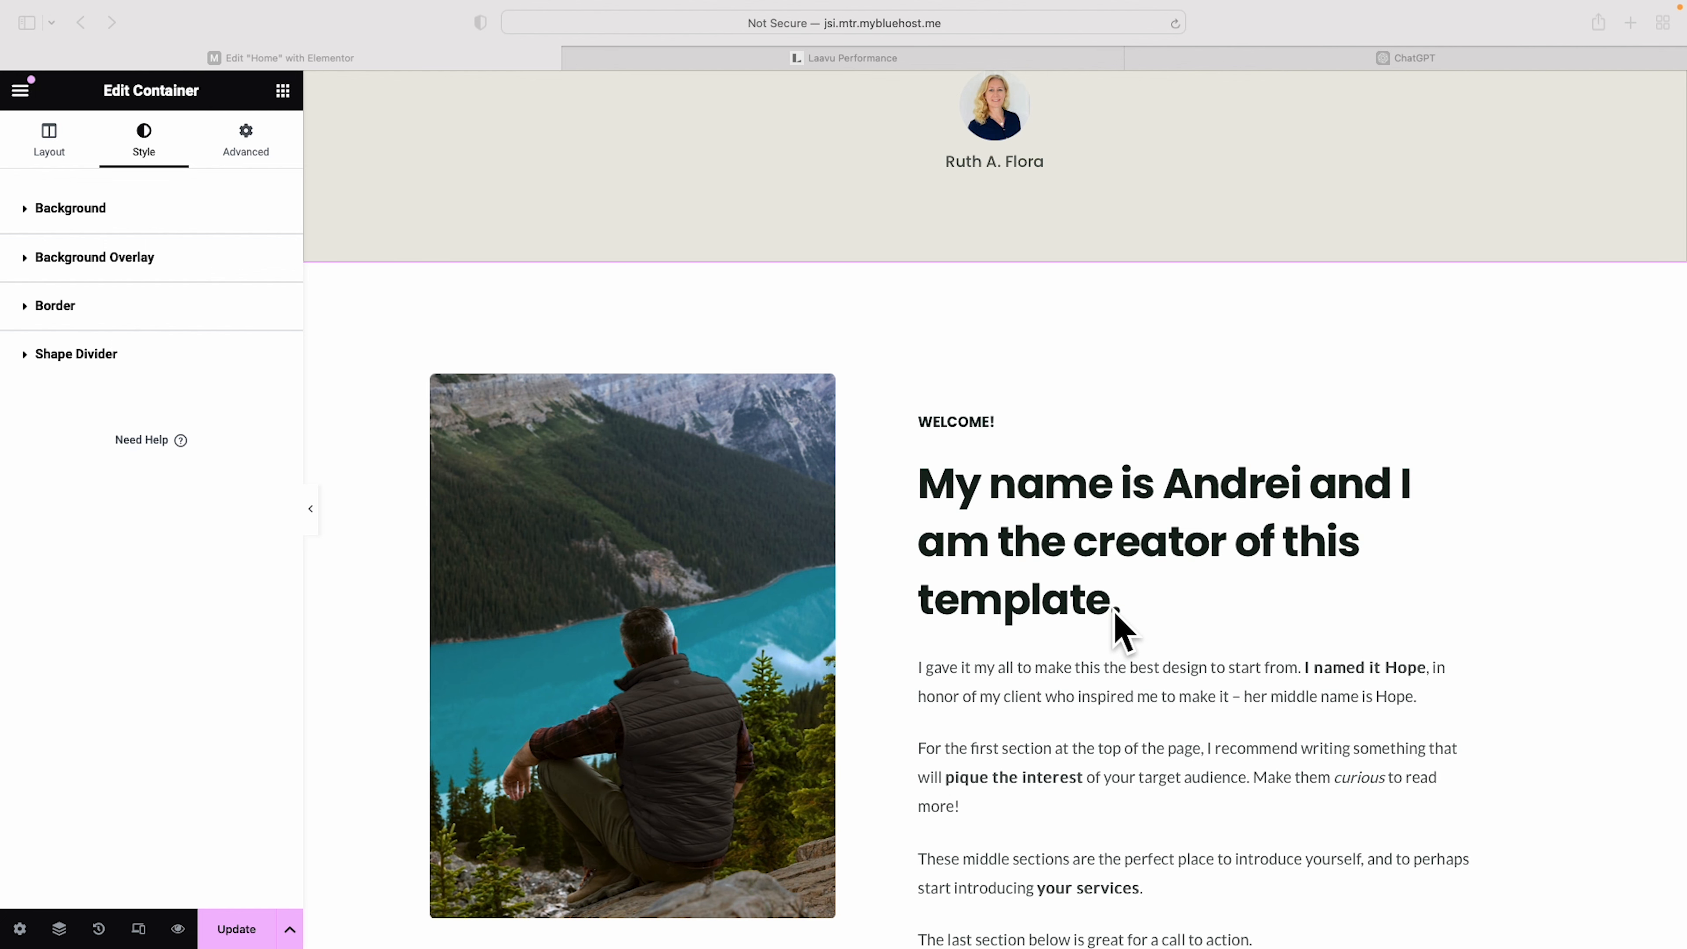
- Move the welcome section with the lakeside photo directly below the hero section
scroll(1119, 621, "up", 2)
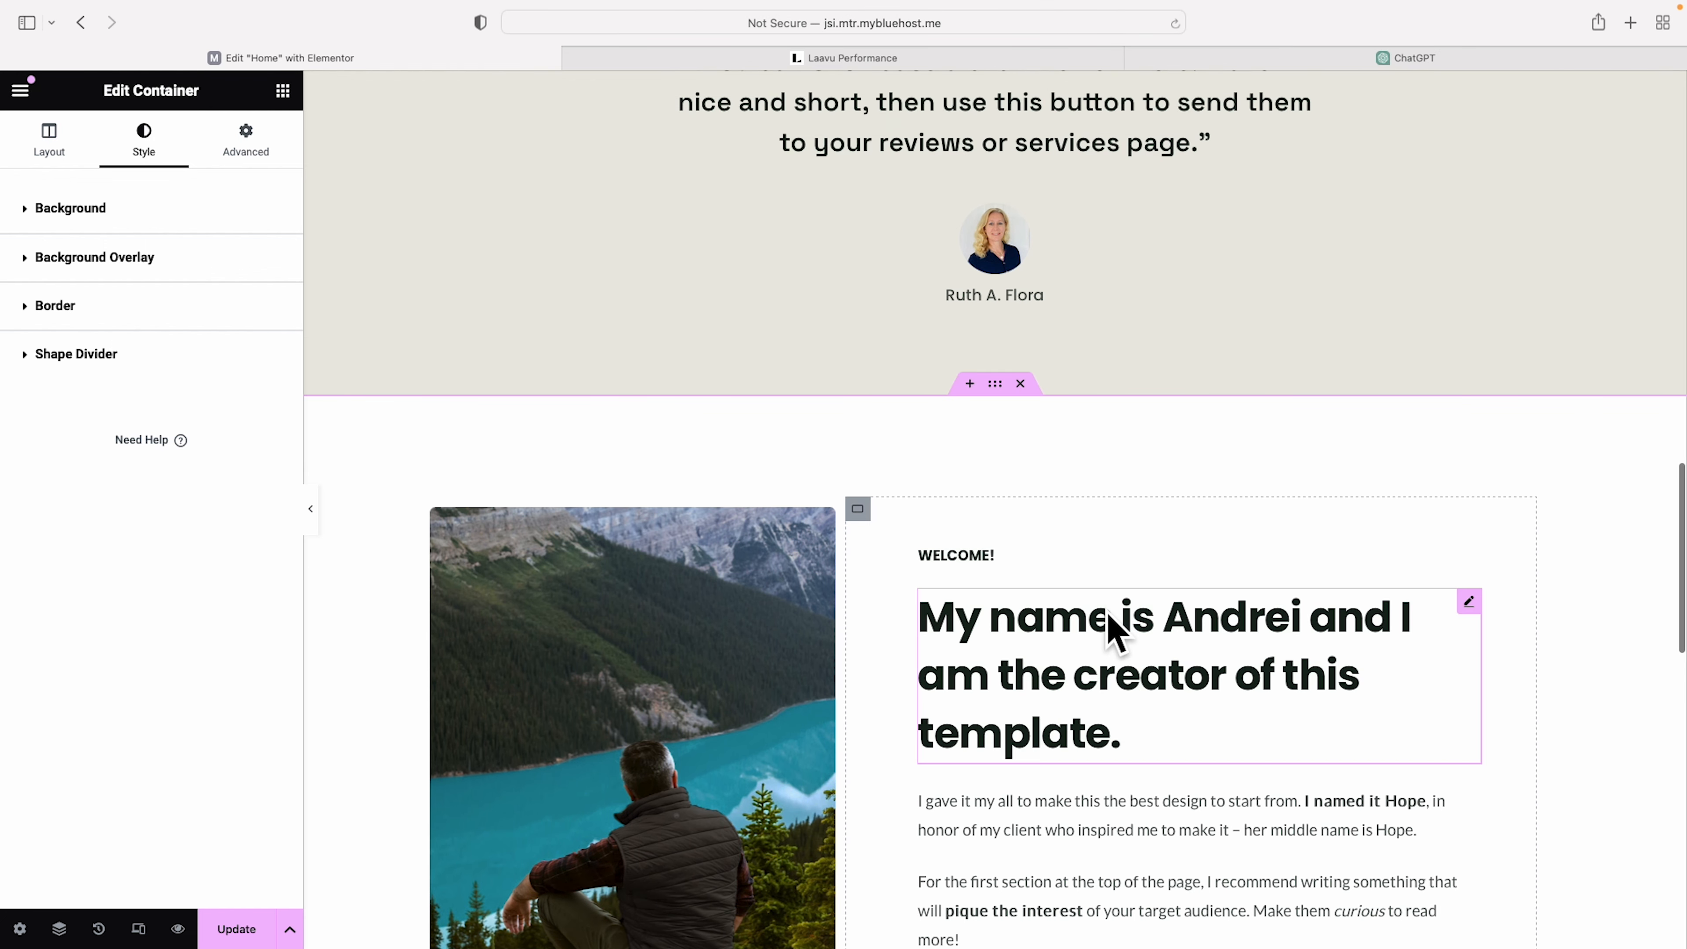
scroll(1113, 628, "up", 2)
scroll(1129, 585, "up", 1)
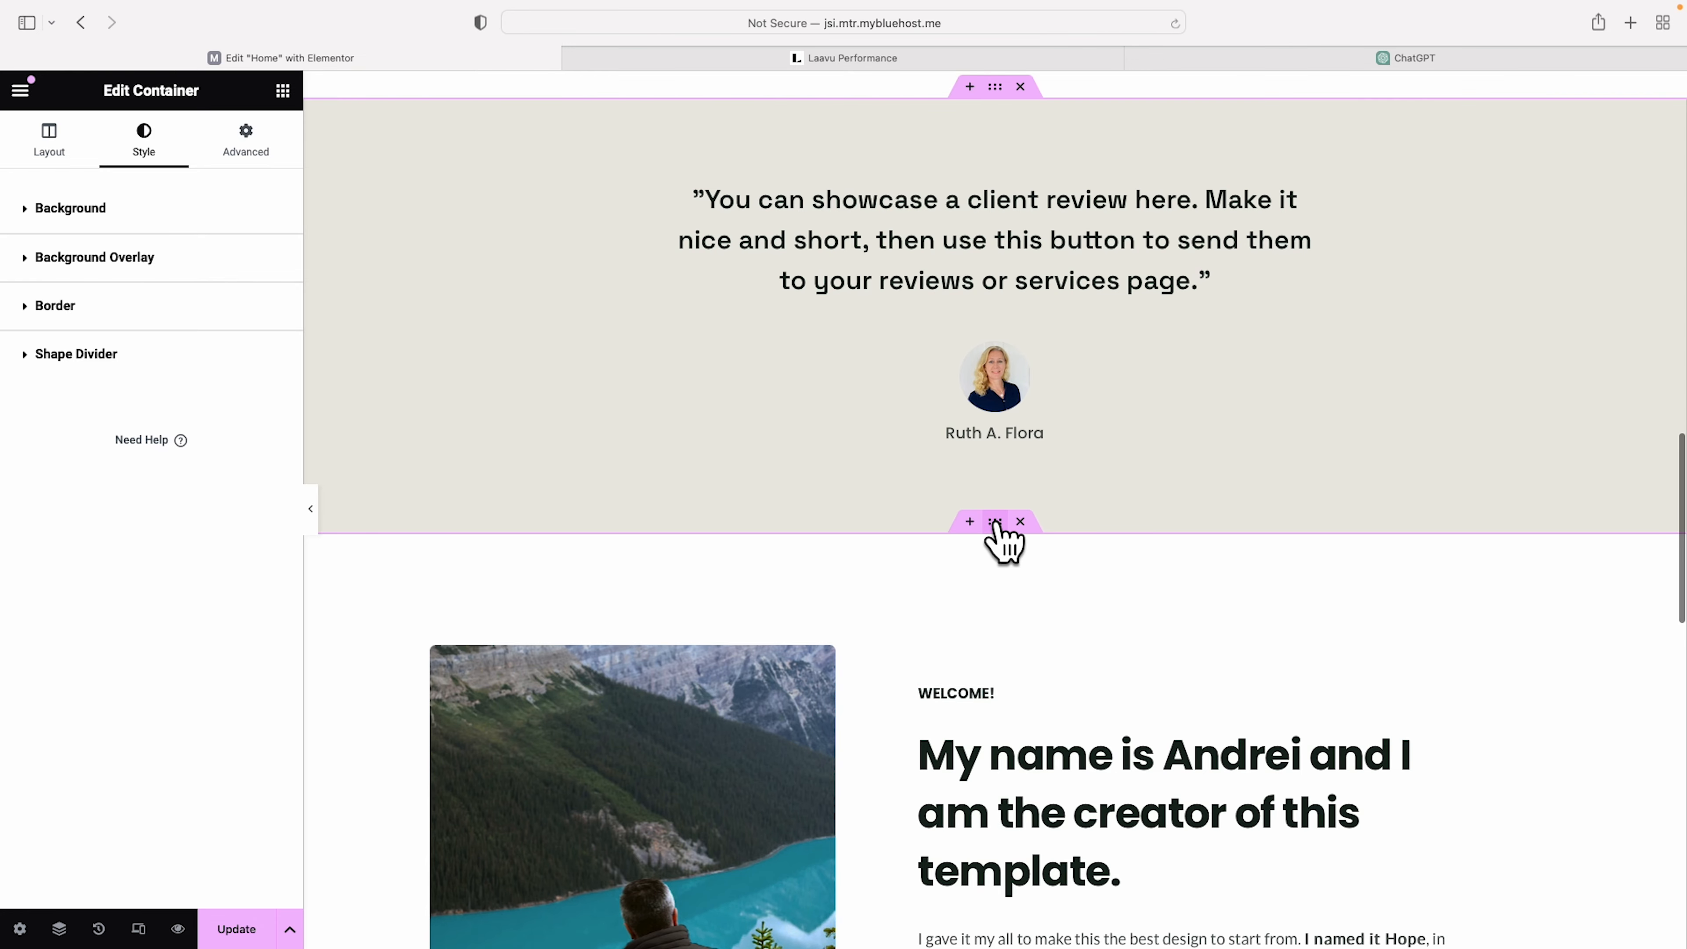
left_click_drag(995, 521, 1011, 219)
left_click_drag(1020, 321, 1009, 321)
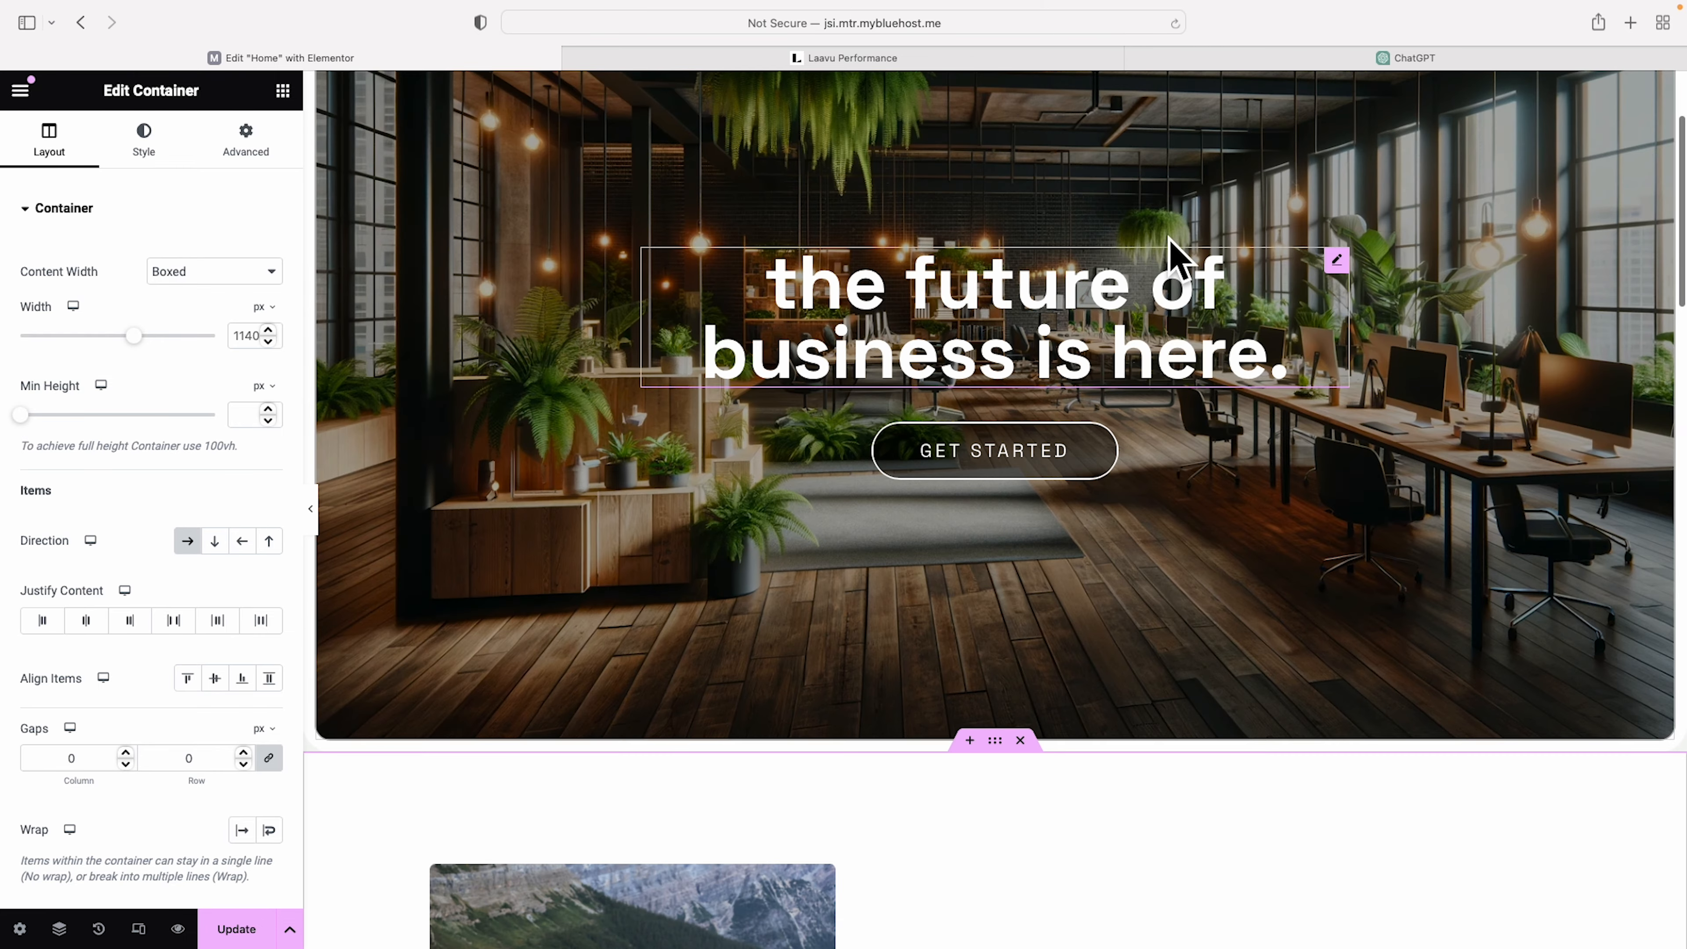
- Swap the welcome section's columns so the photo column sits to the right of the text
scroll(1178, 259, "down", 15)
scroll(1177, 261, "up", 10)
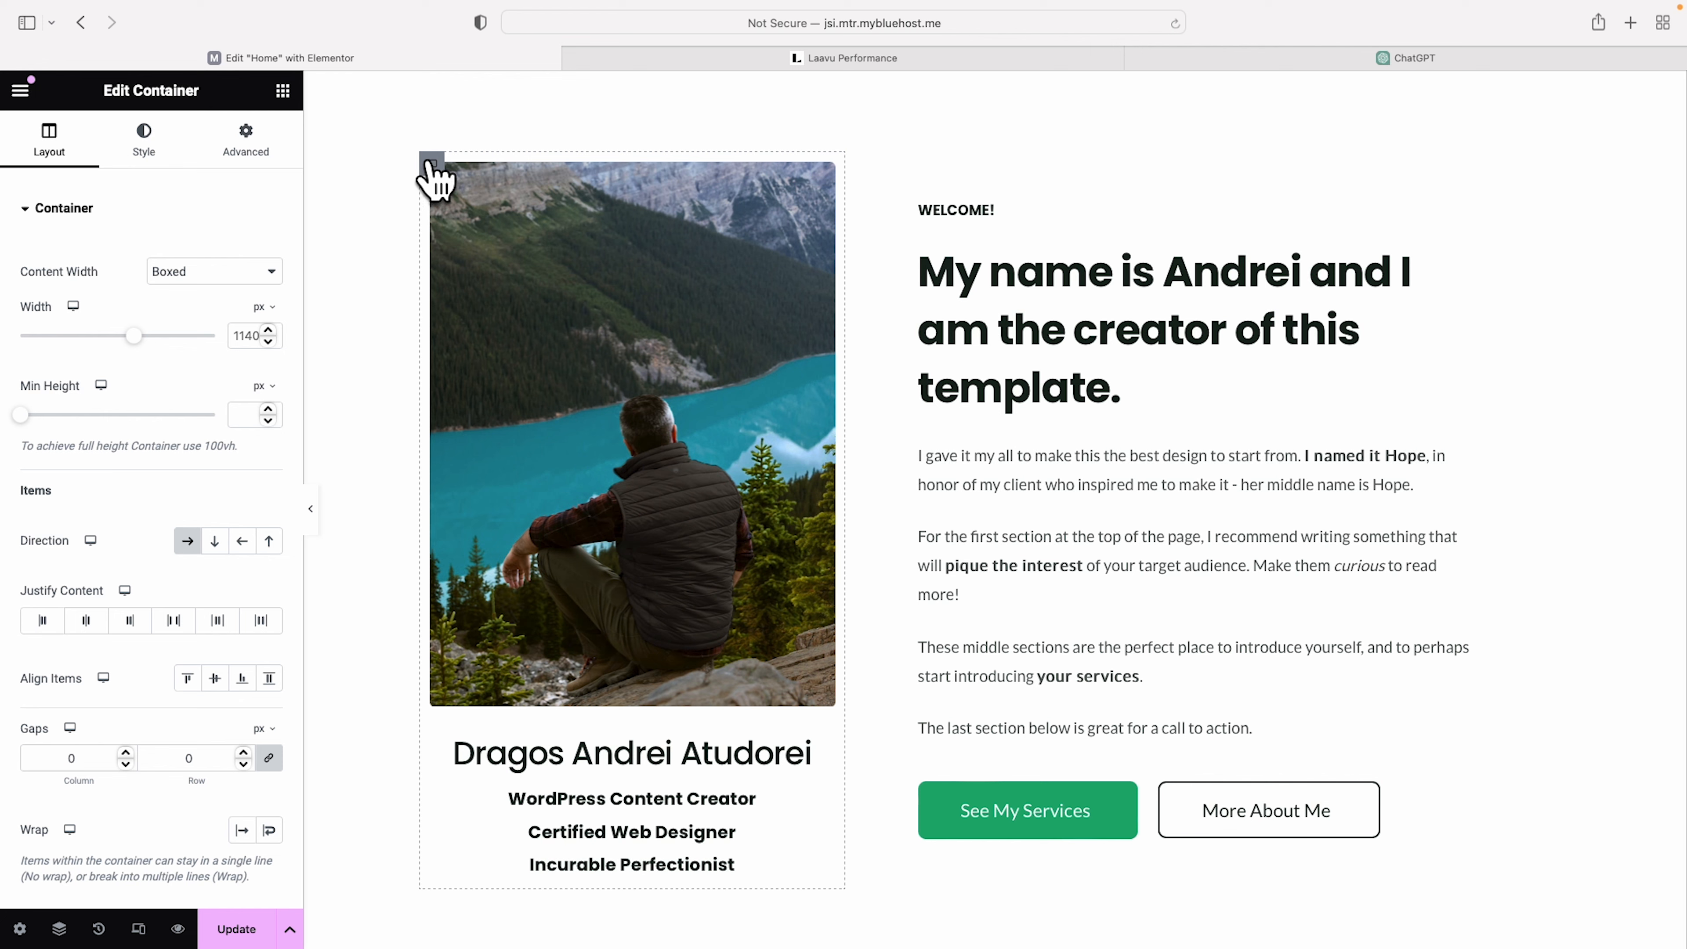
left_click_drag(437, 165, 1505, 203)
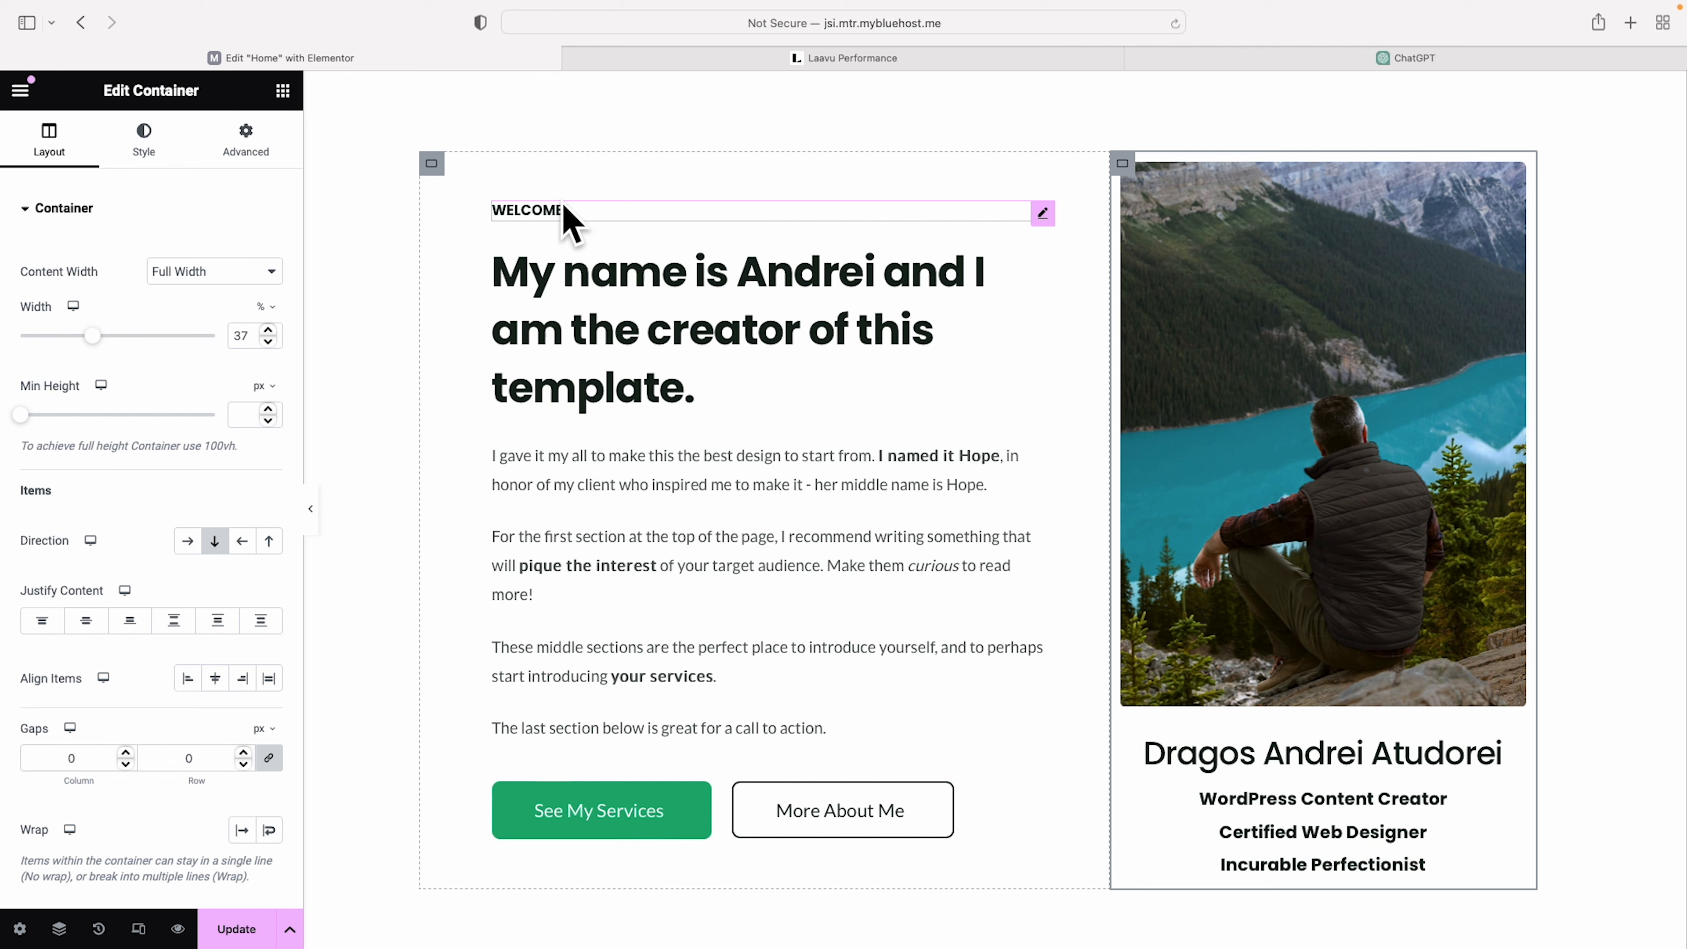
- Set the font family of the small "WELCOME!" heading to Space Grotesk
left_click(551, 219)
left_click(565, 280)
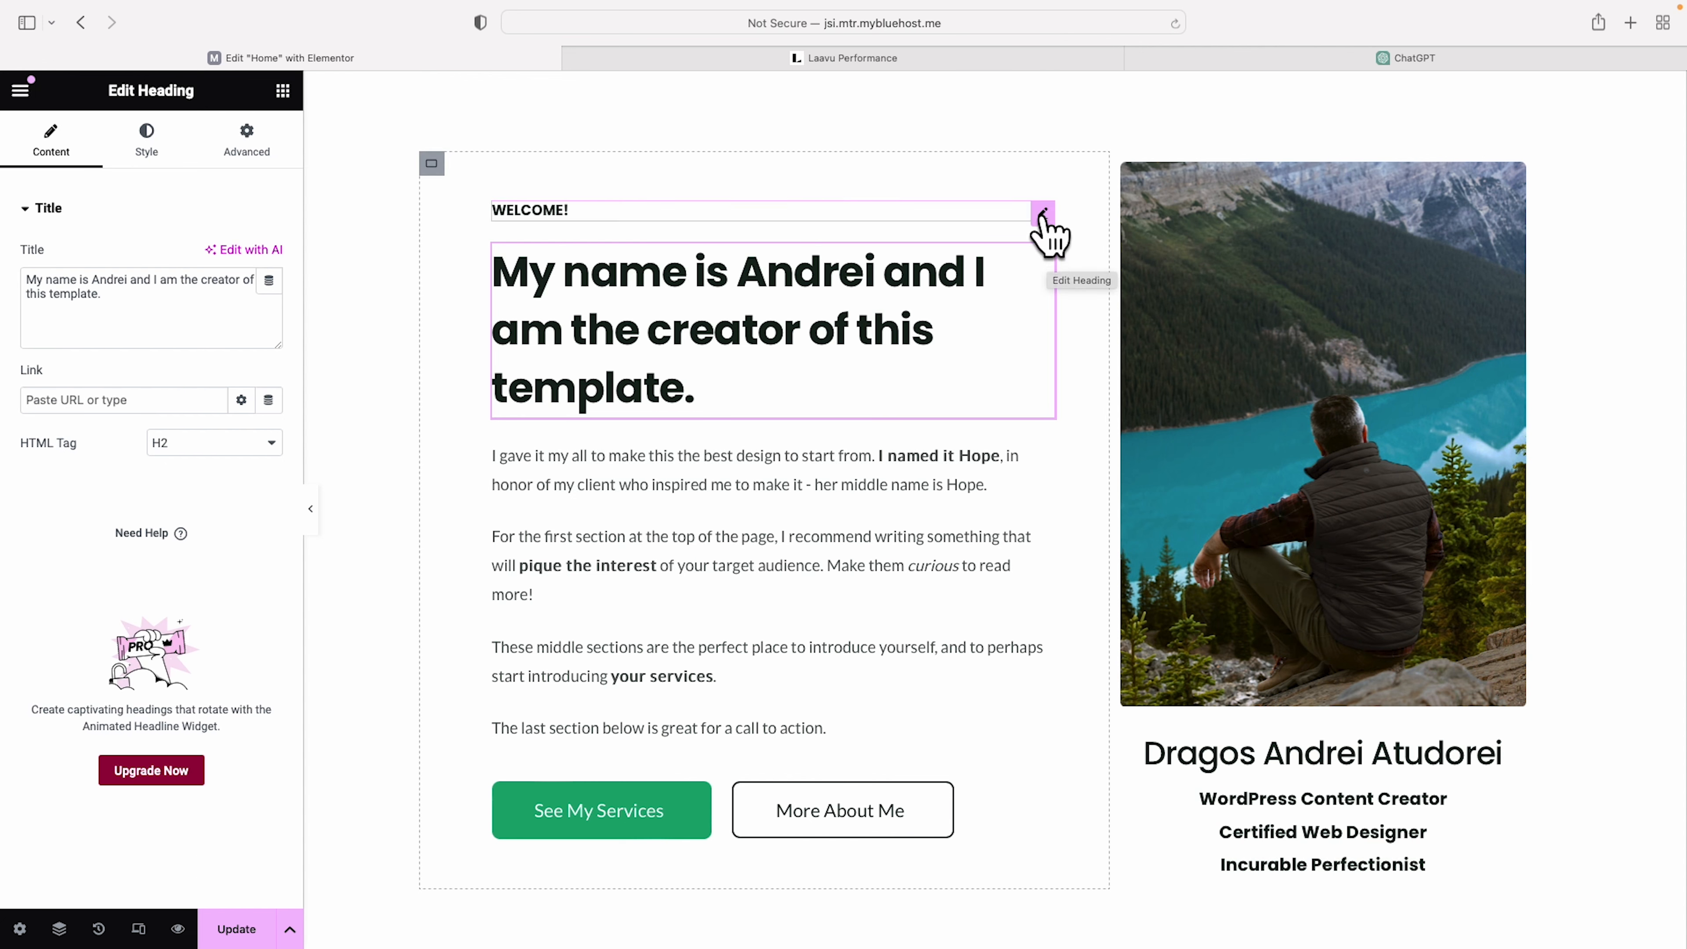
left_click(1046, 211)
left_click(146, 139)
left_click(269, 341)
left_click(208, 438)
type("space")
left_click(216, 517)
- Set the font family of the large introduction heading in the welcome section to Space Grotesk
left_click(552, 319)
left_click(146, 139)
left_click(269, 341)
left_click(216, 437)
type("space")
left_click(223, 517)
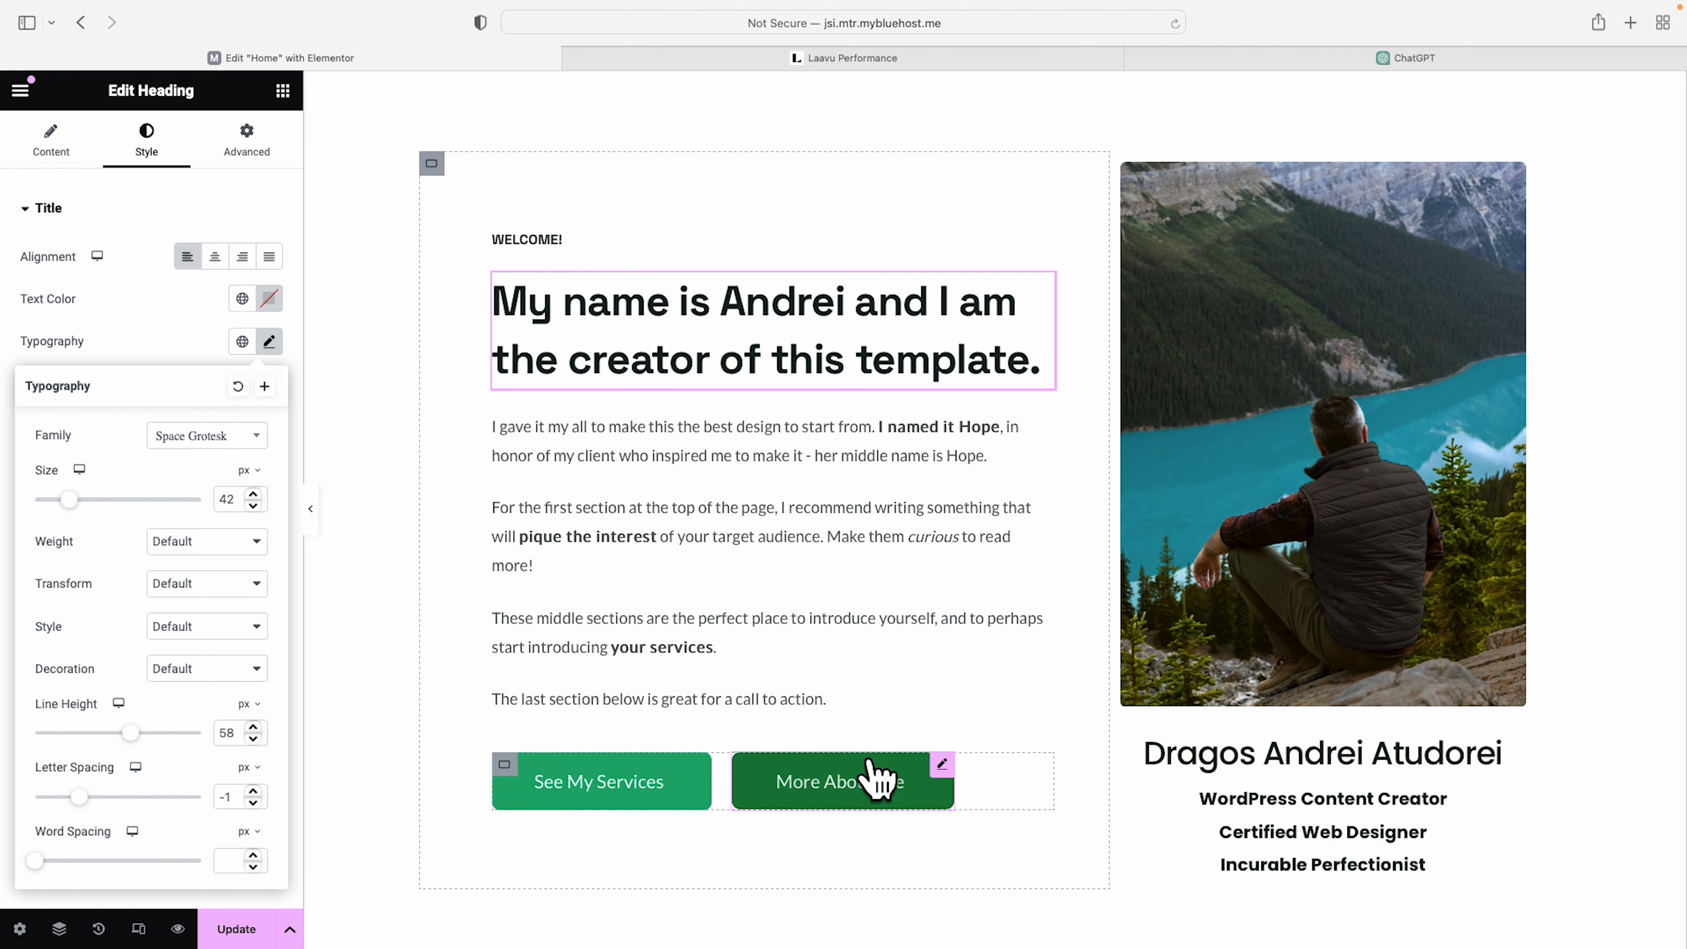
- Delete the "More About Me" and "See My Services" buttons from the welcome section
scroll(893, 403, "up", 5)
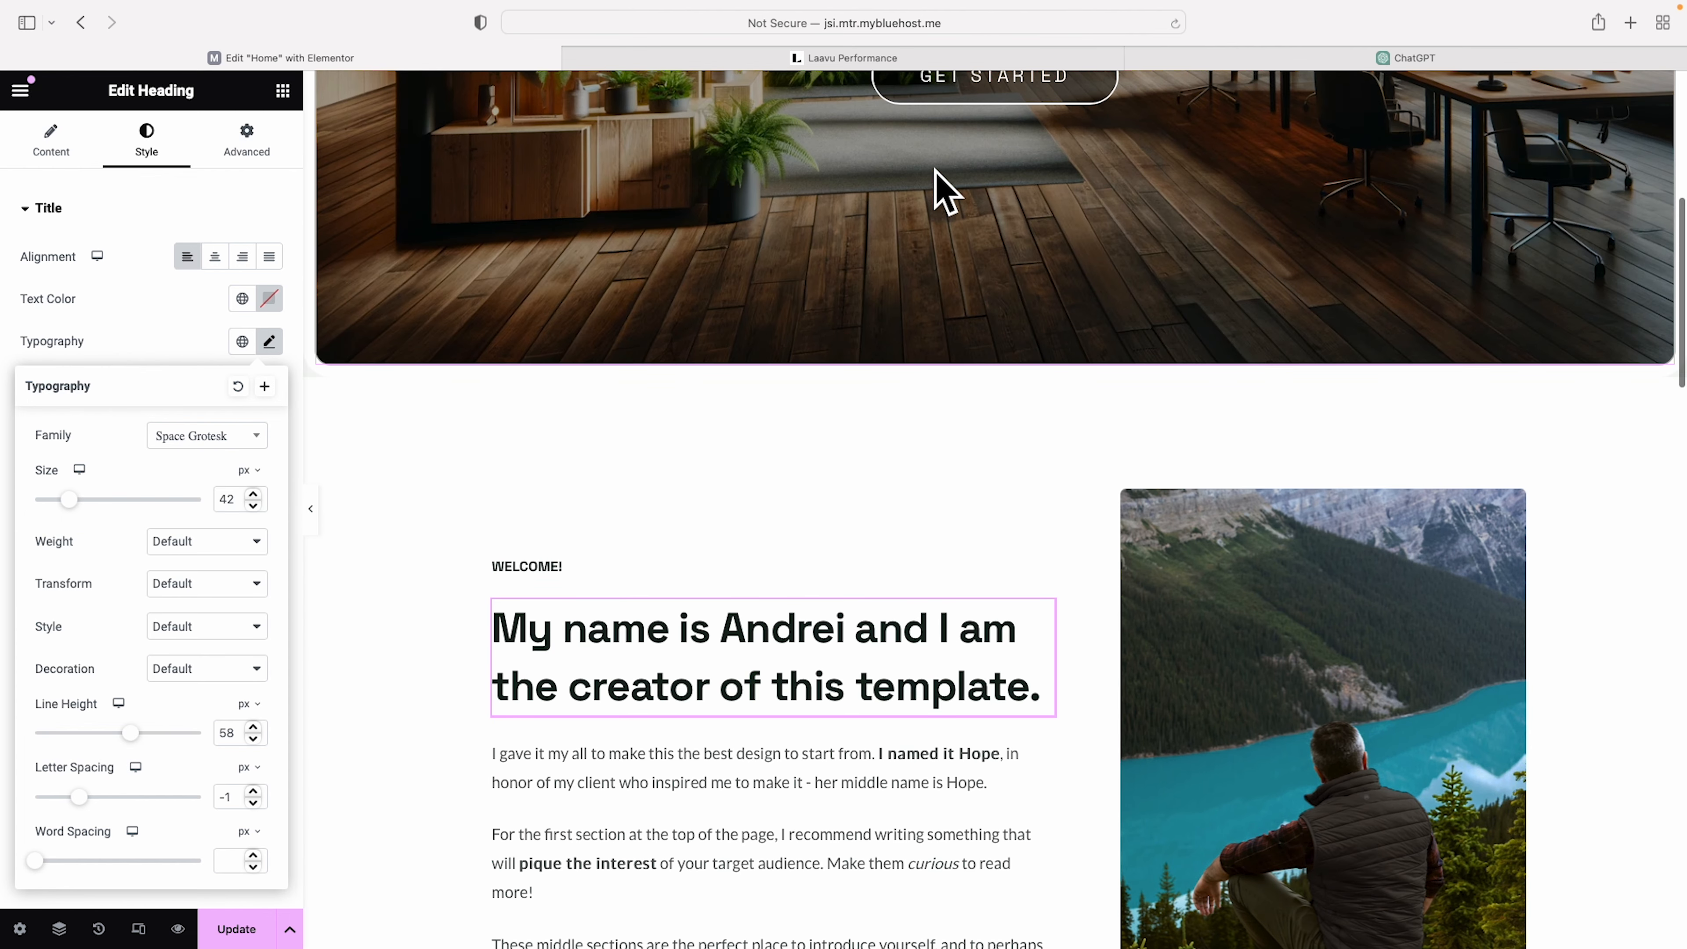
scroll(990, 546, "down", 7)
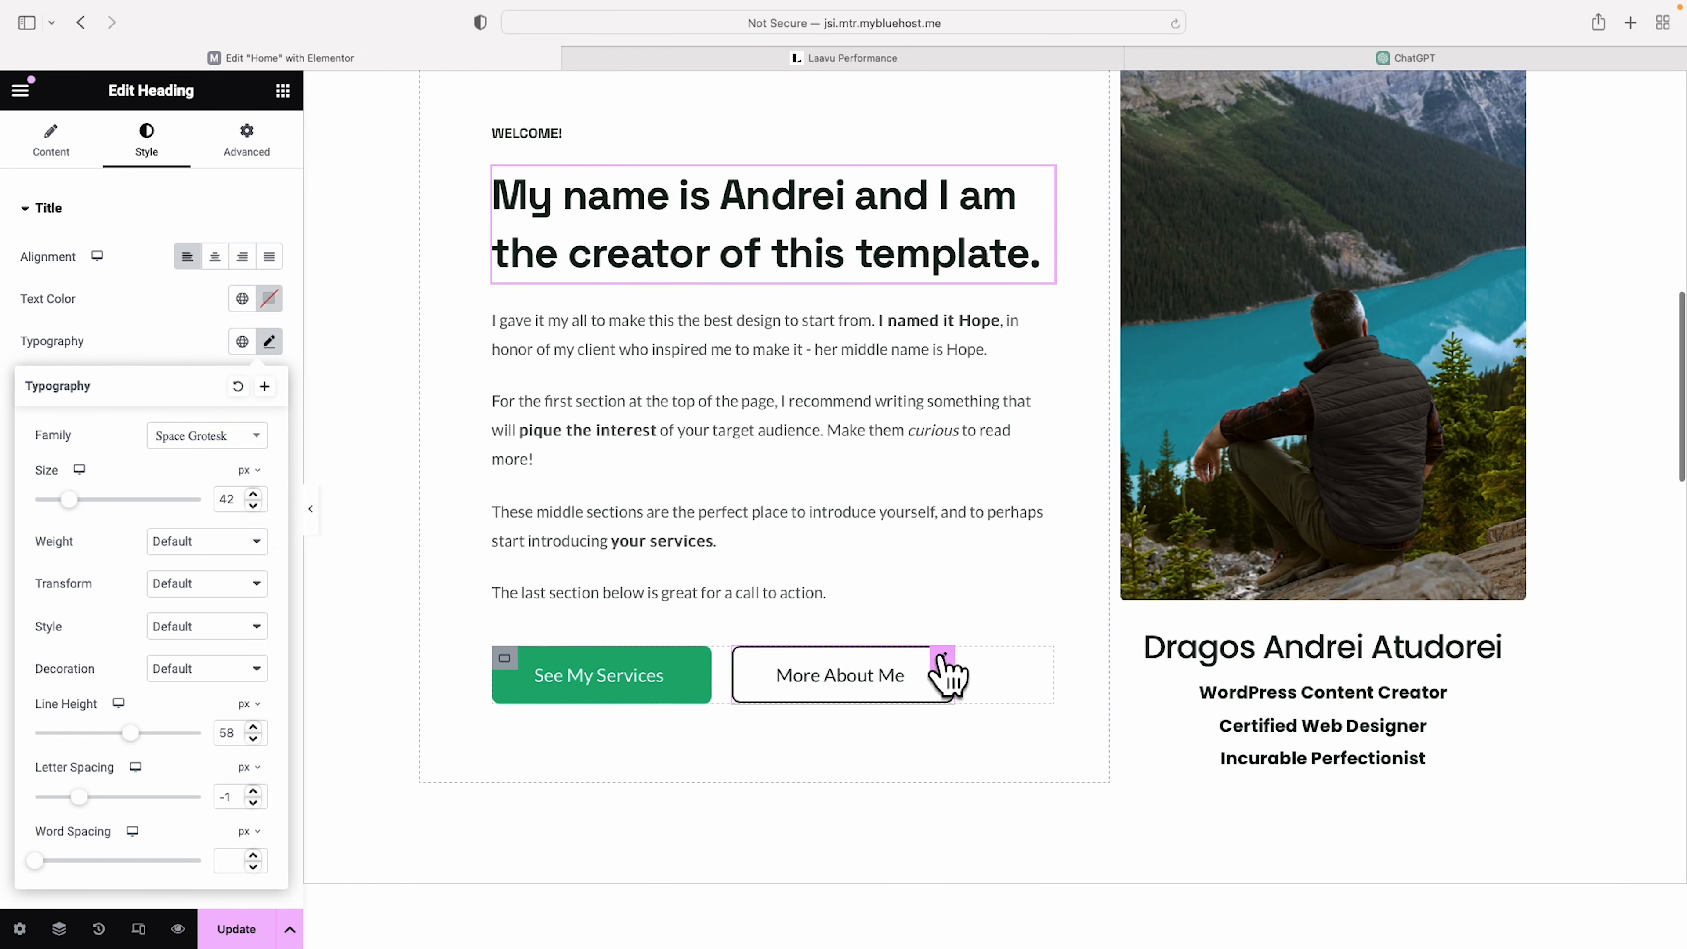
right_click(944, 657)
left_click(1021, 919)
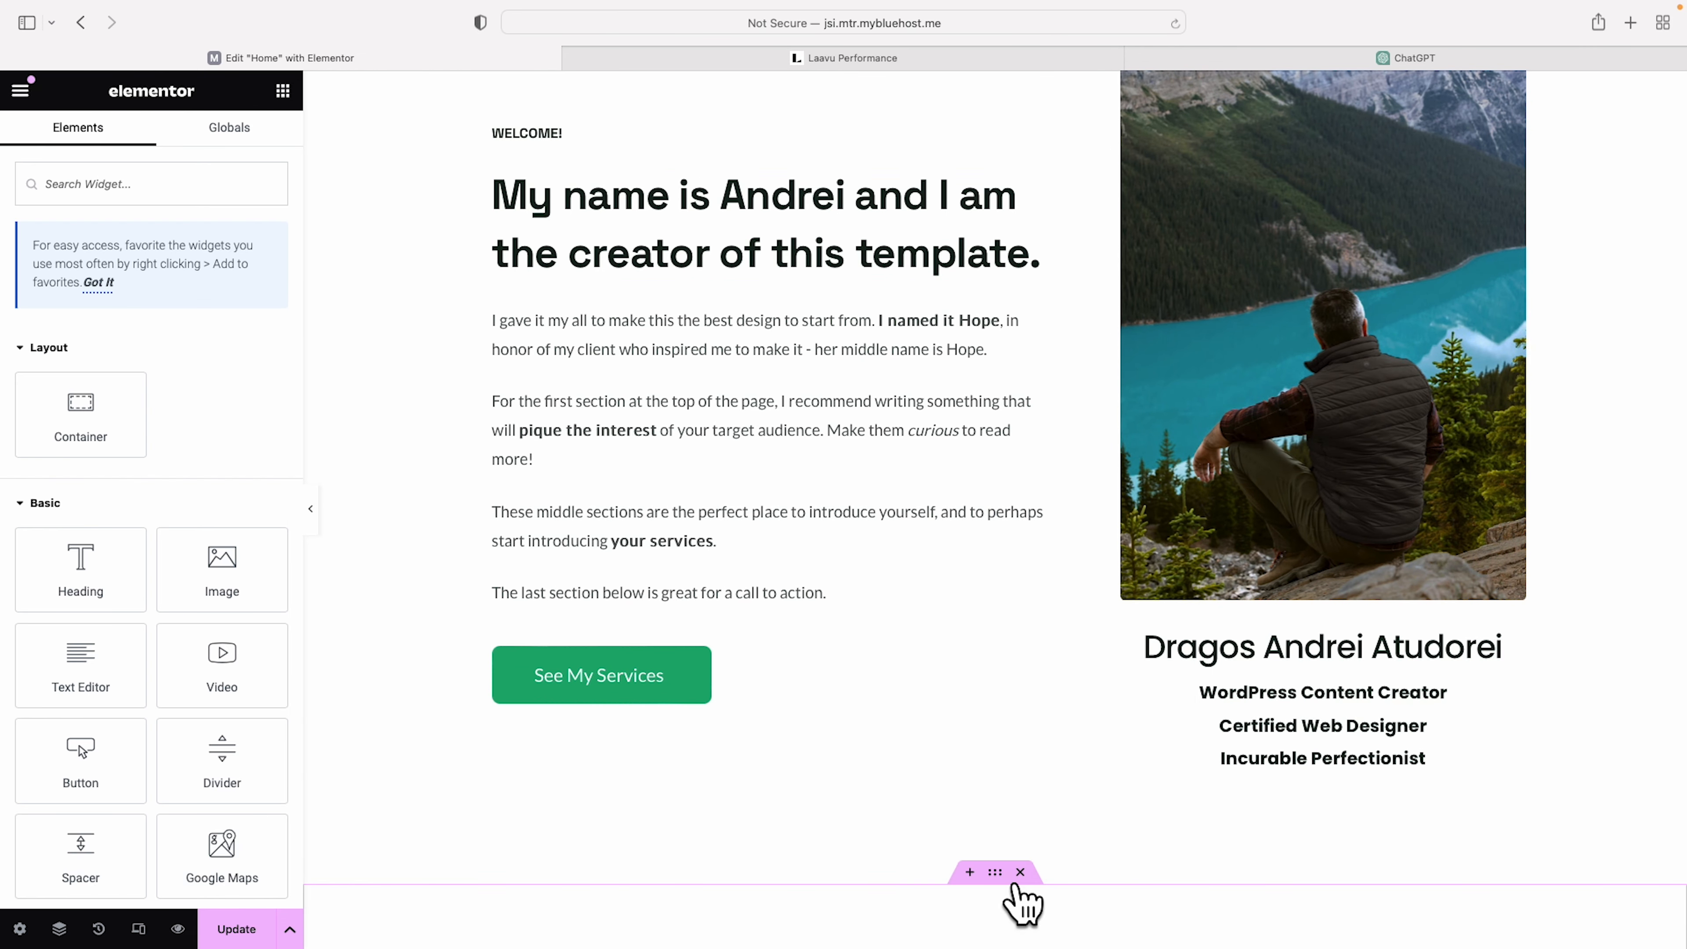
right_click(705, 671)
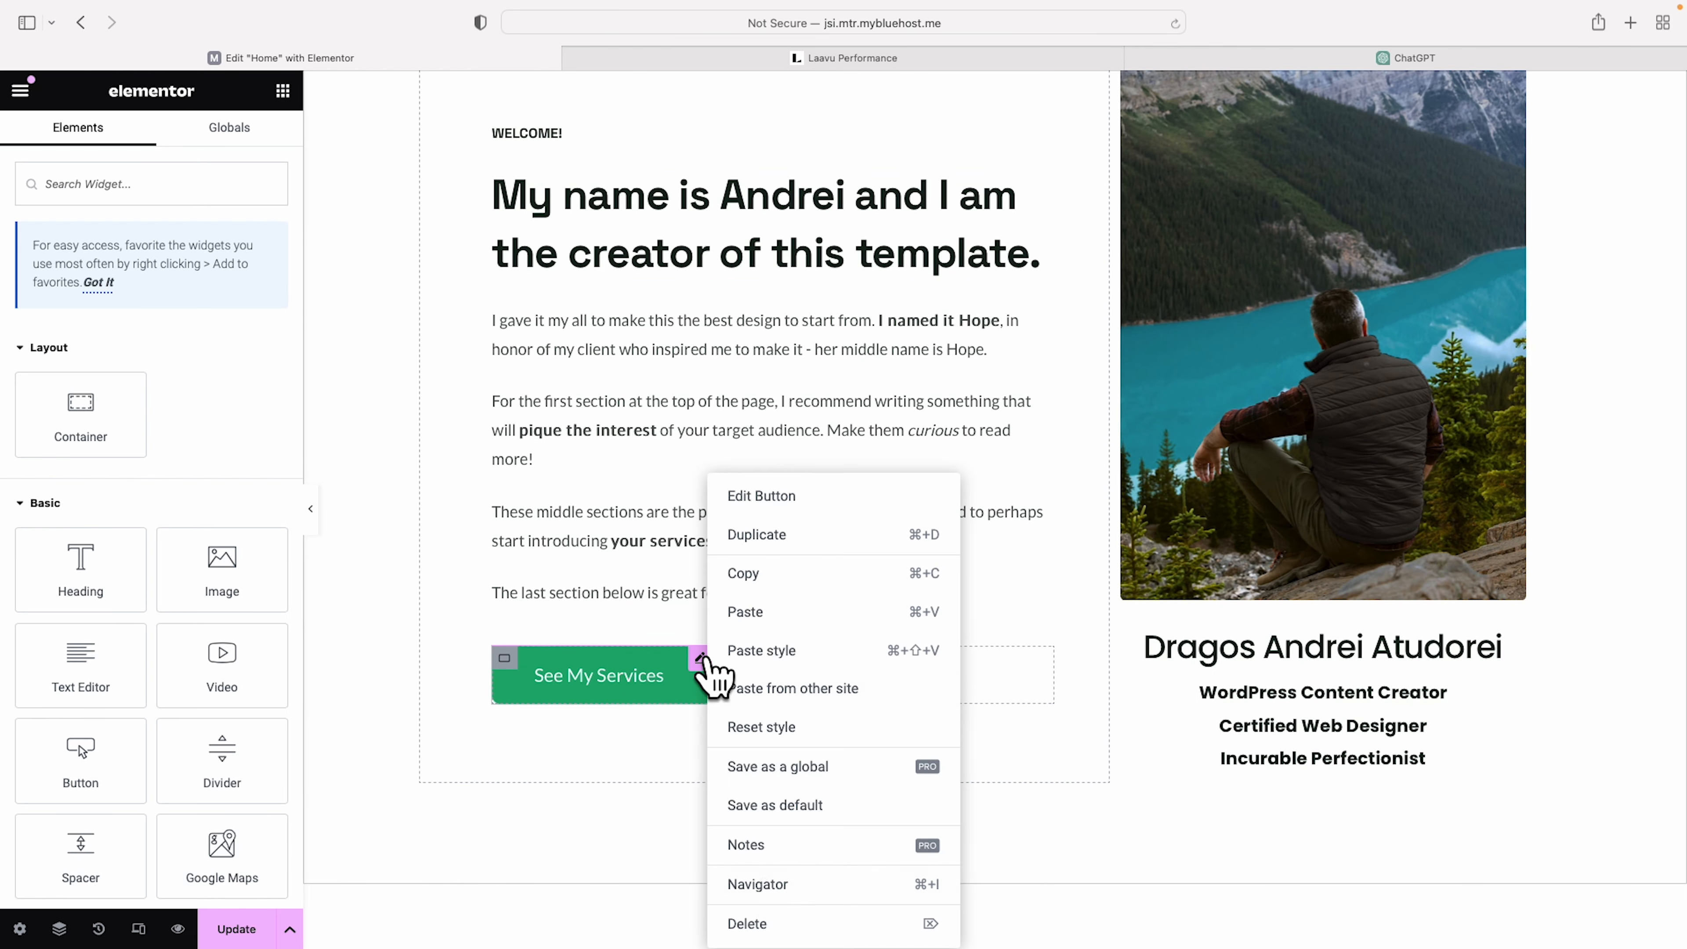
left_click(771, 924)
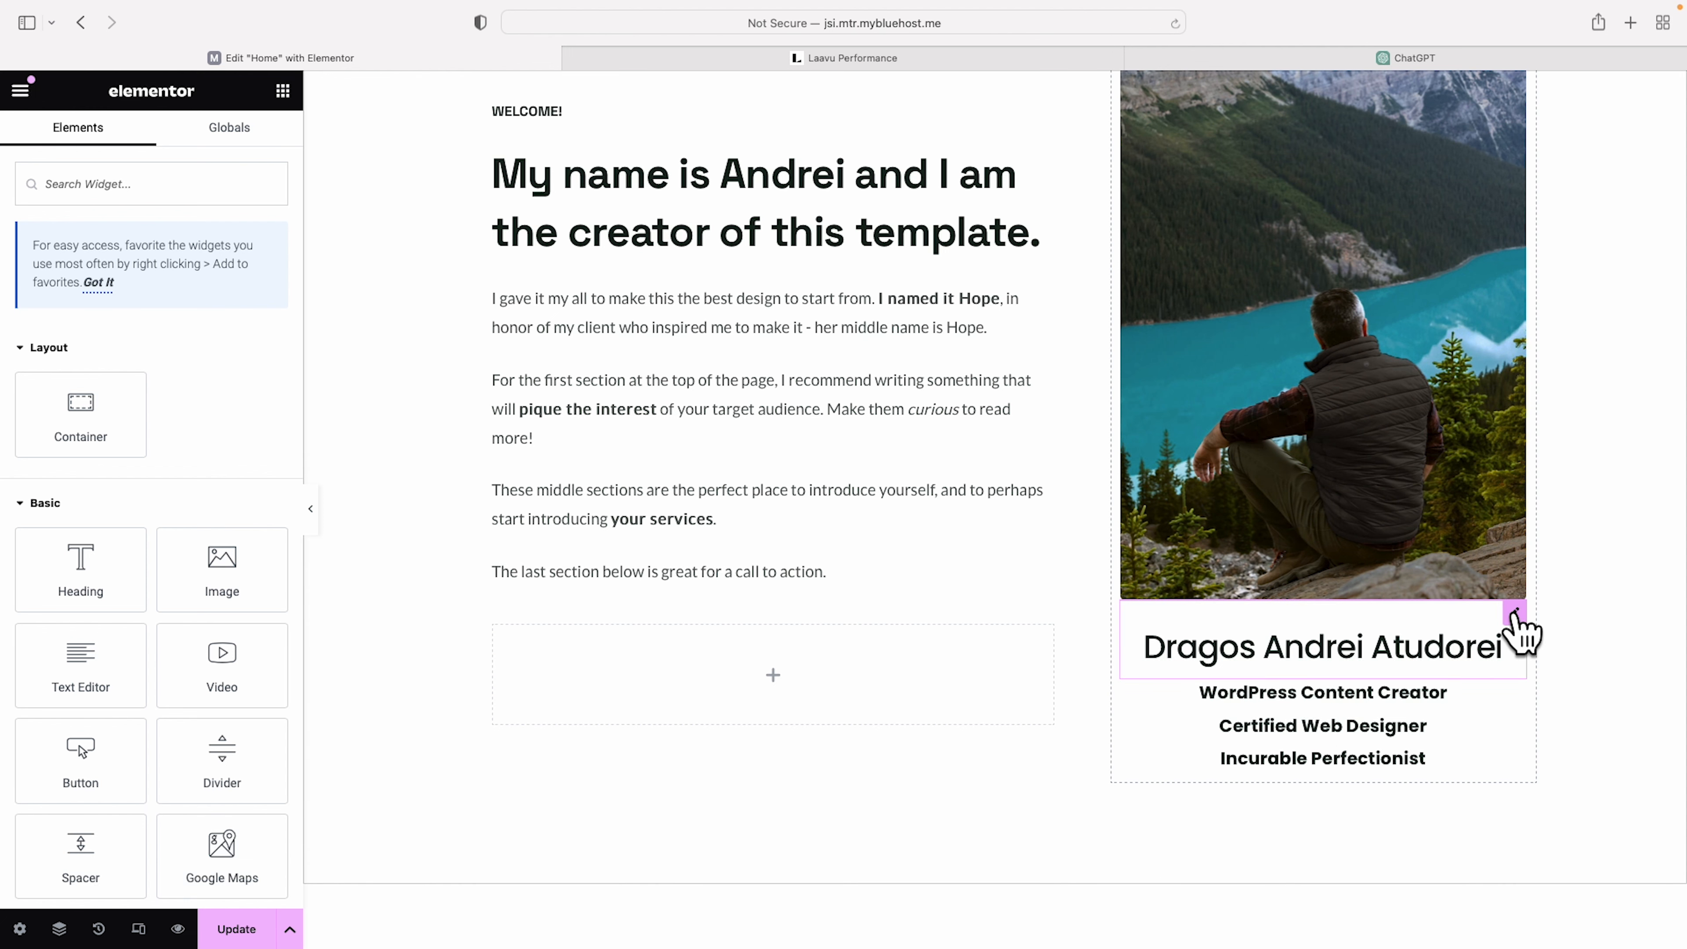
- Delete the creator's name heading and the three title lines below the welcome section's photo
right_click(1517, 631)
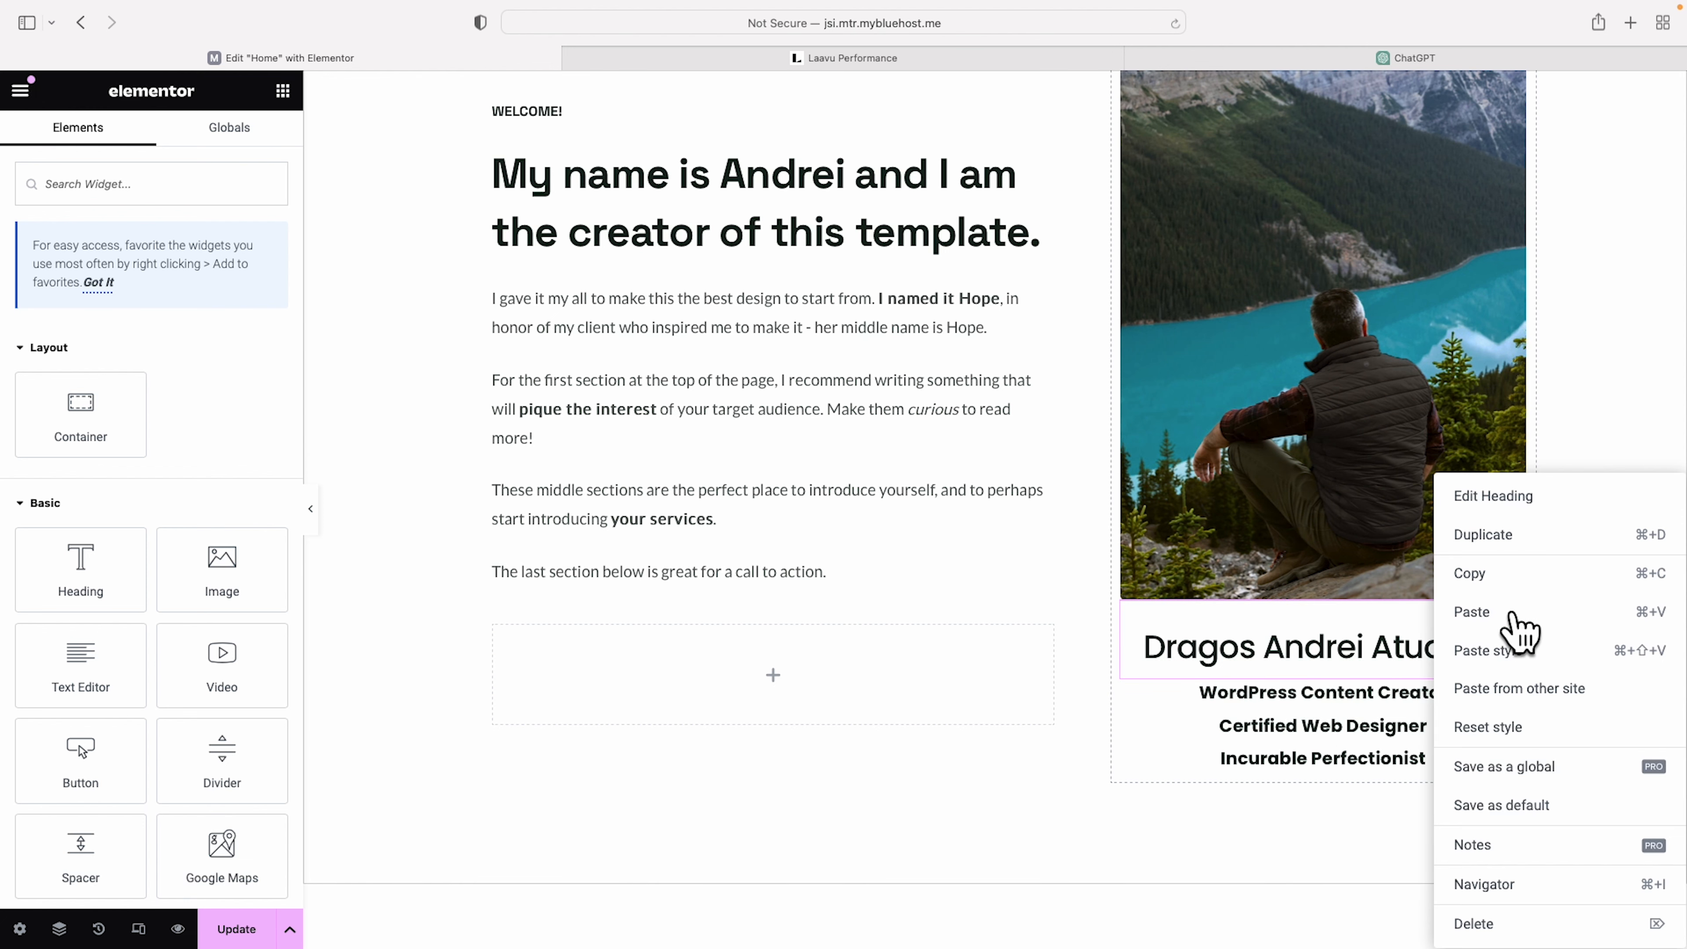
left_click(1496, 924)
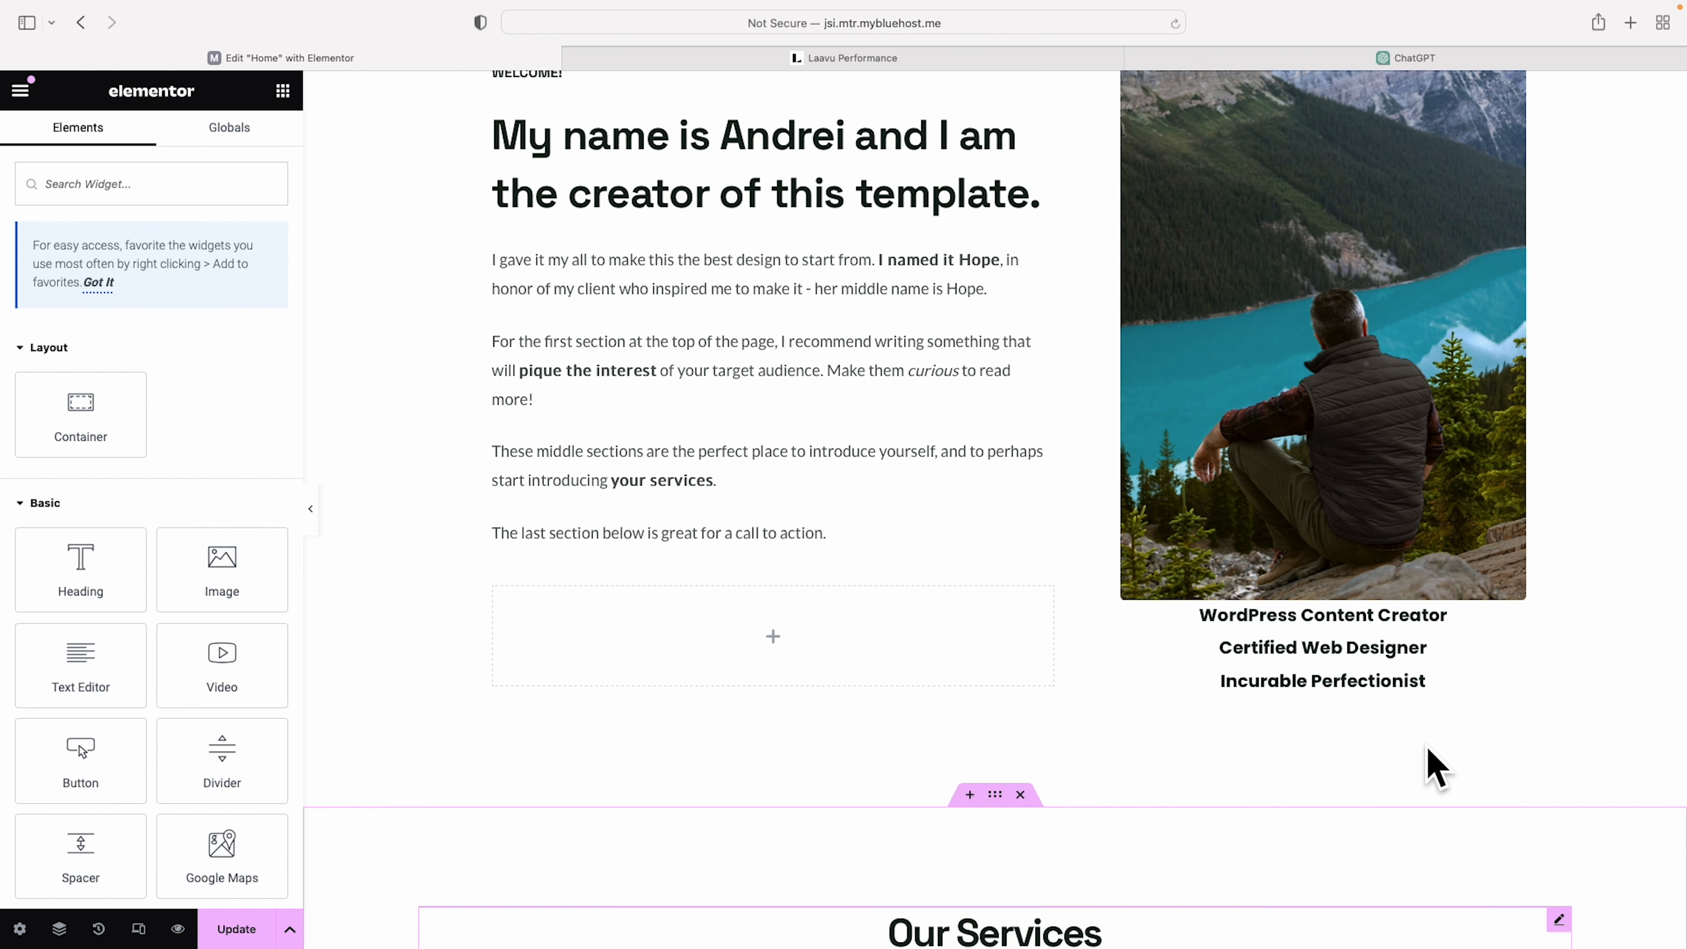
right_click(1511, 648)
left_click(1468, 919)
right_click(1462, 610)
left_click(1468, 920)
right_click(1408, 615)
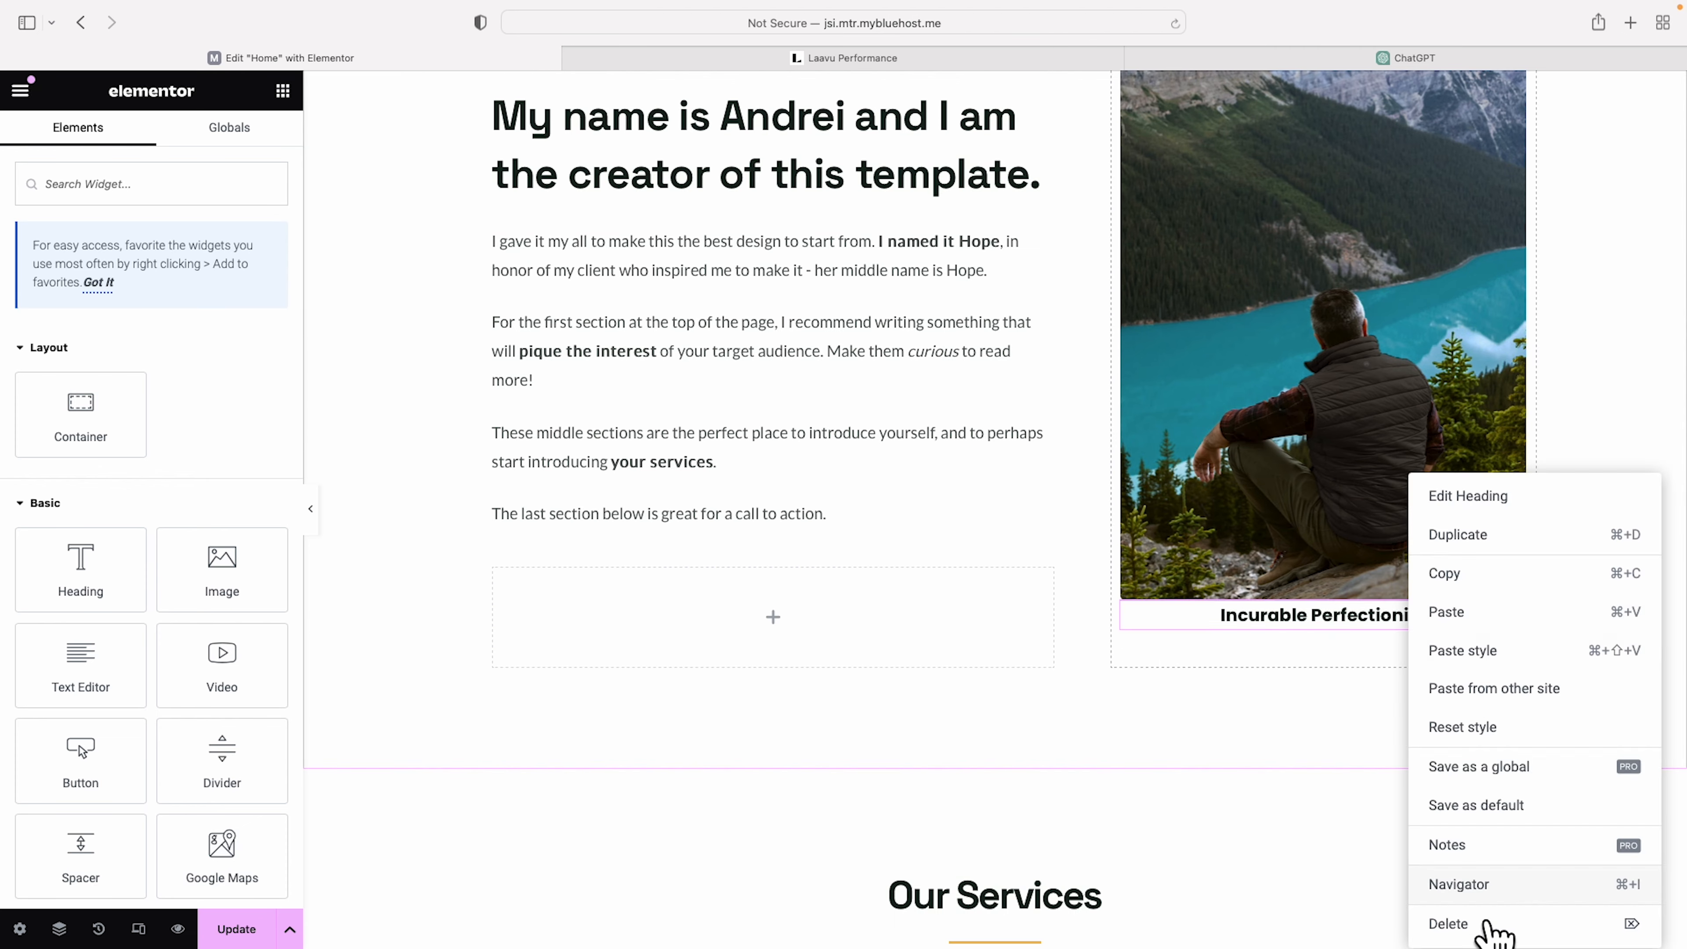
left_click(1393, 925)
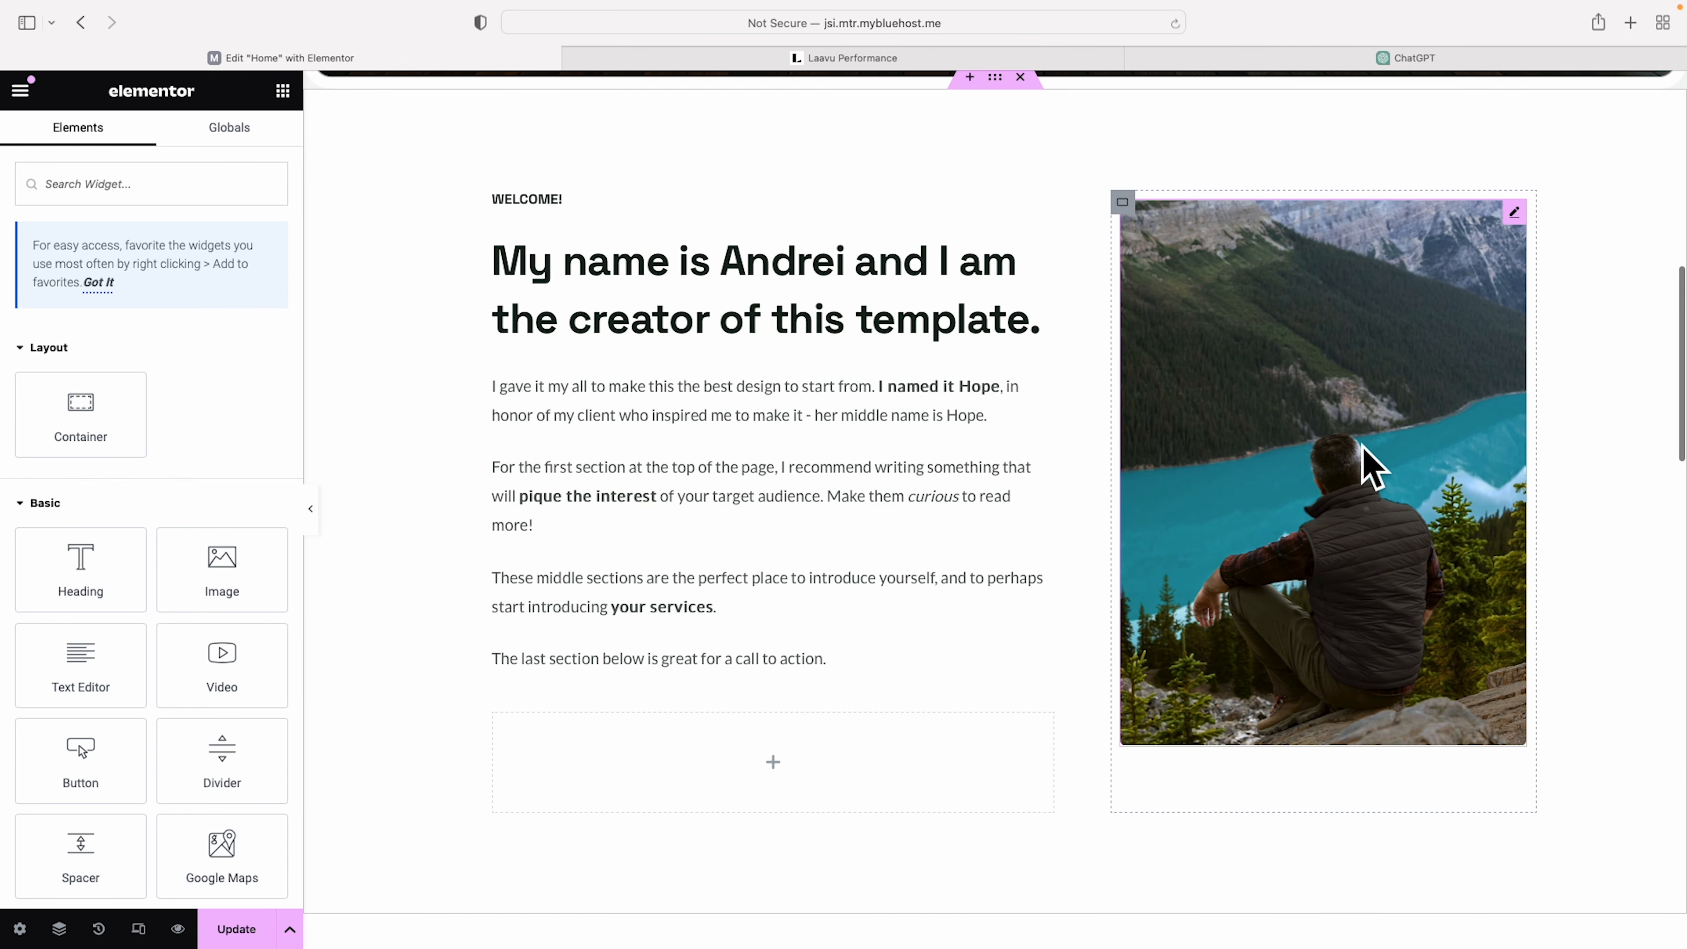
- Replace the welcome section's photo with the media library image of a team around a table in a plant-filled office
left_click(1371, 466)
left_click(160, 378)
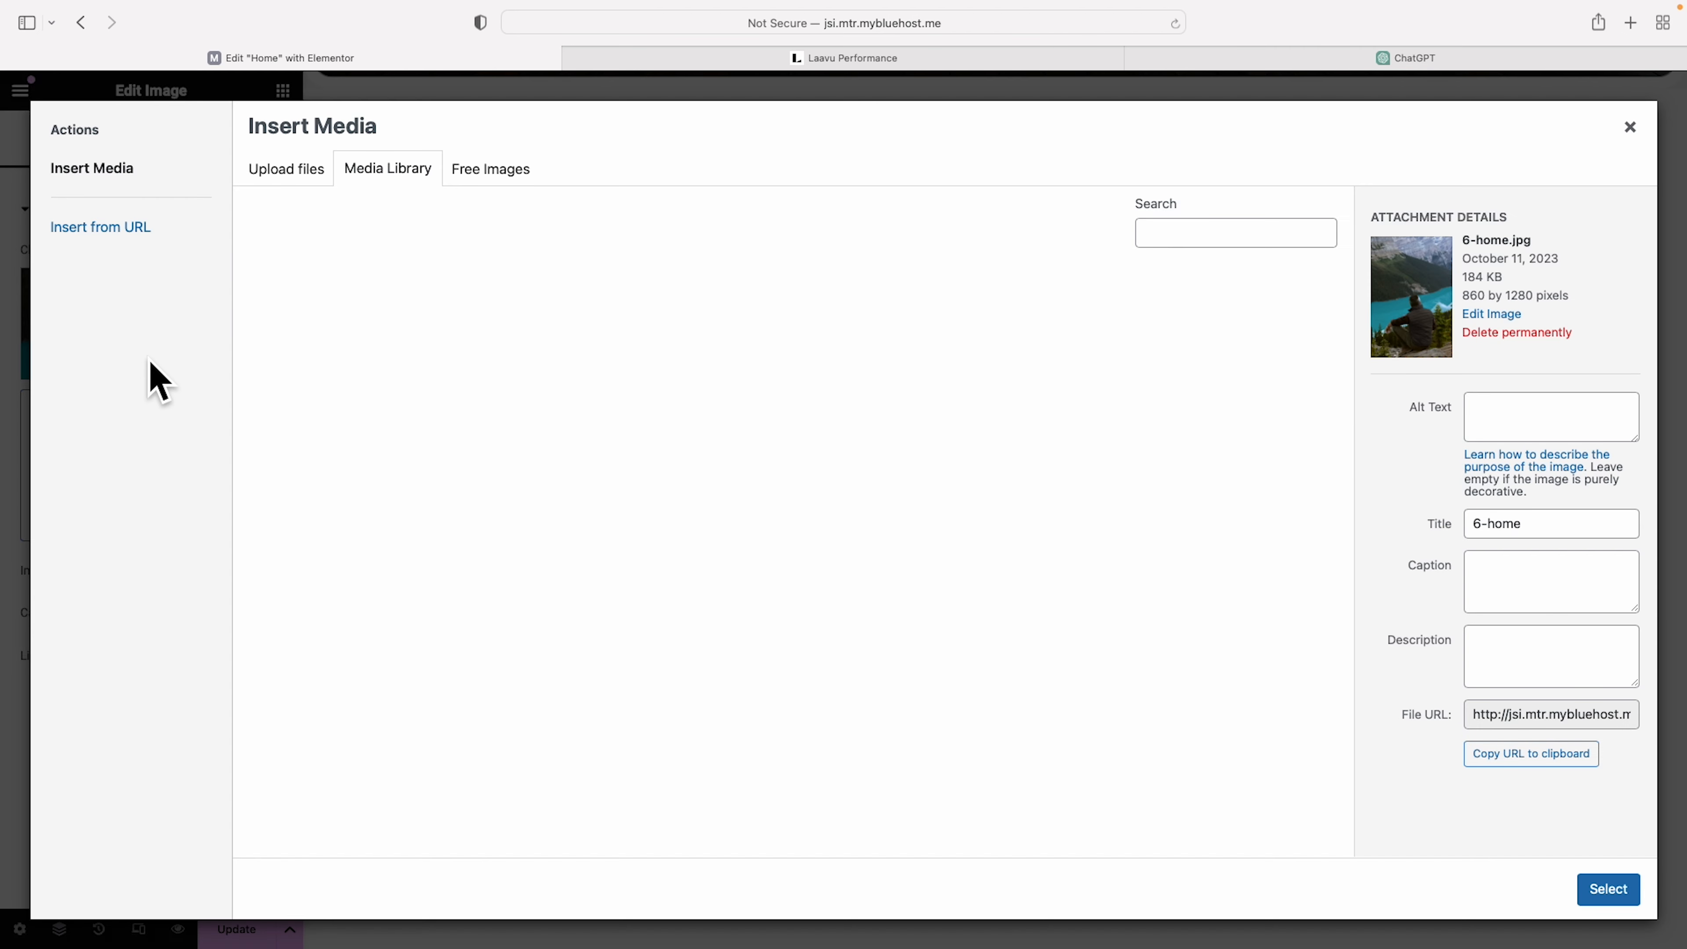
left_click(791, 332)
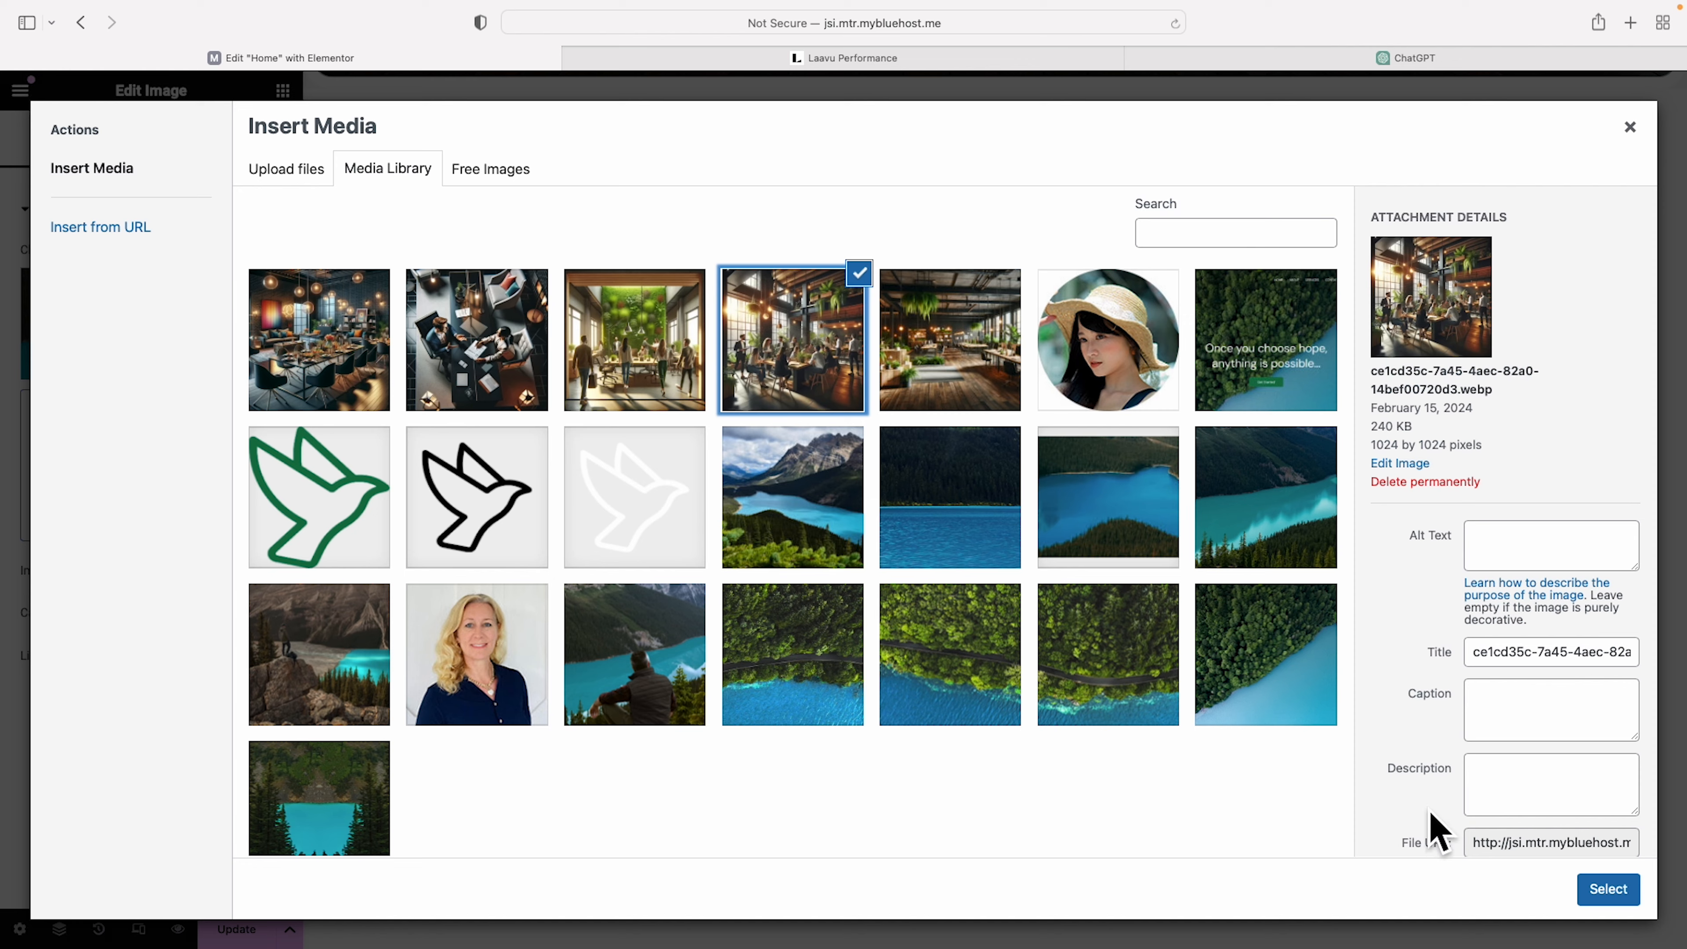
left_click(1603, 891)
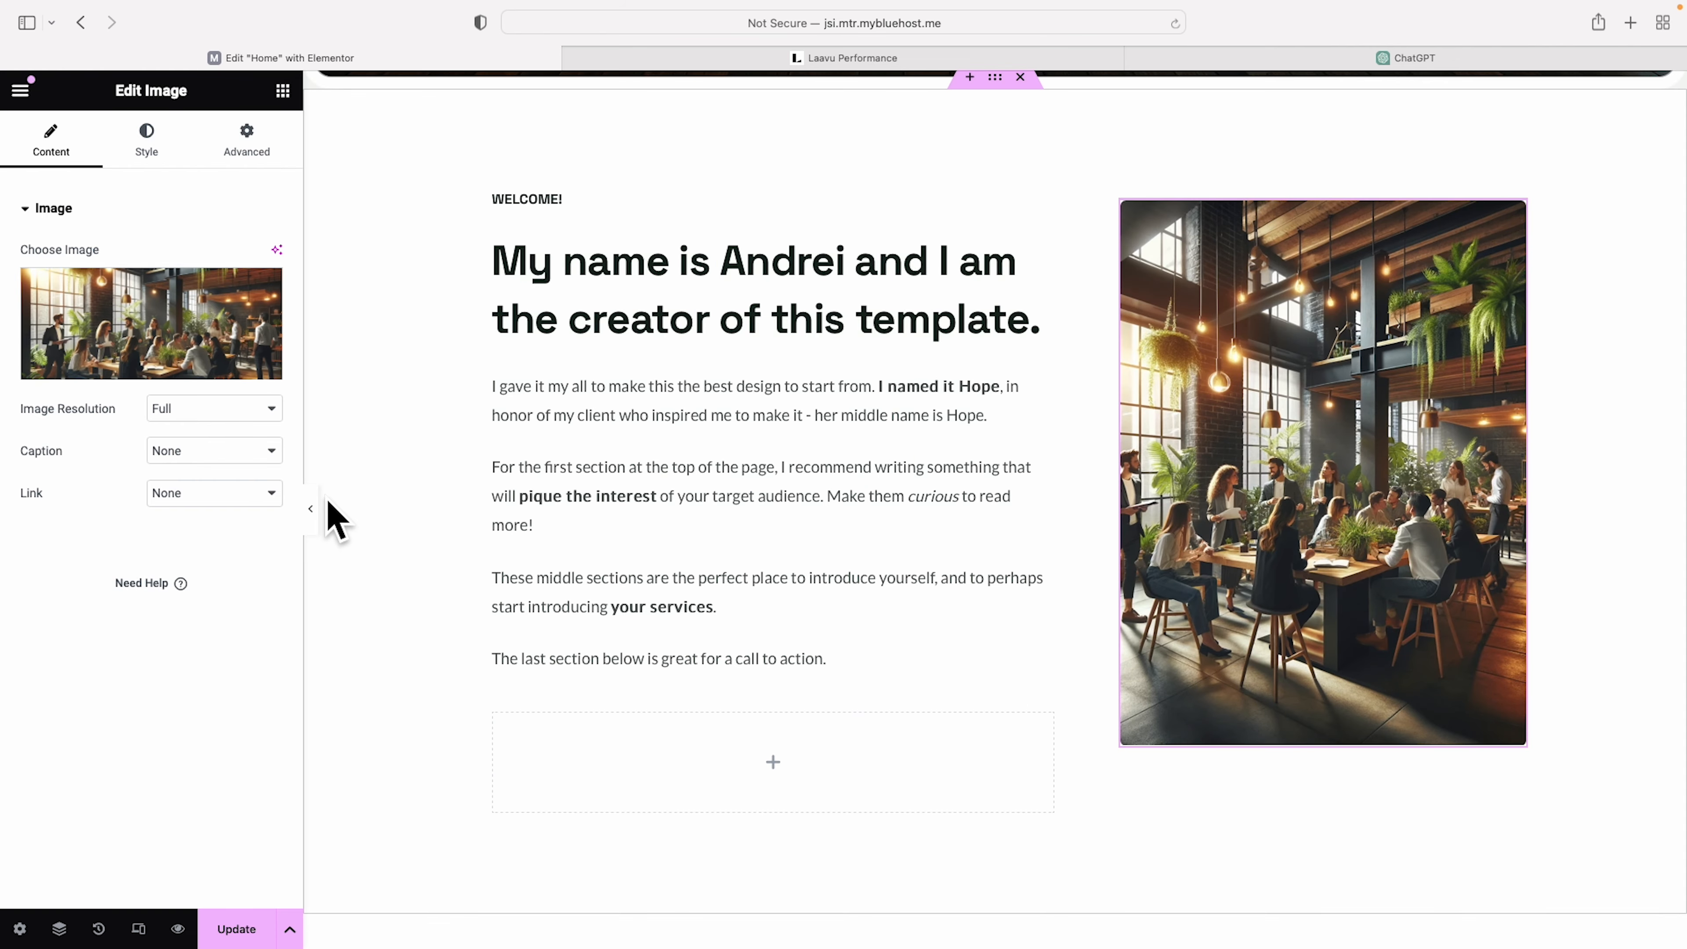
- Preview the page down to its call-to-action section, and change that section's heading to "Ready to get started?"
left_click(312, 511)
scroll(539, 511, "down", 10)
scroll(542, 510, "down", 10)
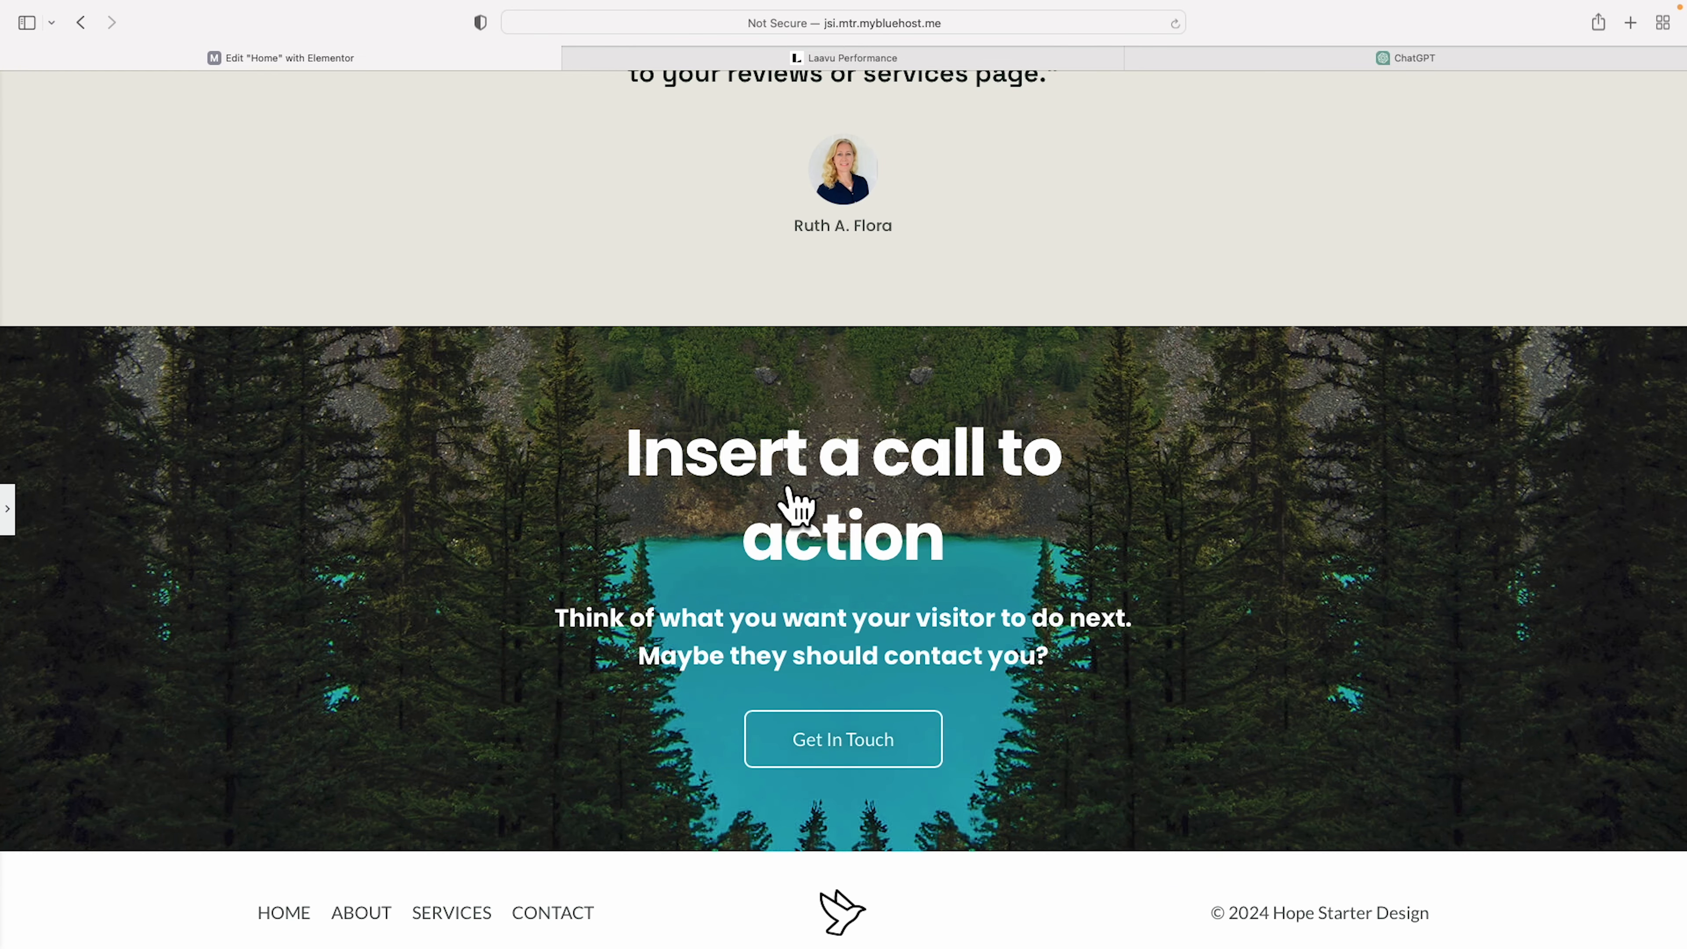
key("super+p")
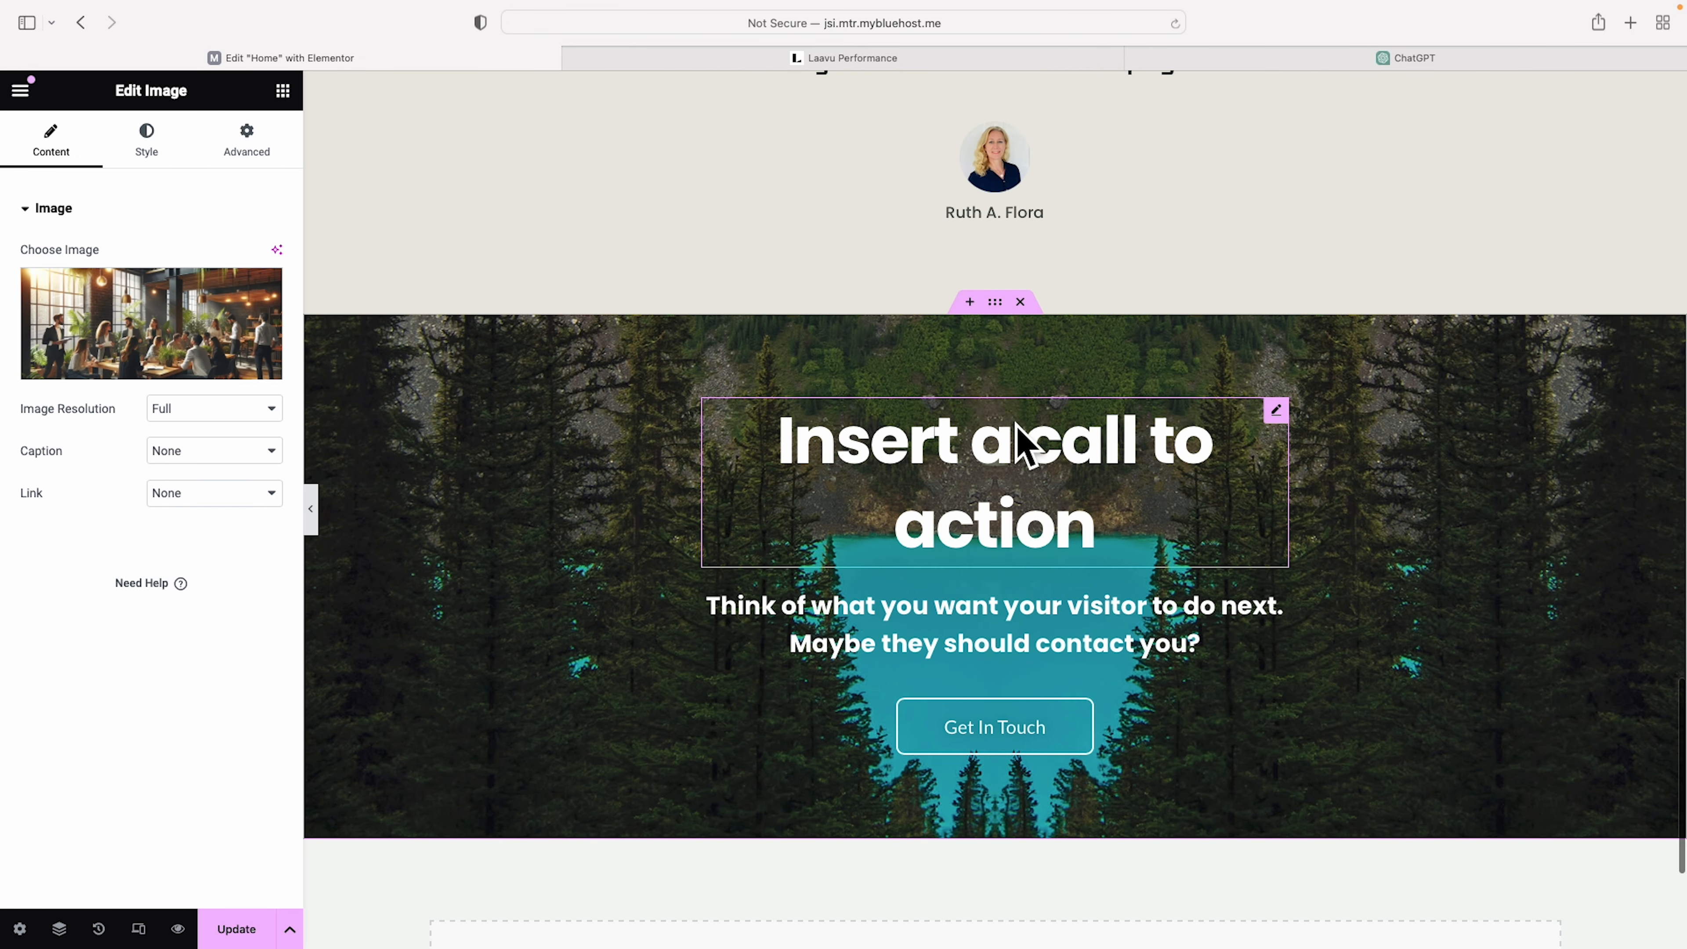
left_click(1130, 452)
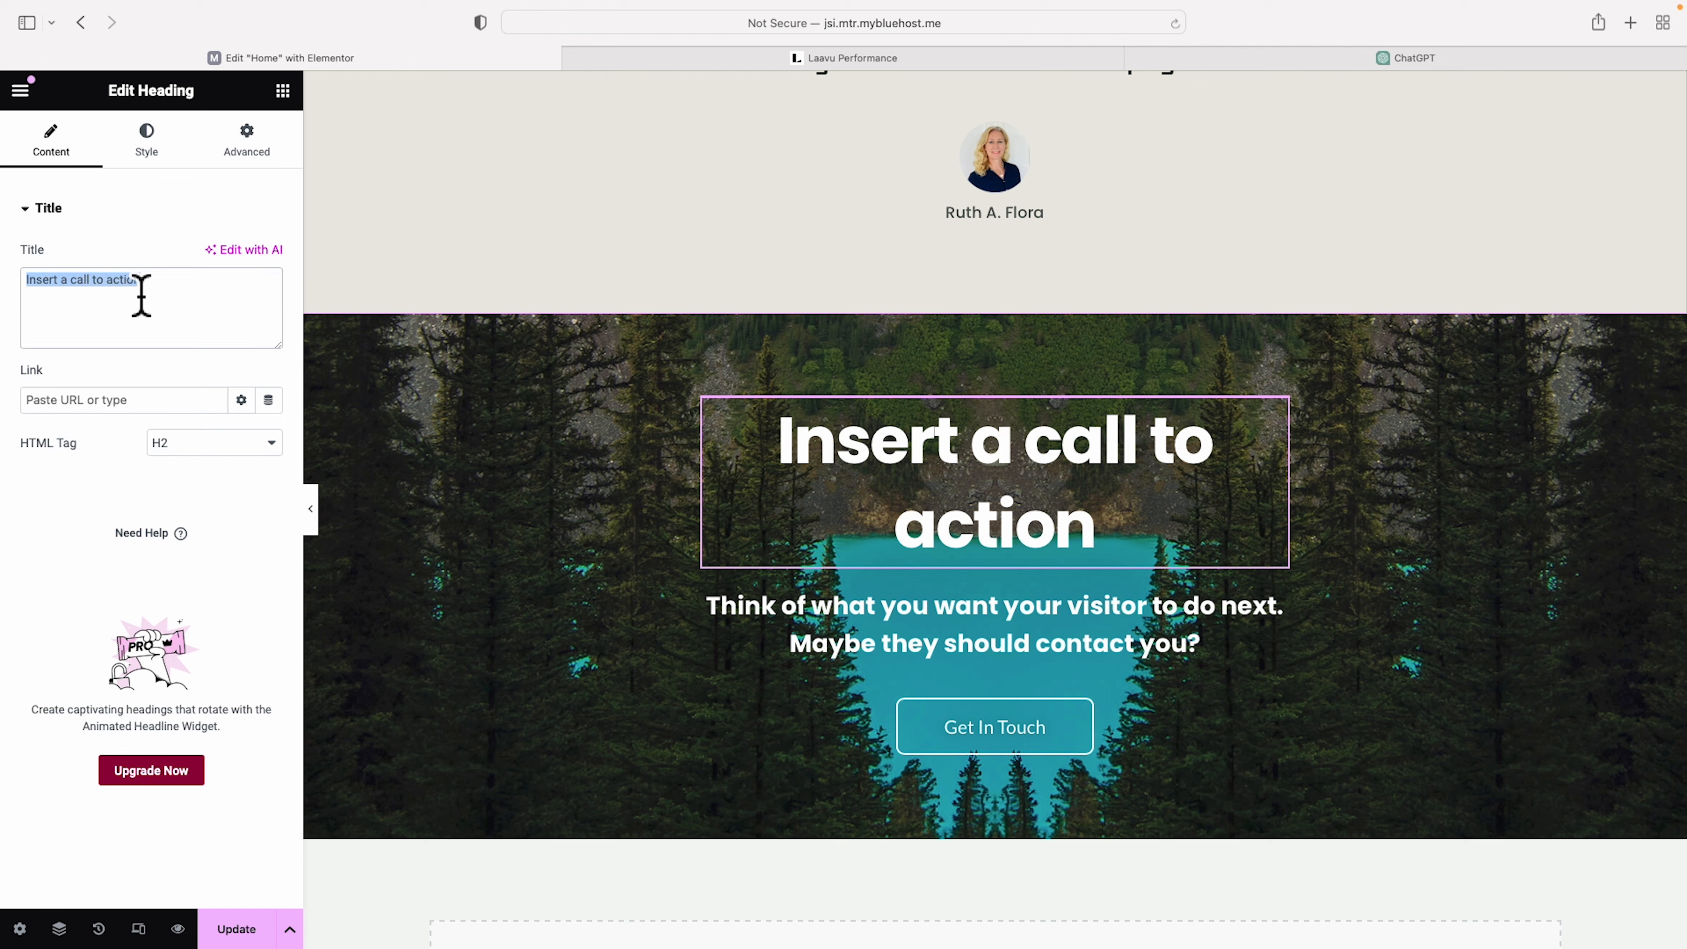
type("Ready to get started?")
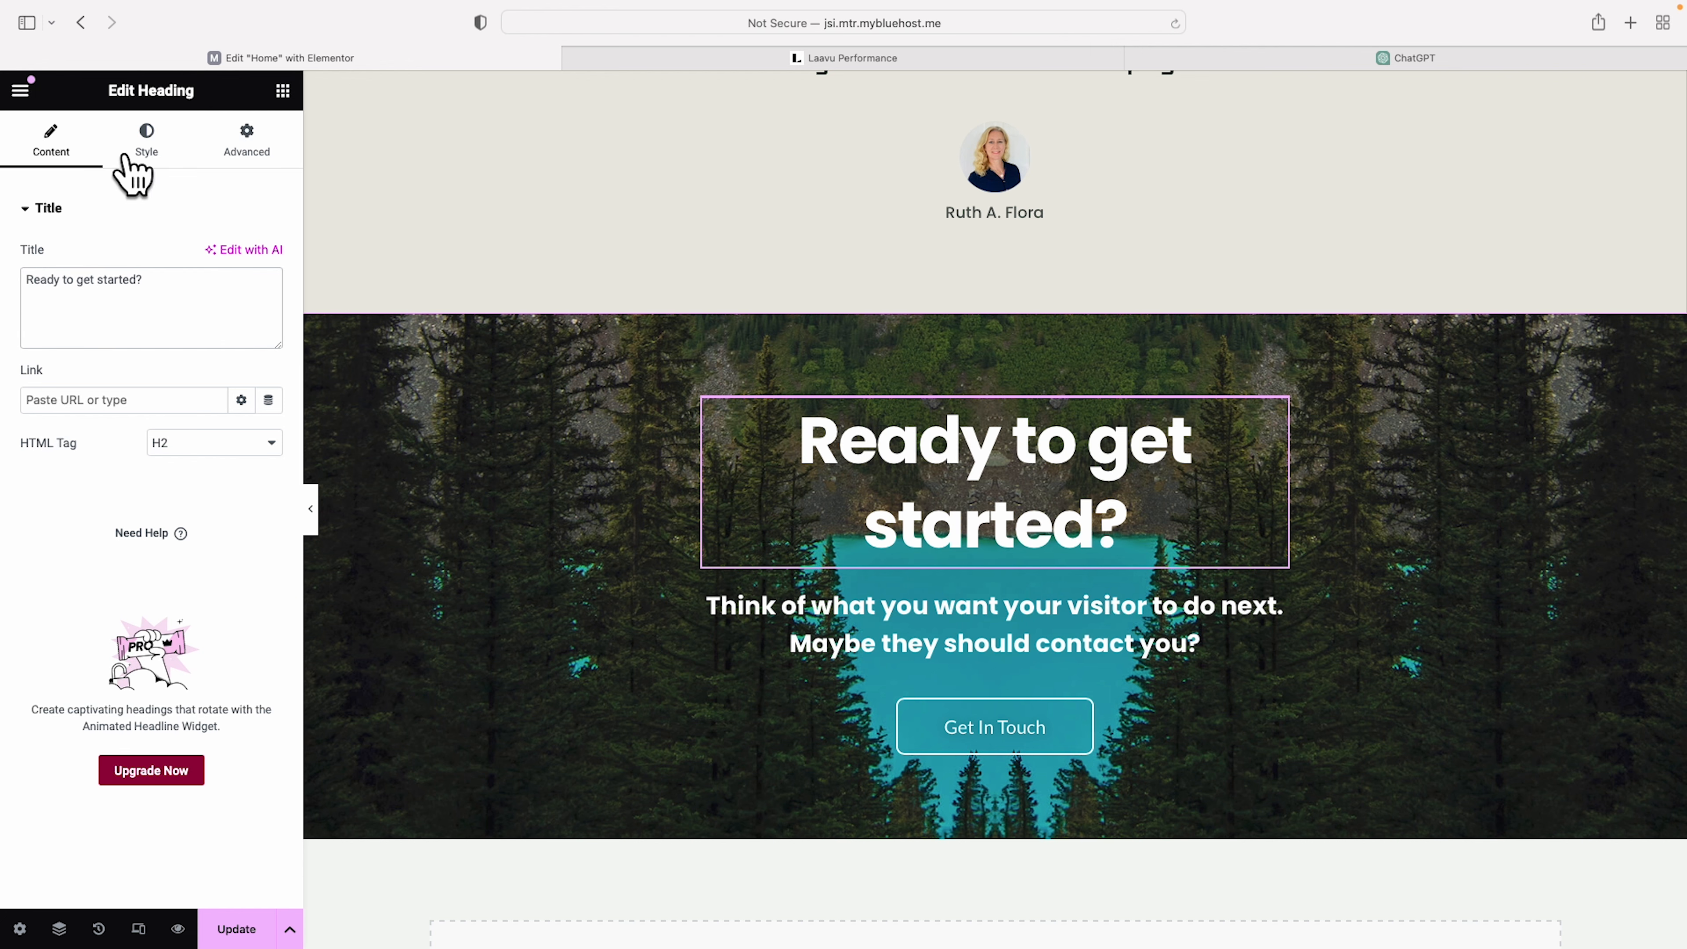
- Set the "Ready to get started?" heading's font family to Space Grotesk and adjust its size to fit on one line
left_click(145, 140)
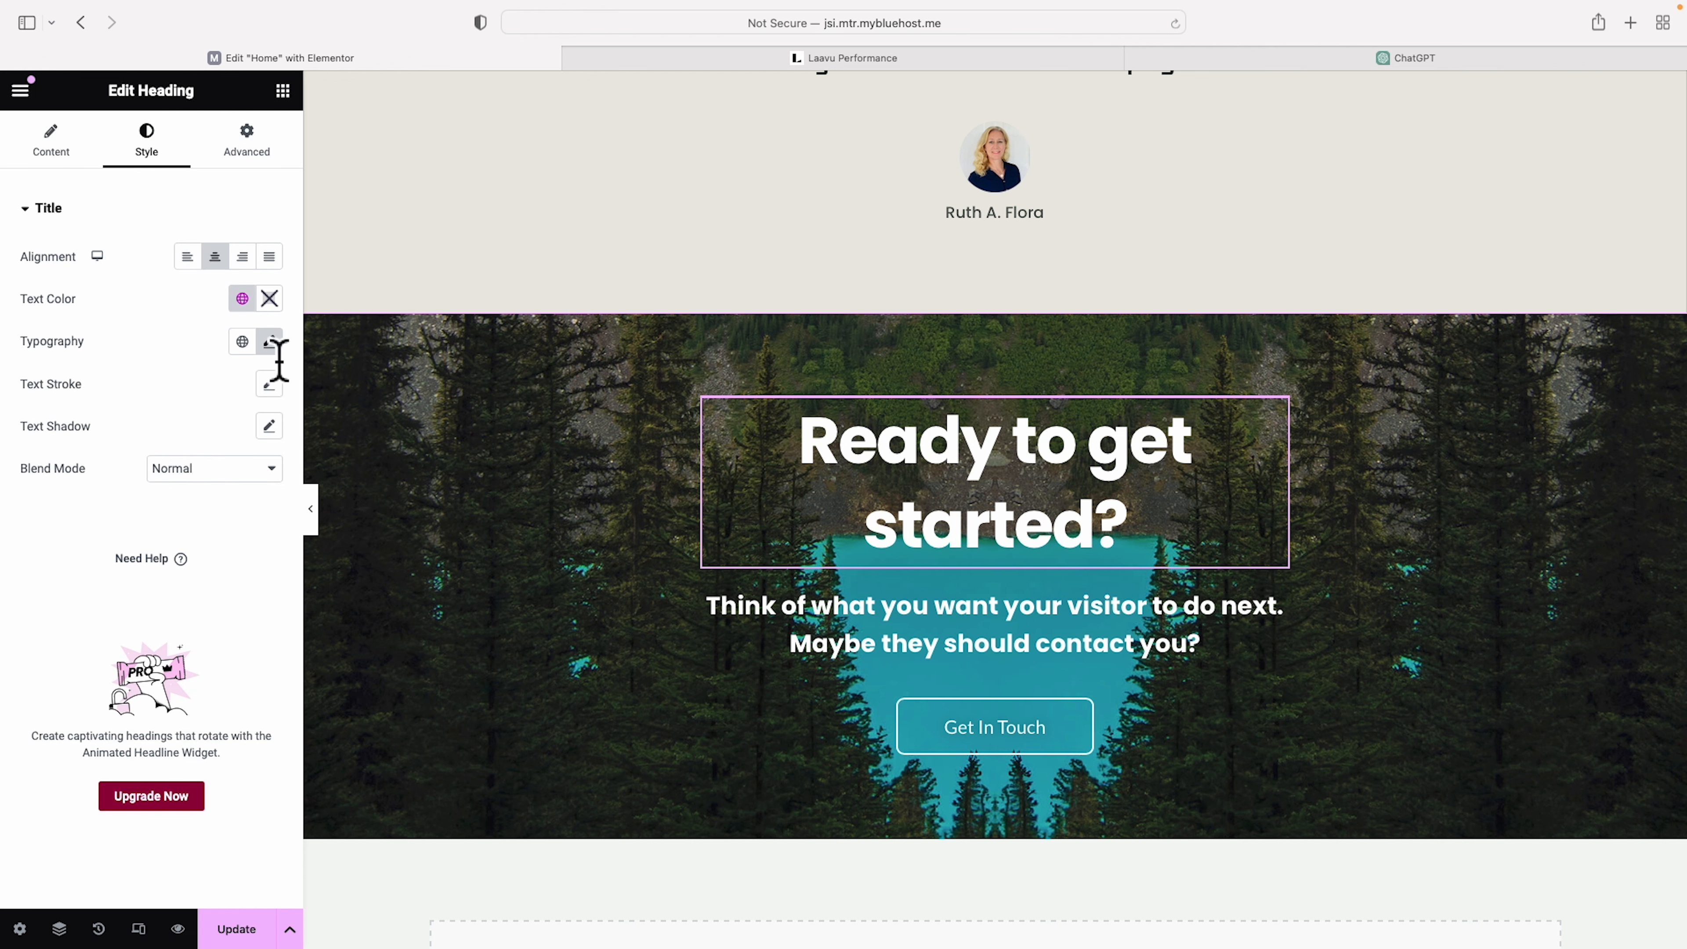
left_click(269, 341)
left_click(206, 436)
type("space")
left_click(188, 516)
left_click_drag(71, 498, 81, 506)
- Change the call-to-action subheading to "Book your free consultation." and set its font family to Space Grotesk
left_click(1005, 591)
triple_click(174, 302)
type("Book your free consultation.")
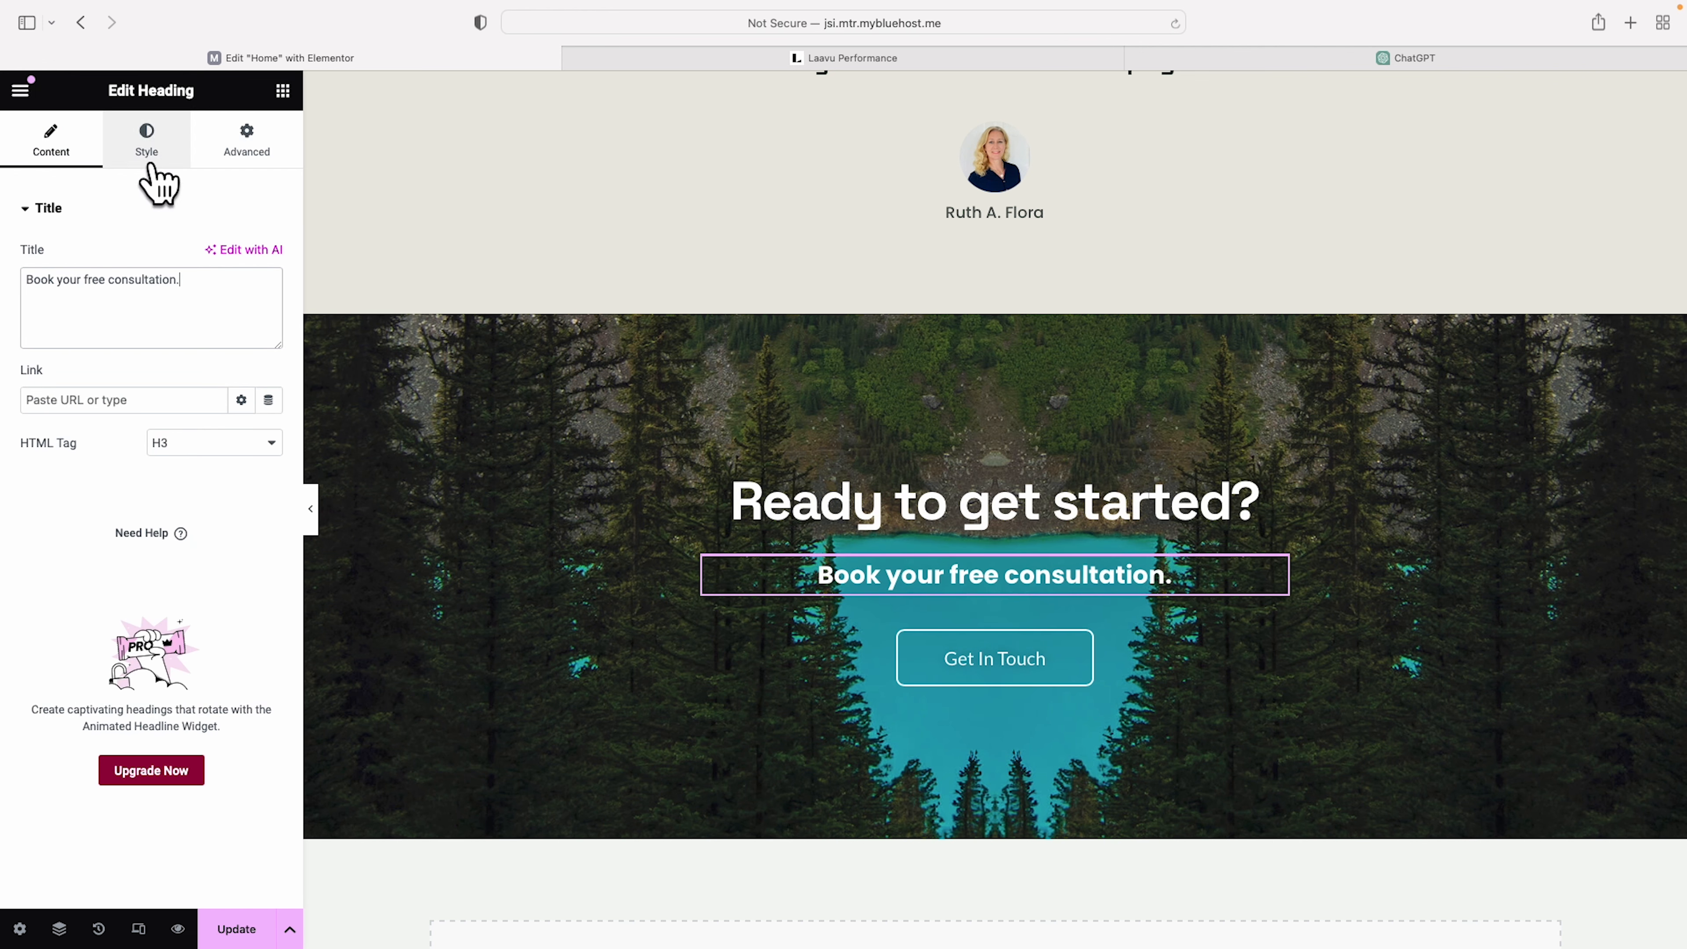
left_click(147, 141)
left_click(269, 341)
left_click(207, 439)
left_click(209, 518)
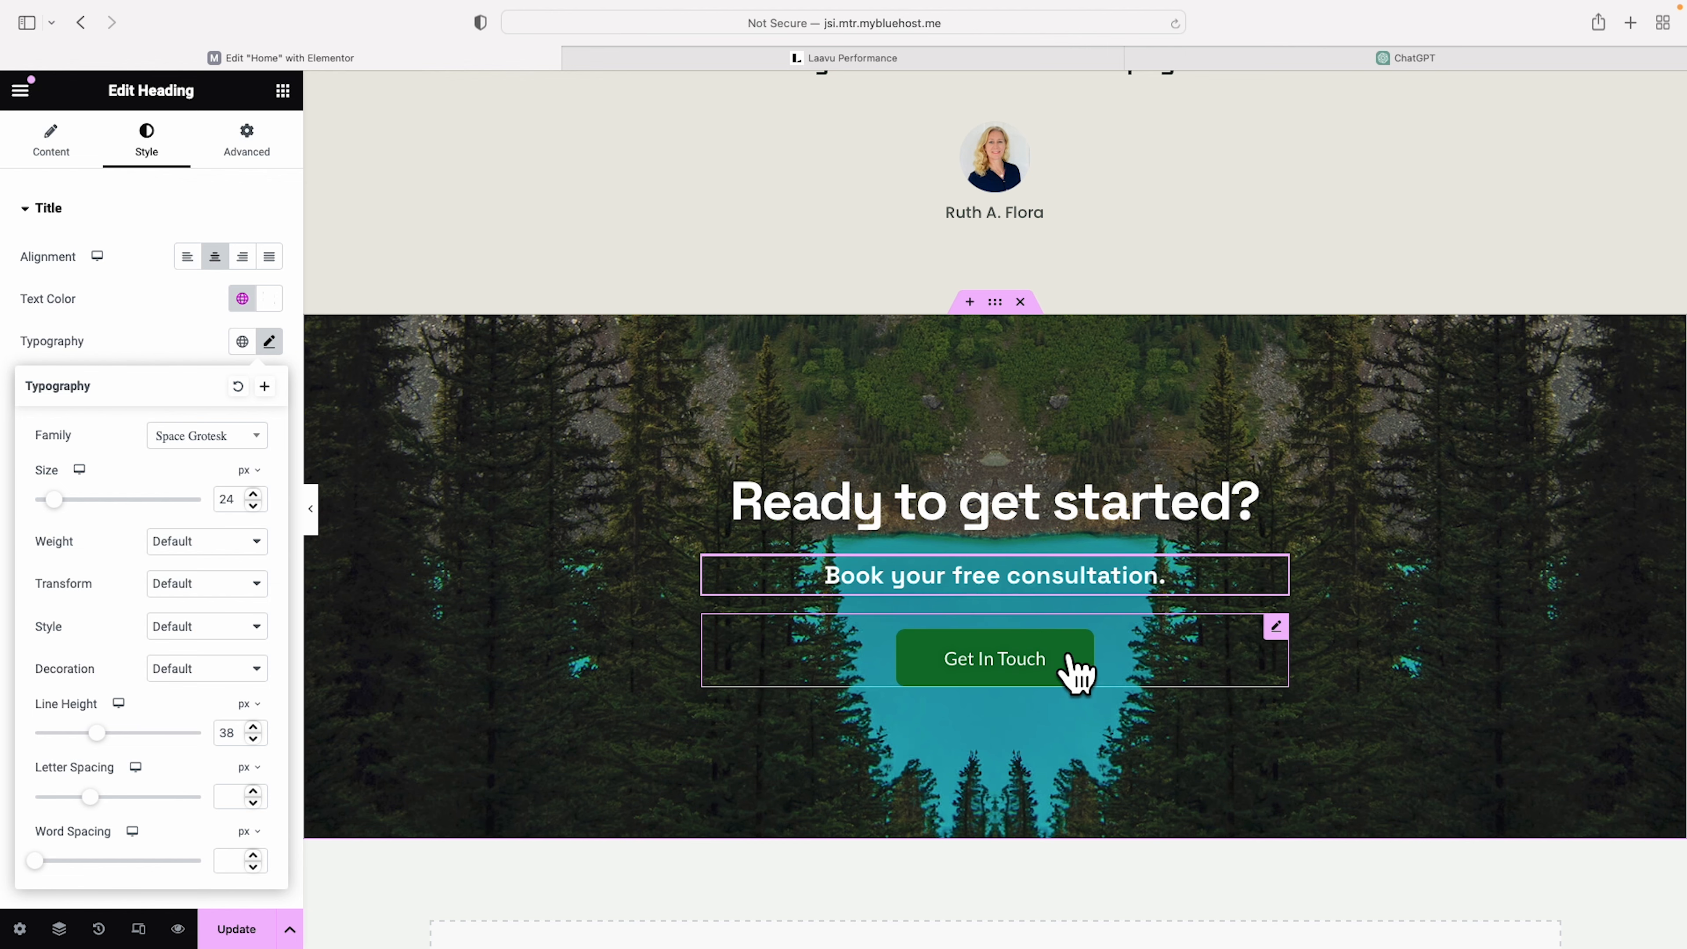
- Set the "Get In Touch" button's background to the New Global Color, #FBBC42
left_click(1281, 633)
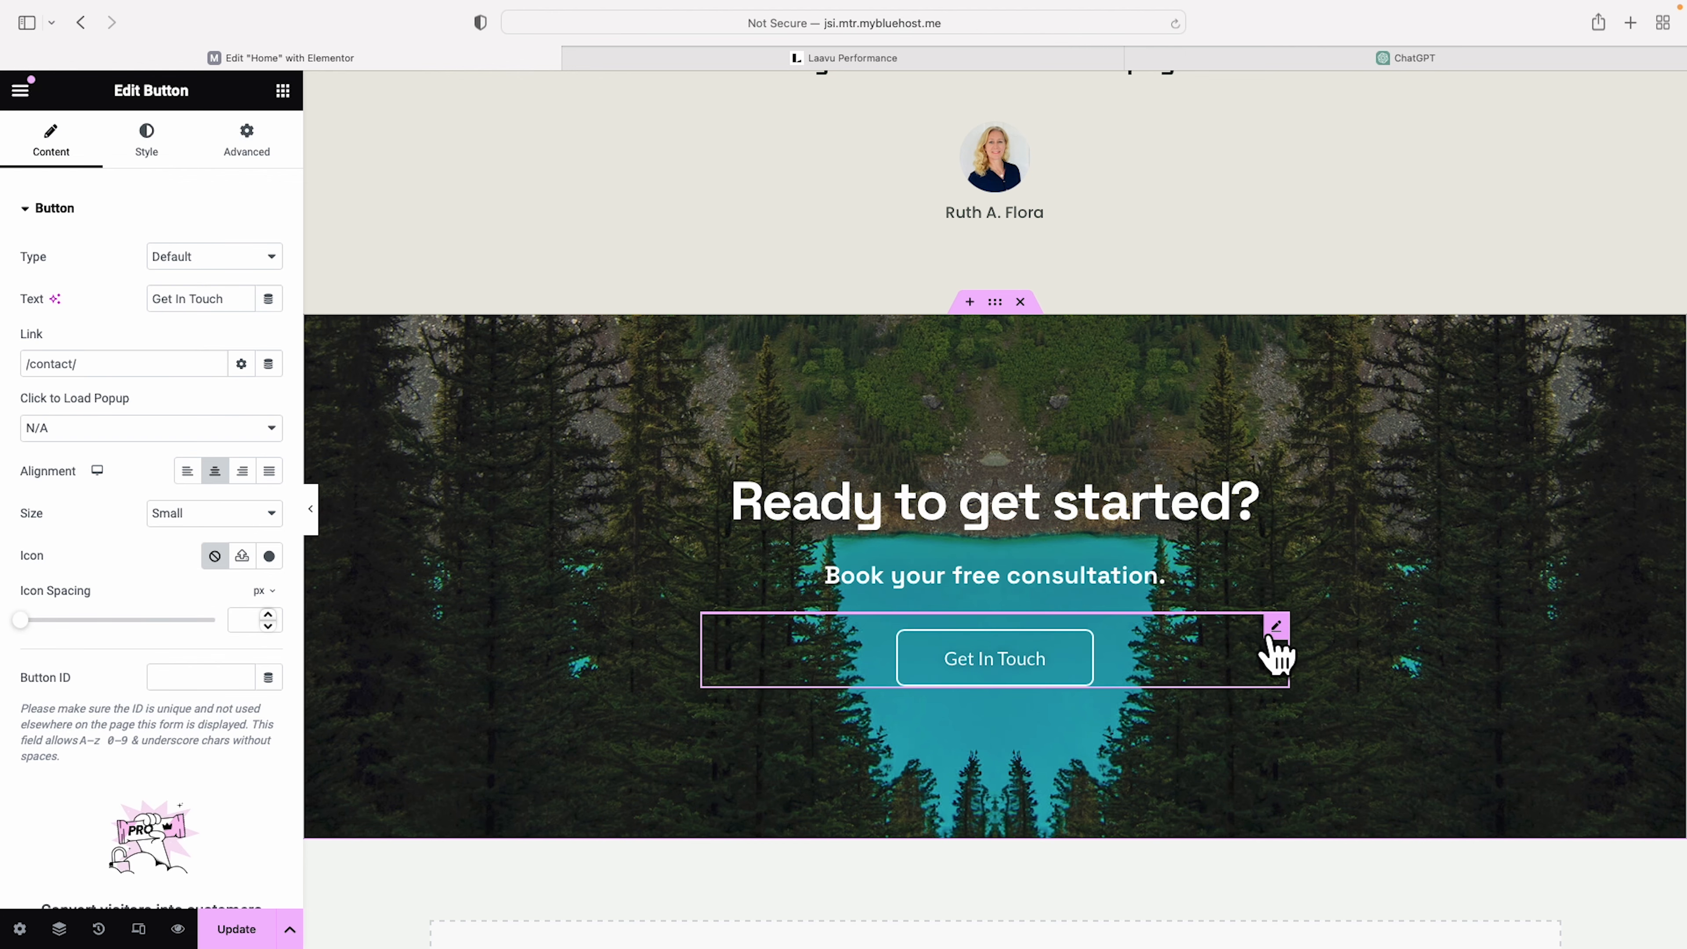
left_click(148, 148)
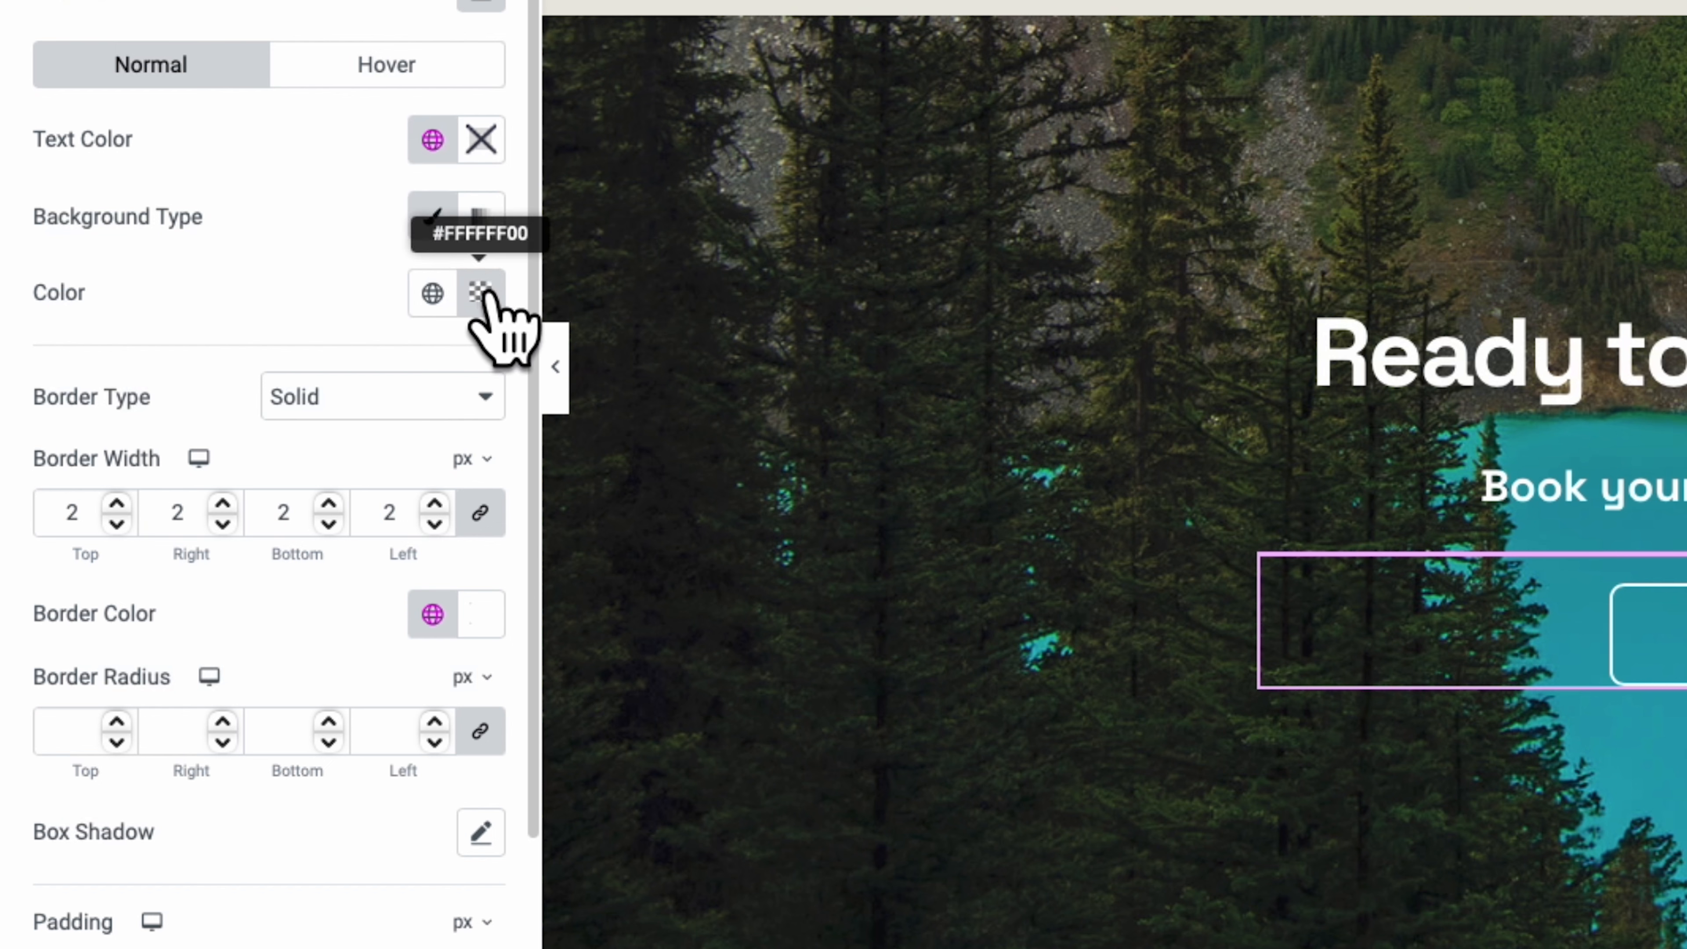
left_click(433, 298)
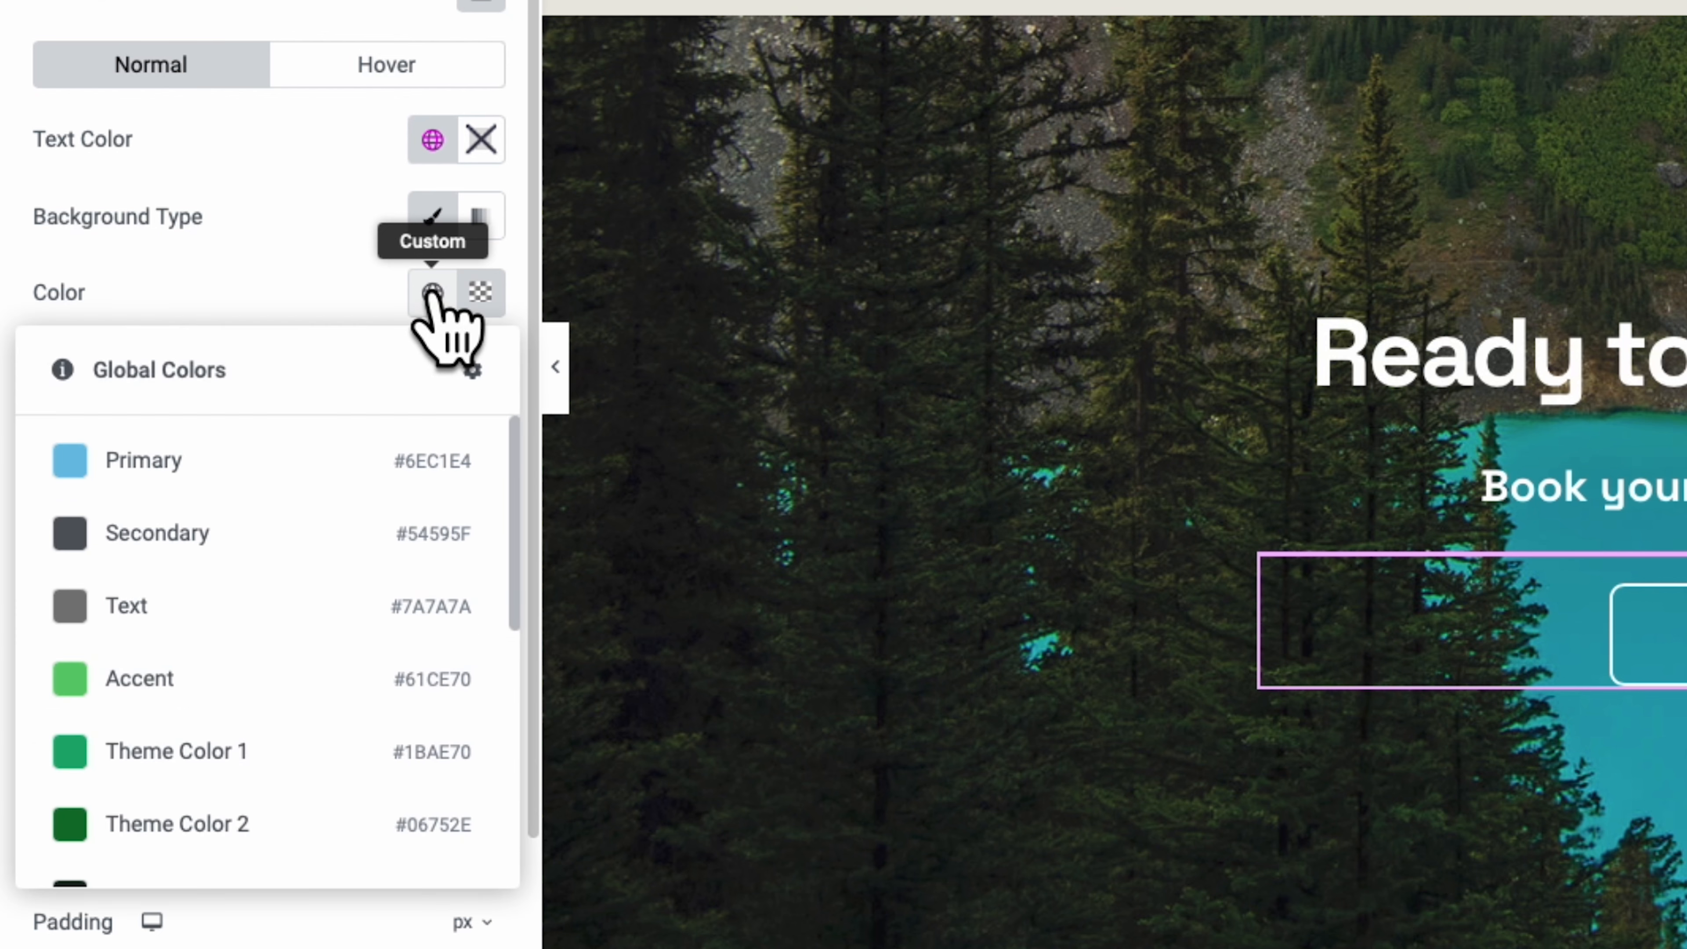
scroll(352, 565, "down", 5)
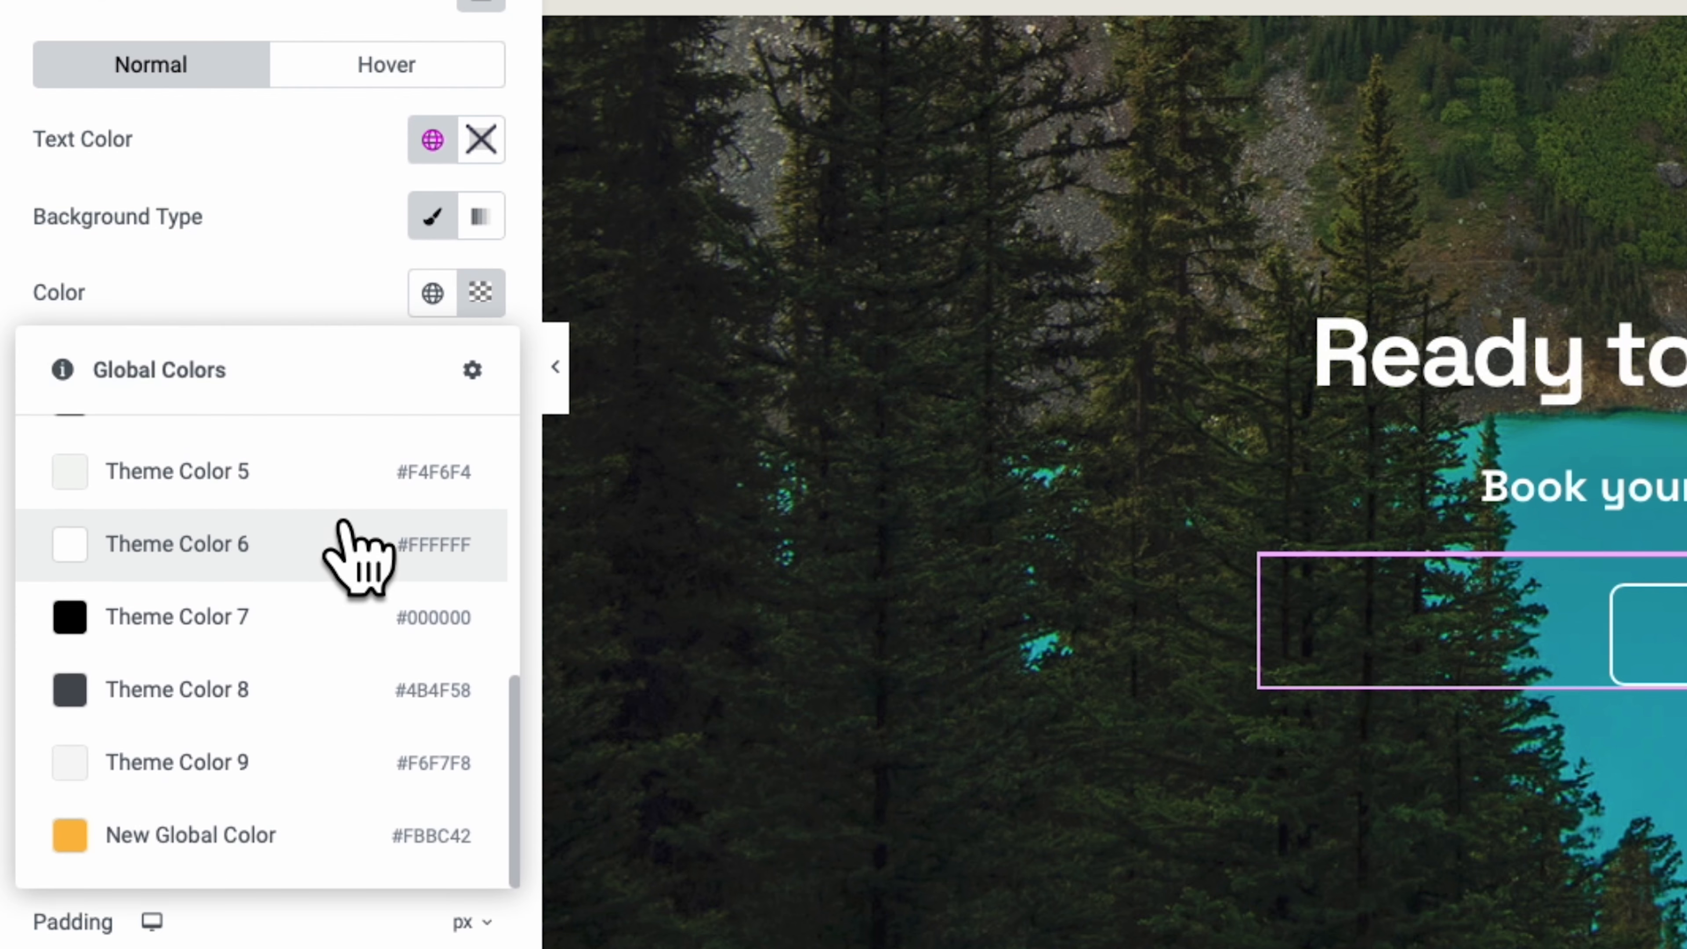
left_click(164, 841)
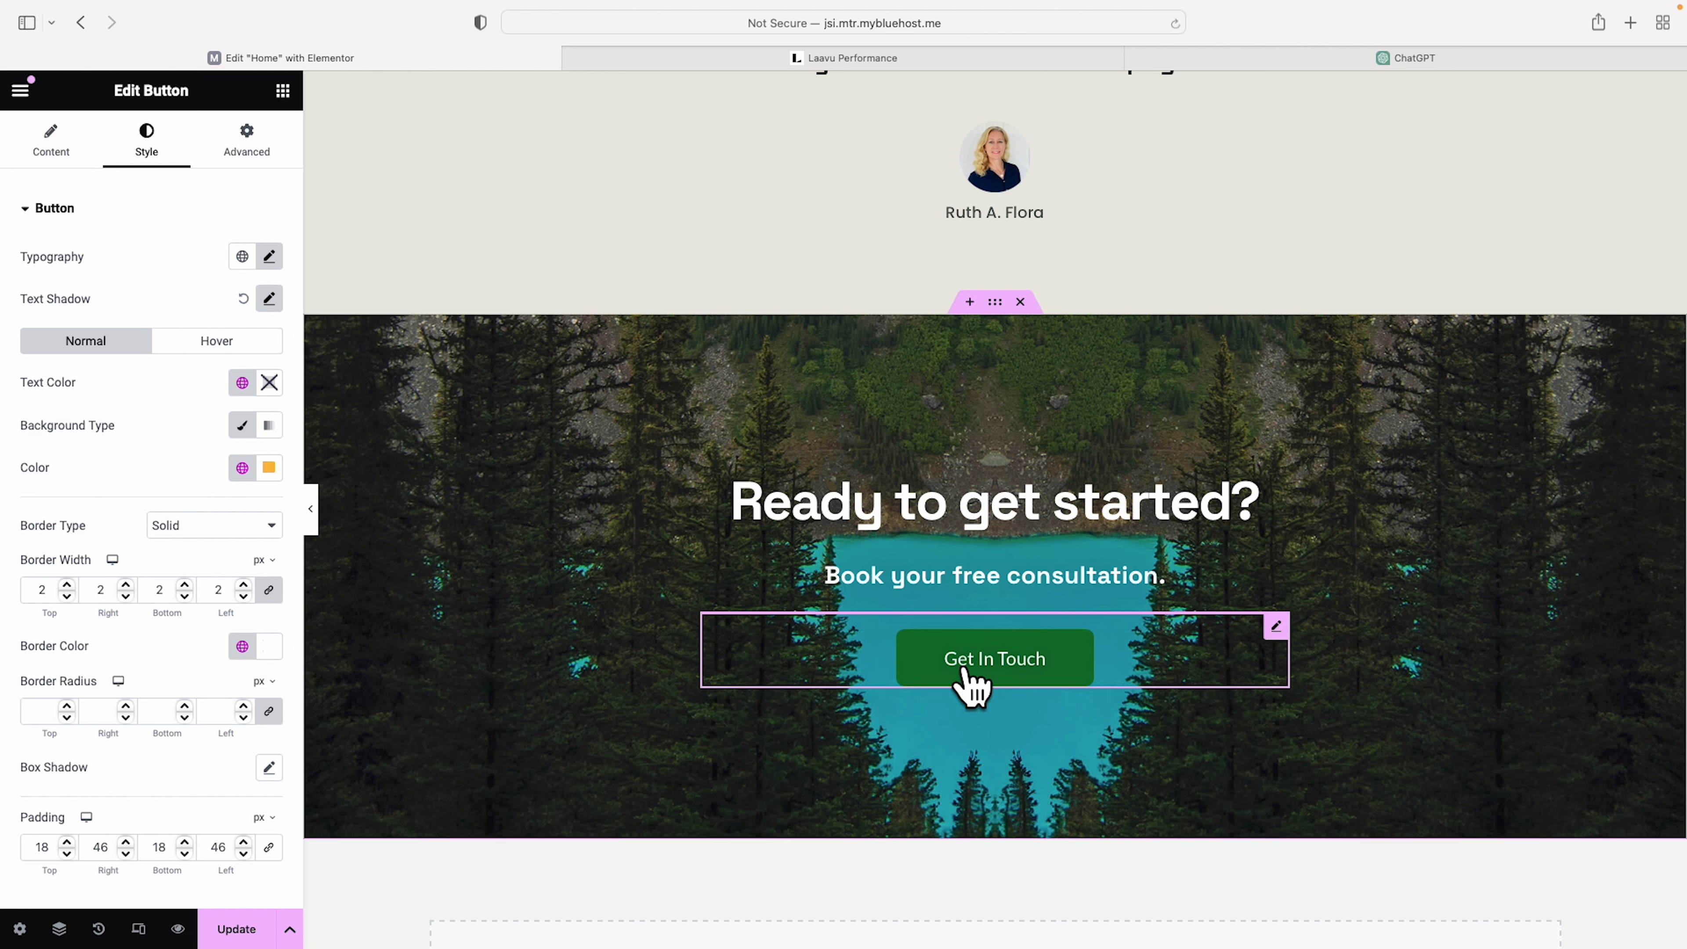
- Set the "Get In Touch" button's text color to black and its border radius to 40 px
left_click(269, 383)
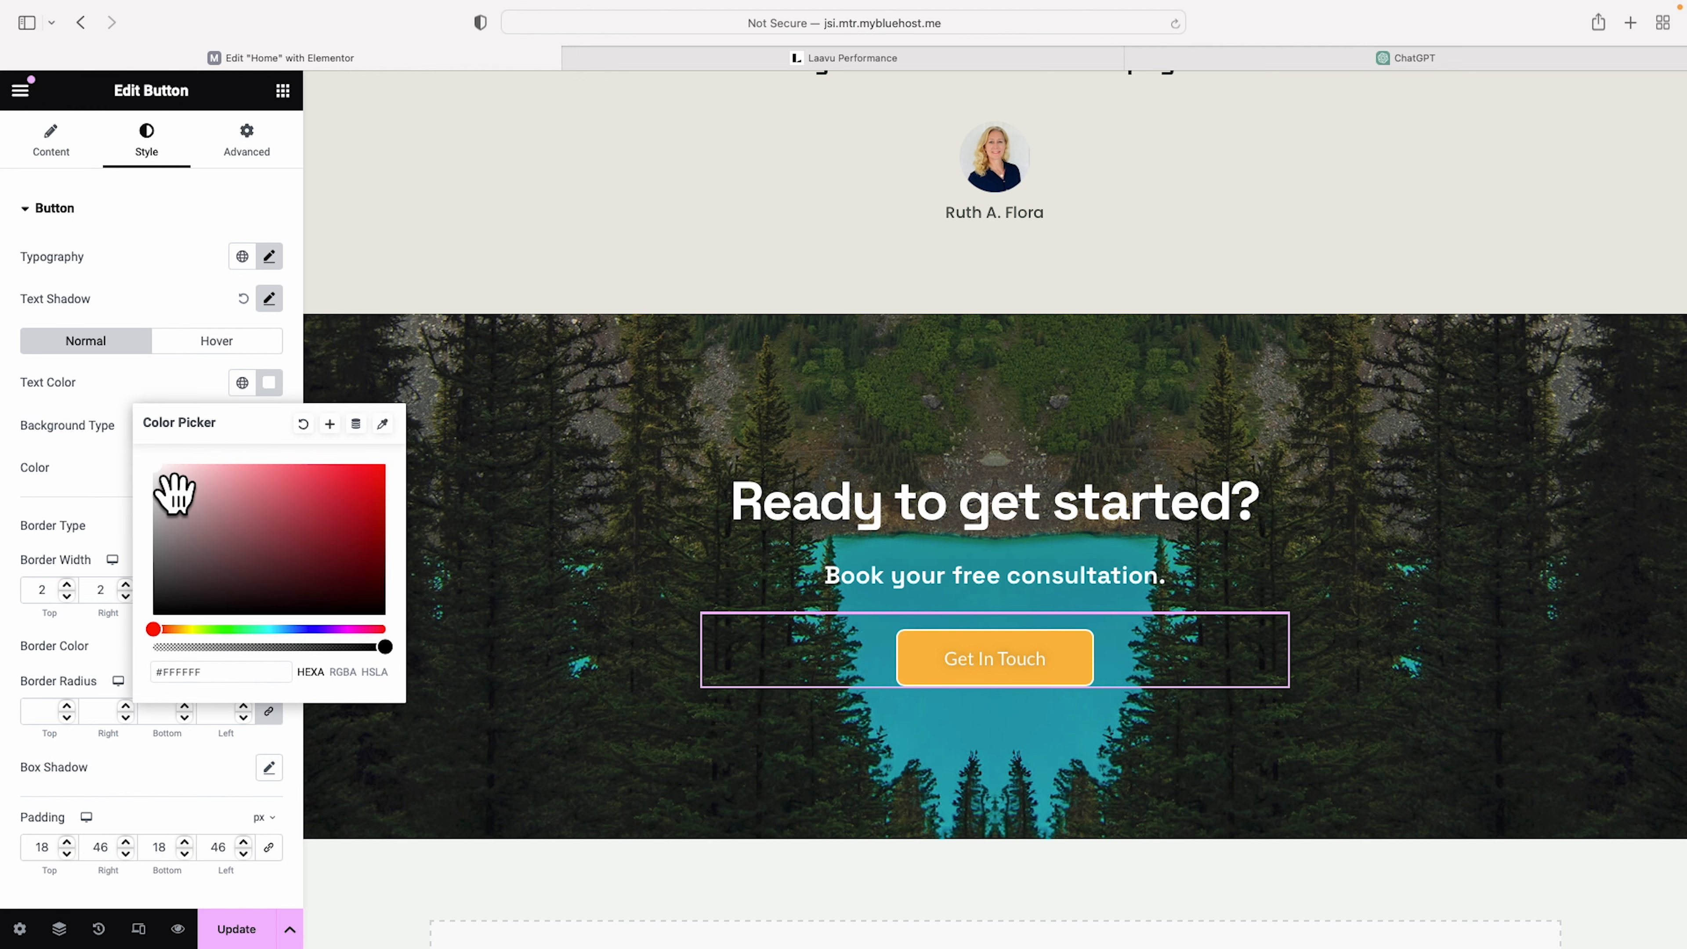
left_click_drag(159, 485, 143, 625)
left_click(151, 369)
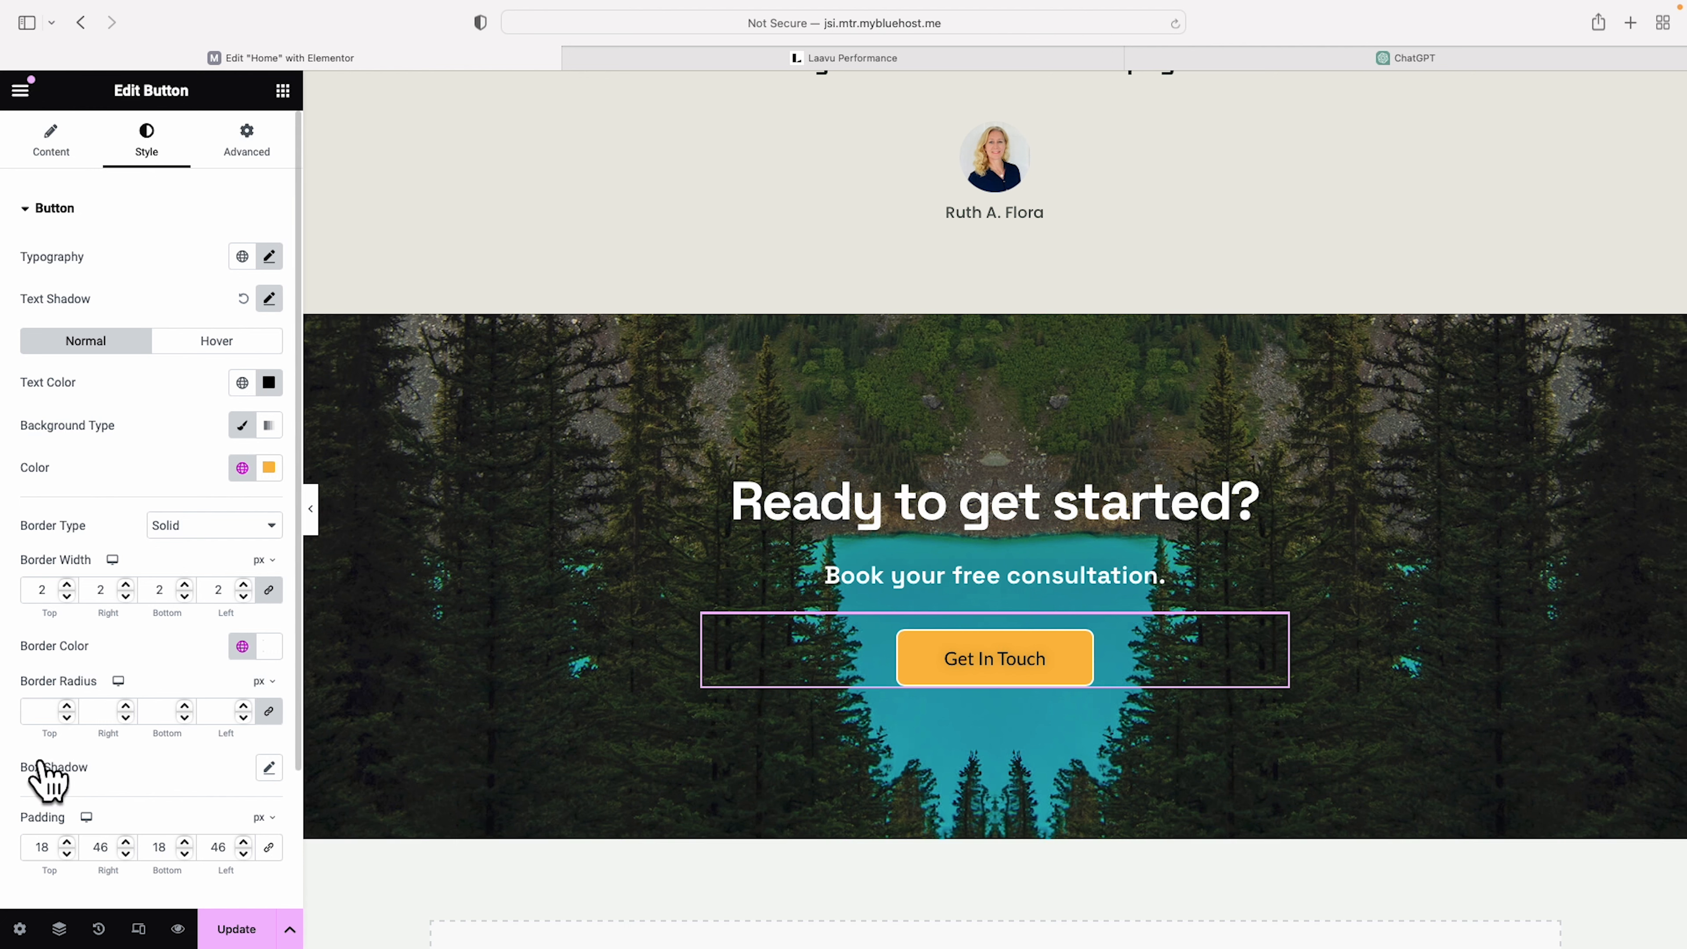
left_click(66, 706)
left_click(67, 706)
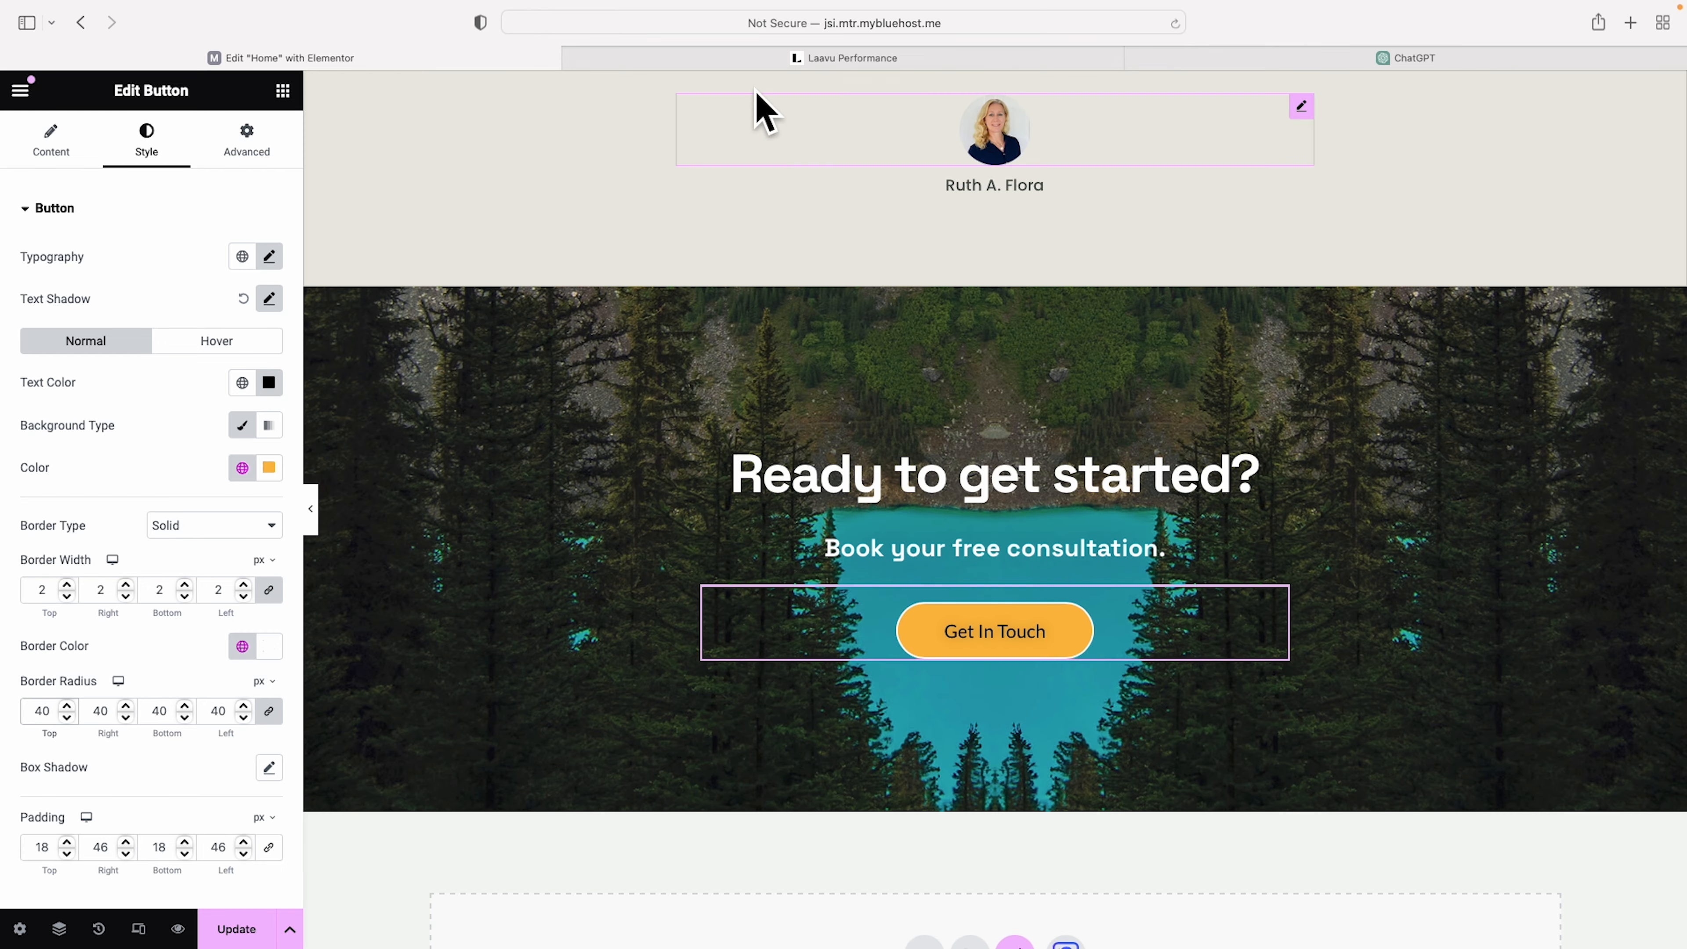
- Remove the call-to-action section's background image and set its background color to black, using the Laavu site as reference
left_click(742, 60)
scroll(1069, 483, "up", 5)
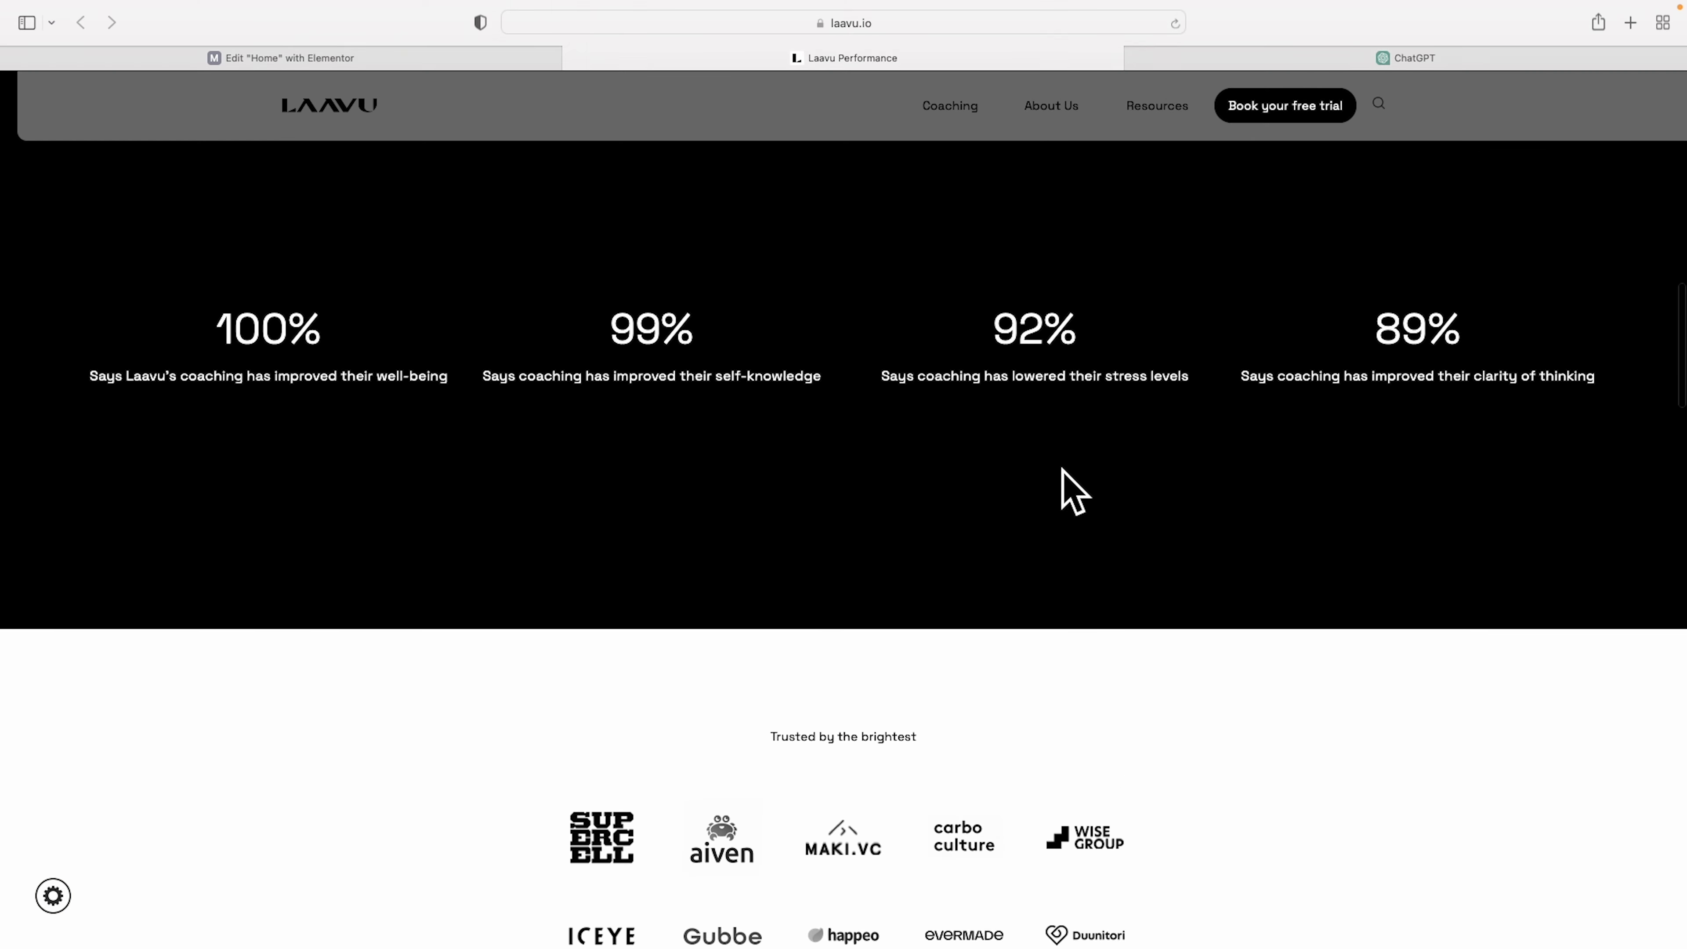
scroll(1069, 492, "down", 10)
scroll(1062, 475, "down", 15)
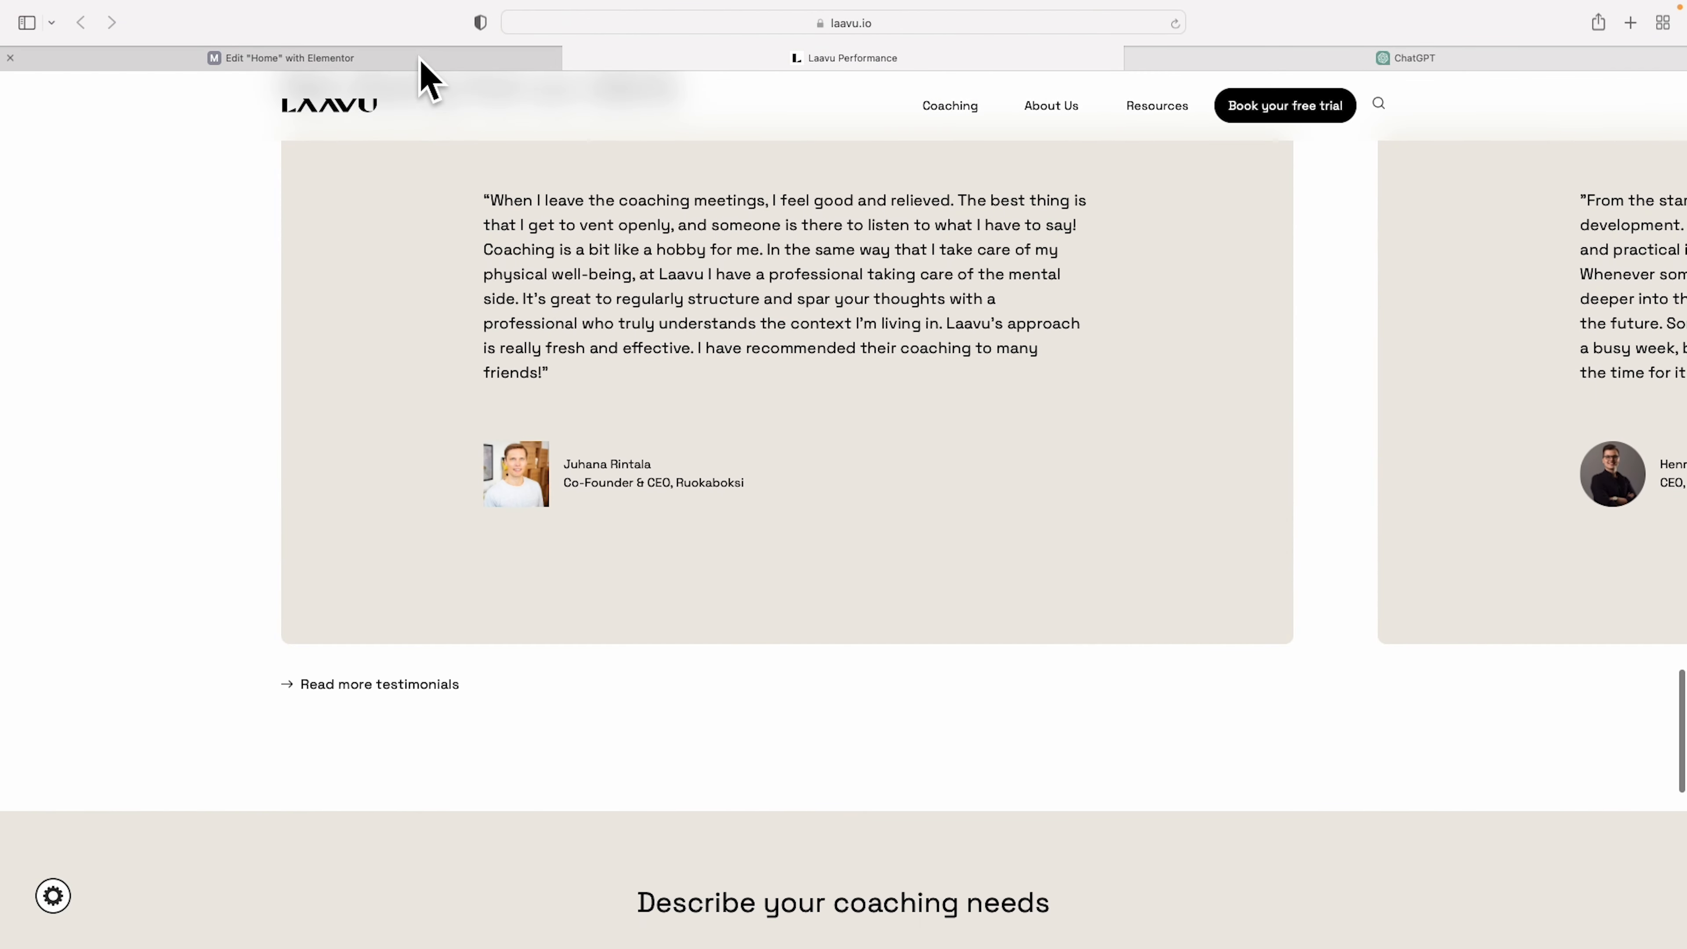
left_click(419, 60)
left_click(995, 279)
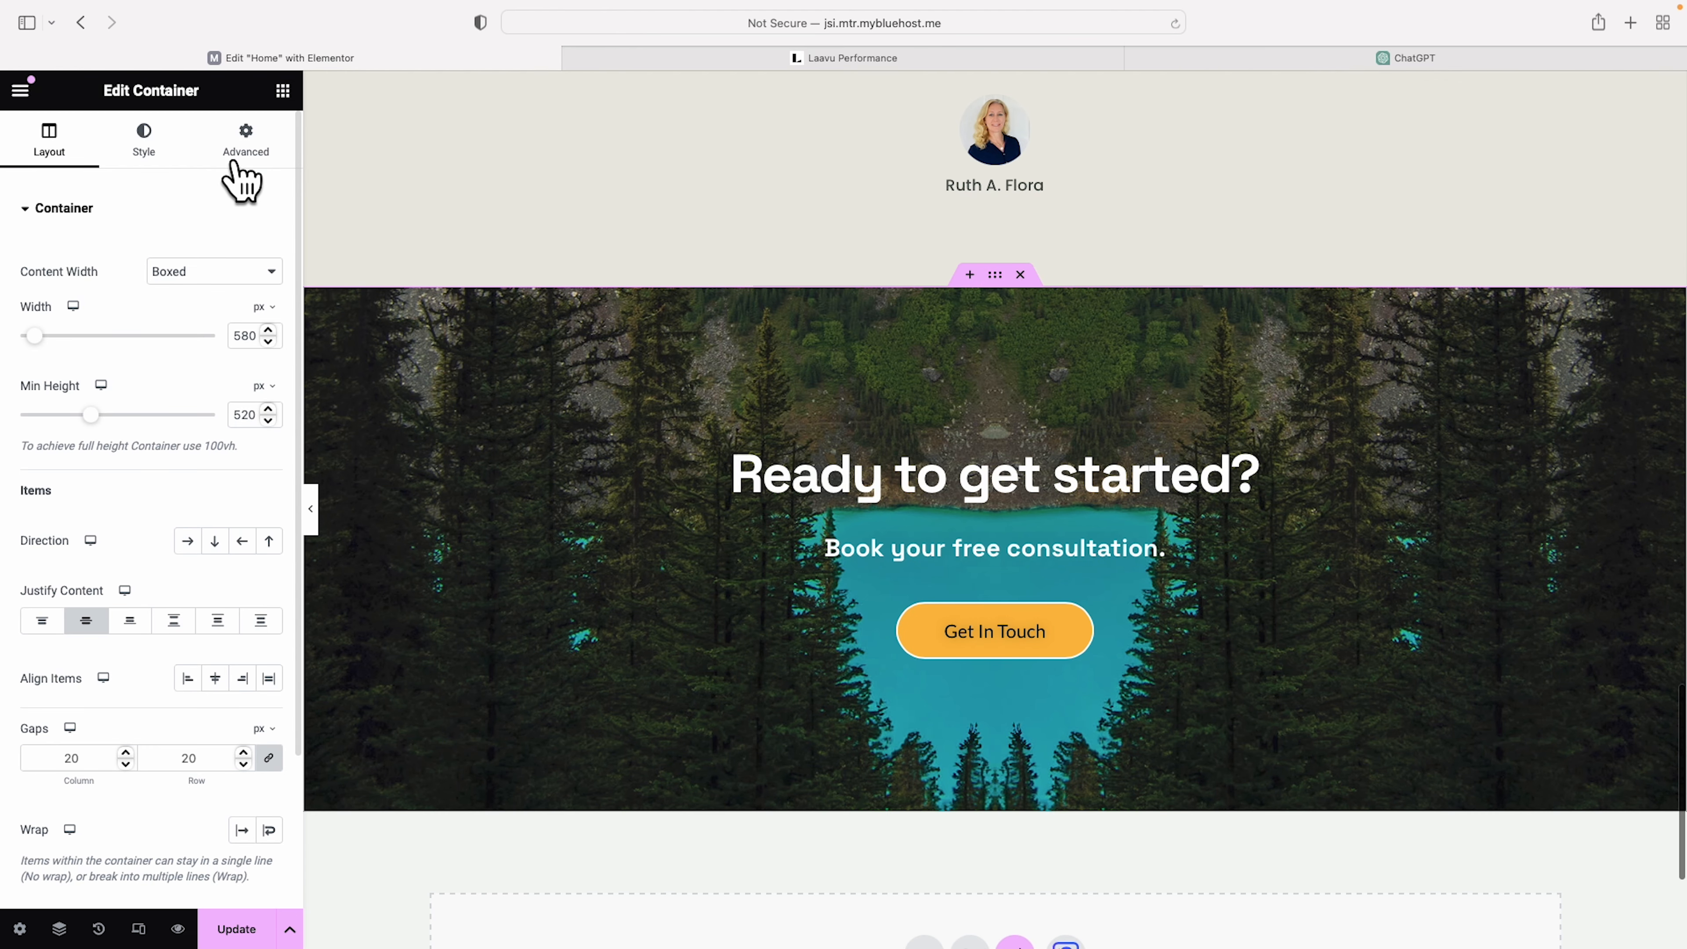
left_click(145, 149)
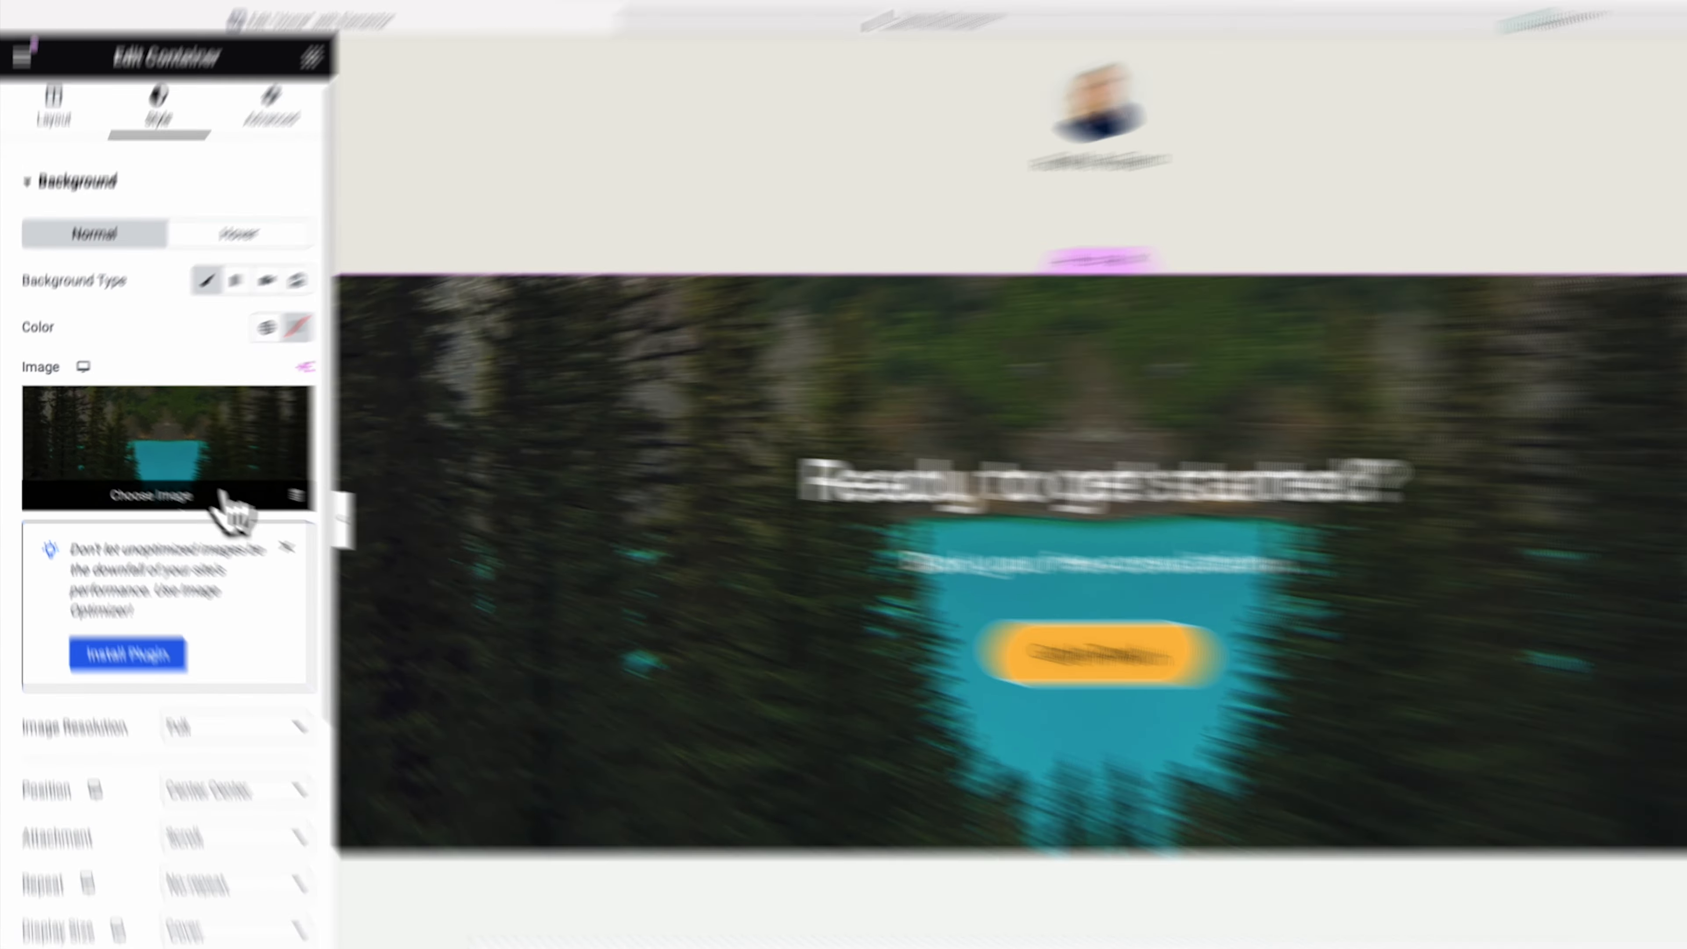
scroll(468, 459, "down", 1)
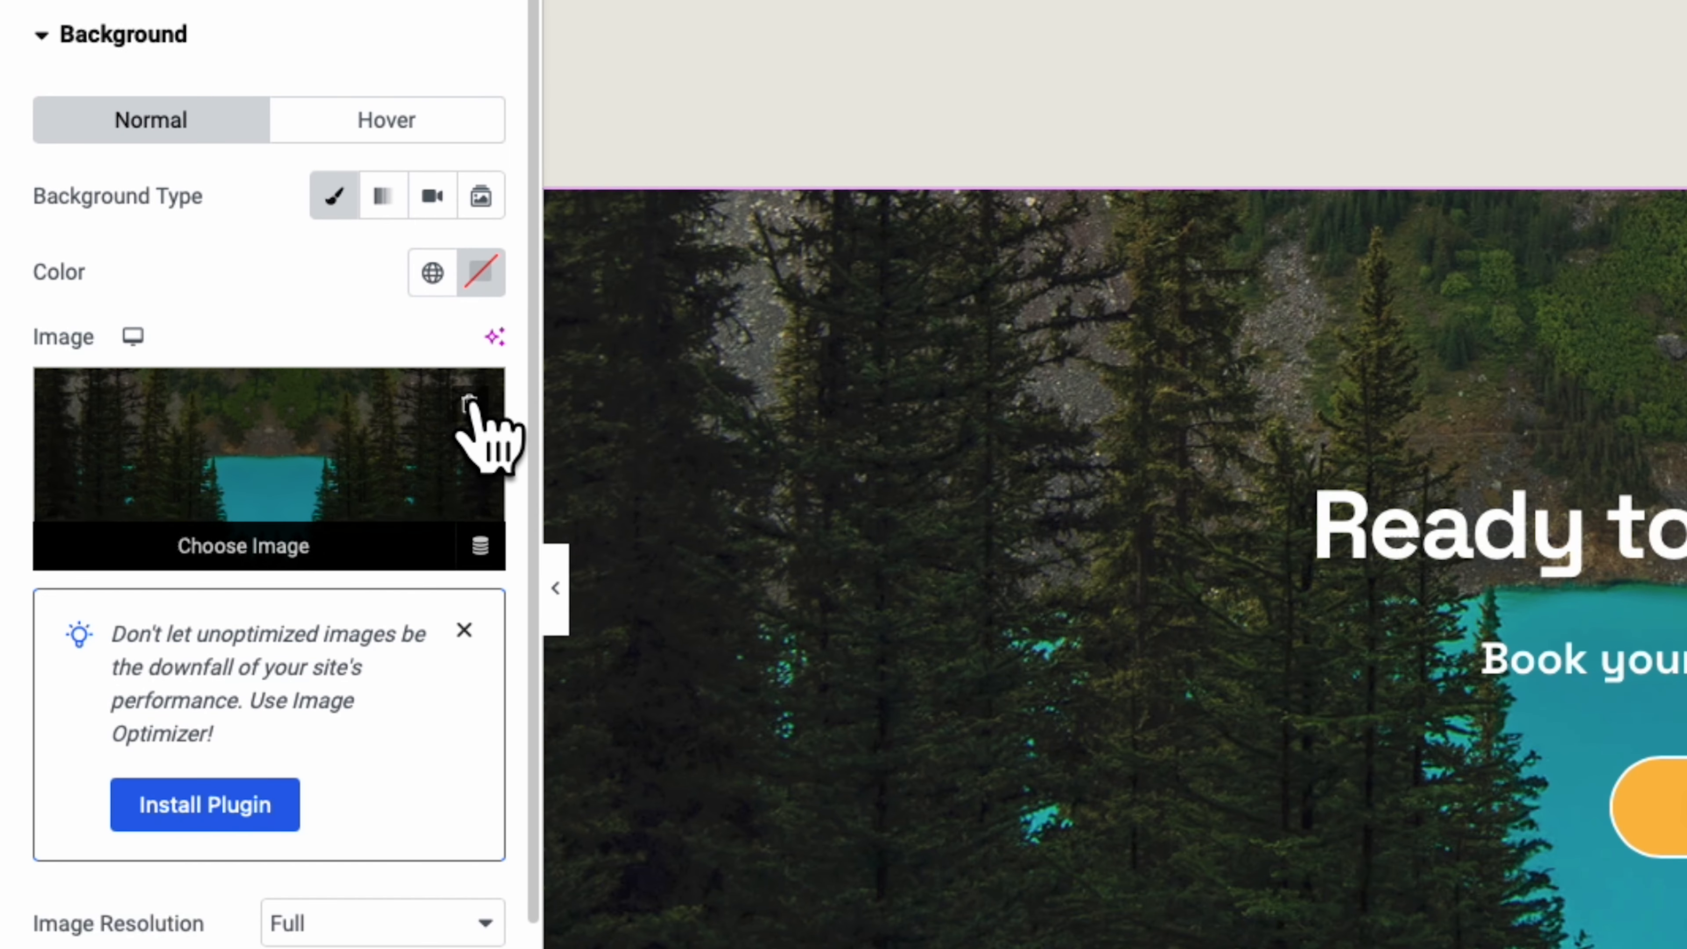
left_click(469, 404)
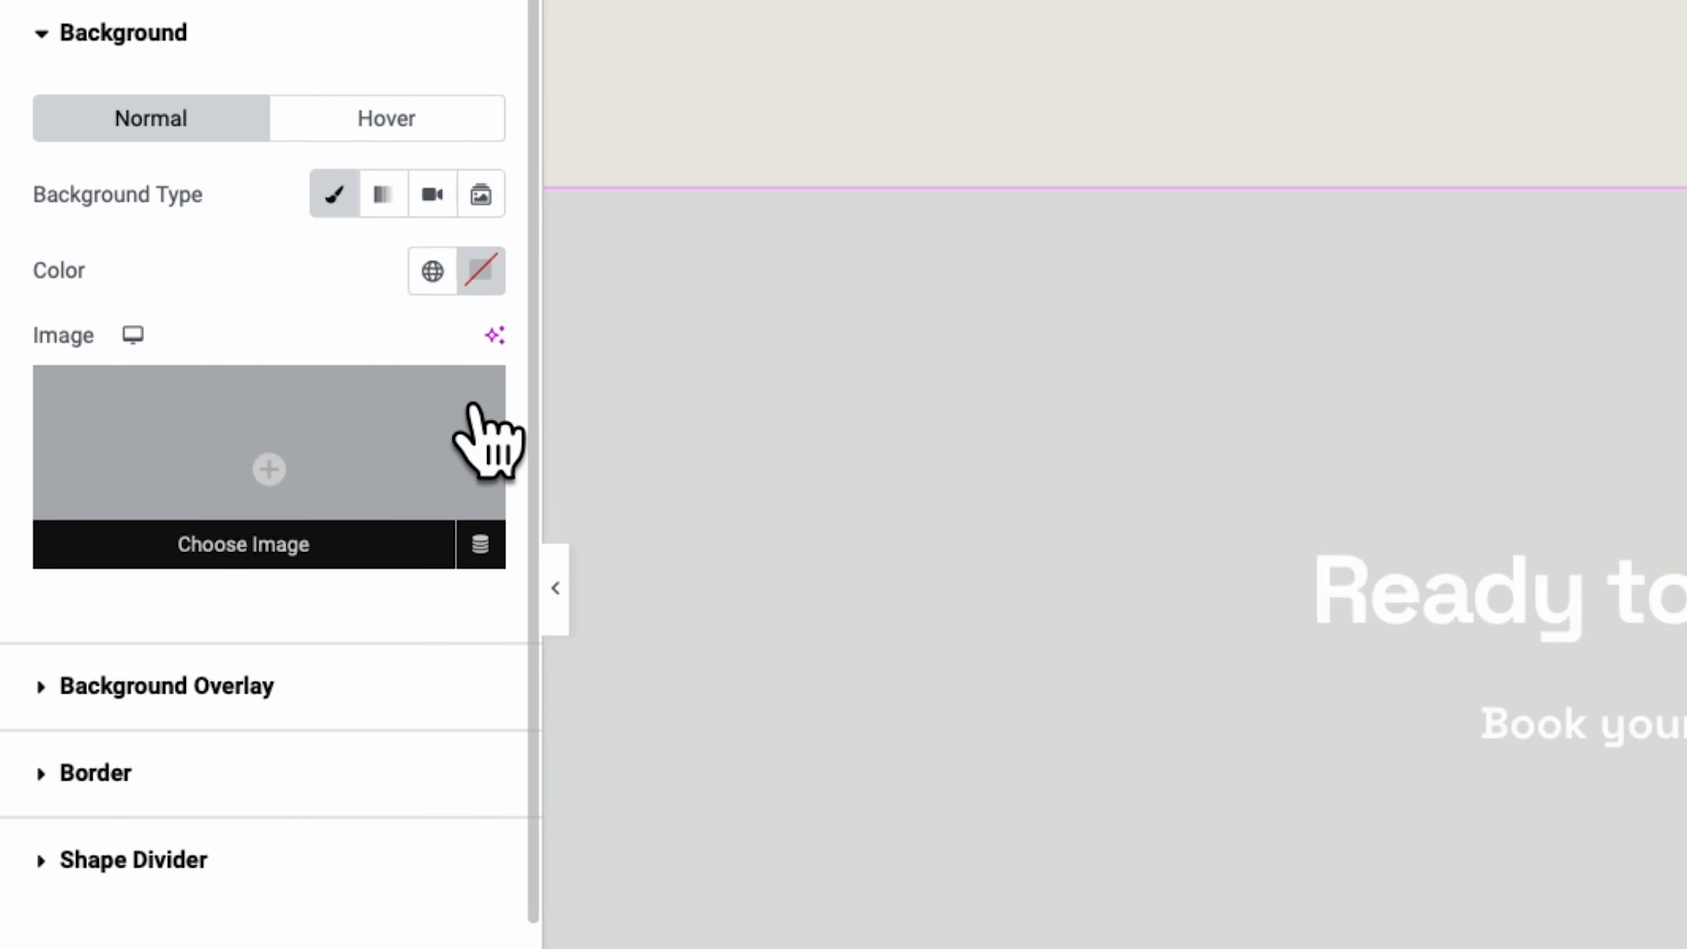
left_click(483, 284)
left_click_drag(327, 671, 199, 784)
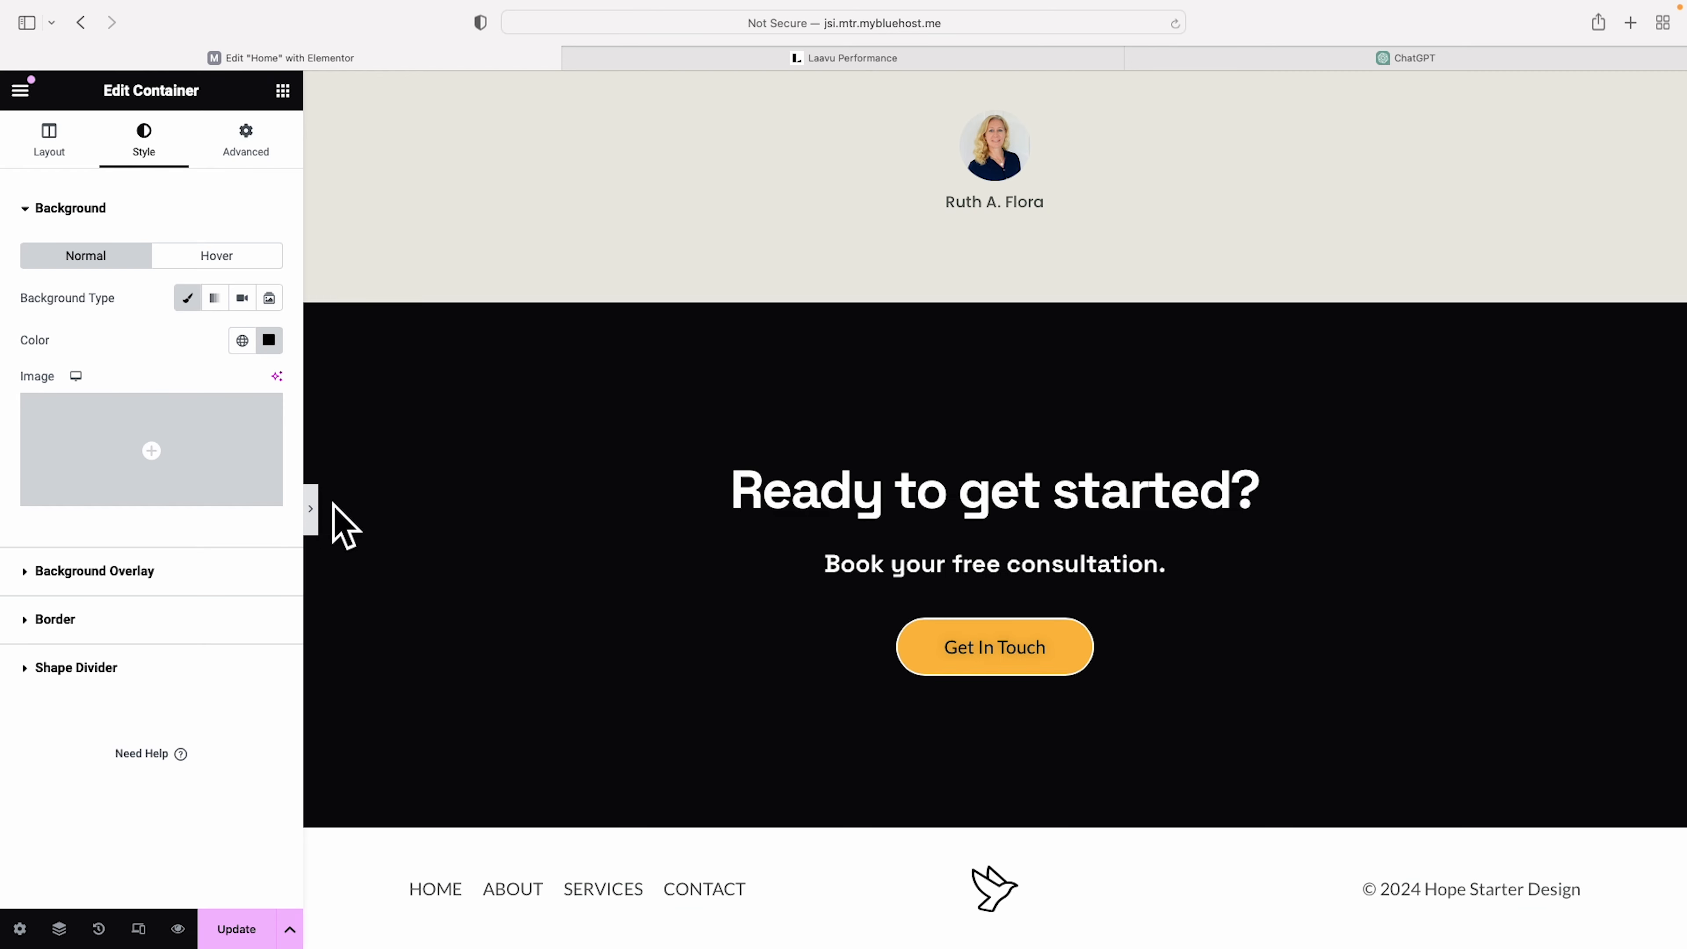
- Review the restyled home page sections with the editing panel hidden, from the call to action up to the welcome section
left_click(320, 527)
scroll(1114, 510, "up", 10)
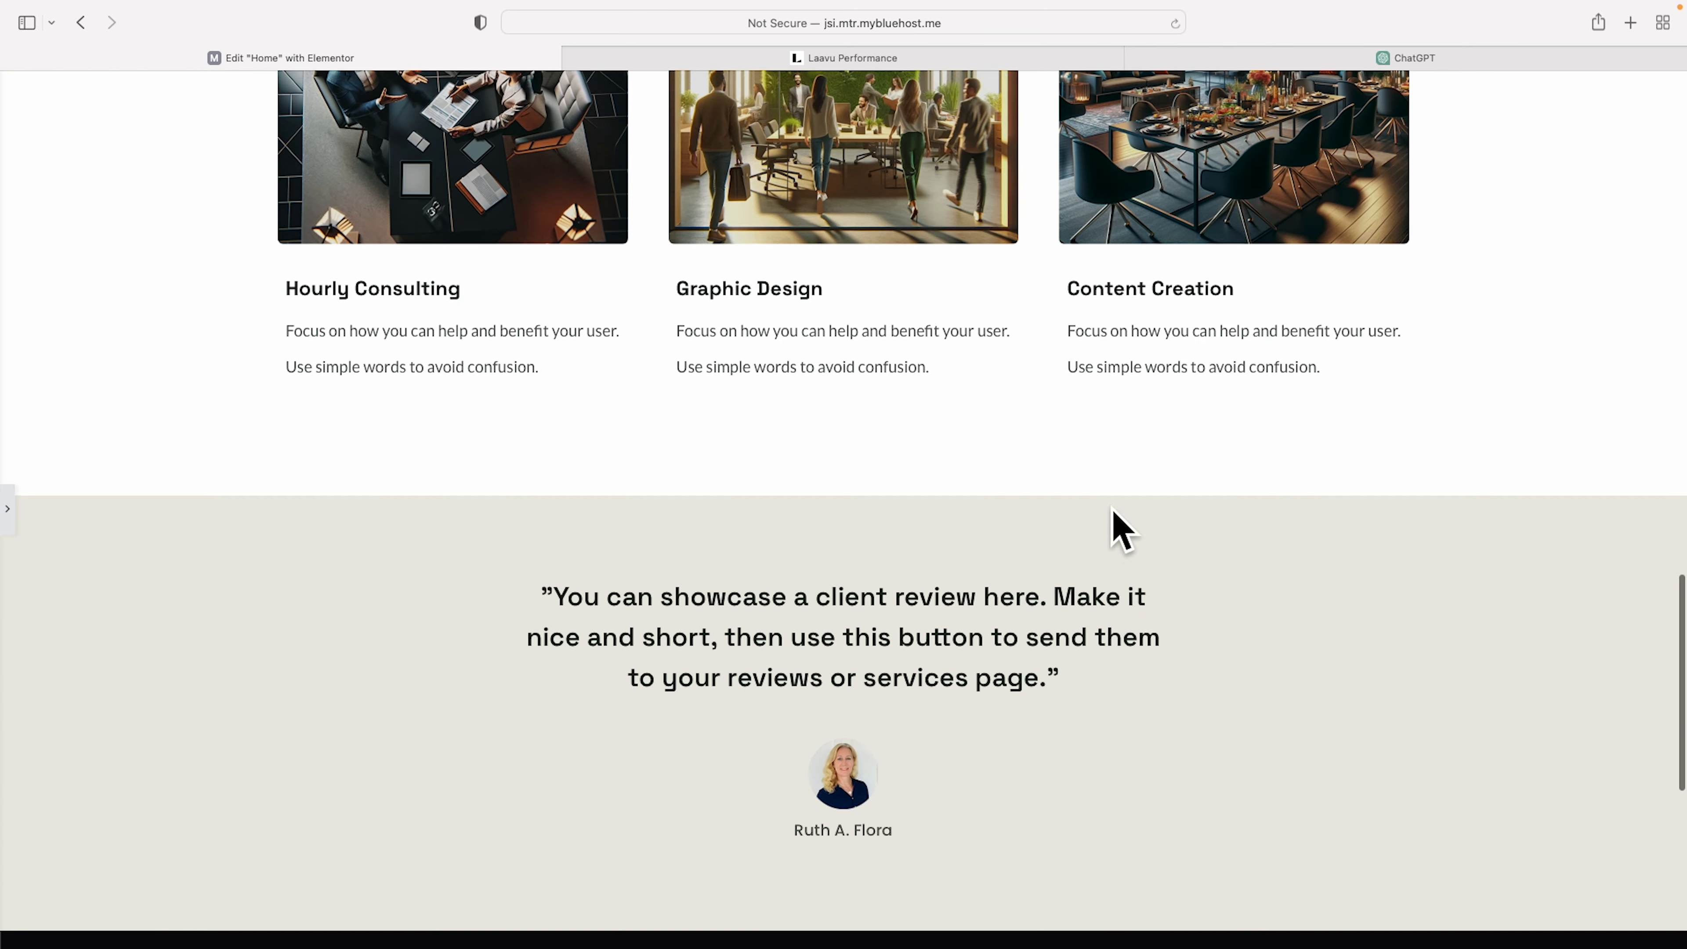
scroll(1116, 527, "up", 10)
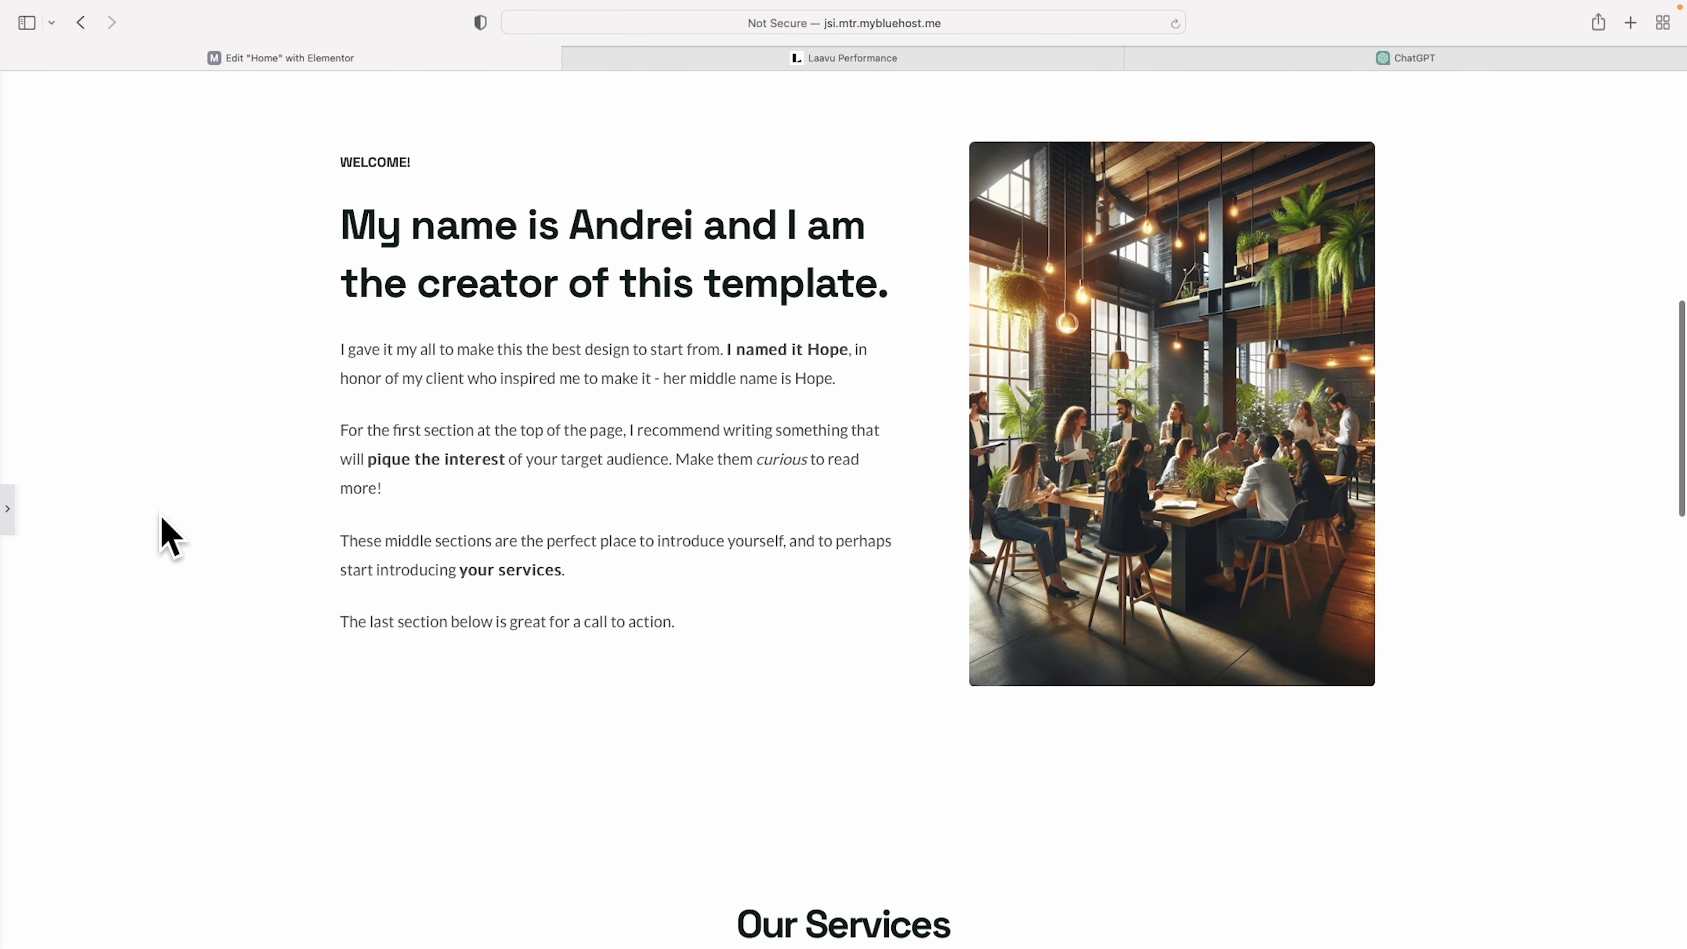
left_click(9, 525)
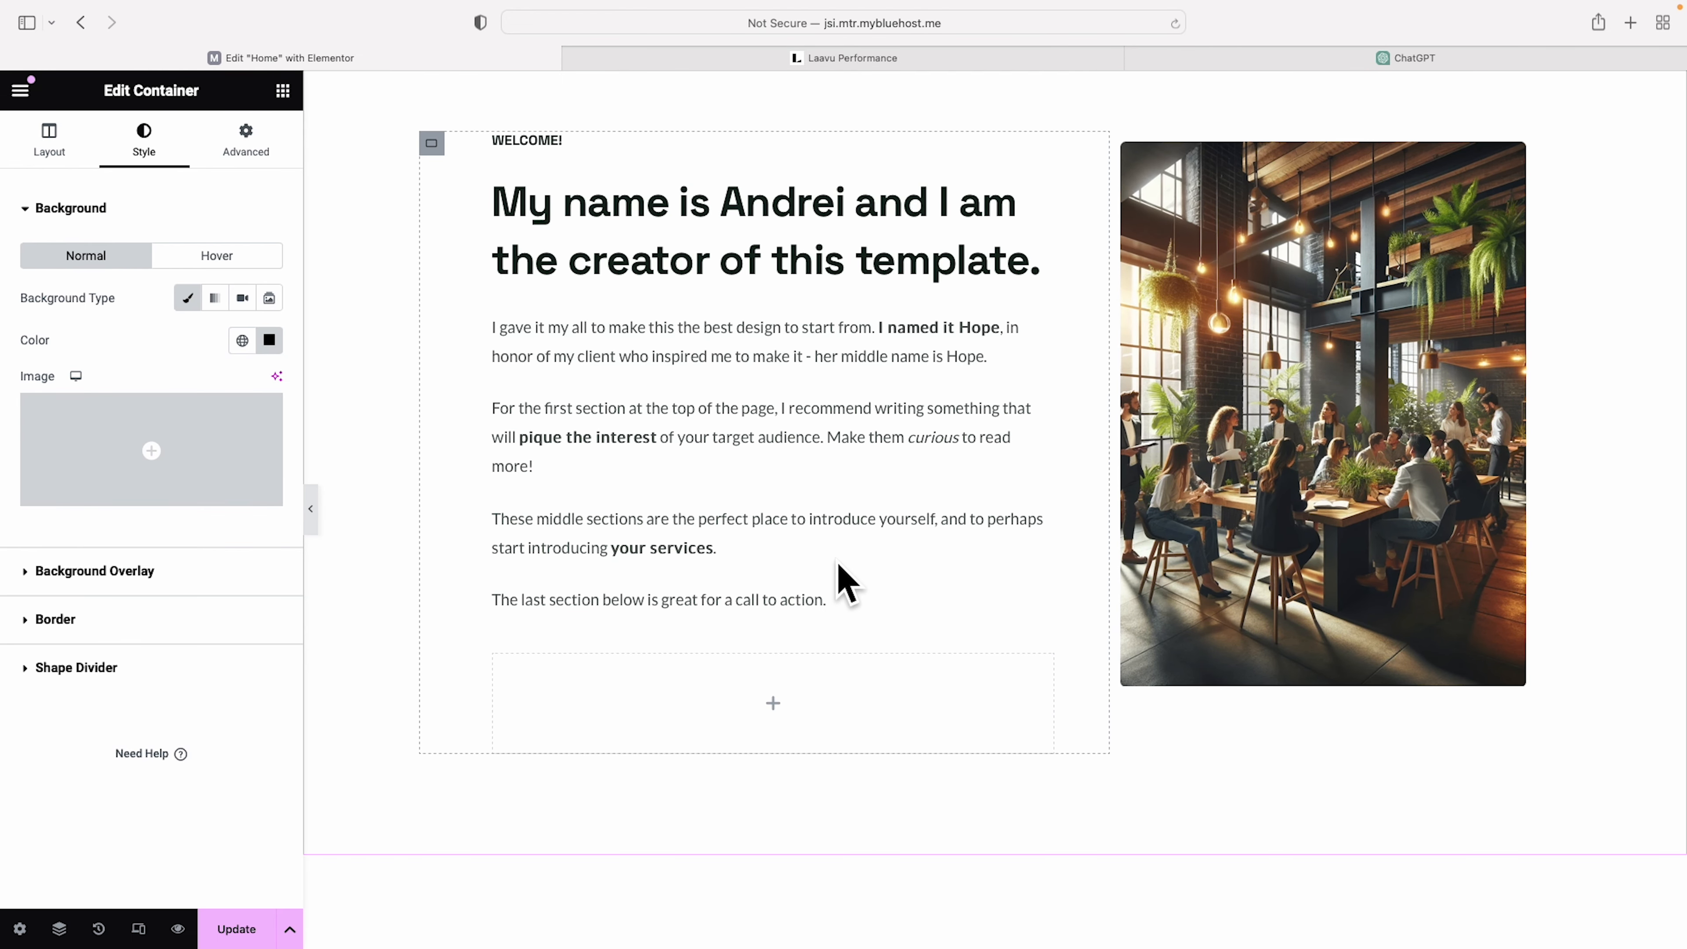
- Open a new section placeholder above the client review and compare with the Laavu site's black statistics section
scroll(840, 582, "down", 10)
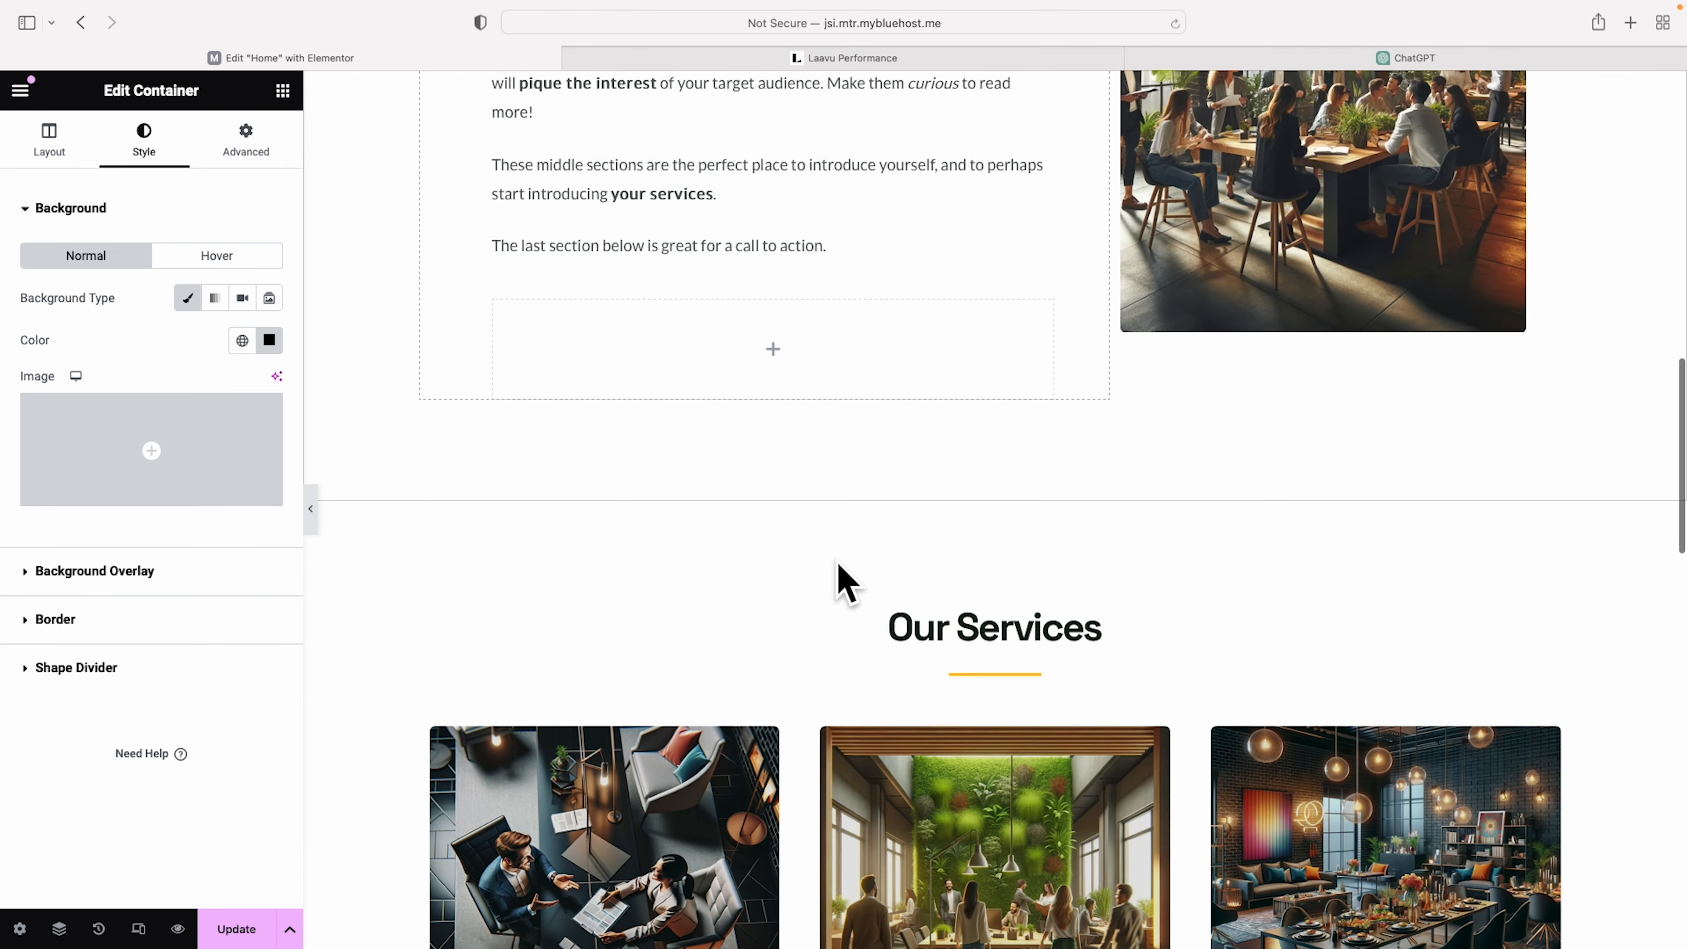
scroll(843, 580, "down", 7)
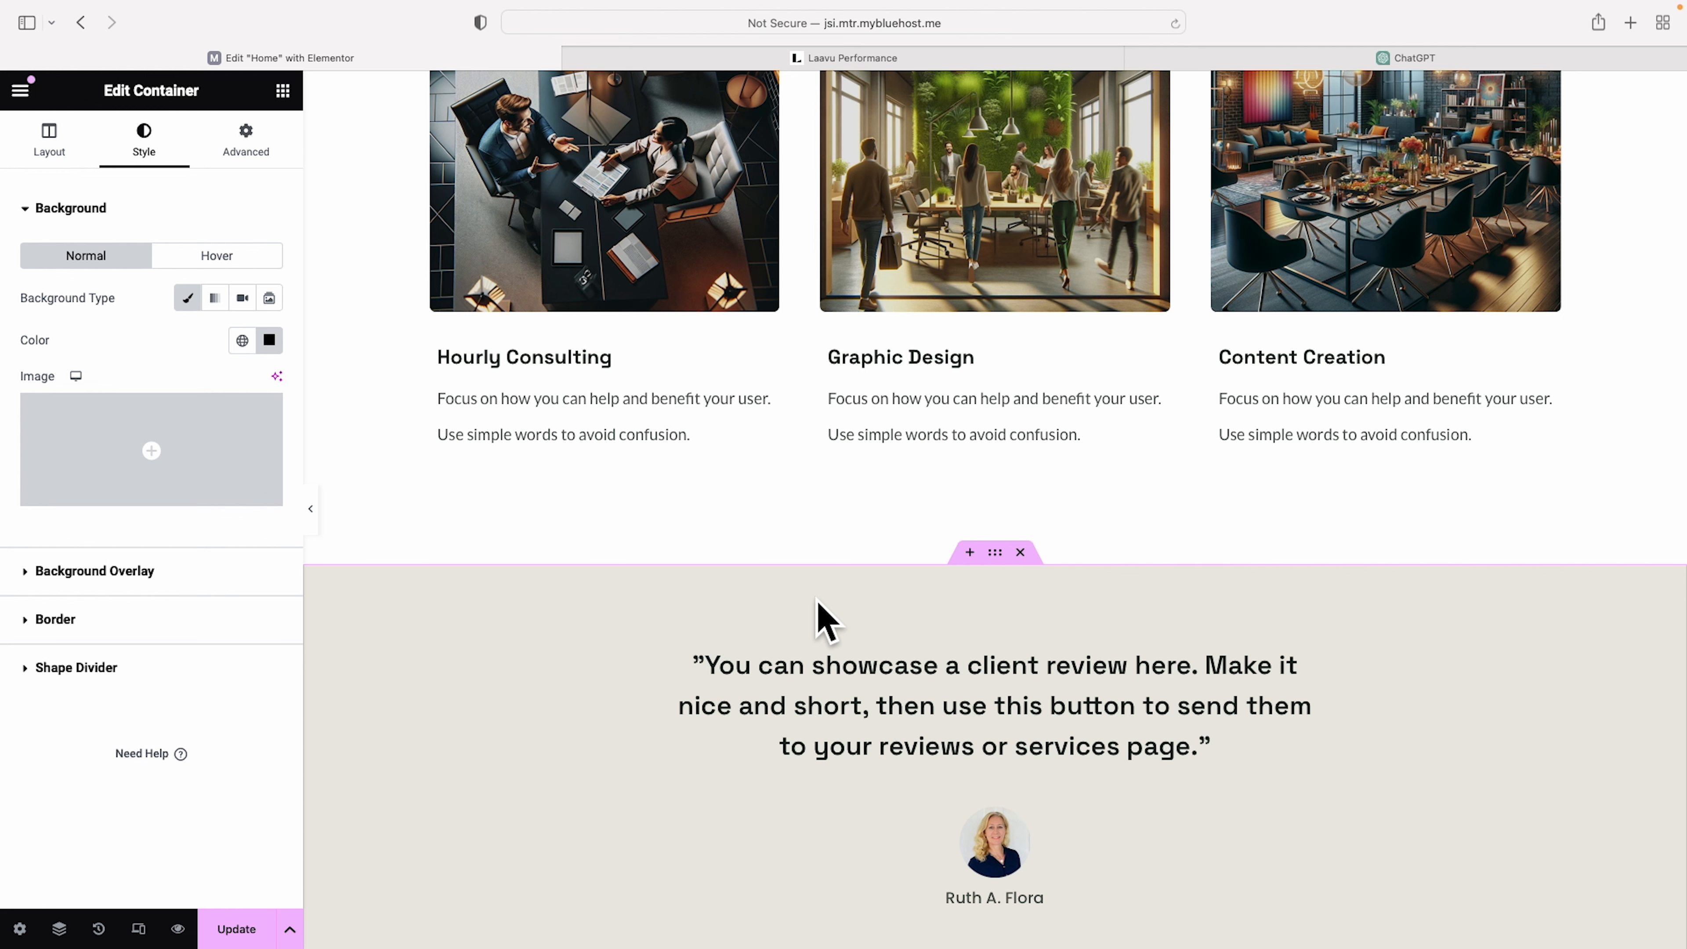
scroll(823, 622, "up", 1)
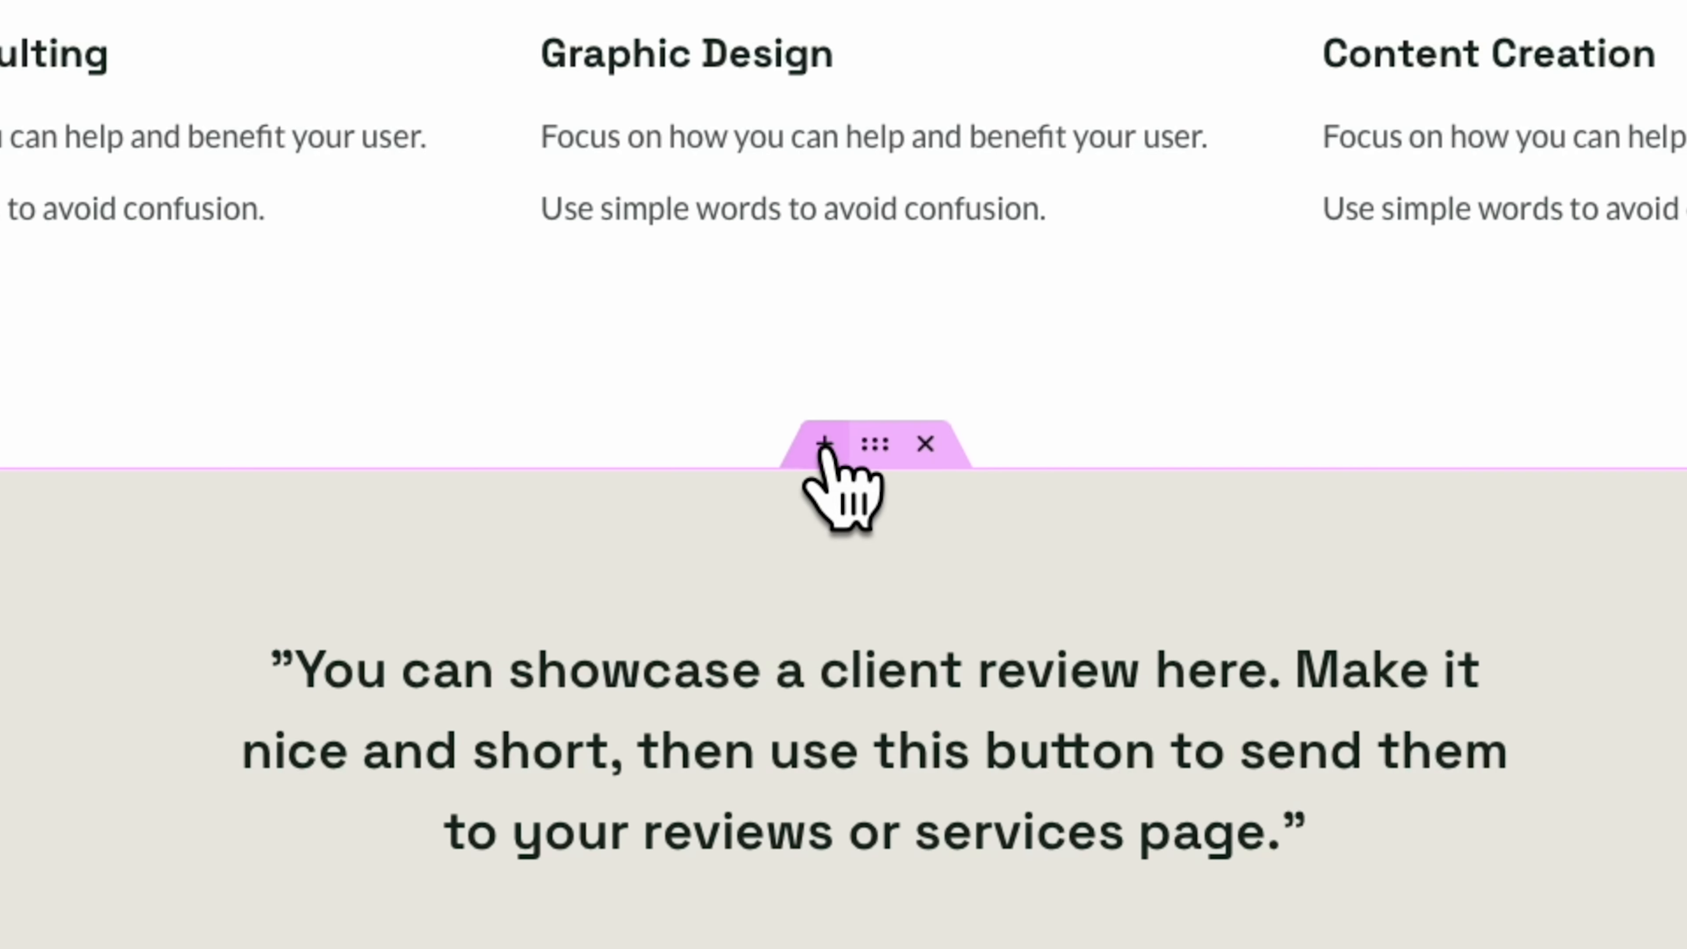
left_click(824, 444)
left_click(911, 59)
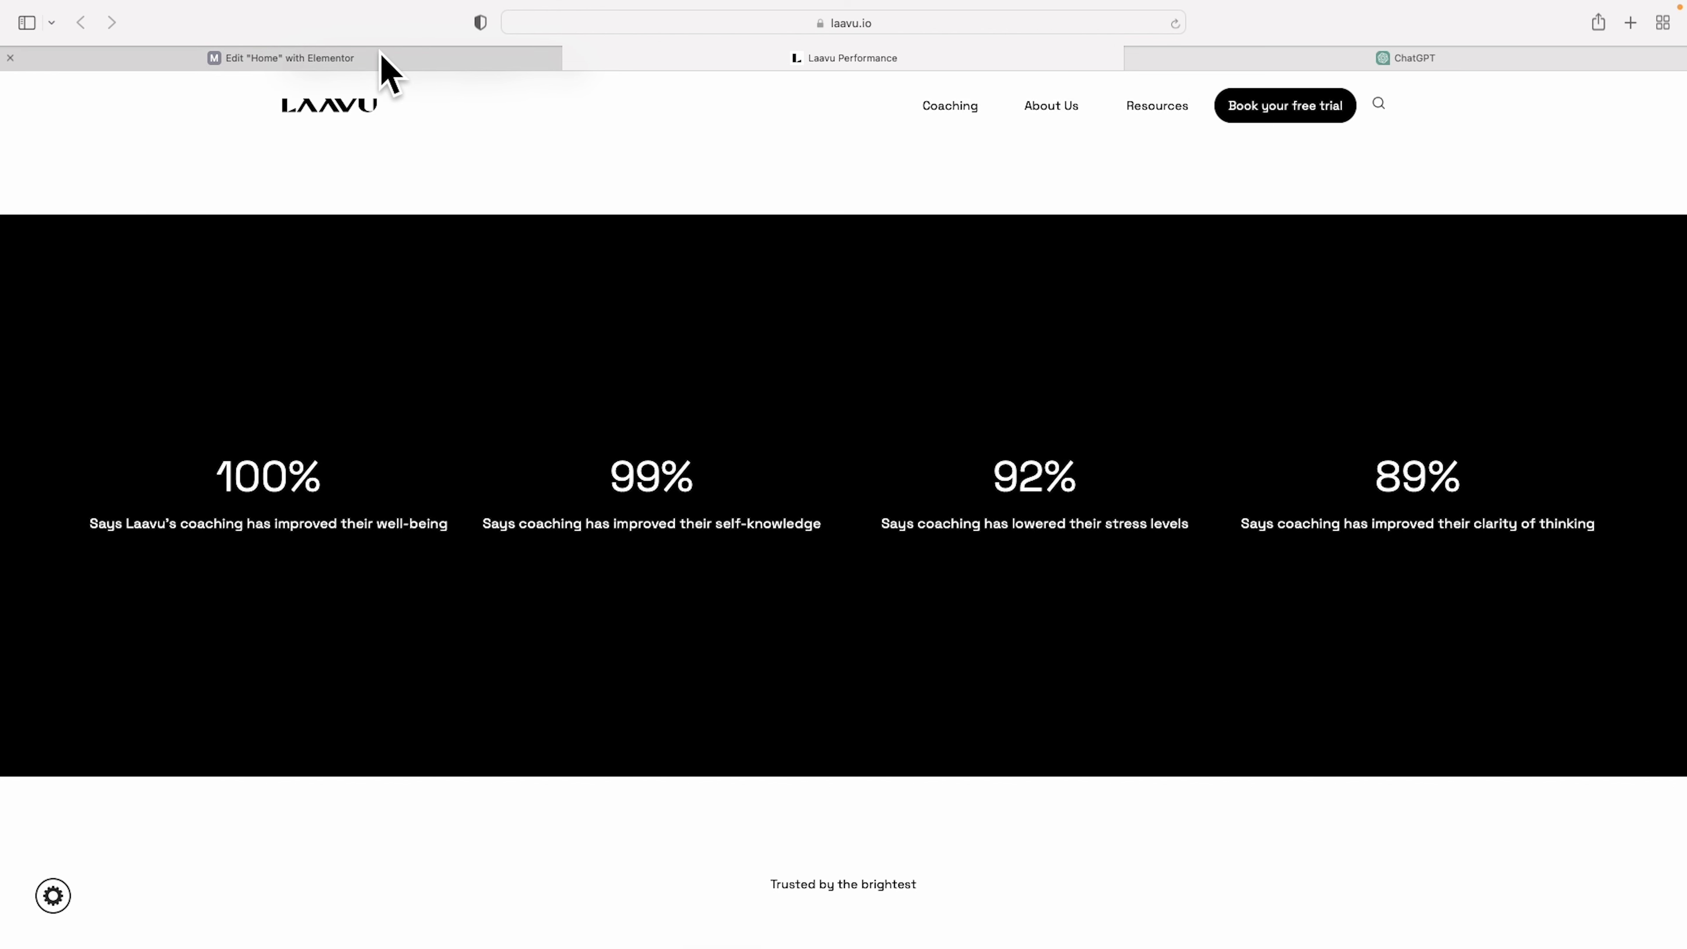
left_click(388, 63)
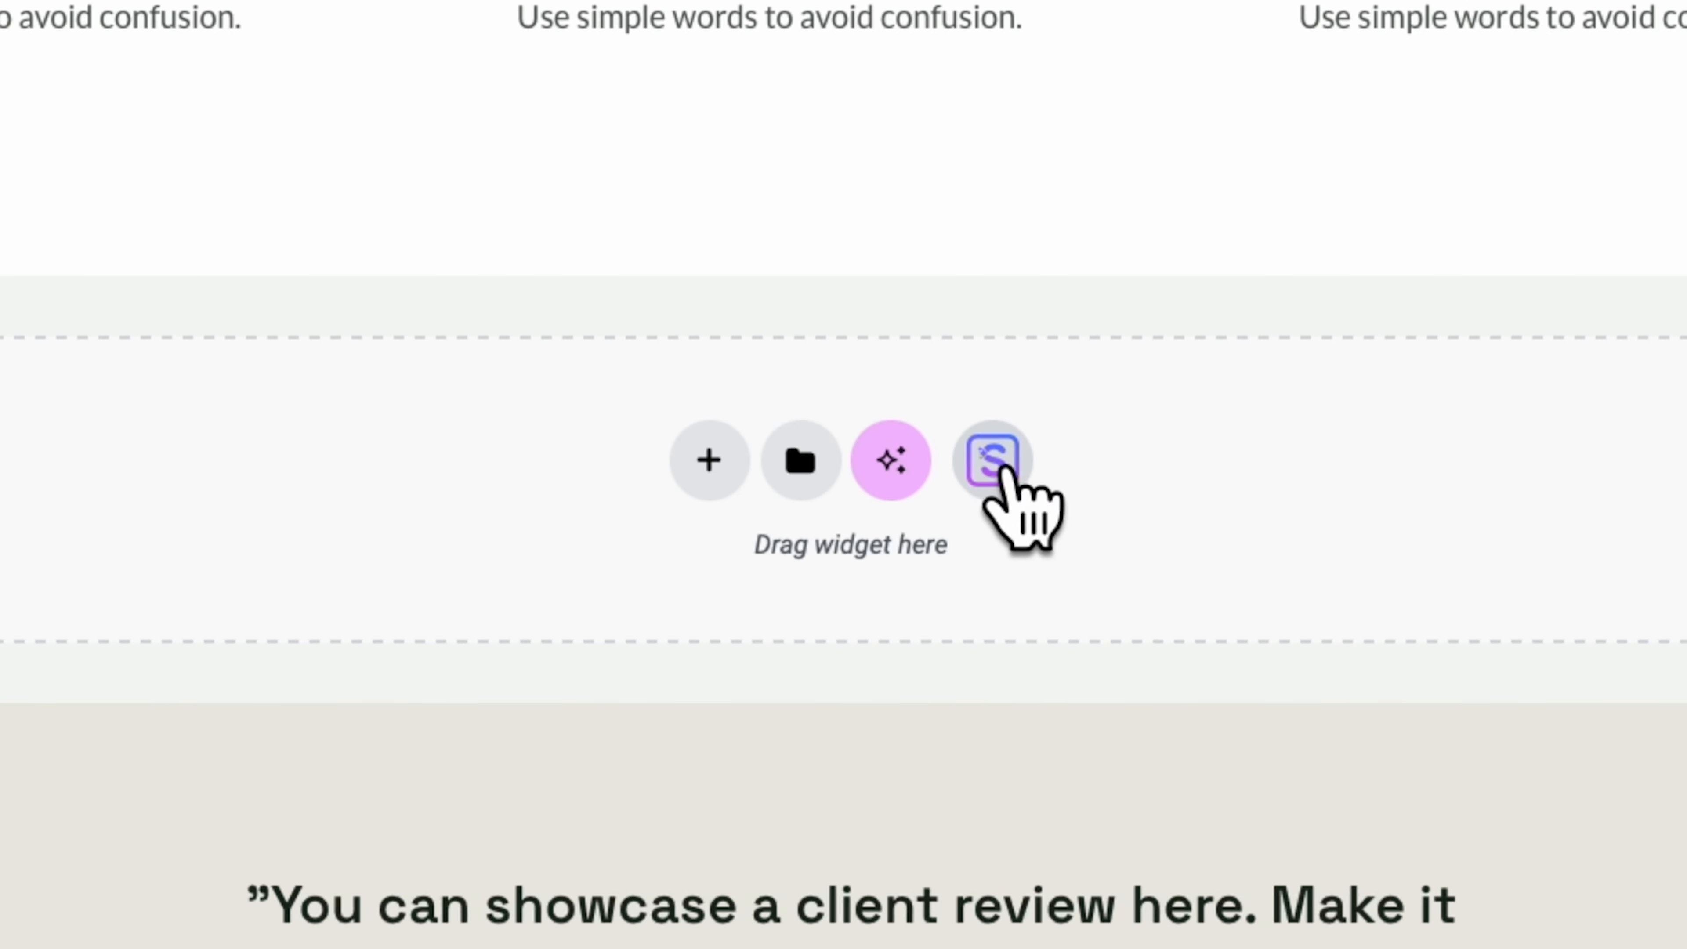
- Open the starter template library for the new section and filter its blocks to Statistics
left_click(992, 461)
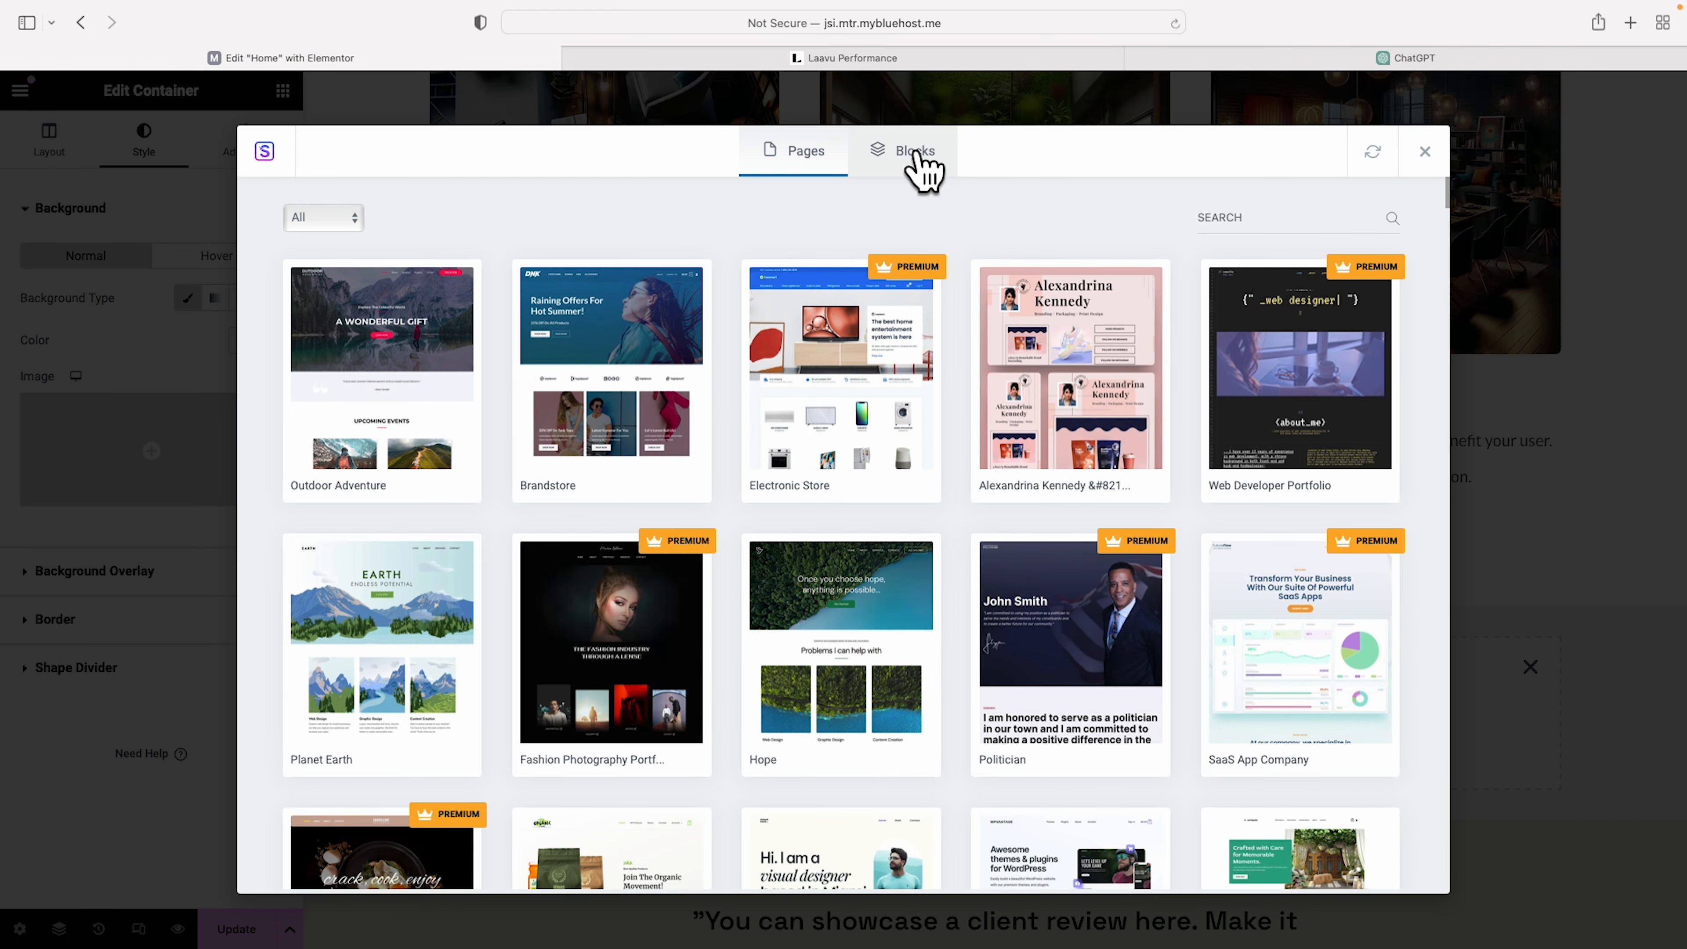
left_click(917, 154)
scroll(973, 325, "down", 10)
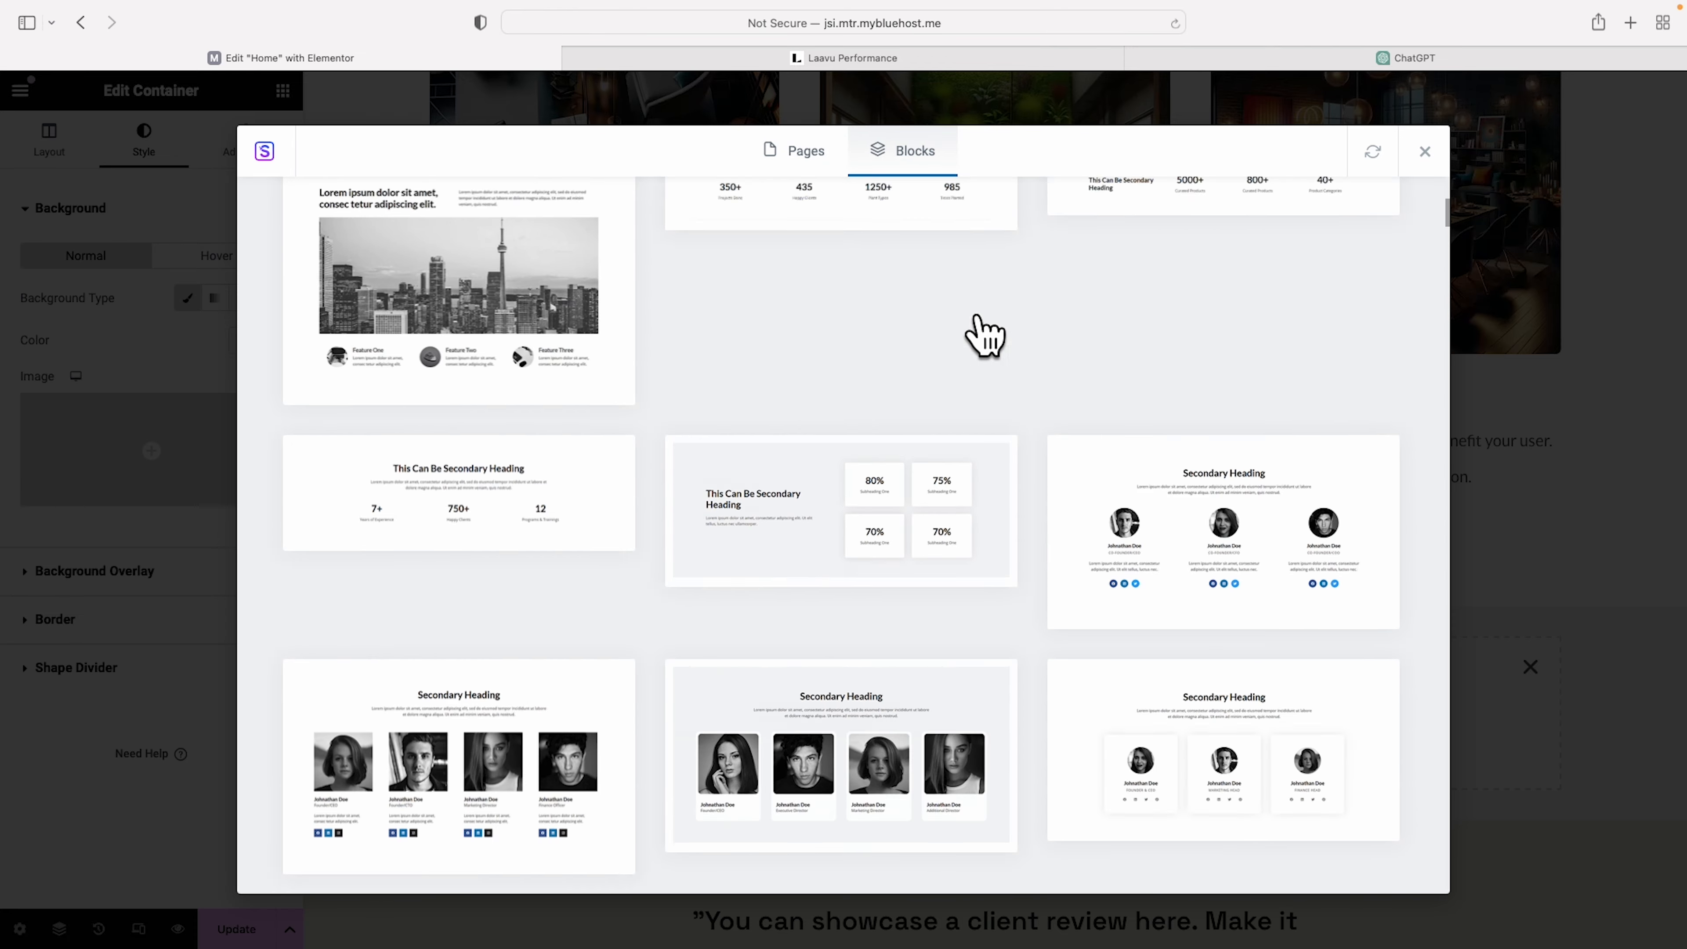
scroll(986, 335, "down", 15)
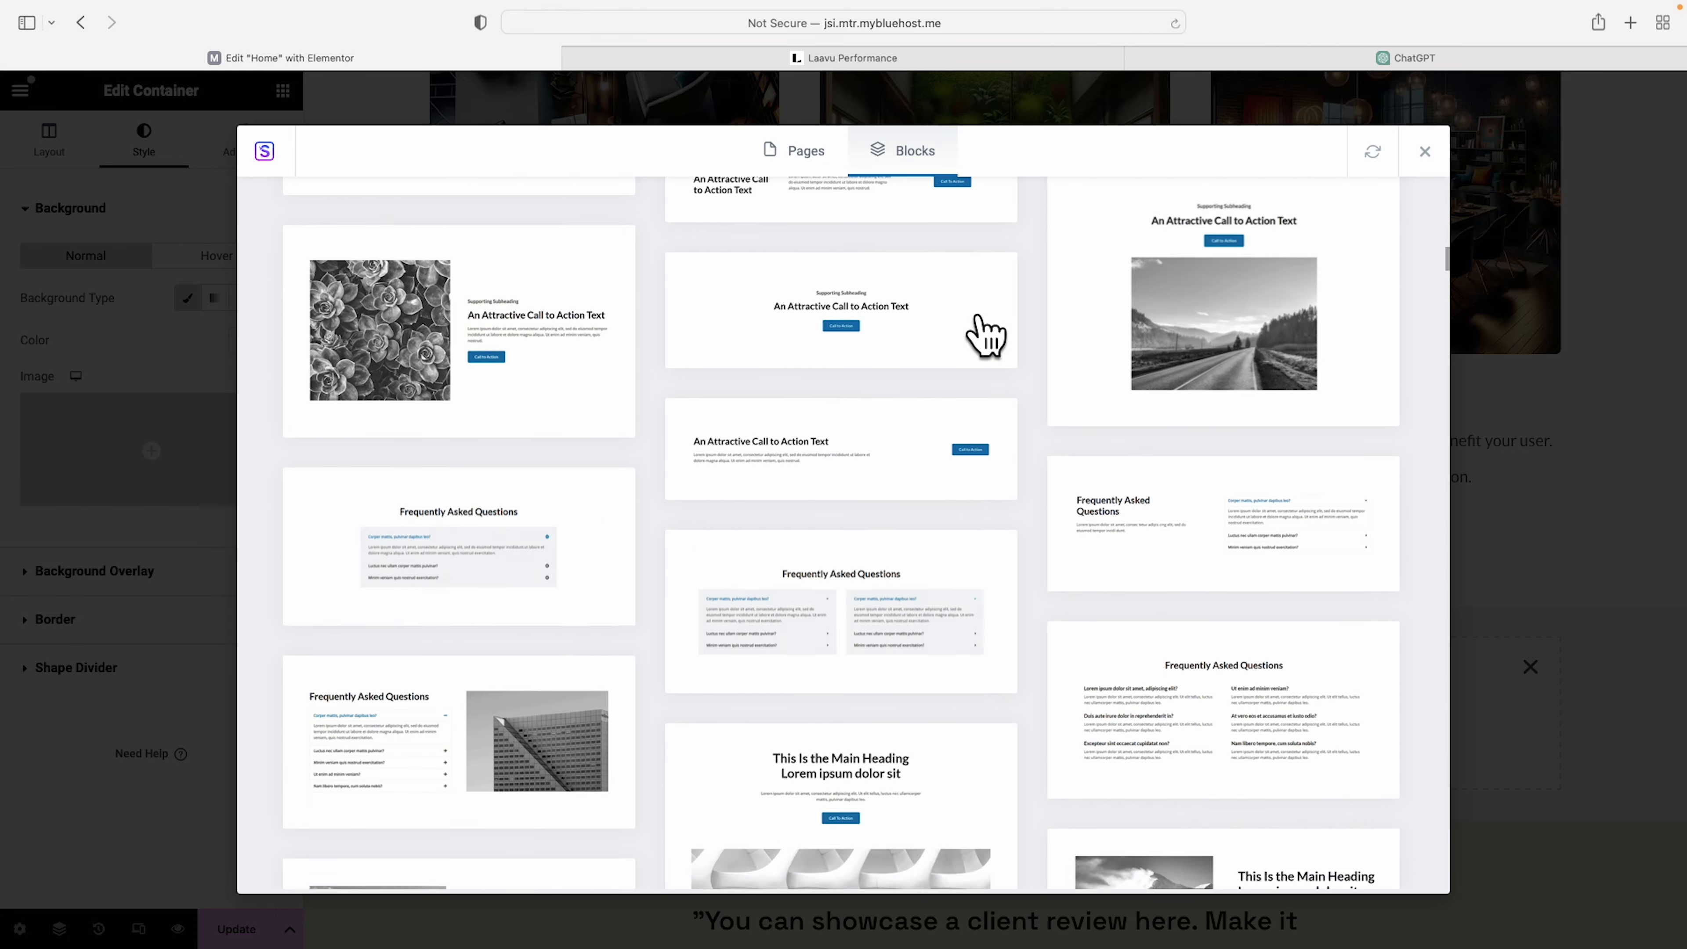
scroll(986, 335, "down", 15)
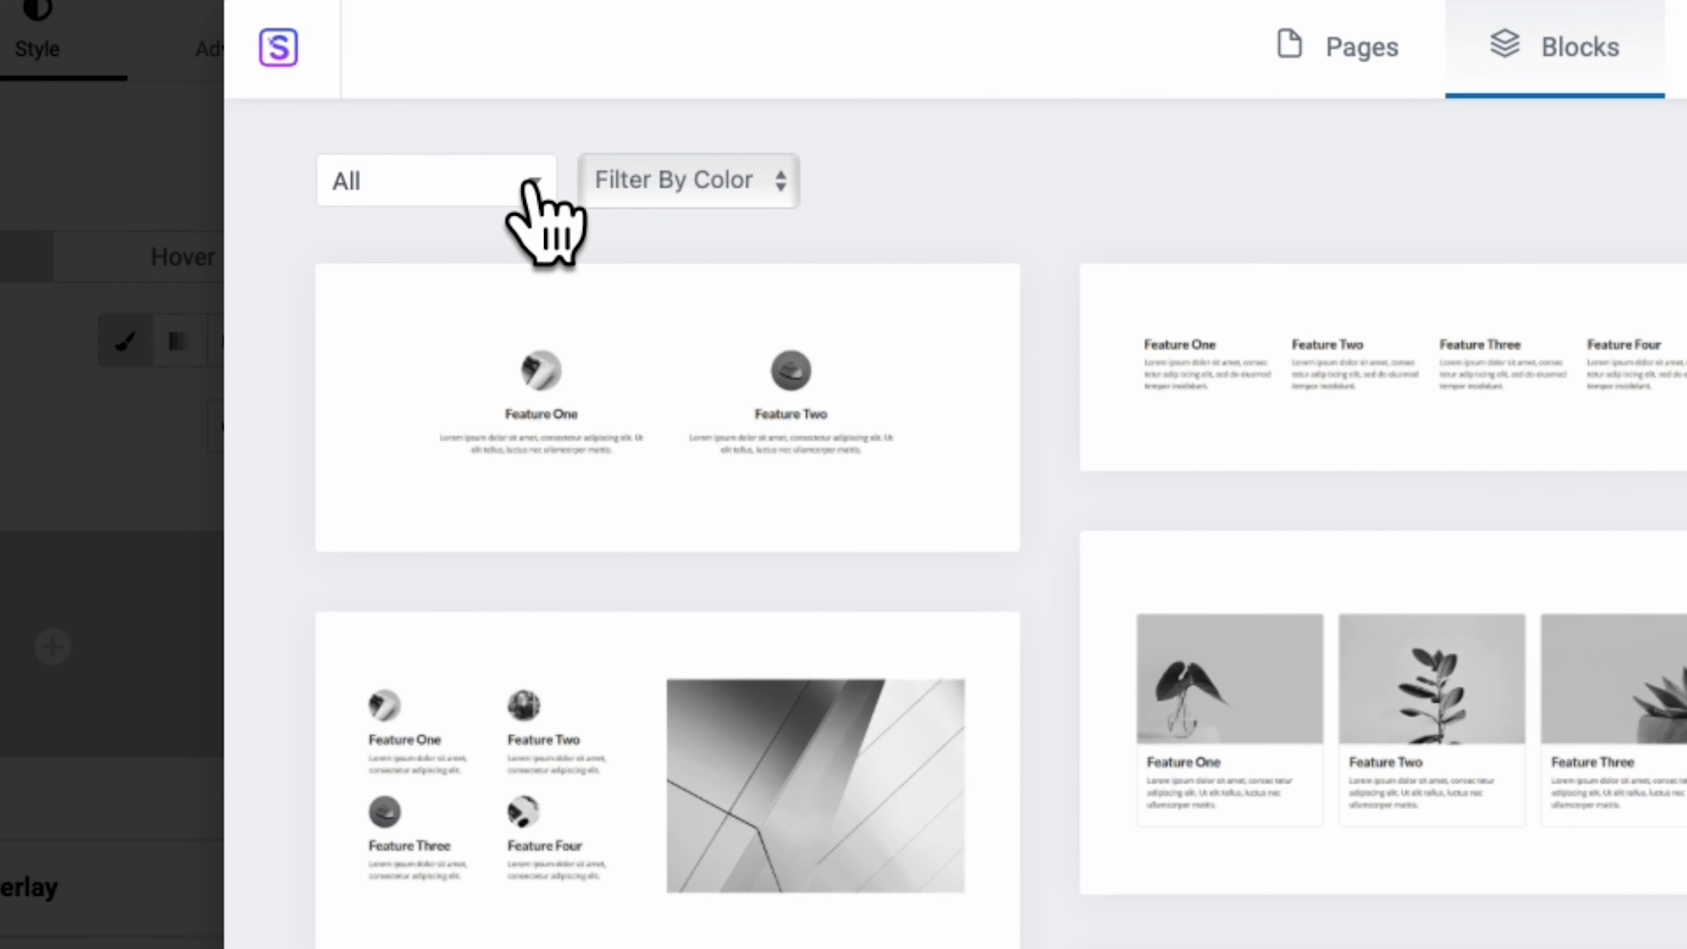
left_click(530, 188)
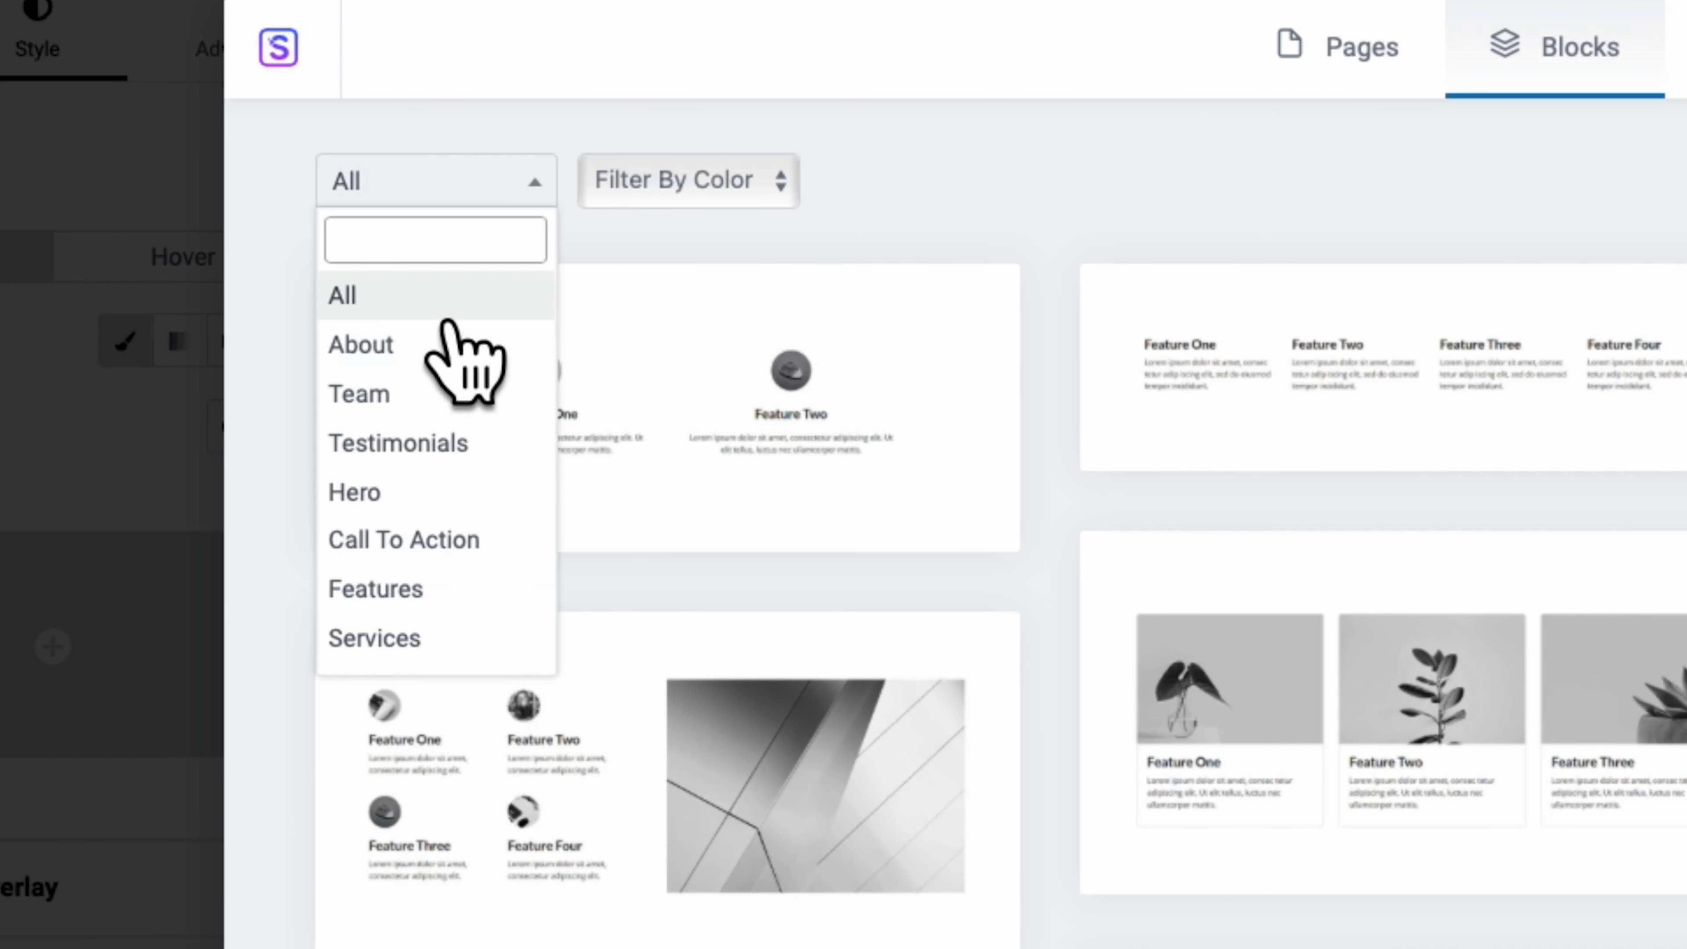
scroll(445, 352, "down", 5)
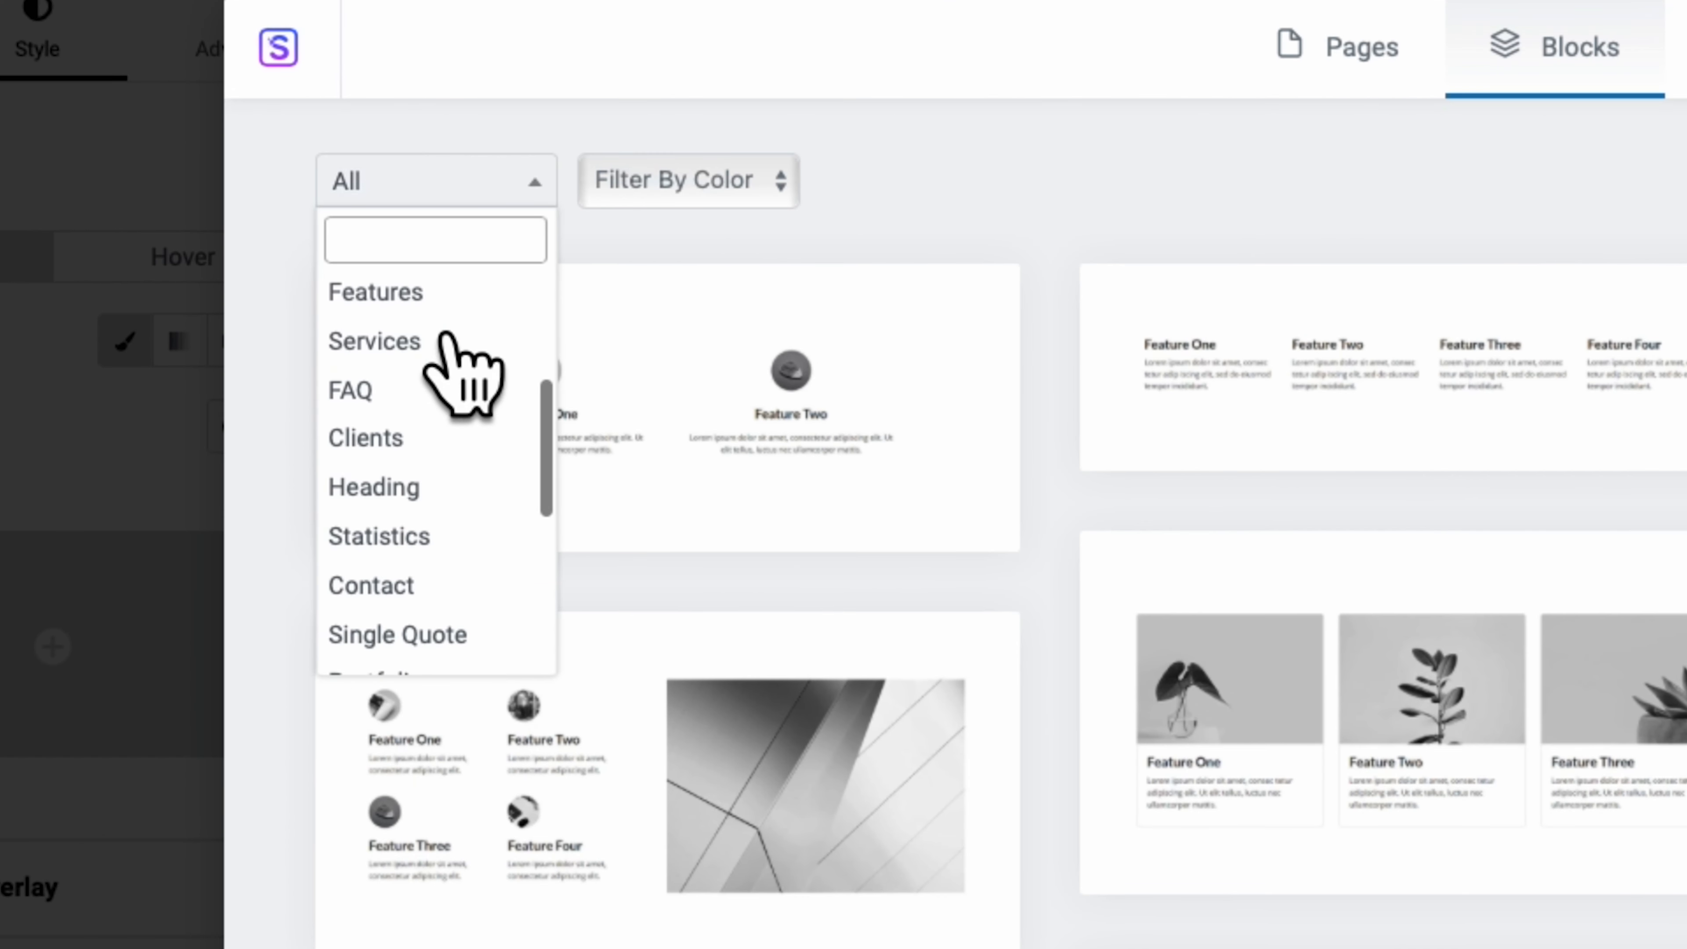
left_click(398, 508)
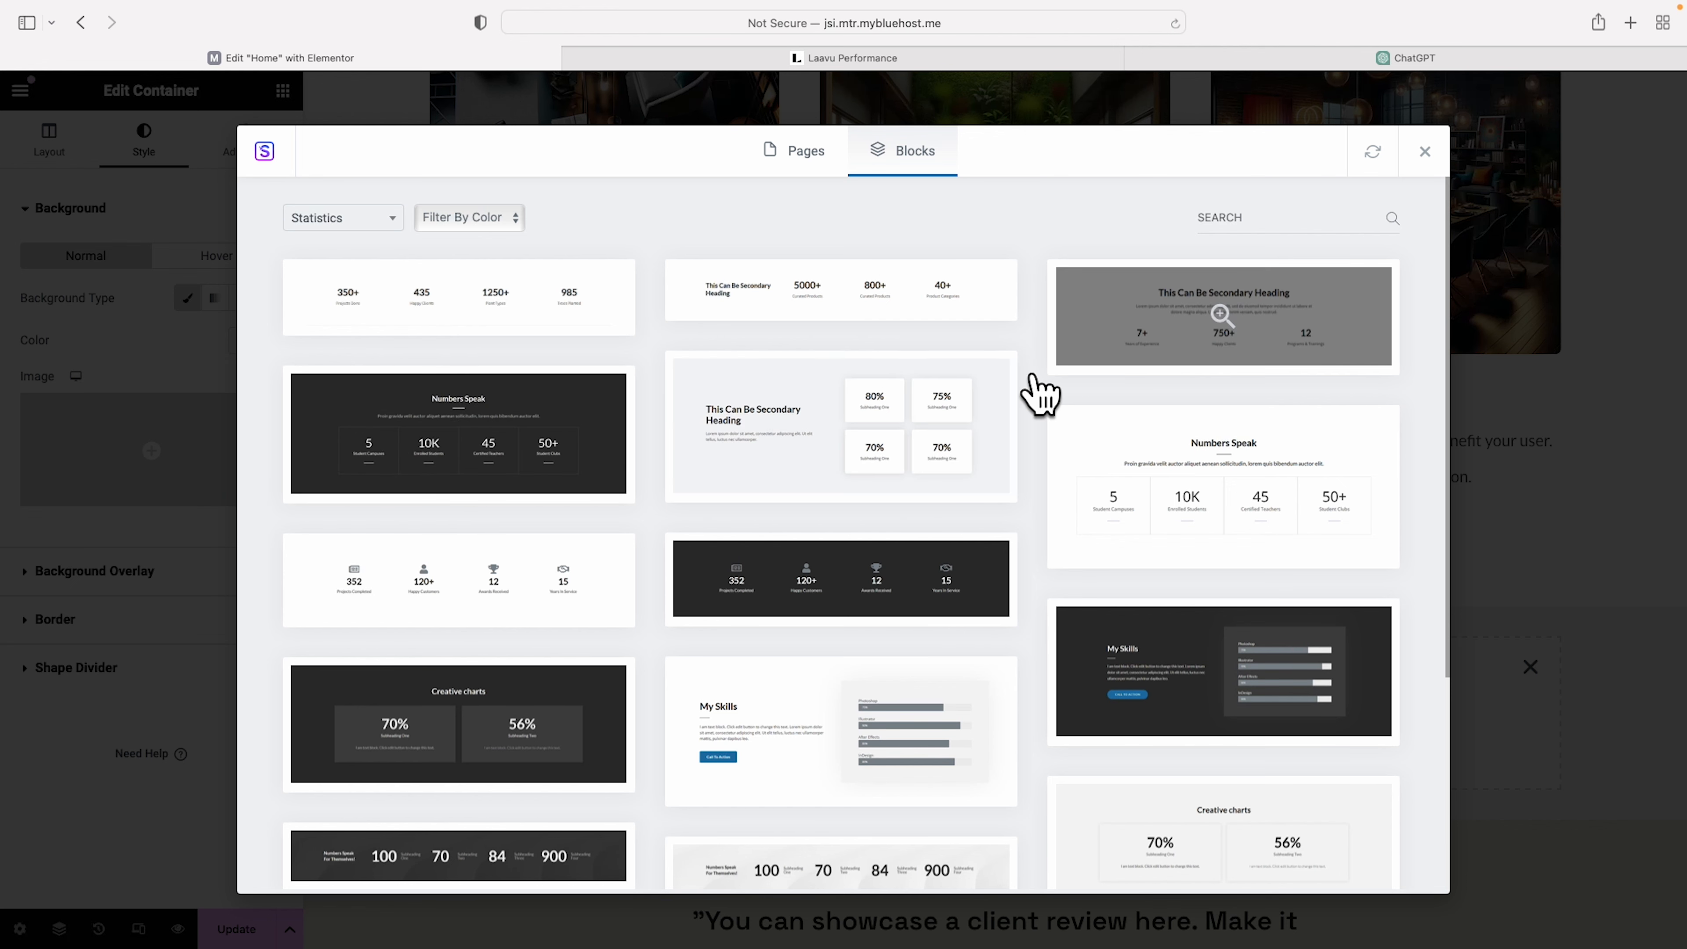
- Import the dark statistics block with four icon counters above the client review and dismiss the empty placeholder
scroll(1037, 392, "down", 1)
scroll(1039, 396, "down", 5)
scroll(1039, 395, "up", 6)
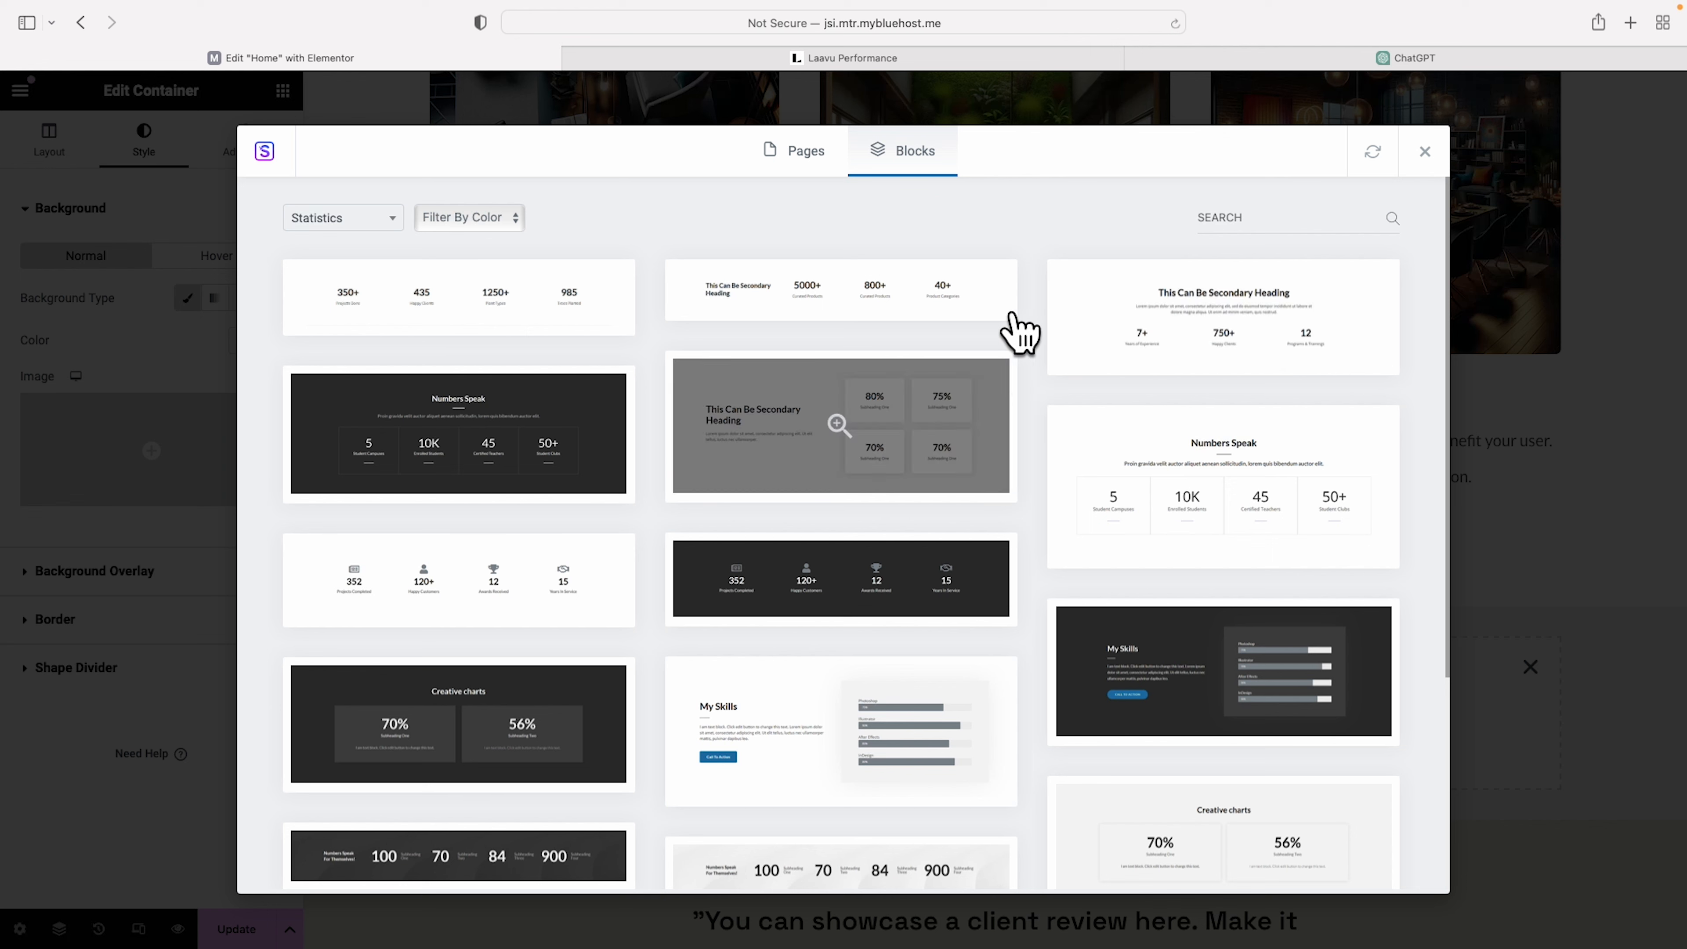
left_click(873, 57)
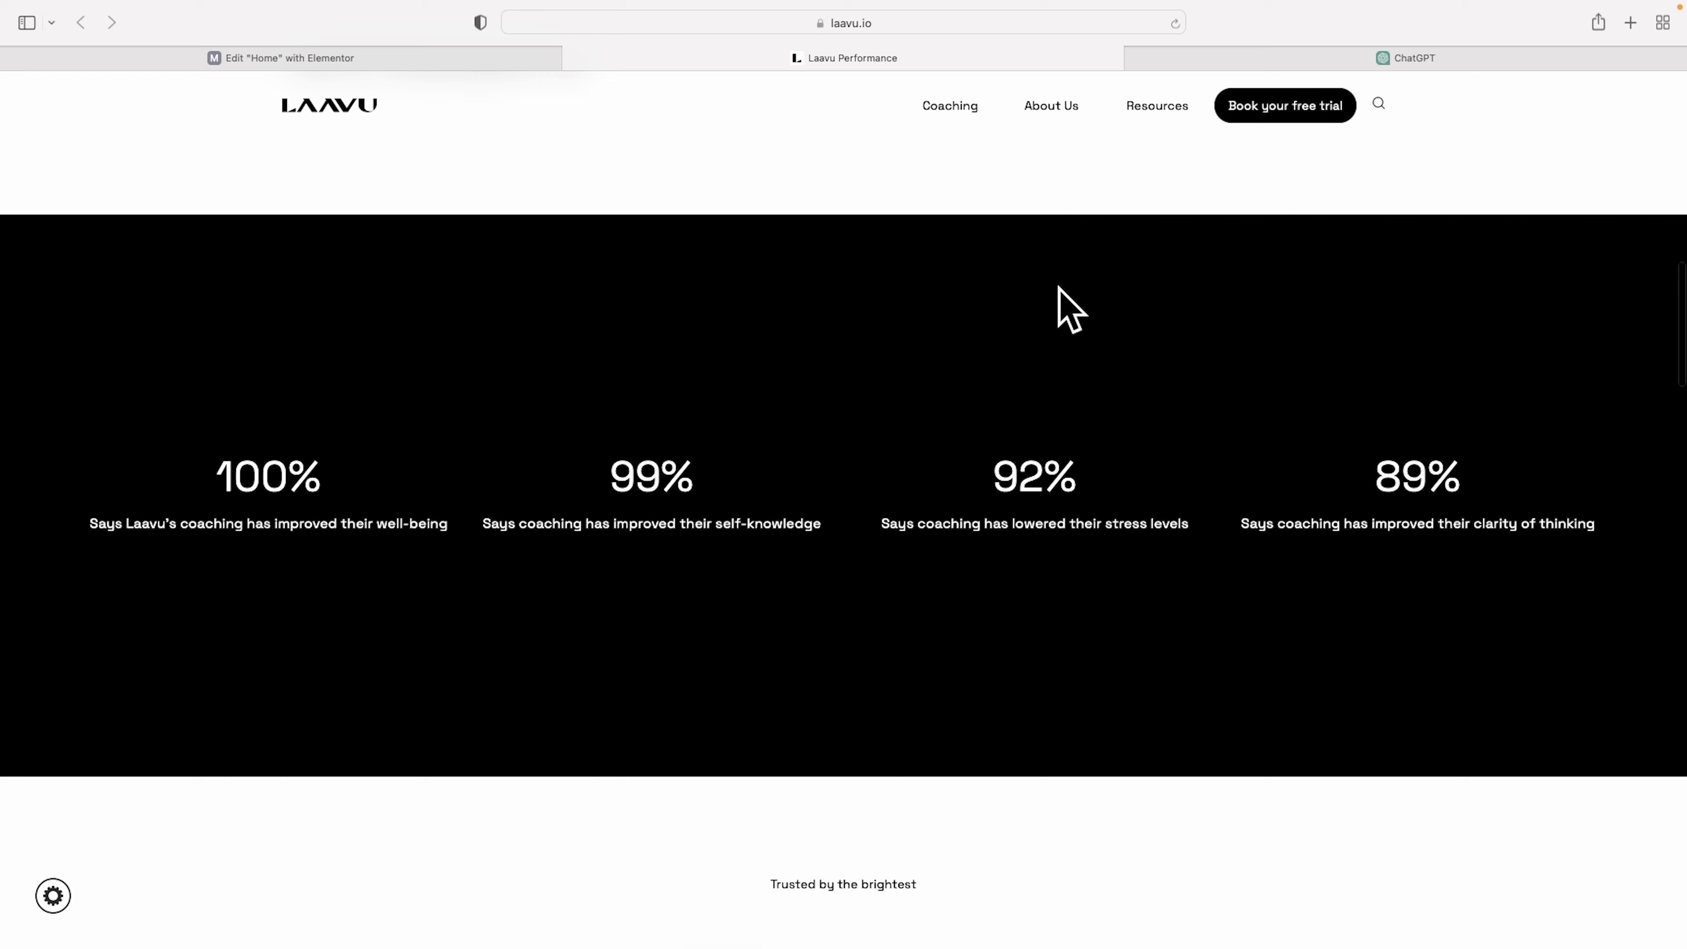
left_click(330, 57)
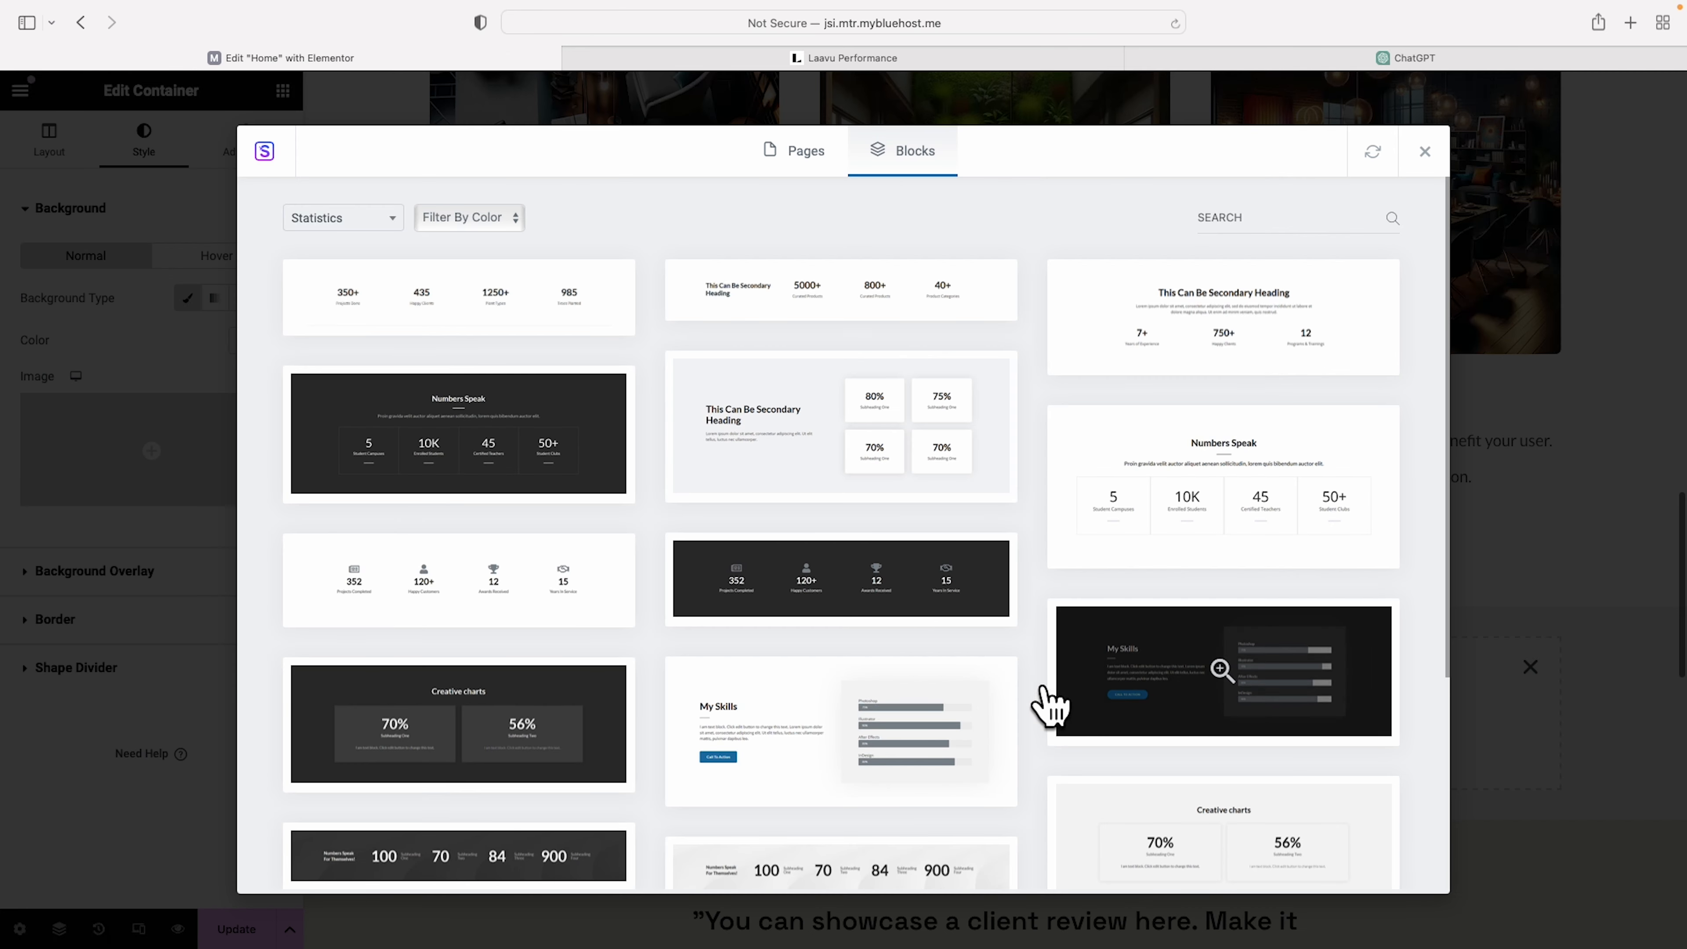
left_click(900, 588)
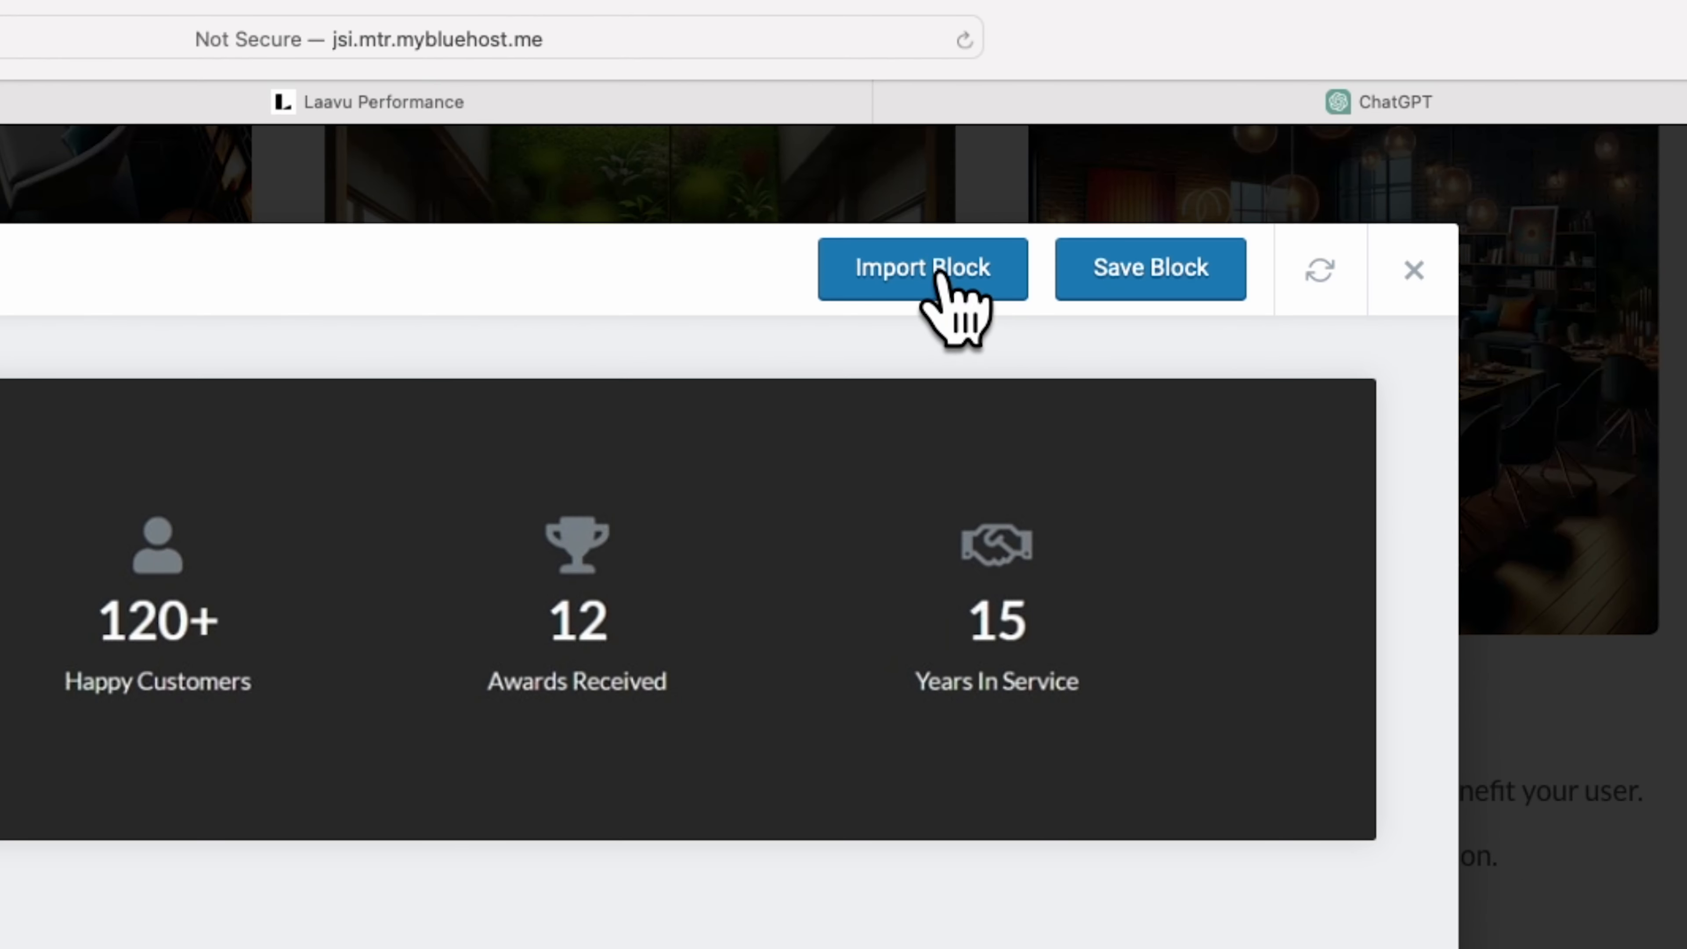
left_click(942, 275)
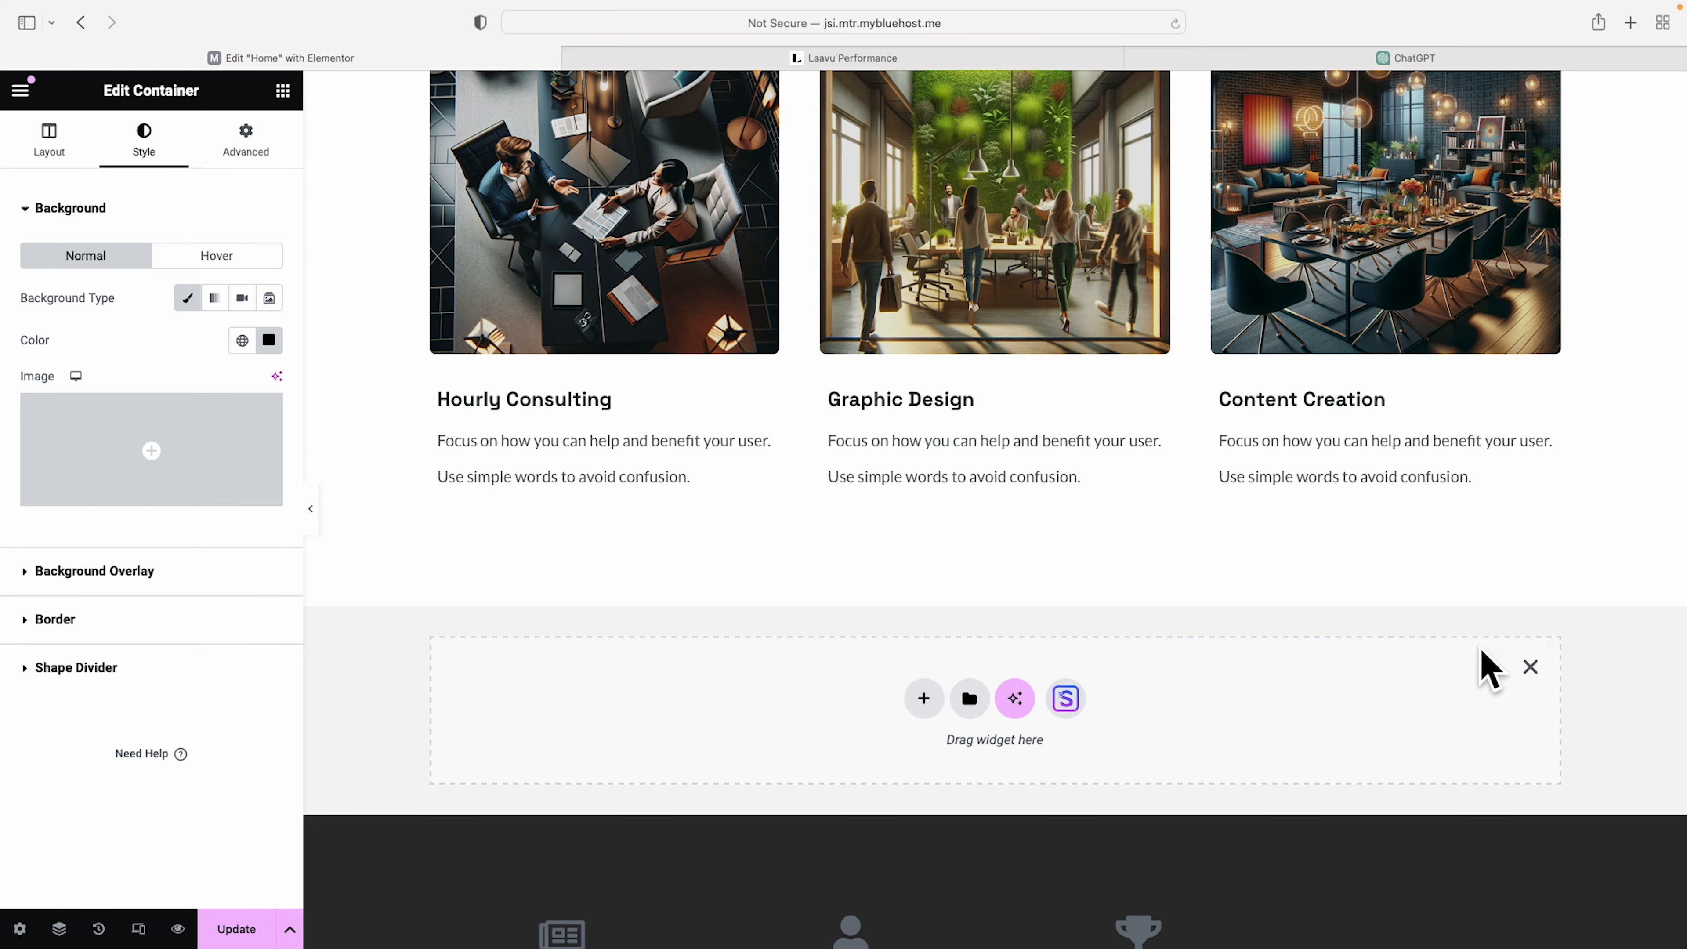
left_click(1531, 666)
- Remove the icon from the "Projects Completed" counter to match the Laavu statistics section
scroll(1401, 636, "down", 3)
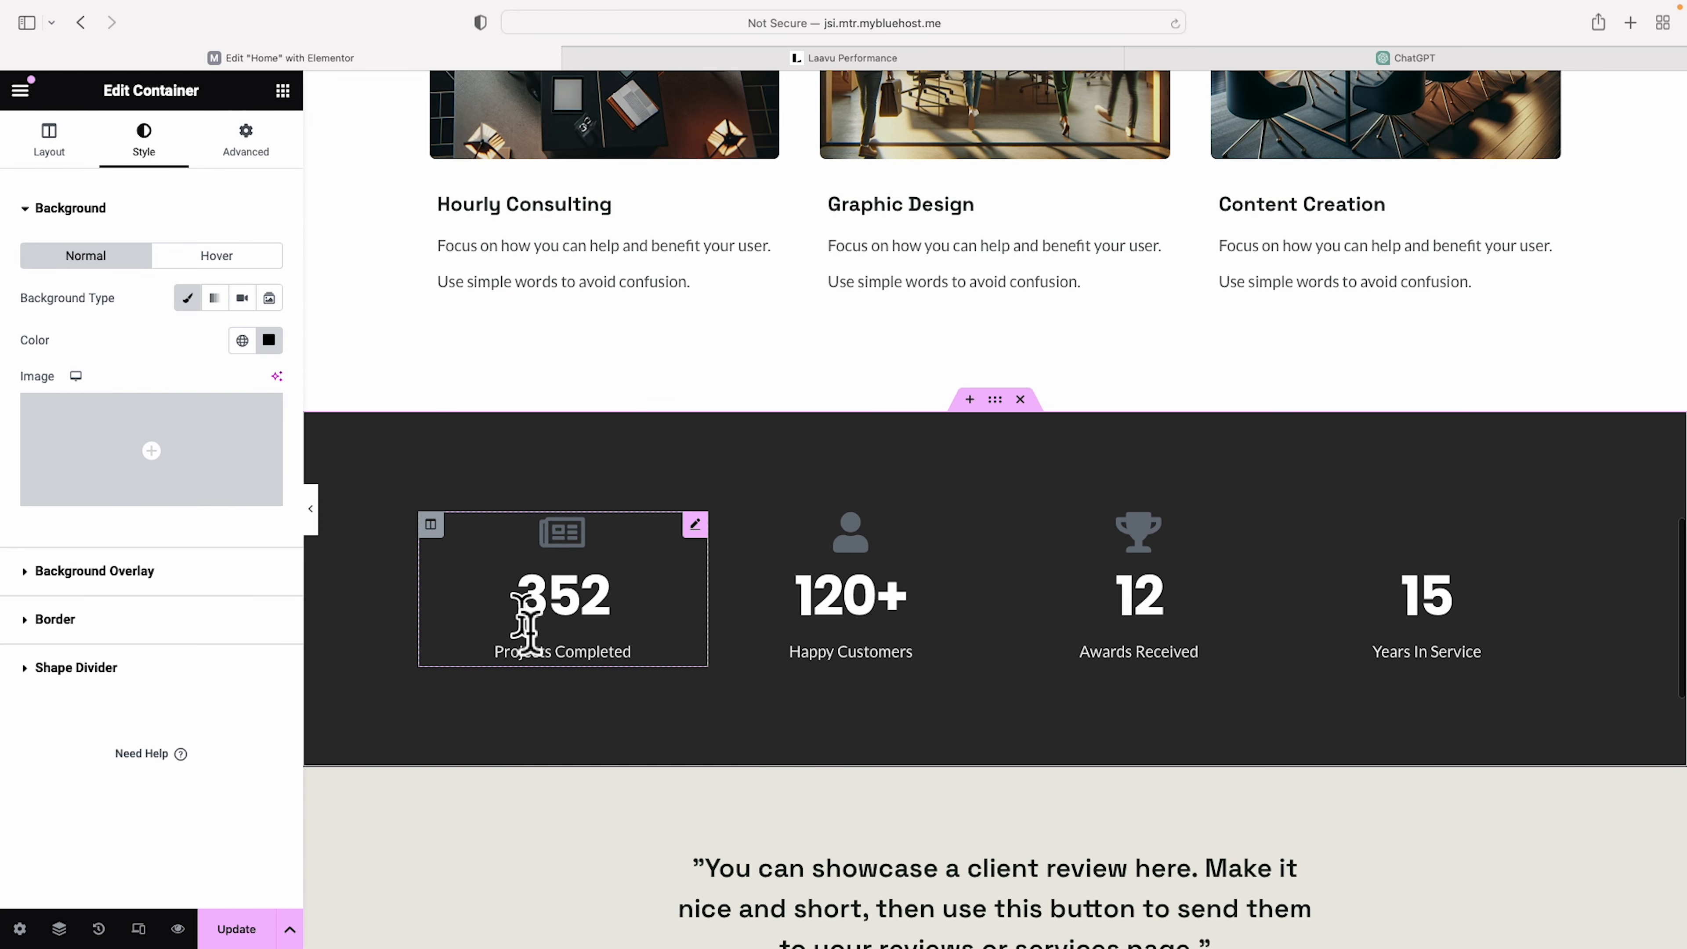
left_click(696, 528)
scroll(490, 572, "up", 3)
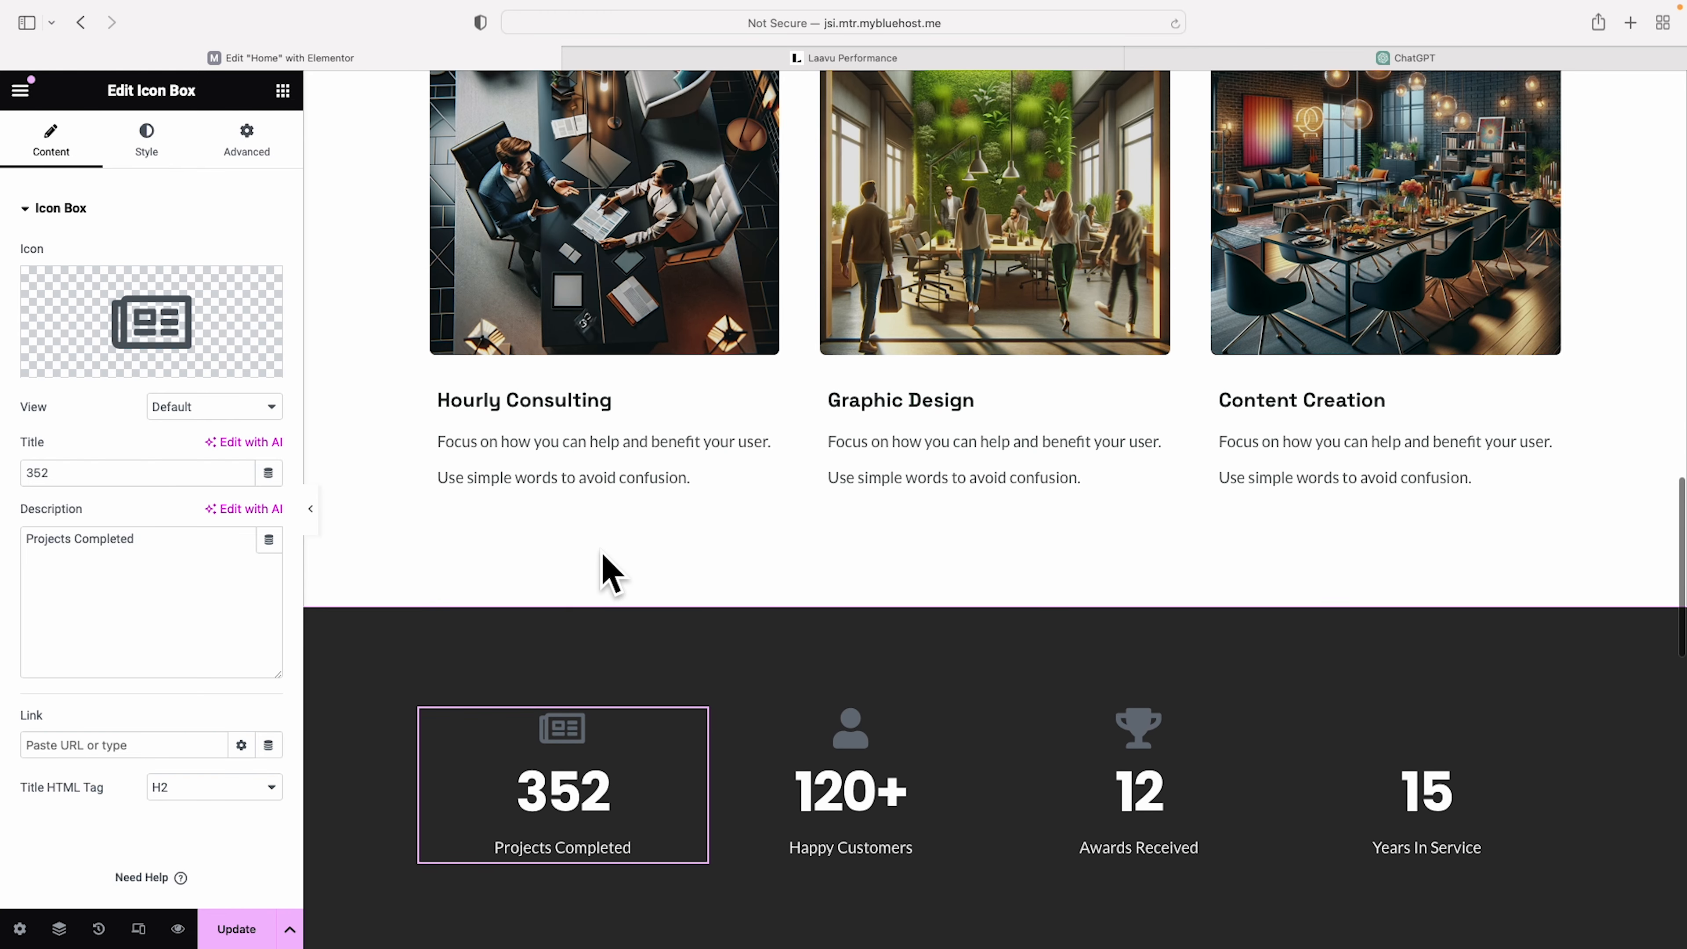
mouse_move(117, 376)
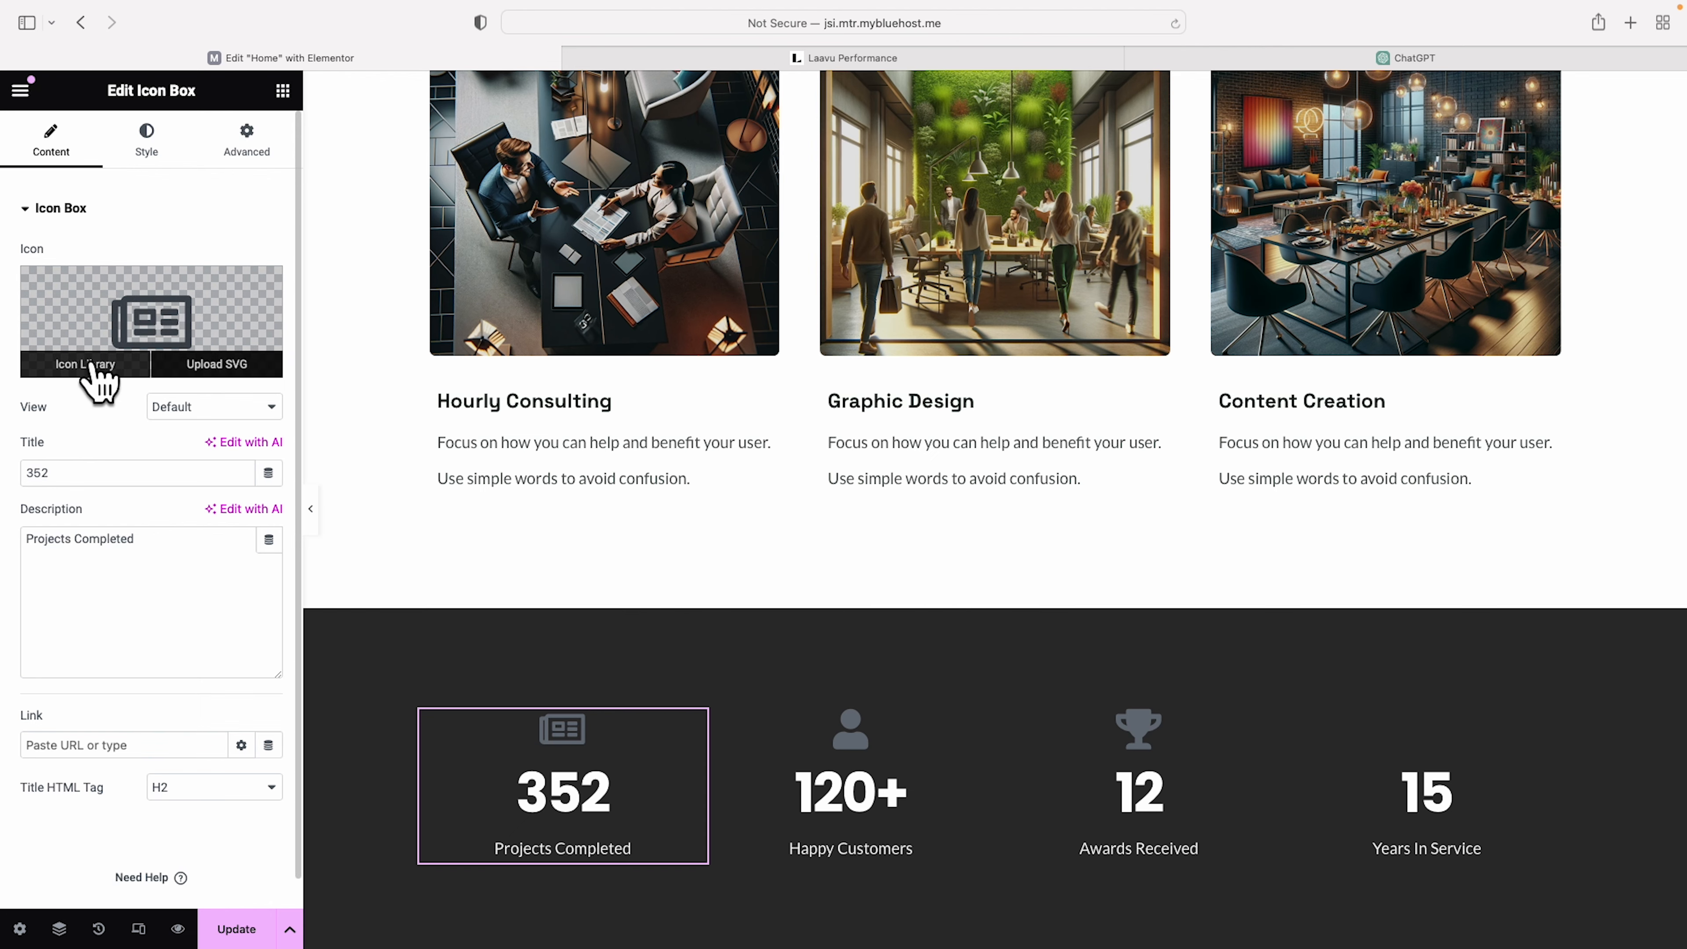
left_click(749, 57)
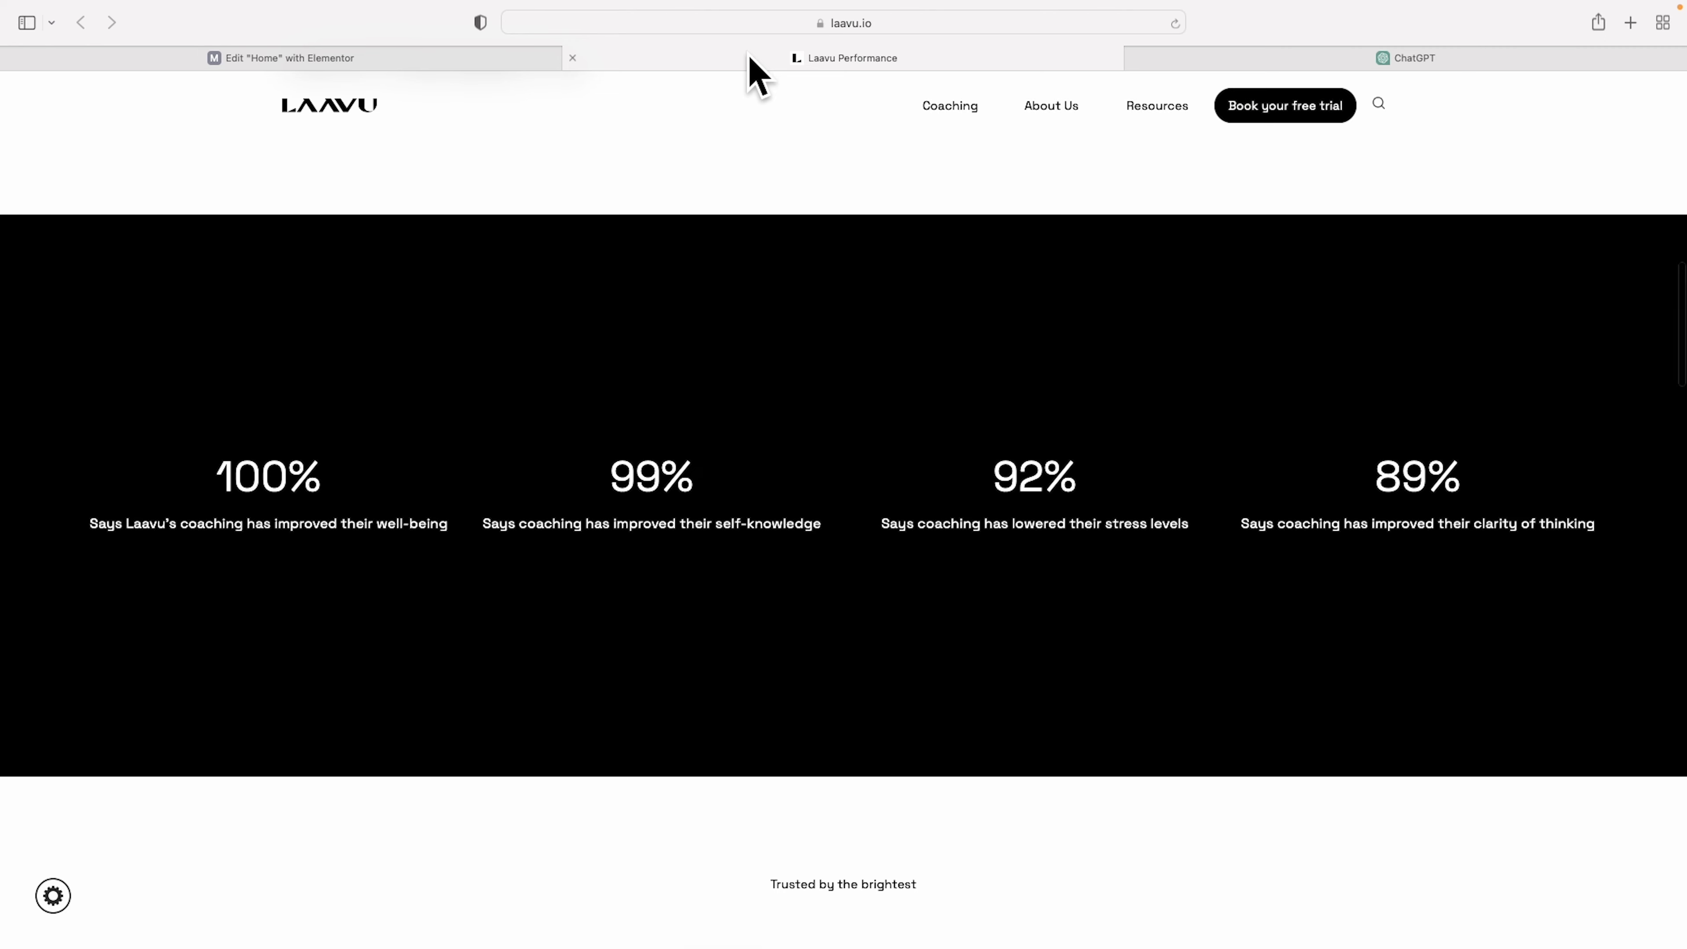
left_click(426, 60)
mouse_move(269, 299)
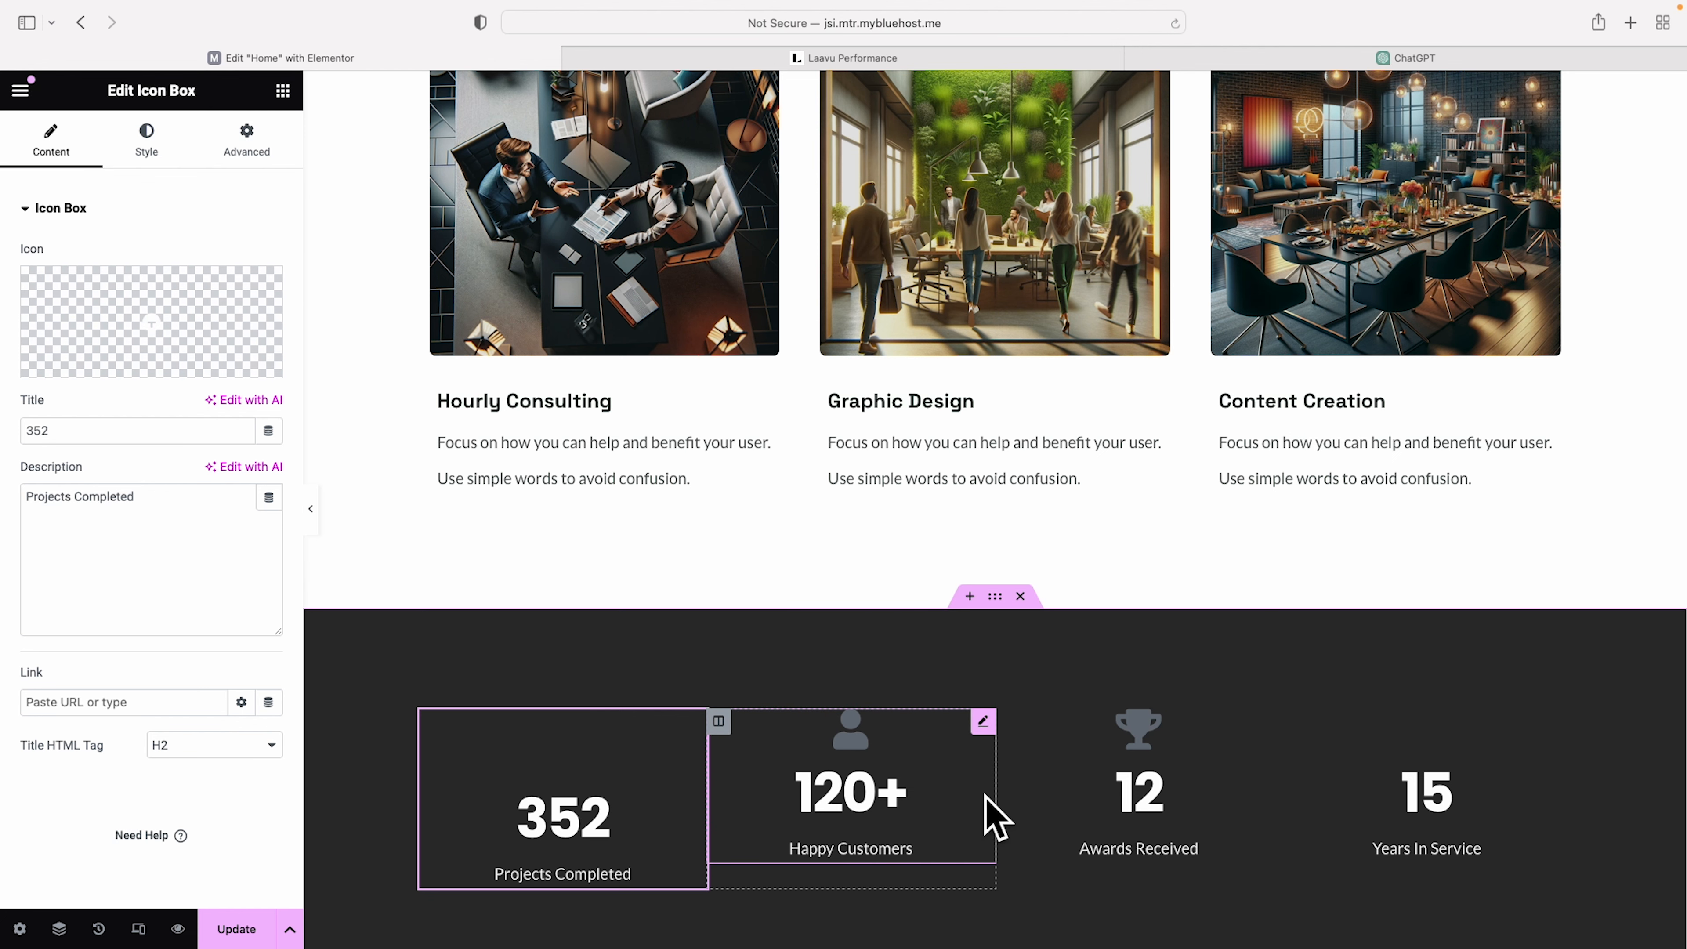
- Delete the imported statistics section and open a new section placeholder above the client review
scroll(997, 817, "down", 3)
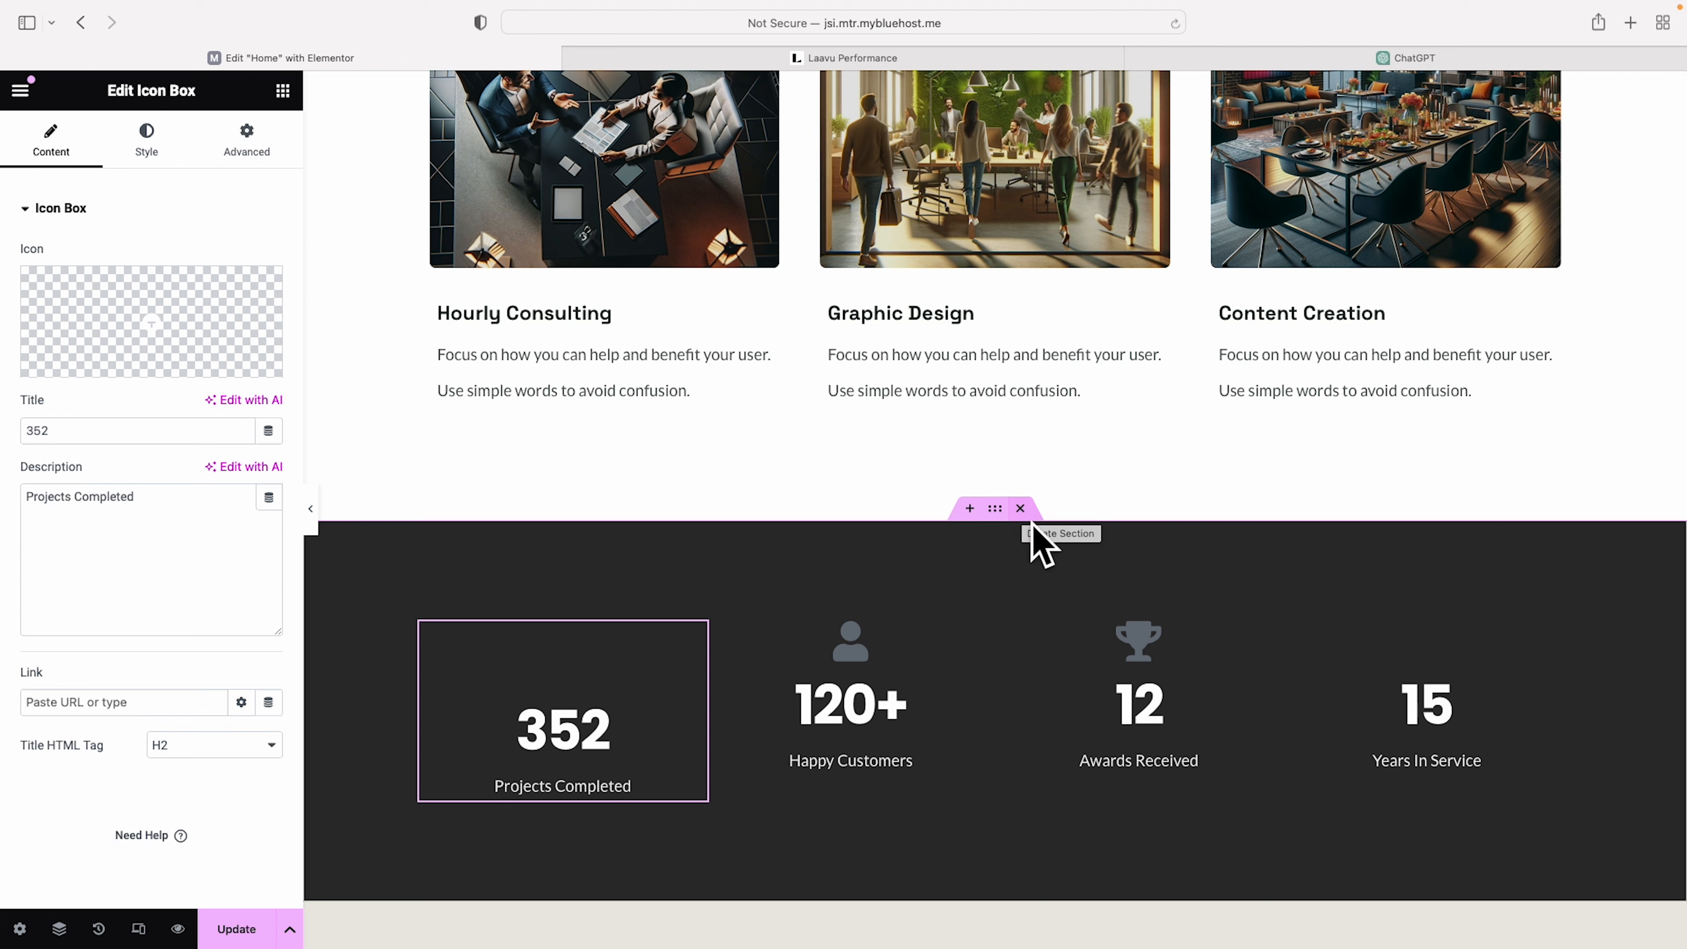
left_click(1021, 509)
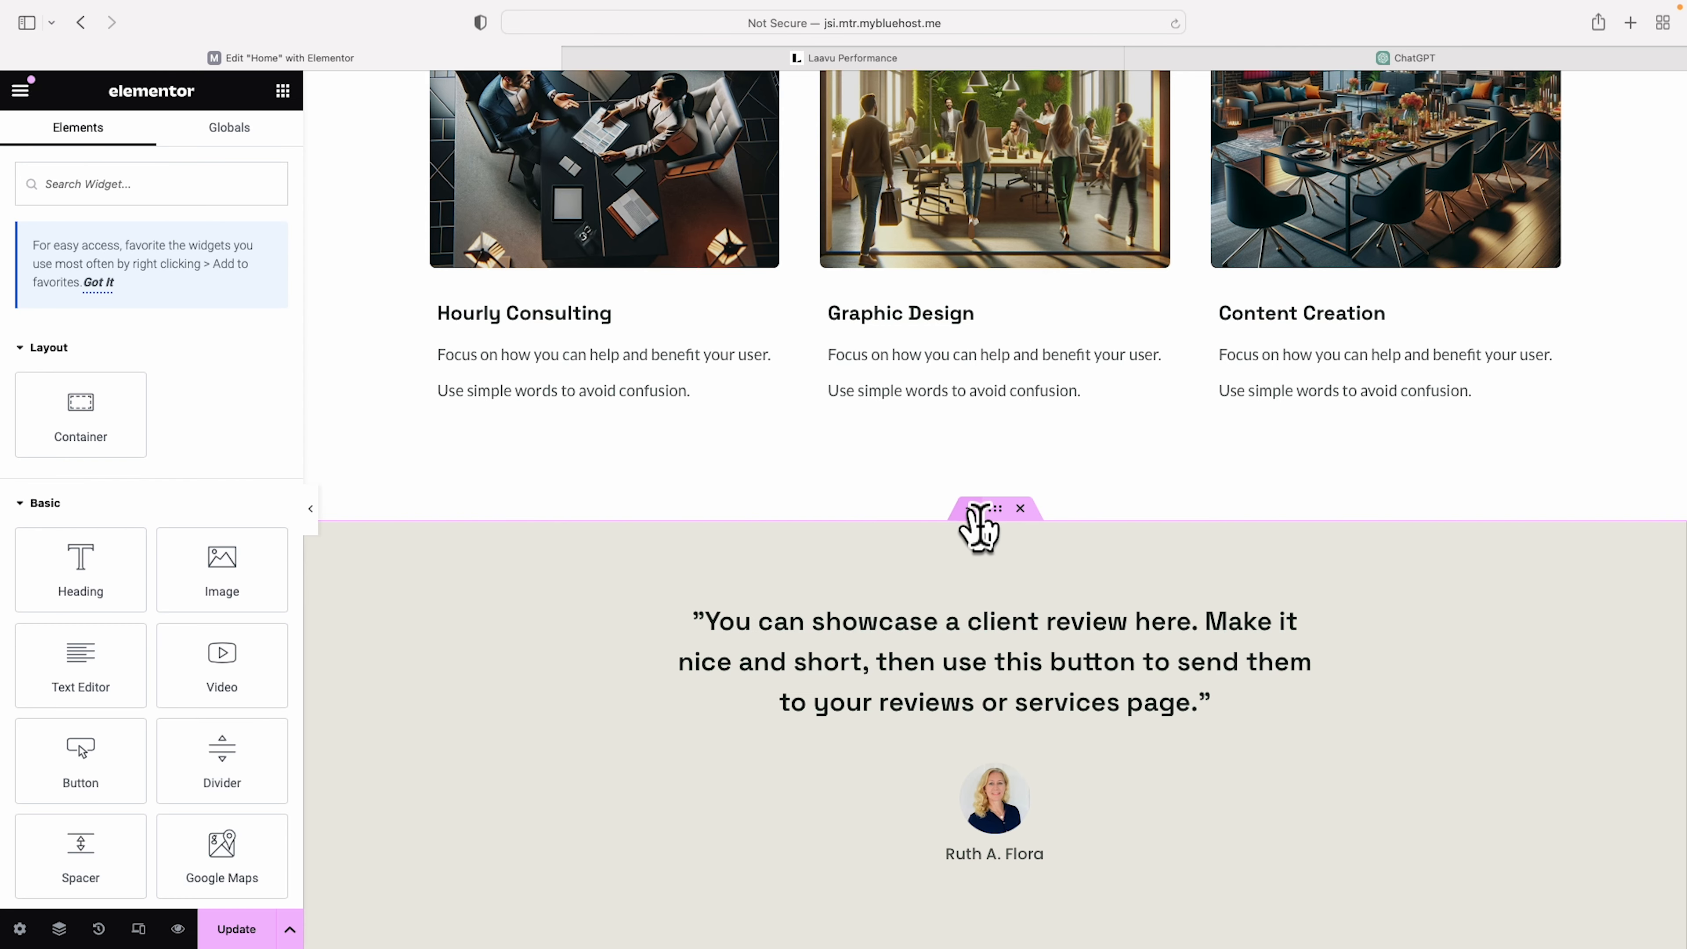
left_click(975, 509)
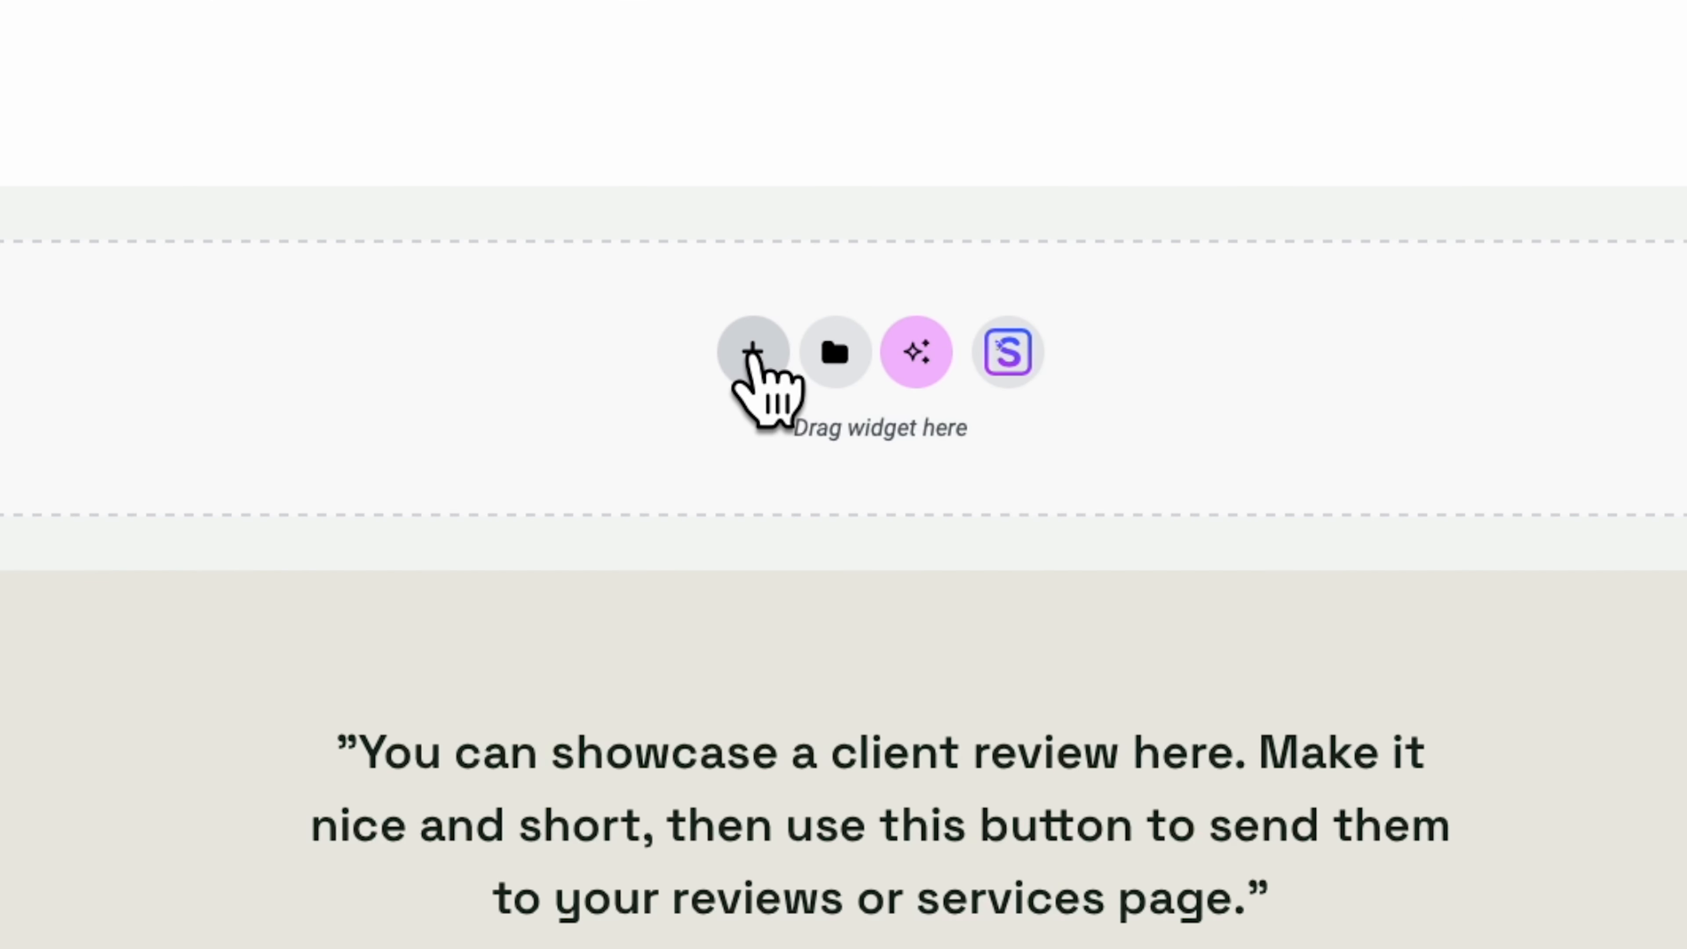
- Add a single row-direction container above the client review and place a Counter widget inside it
left_click(924, 612)
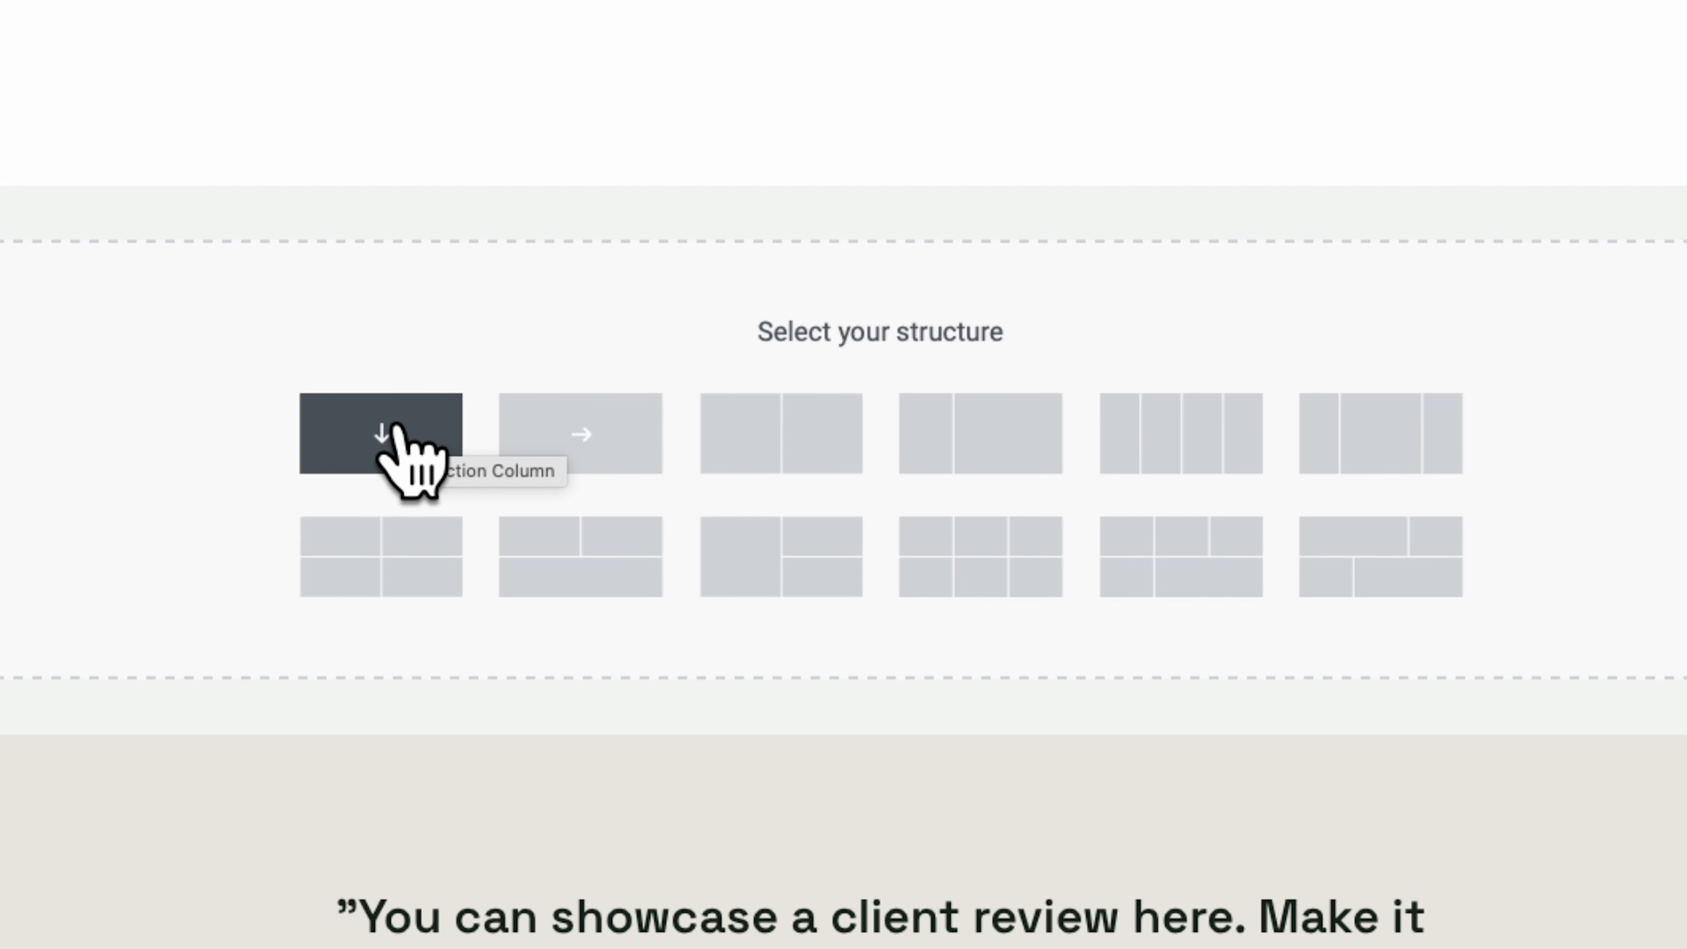
left_click(598, 433)
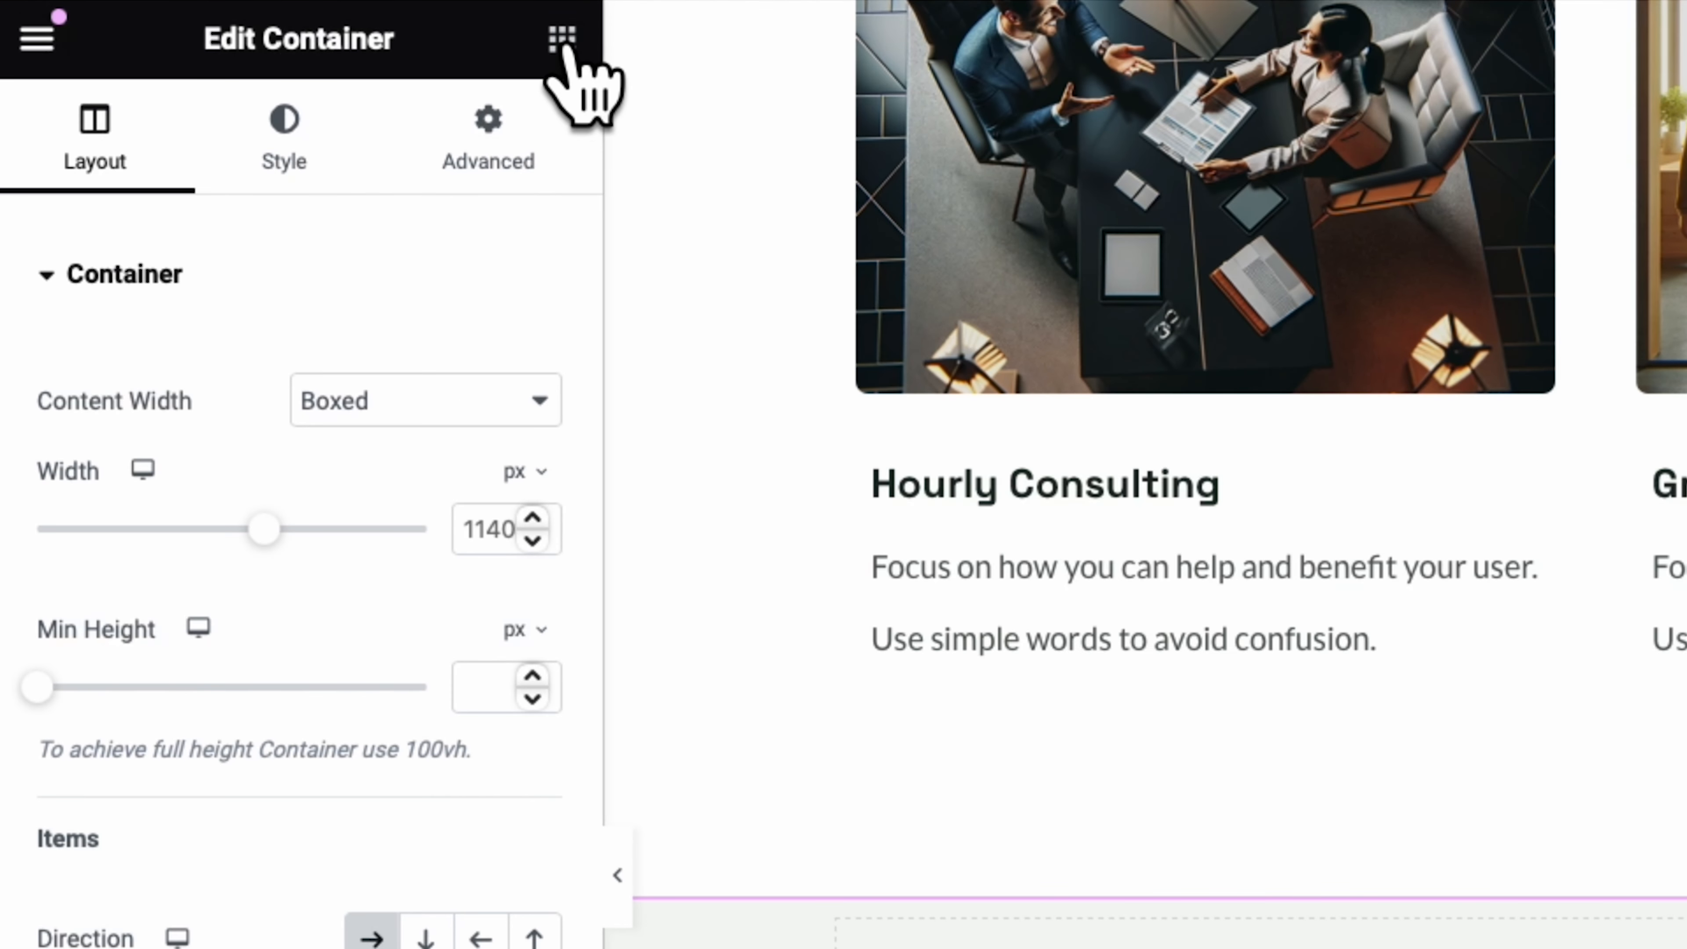
left_click(282, 90)
scroll(443, 654, "down", 2)
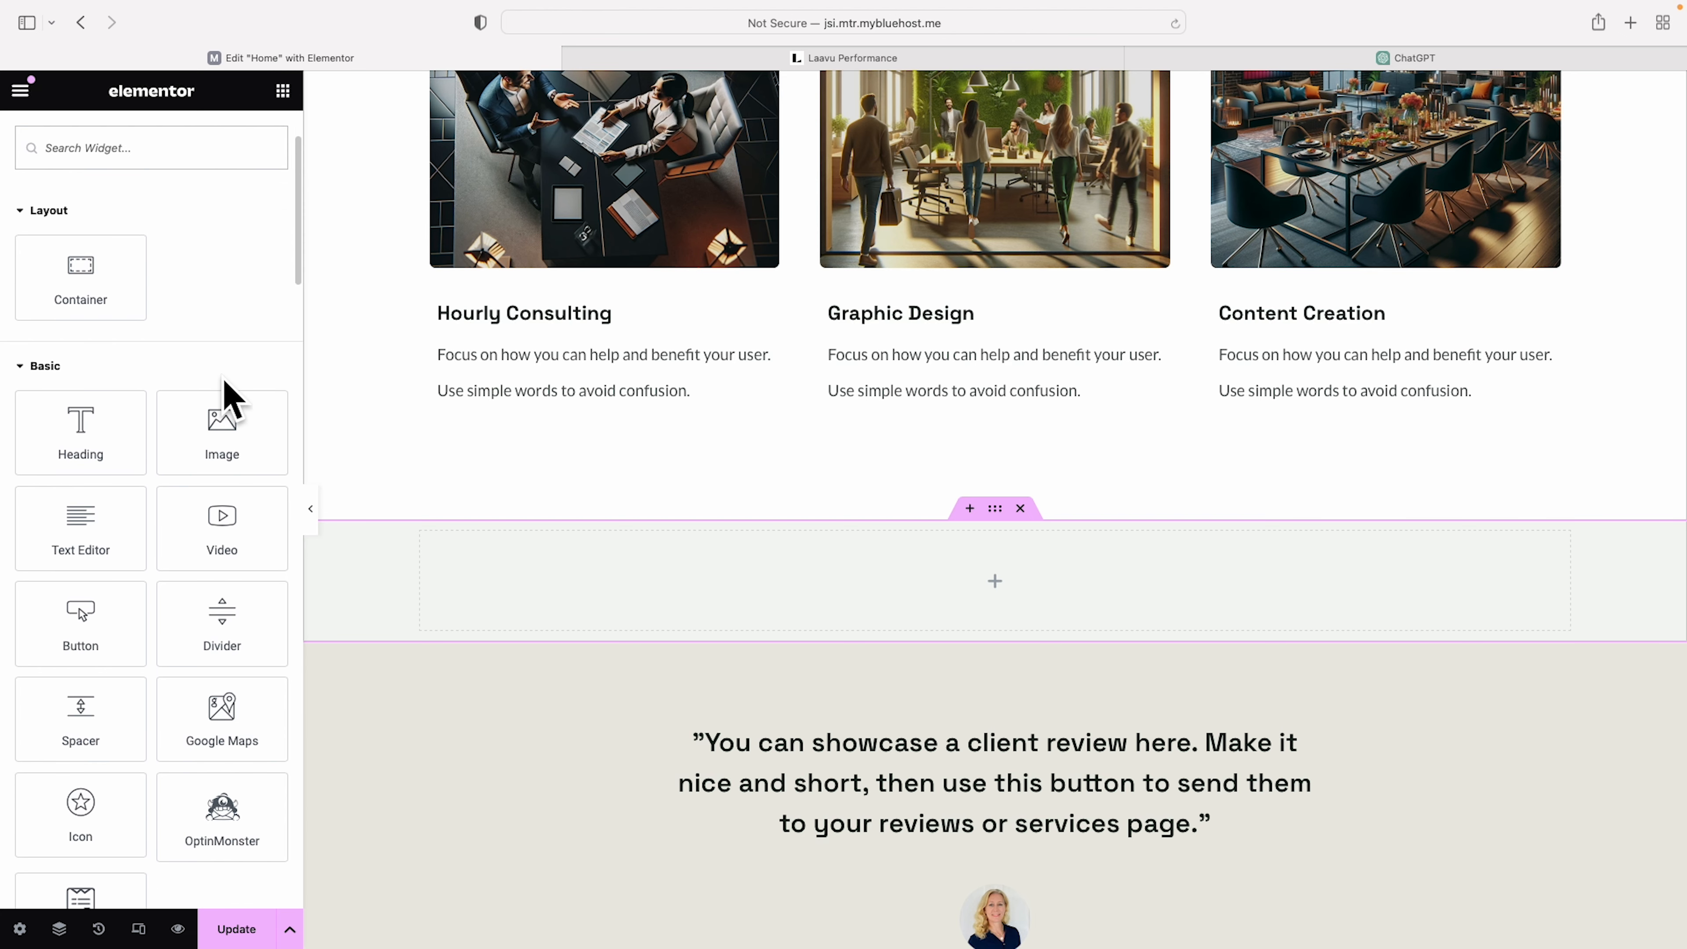
scroll(230, 402, "down", 5)
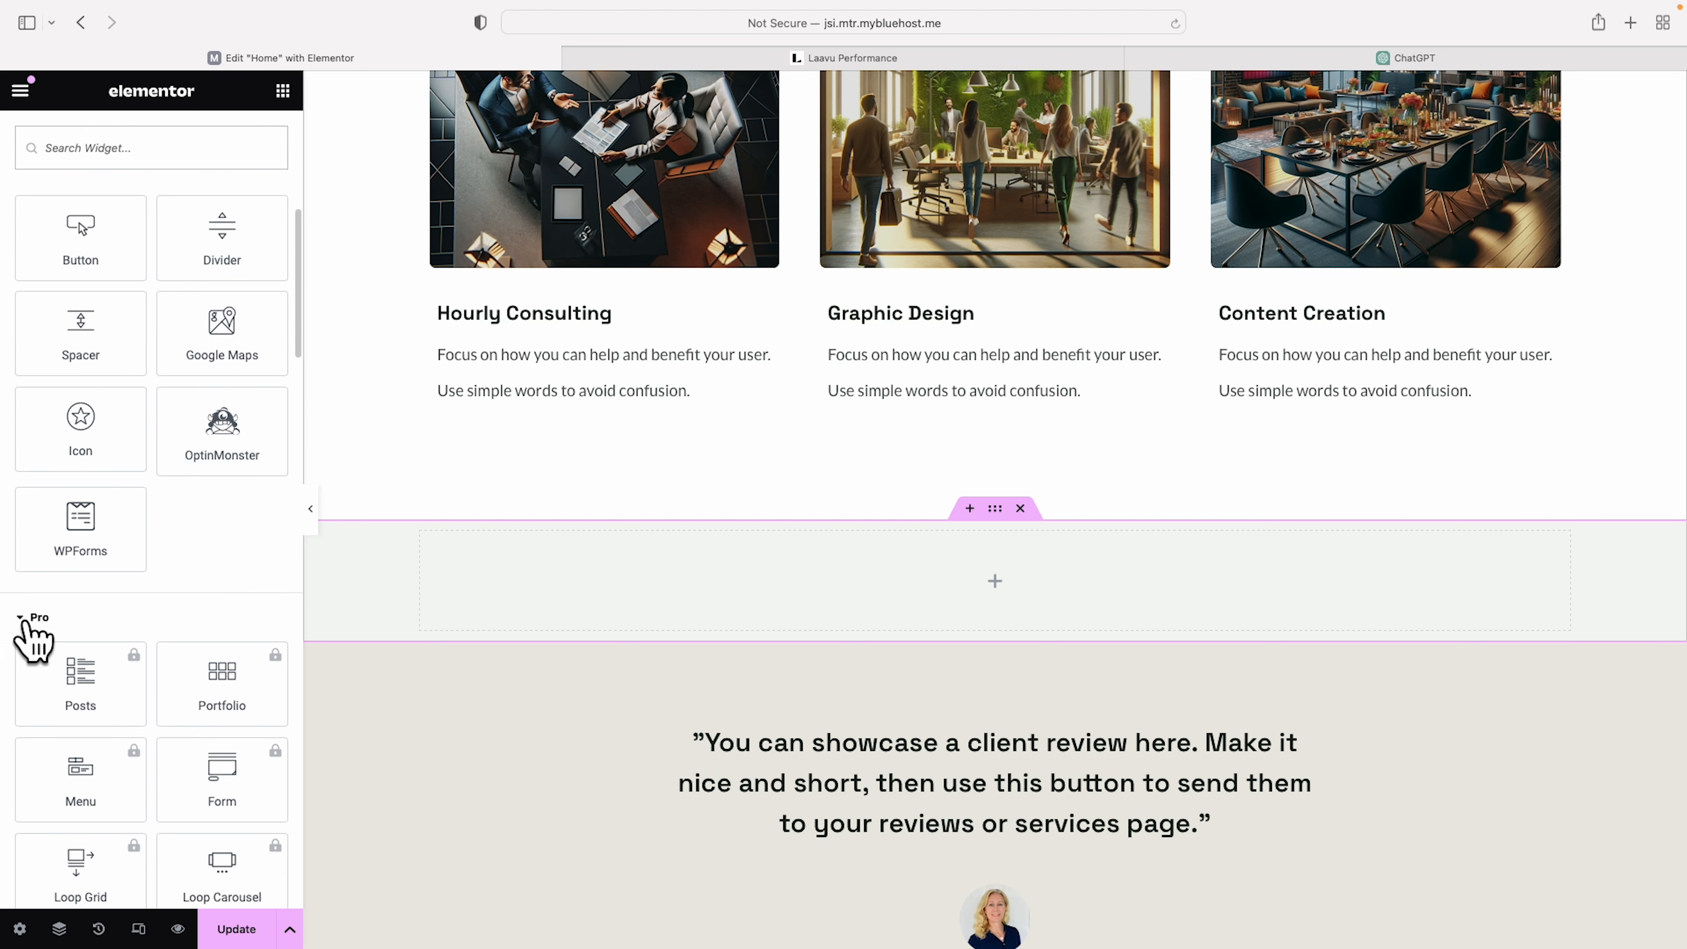
scroll(158, 632, "up", 8)
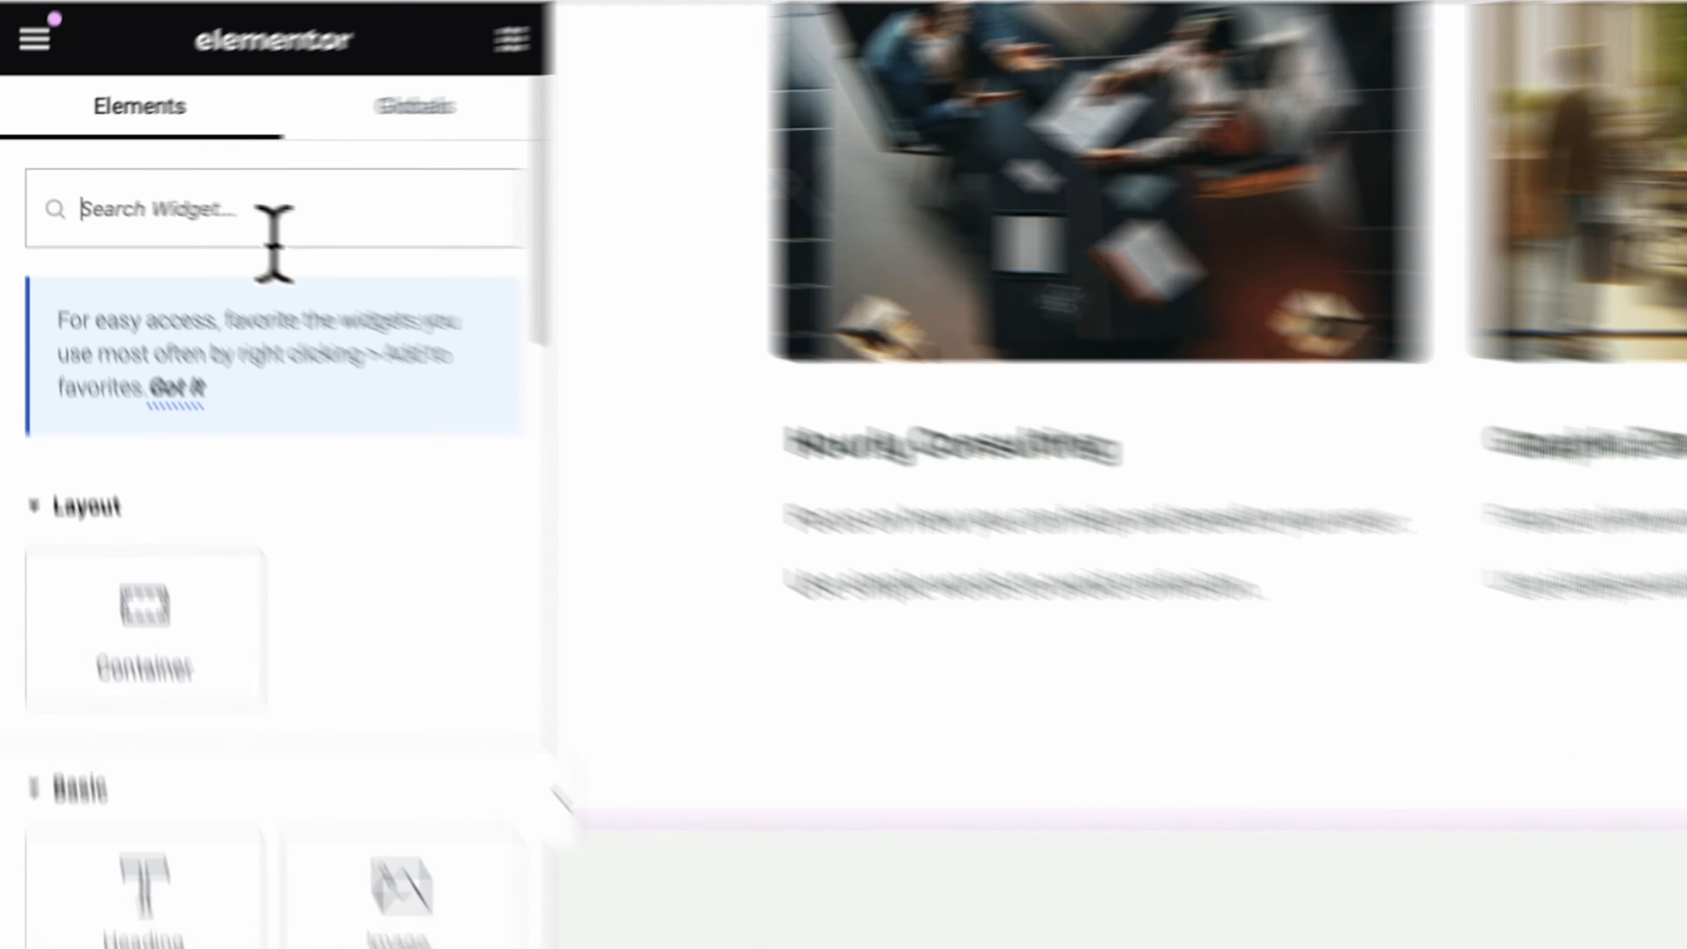
type("counter")
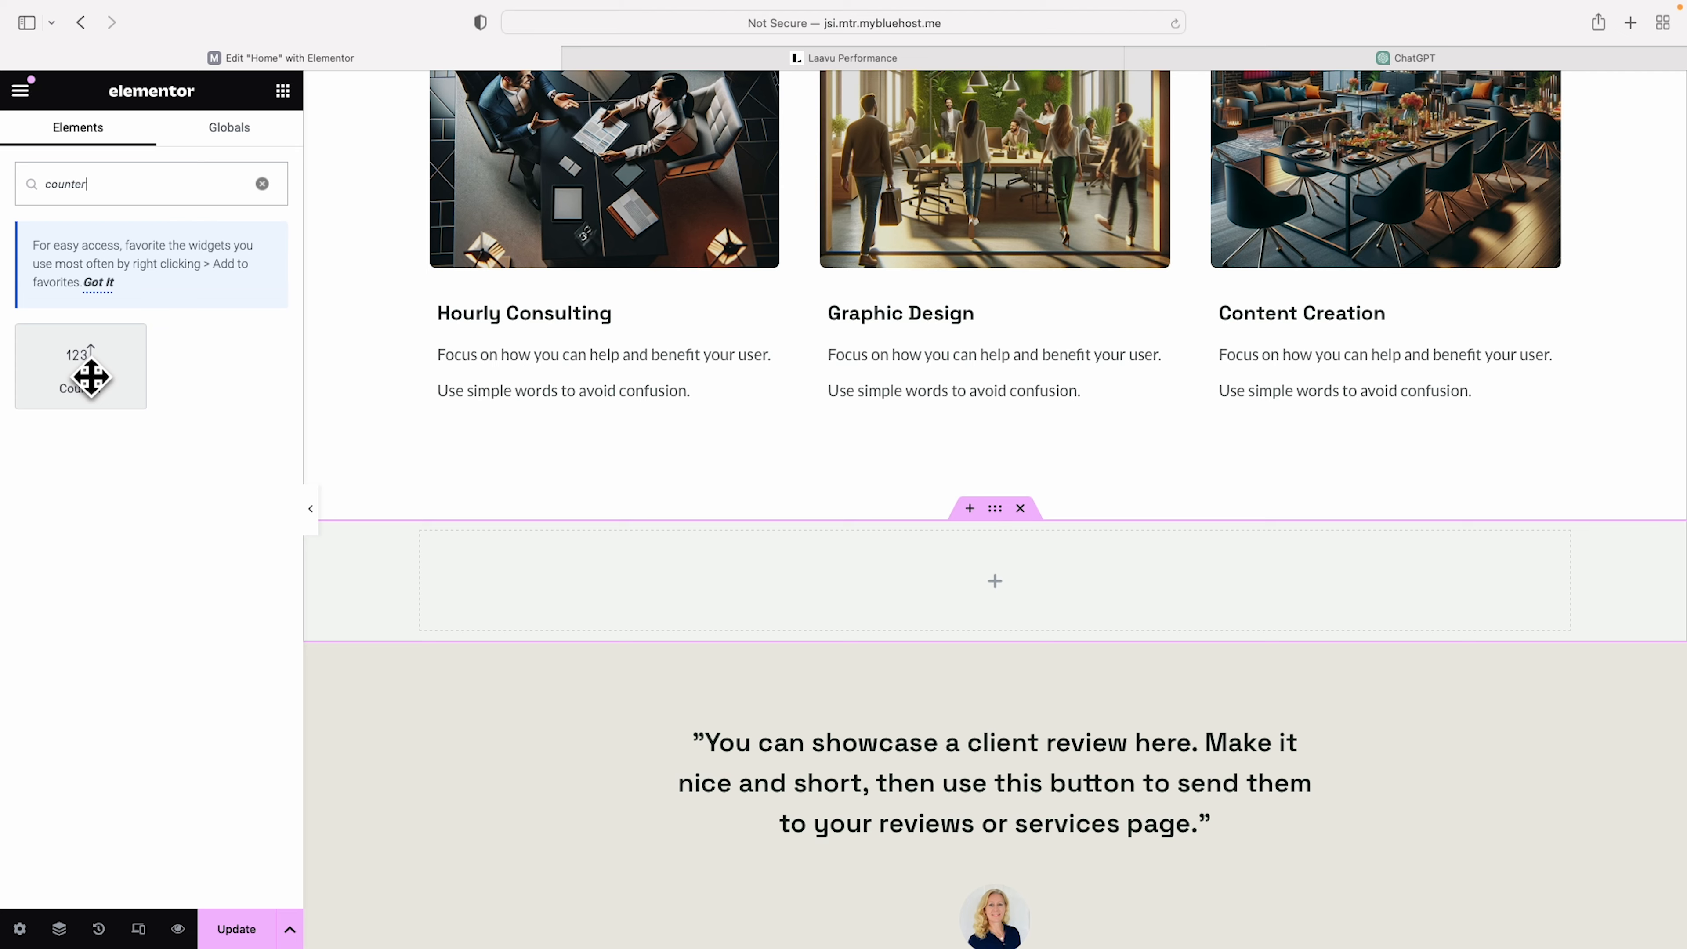
left_click_drag(162, 587, 1339, 948)
left_click_drag(666, 552, 680, 594)
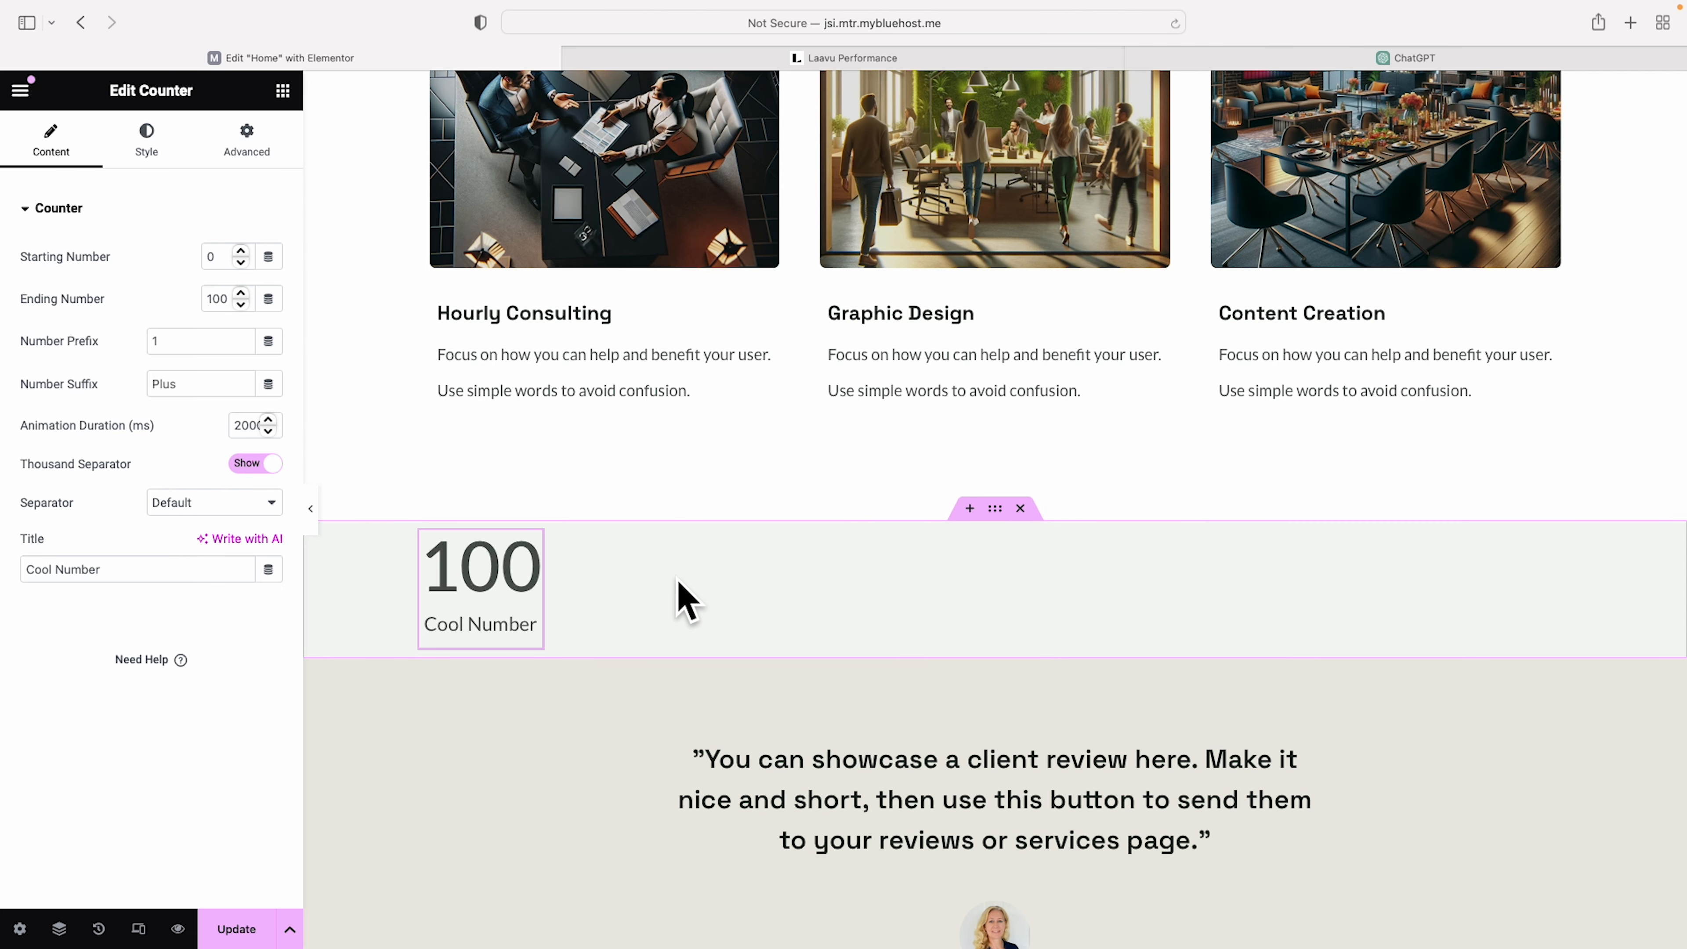
- Duplicate the counter three times to form a row of four, matching the Laavu statistics section
left_click(857, 61)
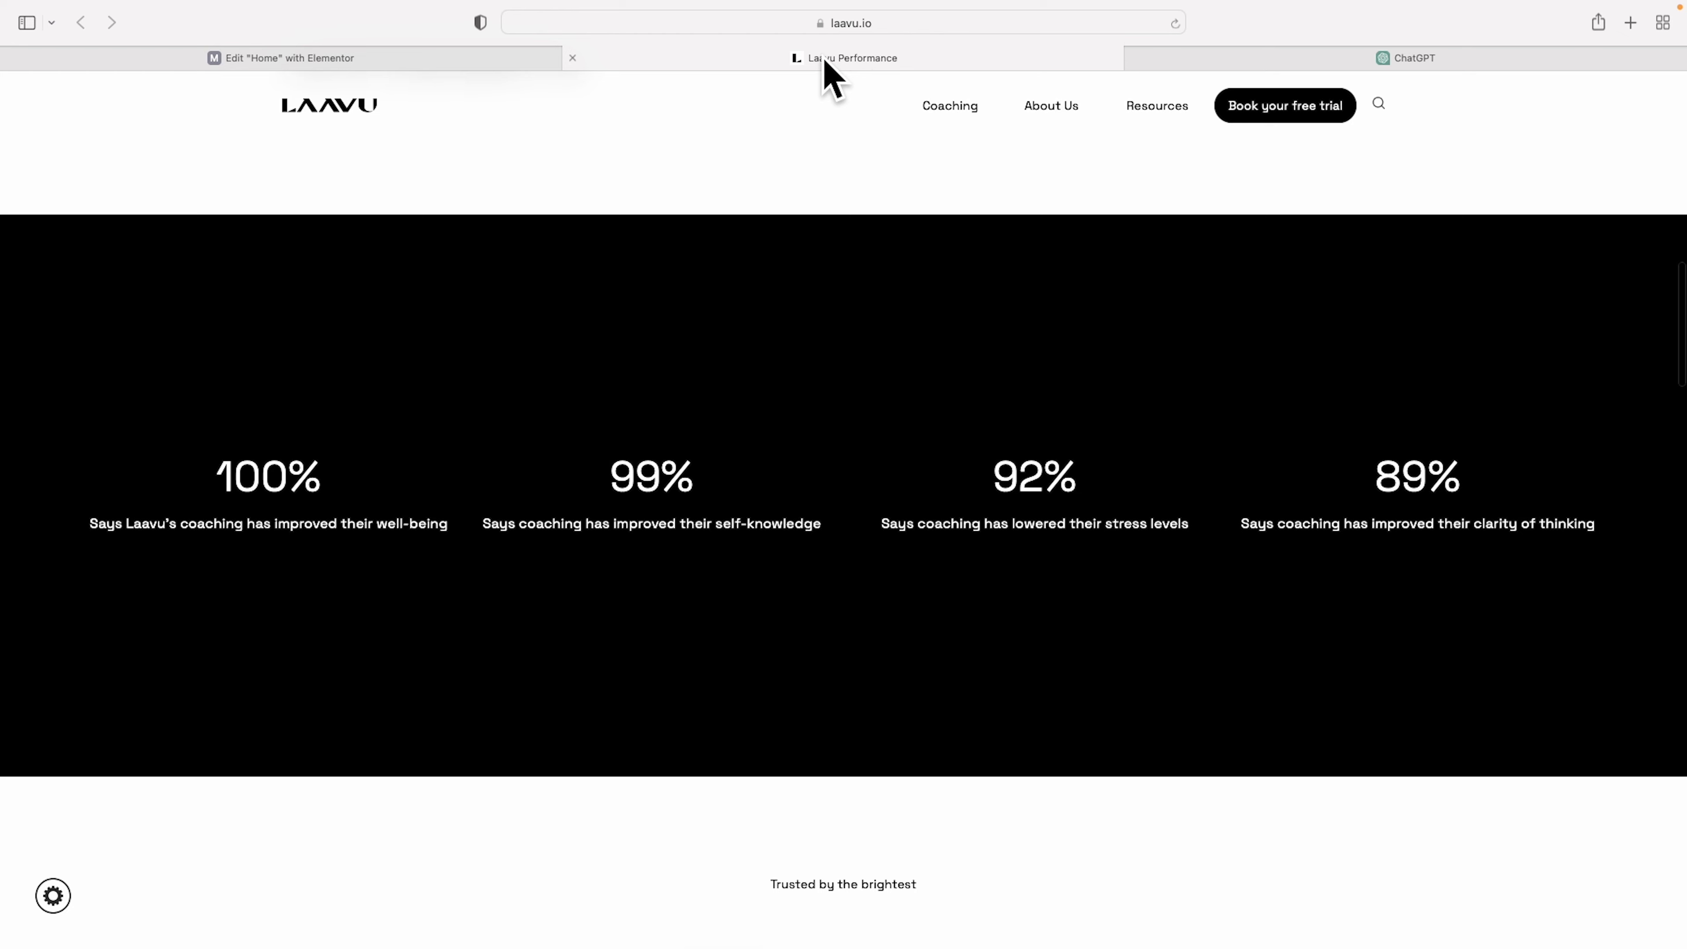
left_click(407, 59)
right_click(505, 574)
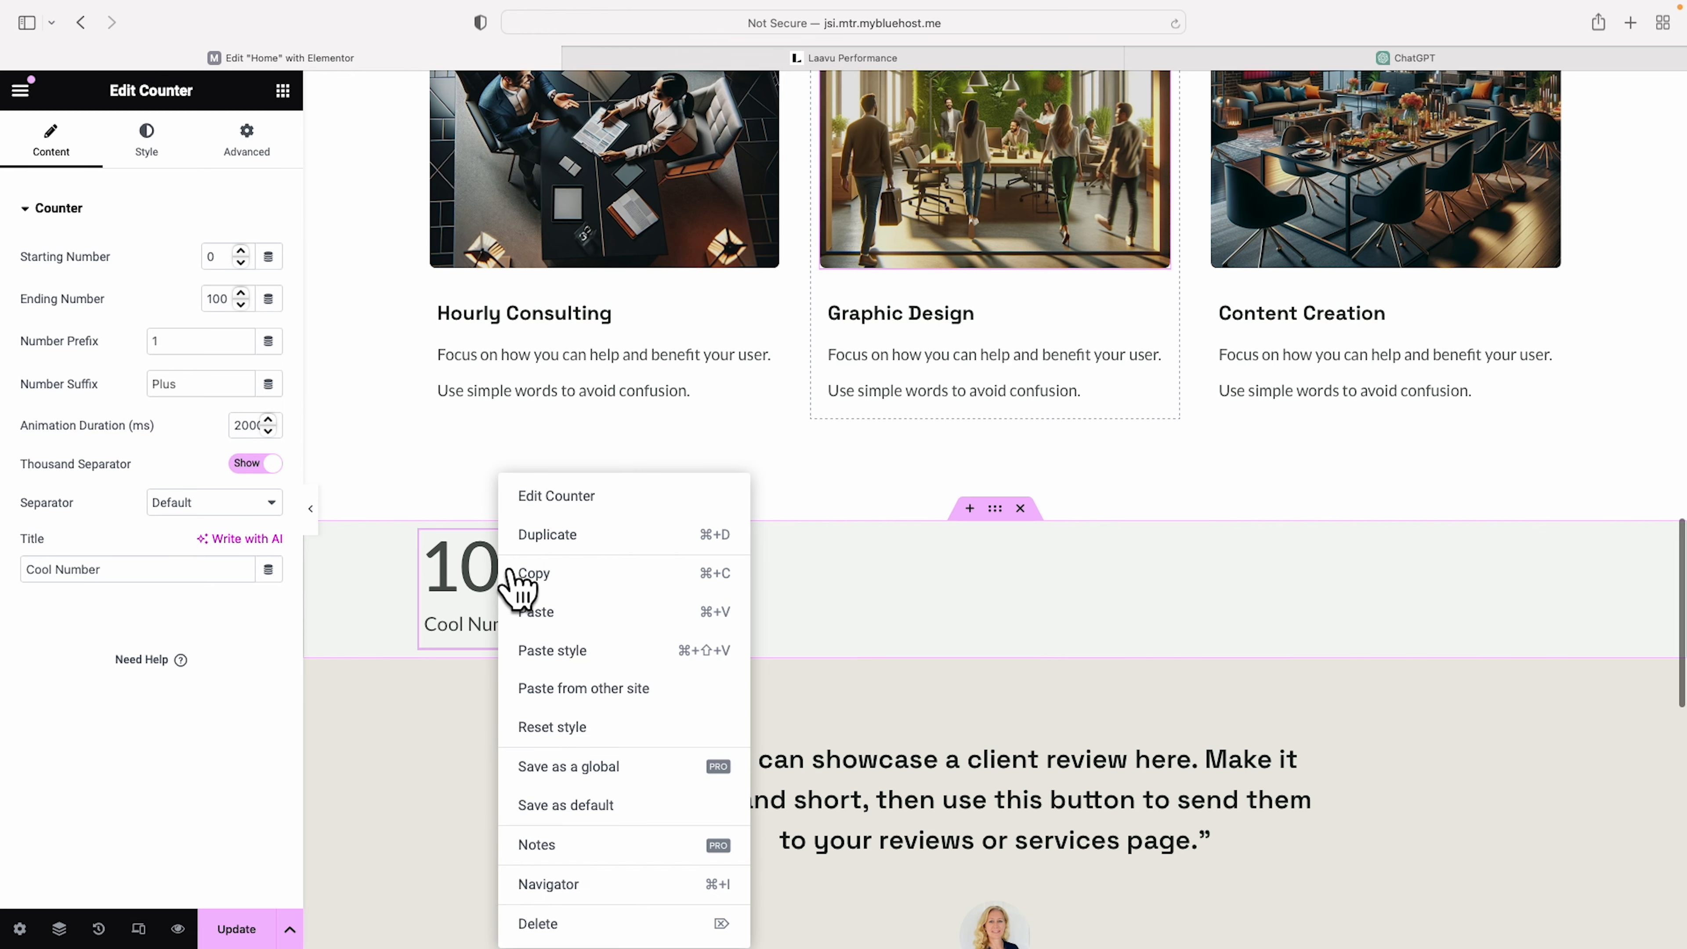
left_click(663, 536)
right_click(600, 565)
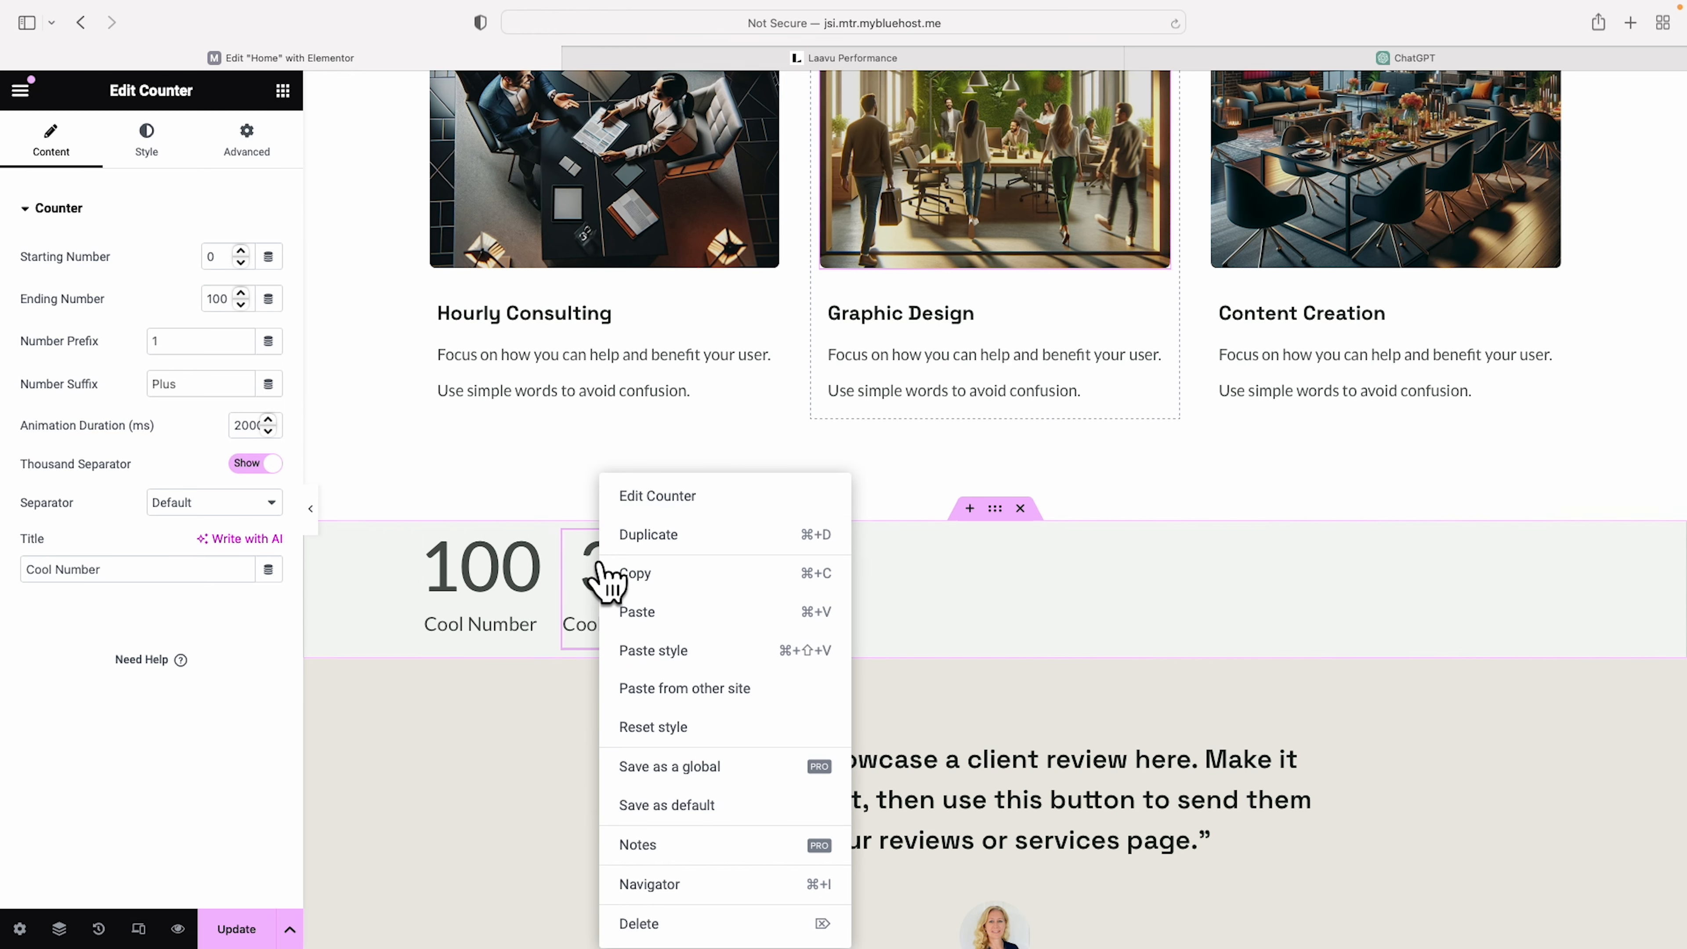
left_click(651, 536)
right_click(761, 585)
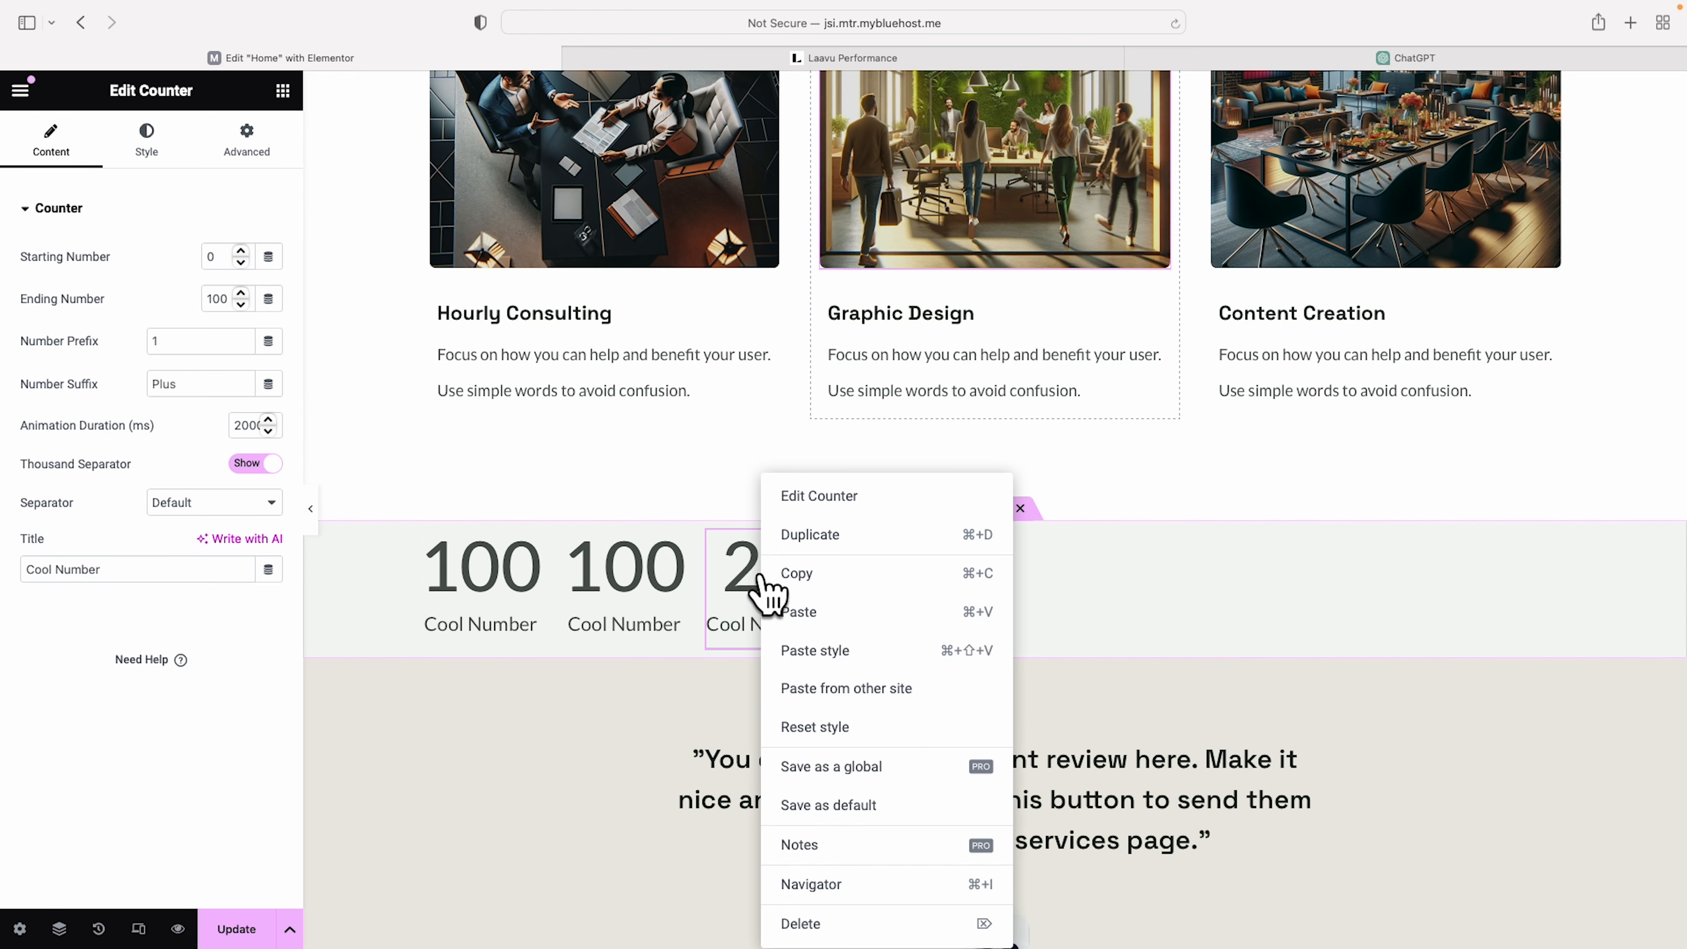
left_click(824, 537)
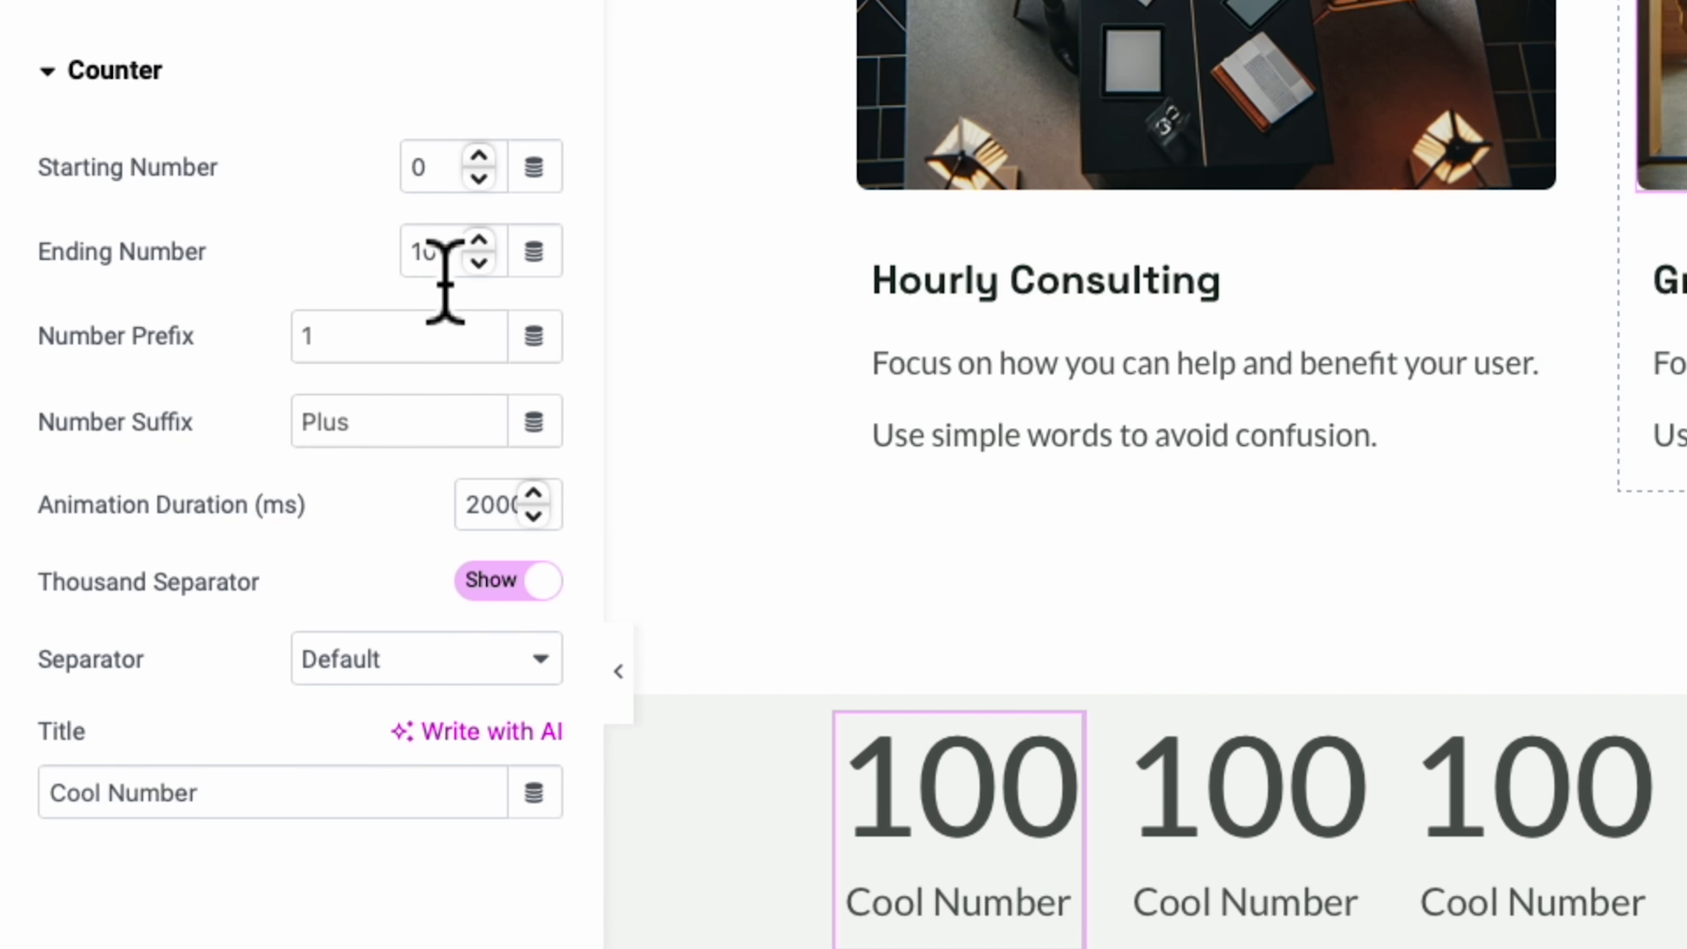
- Set the first counter's ending number to 81 with a % suffix
double_click(223, 300)
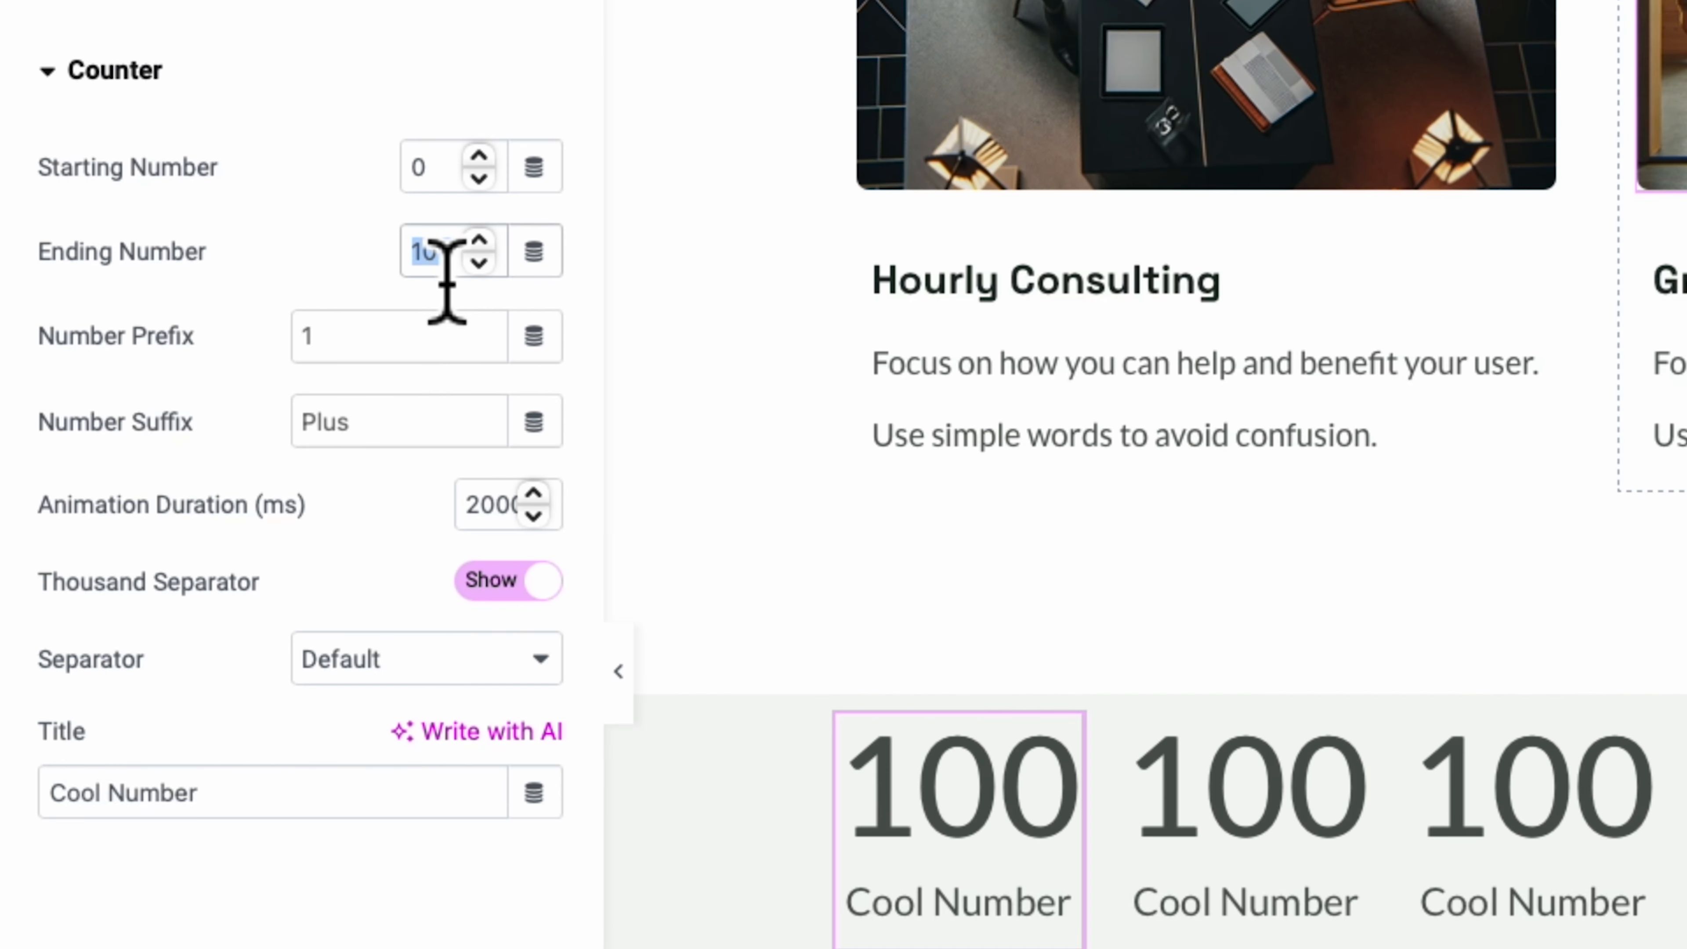
type("81")
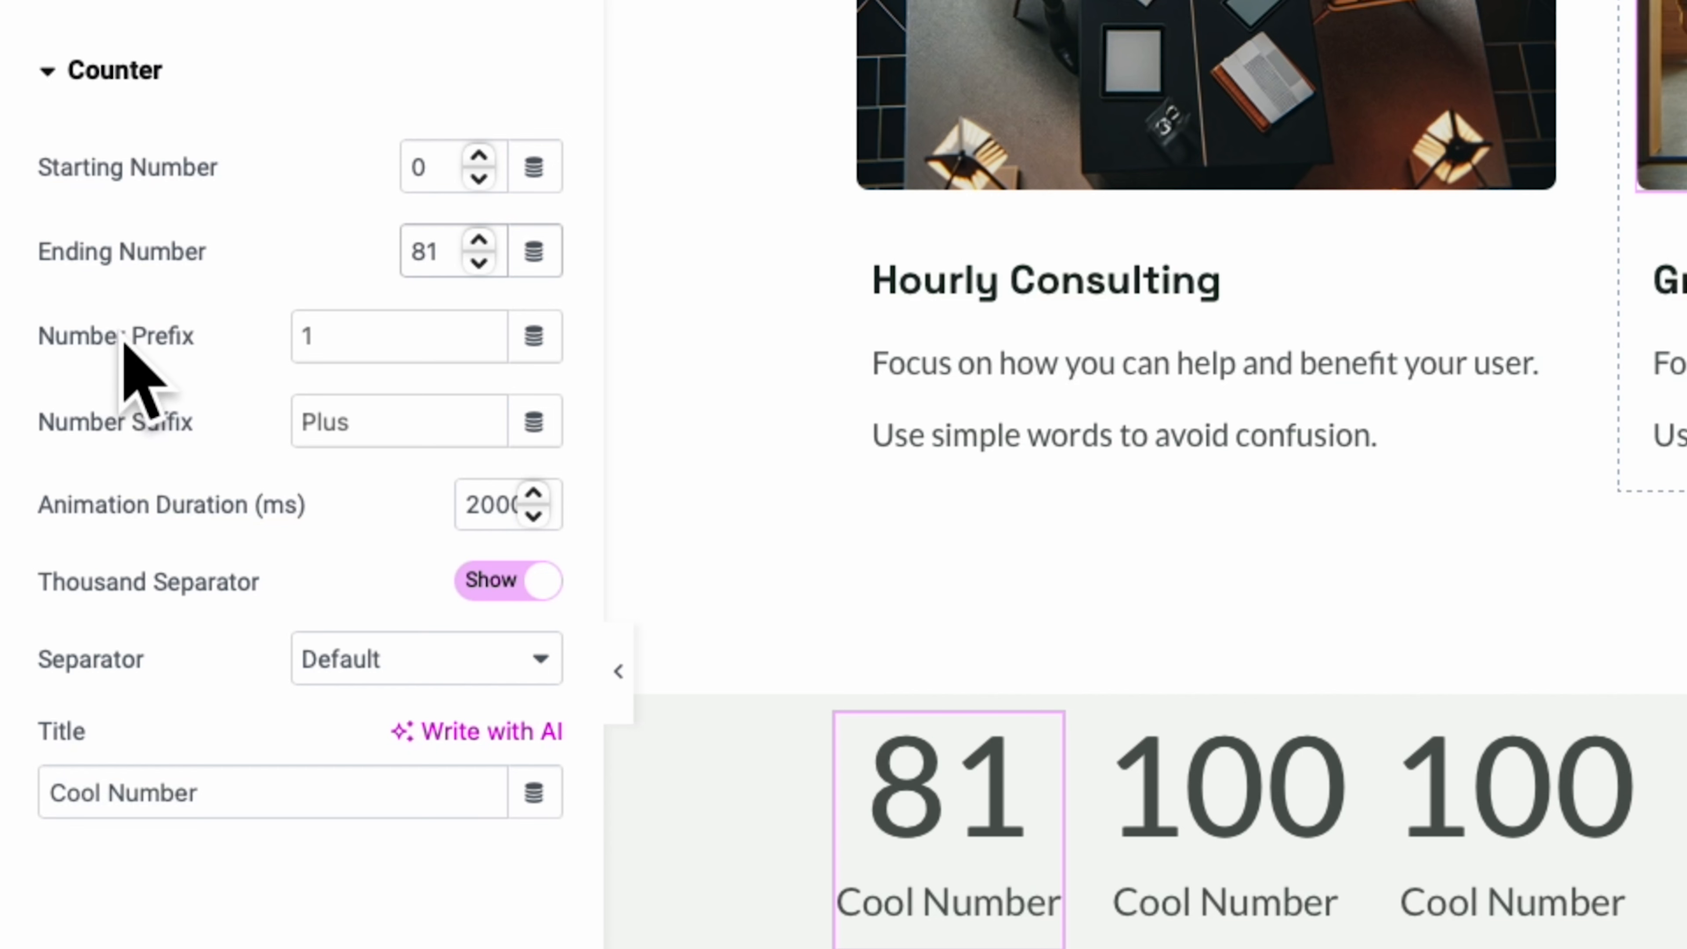
left_click(392, 434)
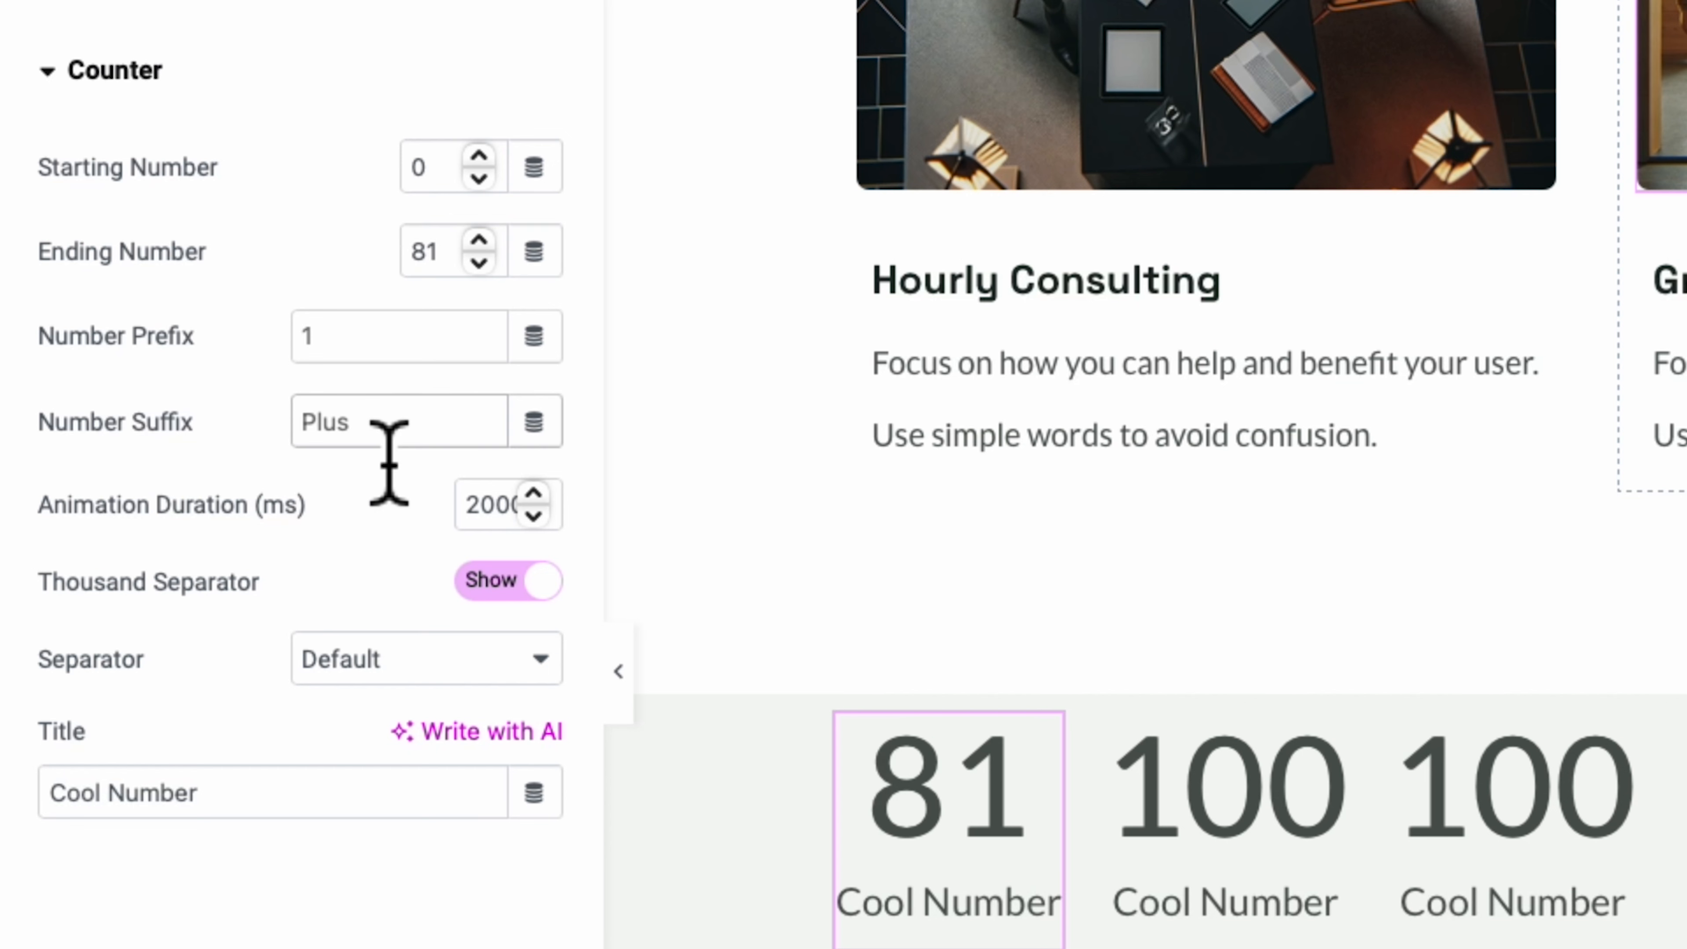
type("%")
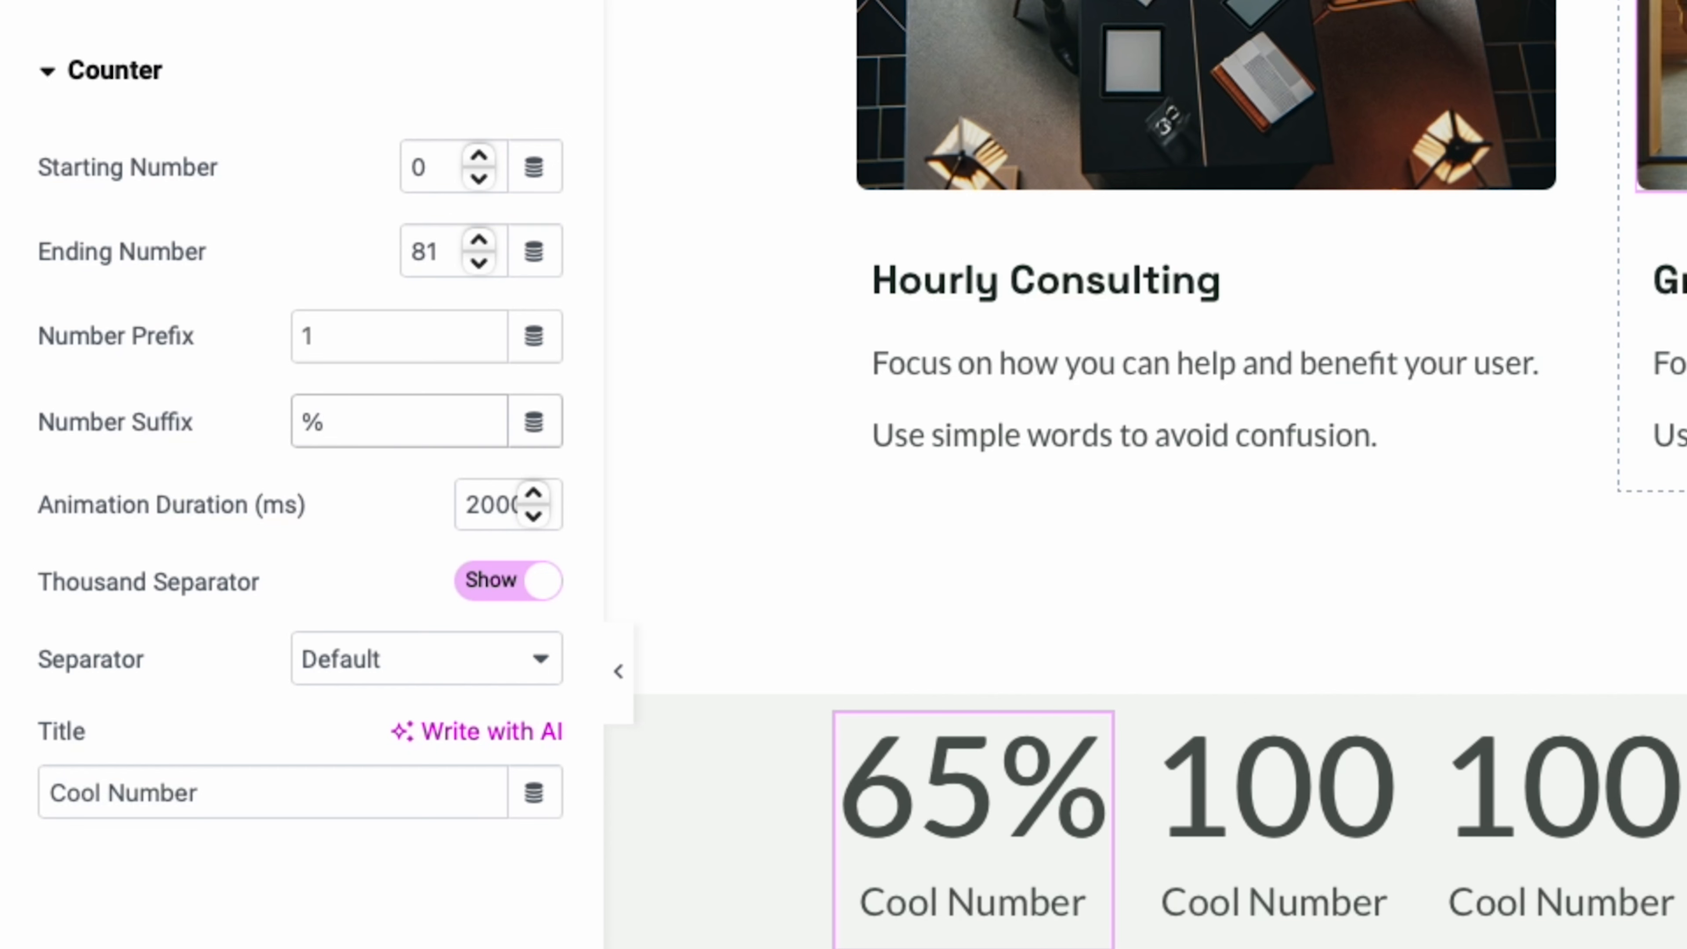
- Set the second counter's ending number to 7000 with a $ prefix
left_click(1255, 811)
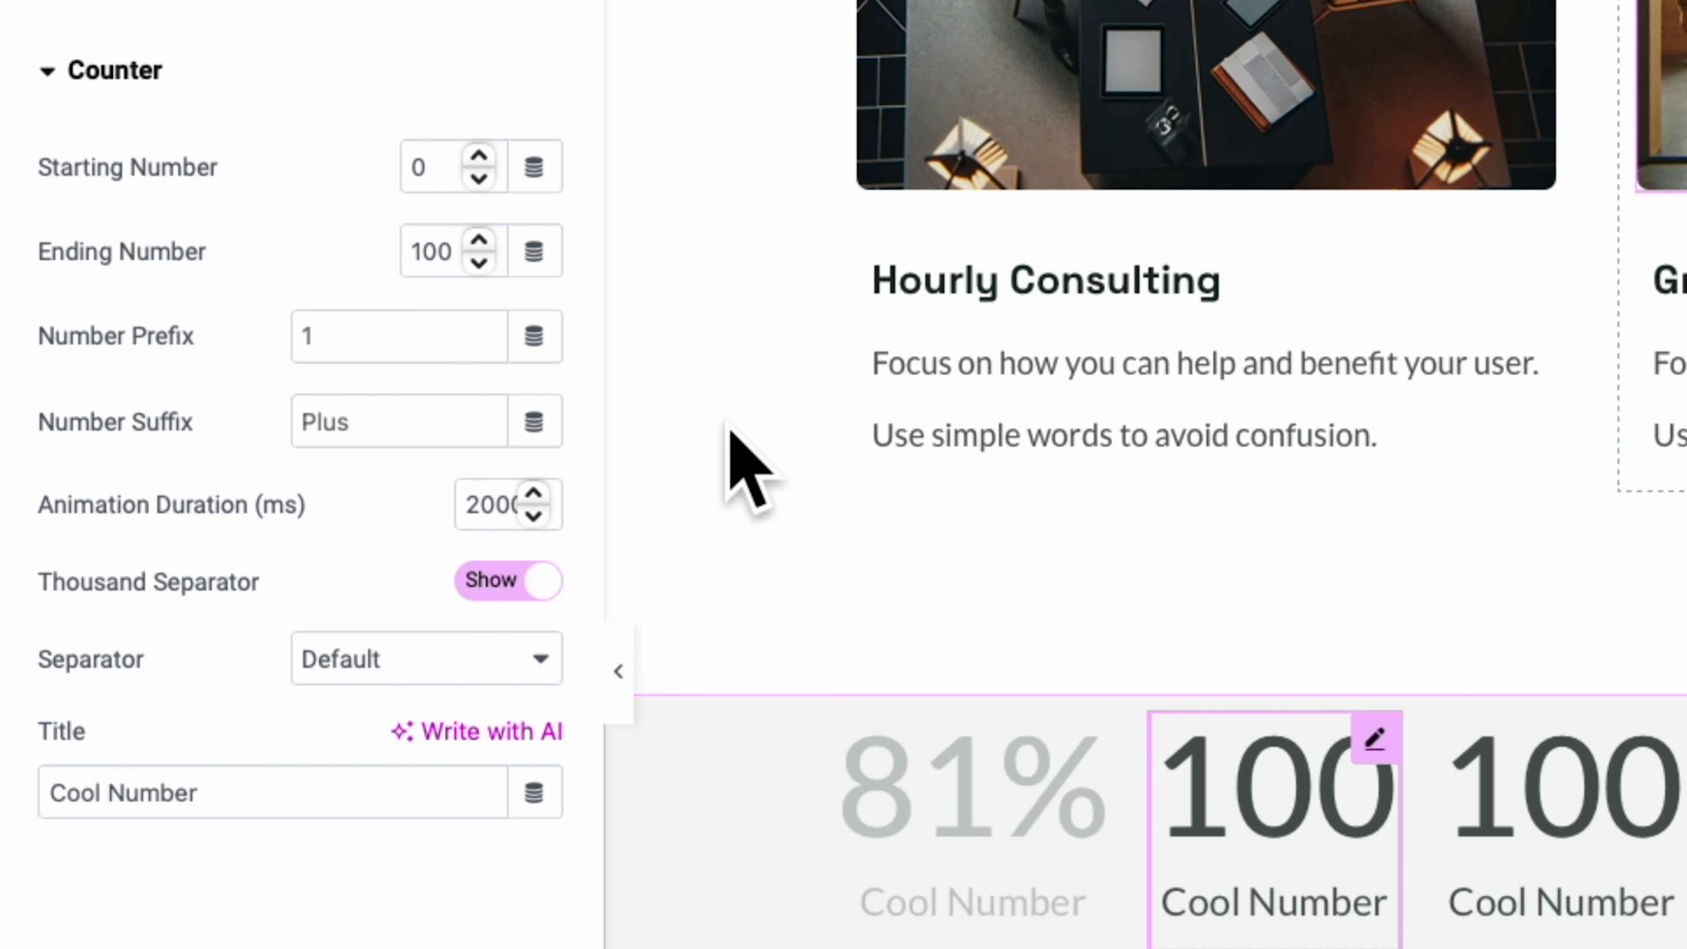
double_click(452, 259)
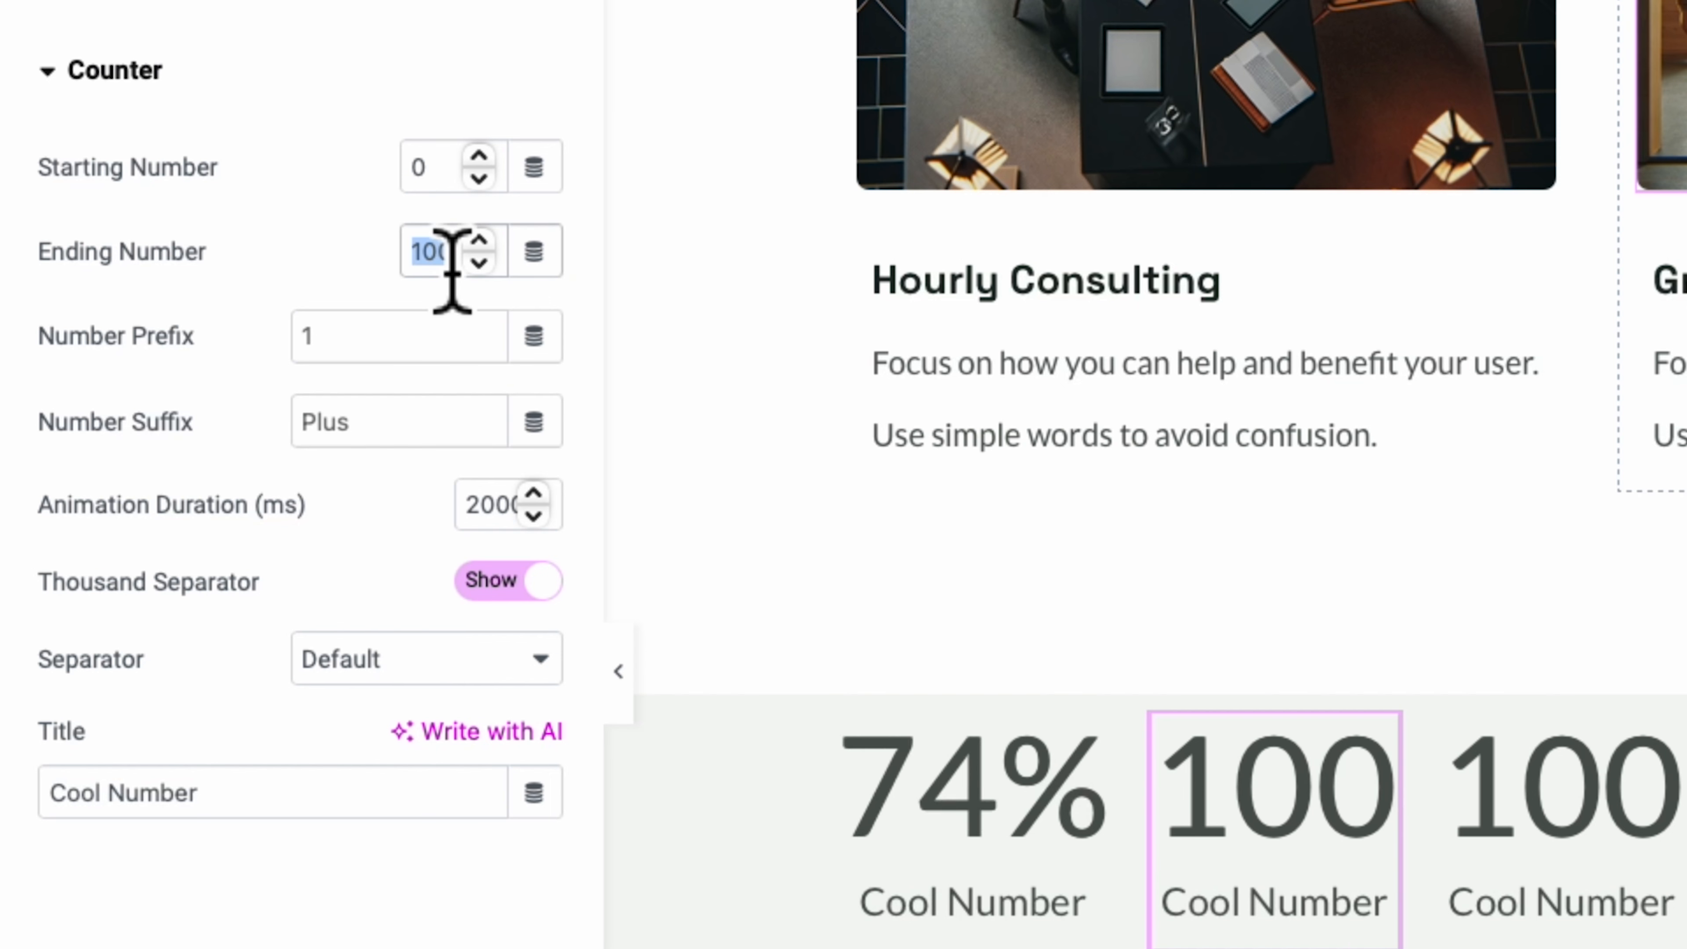
type("70")
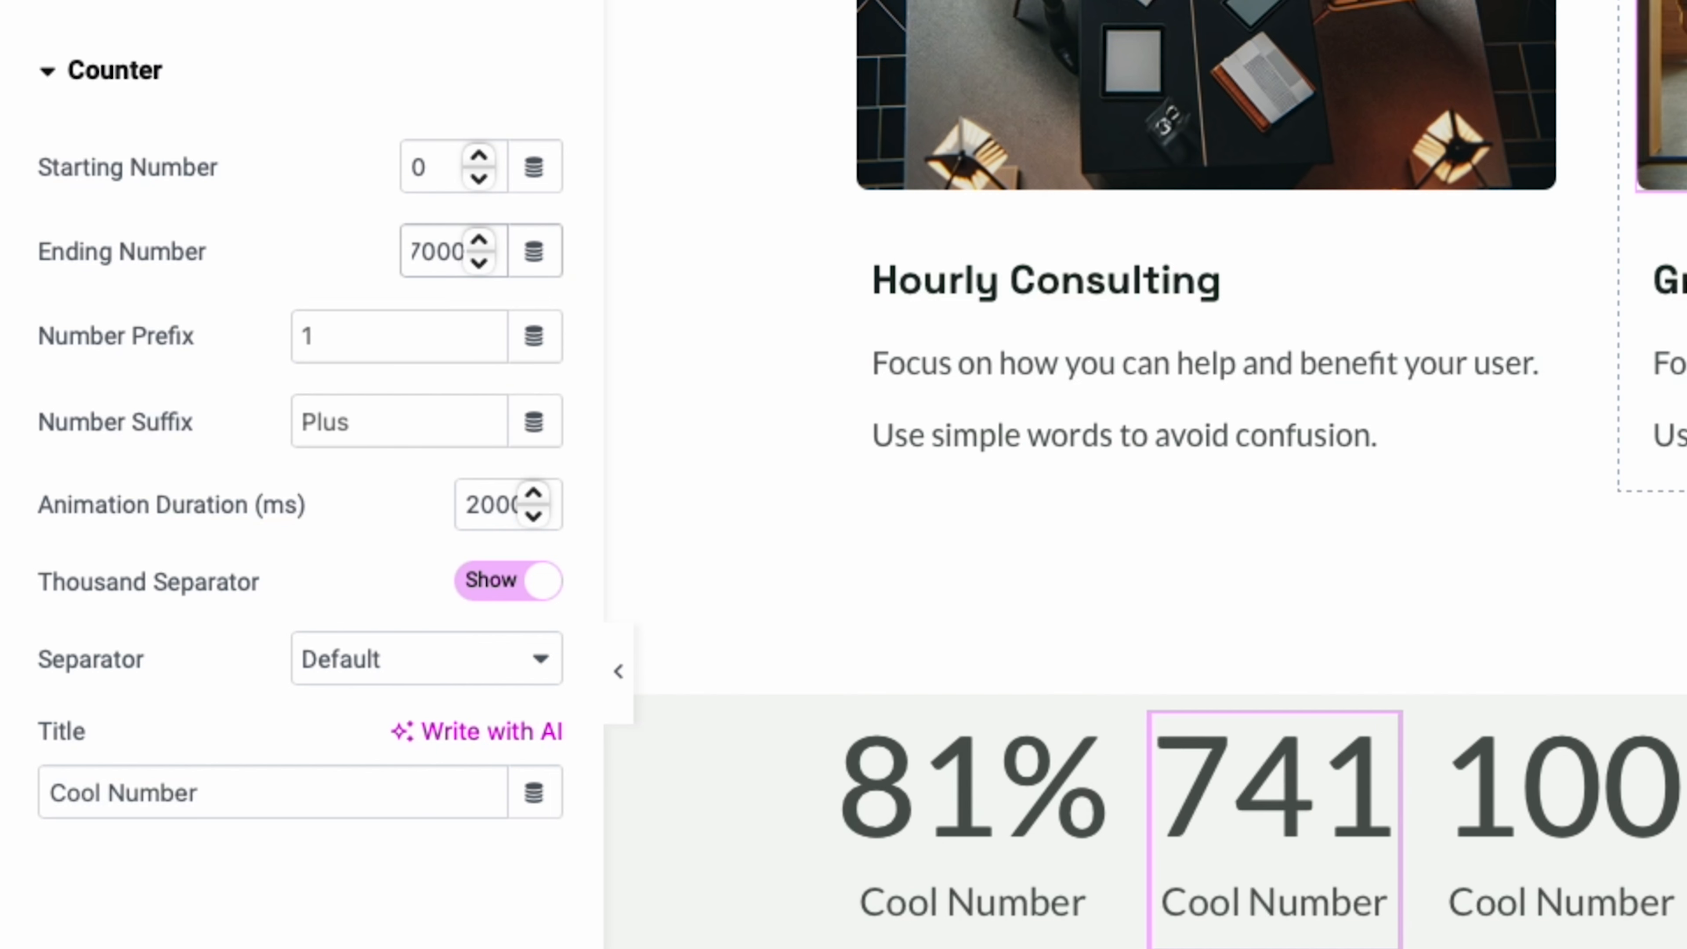
left_click_drag(358, 339, 304, 339)
key("BackSpace")
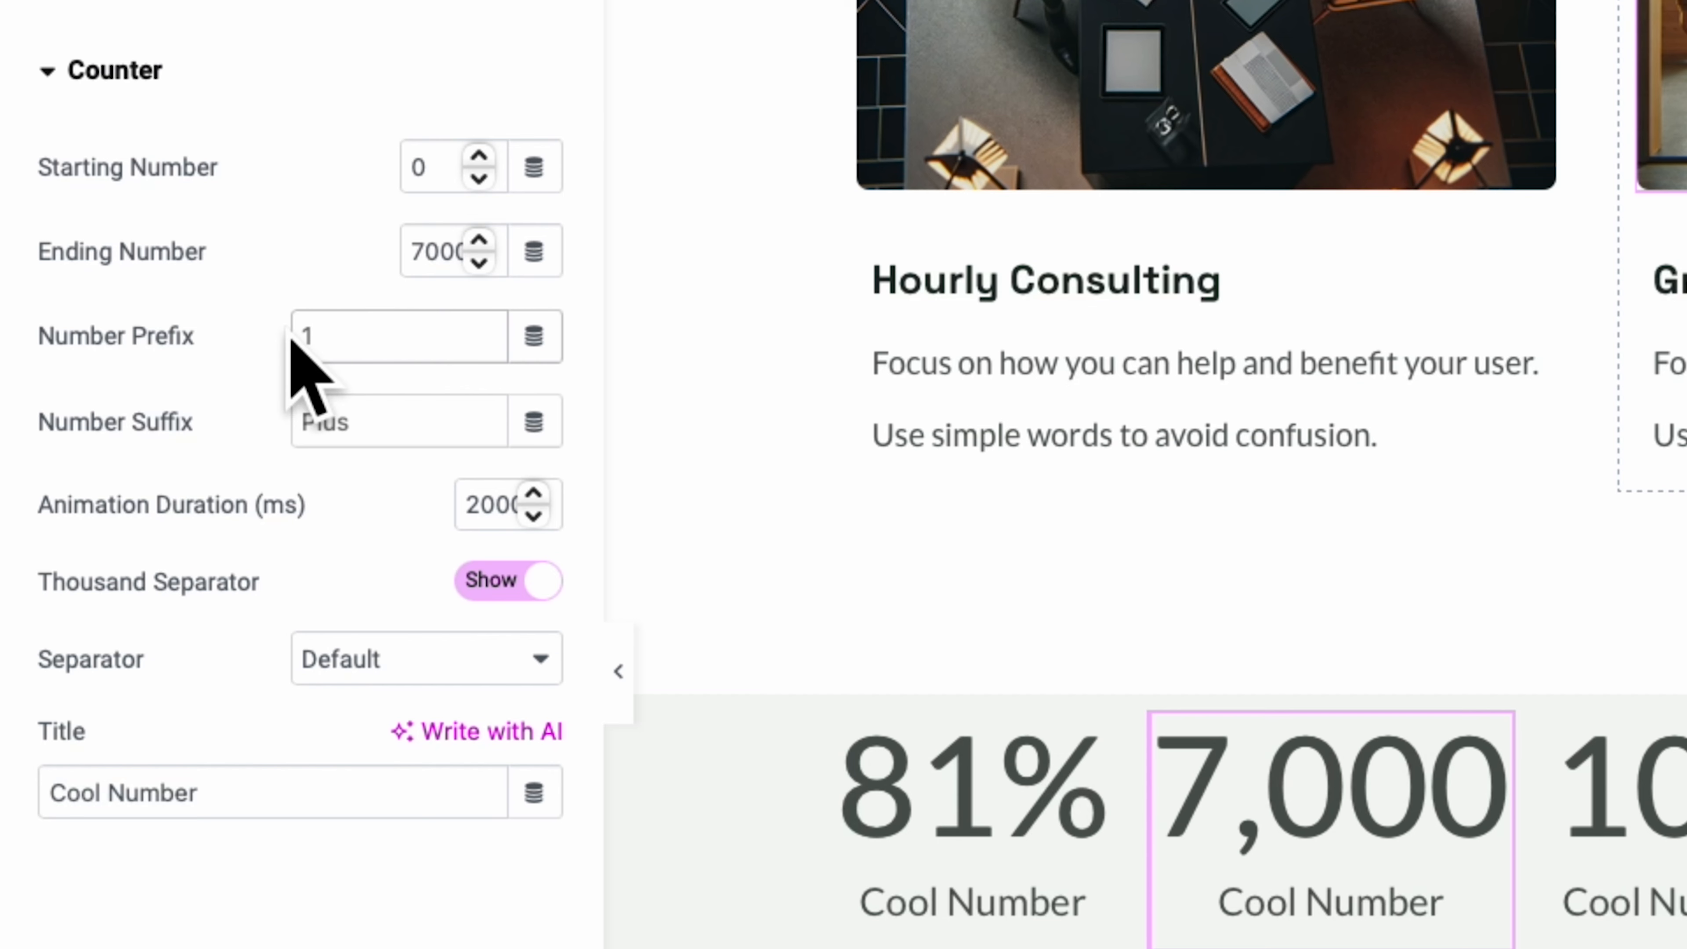
type("$")
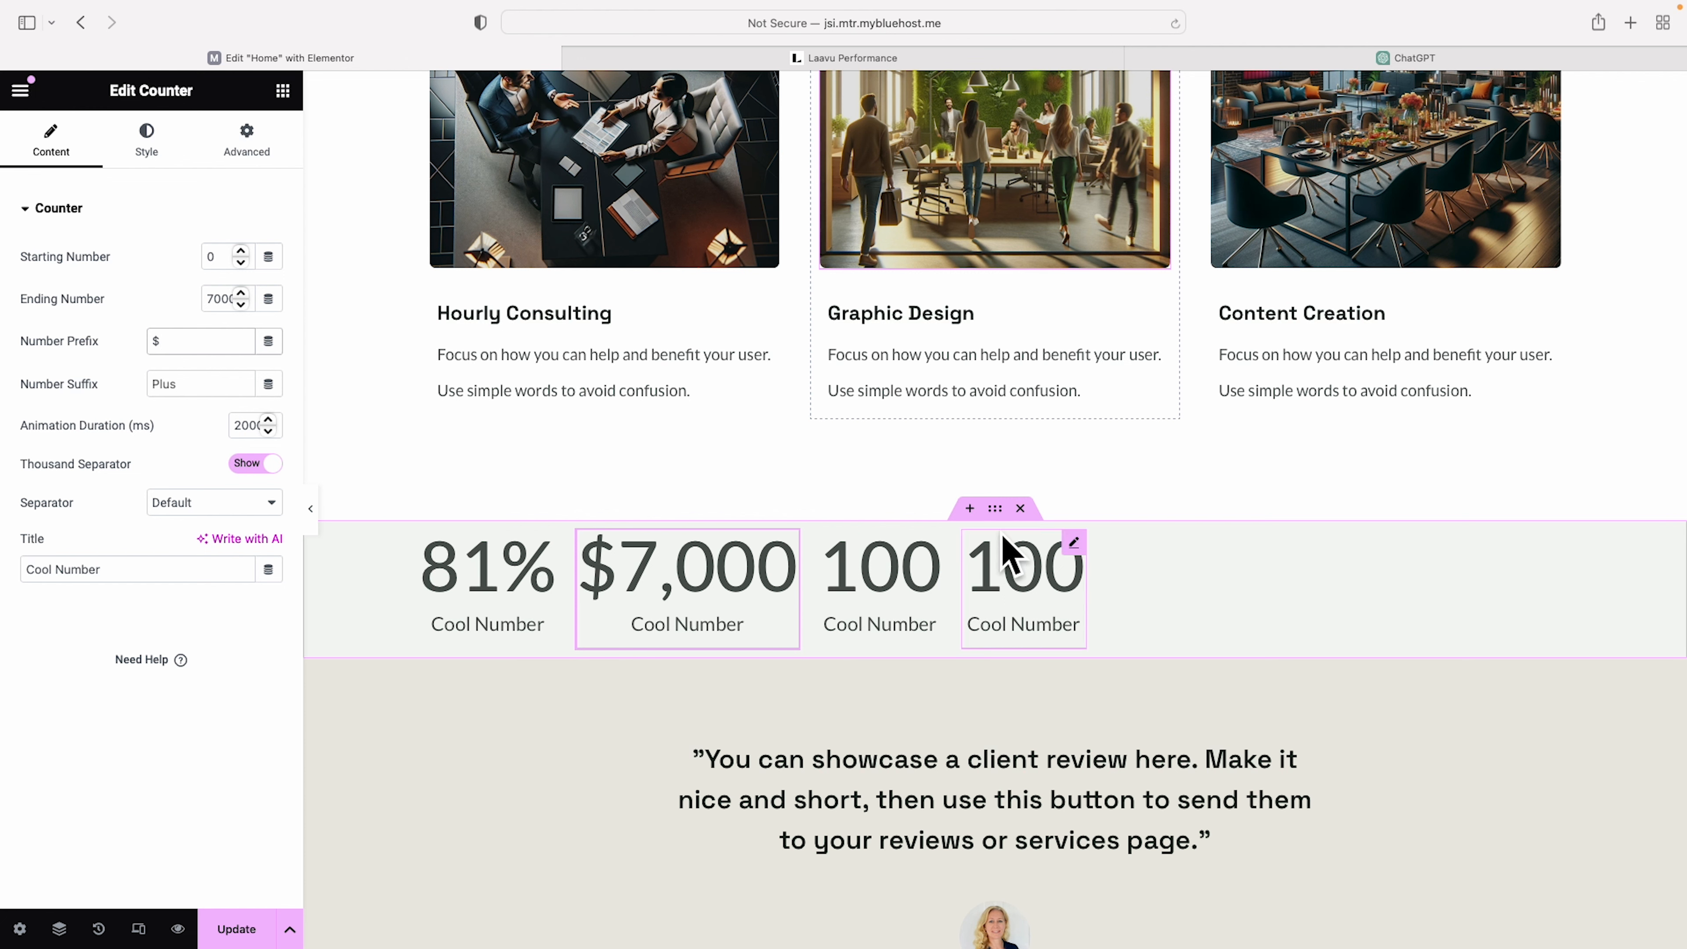
- Distribute the four counters across their container by setting its content justification to Space Around
left_click(994, 508)
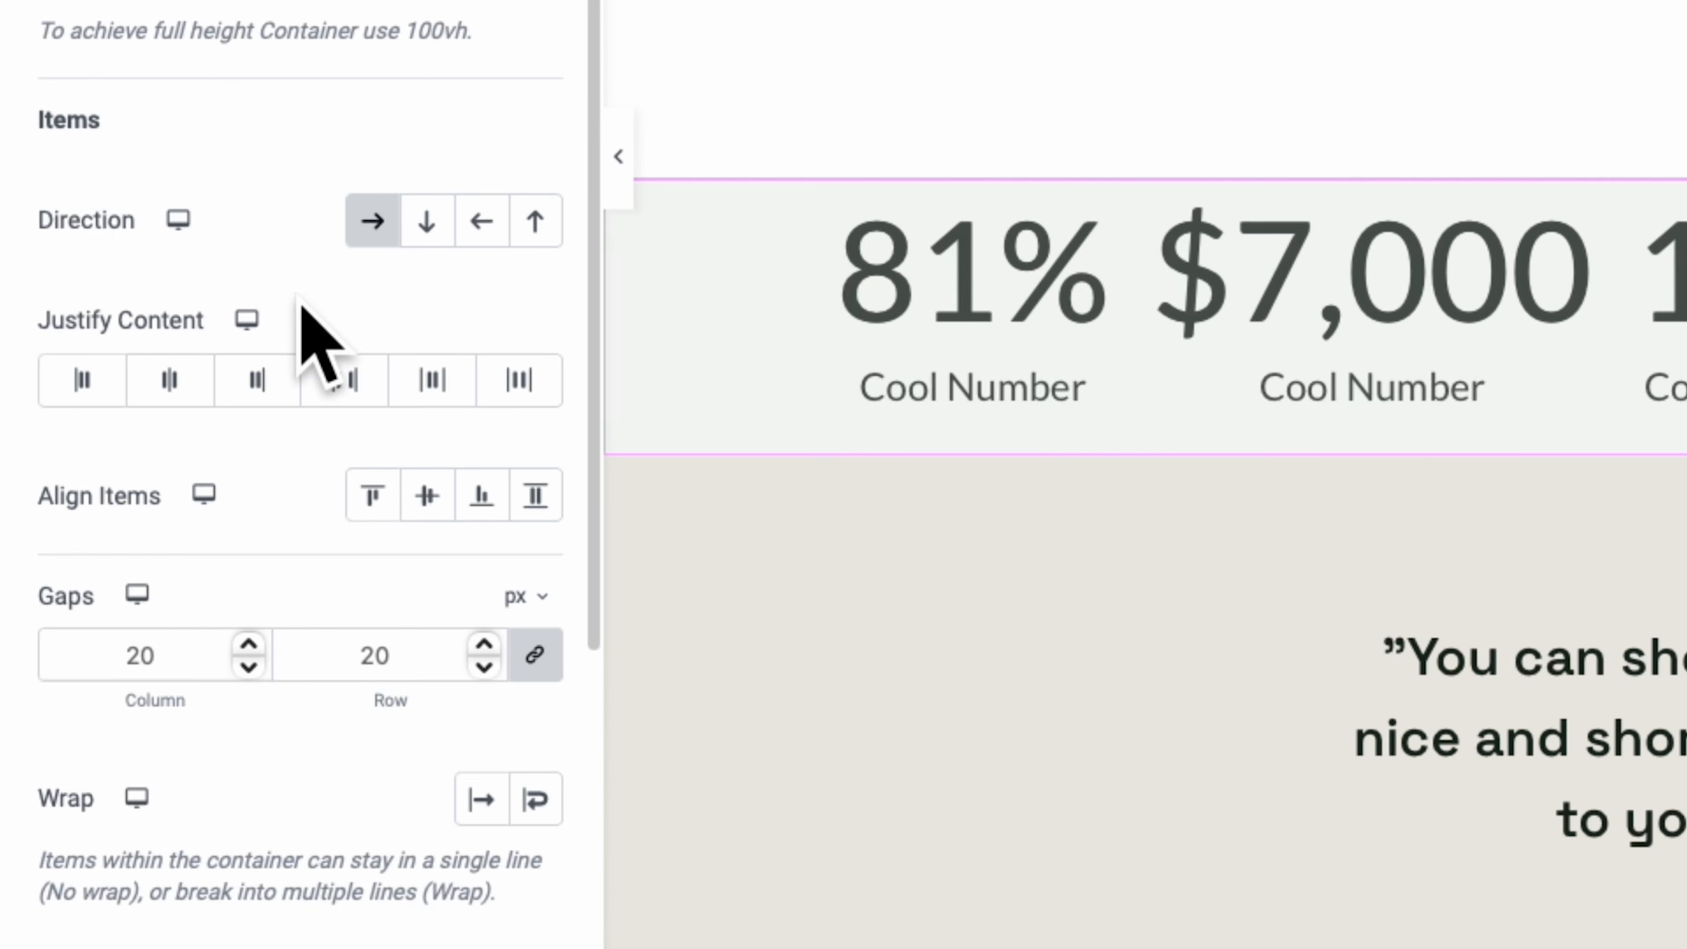
left_click(166, 378)
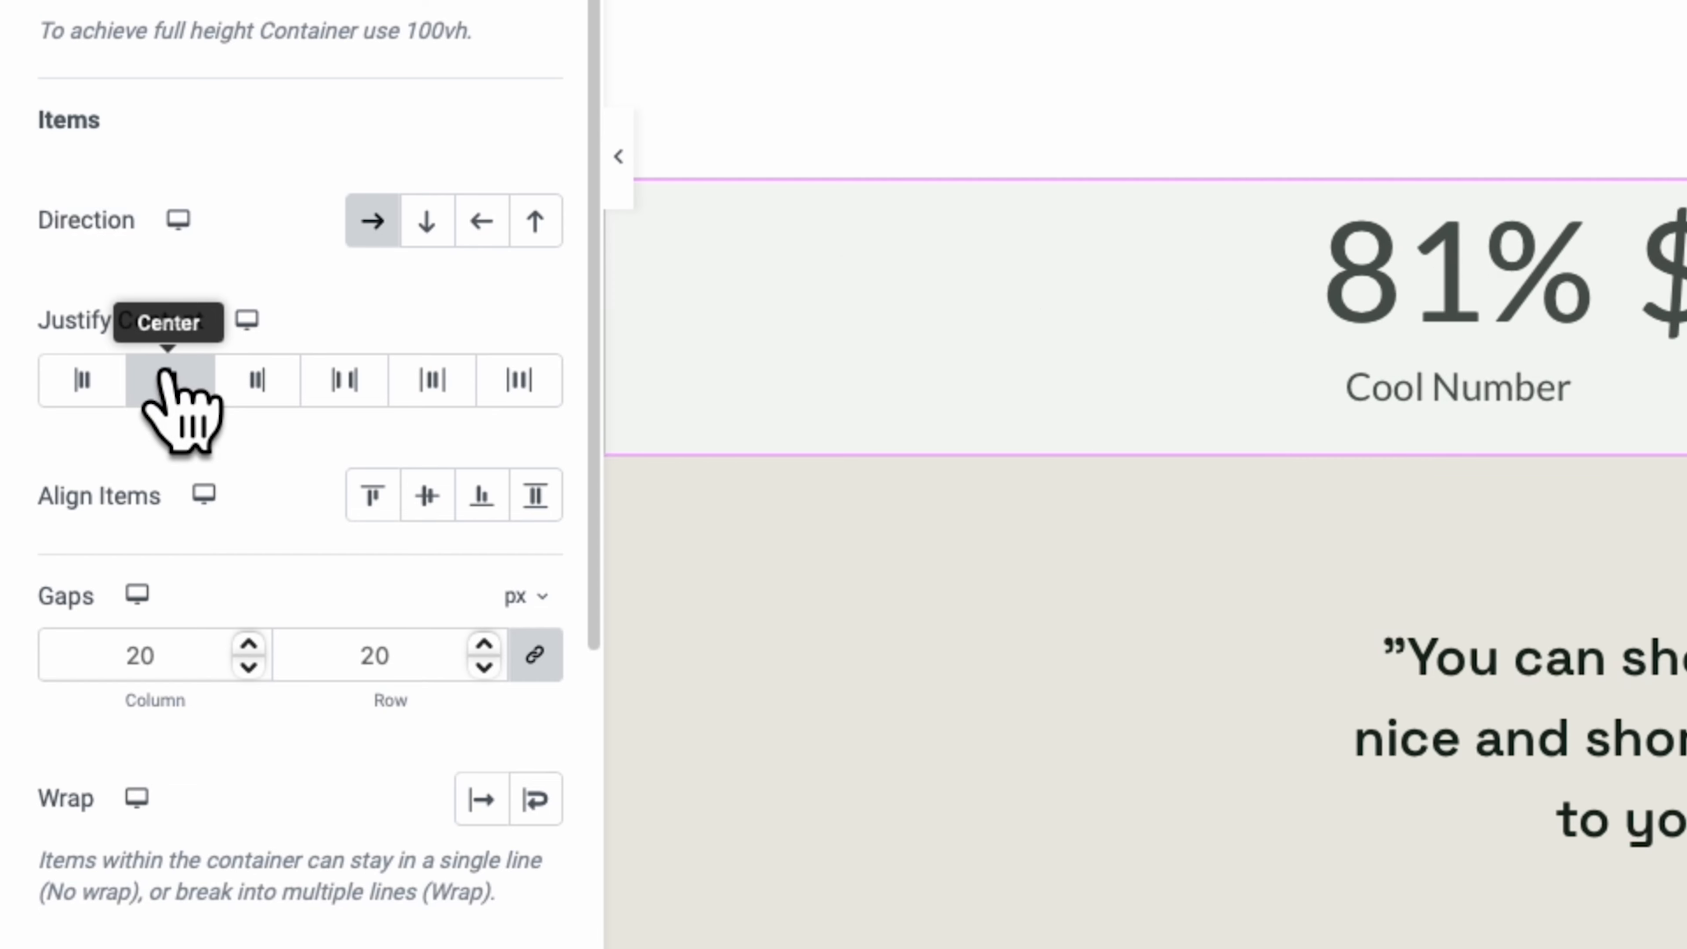
left_click(351, 379)
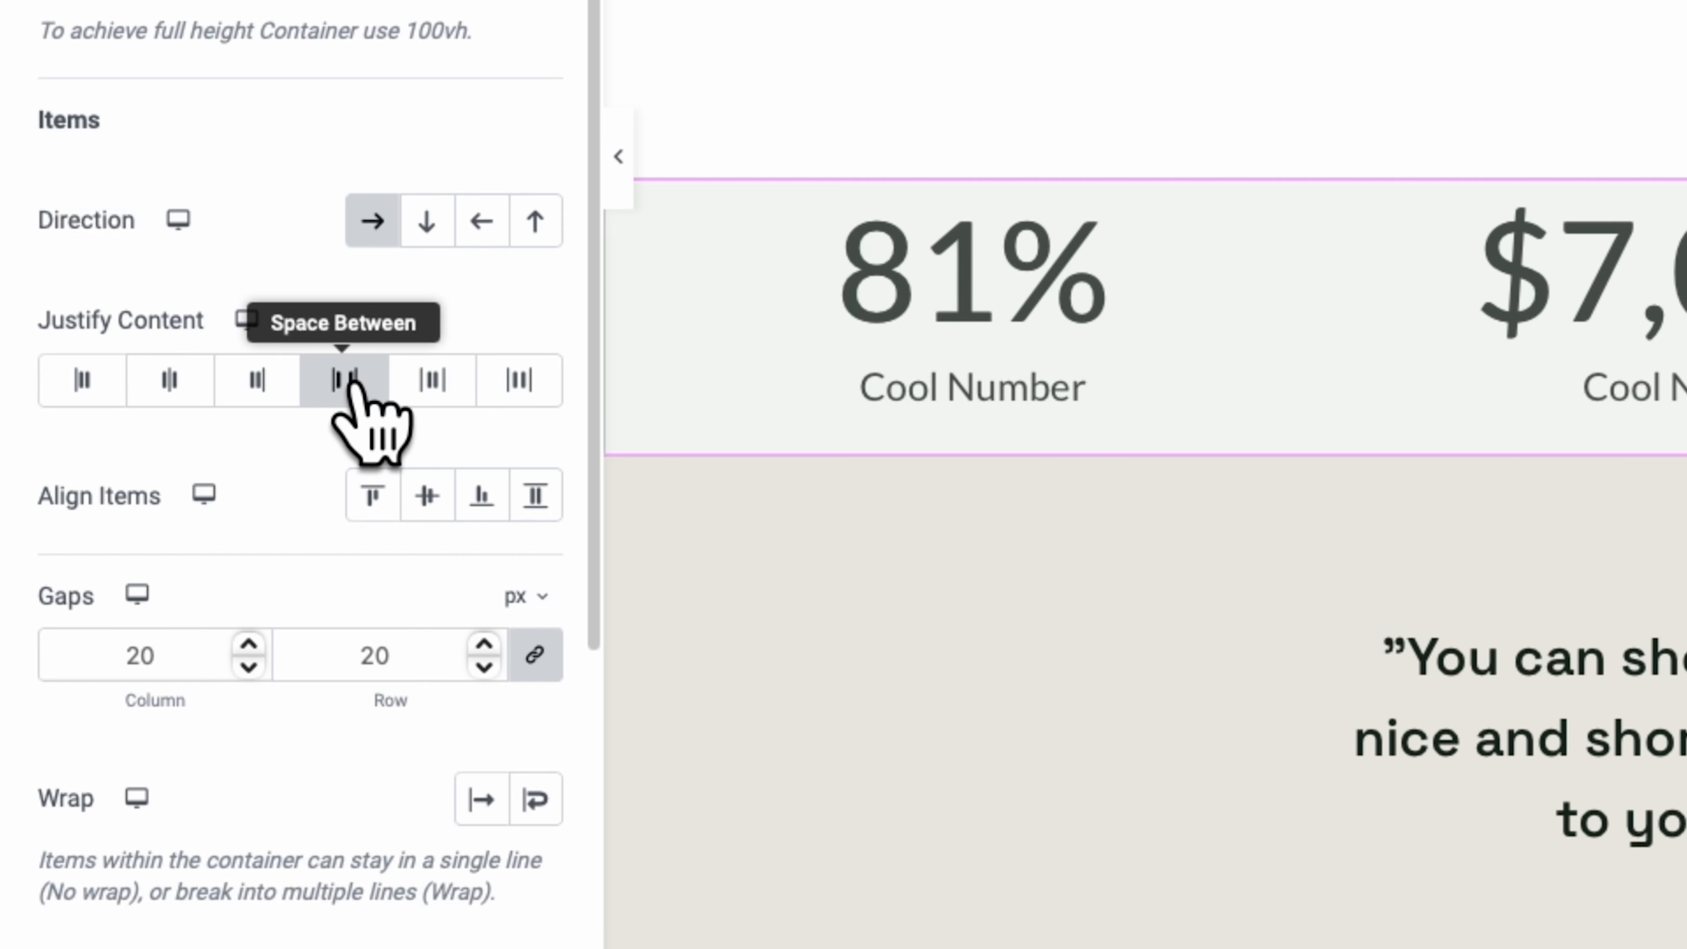
left_click(429, 384)
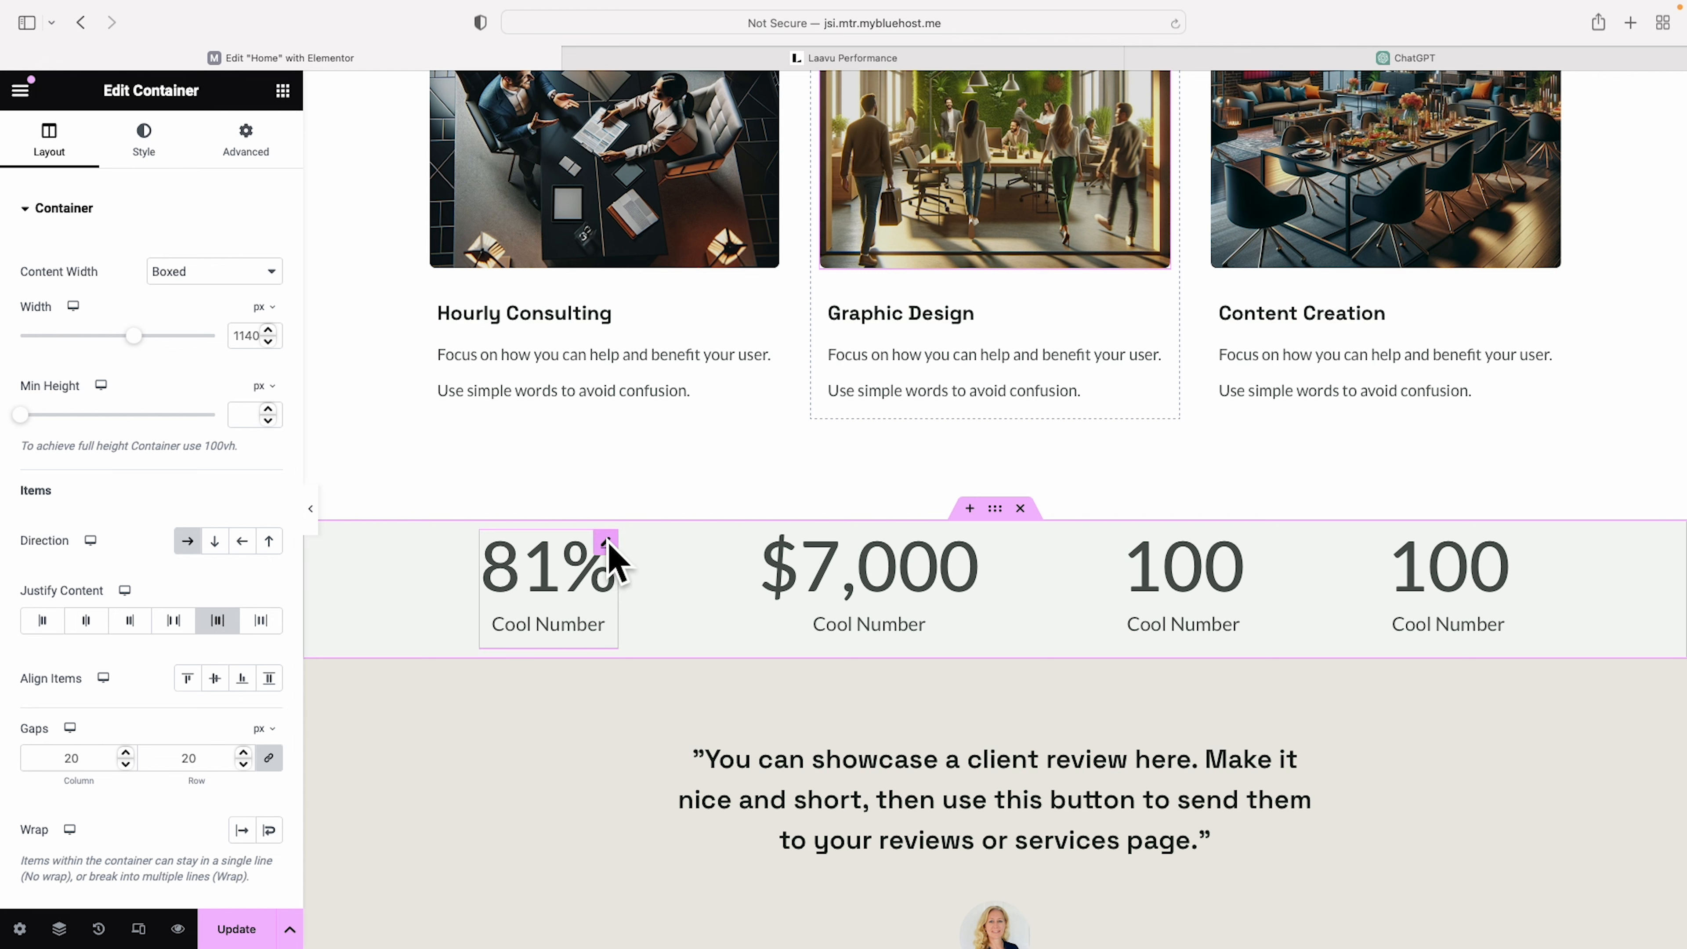
- Style the 81% counter's number in Space Grotesk at 42 px, using the Laavu statistics as reference
left_click(607, 546)
left_click(148, 139)
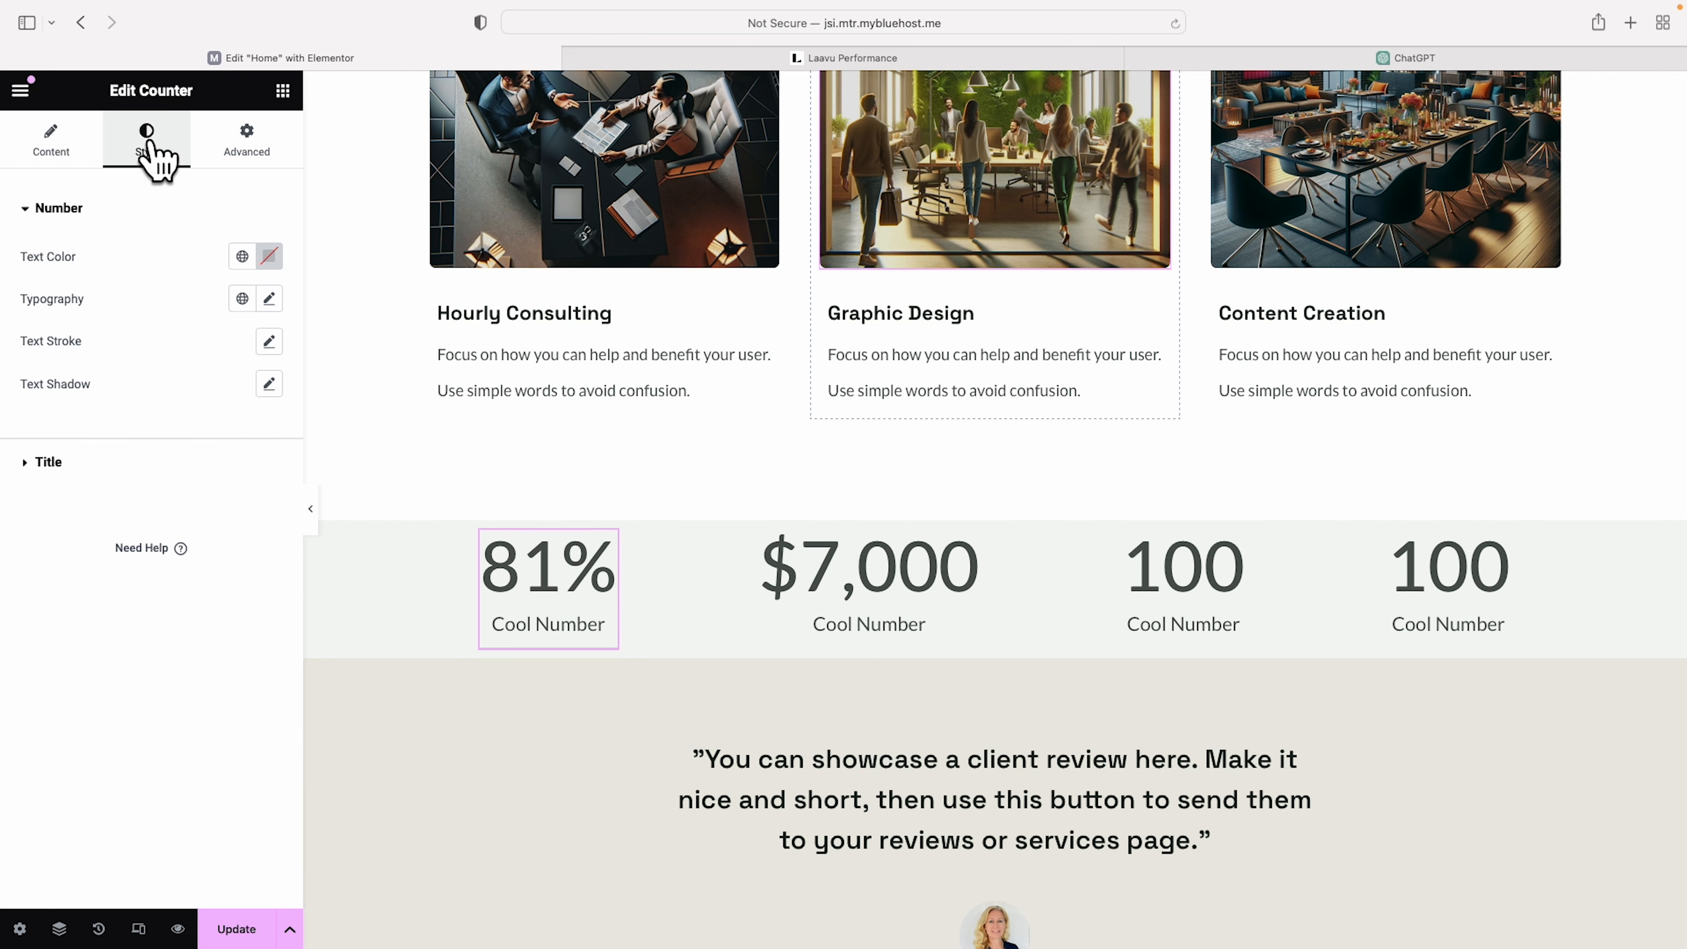
left_click(888, 58)
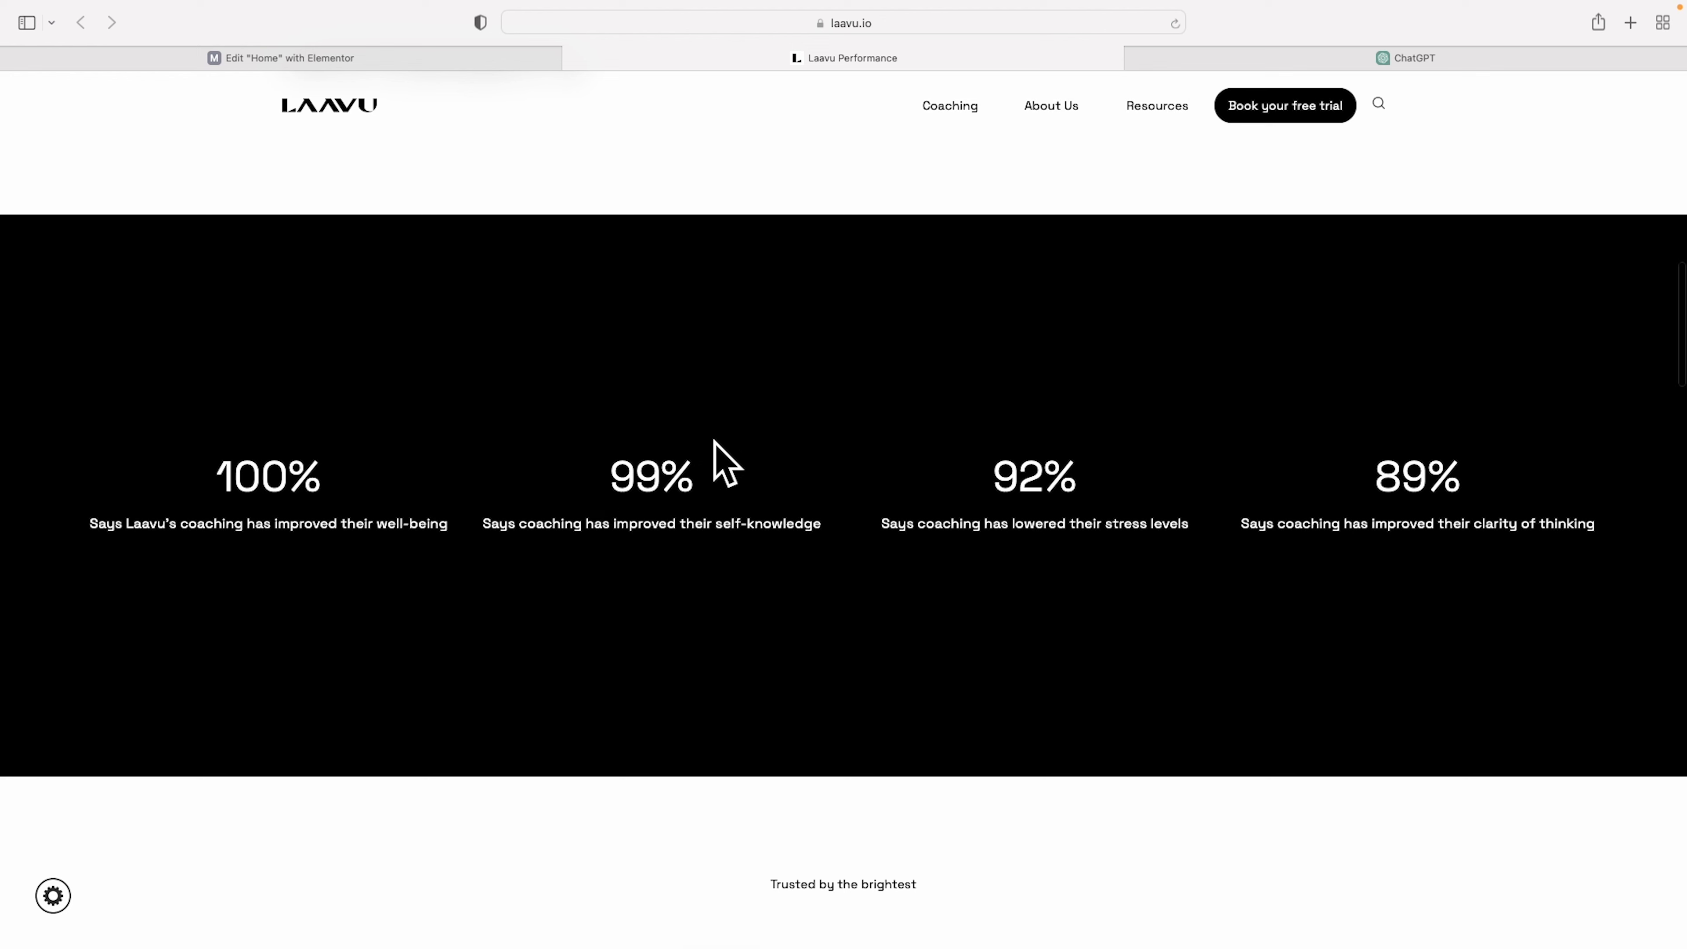
left_click(353, 56)
left_click(269, 298)
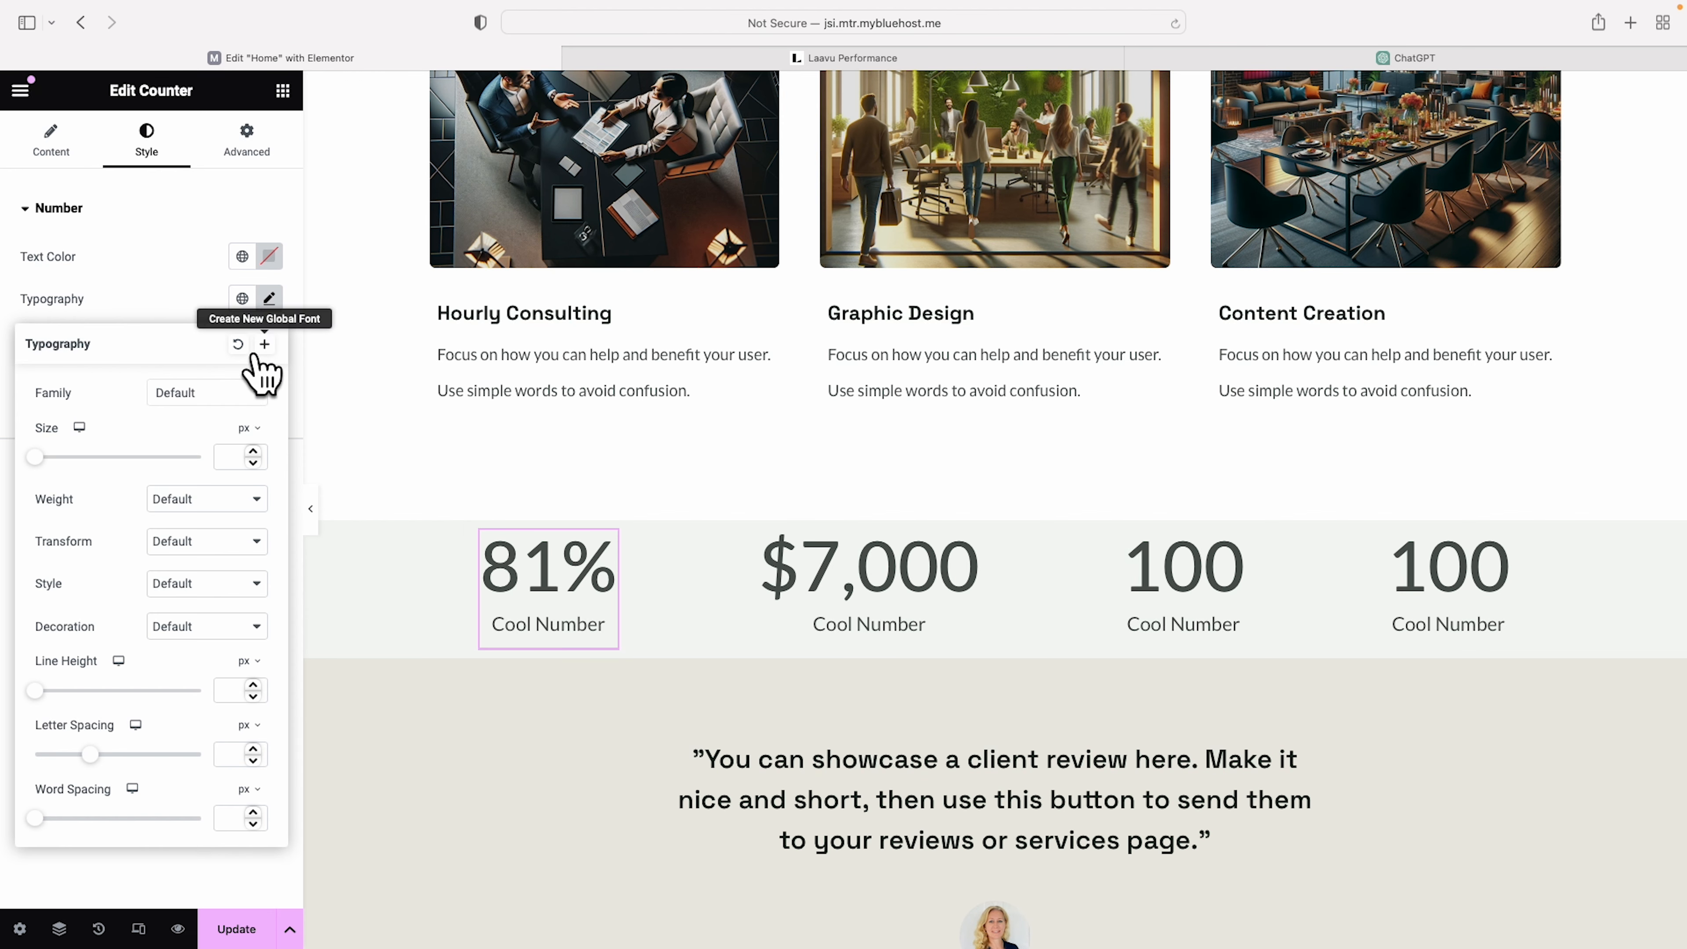
left_click(211, 398)
type("s")
left_click(194, 500)
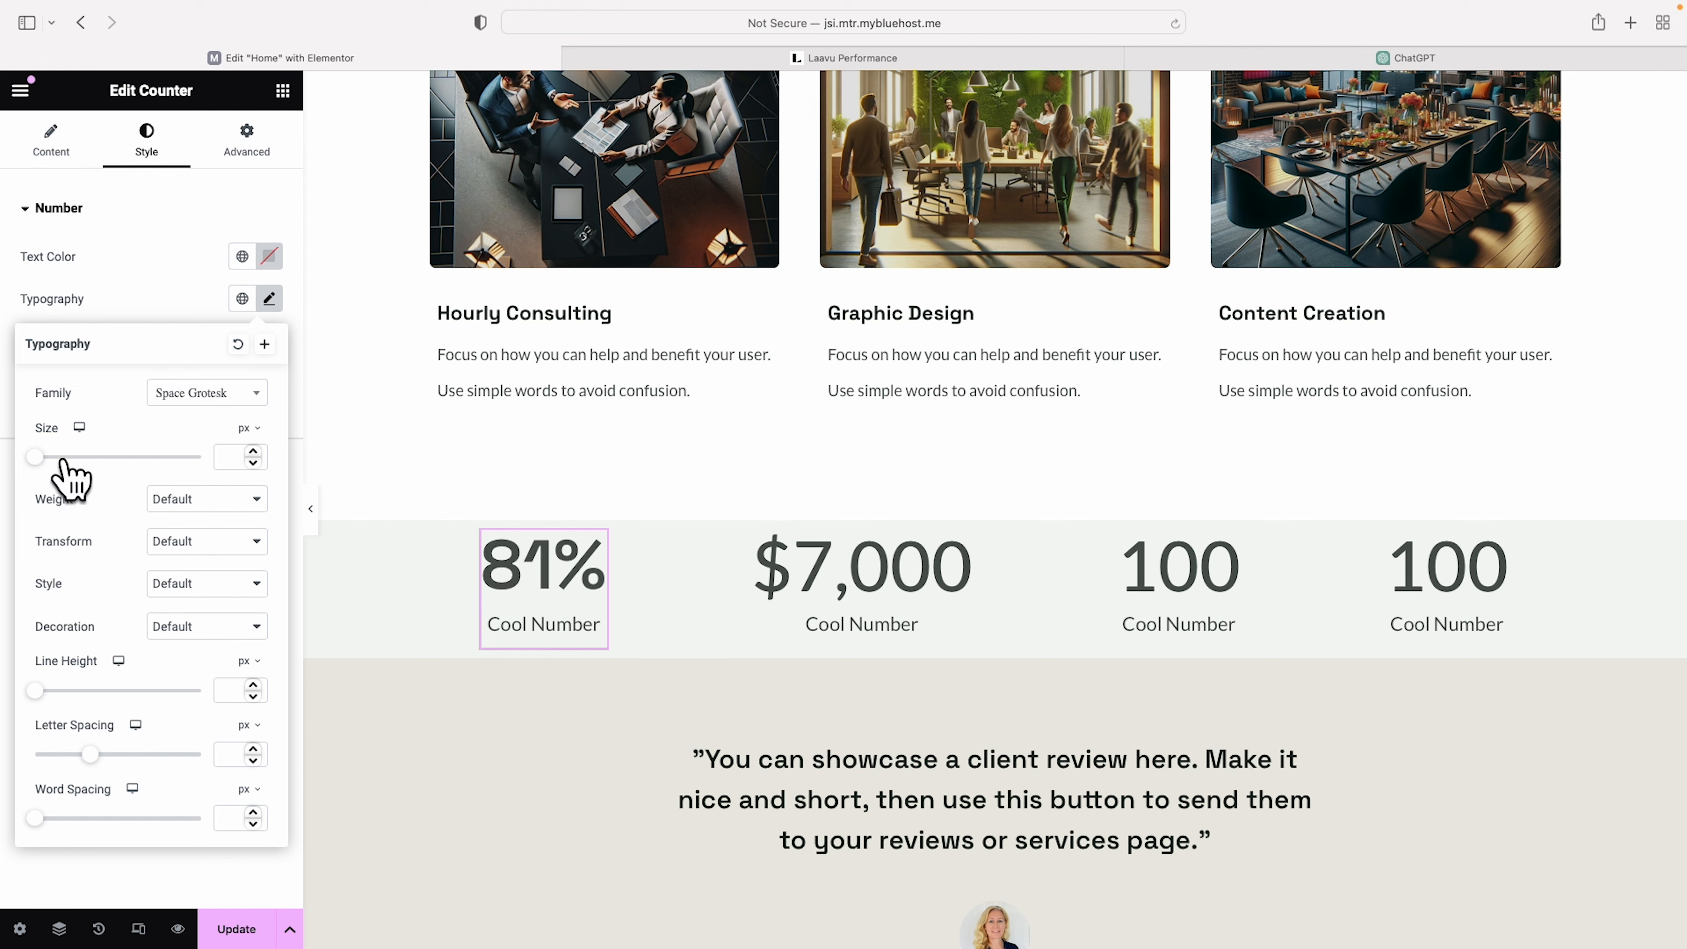
left_click(41, 457)
left_click_drag(44, 458, 72, 461)
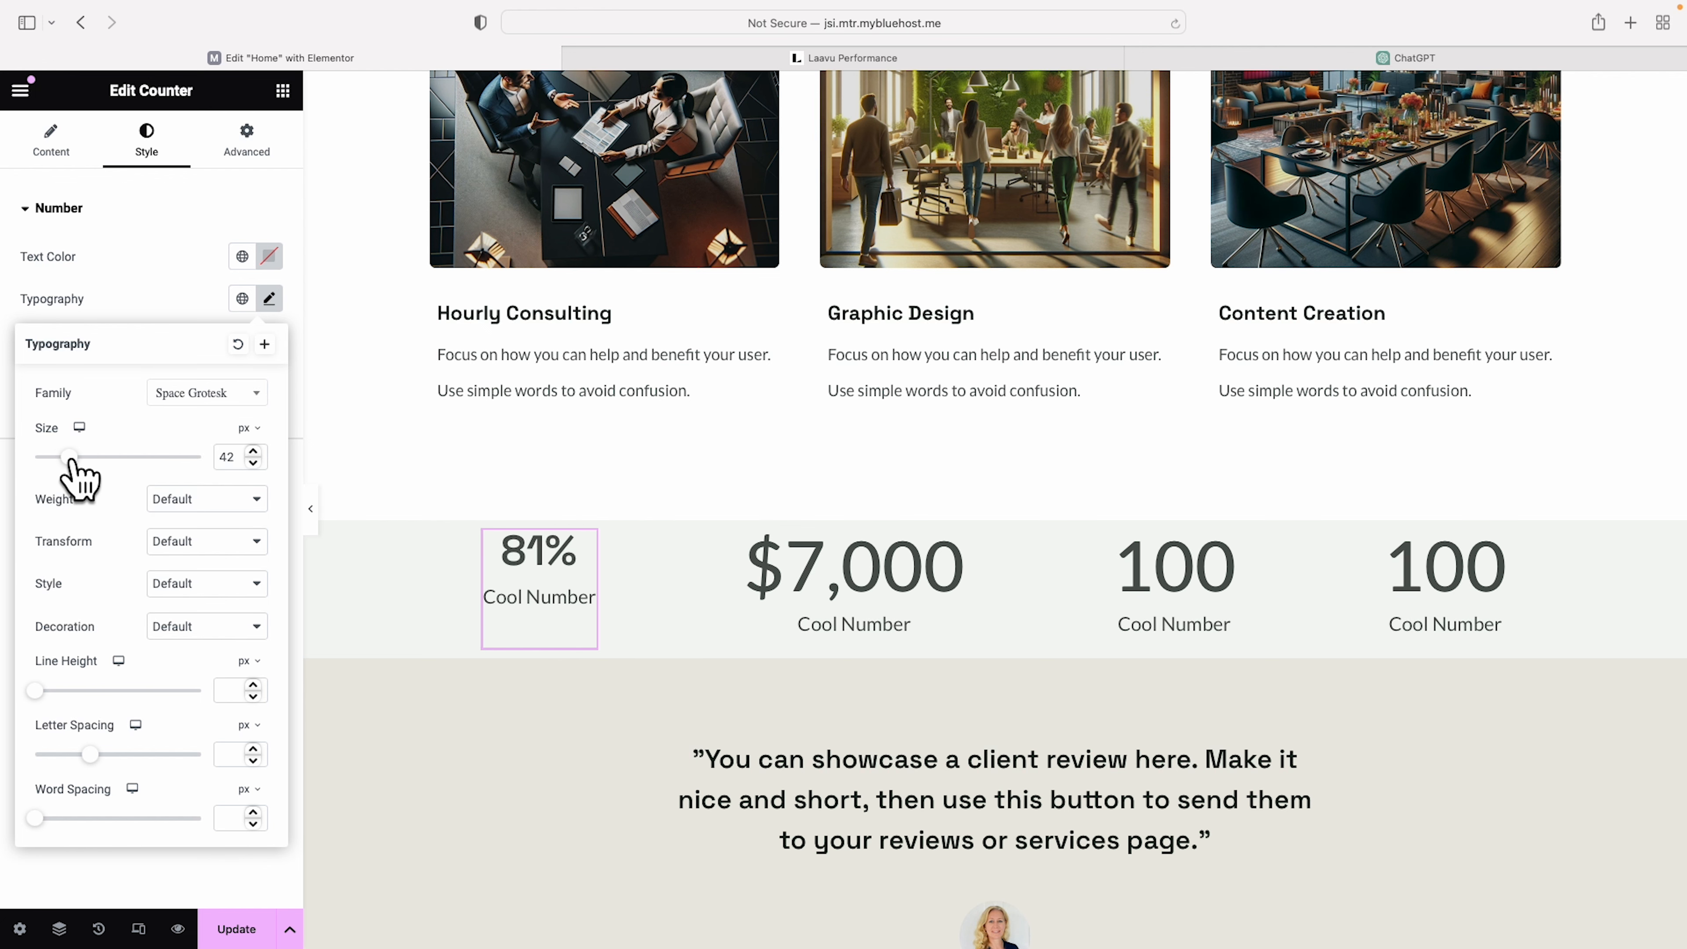
left_click(159, 296)
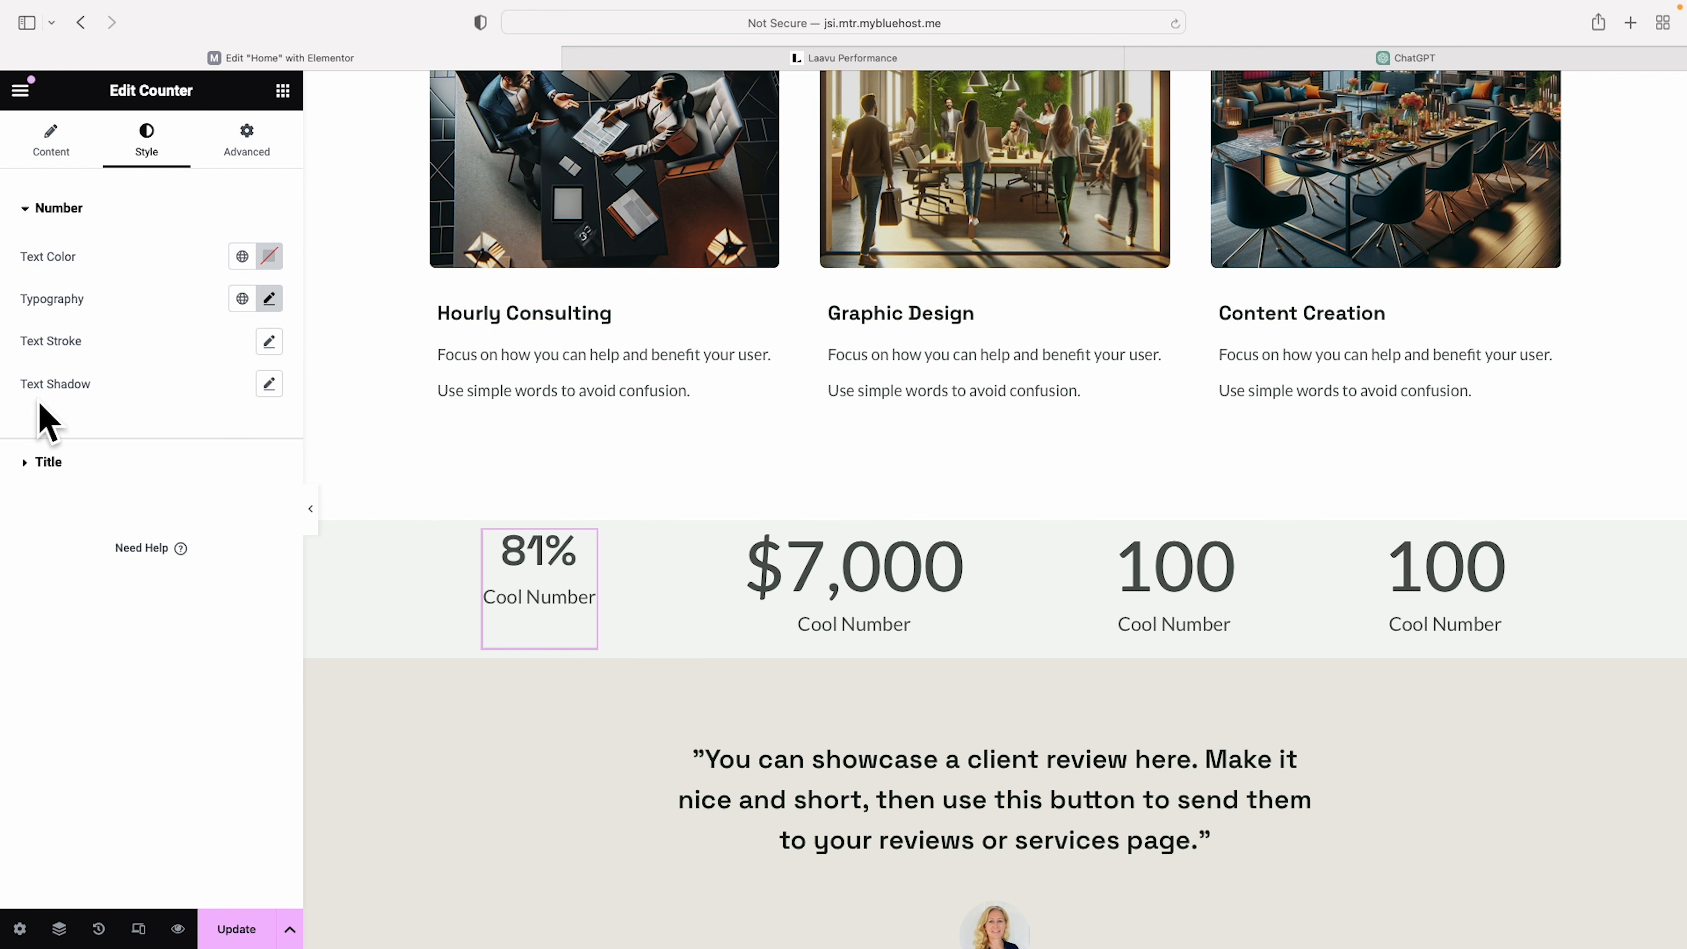
- Set the title font of the 81% counter to Space Grotesk
left_click(151, 466)
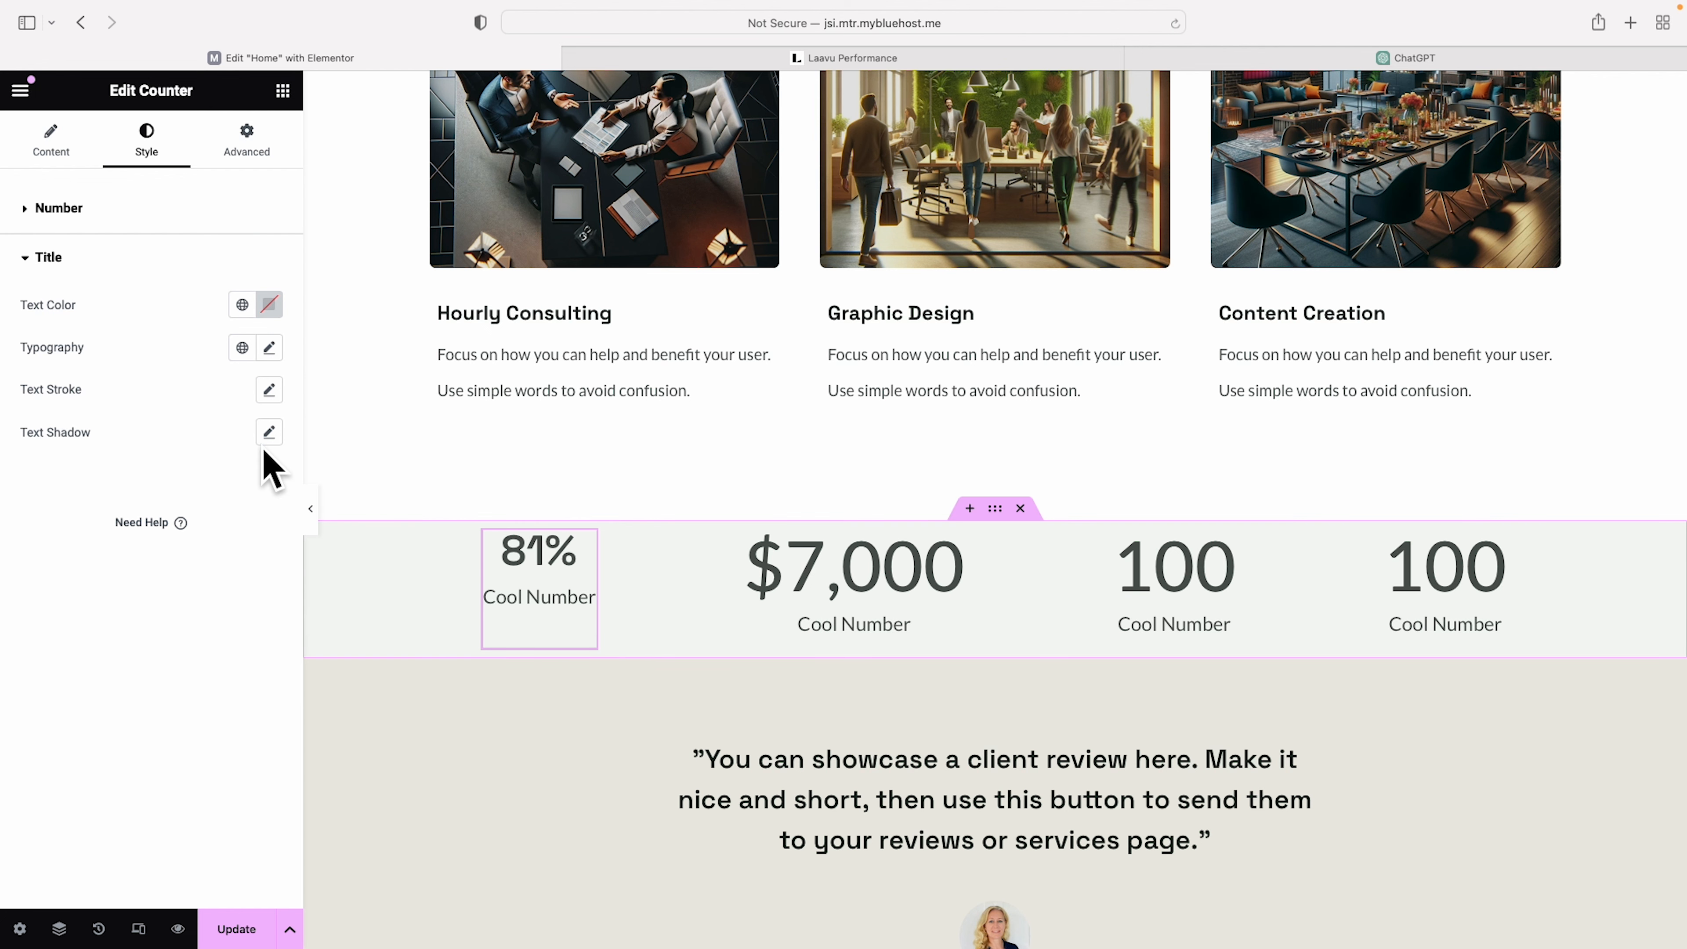
left_click(269, 348)
left_click(208, 442)
type("space")
left_click(195, 523)
left_click(132, 336)
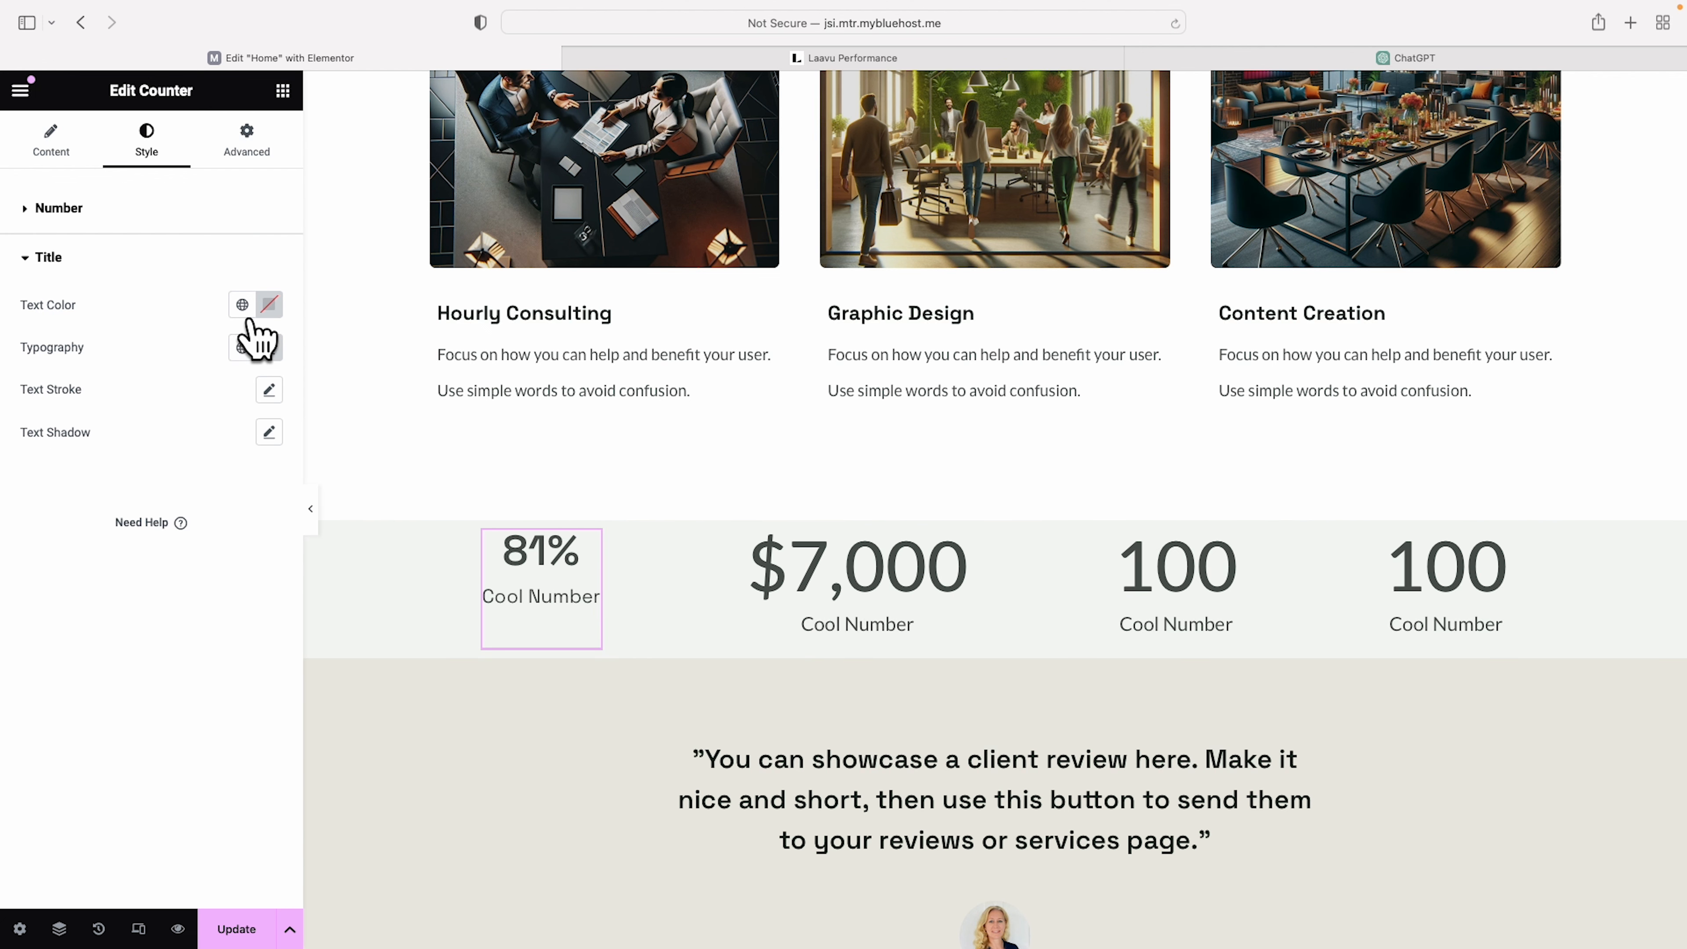
- Set the title text color of the 81% counter to white and open its number style settings
left_click(269, 304)
left_click_drag(217, 495, 120, 377)
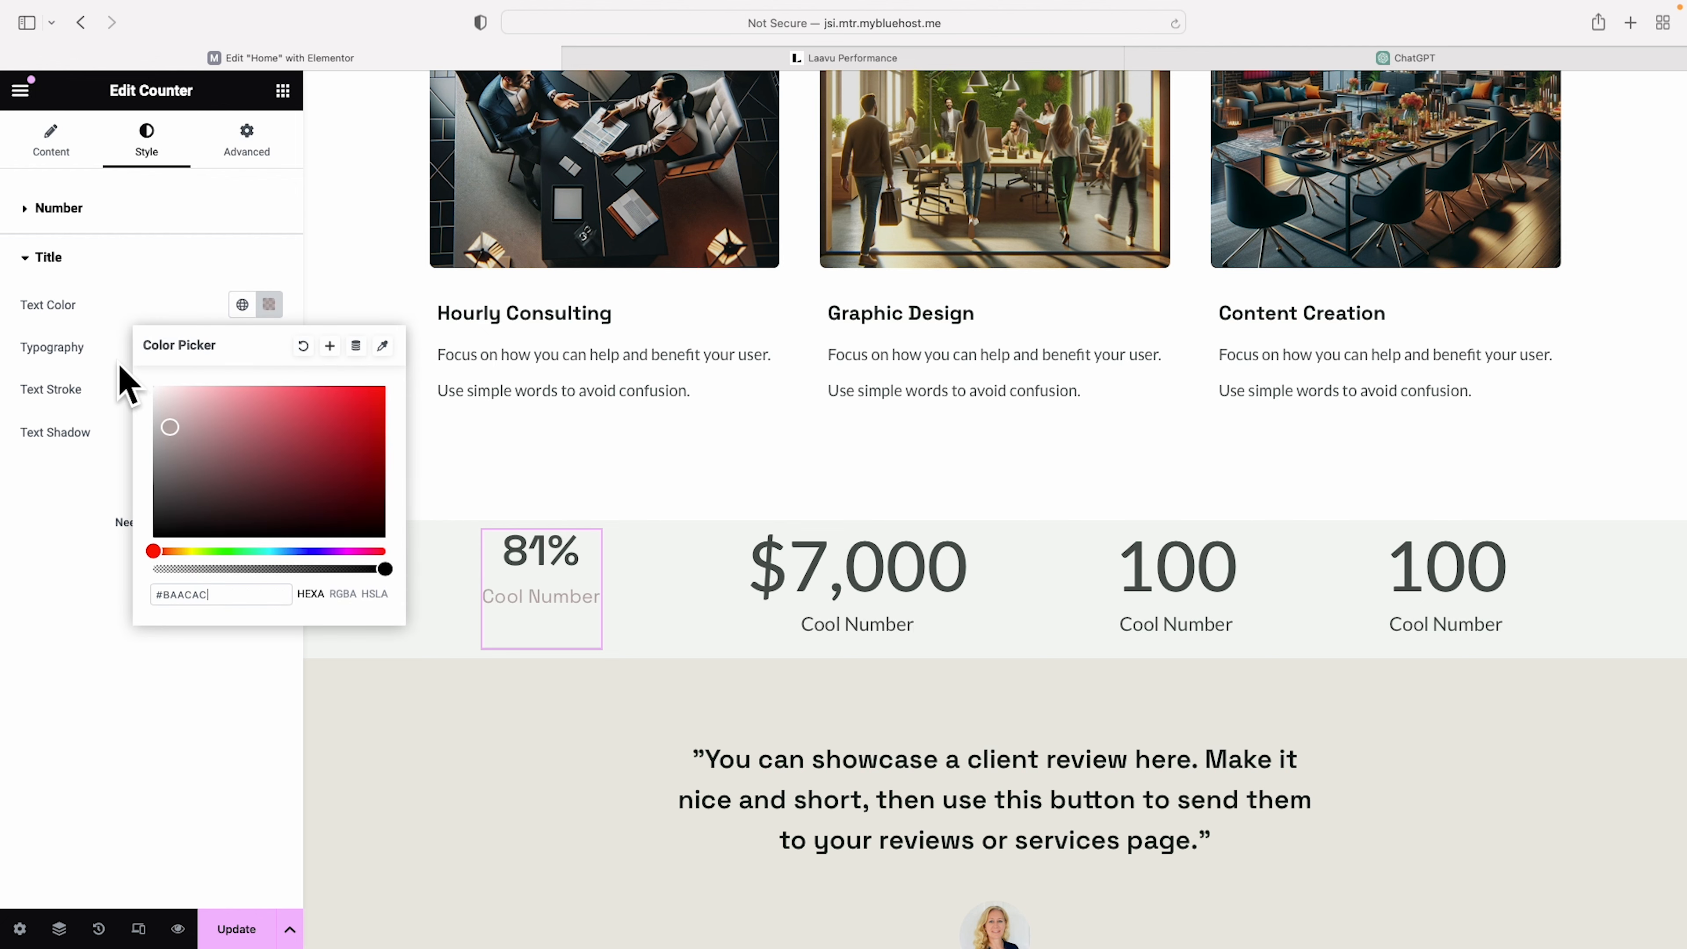
left_click(57, 209)
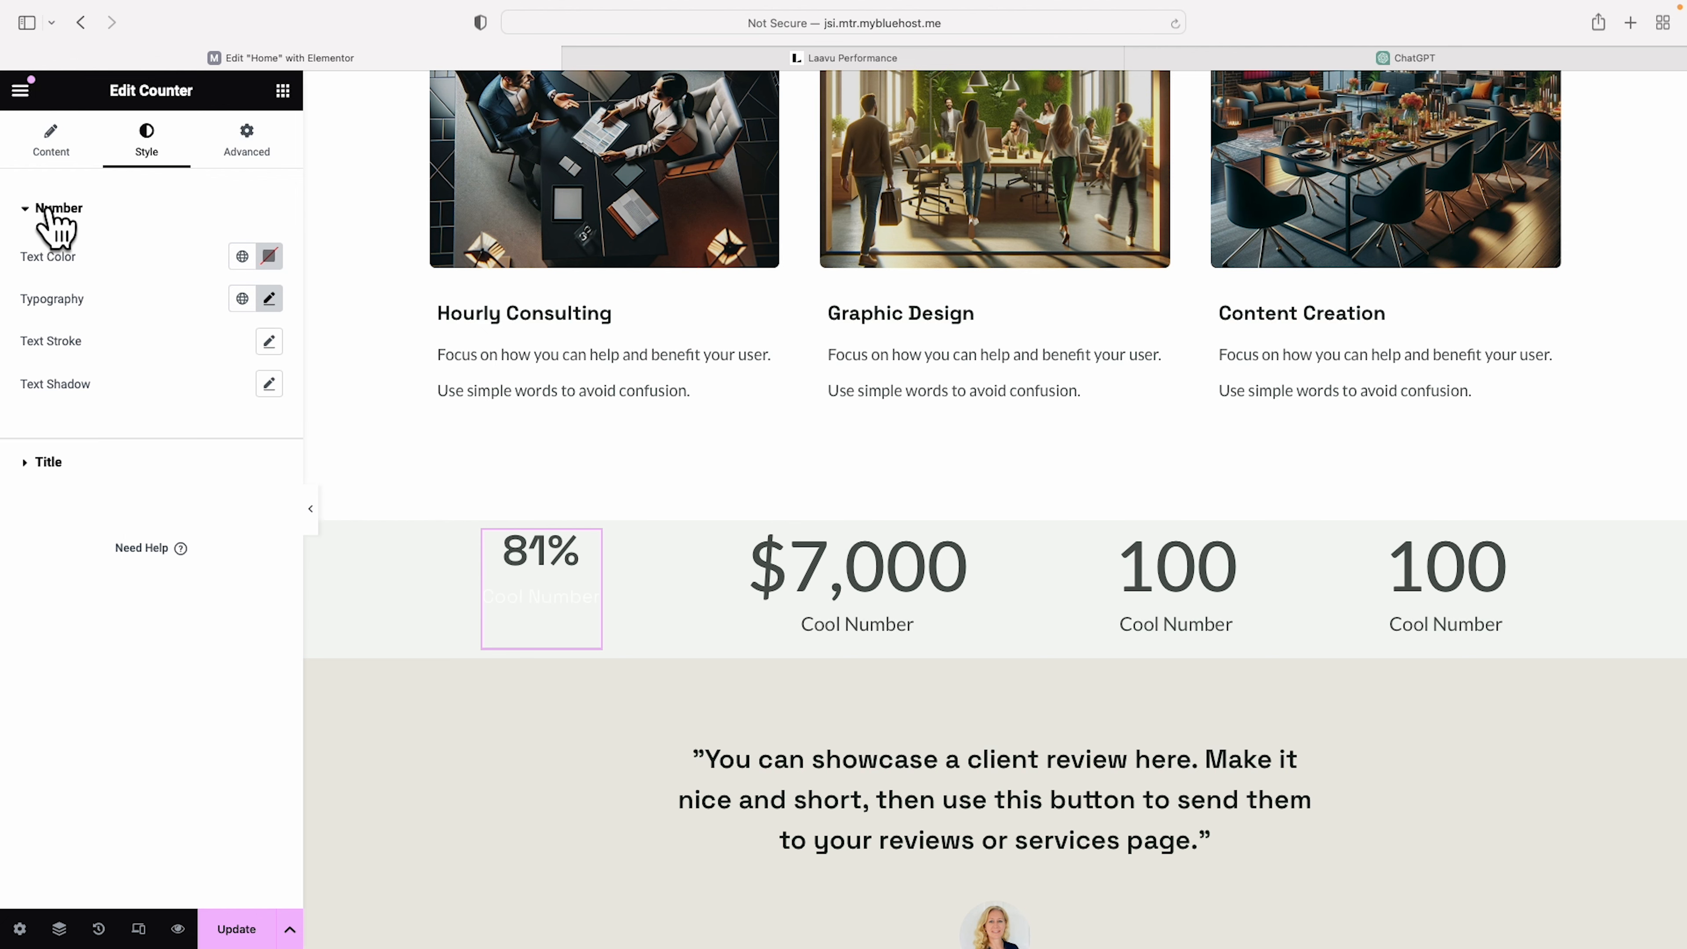
- Set the 81% counter's number color to white (#FFFFFF) and copy the counter's style
left_click(269, 266)
left_click_drag(200, 369, 123, 336)
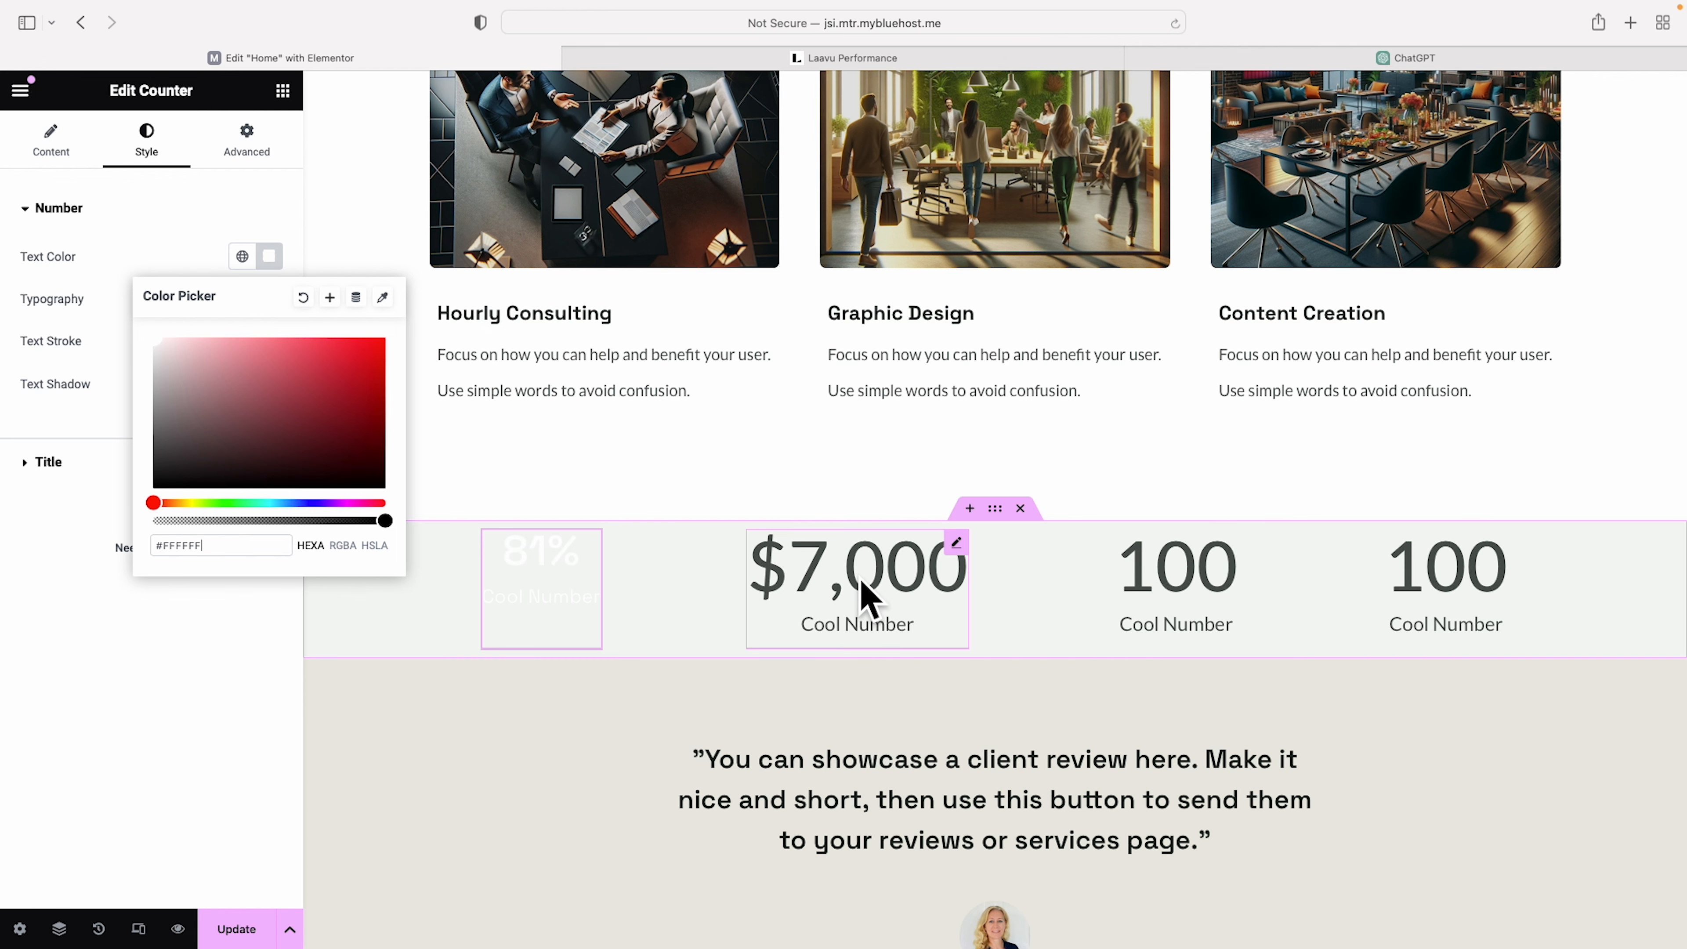
right_click(535, 570)
left_click(565, 573)
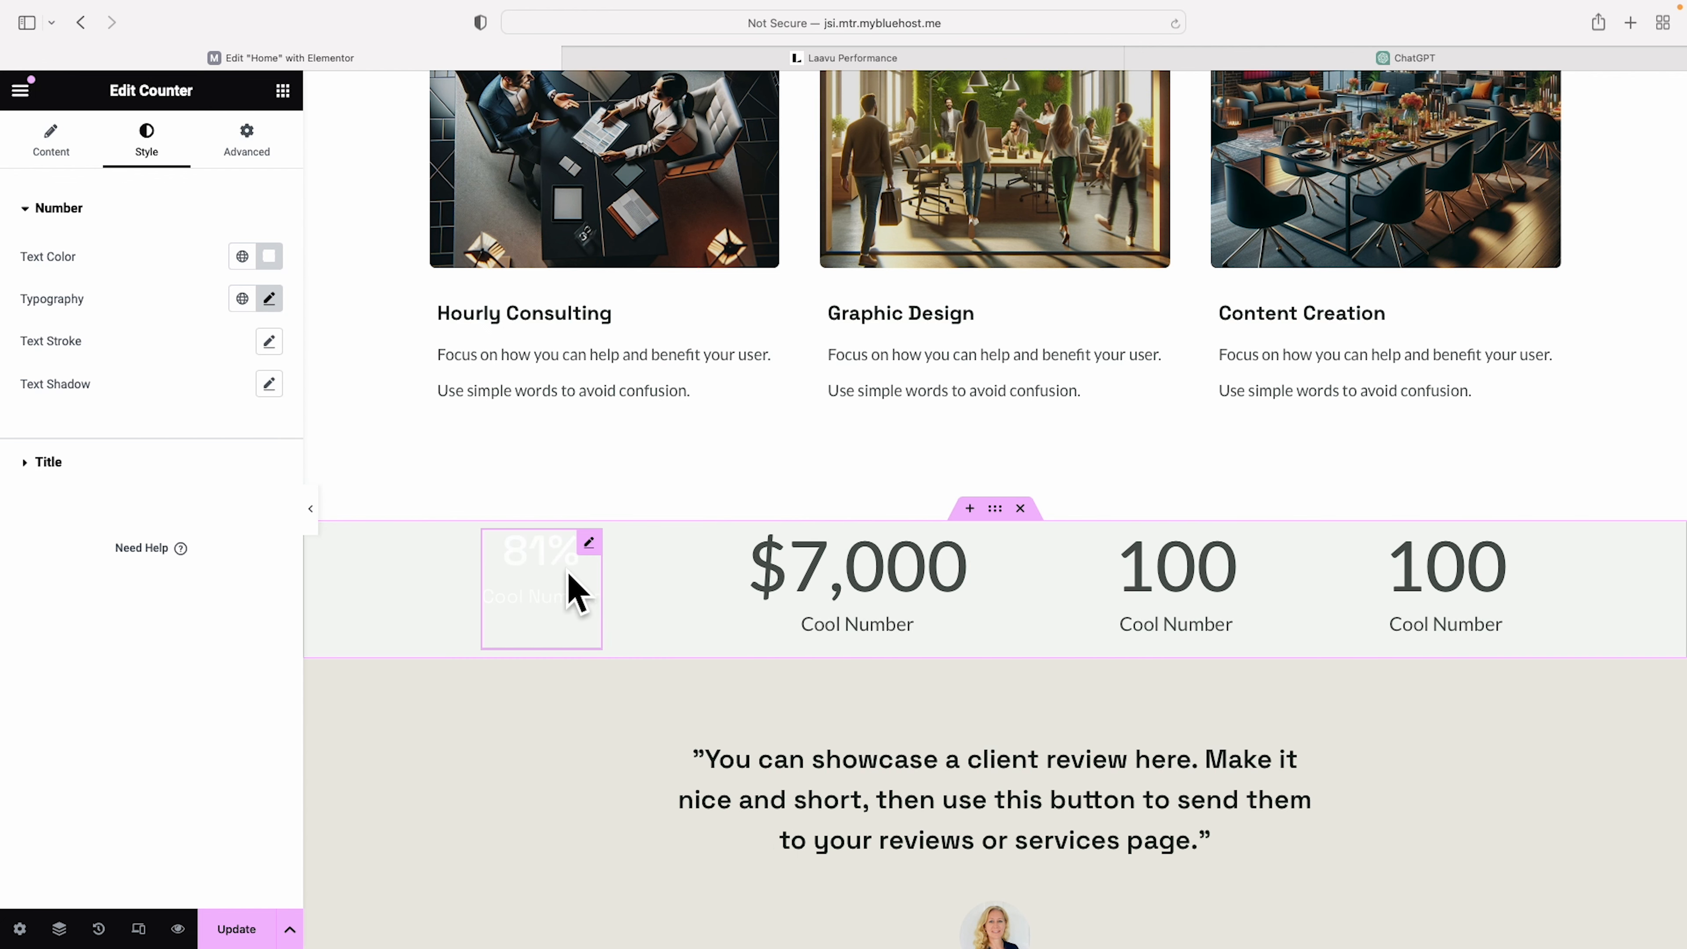
- Paste the copied style onto the $7,000 counter and the two 100 counters
right_click(831, 580)
left_click(875, 652)
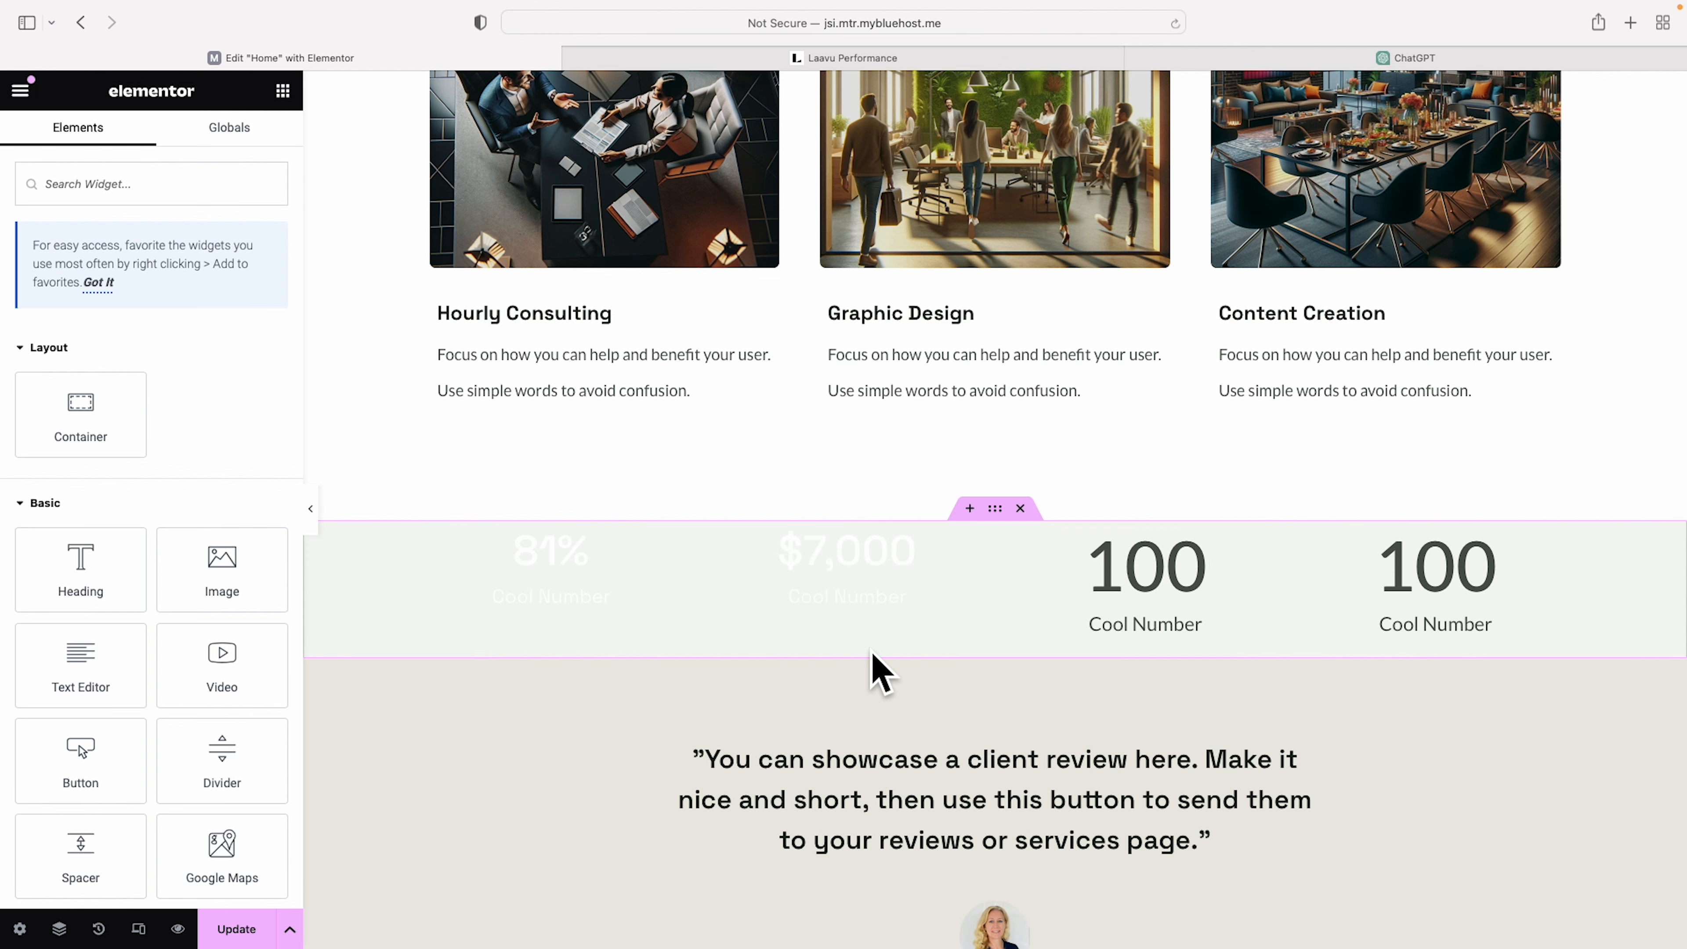
right_click(1166, 605)
left_click(1229, 648)
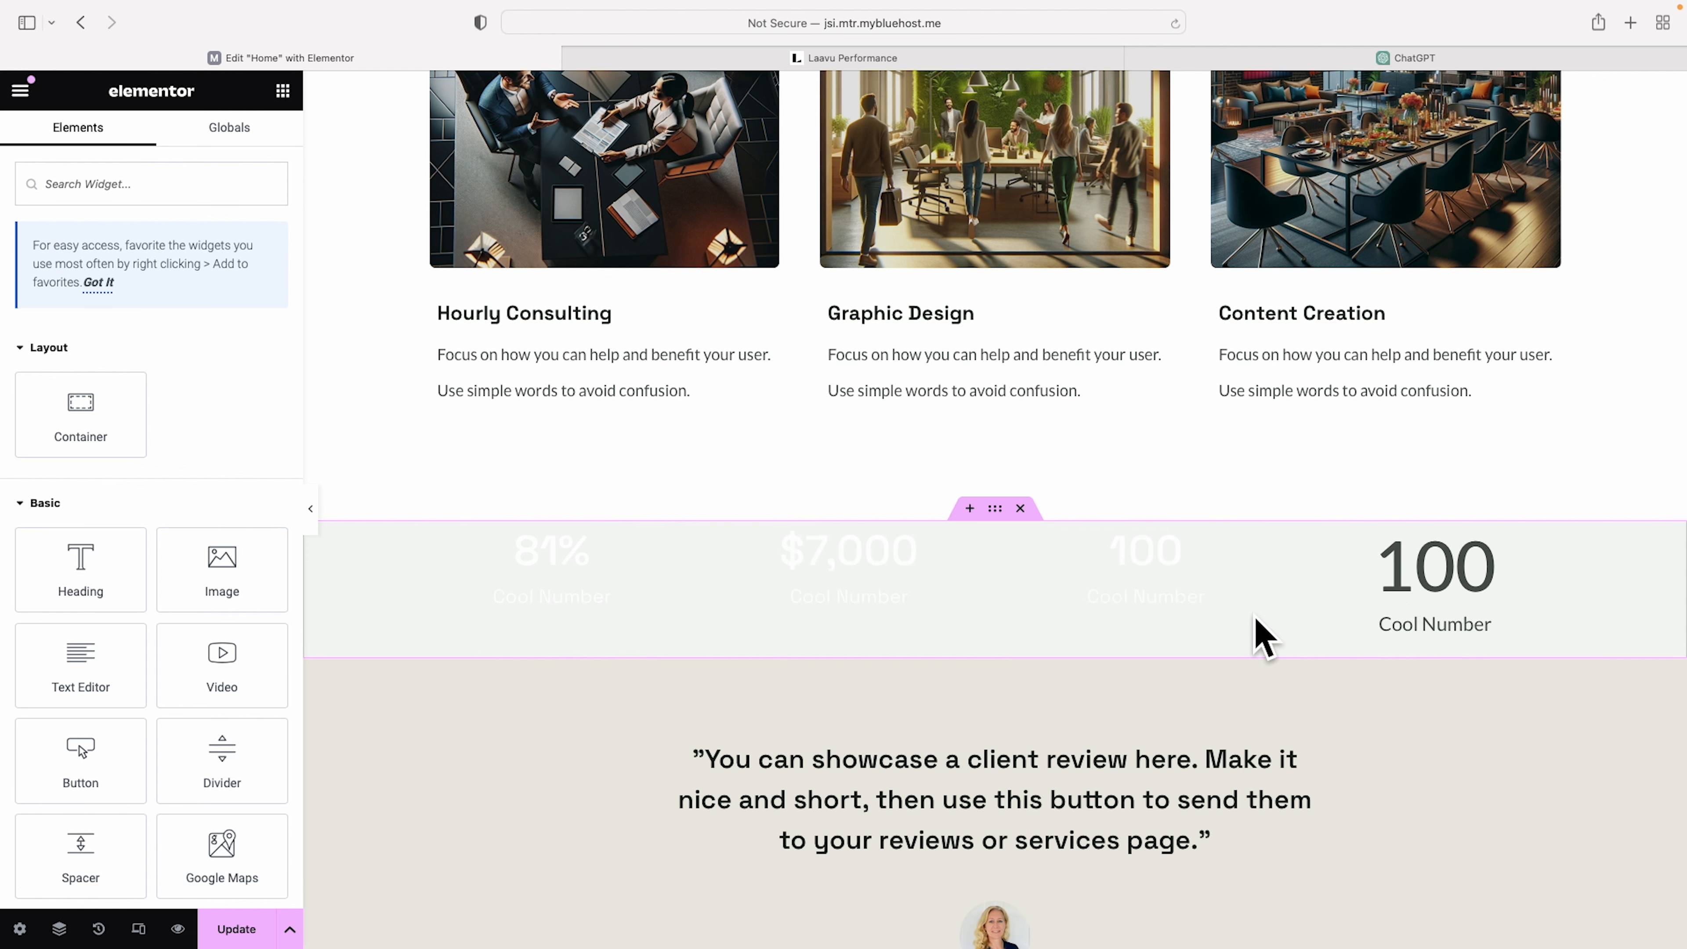
right_click(1401, 619)
left_click(1442, 655)
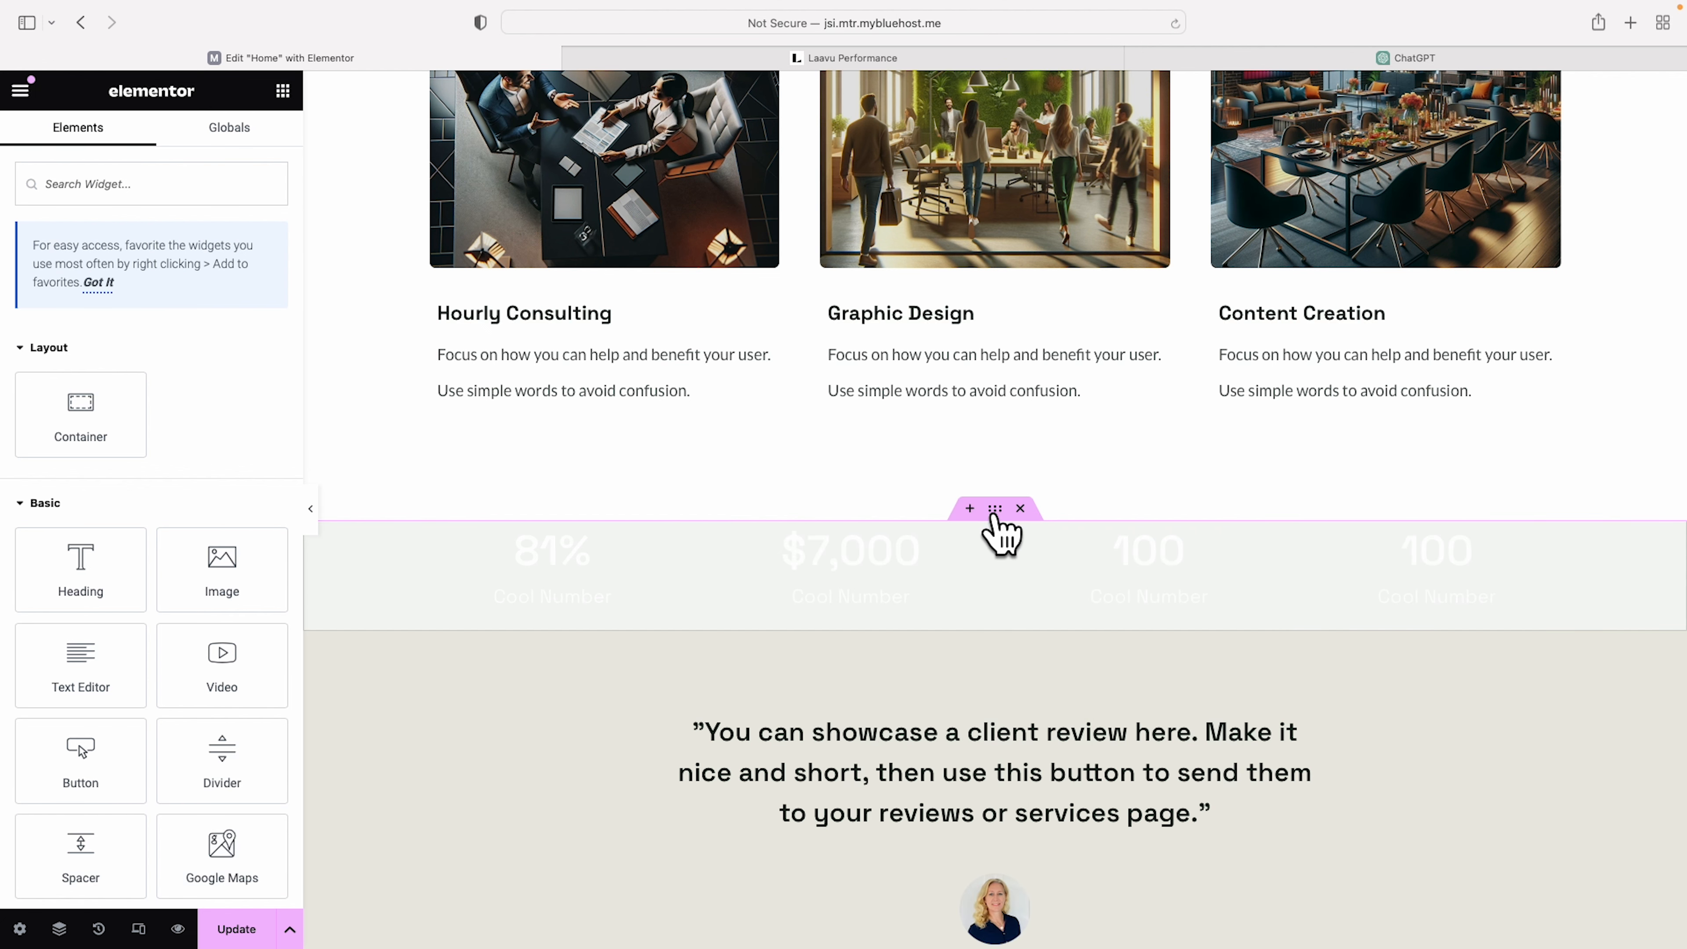
- Give the container holding the four counters a classic background in black (#000000)
left_click(995, 509)
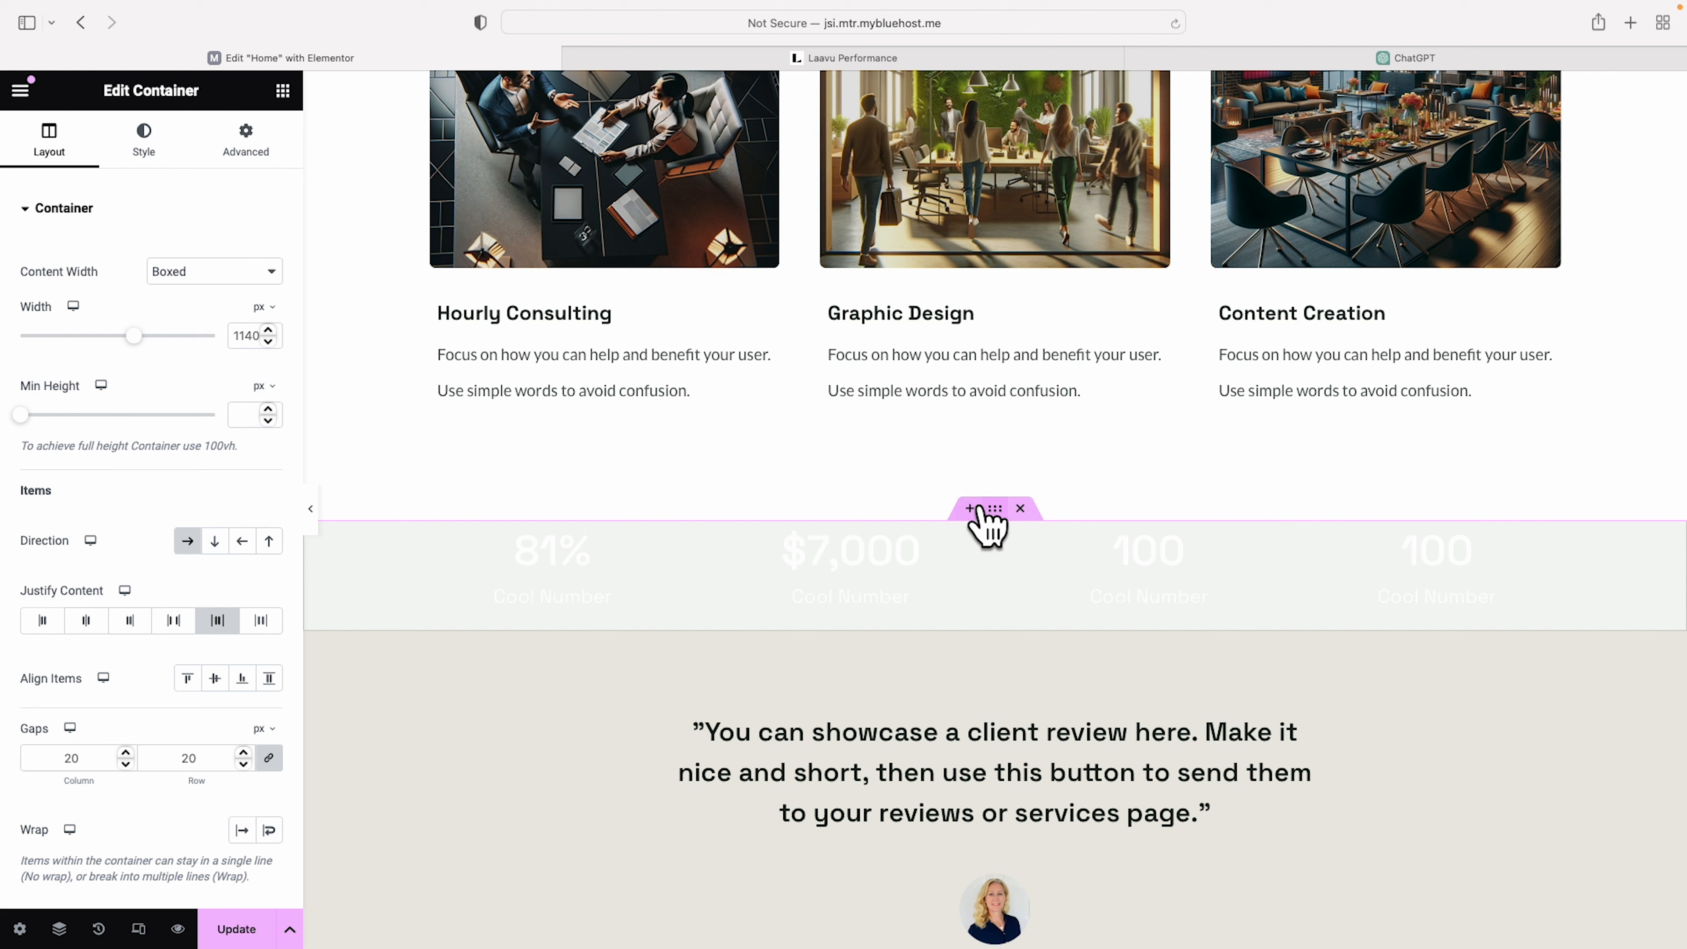
left_click(140, 141)
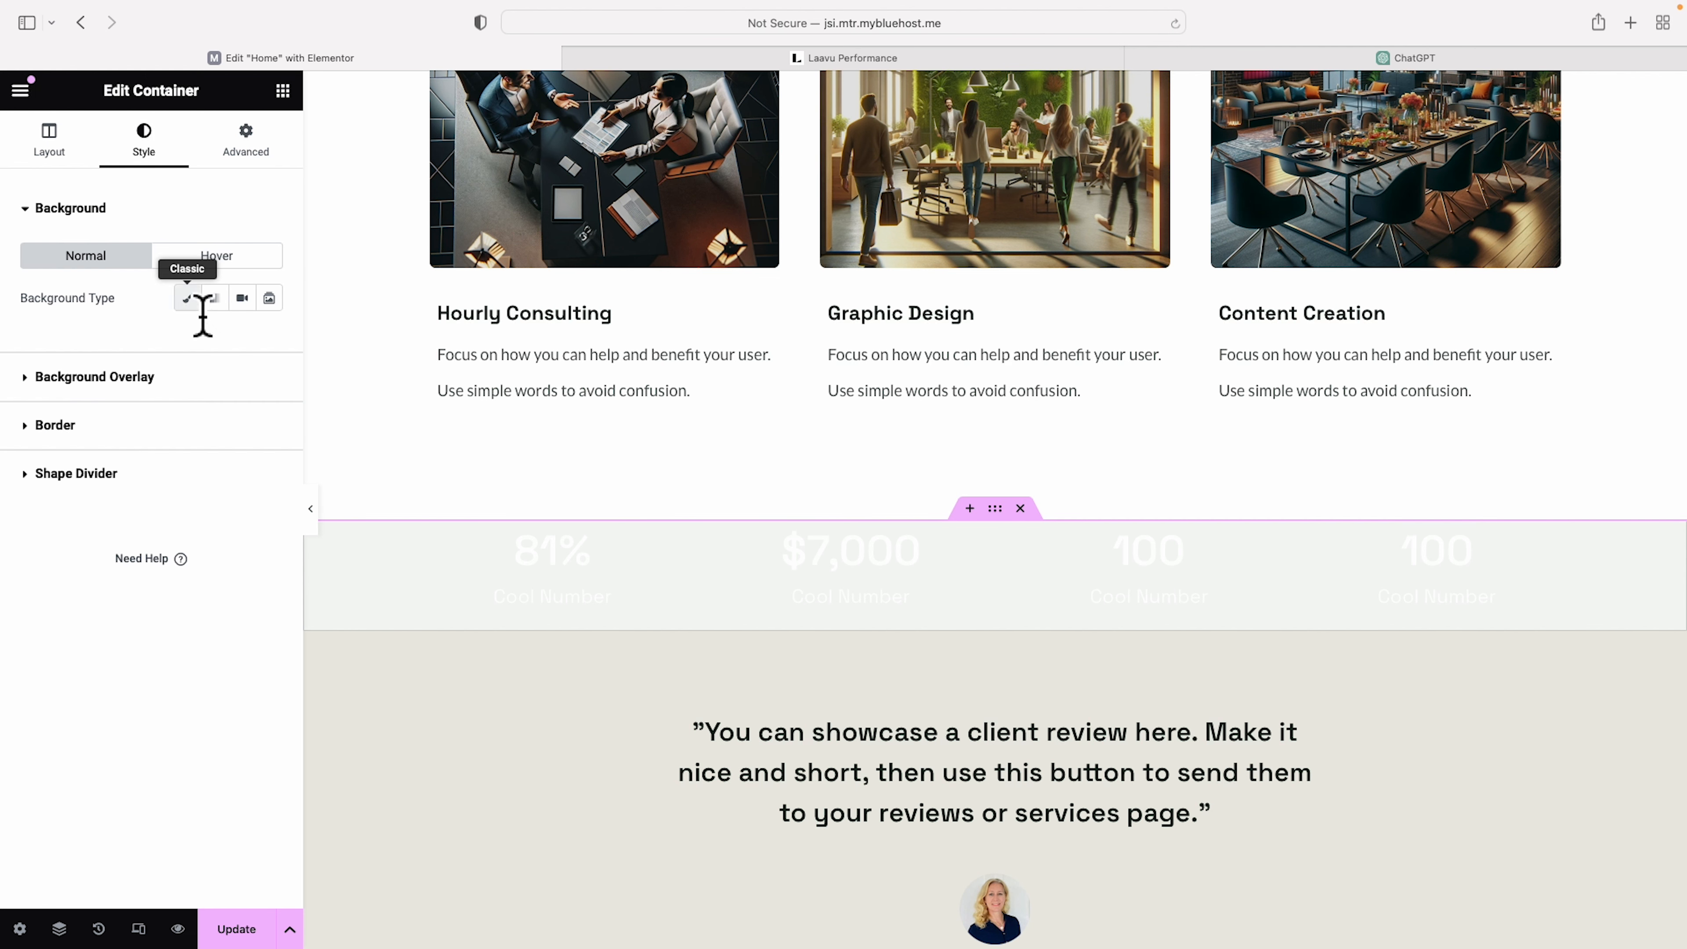
left_click(188, 298)
left_click(269, 340)
left_click_drag(177, 542, 129, 625)
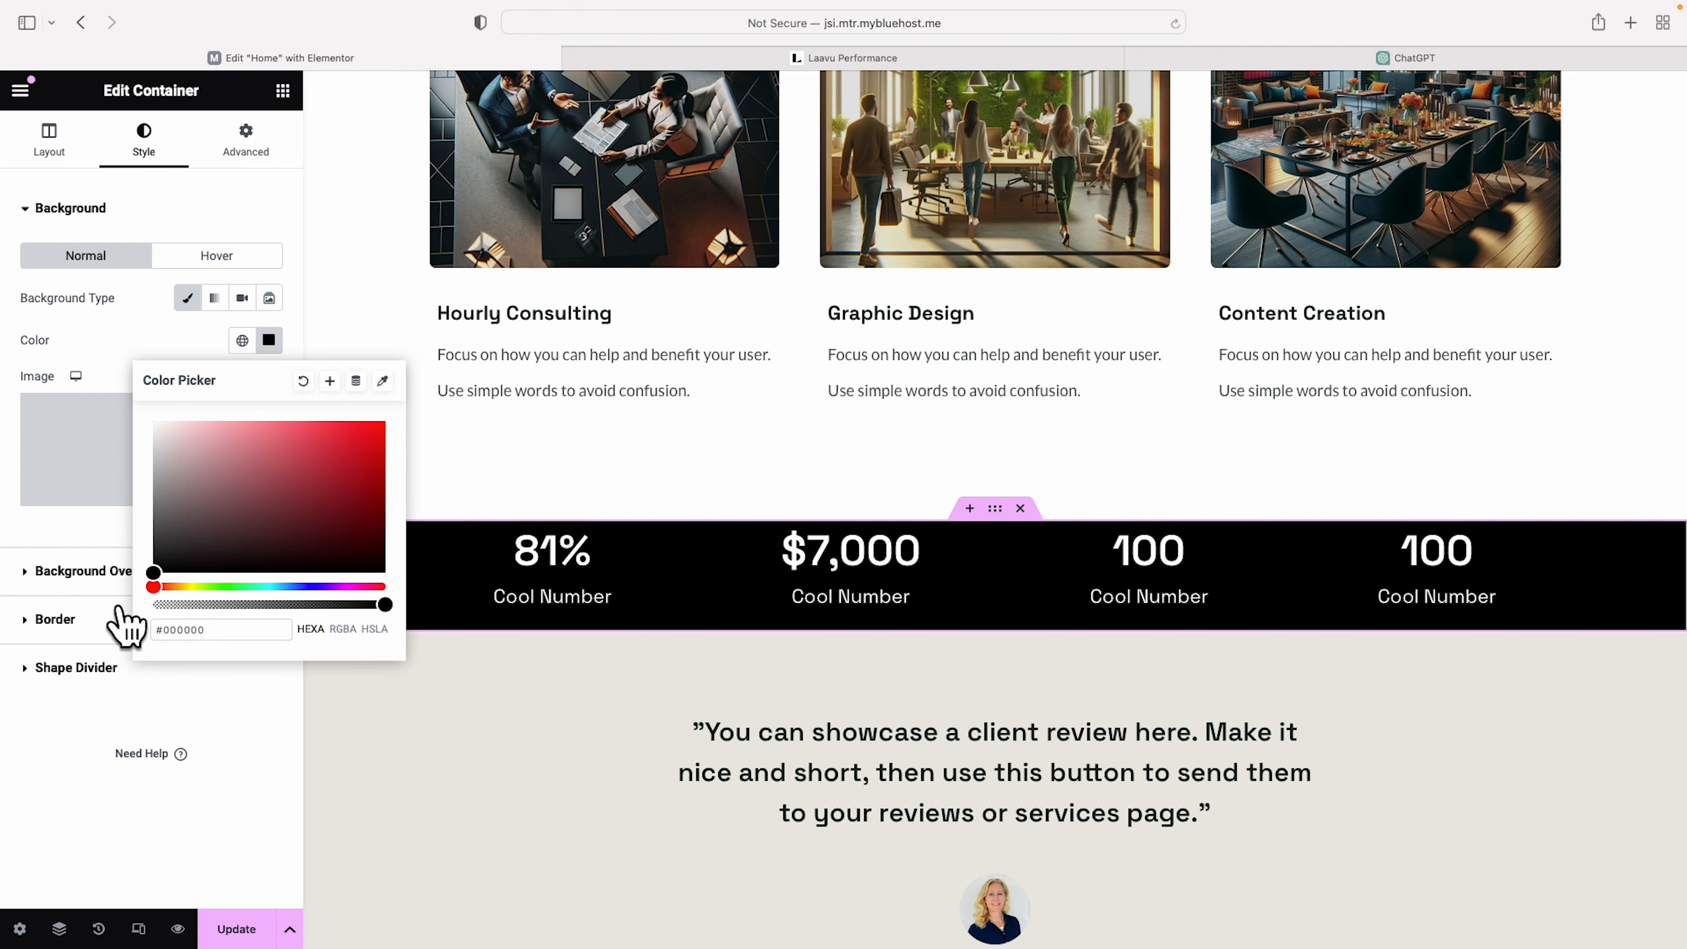
left_click(121, 612)
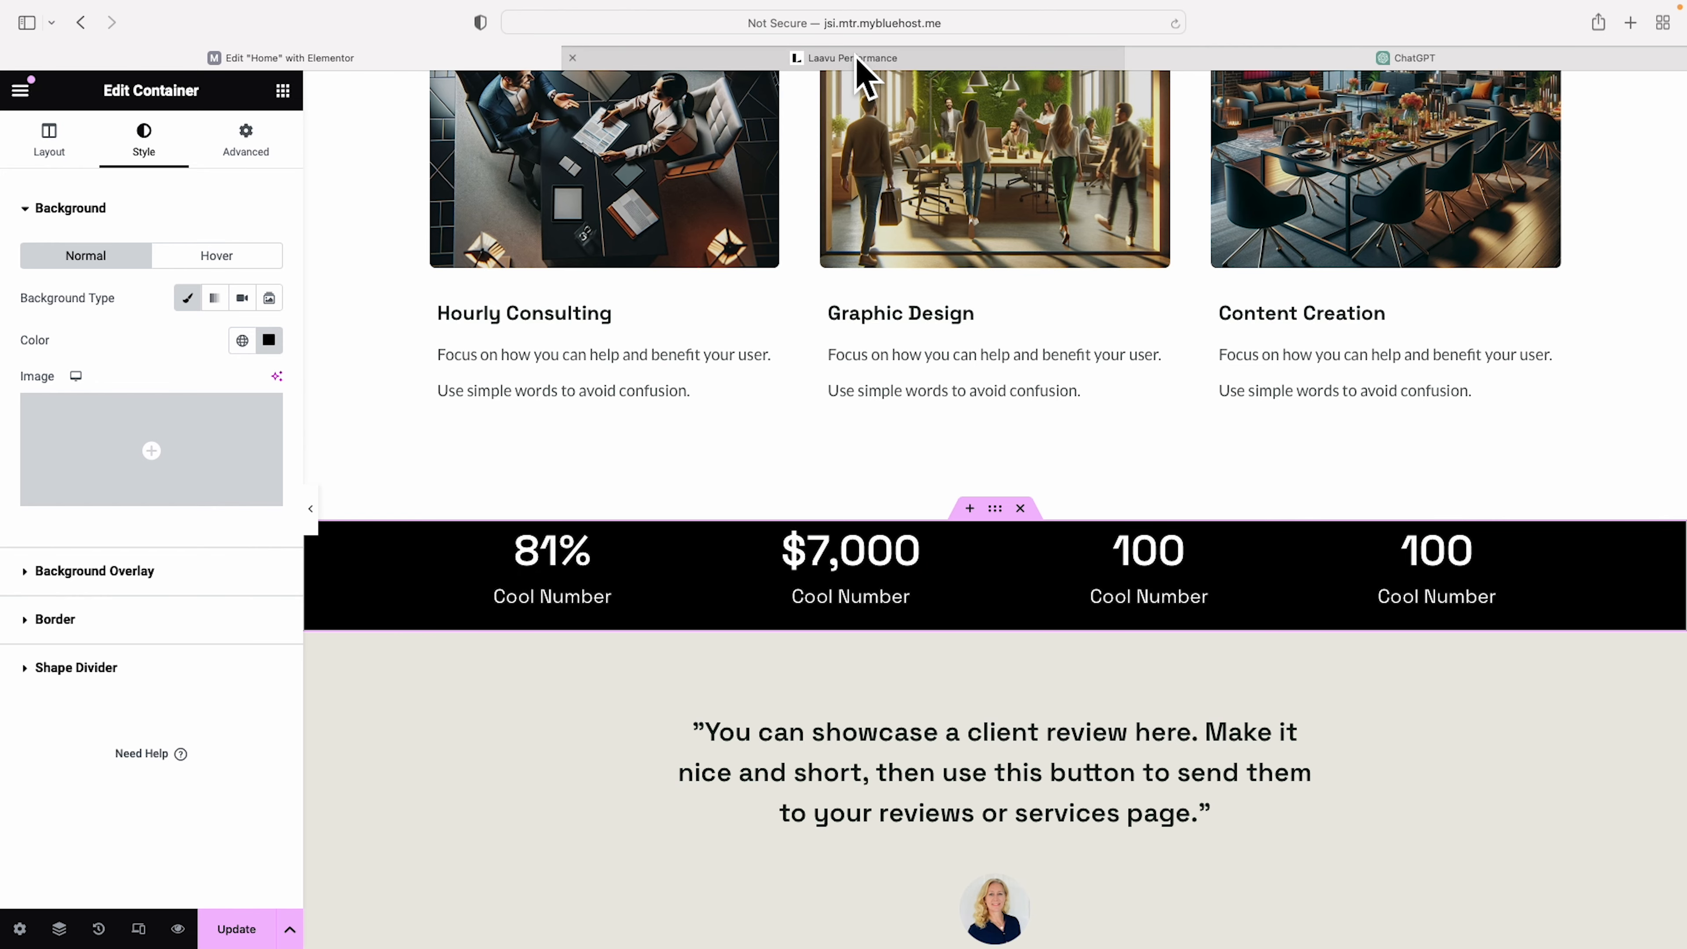
- Review the Laavu statistics section's spacing as reference, and set the counter container's padding to 100 px on all sides
left_click(857, 60)
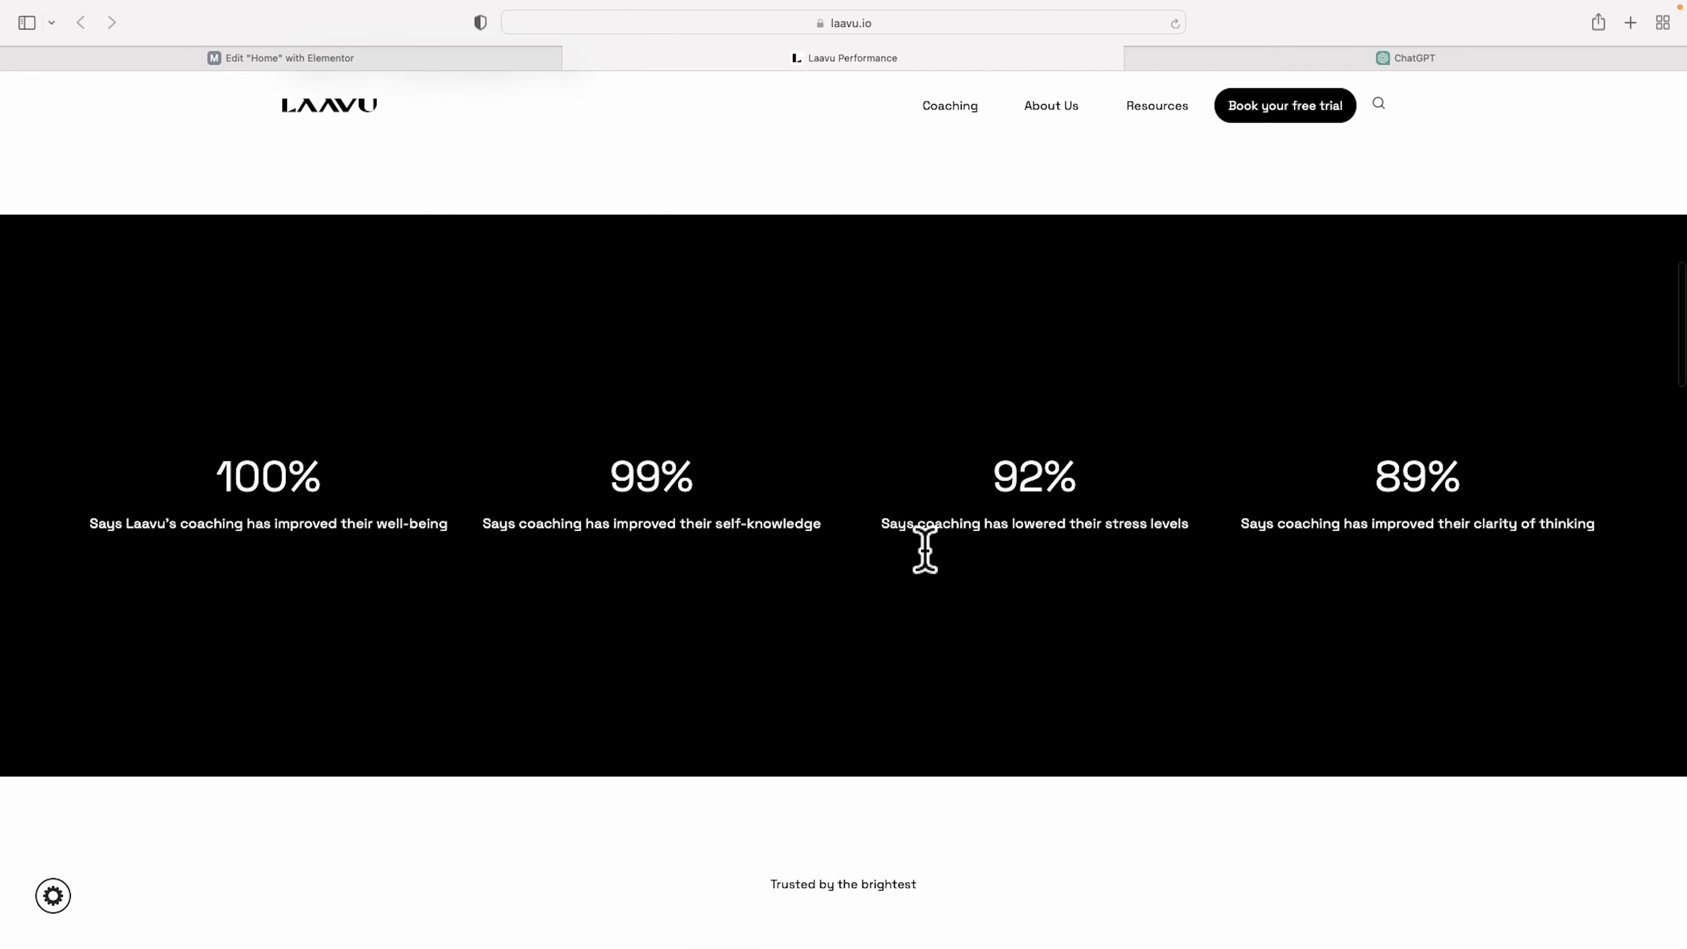
scroll(923, 555, "up", 10)
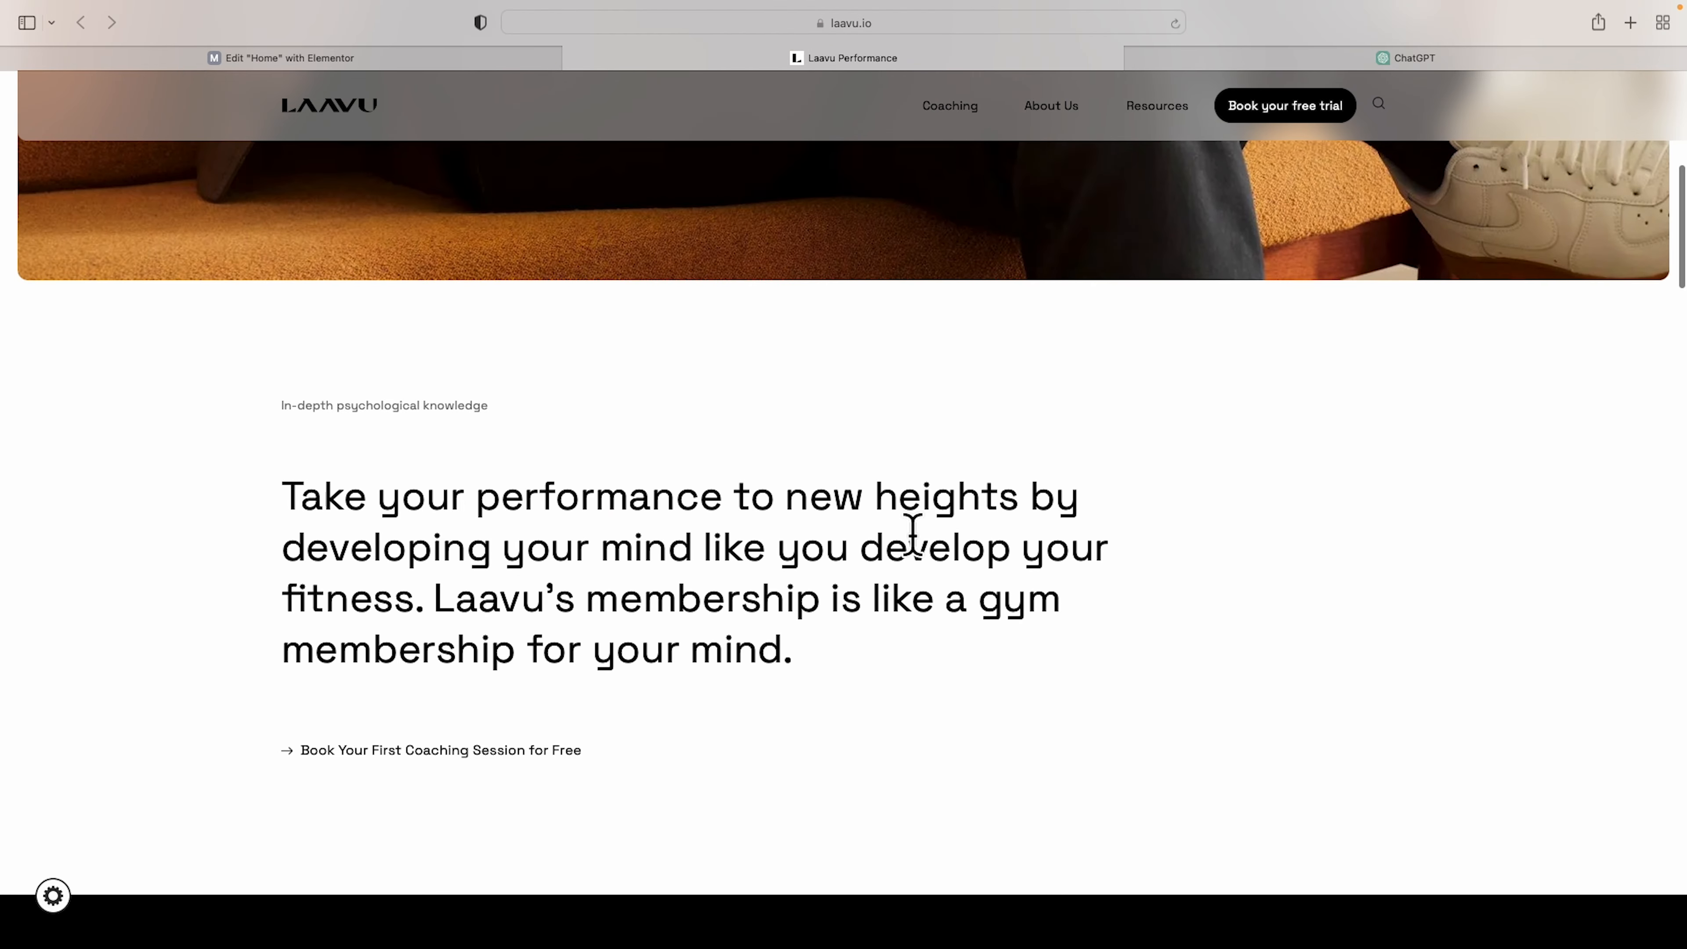
left_click(427, 56)
scroll(829, 332, "up", 2)
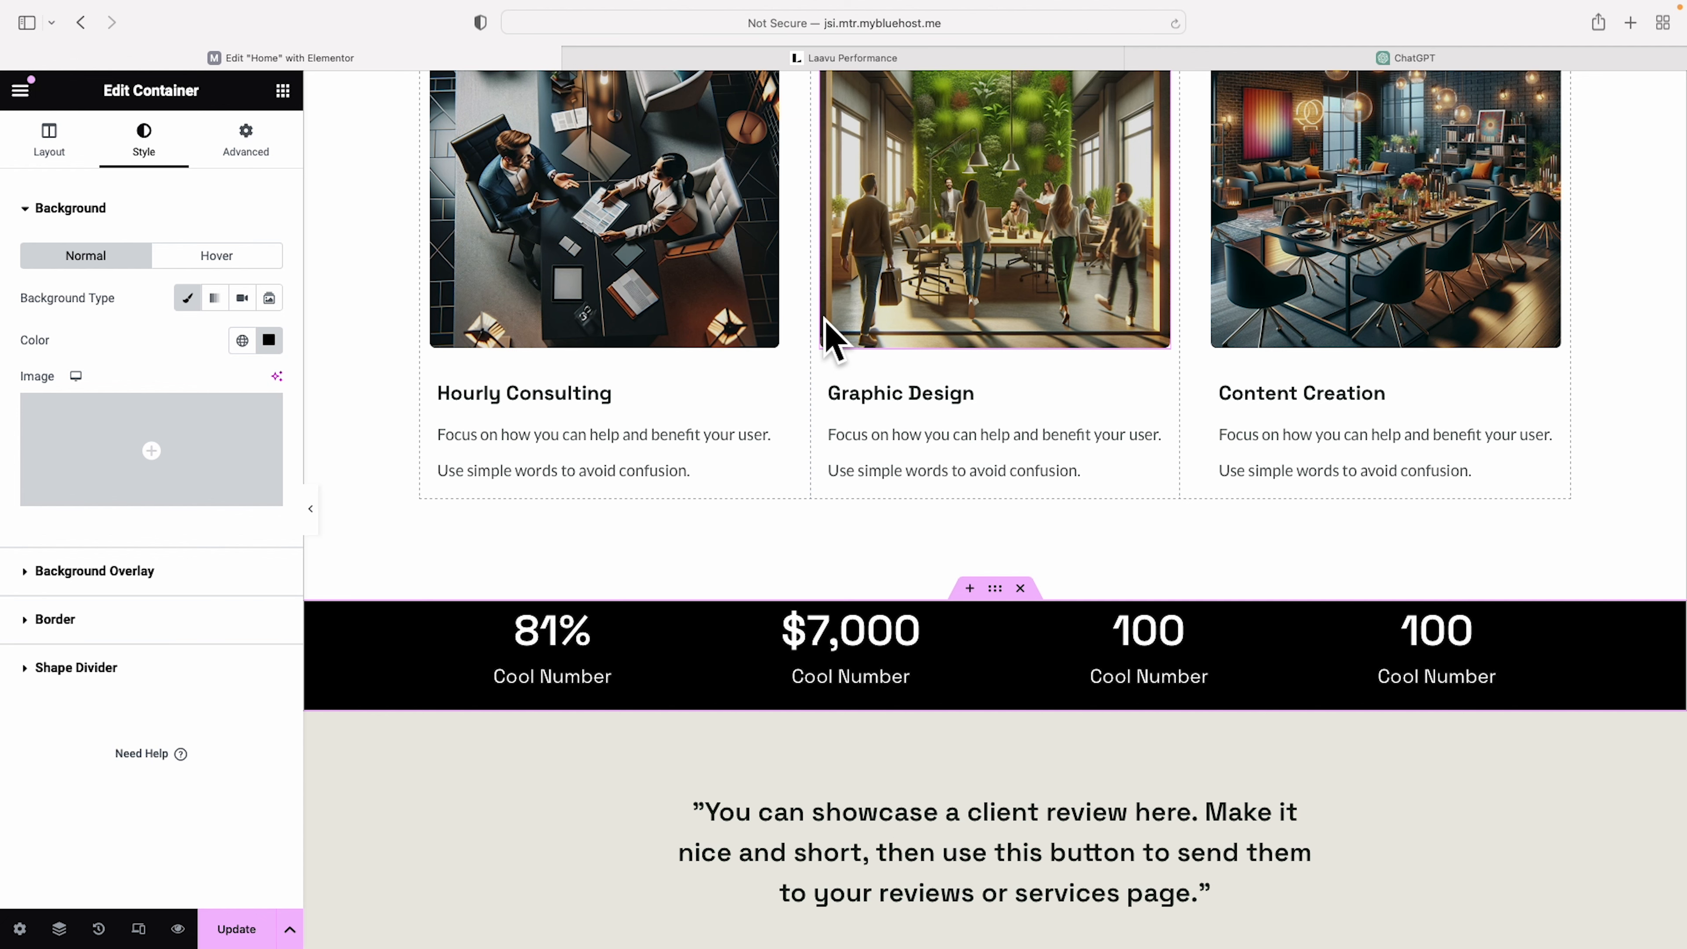
scroll(830, 332, "up", 2)
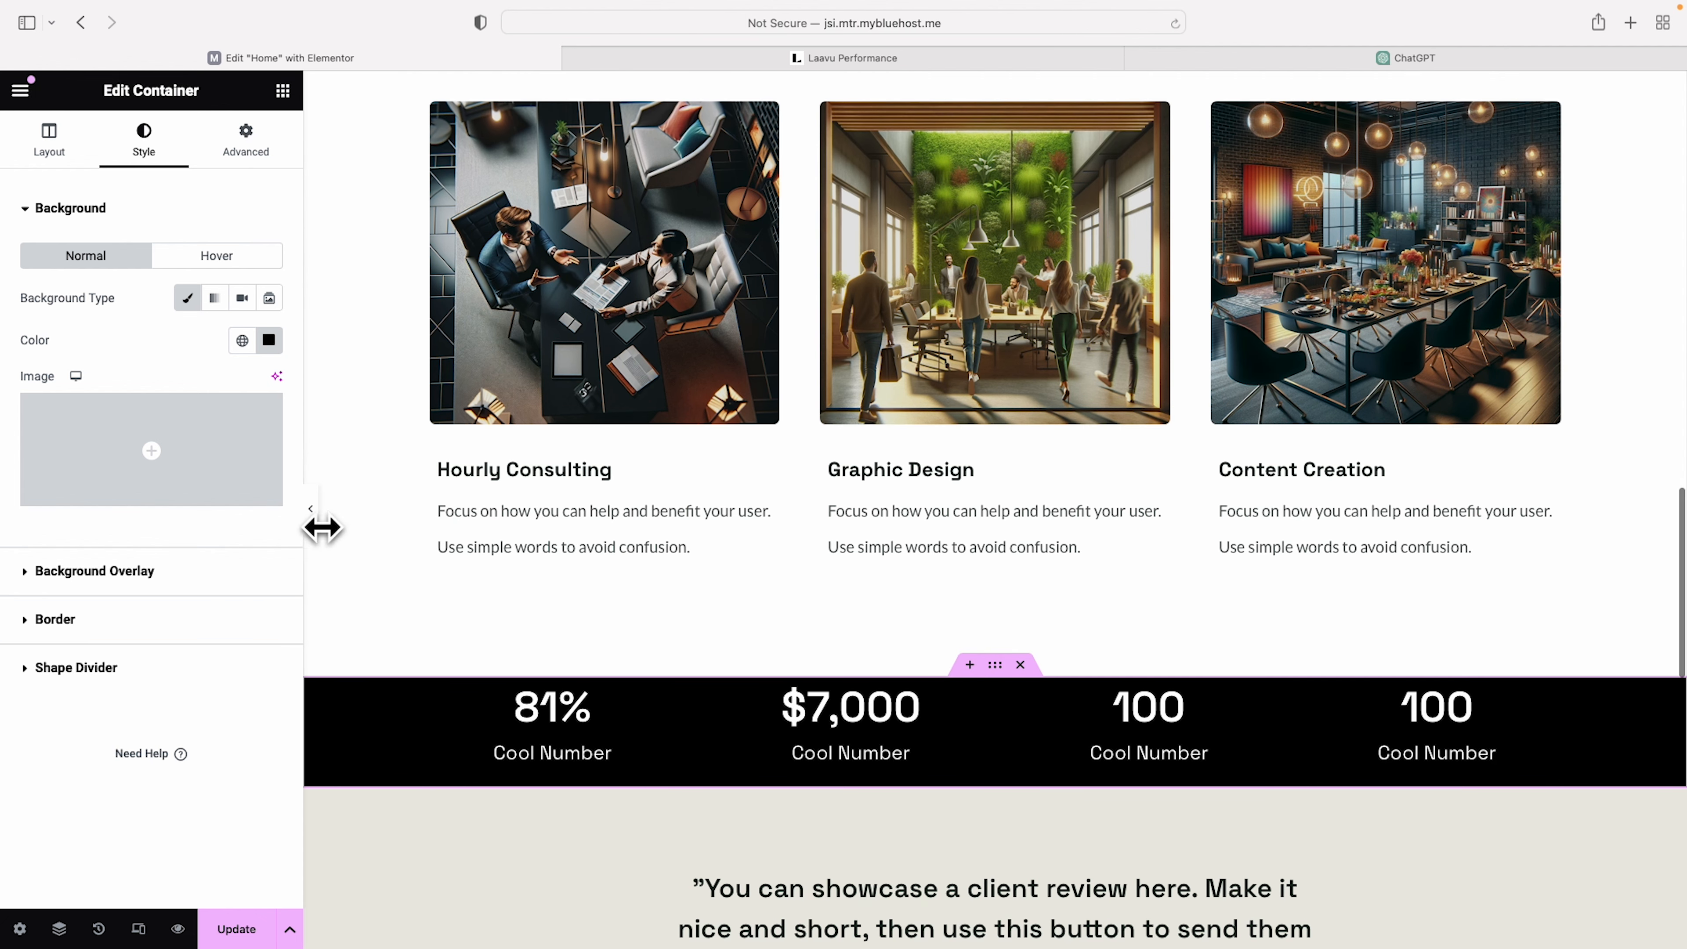
scroll(970, 731, "down", 3)
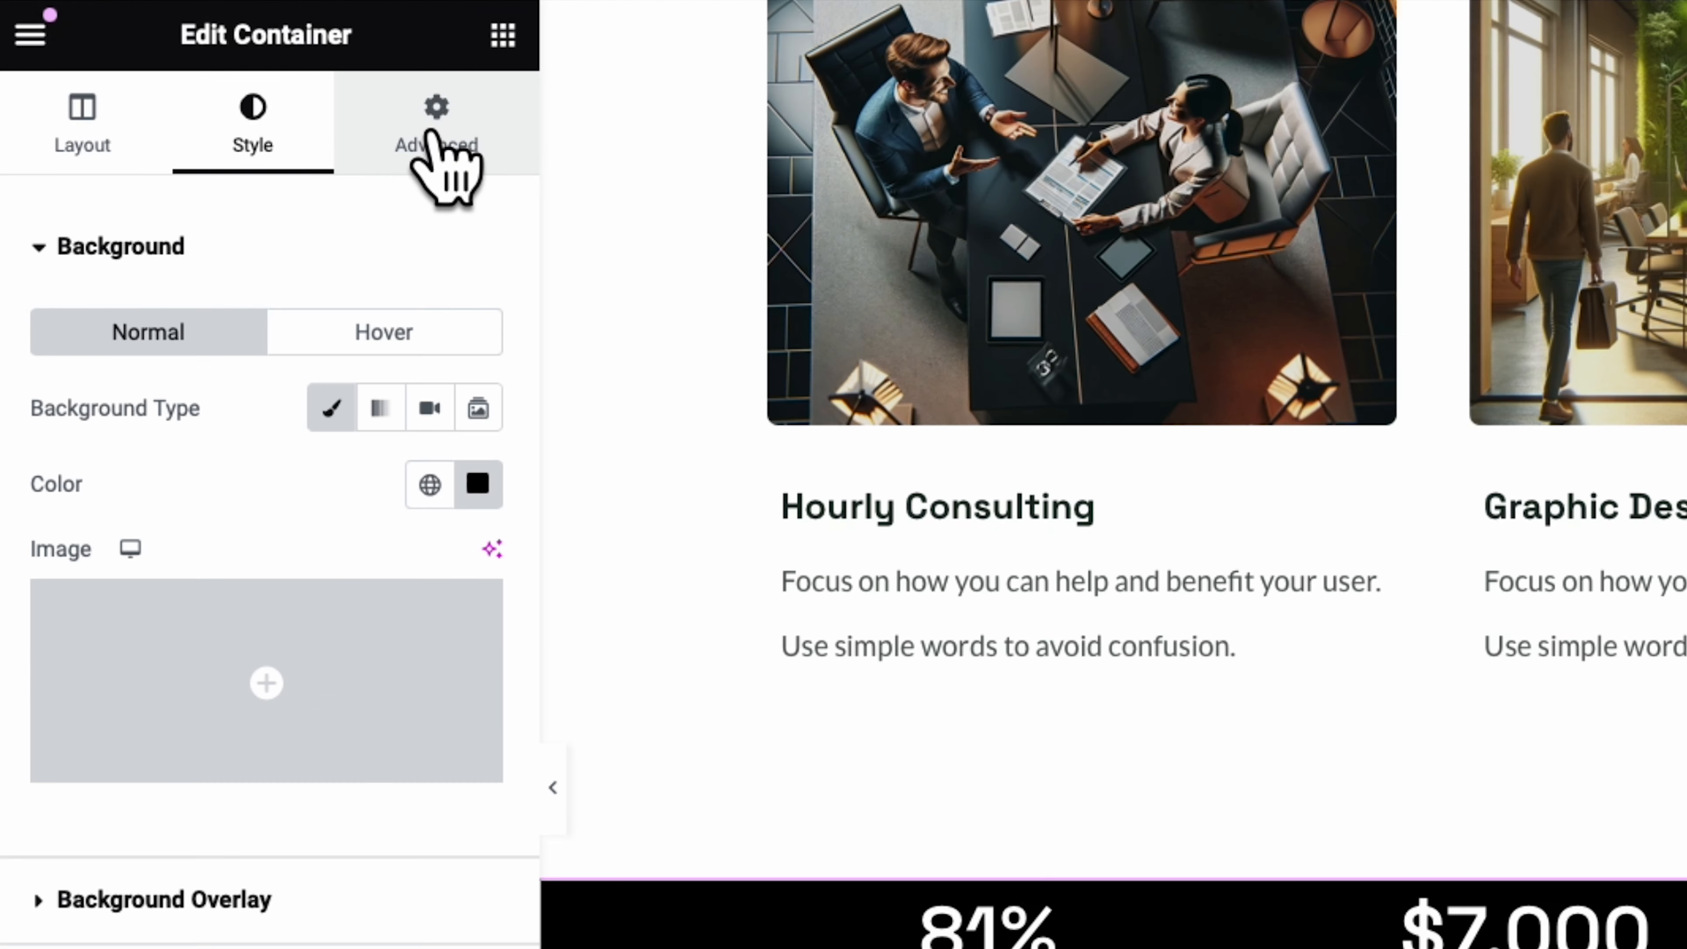
left_click(435, 143)
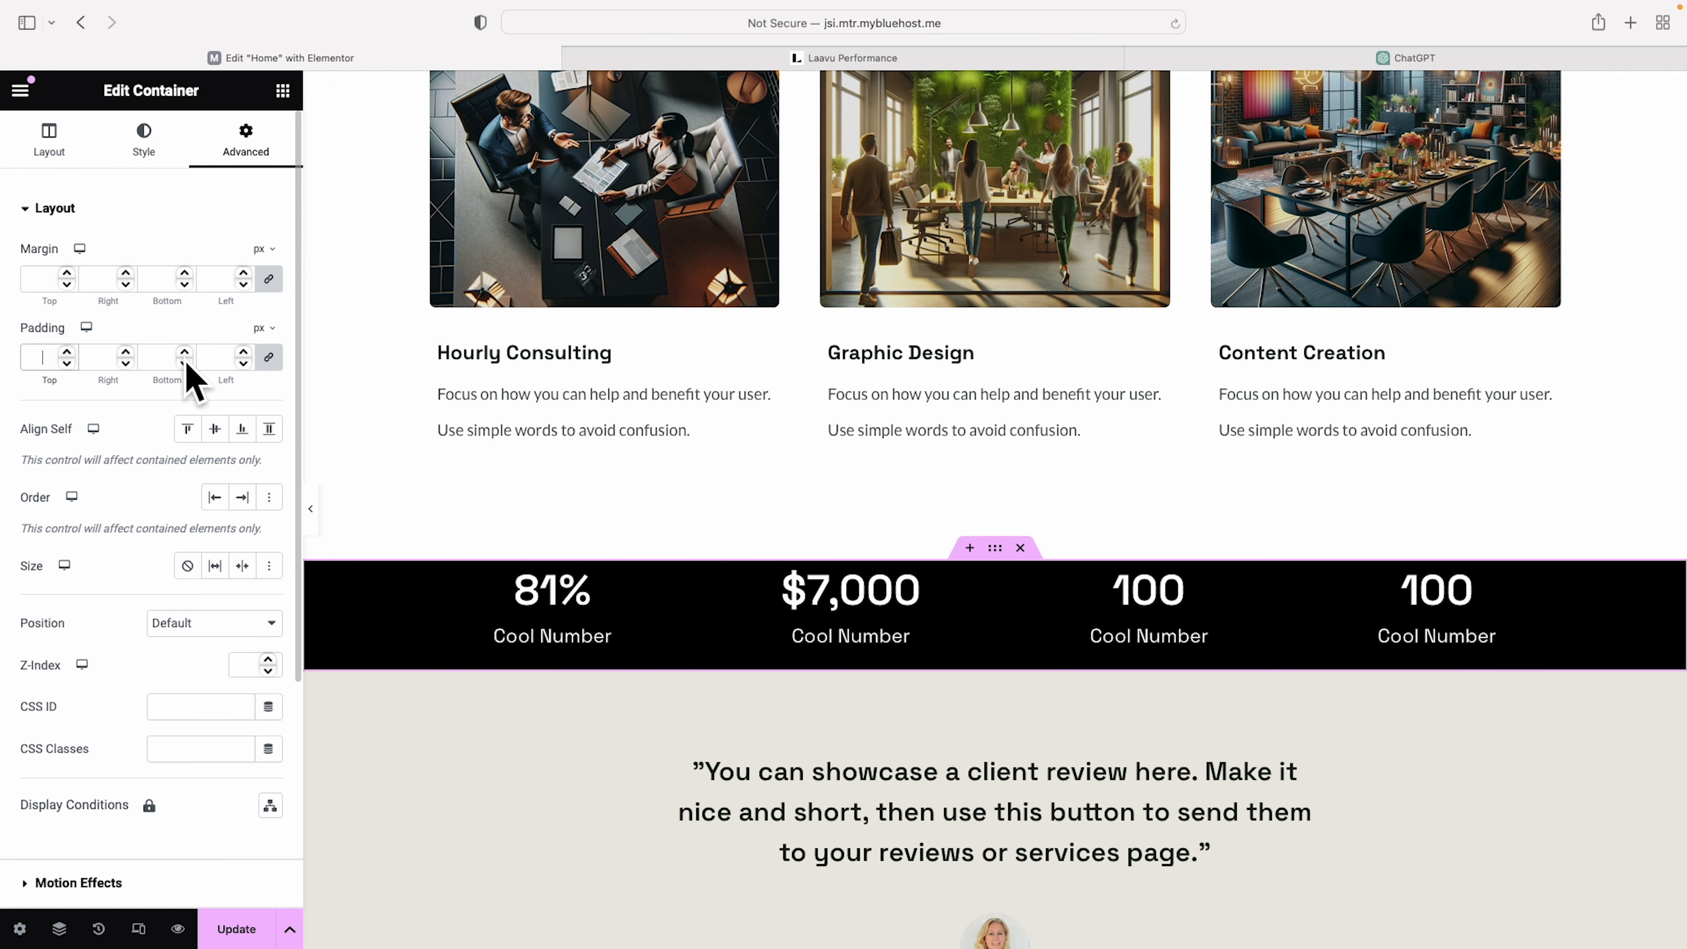
left_click(41, 357)
type("100")
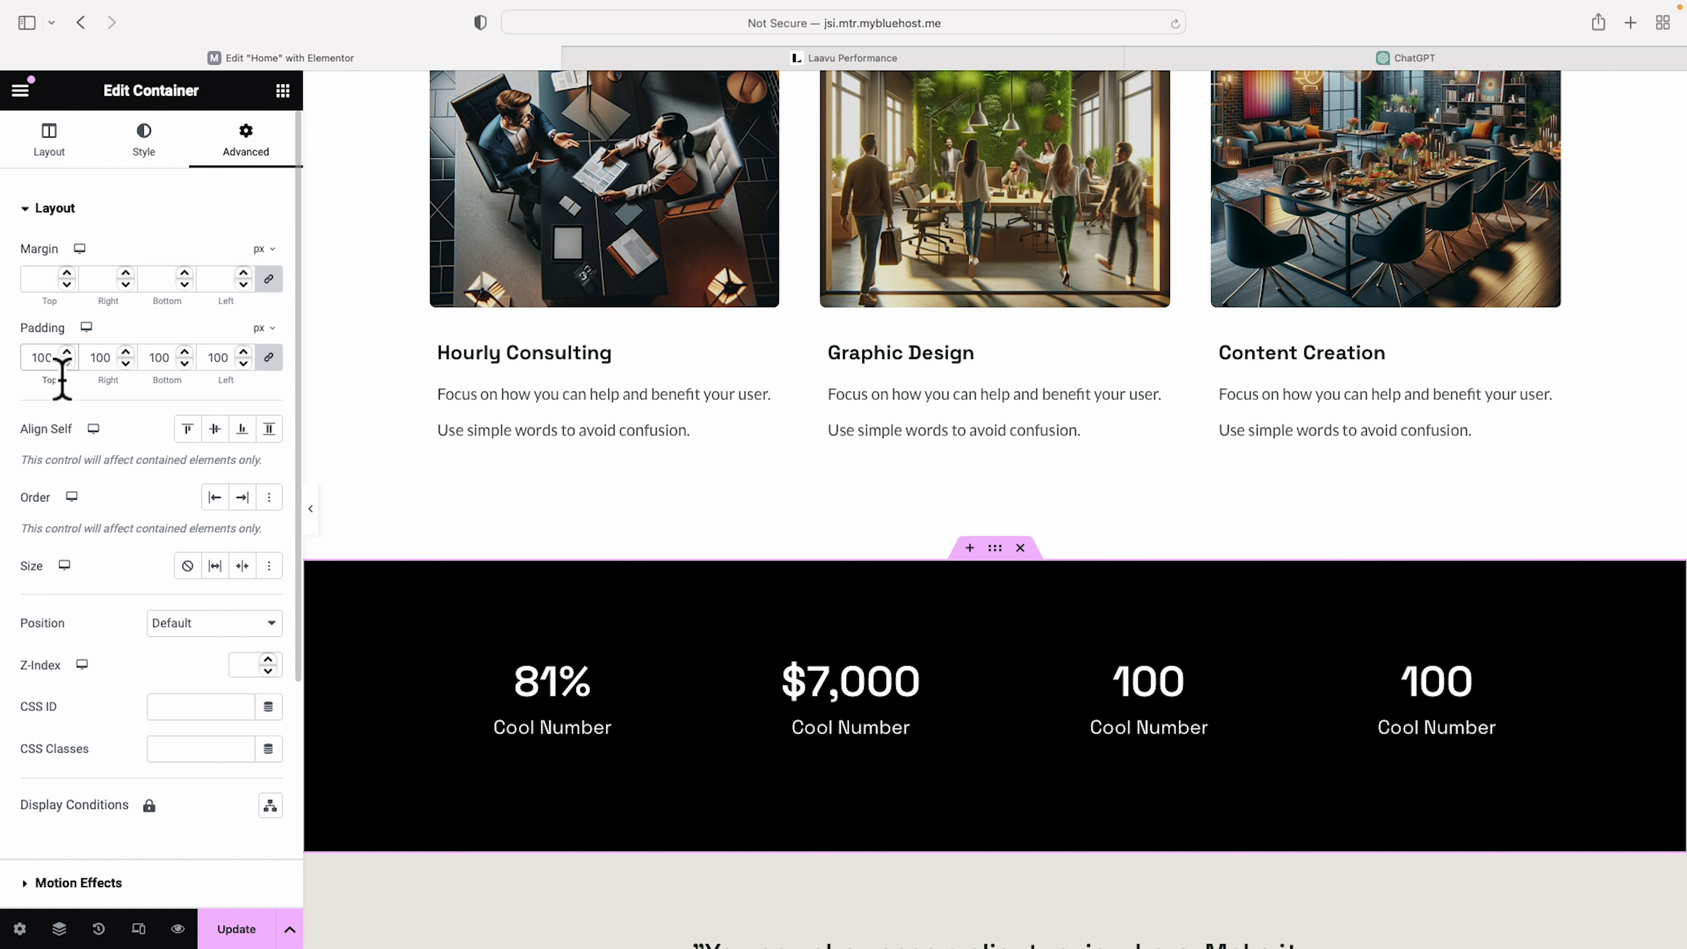
- Unlink the counter container's padding values, try a top padding of 300 px, and set it back to 100 px
left_click(269, 359)
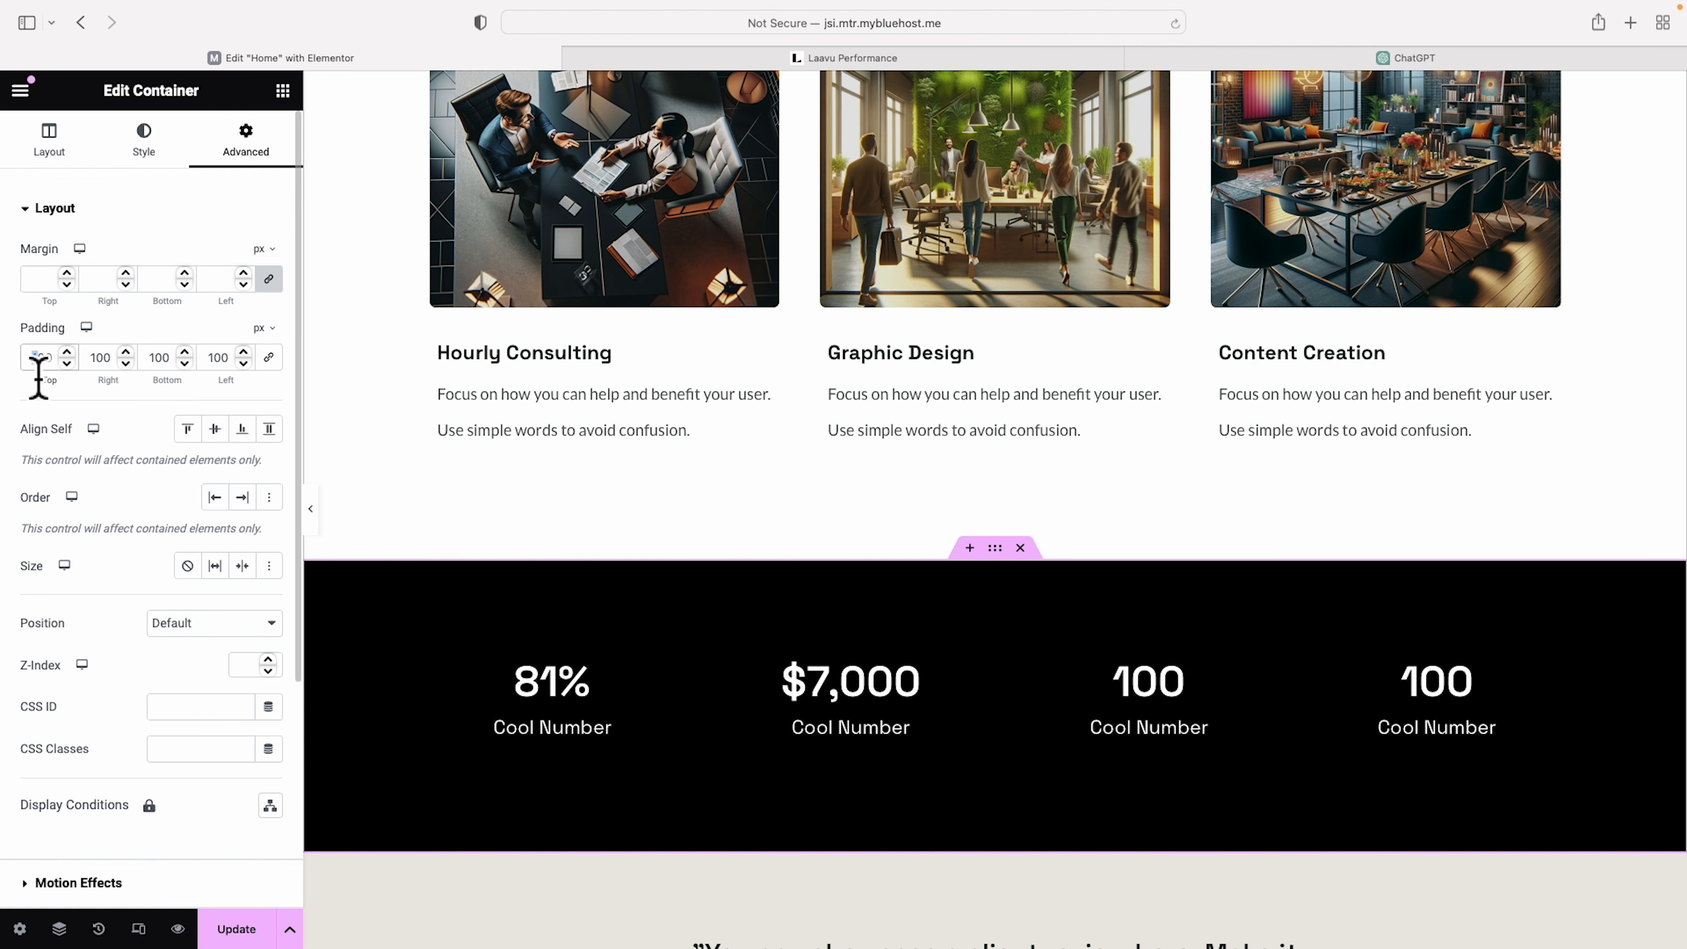
type("3")
scroll(1085, 539, "down", 3)
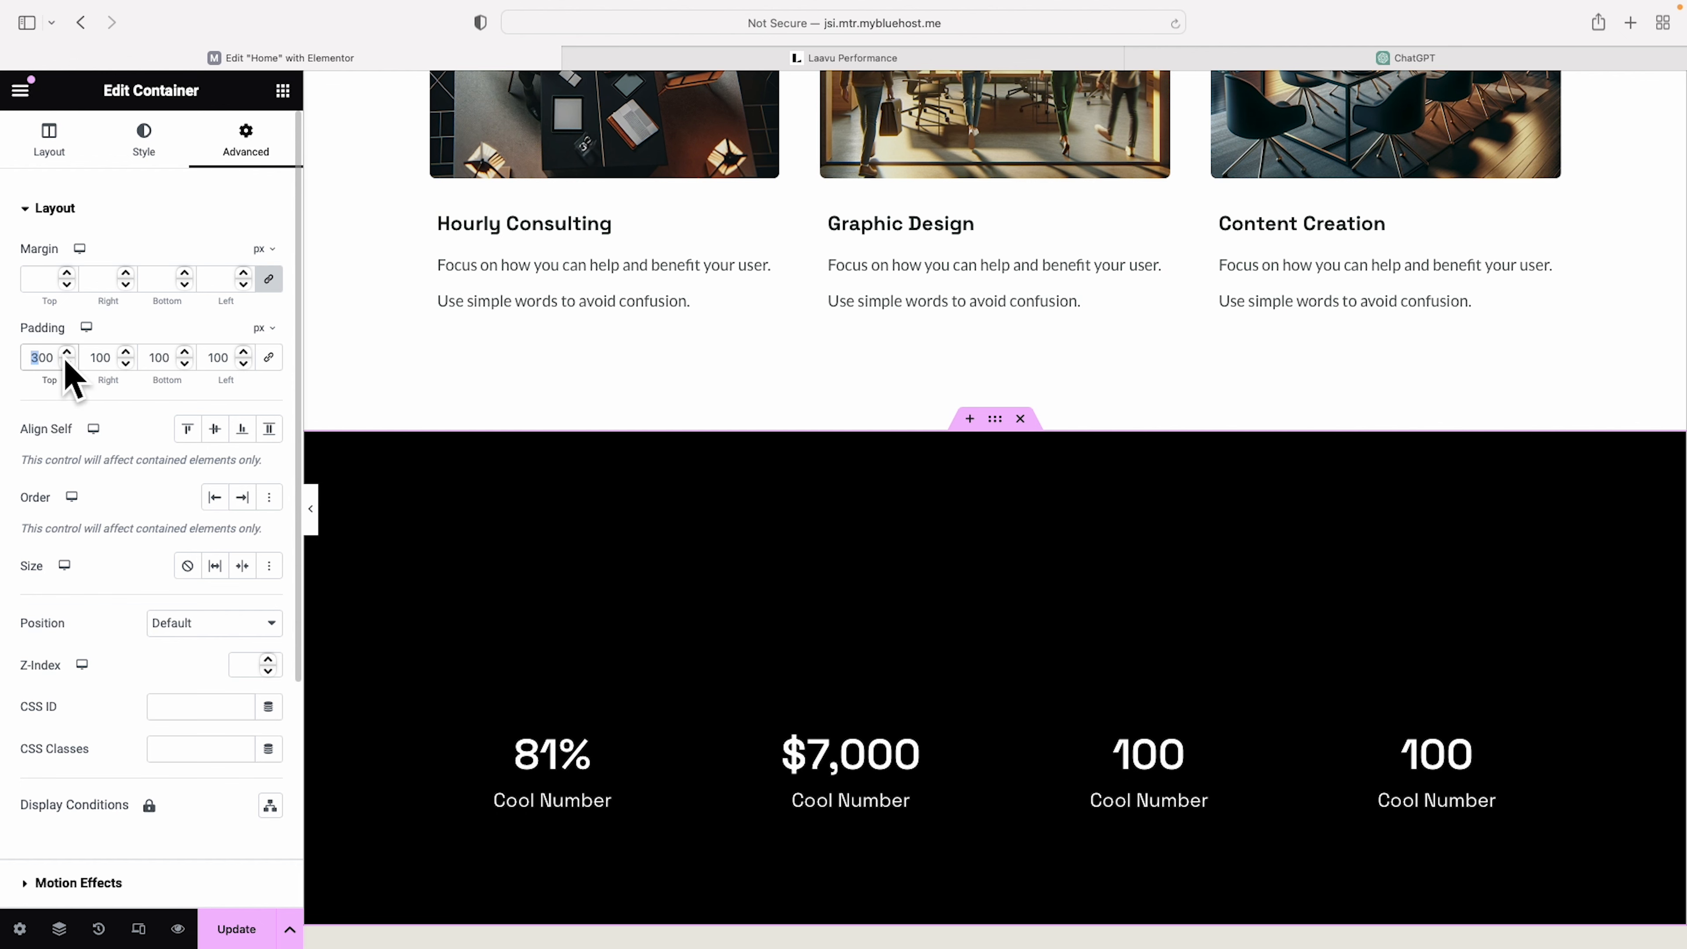
type("1")
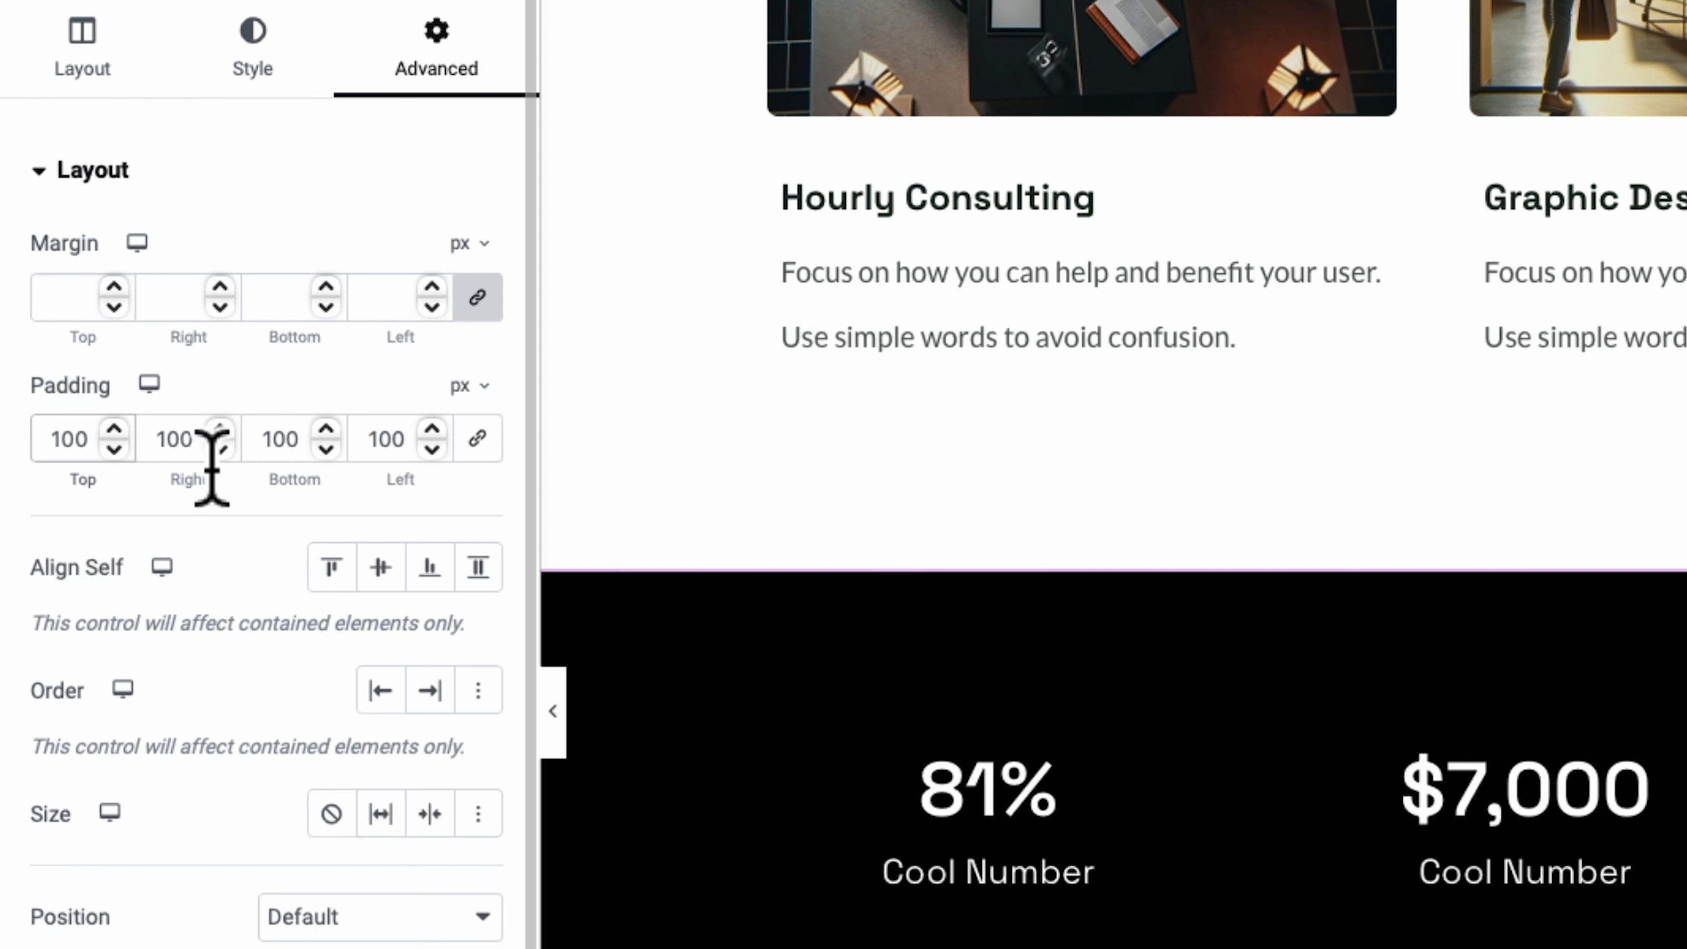
- Set the counter container's right and left padding to 0 px
left_click_drag(116, 360, 75, 360)
type("0")
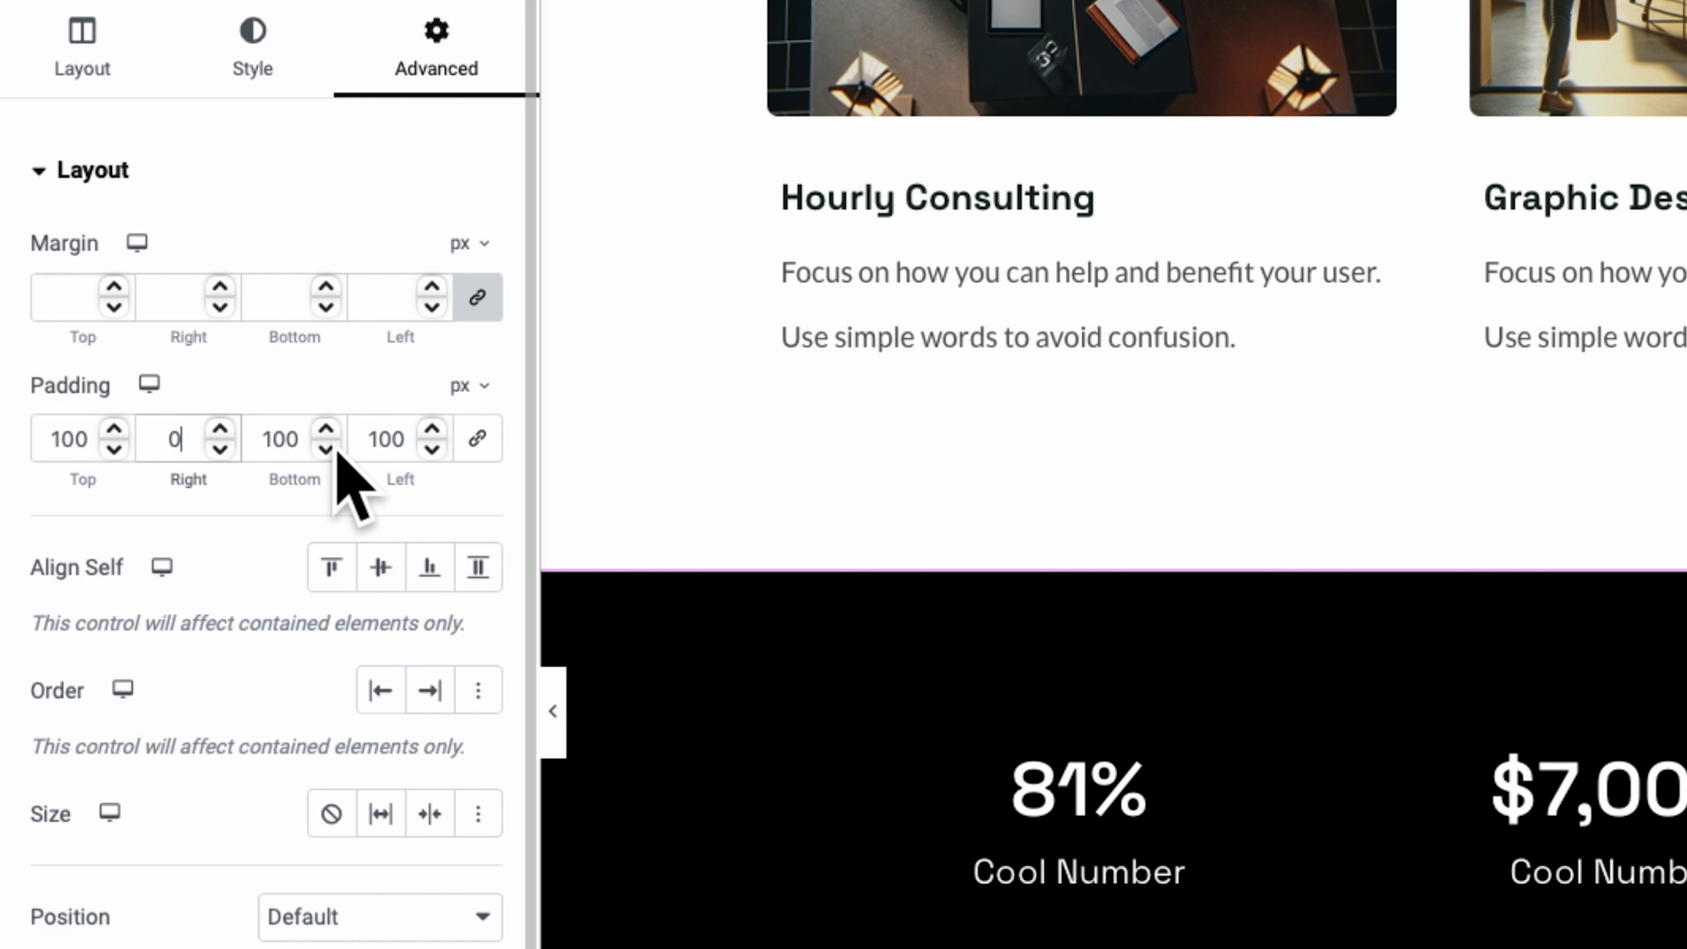
left_click_drag(377, 471, 431, 472)
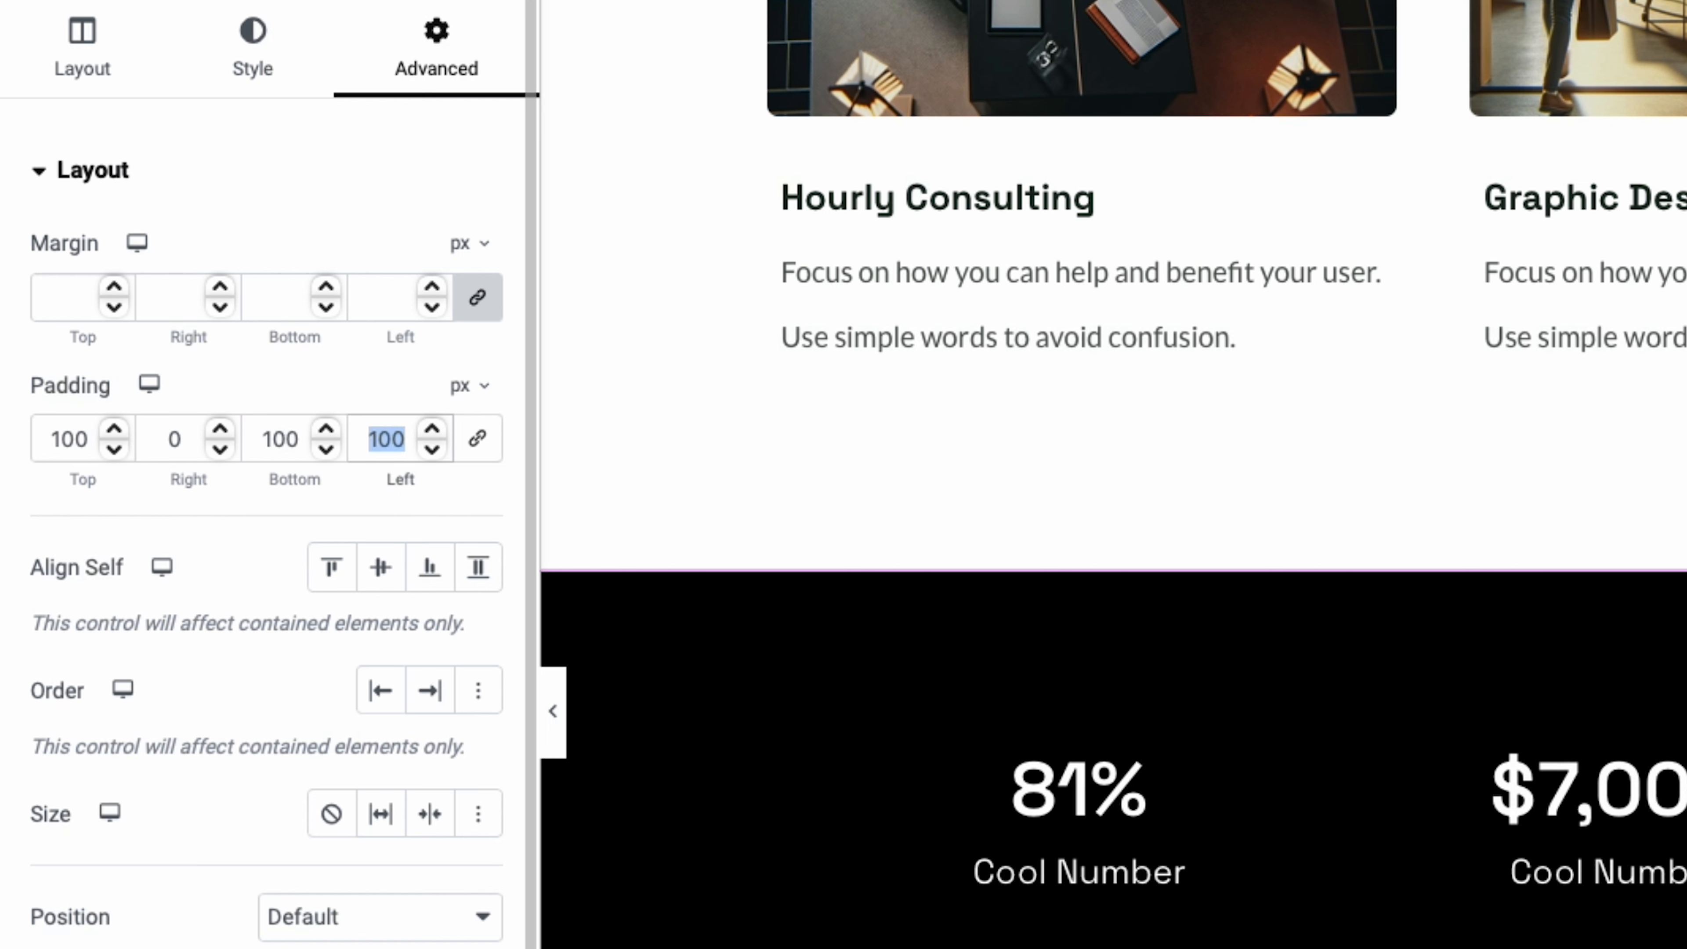
type("0")
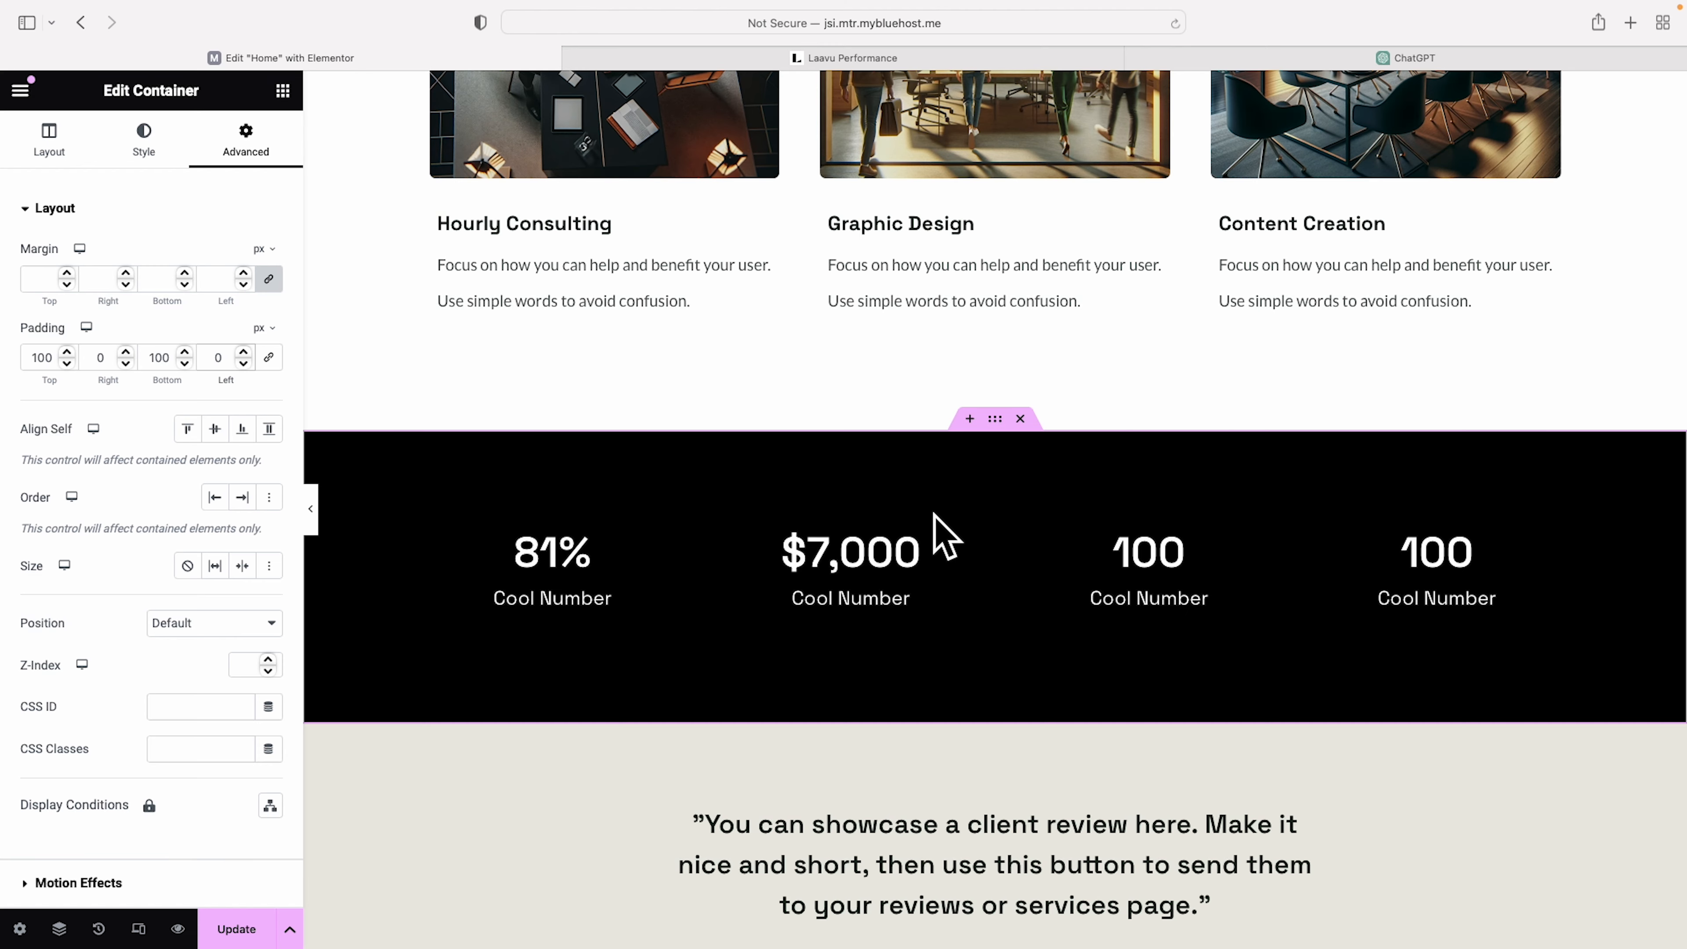
scroll(944, 535, "down", 10)
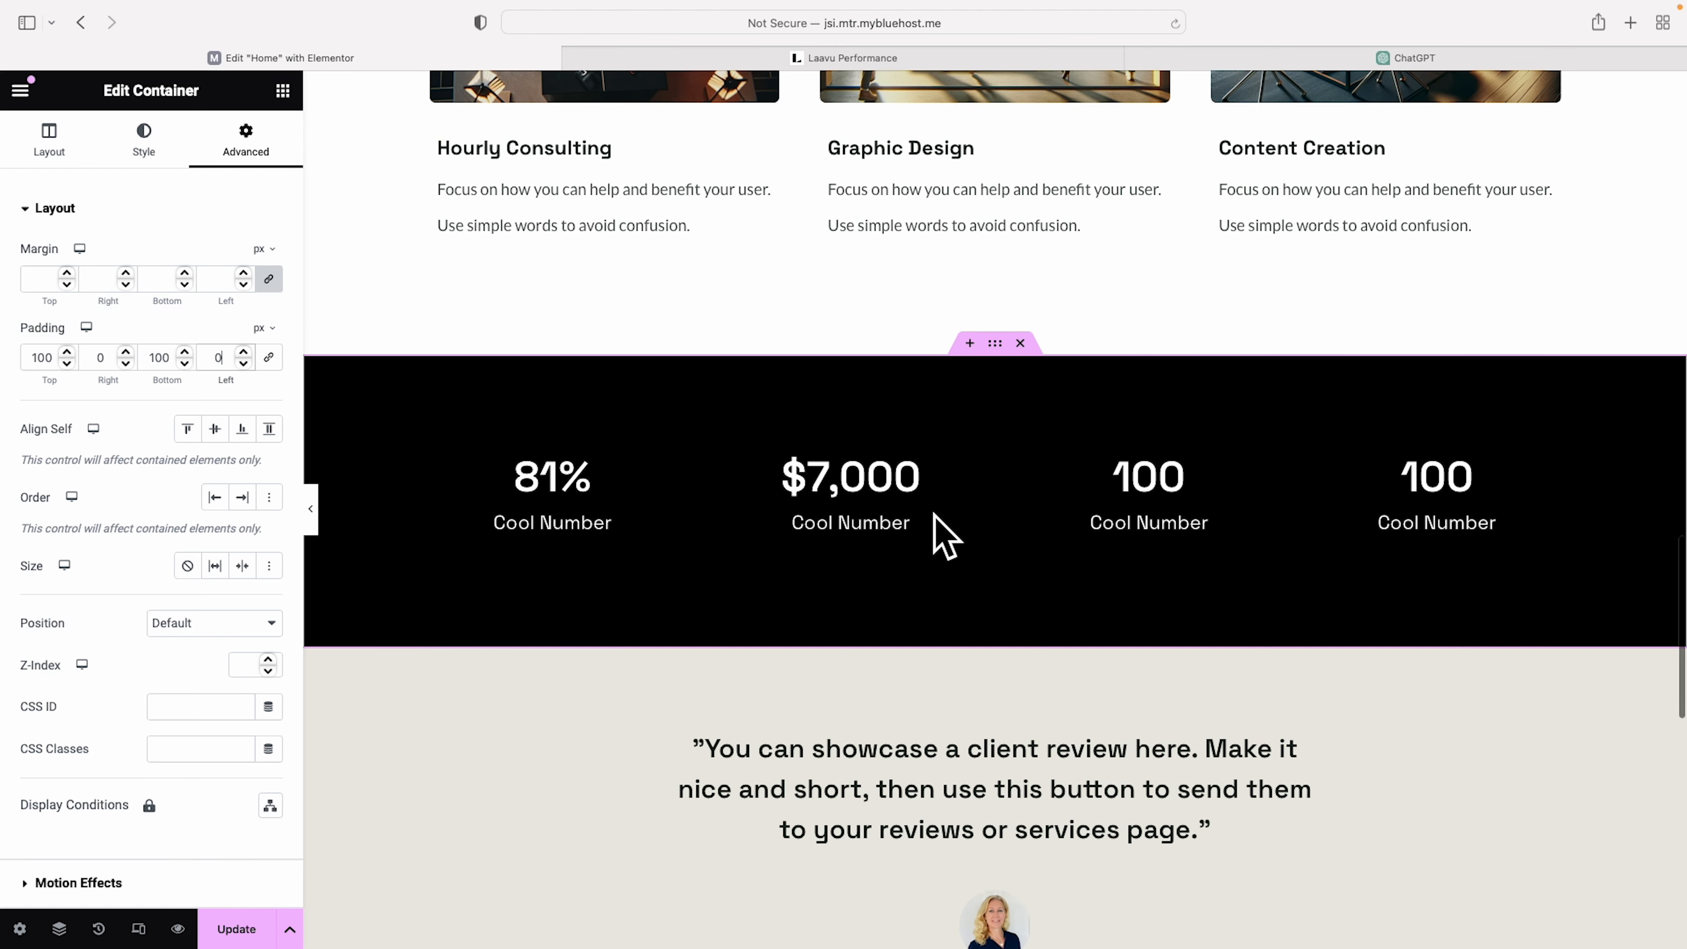
scroll(935, 515, "down", 4)
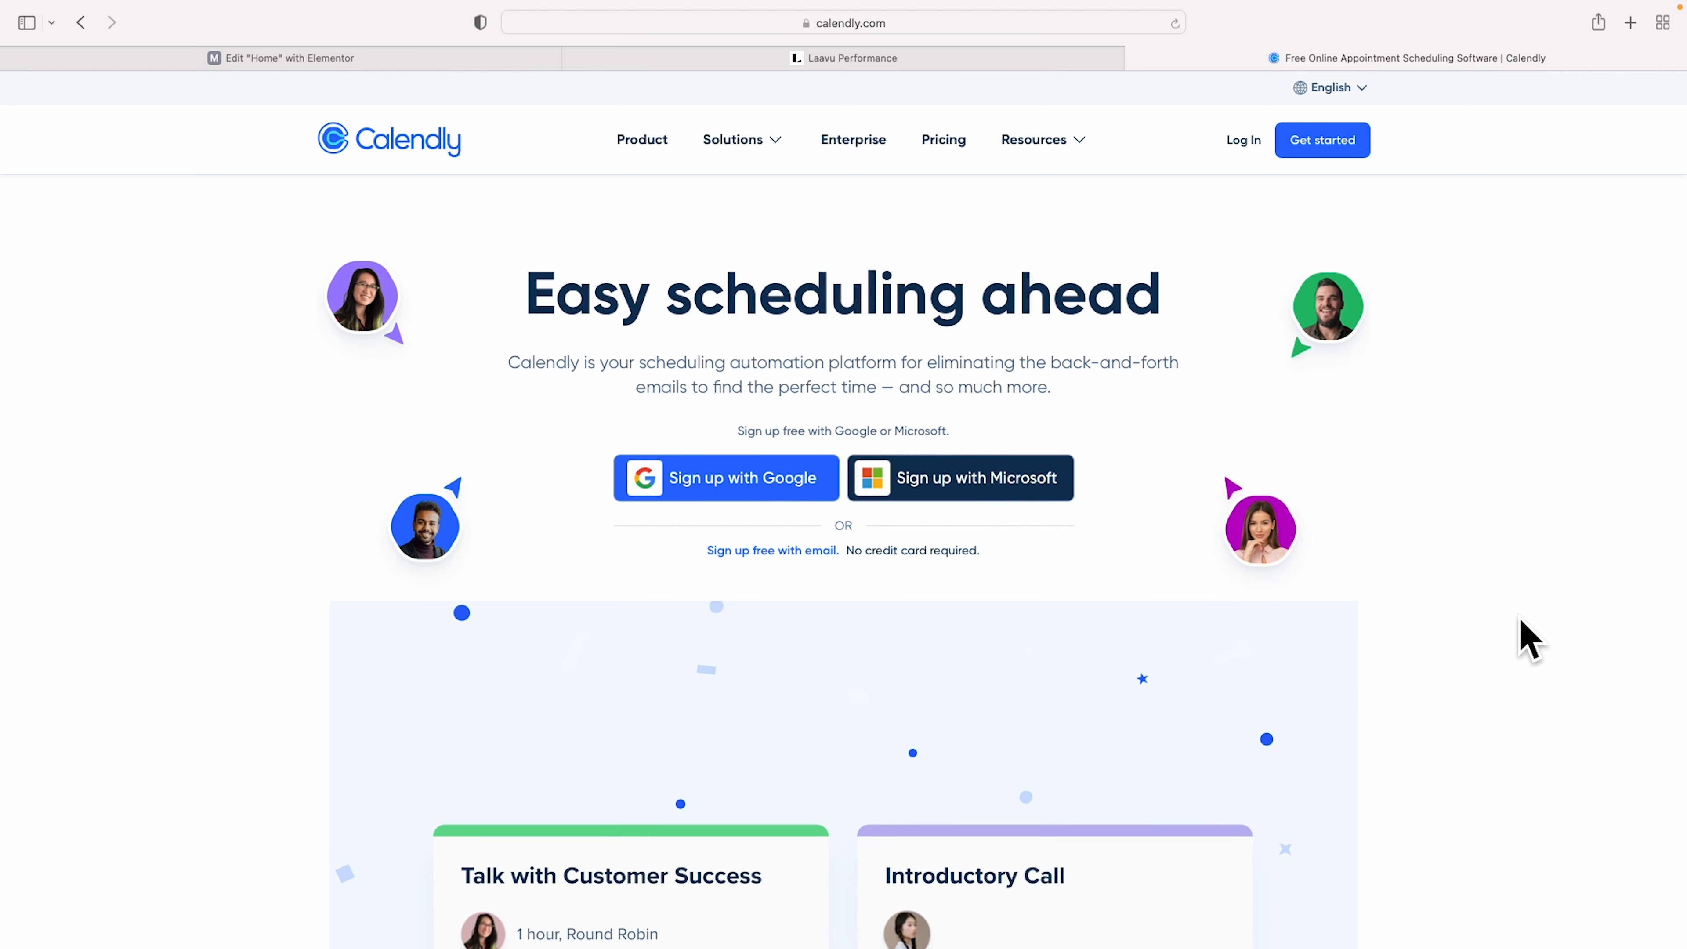
- In Calendly, look over the home page and open the website embed options for sharing the 15 Minute Call event
scroll(1528, 640, "down", 2)
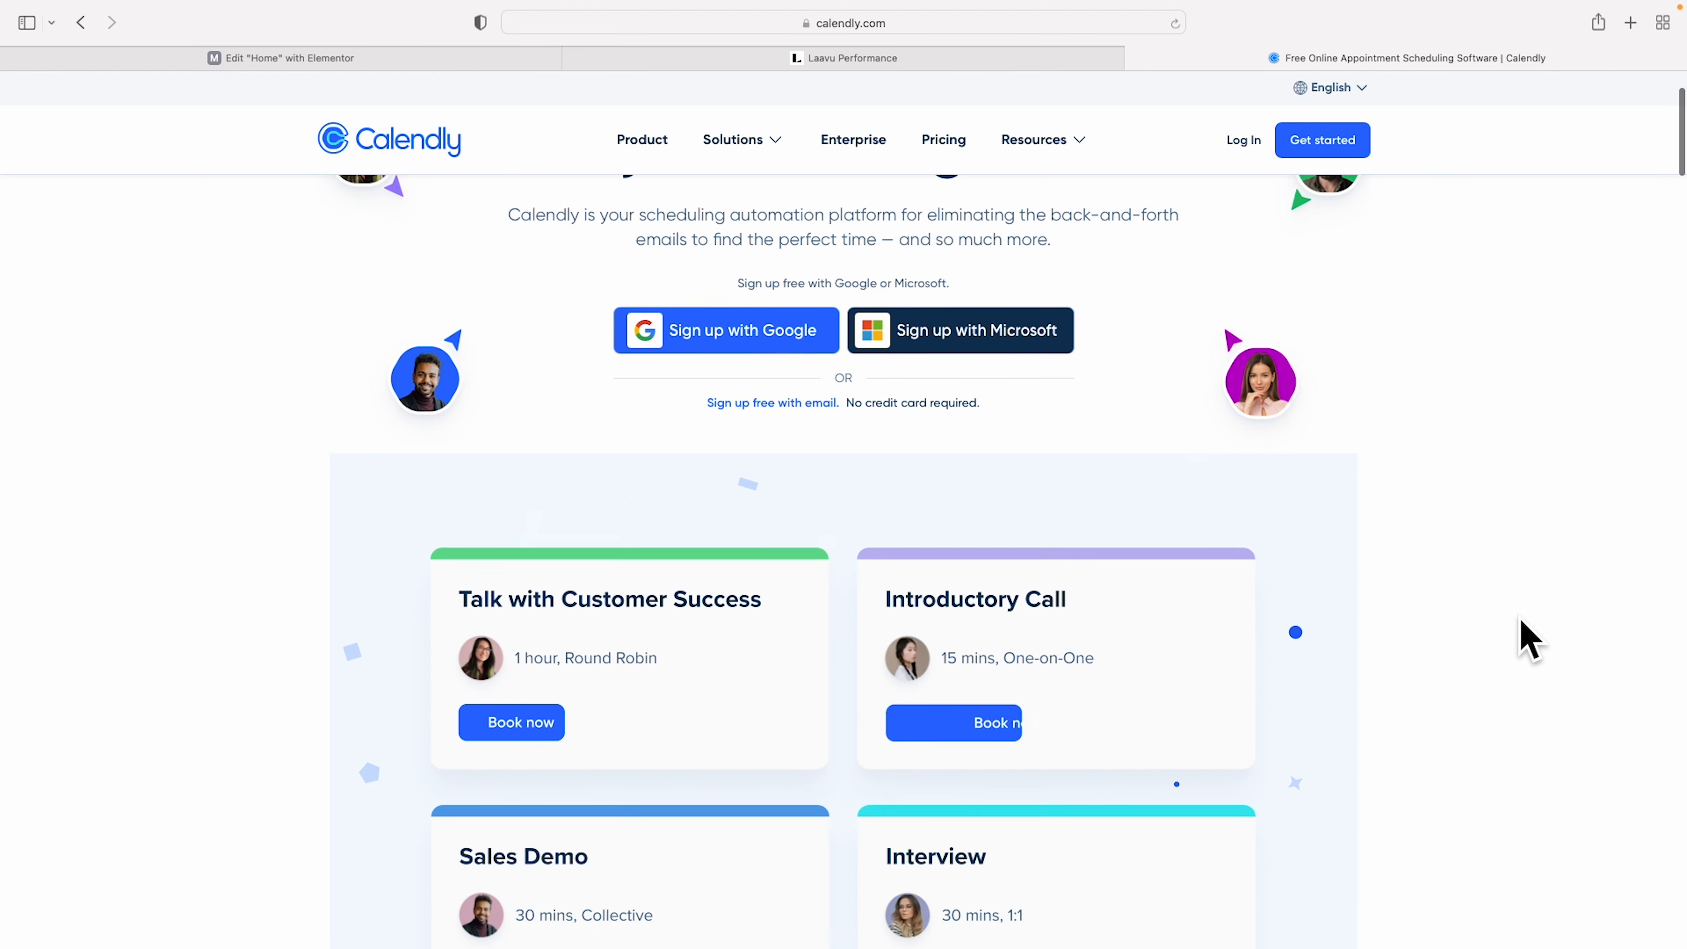
scroll(1528, 639, "down", 4)
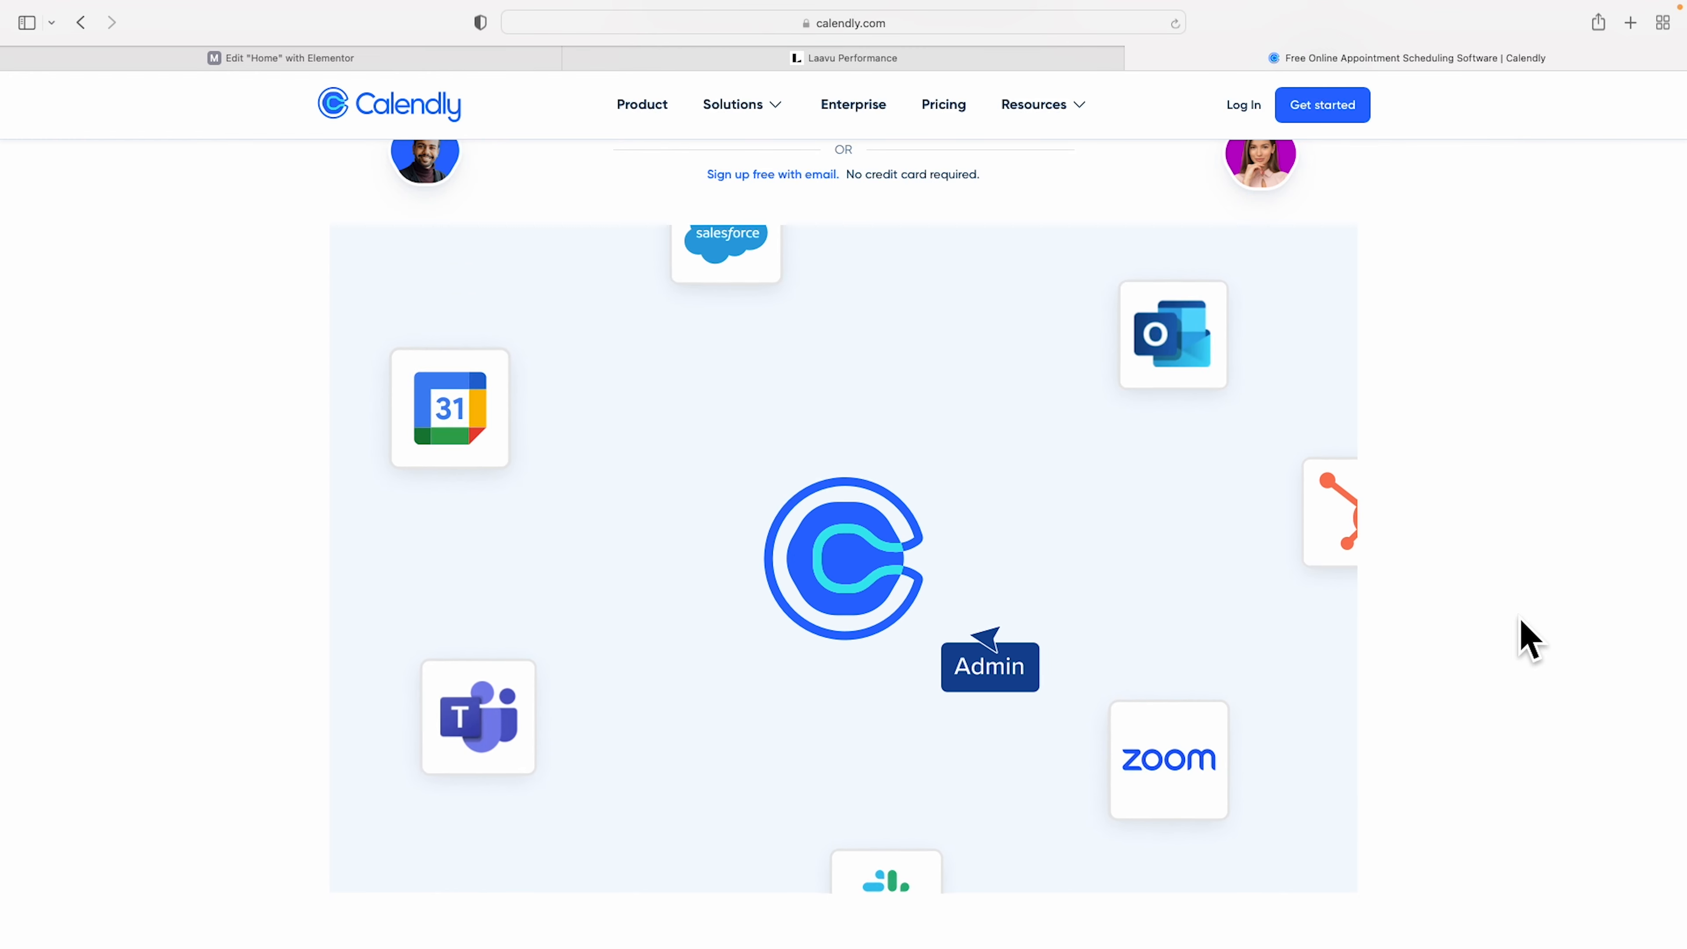
scroll(1527, 639, "up", 6)
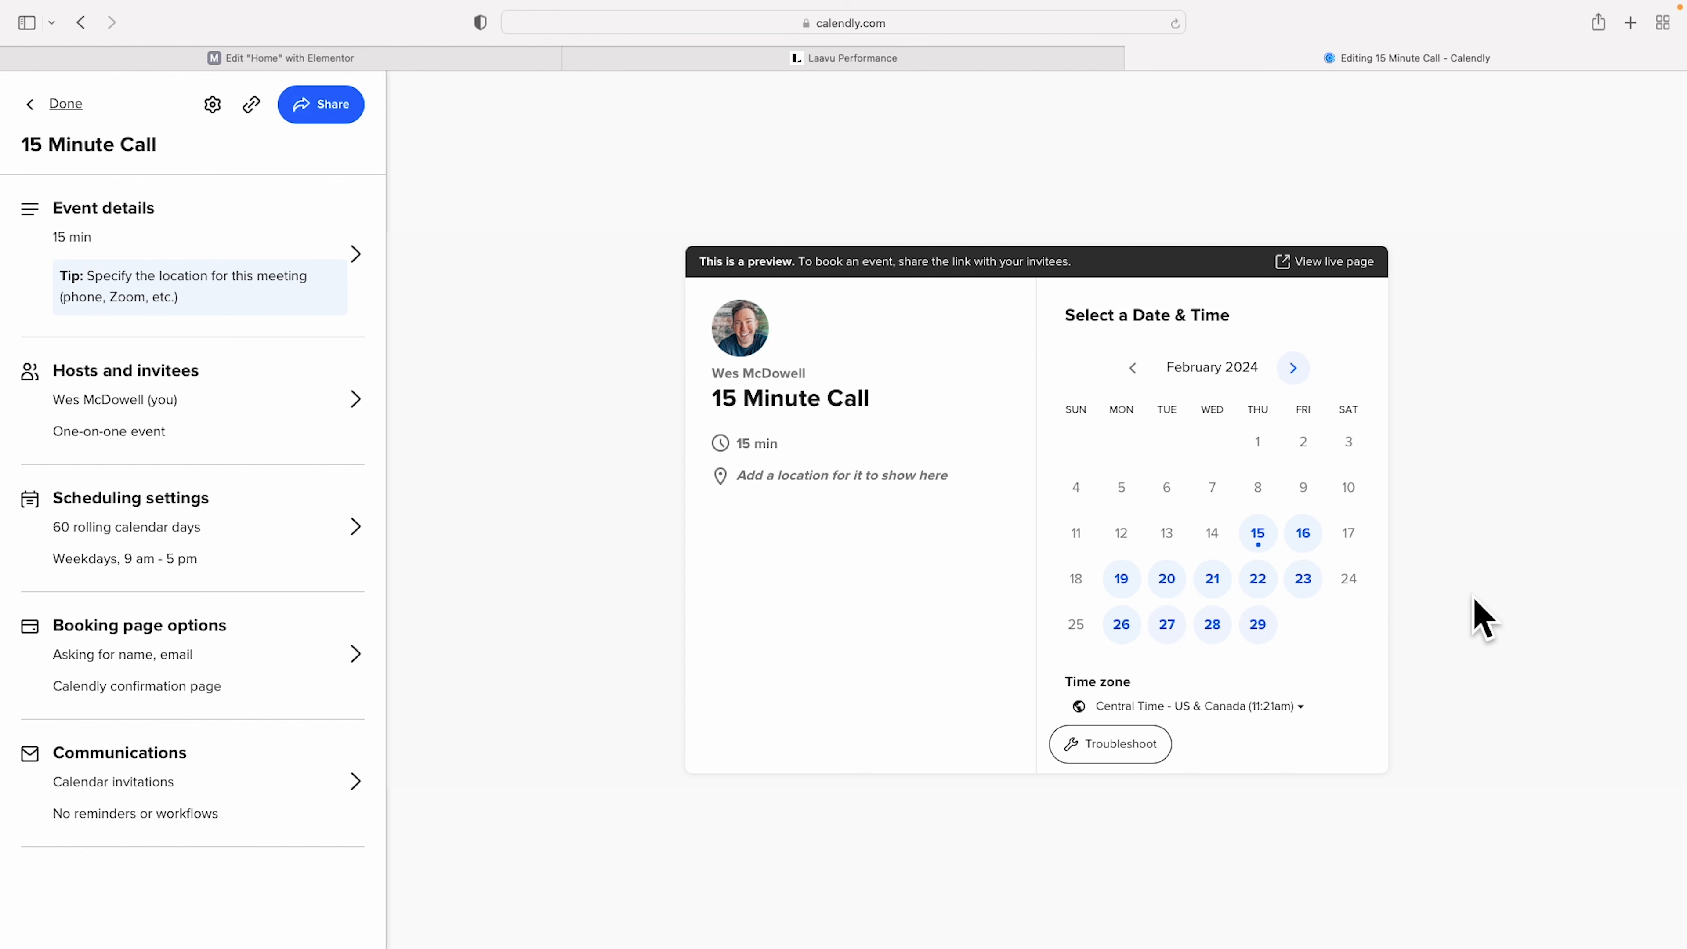
left_click(328, 107)
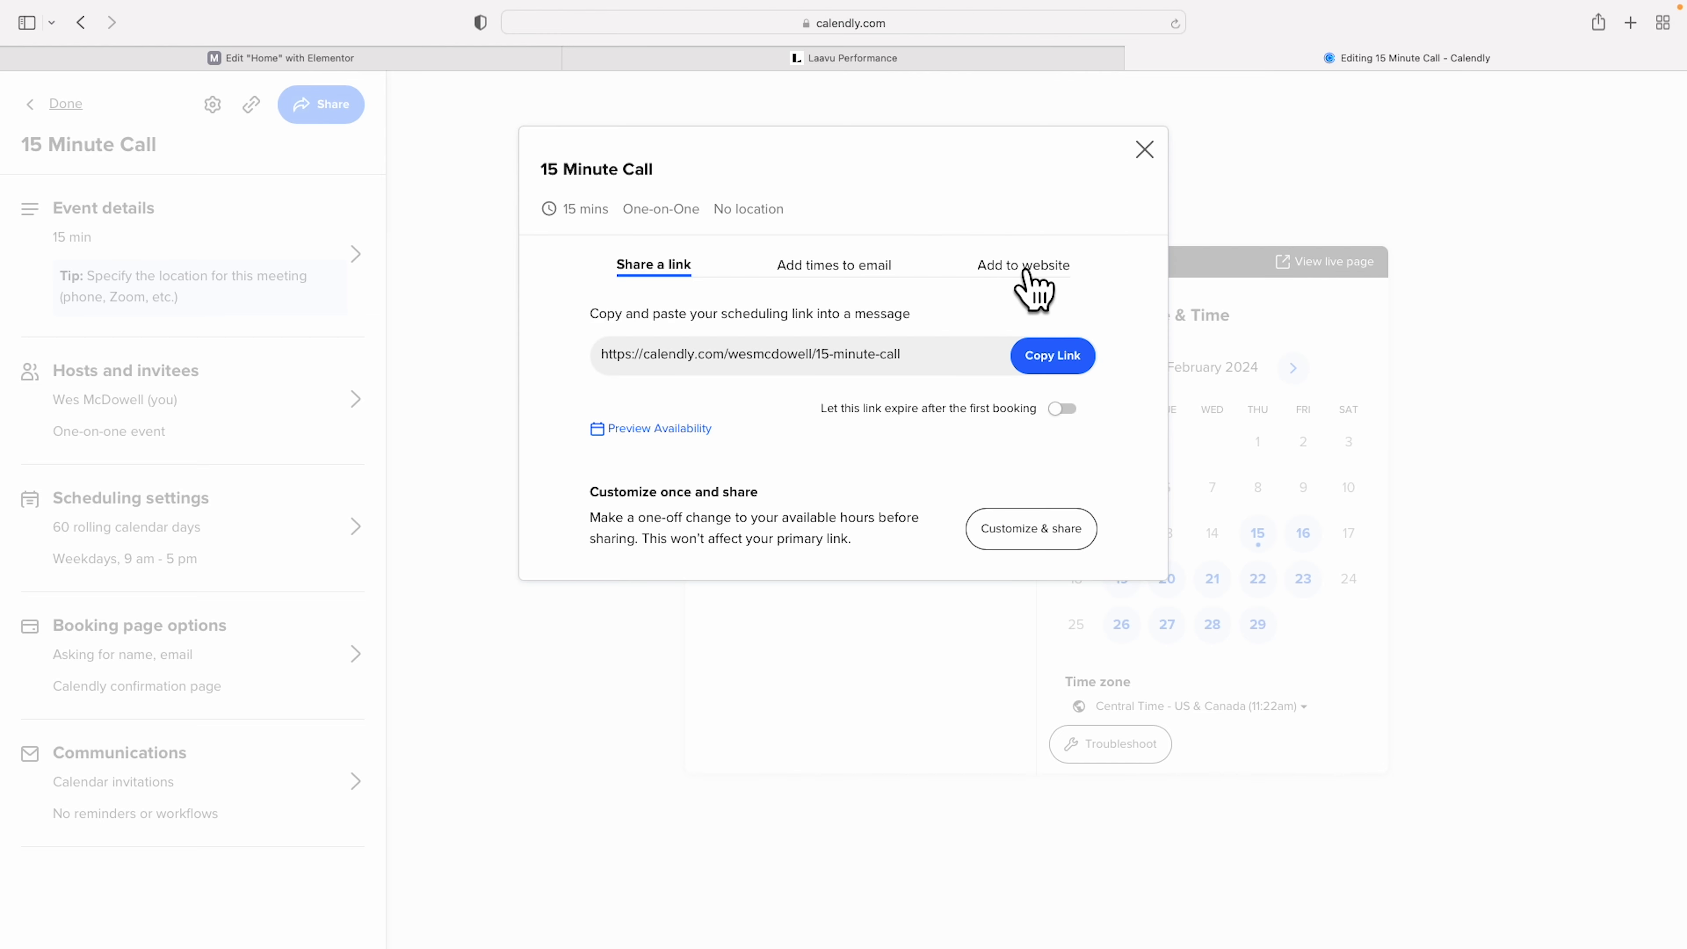
left_click(1023, 270)
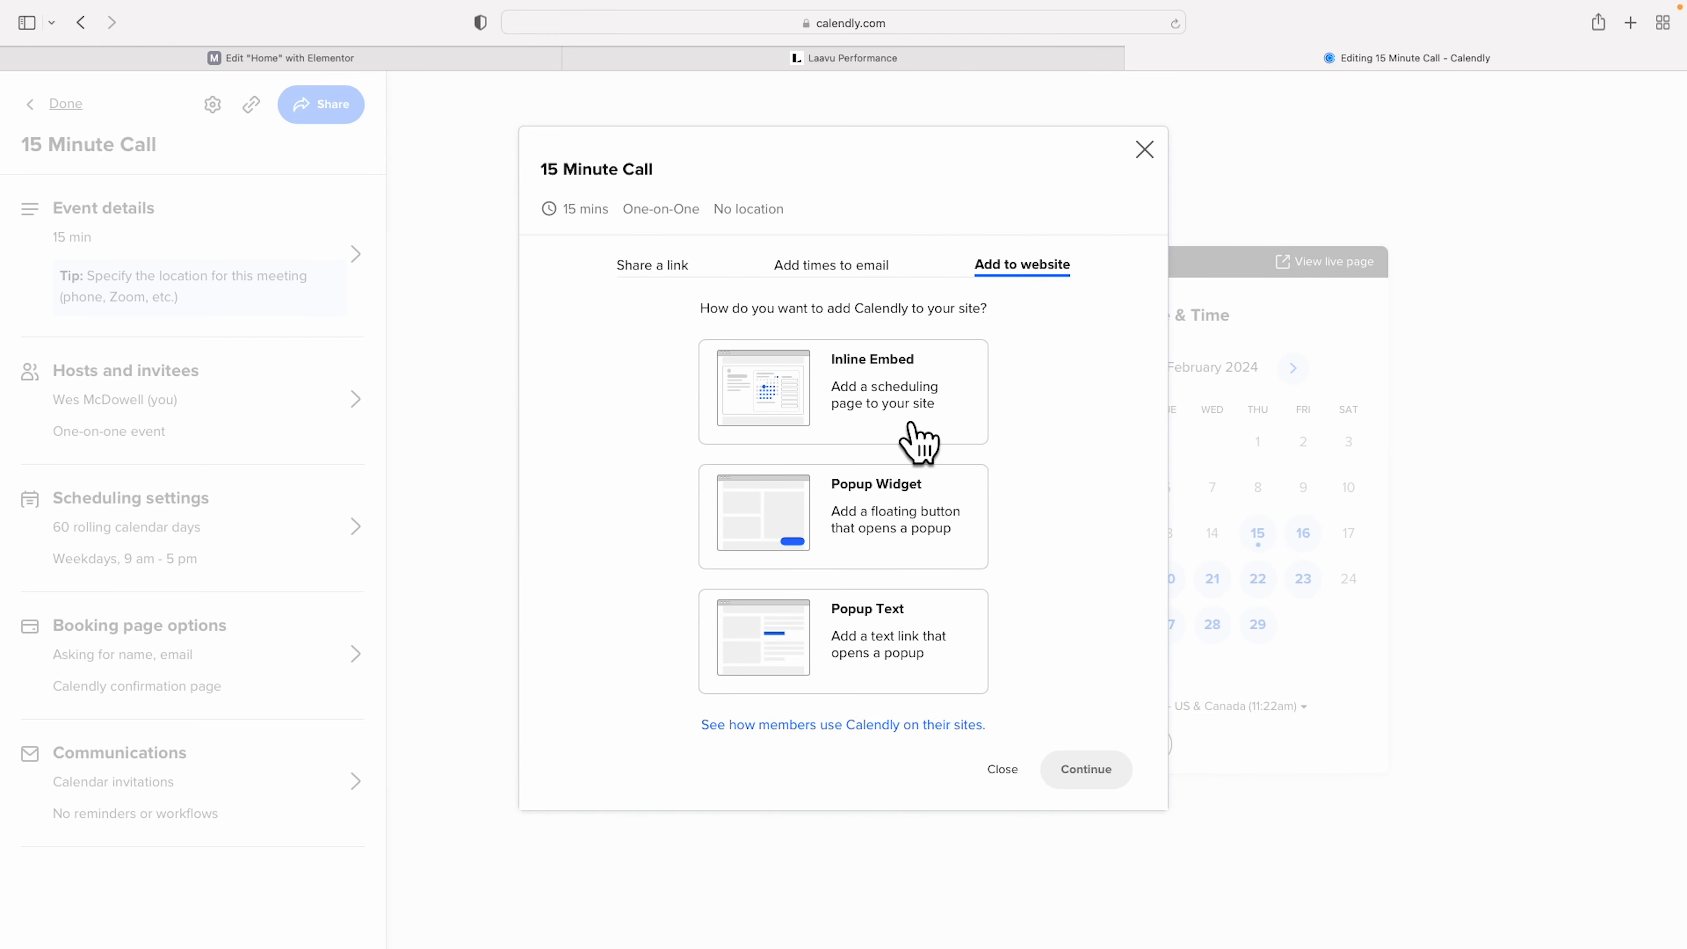
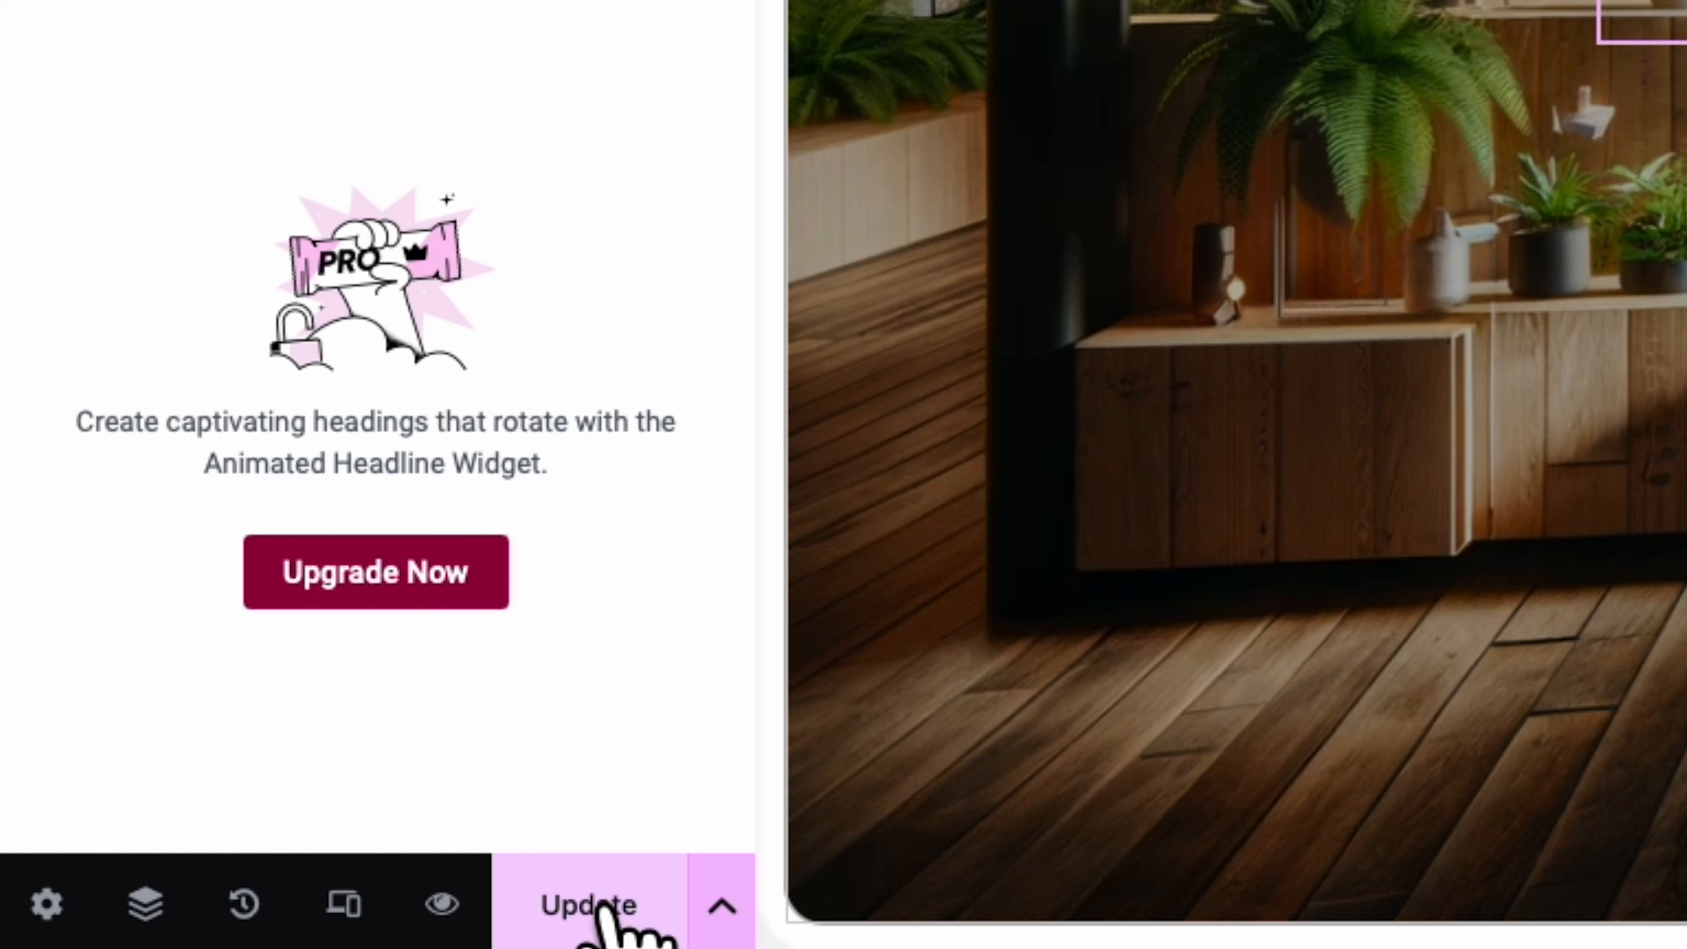
- Publish the Home page updates and preview the page
left_click(603, 906)
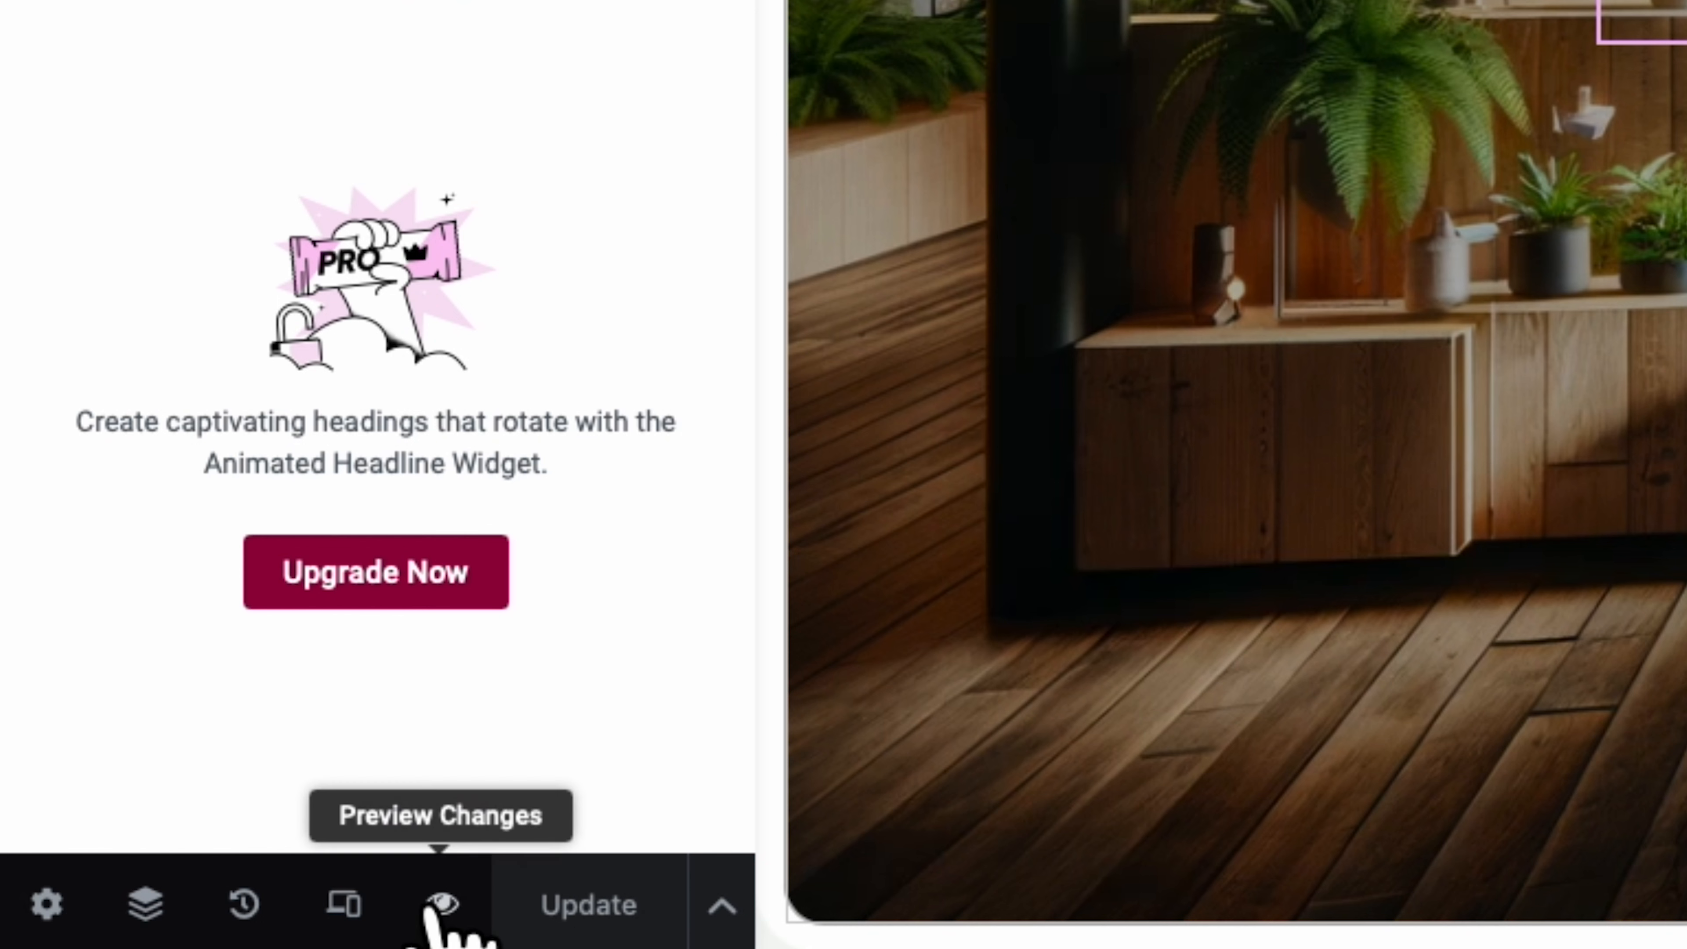
left_click(441, 901)
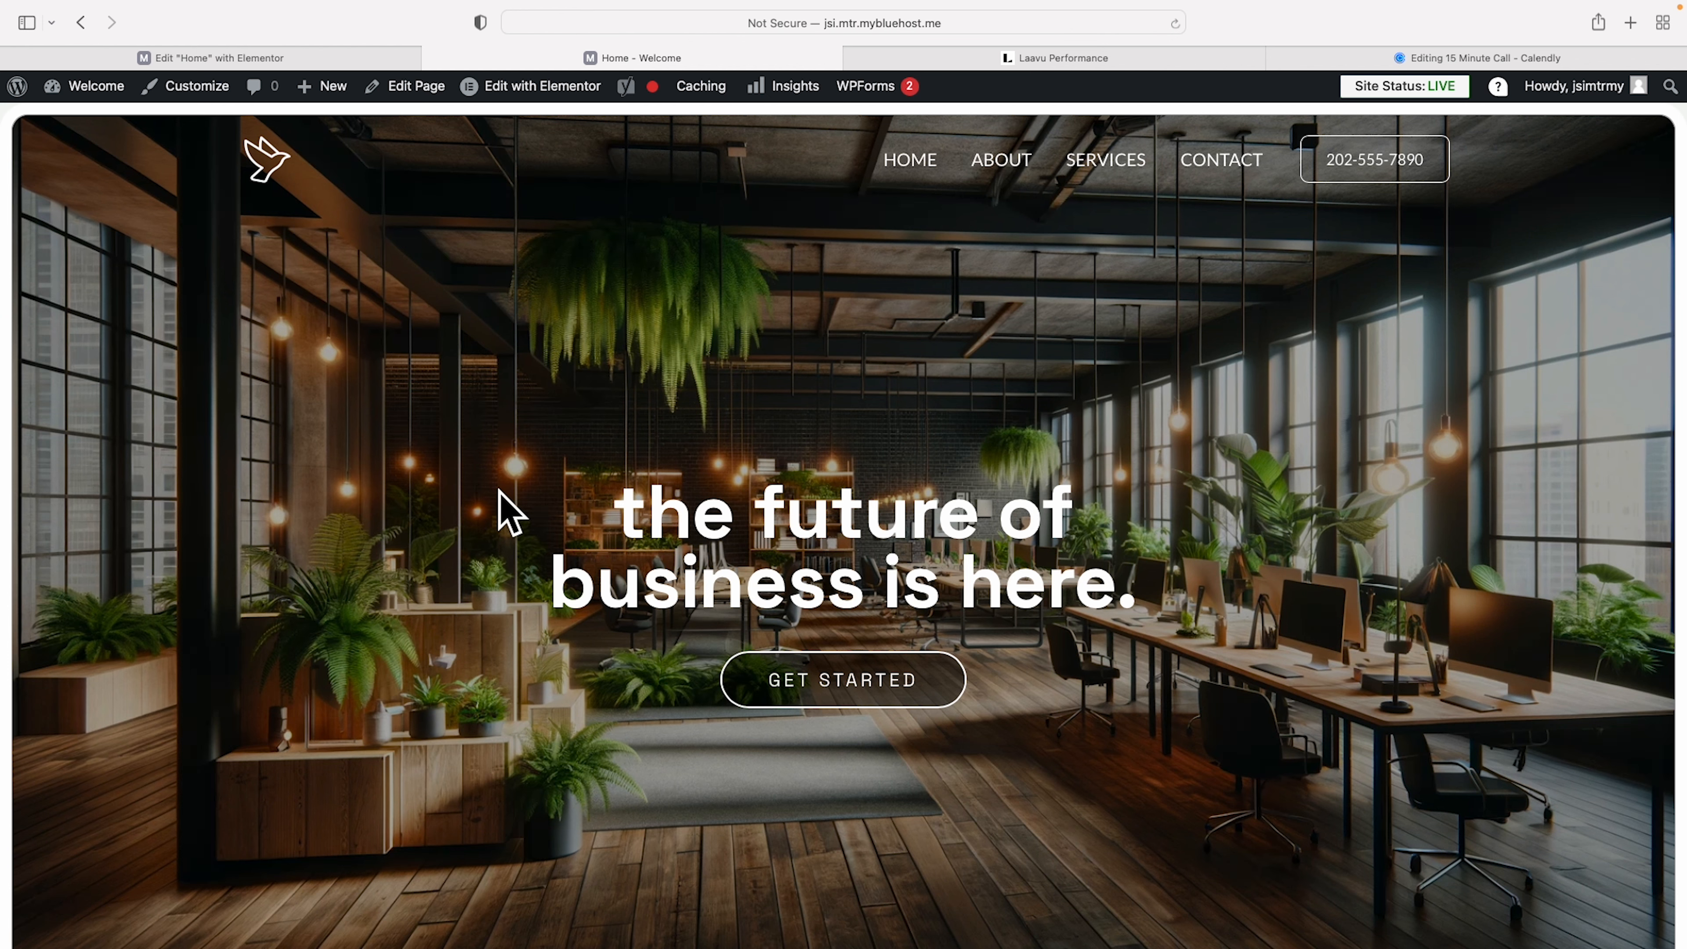
- Go to the site's About page and open it for editing in Elementor
left_click(1001, 162)
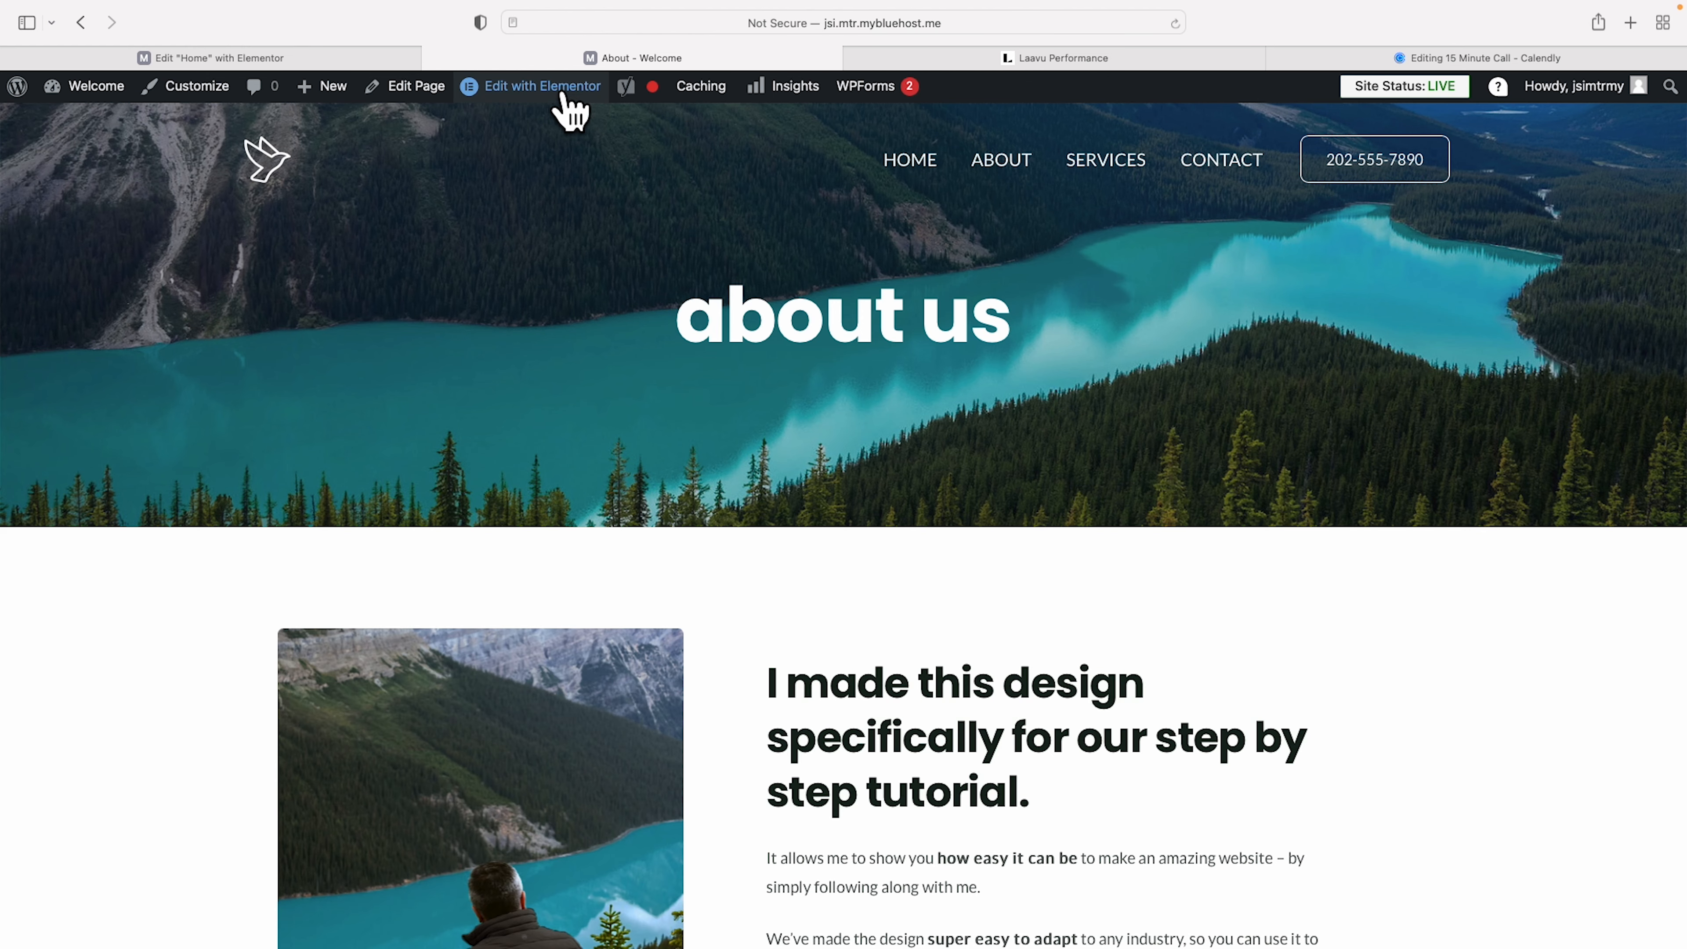
mouse_move(561, 88)
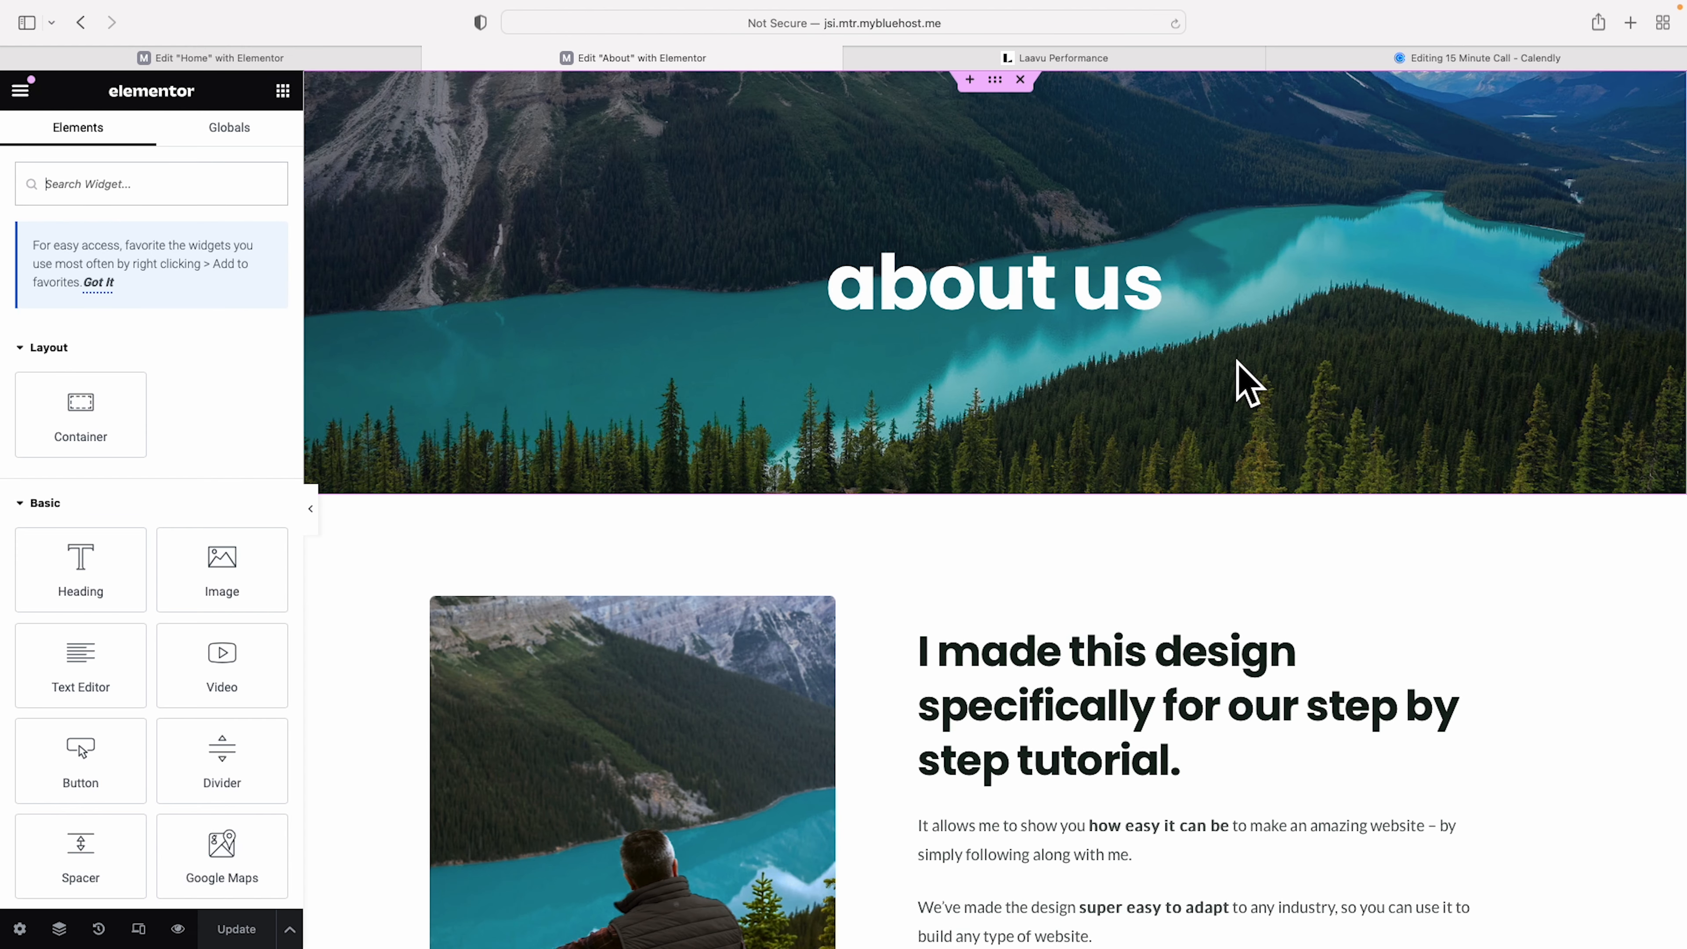
scroll(1279, 455, "down", 3)
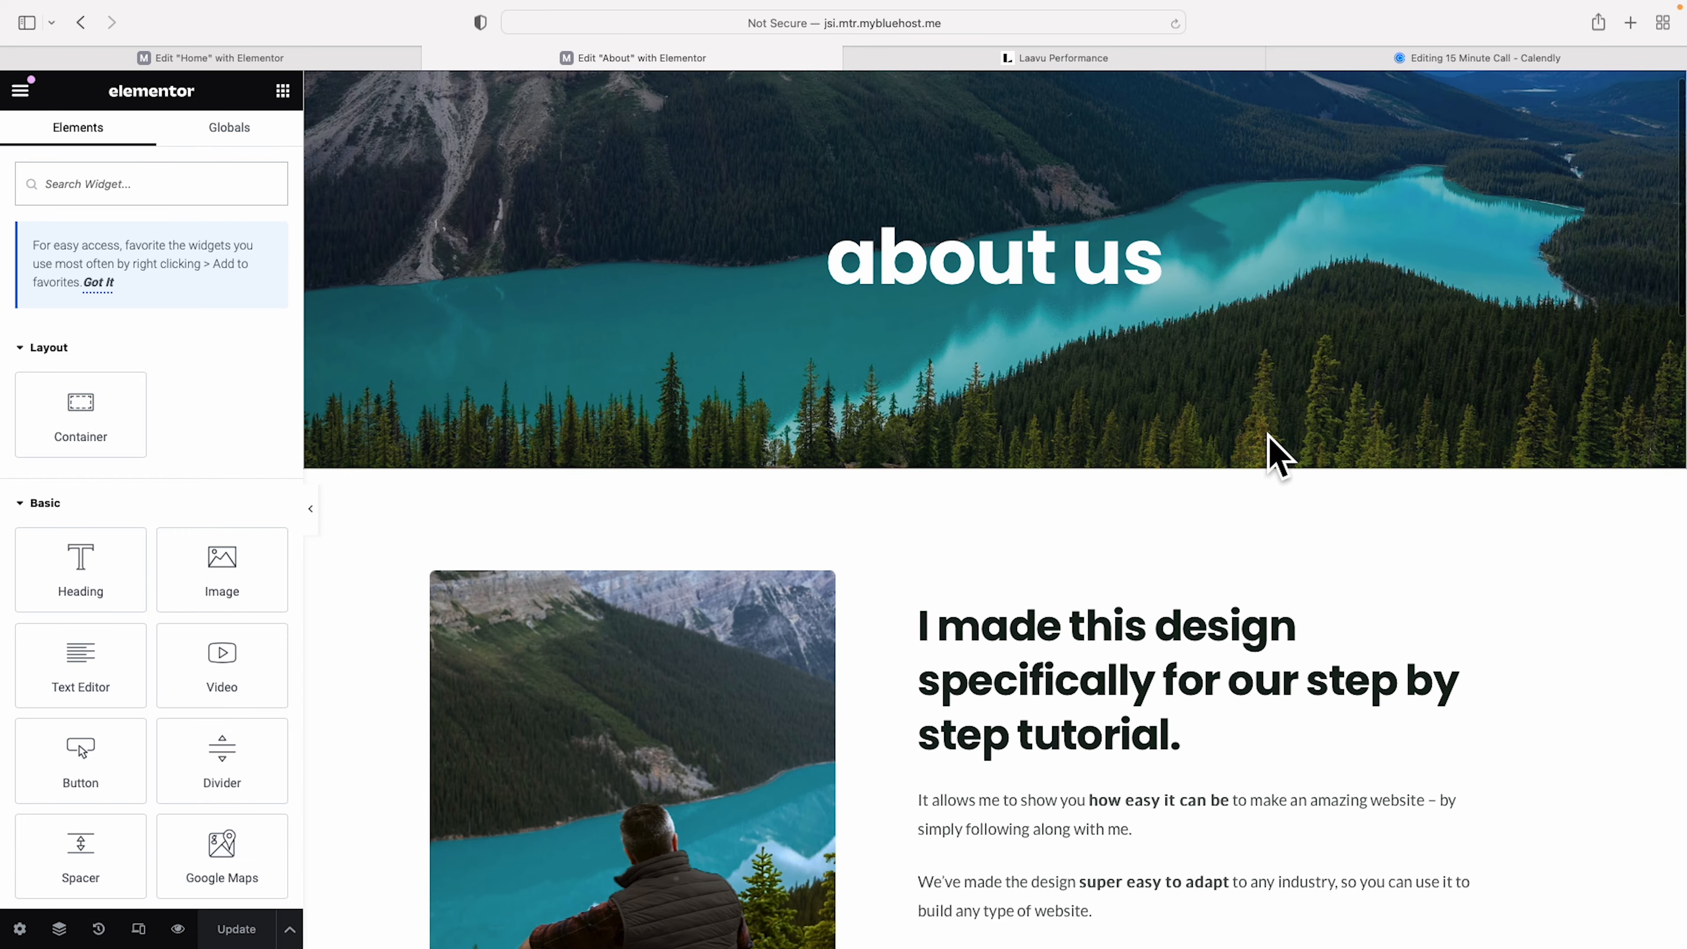
- Look over the About page's banner and text-and-image sections
scroll(1278, 455, "up", 3)
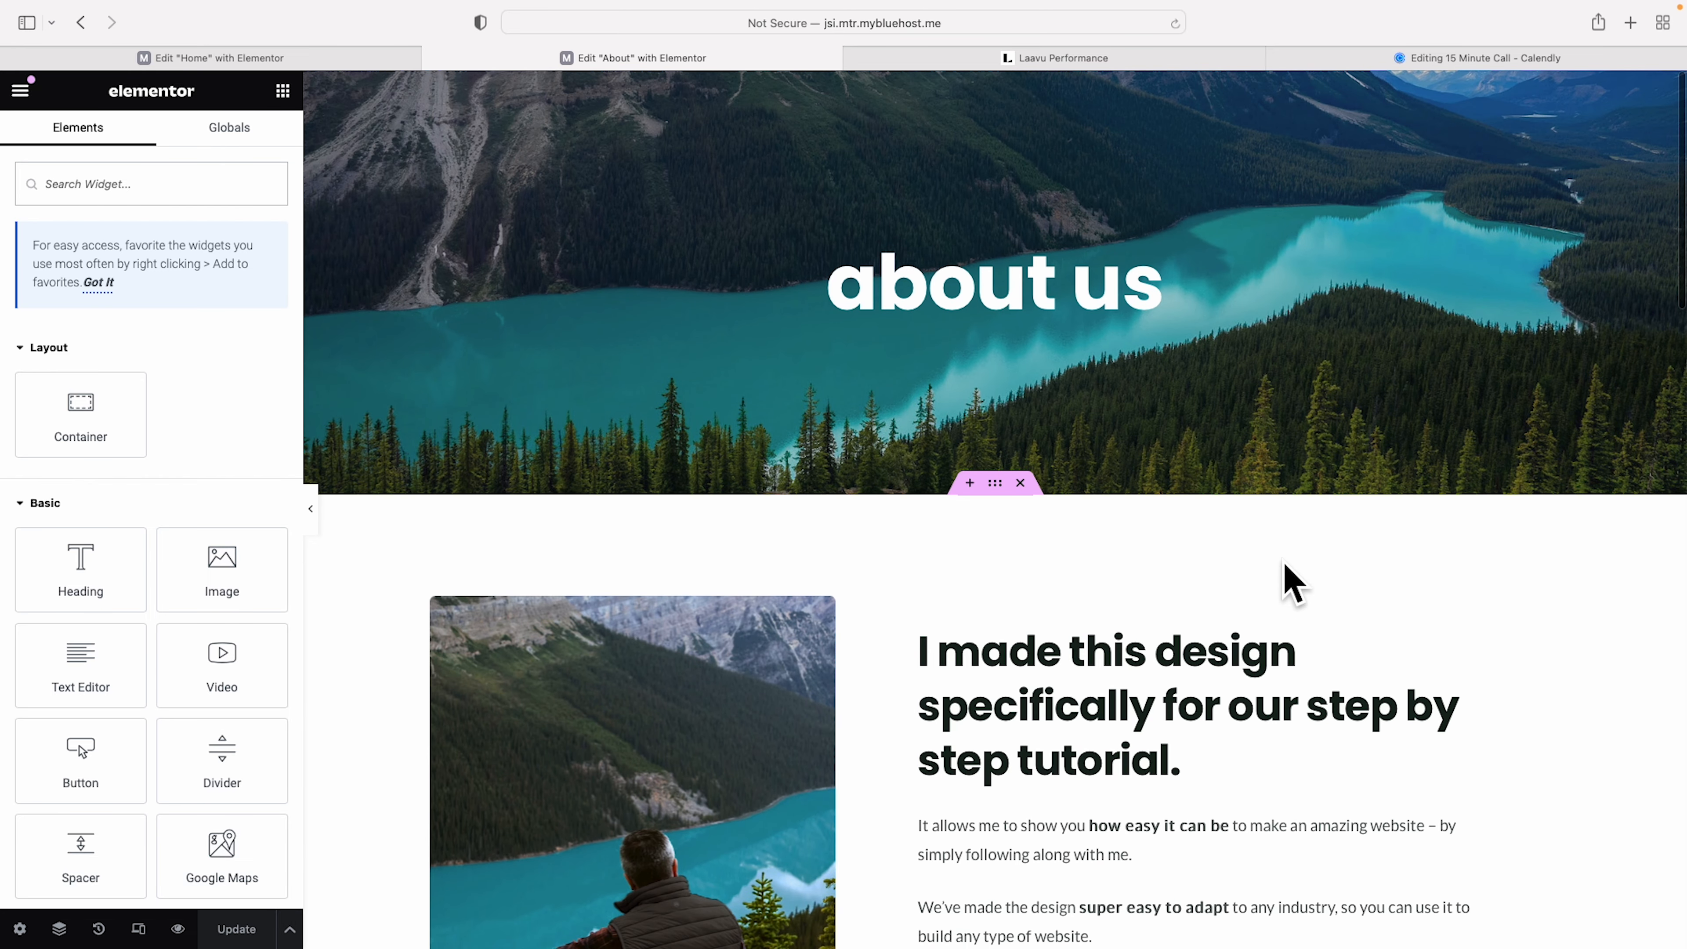
scroll(994, 564, "down", 4)
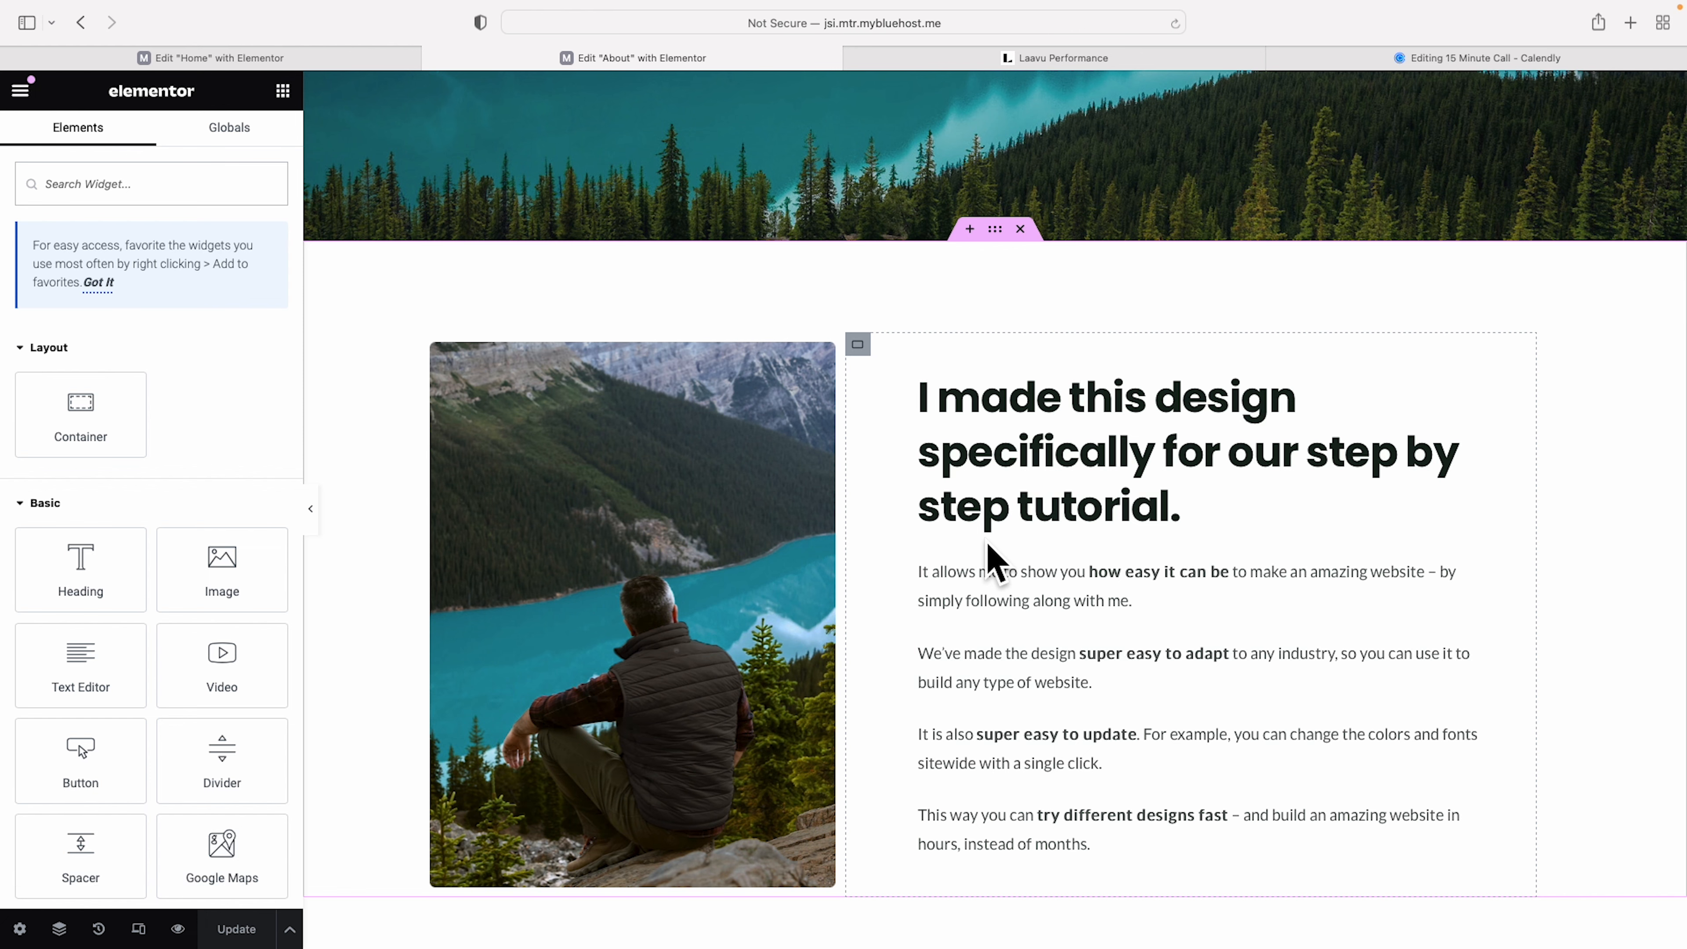
scroll(993, 564, "down", 10)
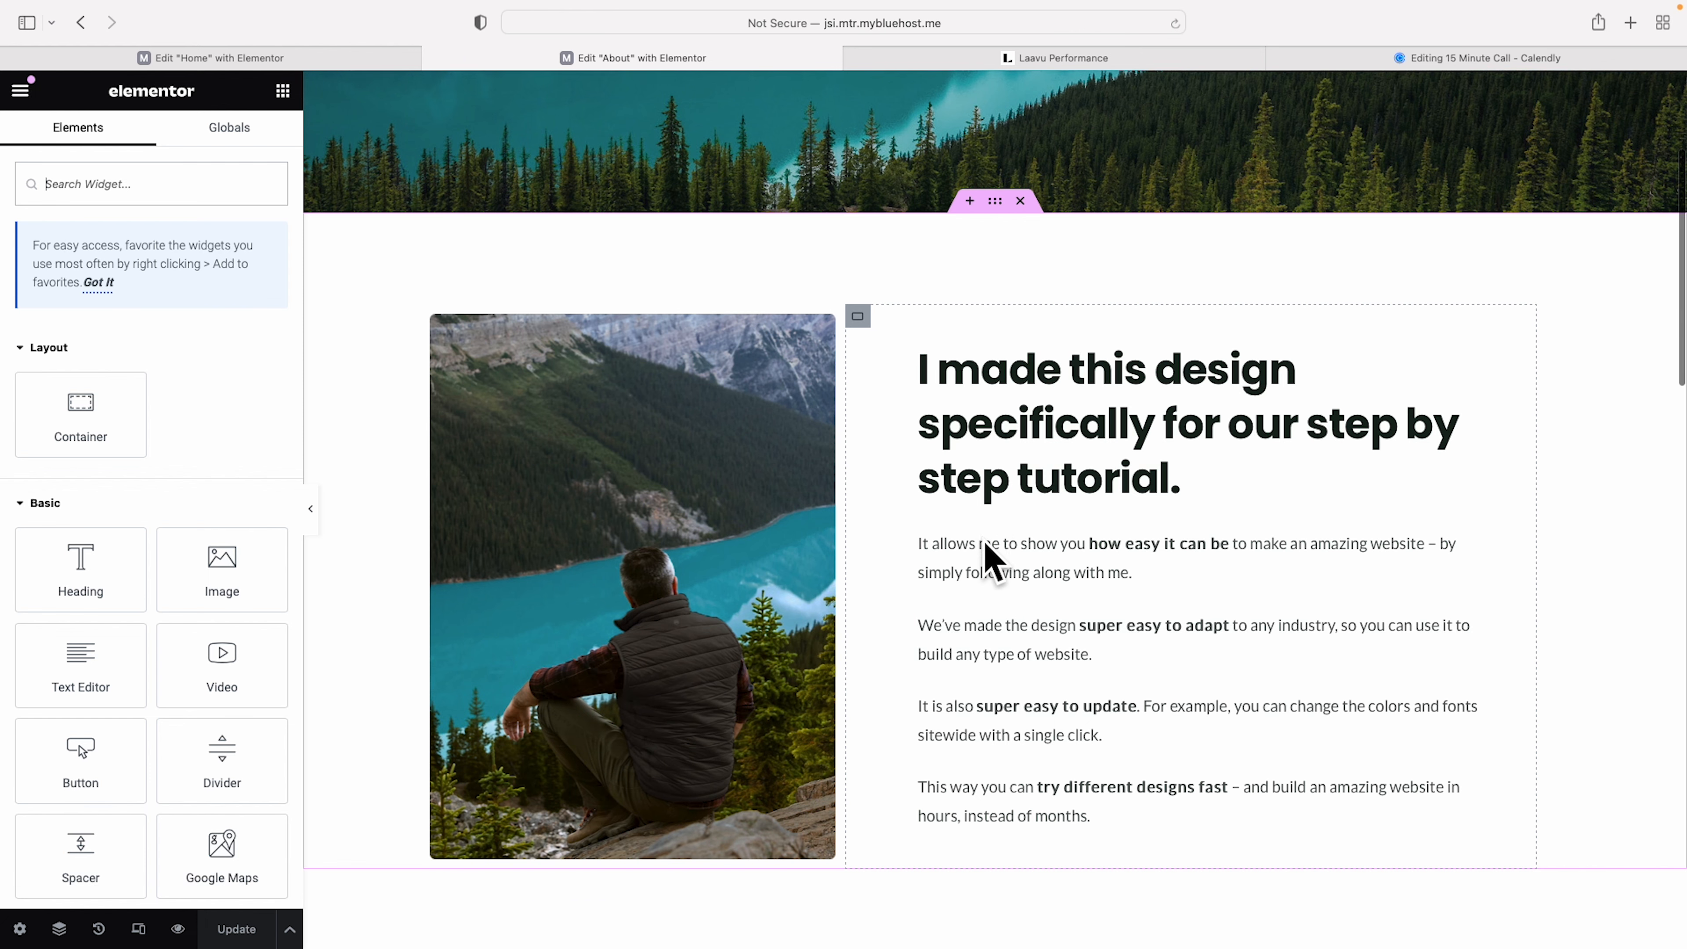
scroll(986, 555, "down", 5)
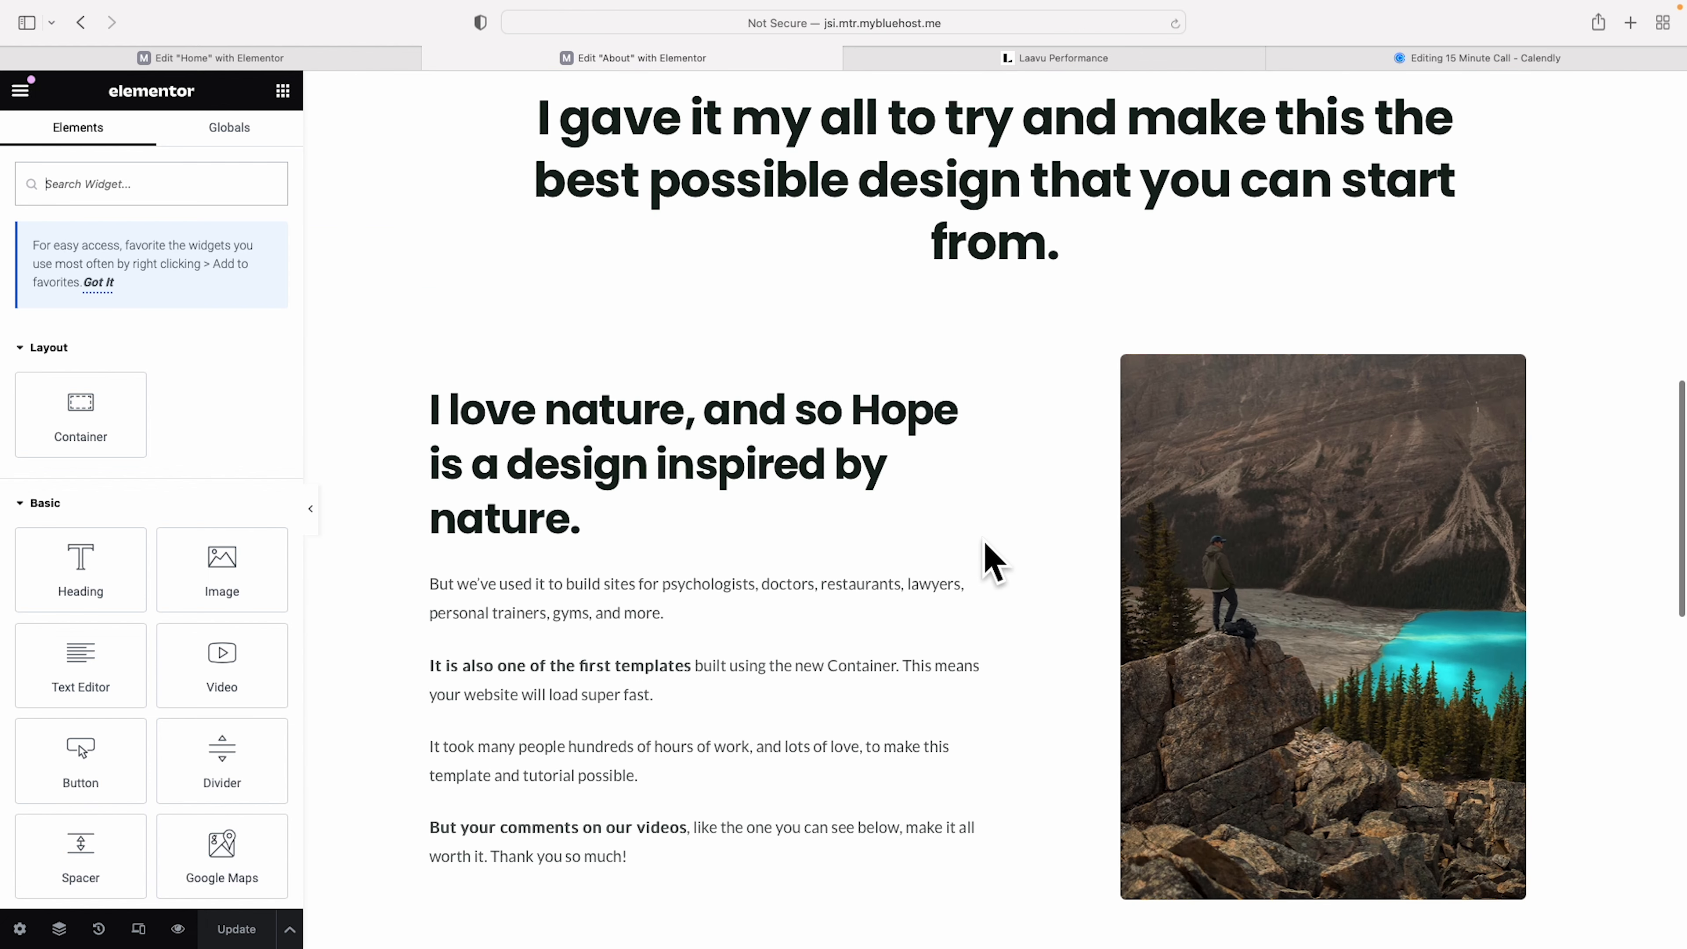
scroll(987, 555, "up", 8)
scroll(985, 544, "up", 10)
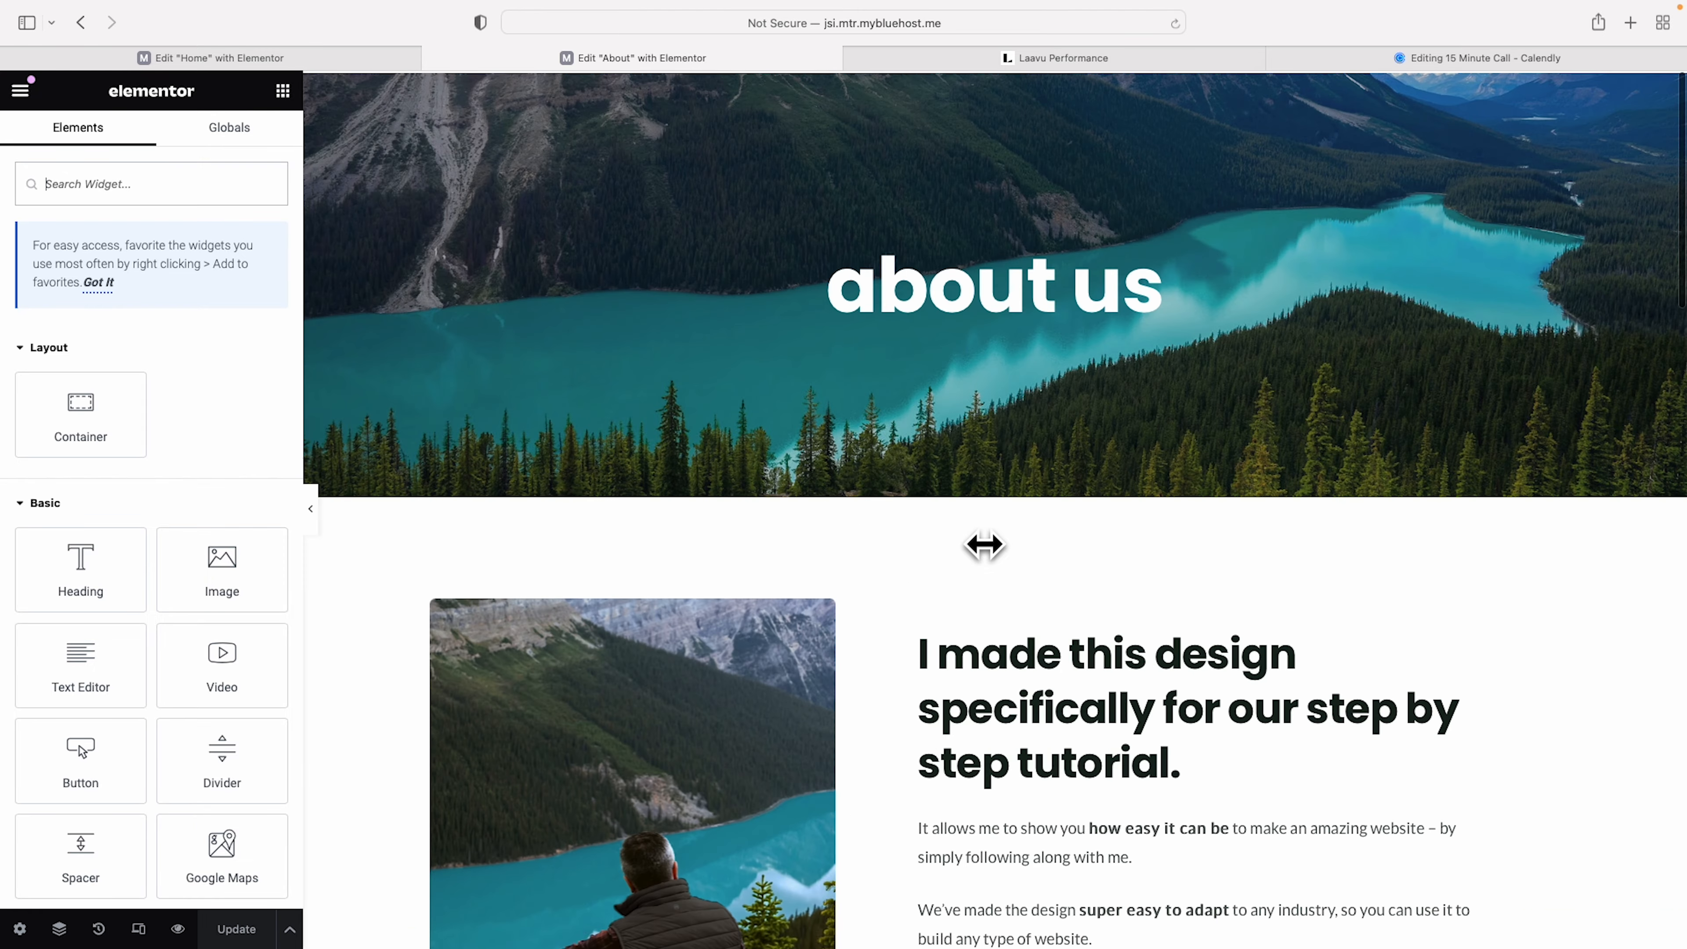
- Return to the Home page editor and view the header and hero section at full width with the editing controls hidden
left_click(221, 60)
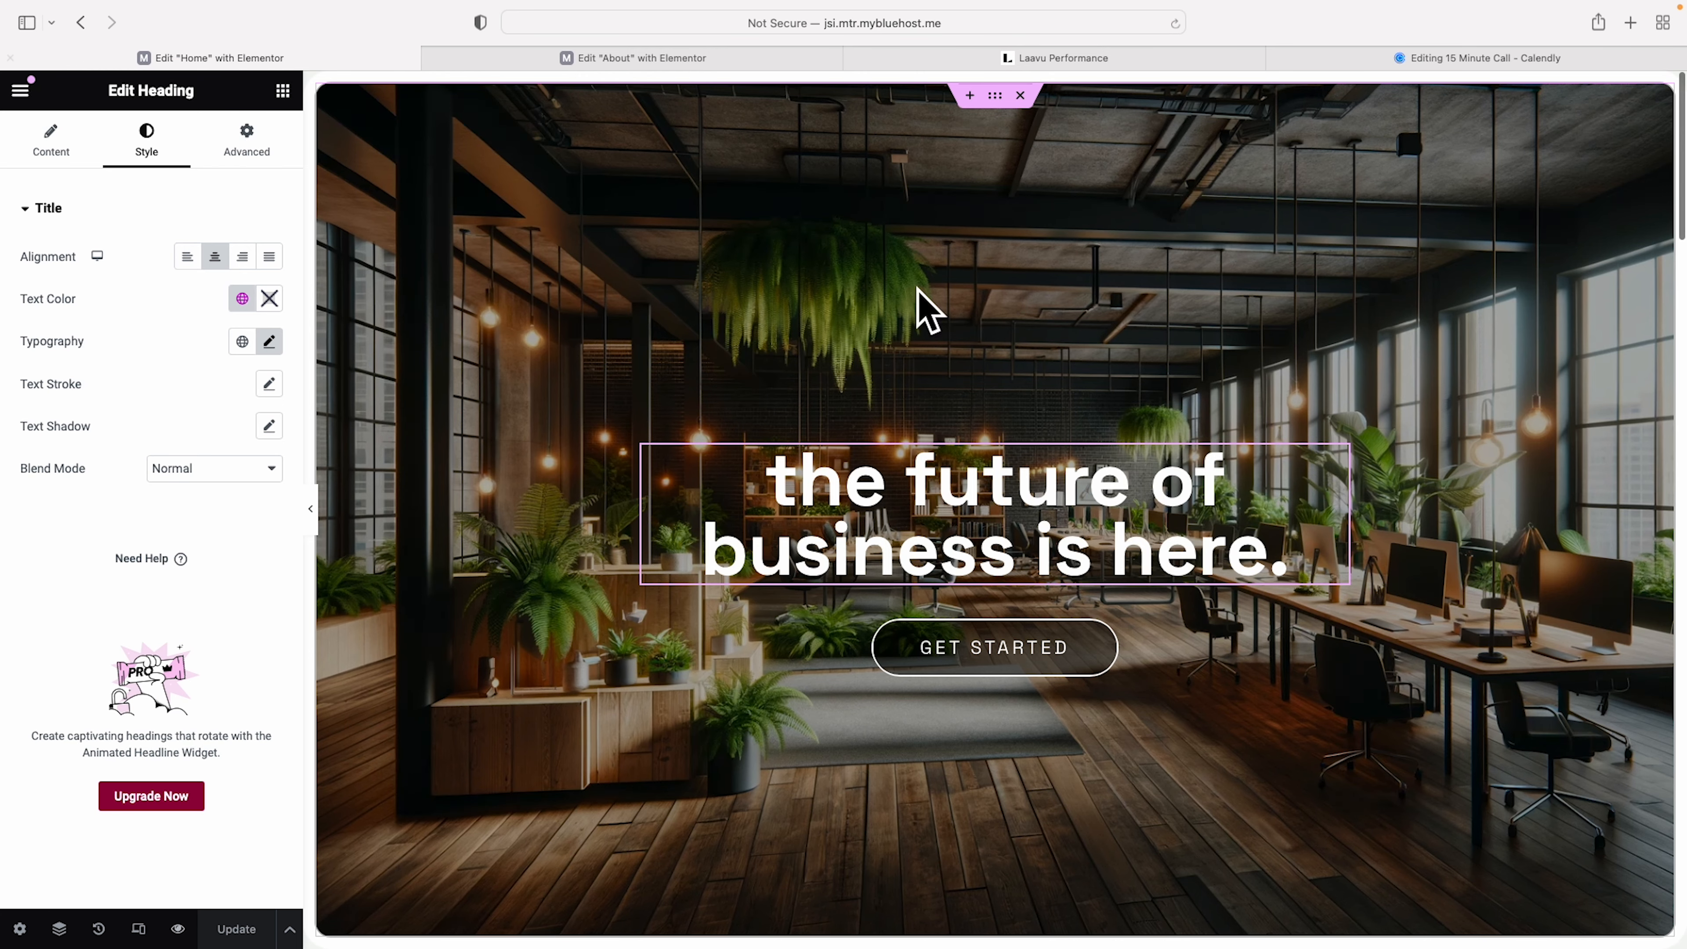
left_click(312, 525)
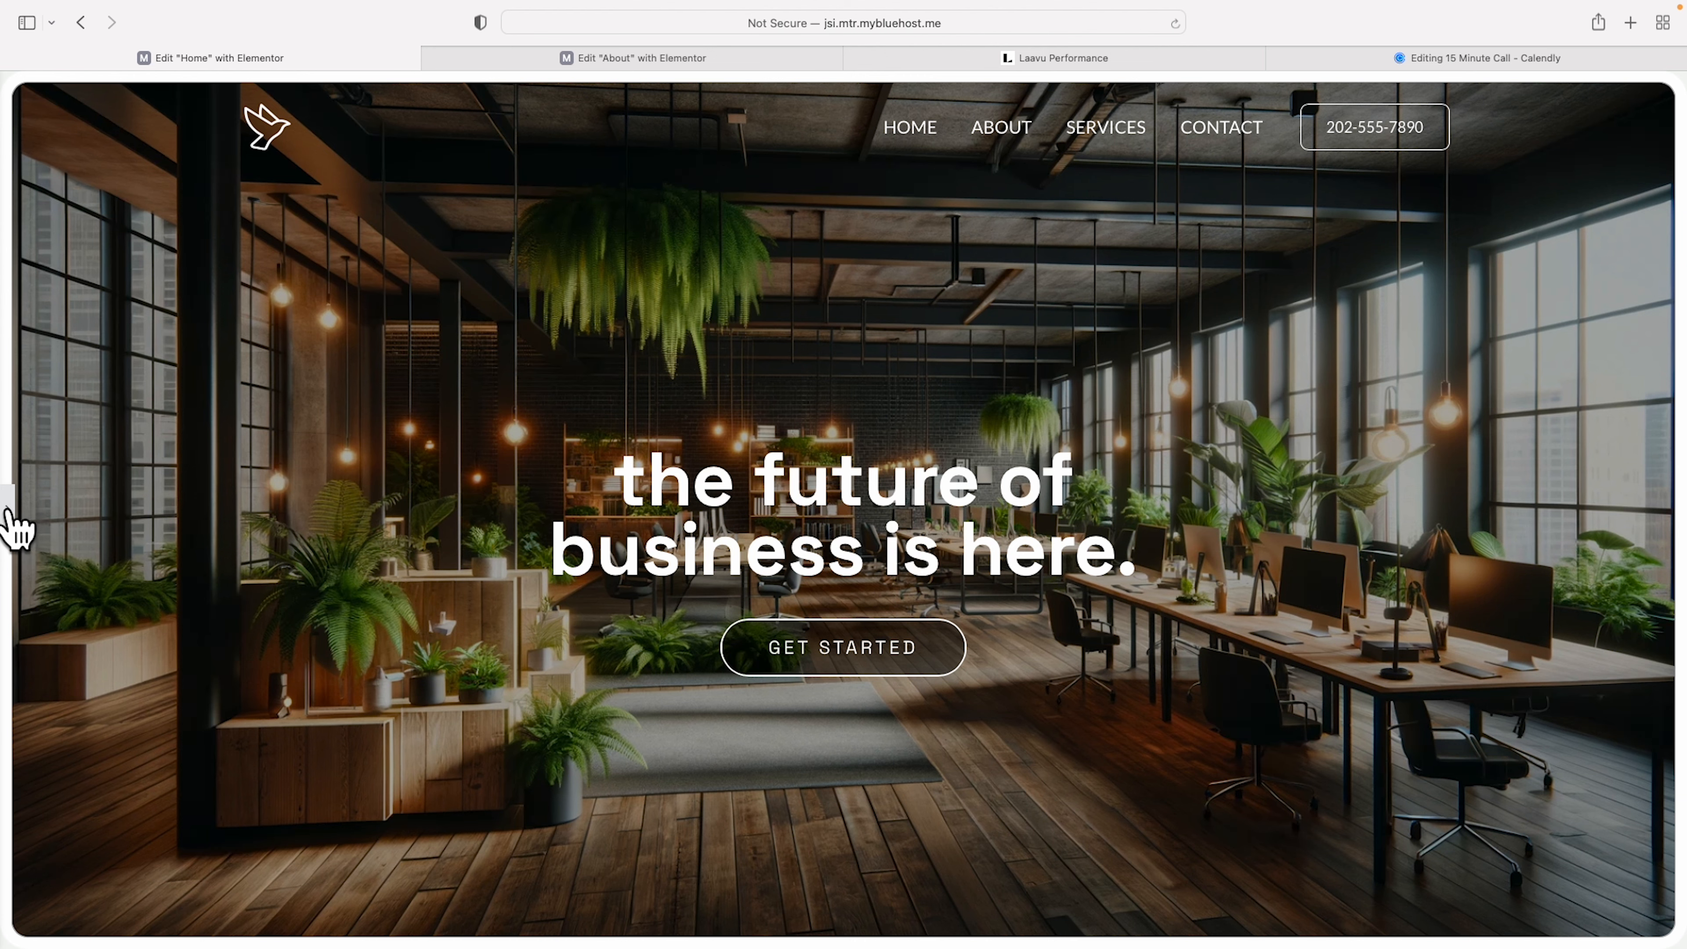
left_click(15, 524)
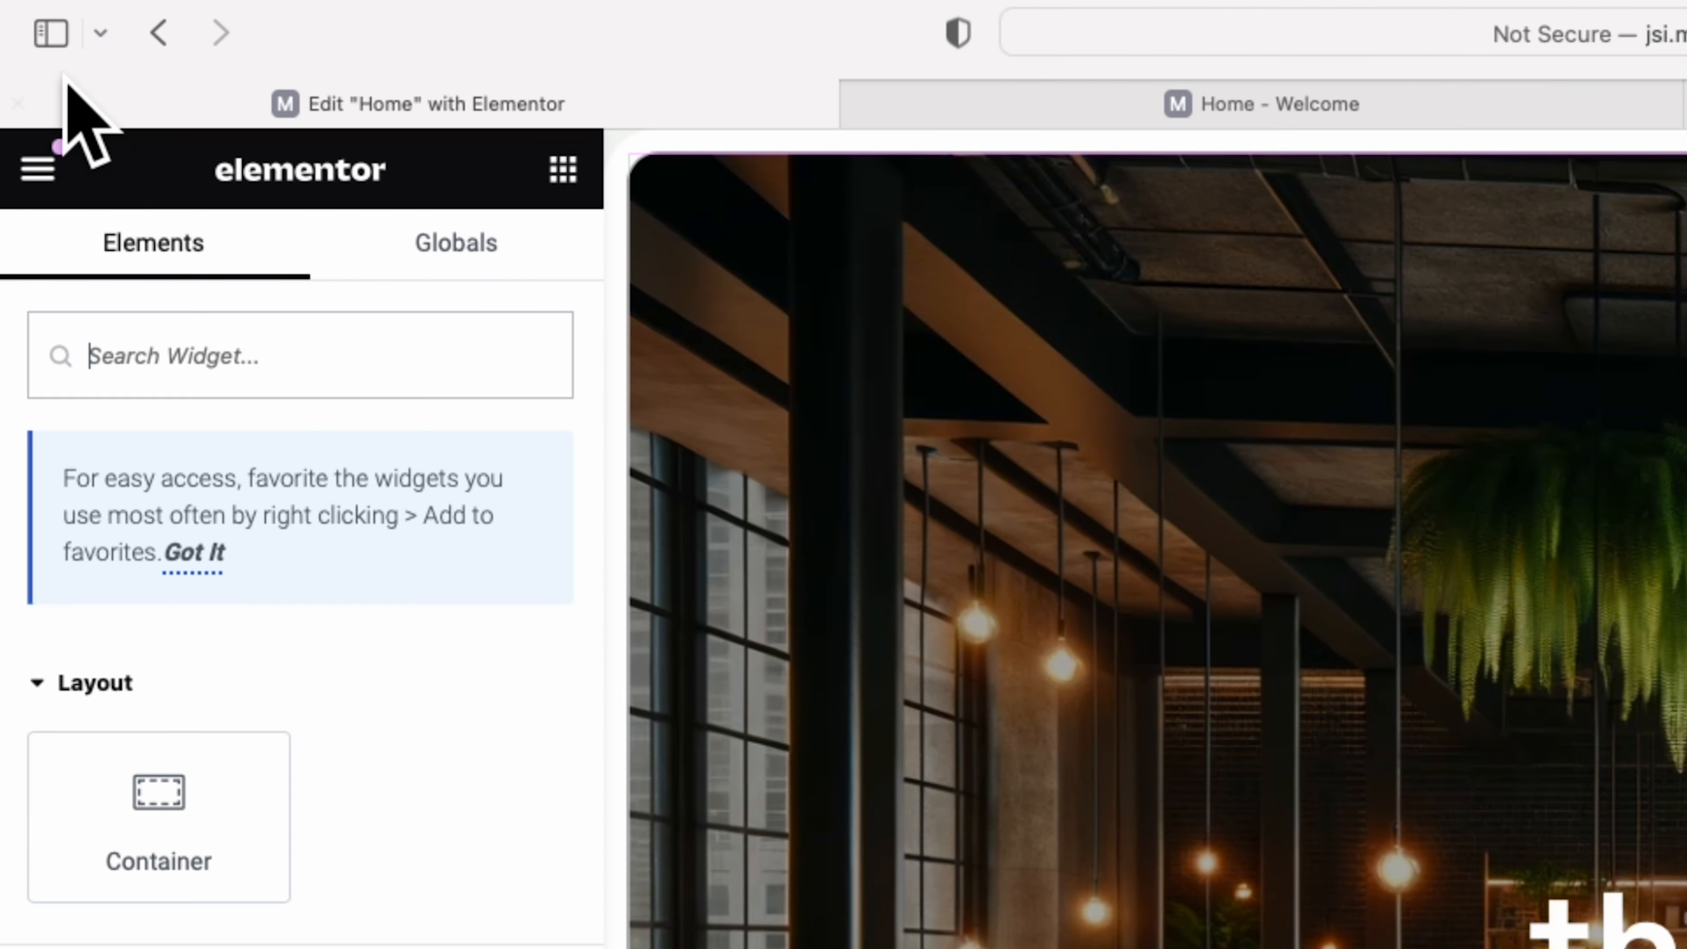
- Exit the Home page's Elementor editor and open the theme customizer from the WordPress dashboard
left_click(37, 171)
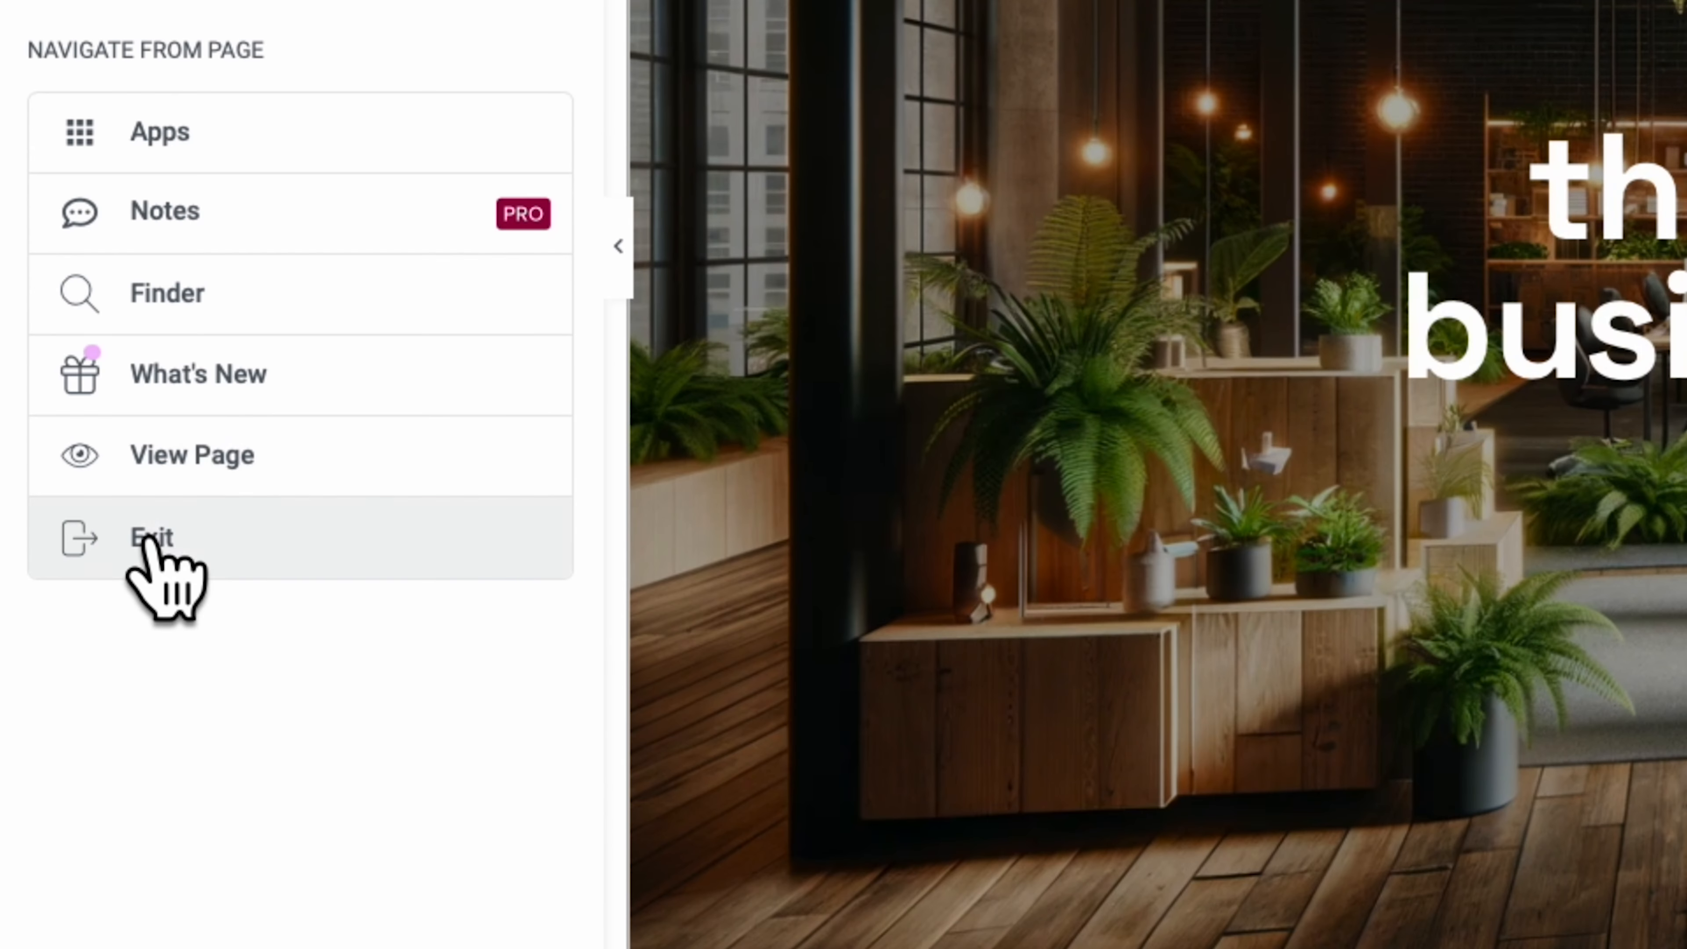
left_click(147, 541)
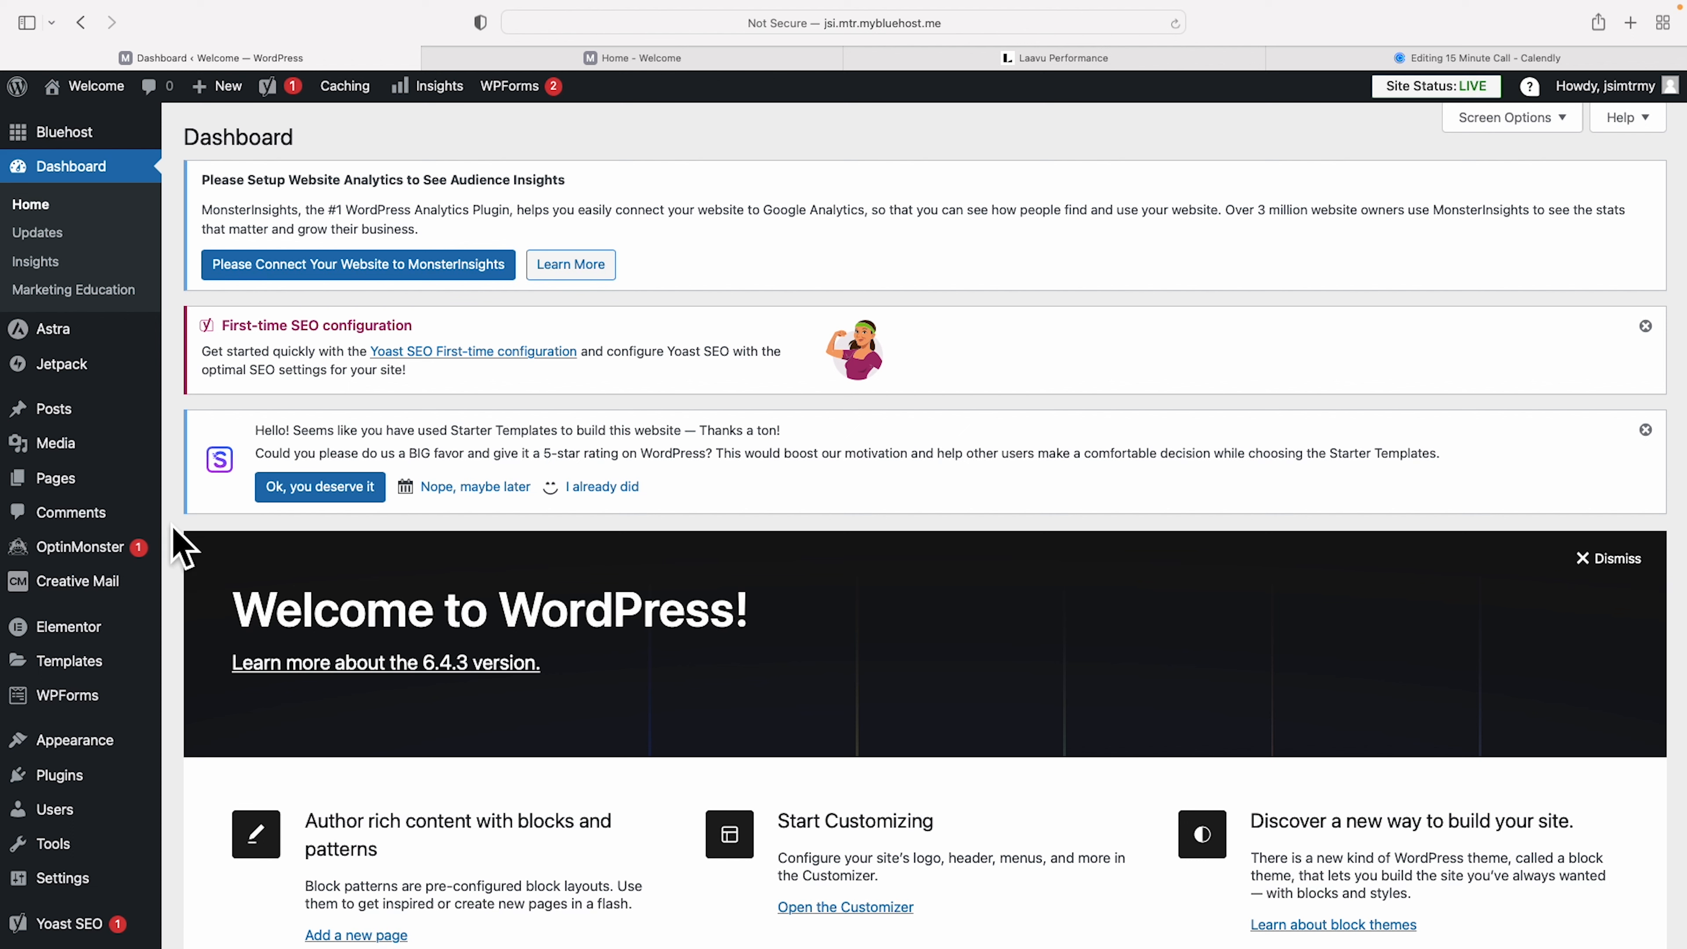
scroll(106, 542, "down", 3)
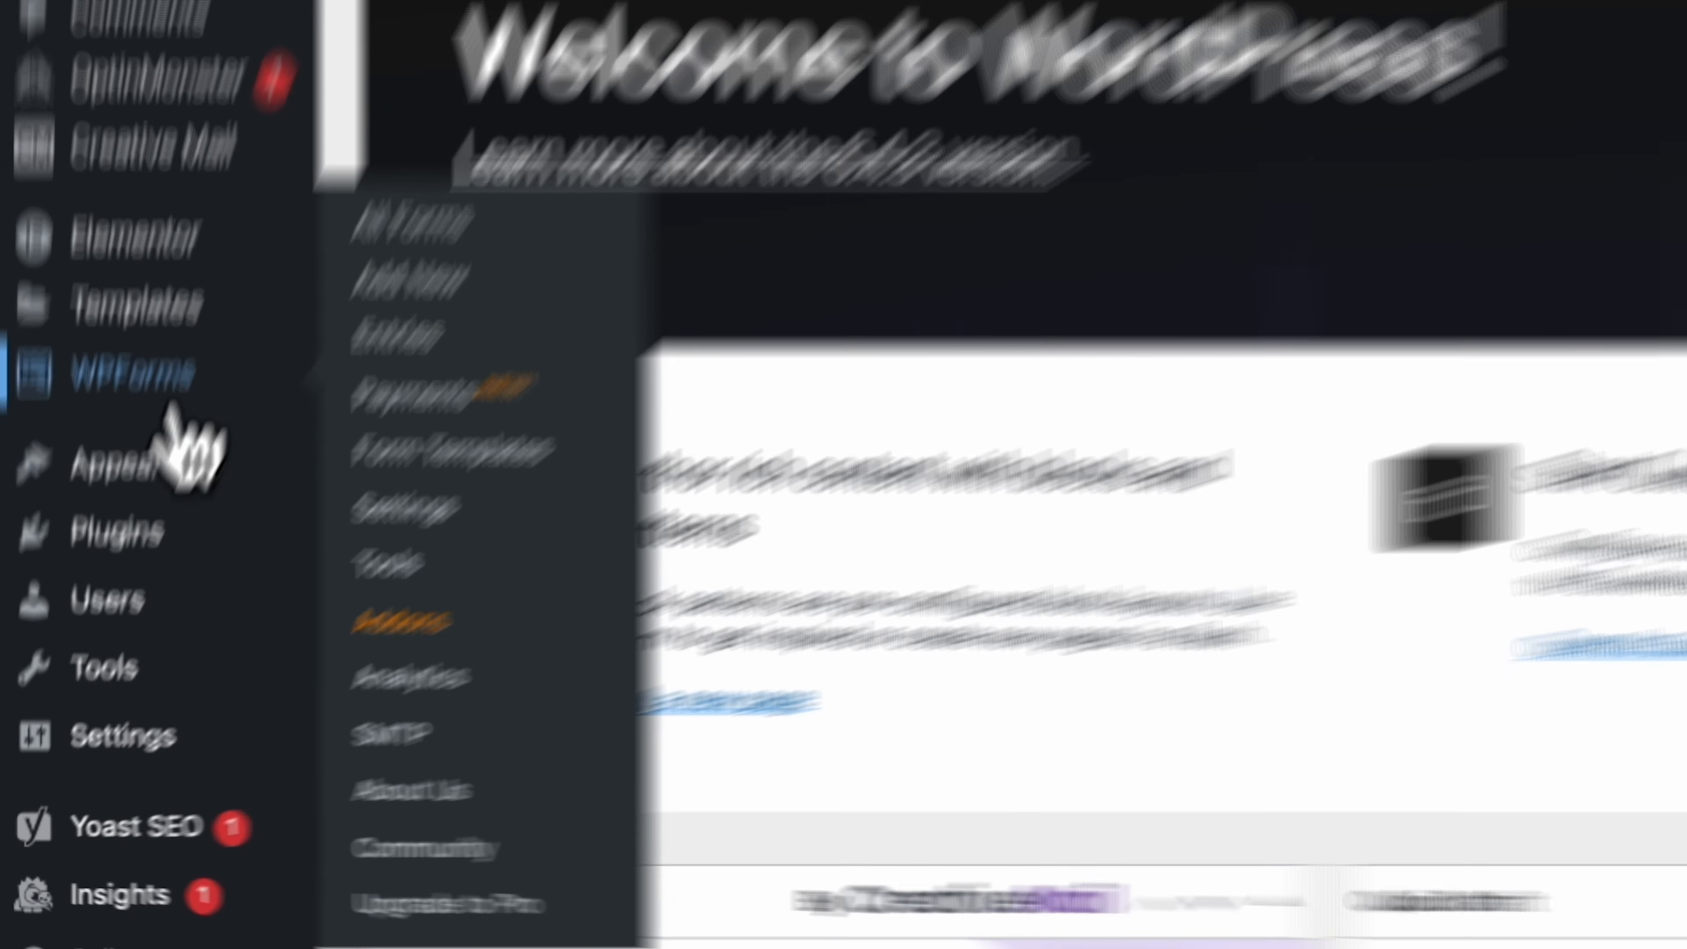
mouse_move(71, 670)
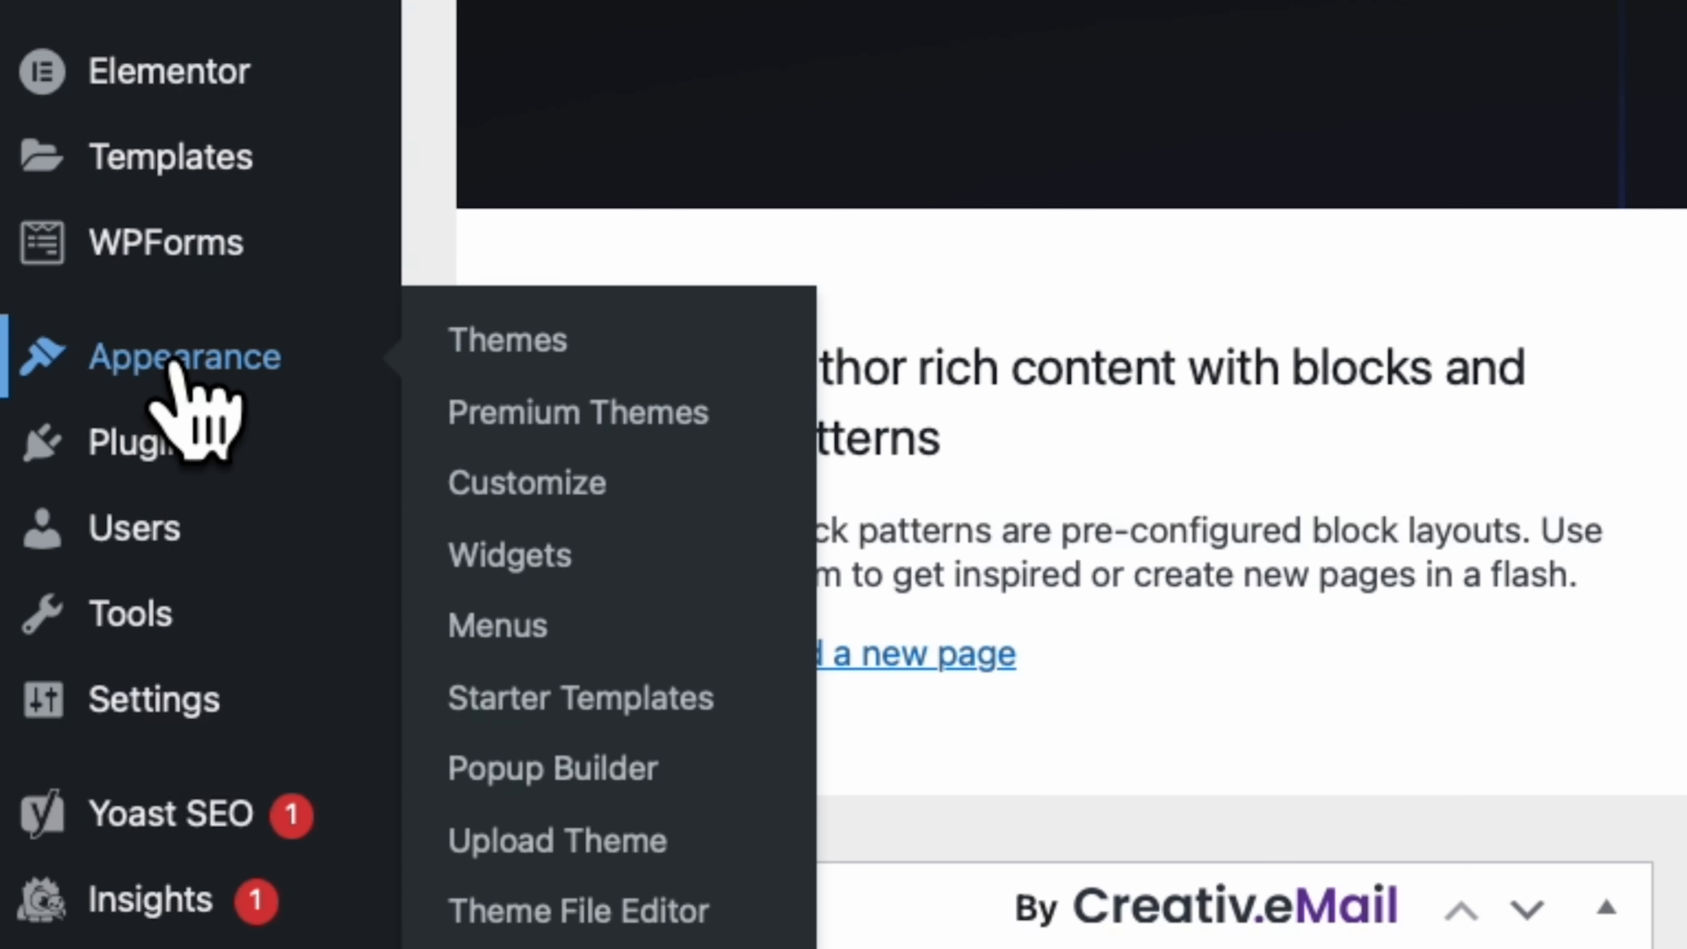
left_click(528, 483)
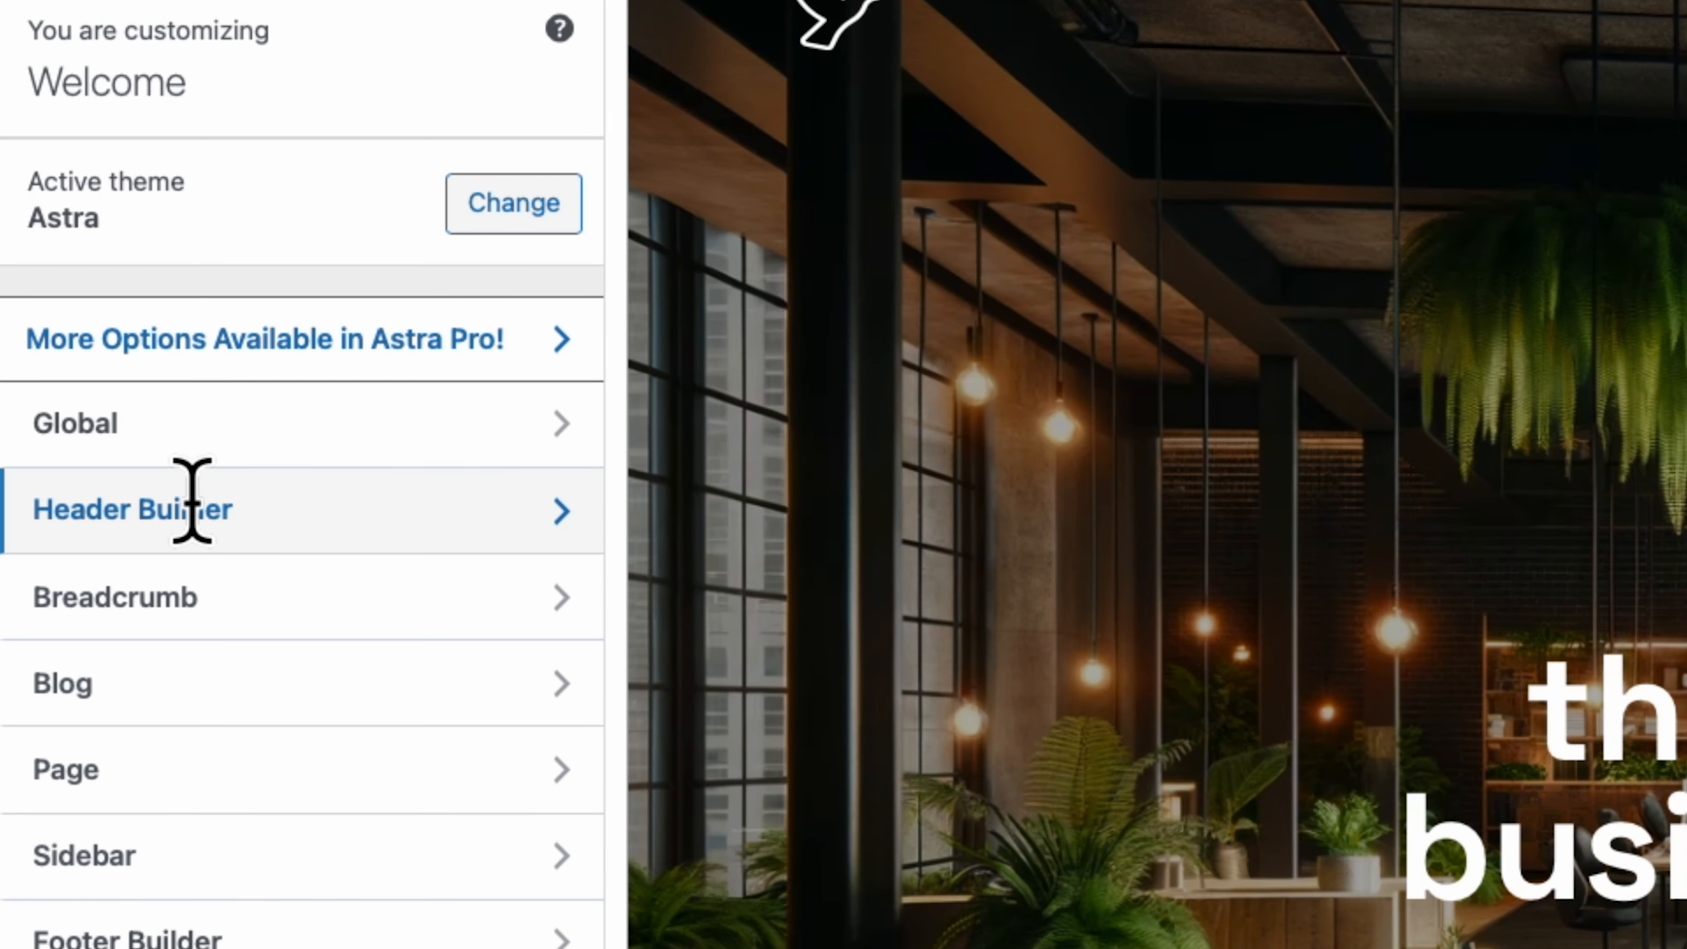
- Open the Header Builder and remove the Button element from the header
left_click(188, 511)
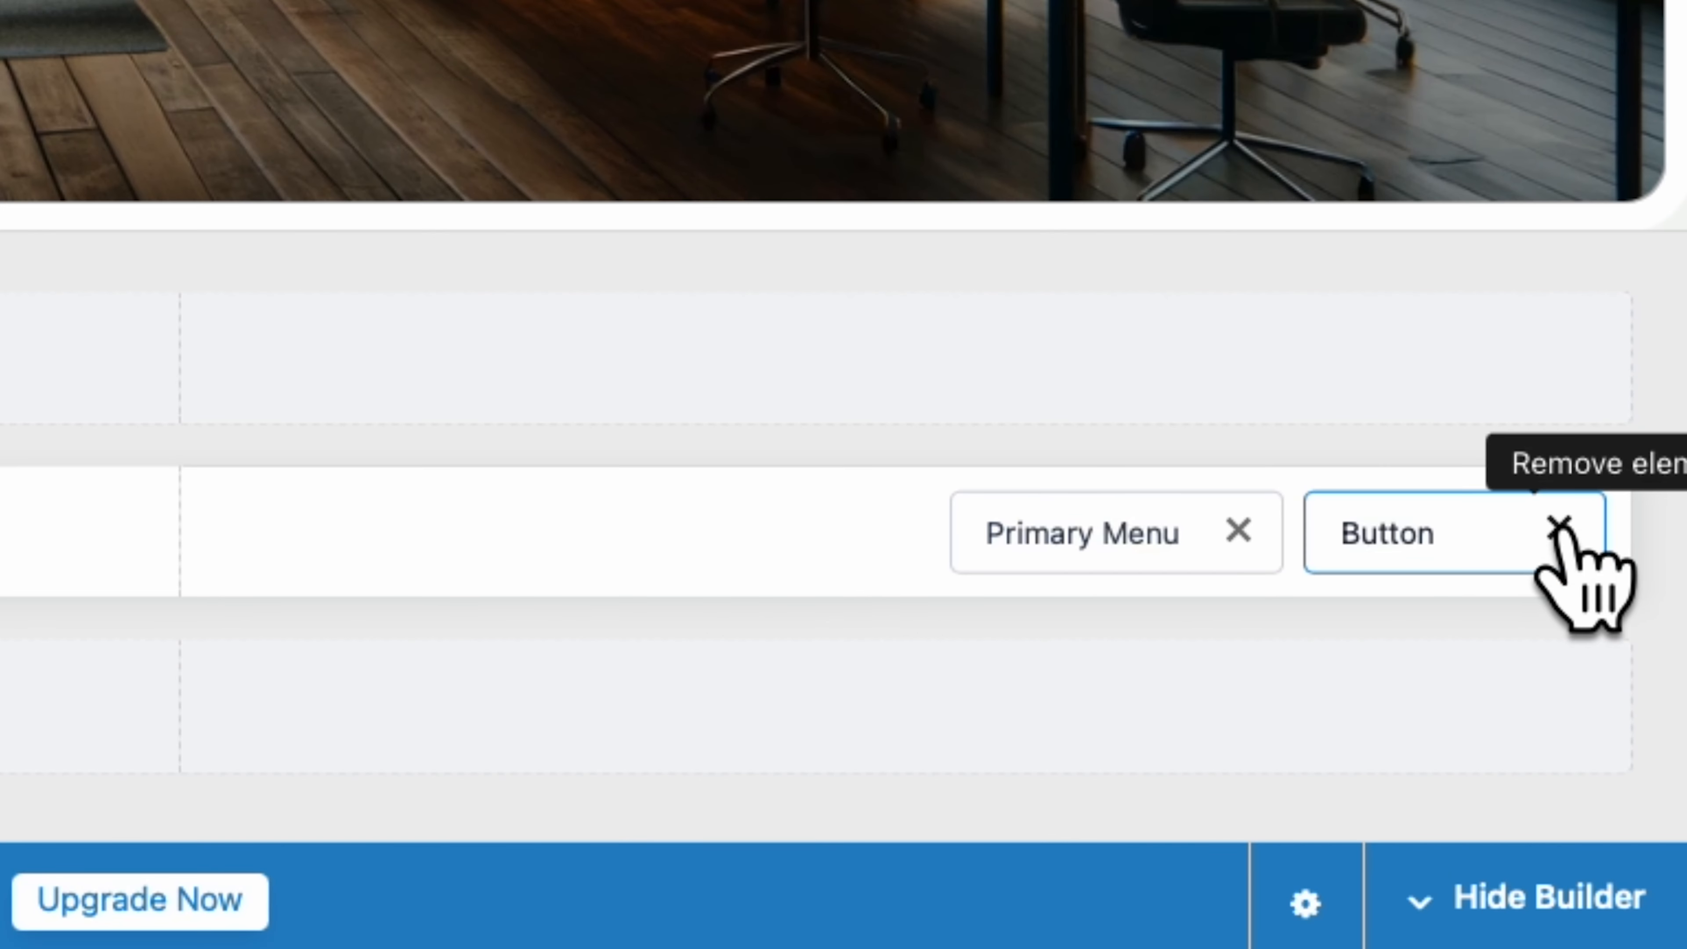
left_click(1559, 530)
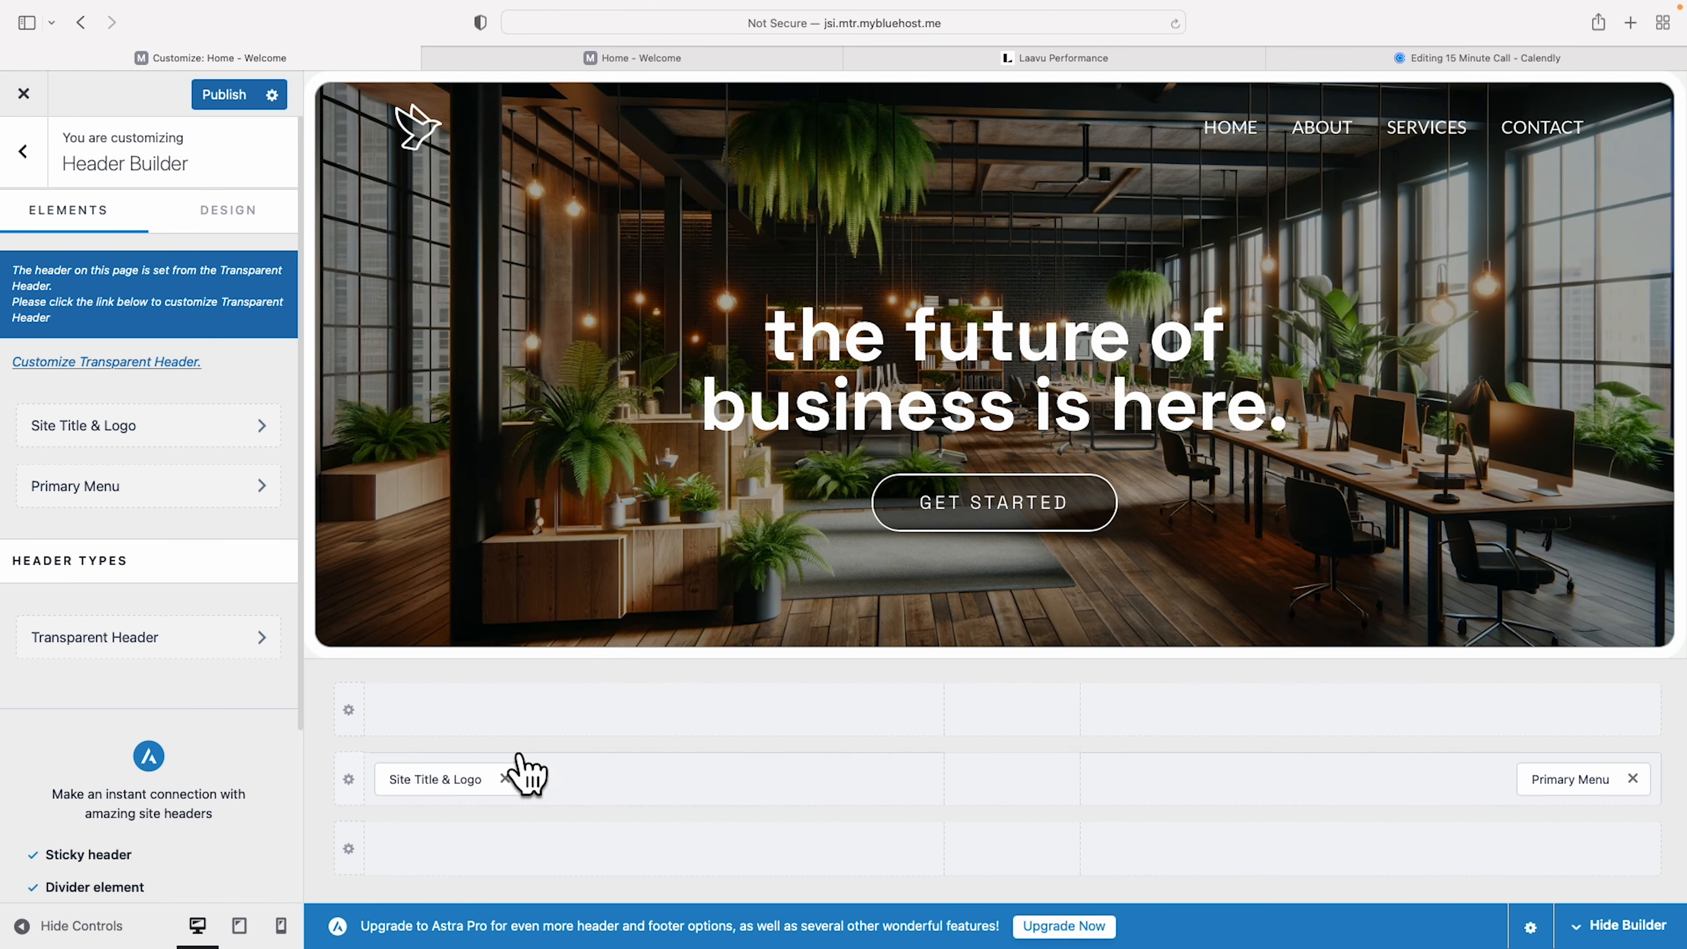
- Replace the transparent header's logo with an uploaded mureb-logo.png and set the logo width to 128 px
left_click(439, 779)
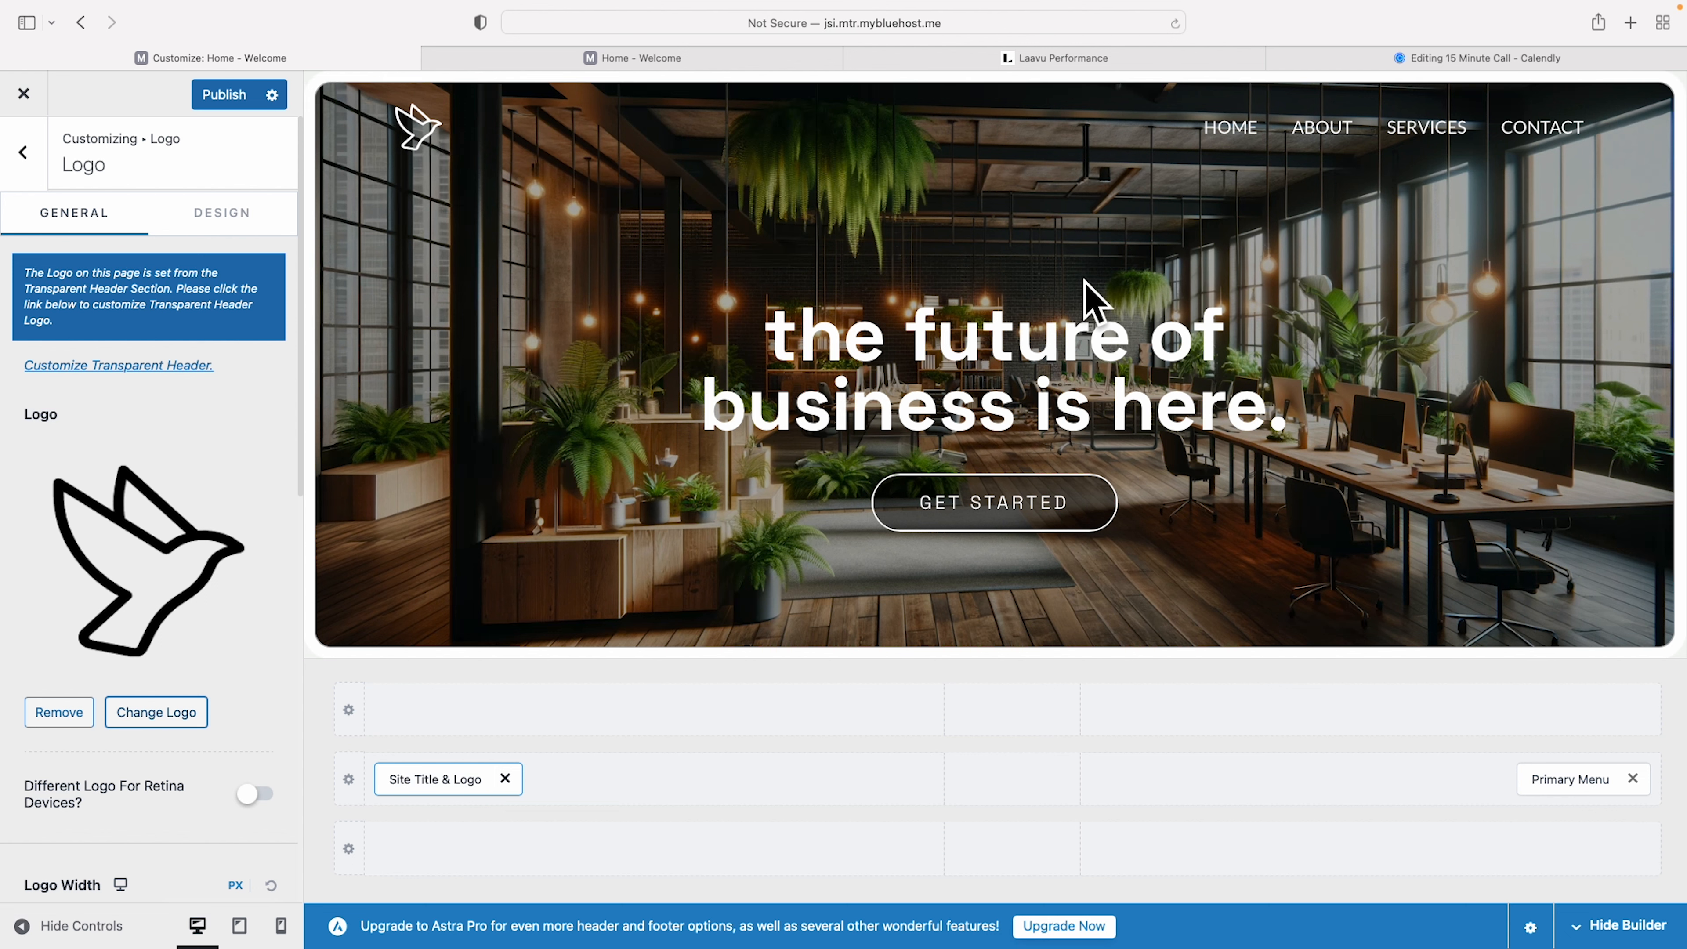
left_click(59, 365)
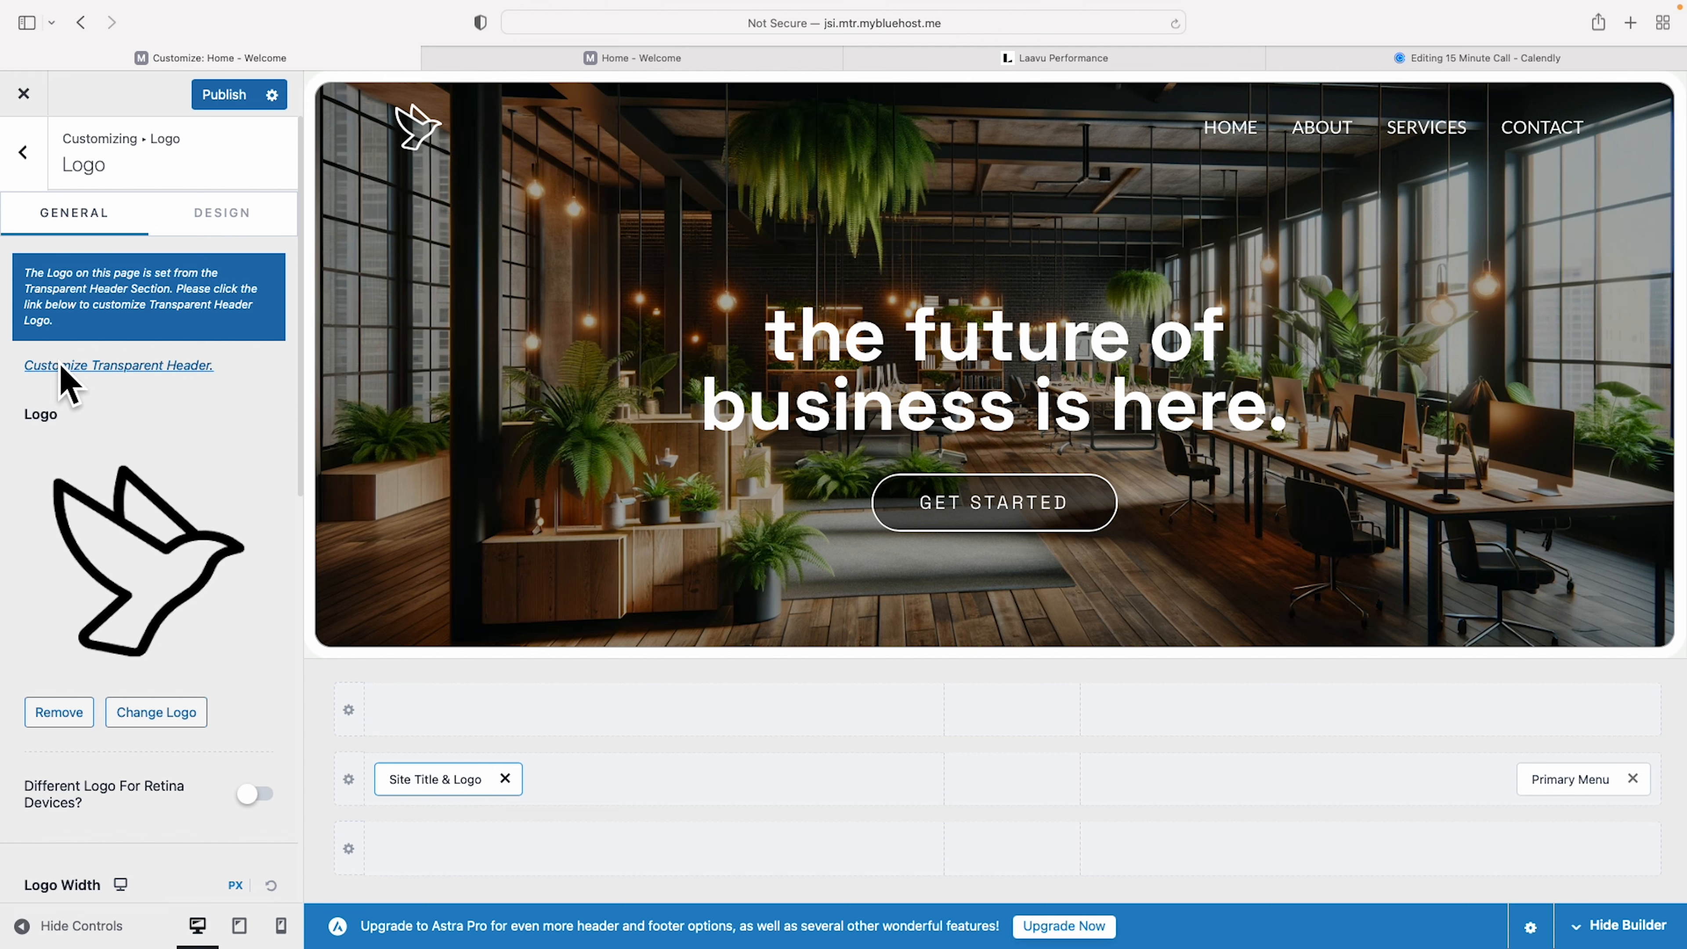
scroll(66, 575, "down", 1)
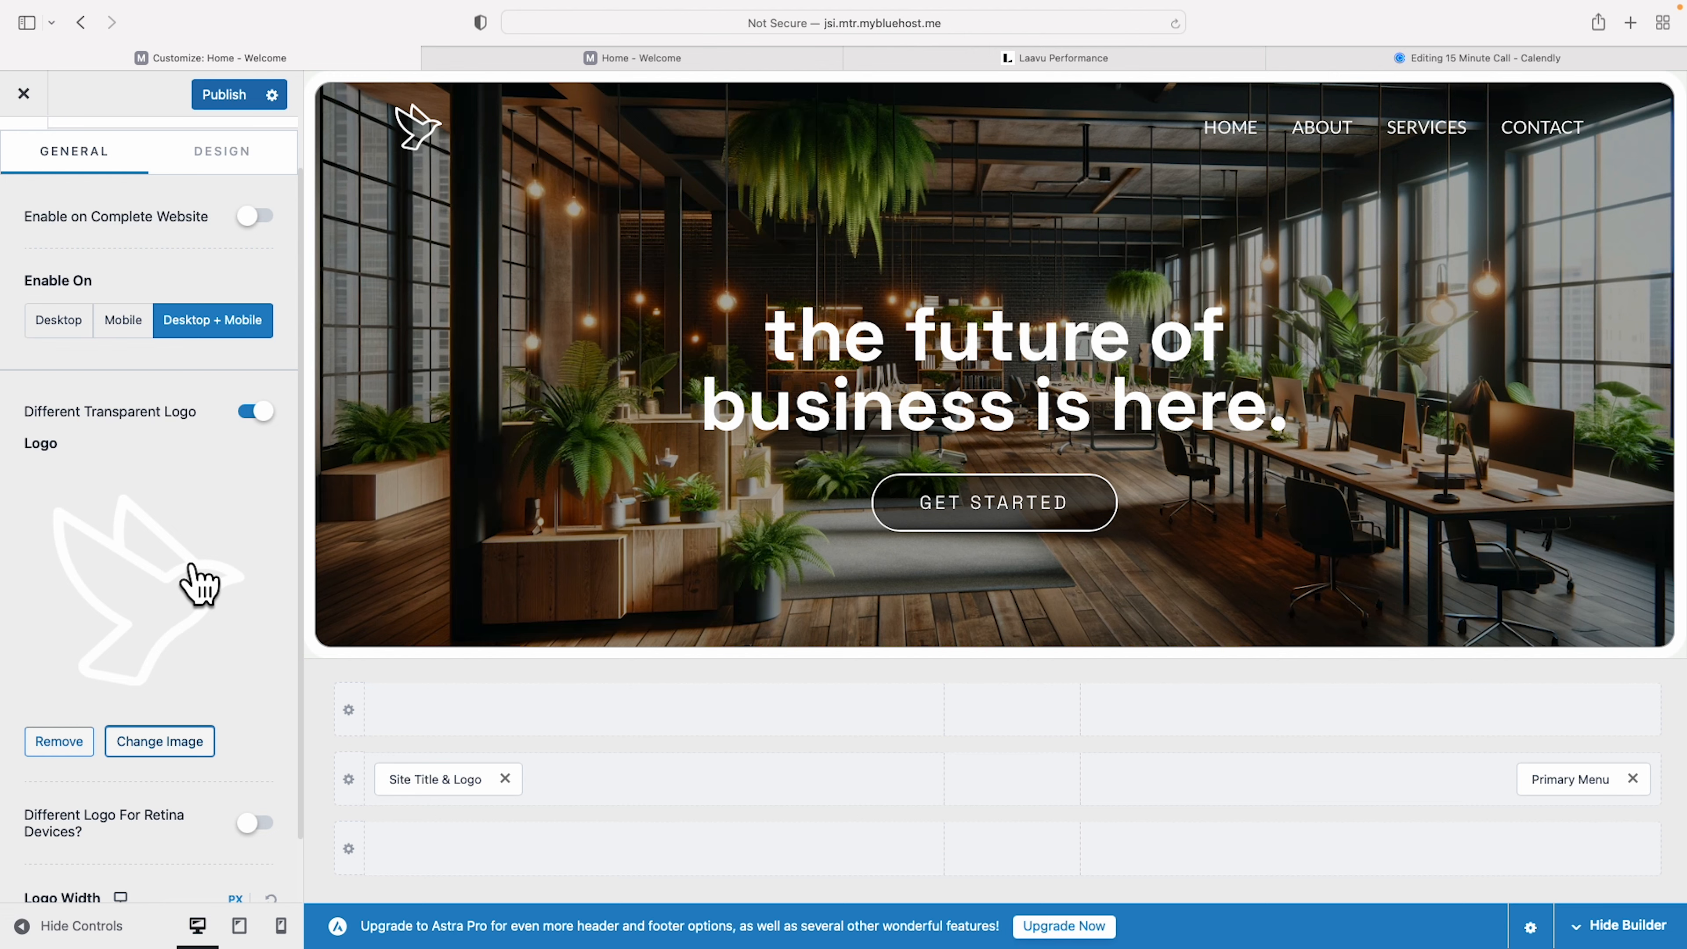
left_click(160, 742)
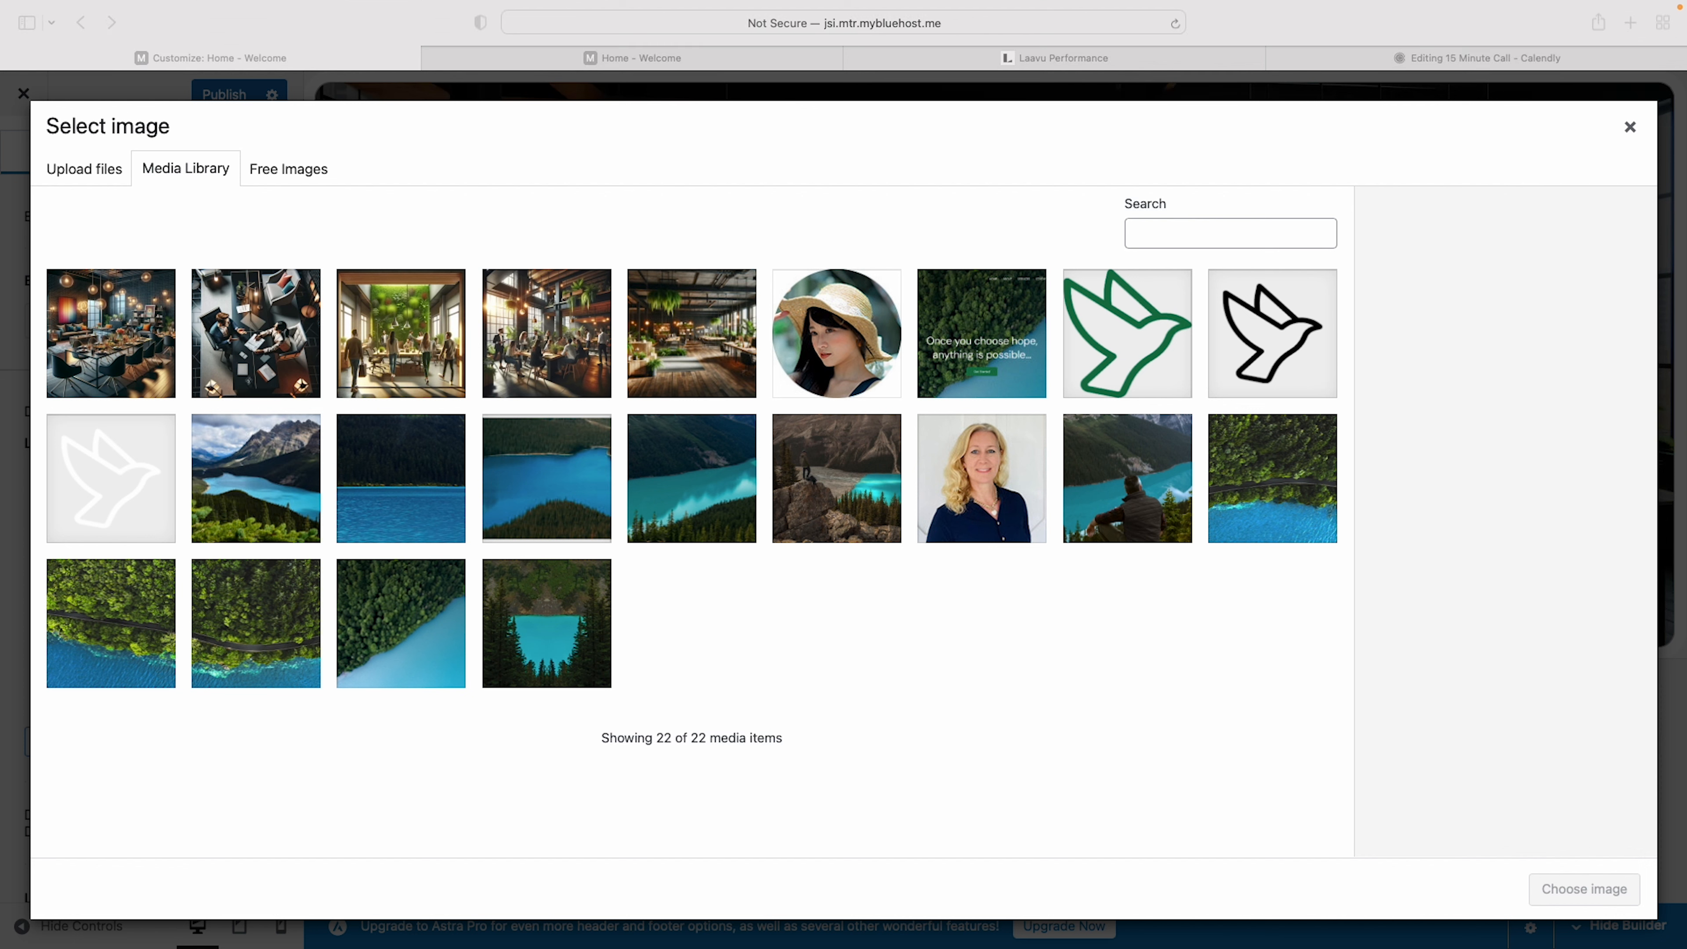
left_click_drag(62, 274, 614, 452)
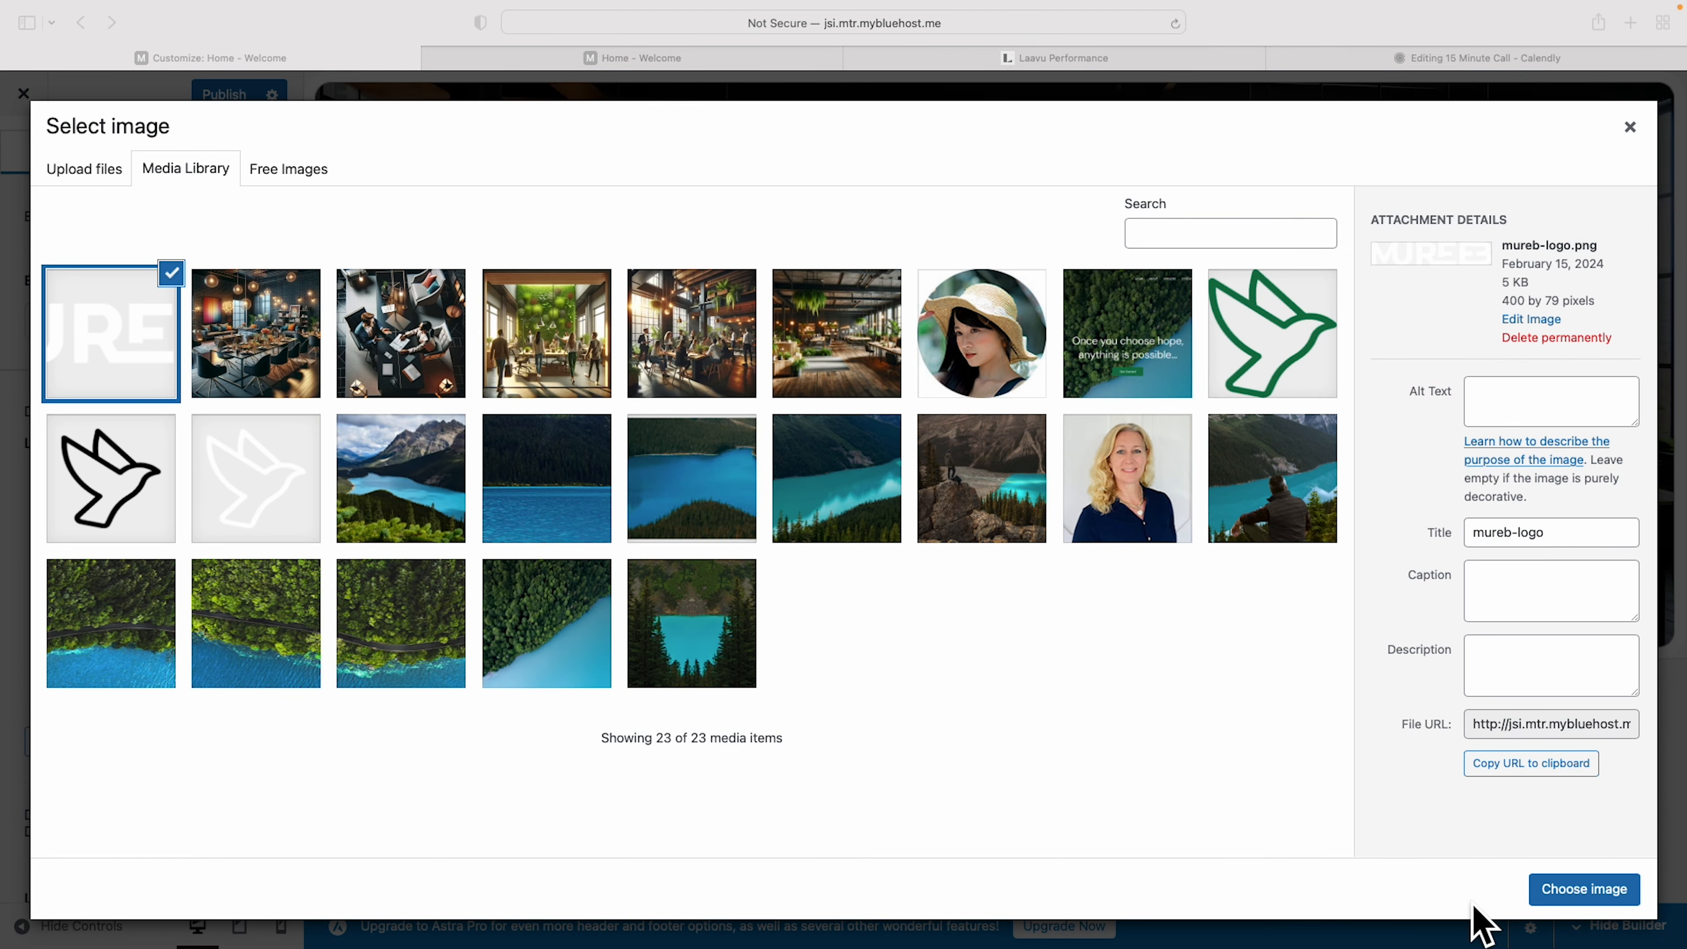
left_click(1593, 891)
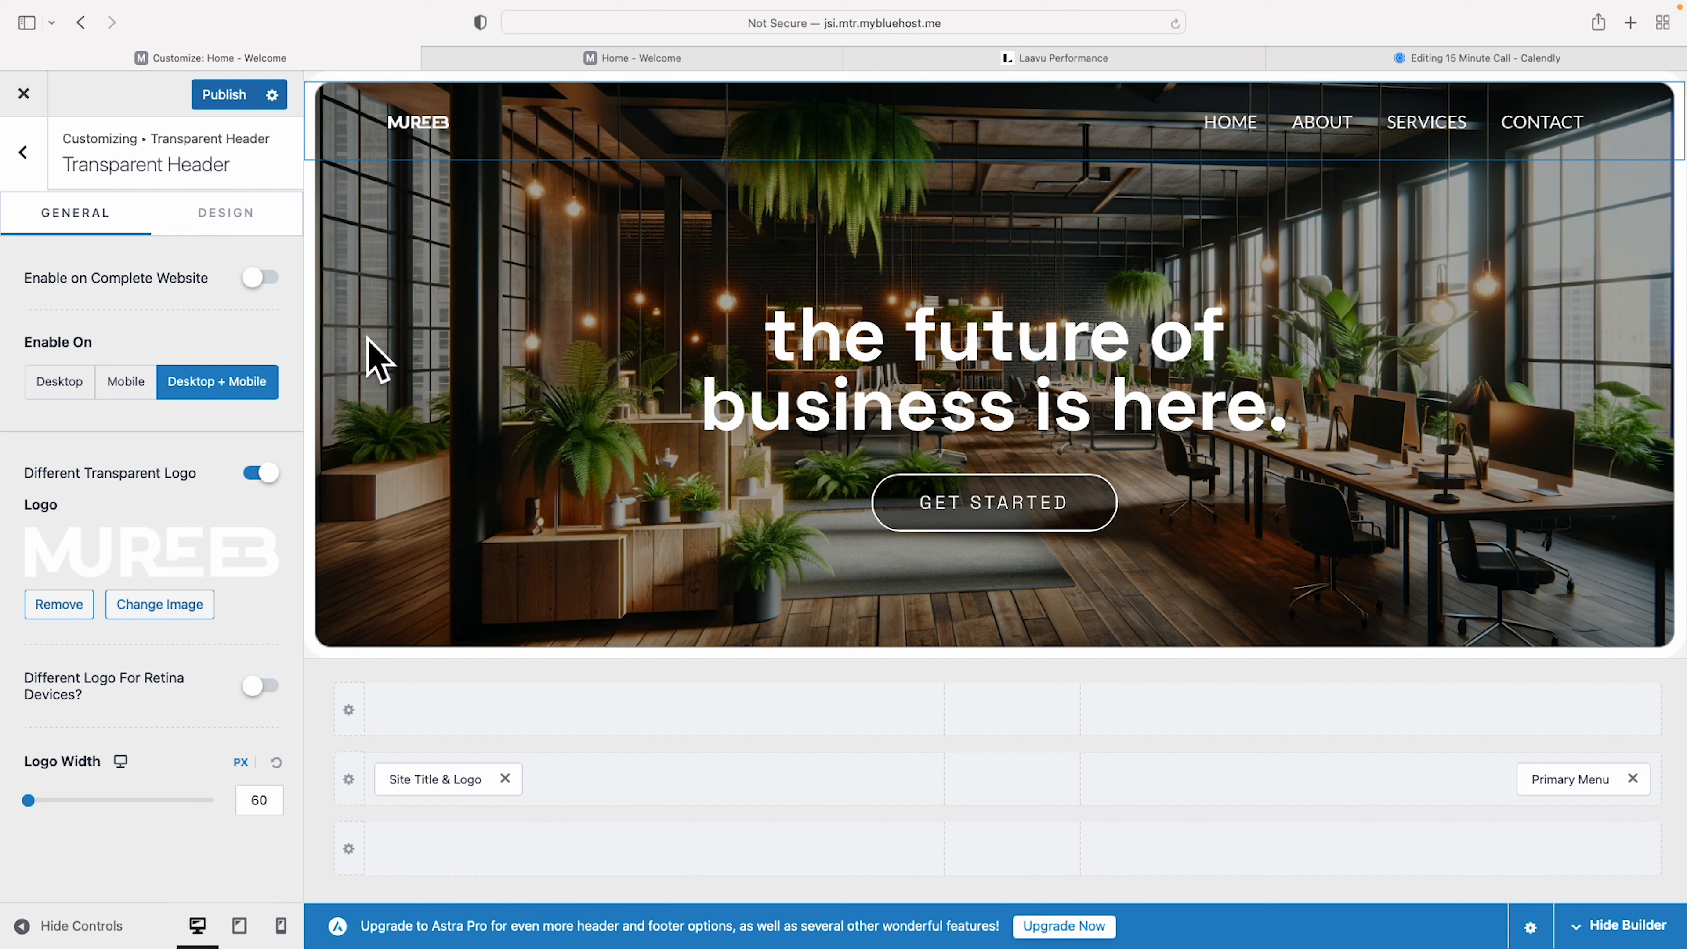
left_click_drag(28, 801, 52, 801)
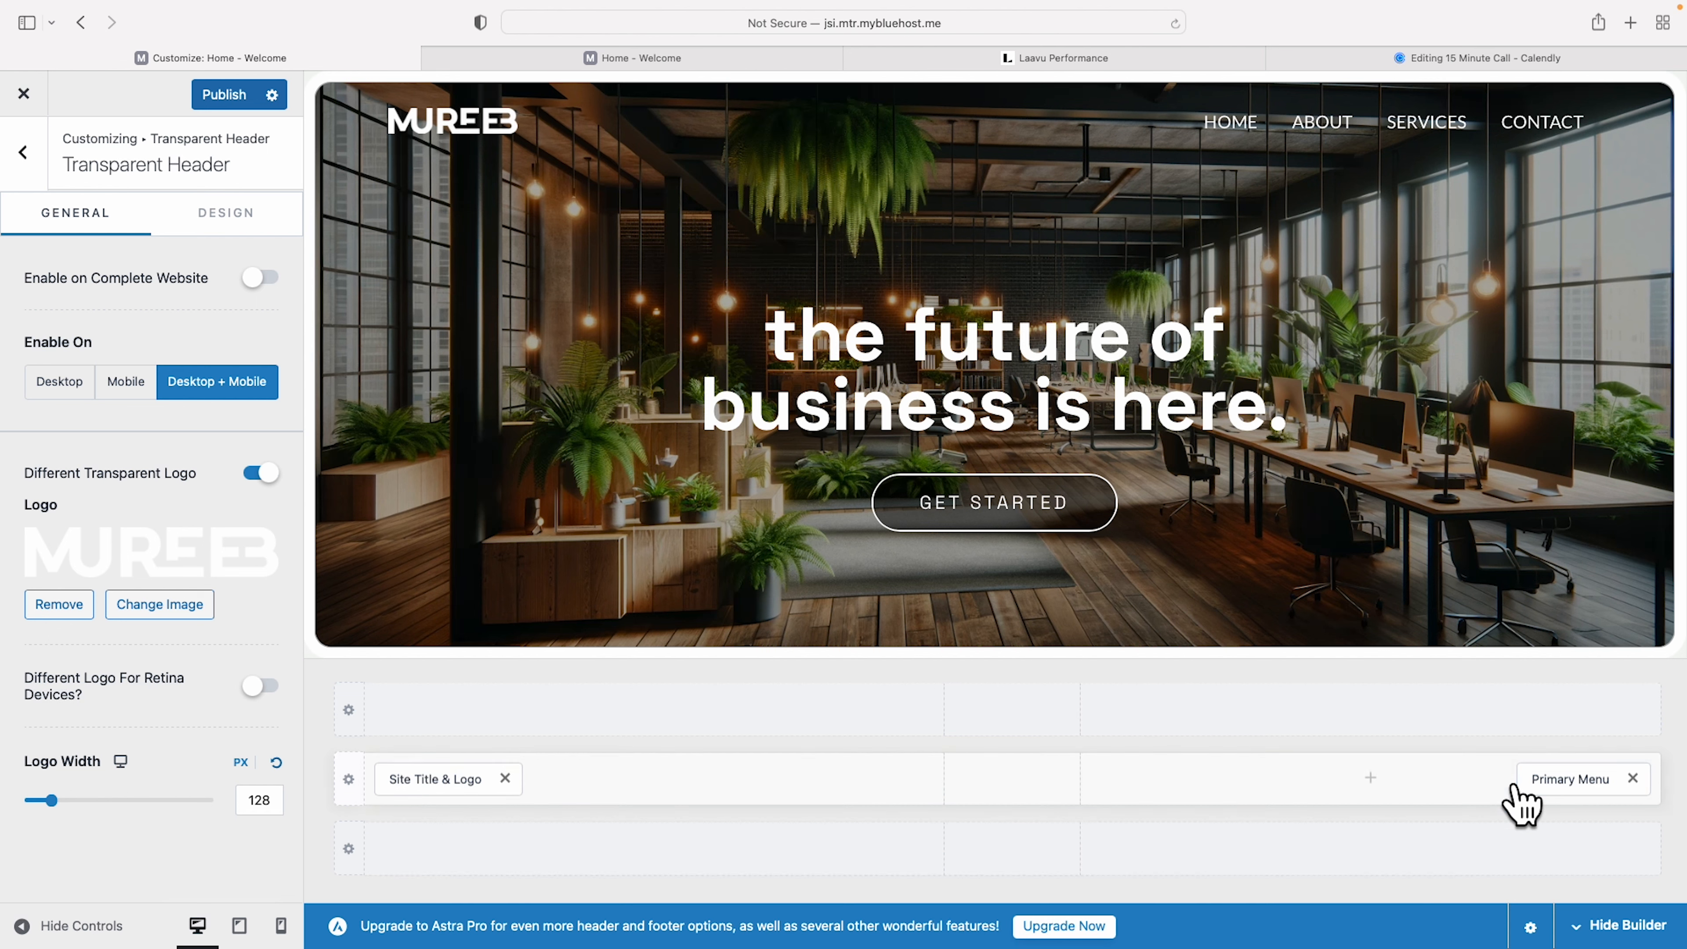
- Set the primary menu's font family to Space Grotesk and change its font weight
left_click(1561, 780)
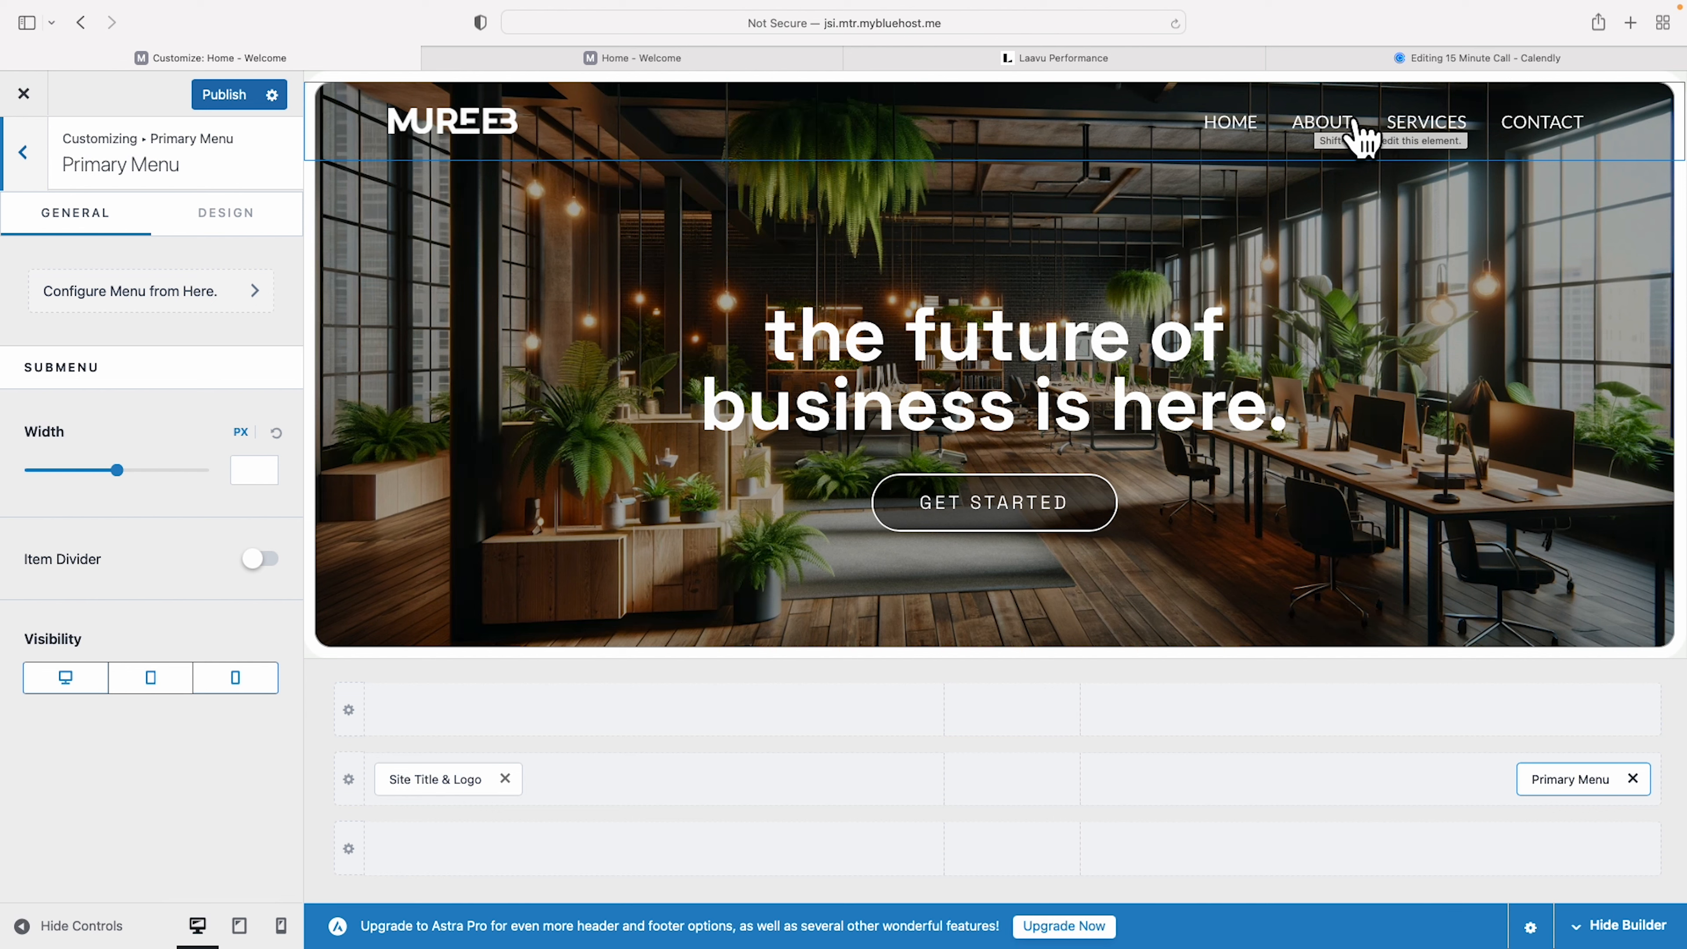
left_click(233, 214)
scroll(226, 260, "down", 10)
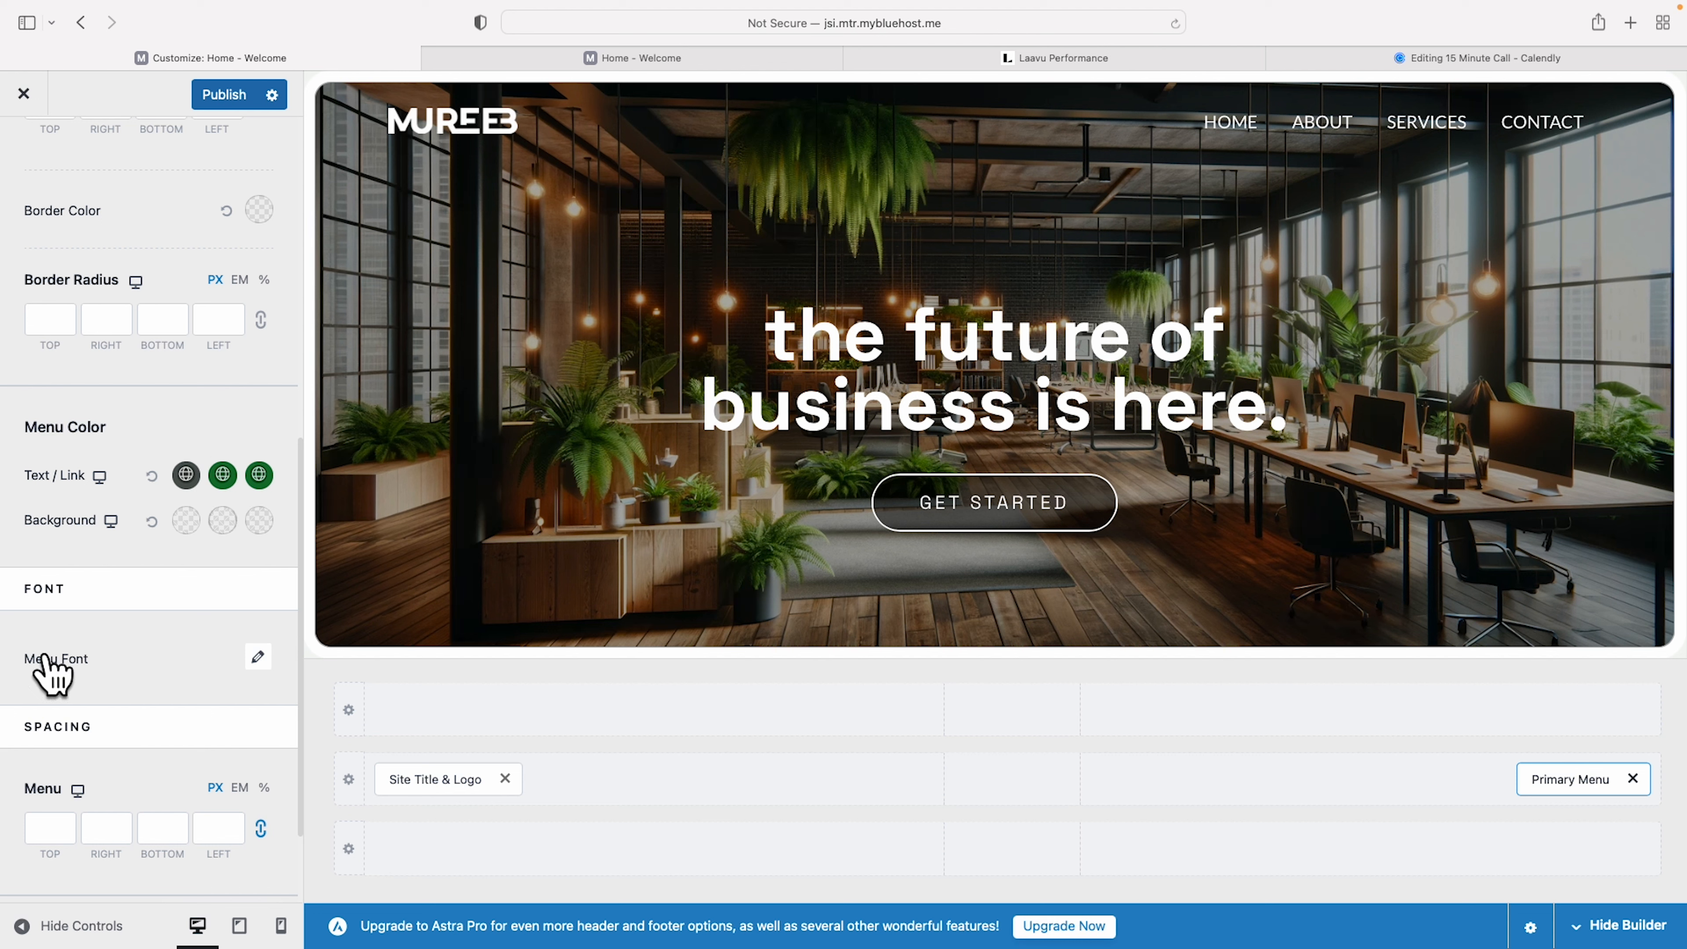
left_click(257, 656)
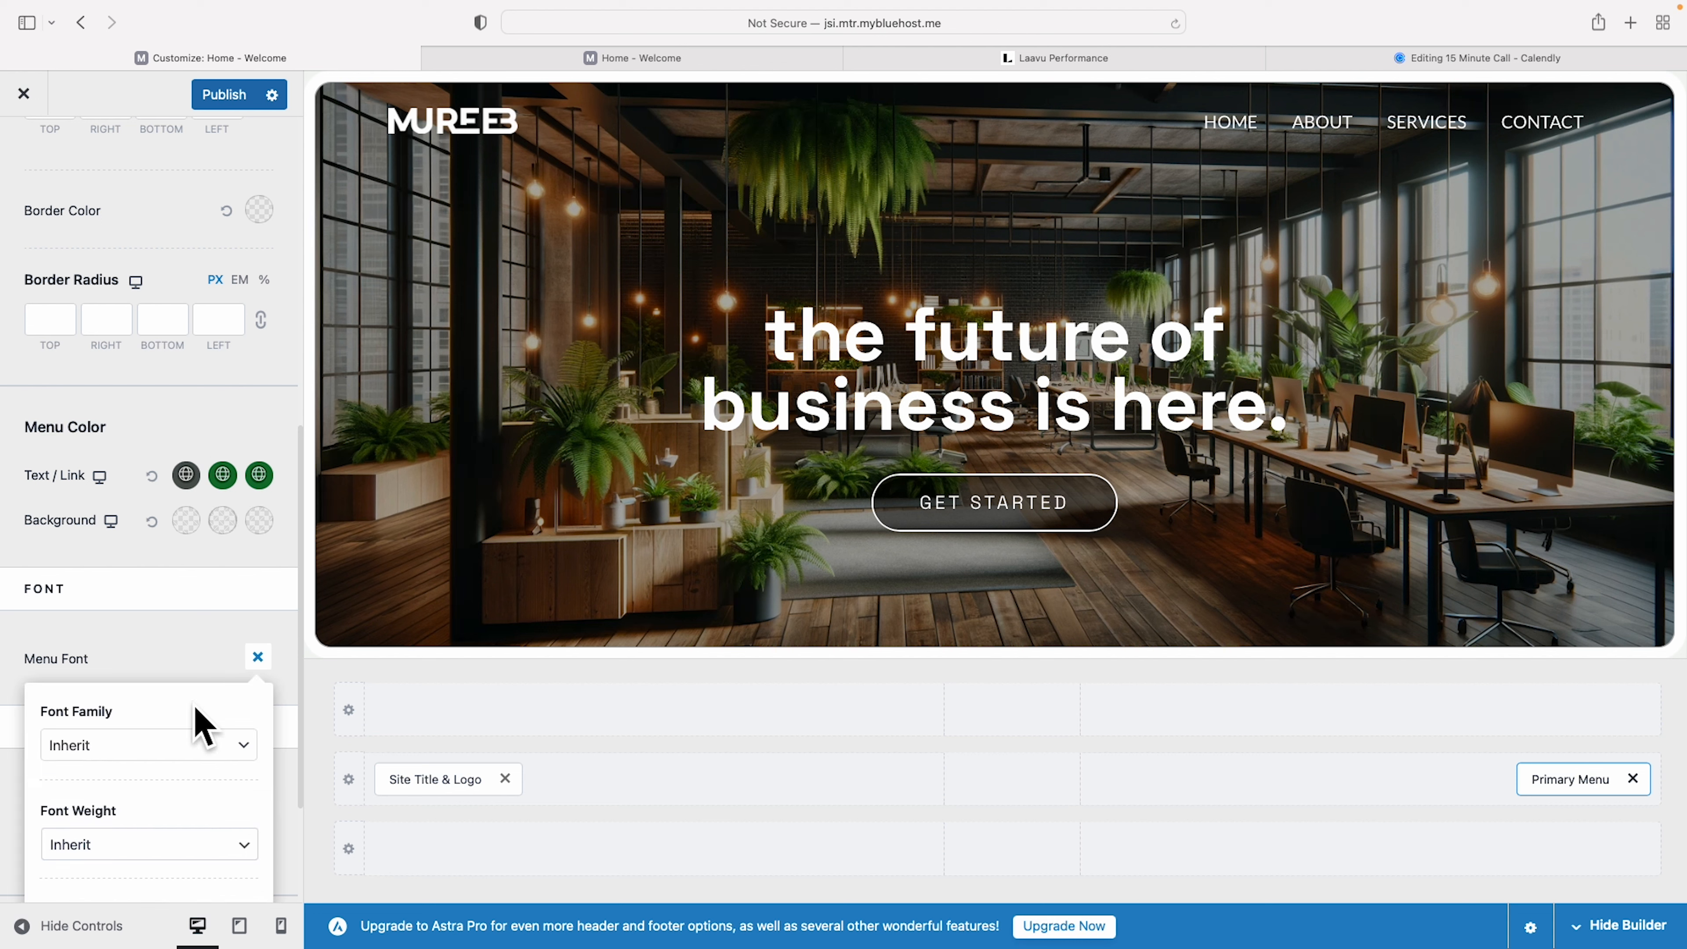
left_click(151, 748)
type("space")
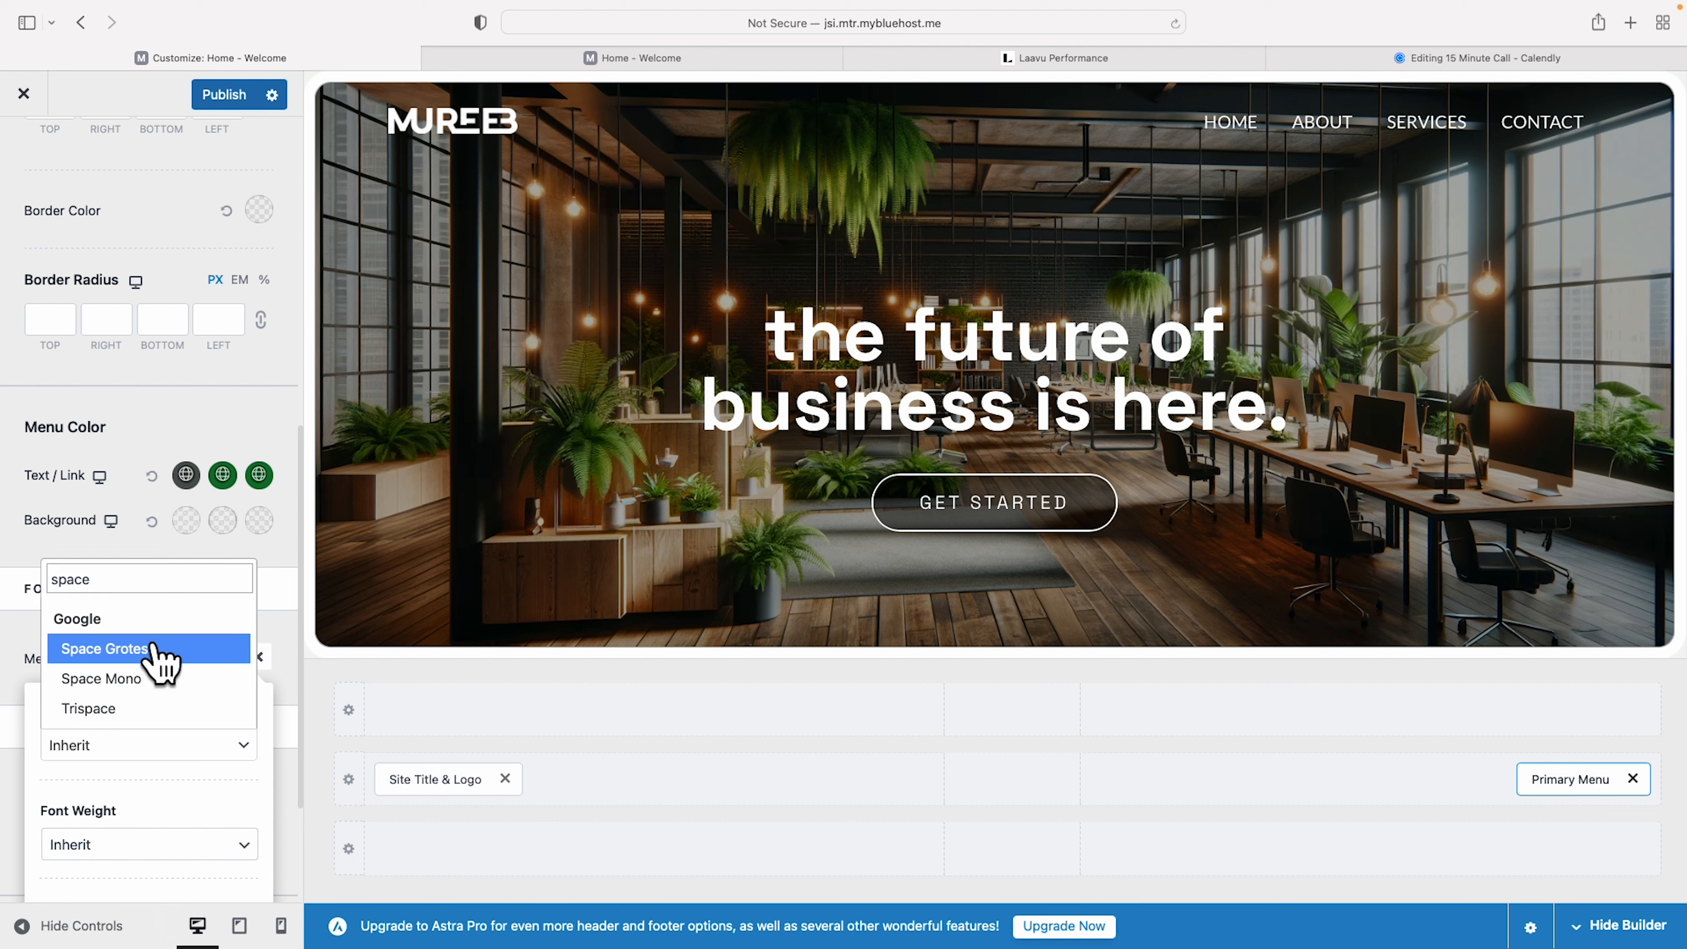
left_click(160, 651)
left_click(229, 845)
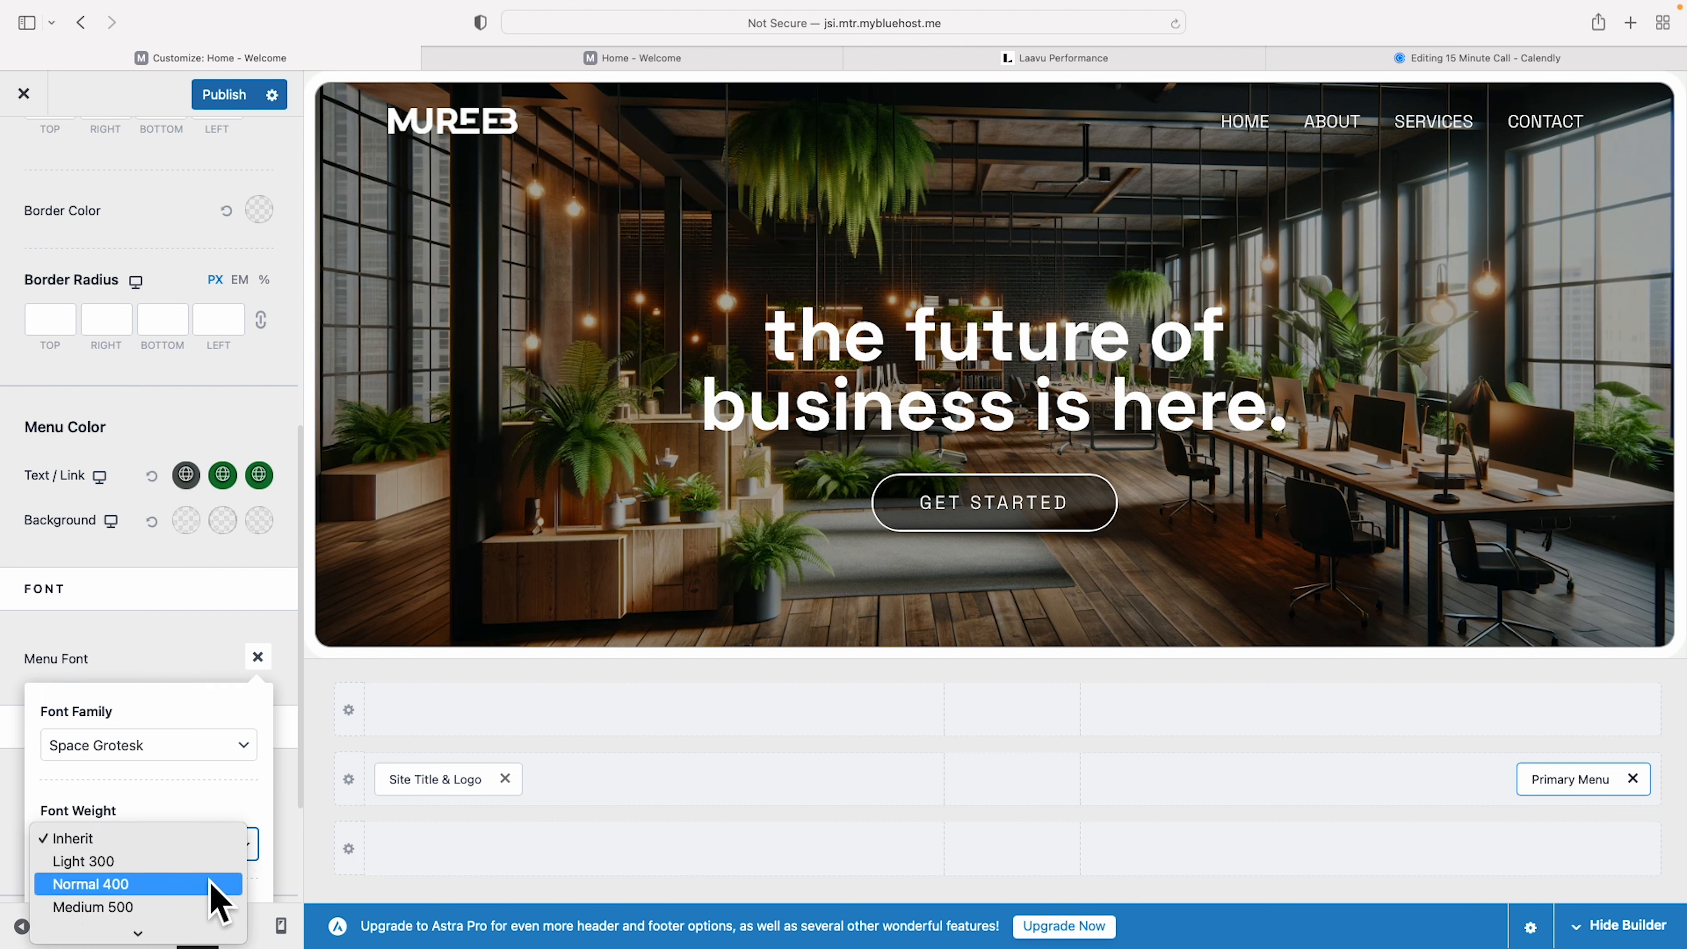
left_click(196, 921)
left_click(180, 671)
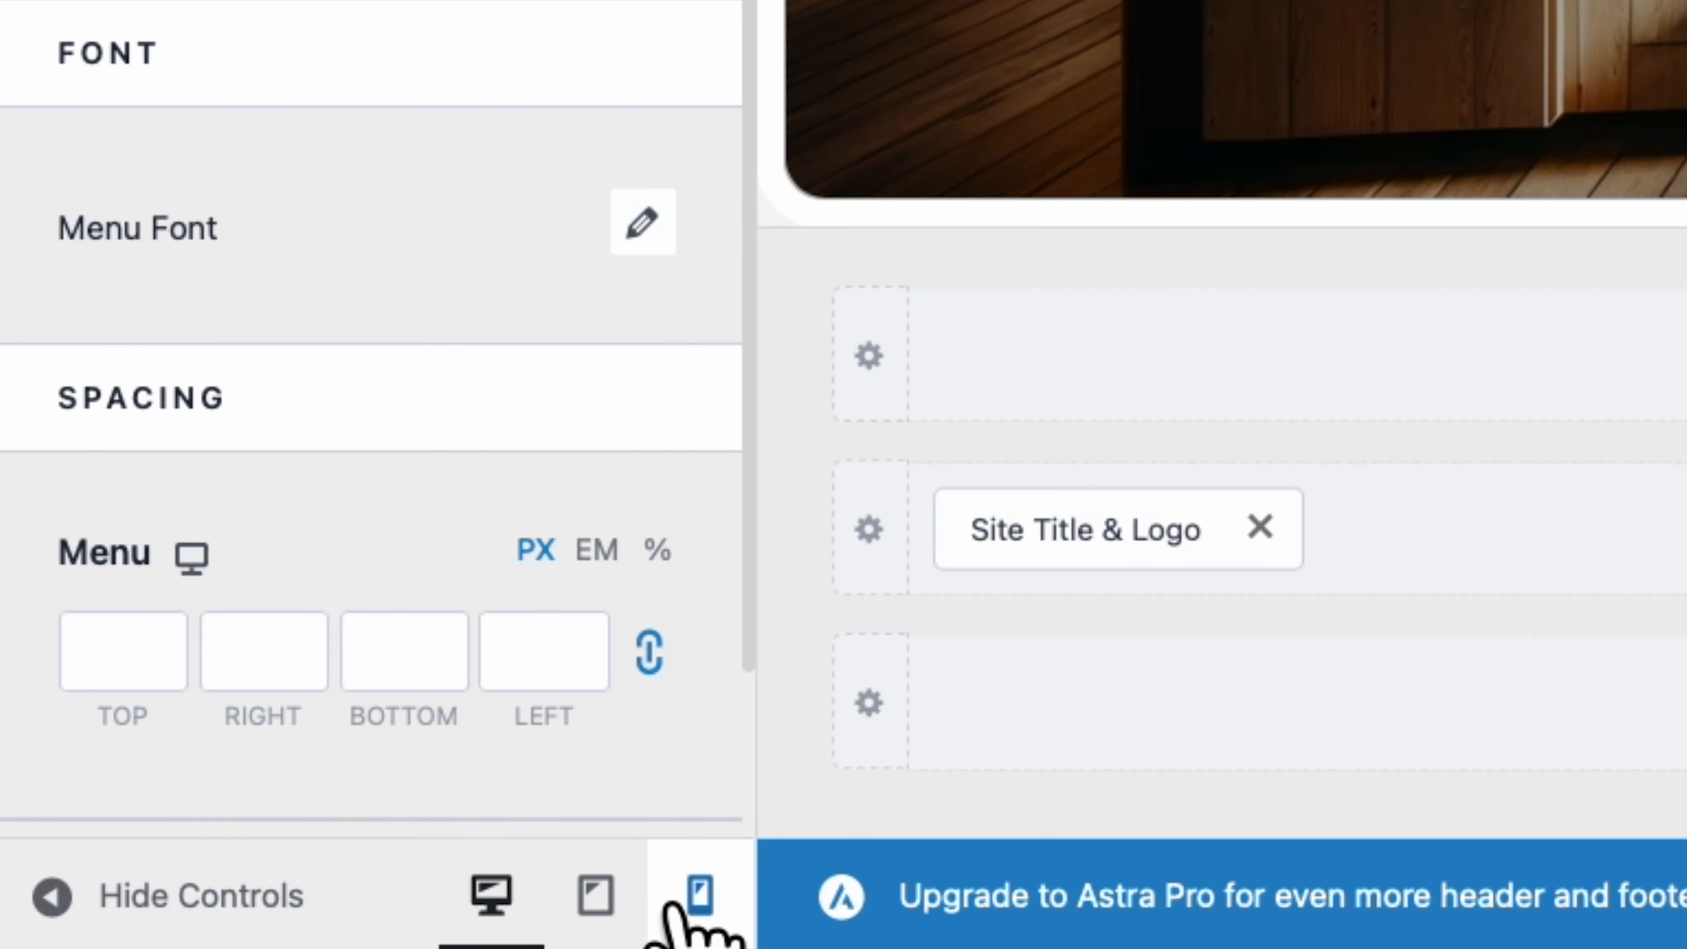
- Switch to the mobile preview, check the expanded menu, and open the header's Toggle Button settings
left_click(703, 896)
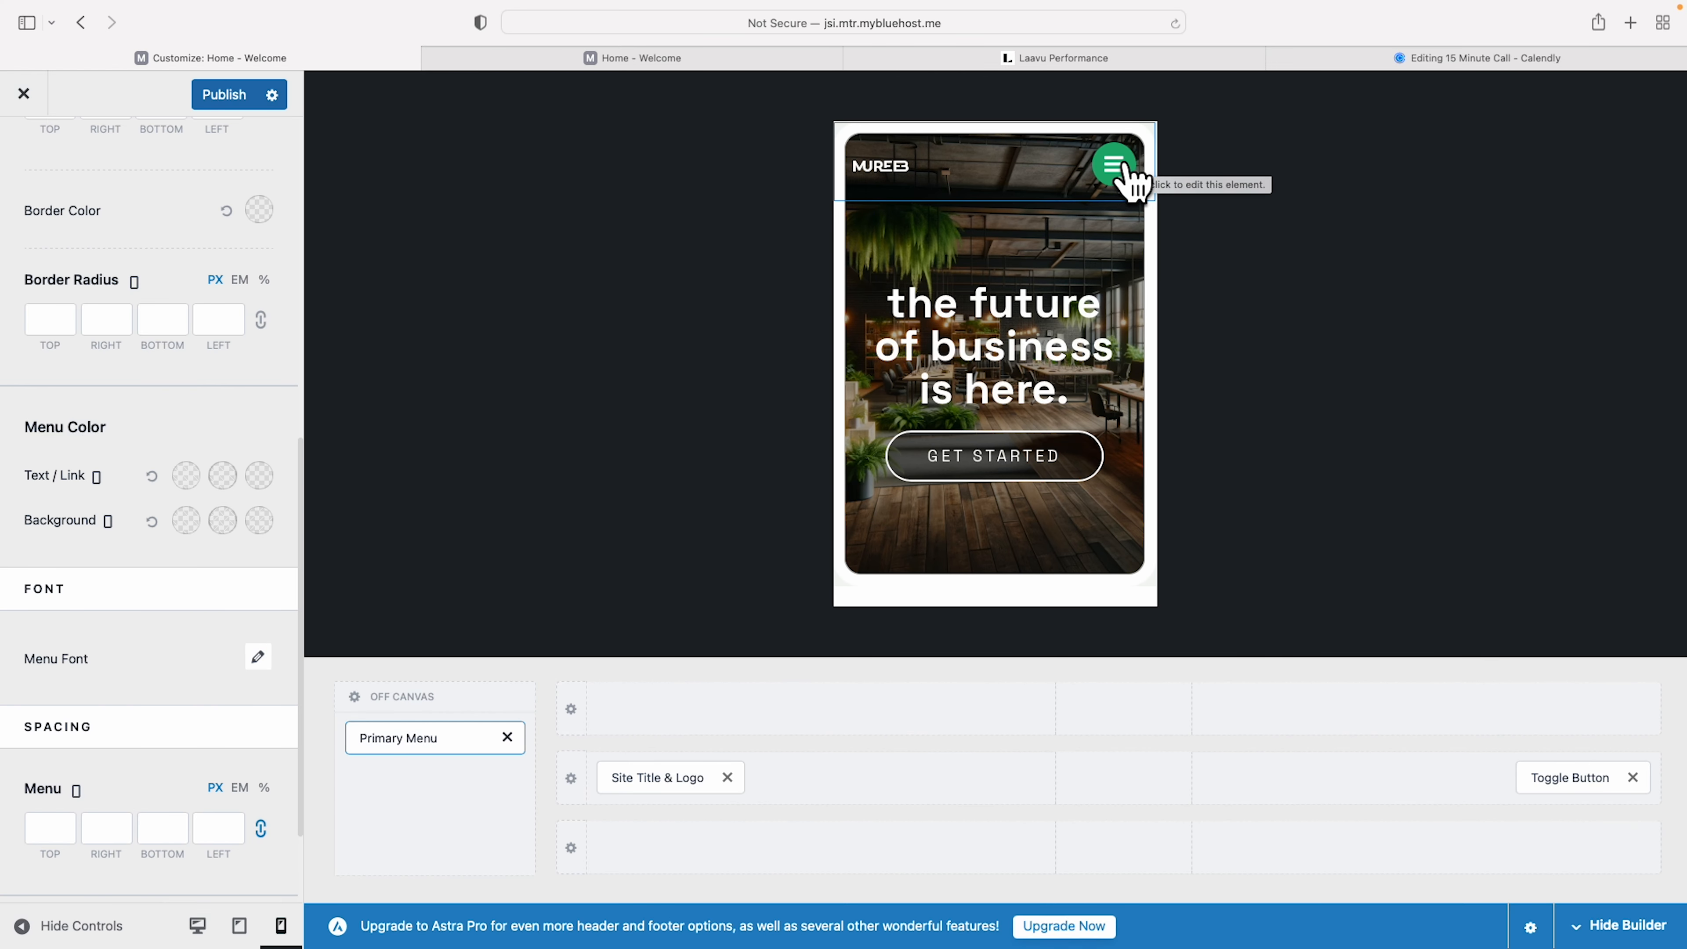
left_click(1112, 170)
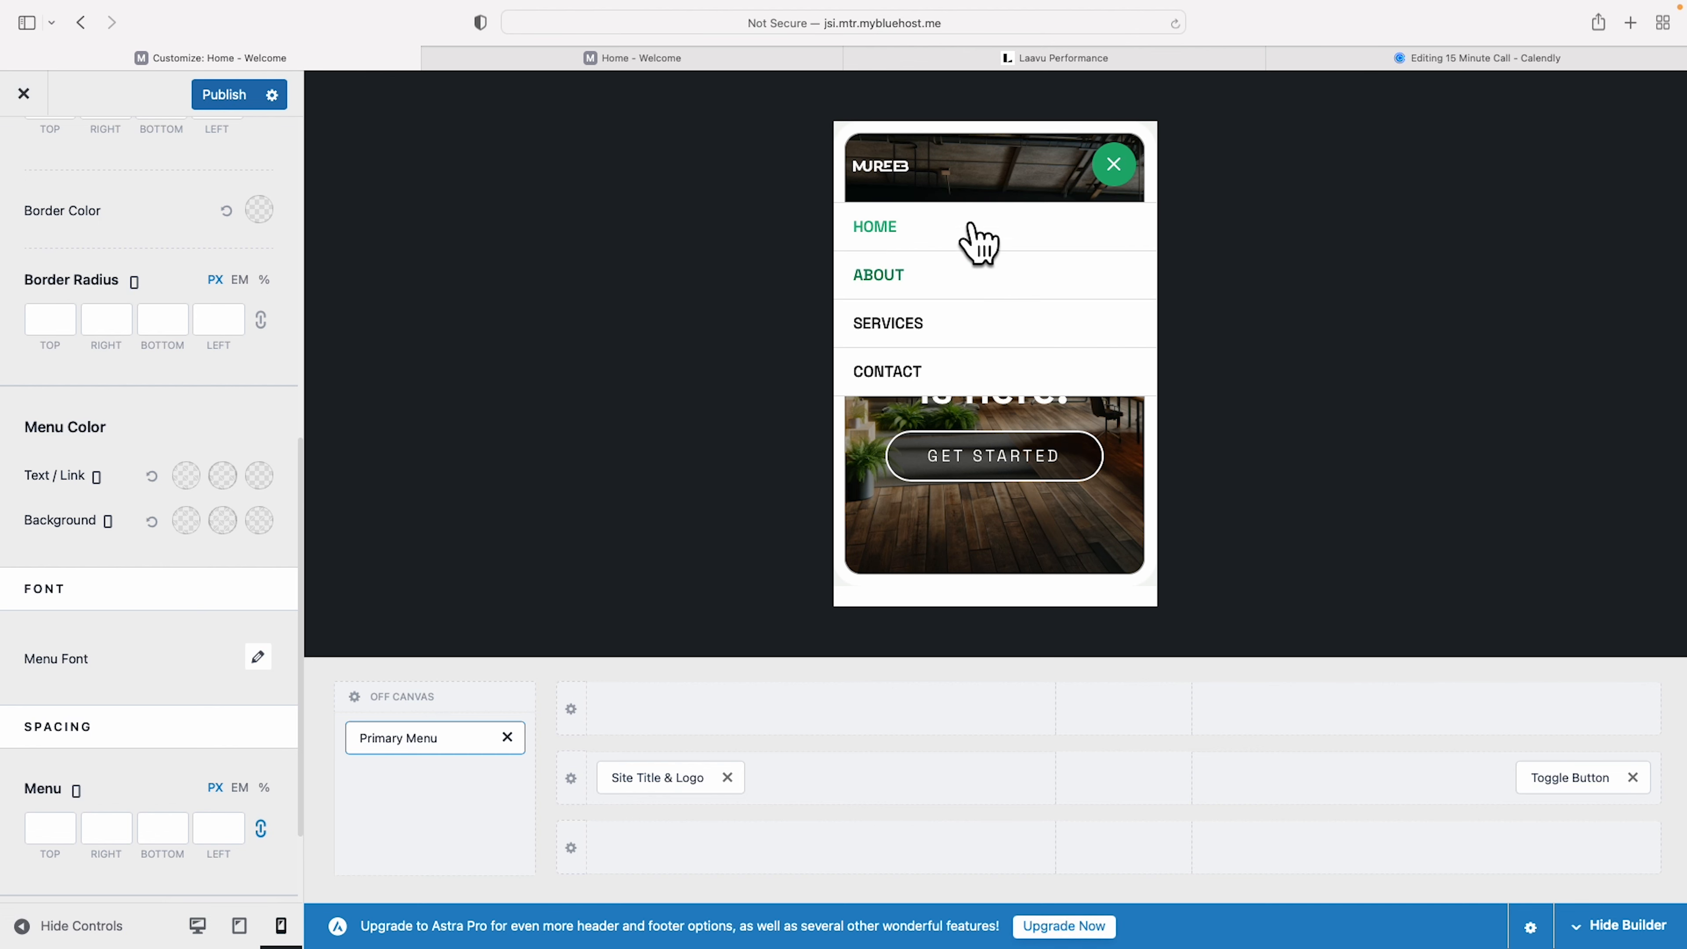
left_click(1574, 780)
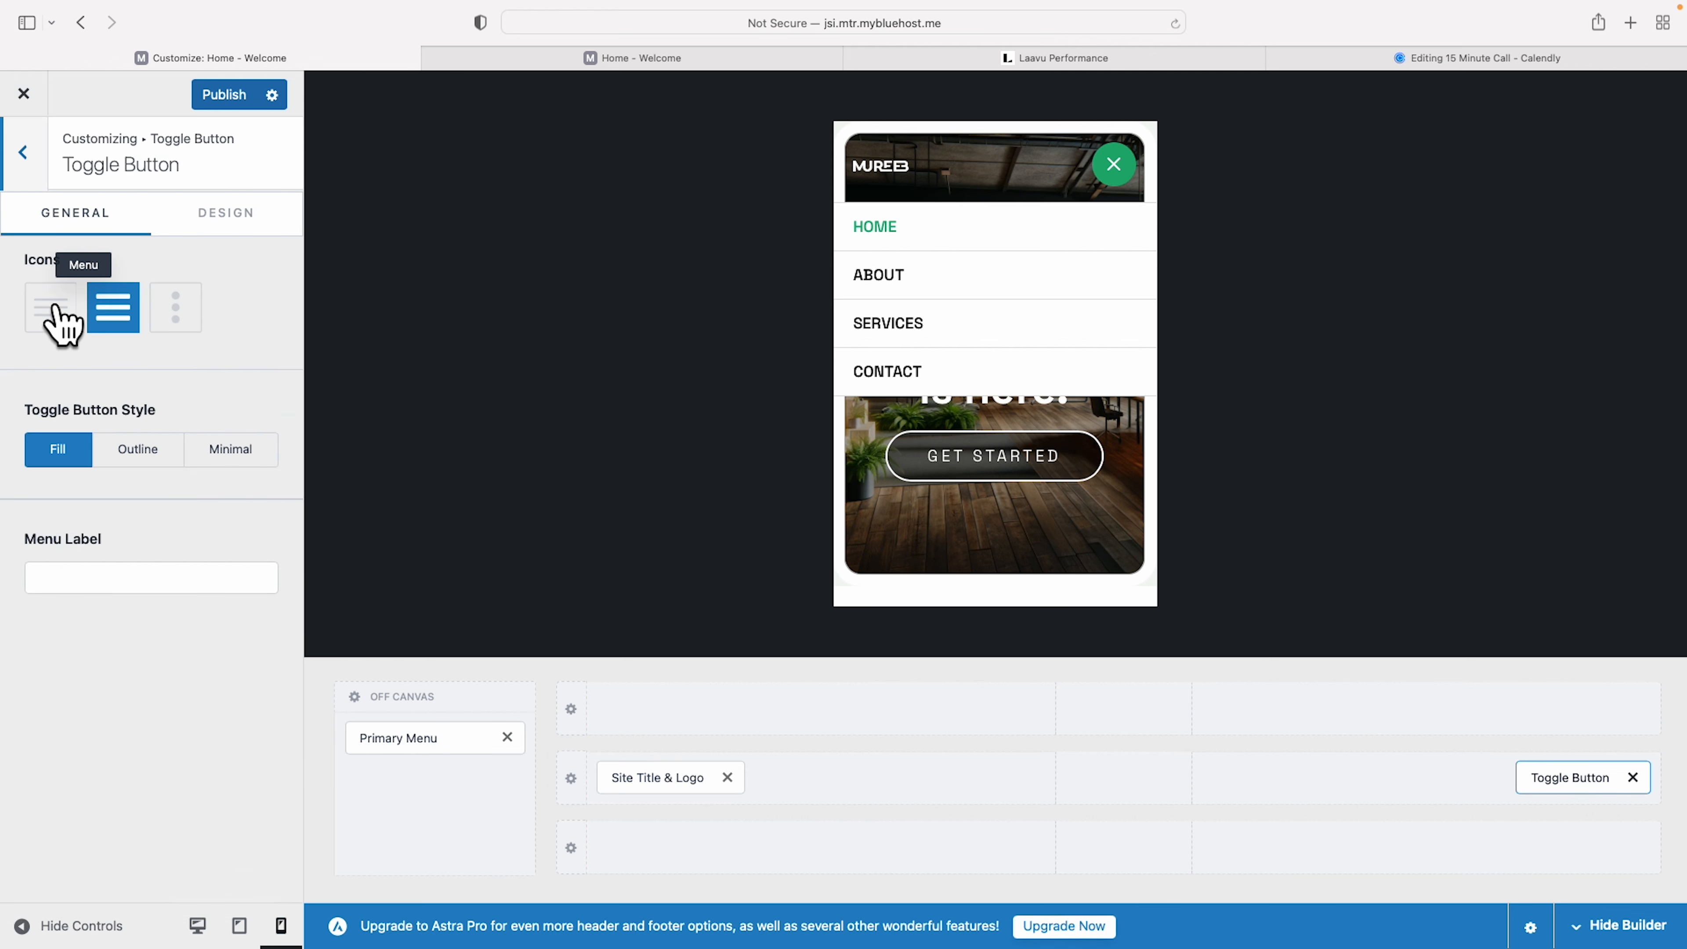
left_click(1116, 168)
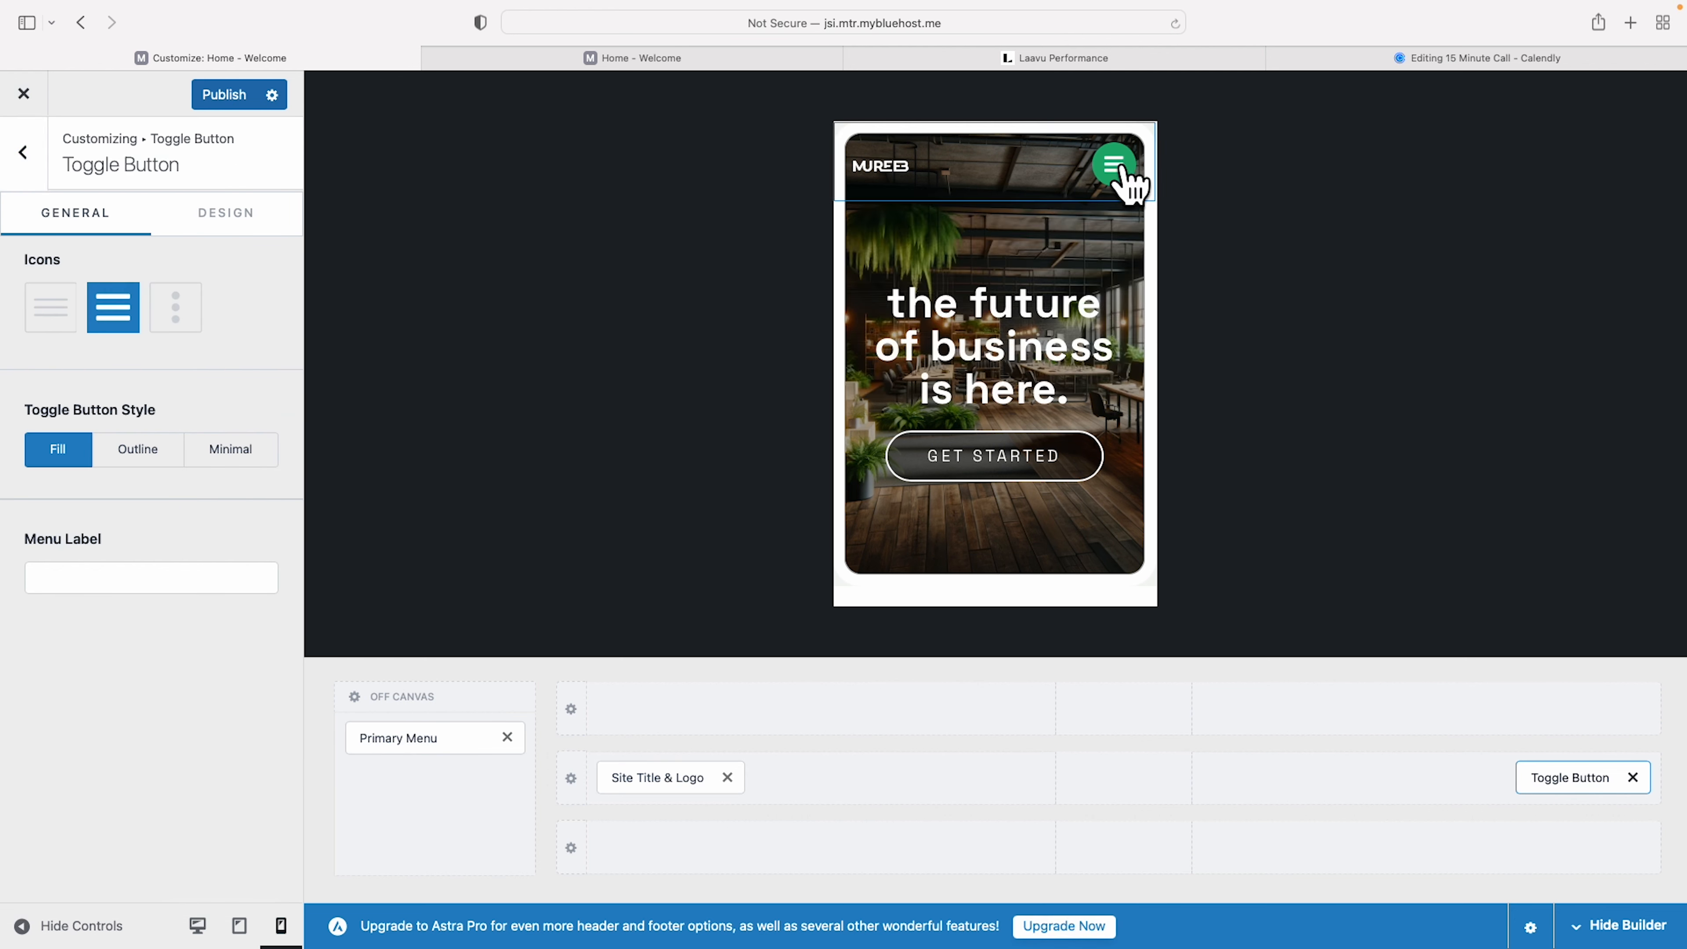
- Try the toggle button's icon styles and choose Menu 3 with three vertical dots
left_click(45, 309)
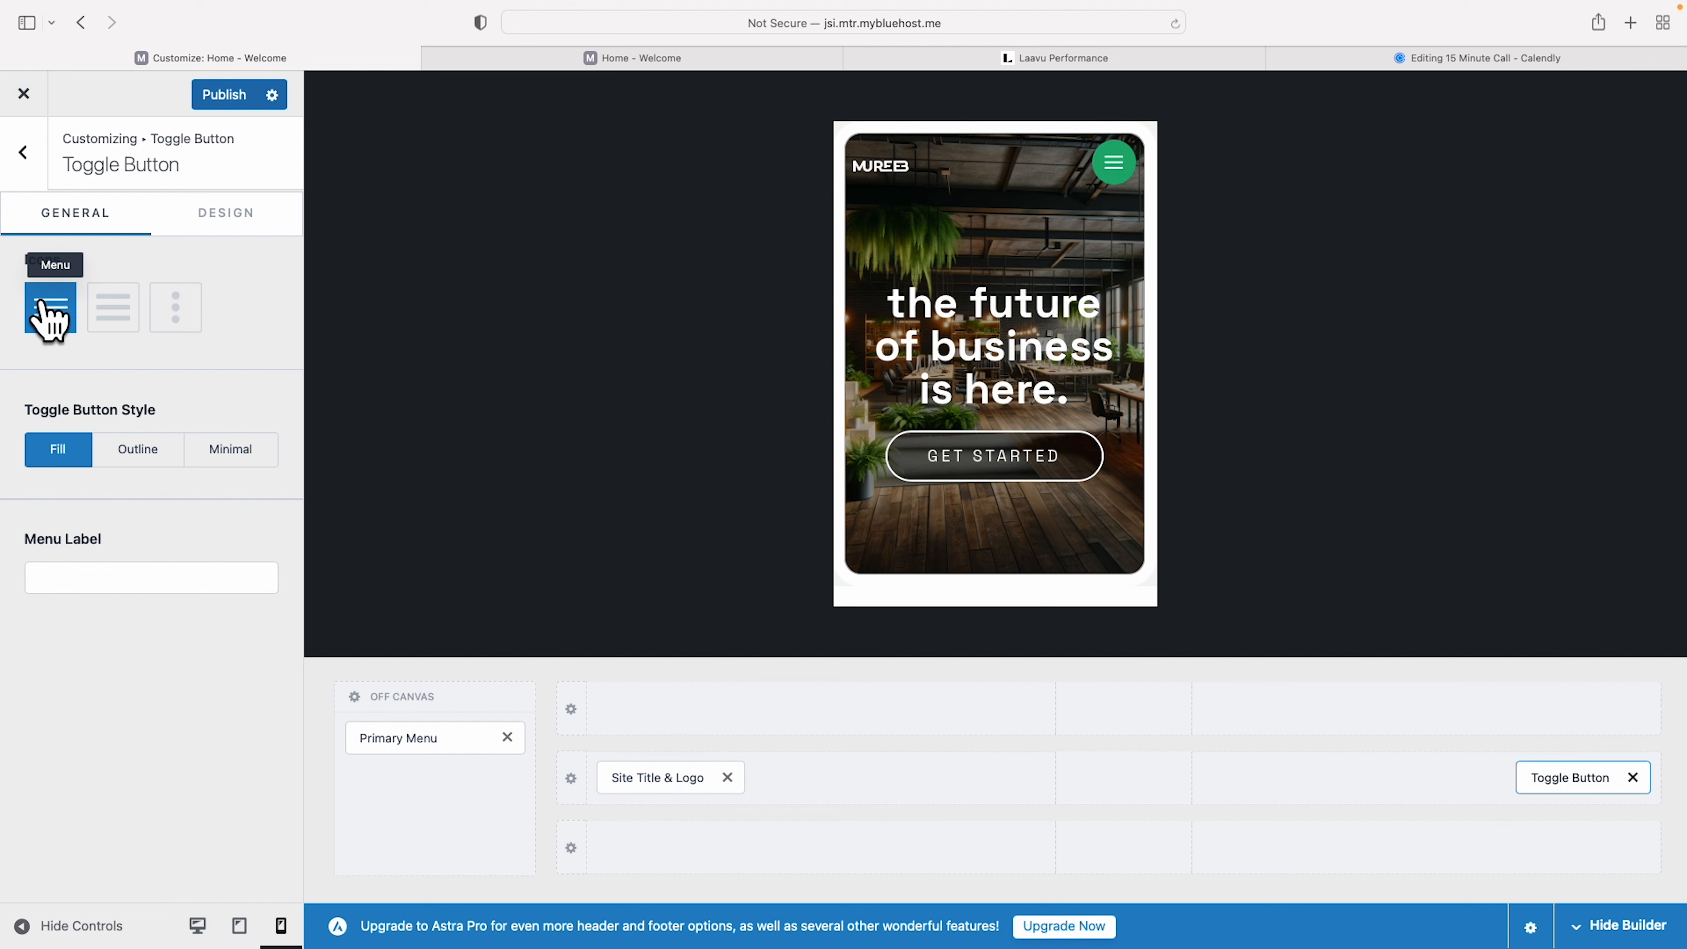
left_click(113, 311)
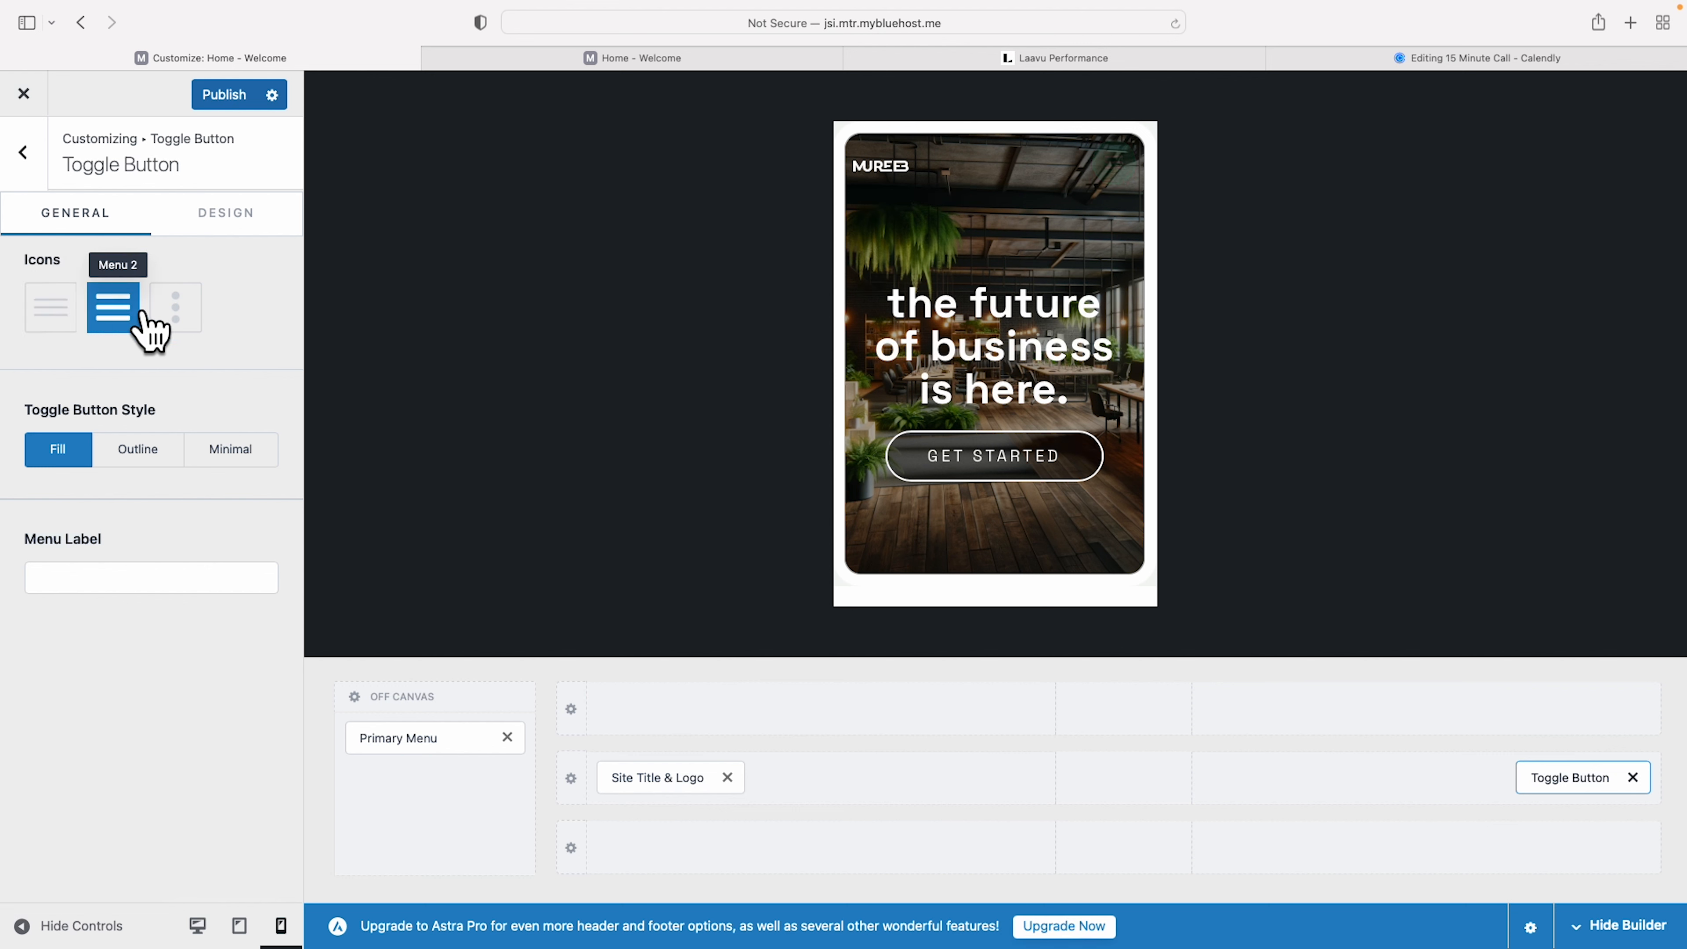
left_click(180, 314)
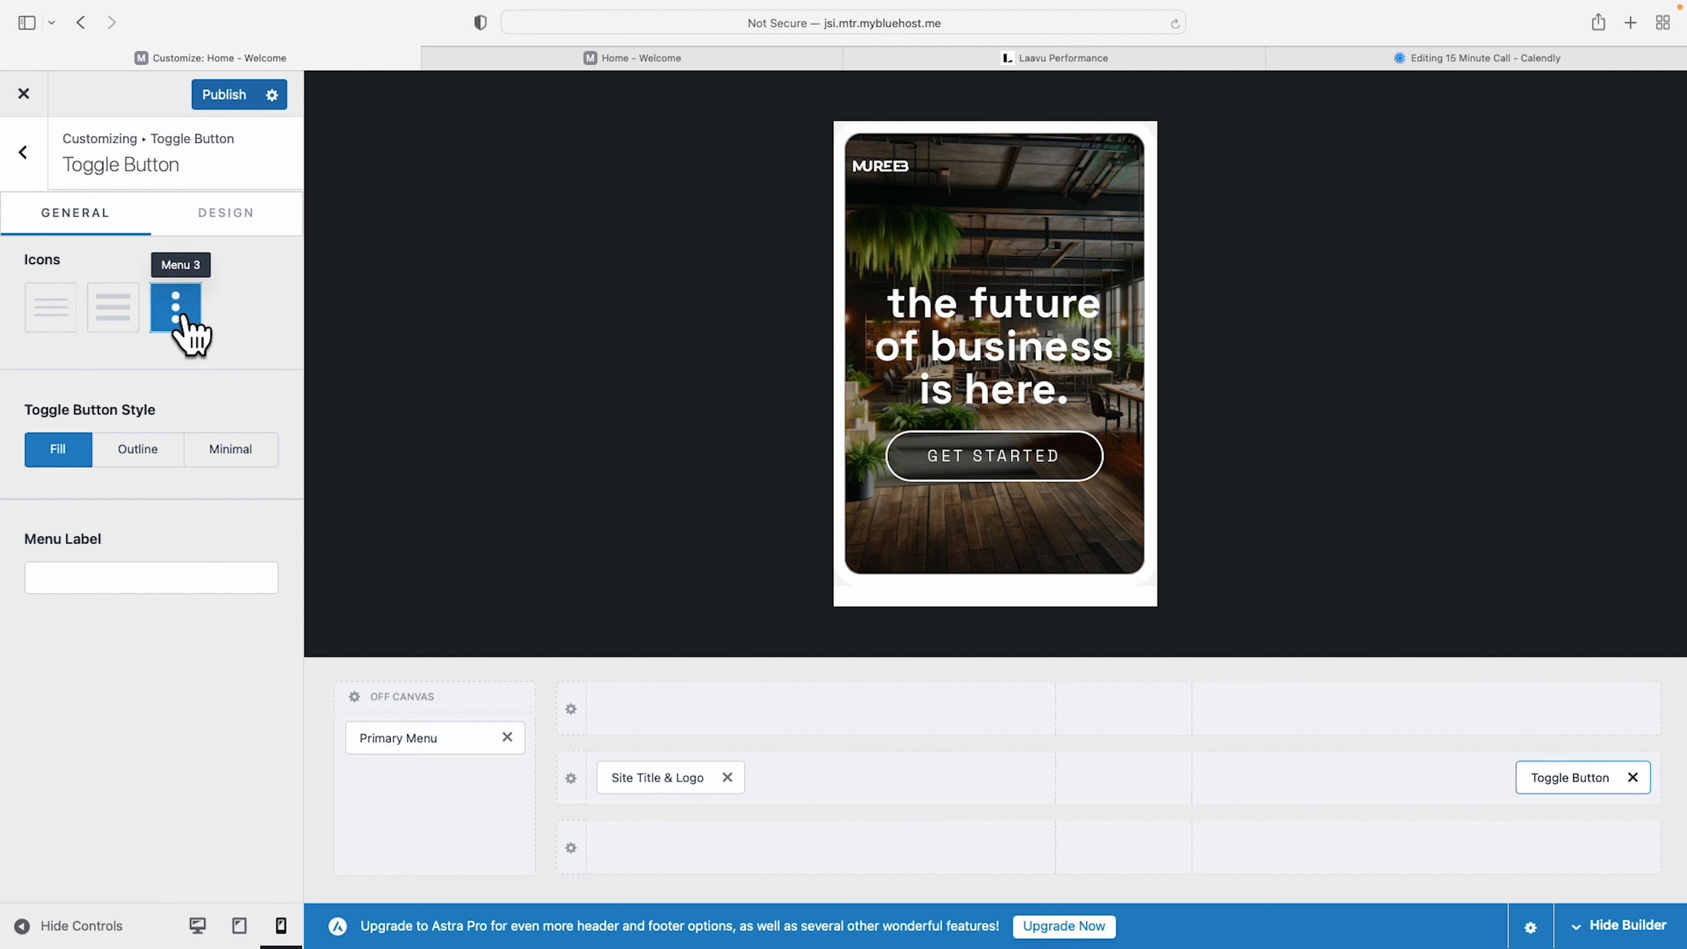
- Open the toggle button's background color for editing
left_click(240, 223)
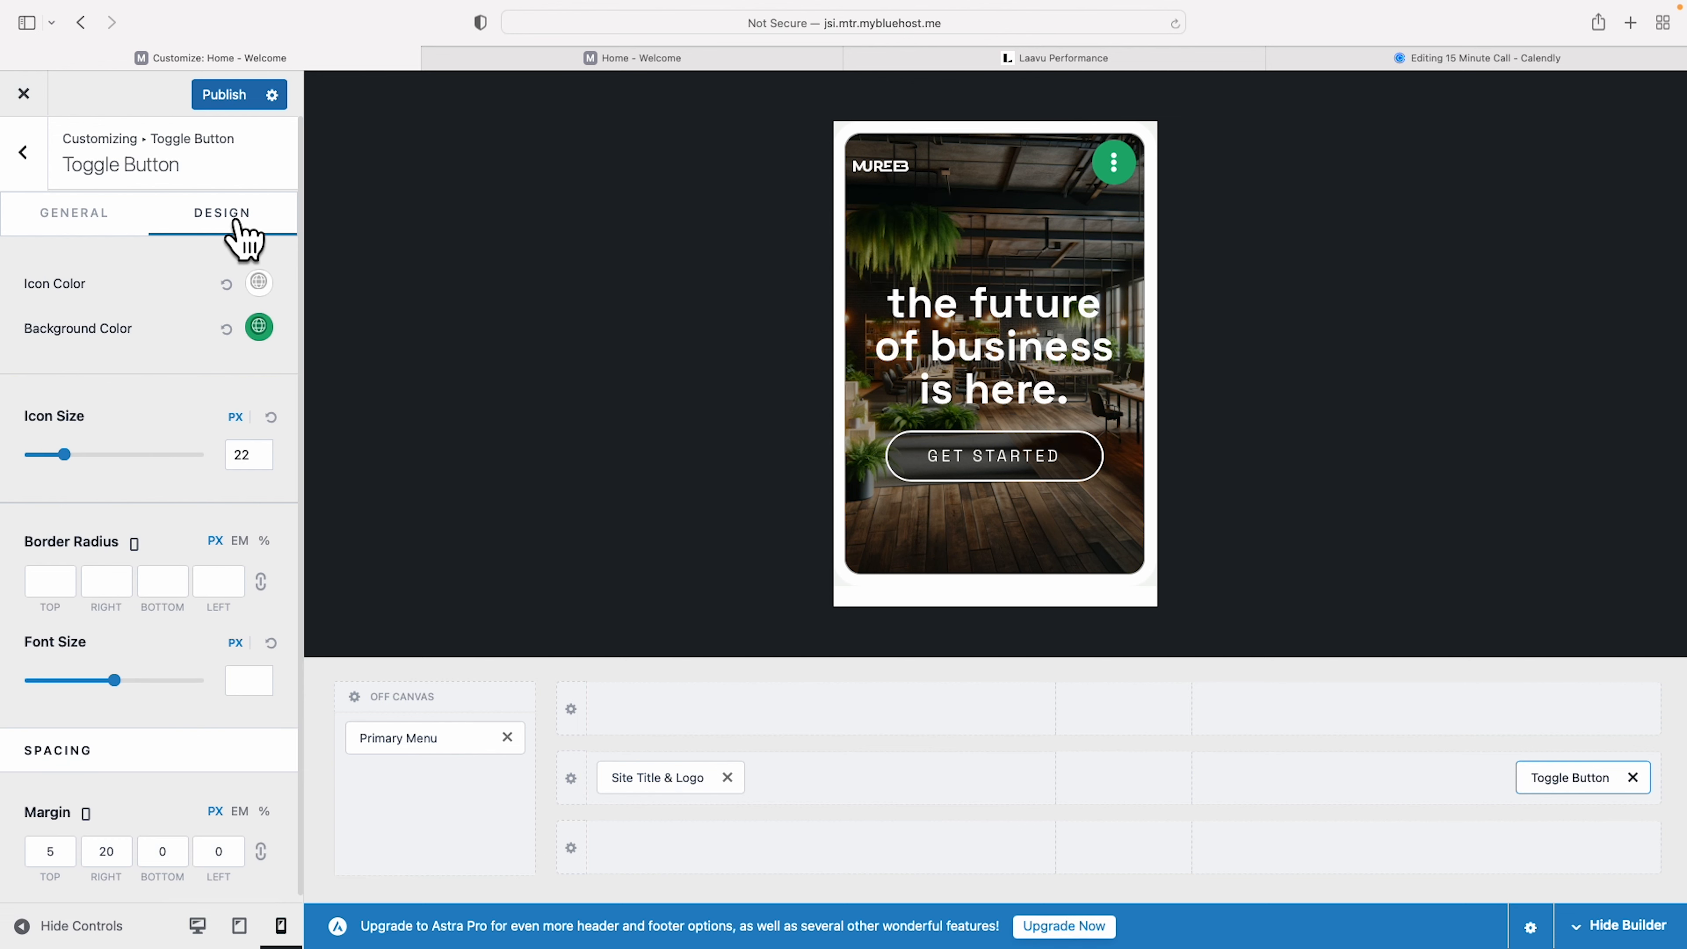
left_click(259, 327)
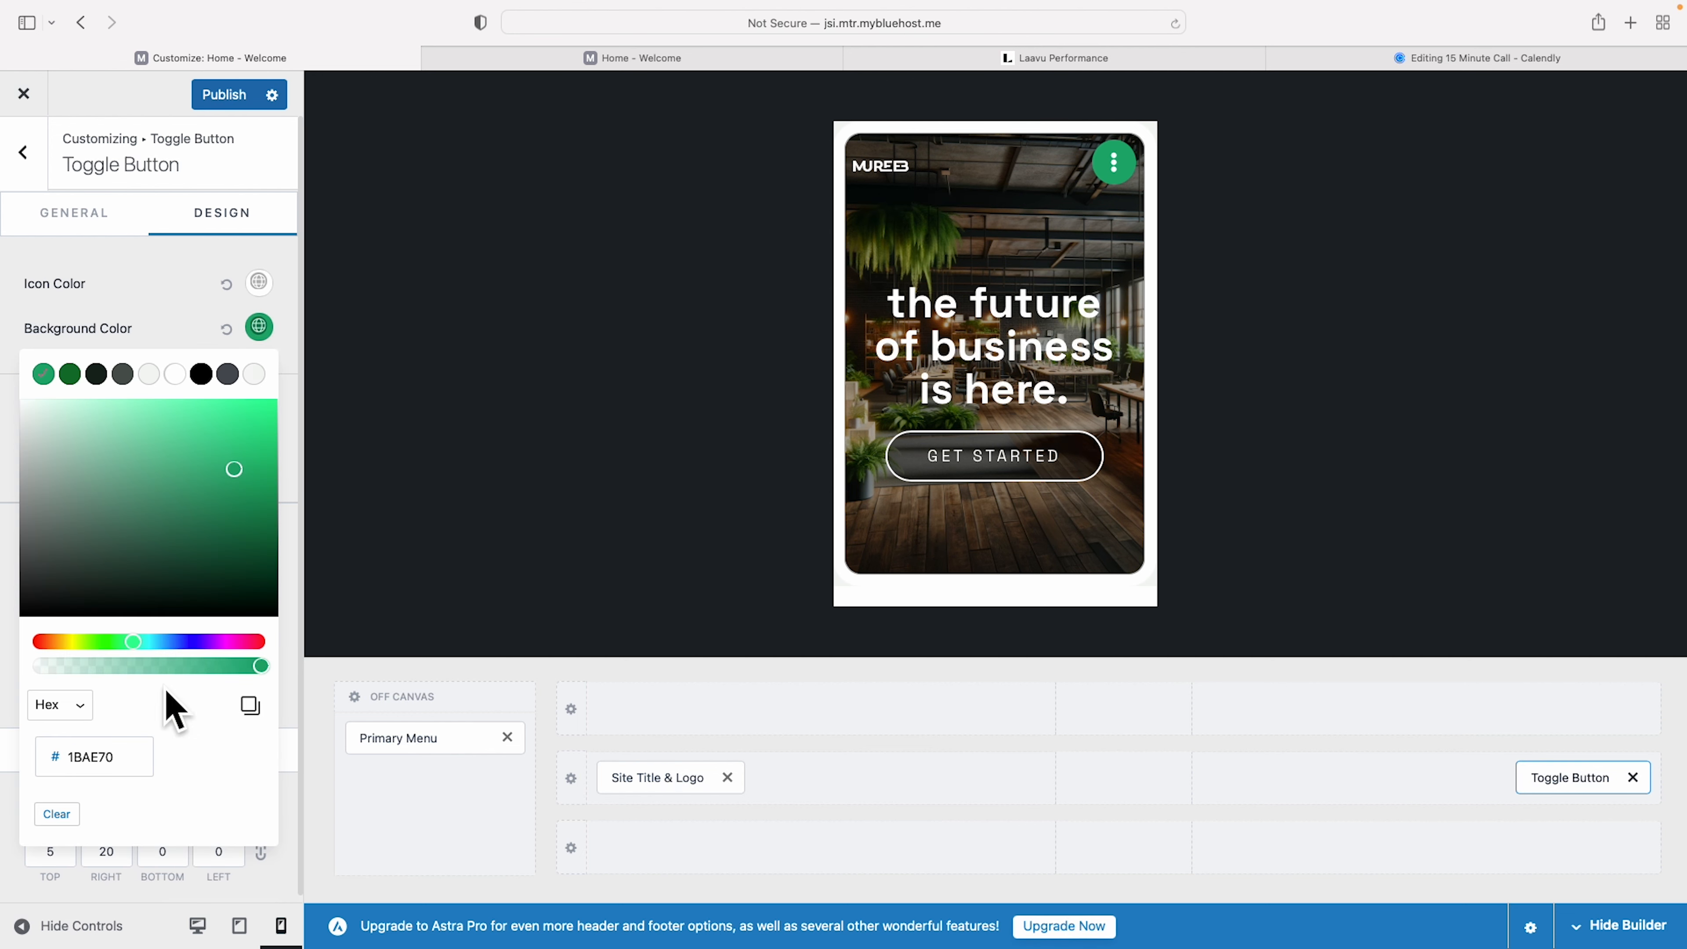